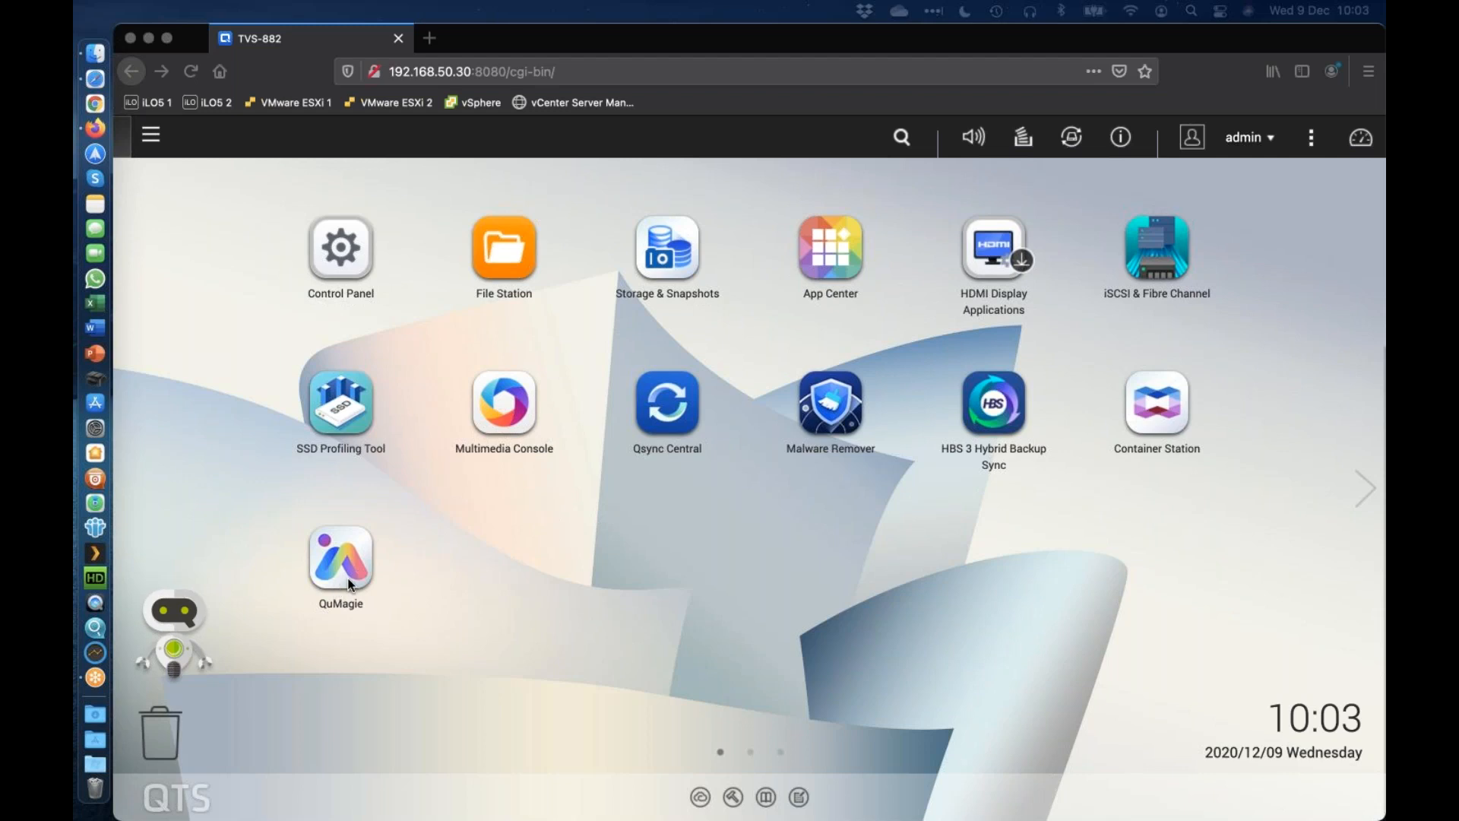
Open QuMagie, dismiss its introduction, view the existing photo library and close its browser tab
{"action": "left_click", "coordinate": [522, 544]}
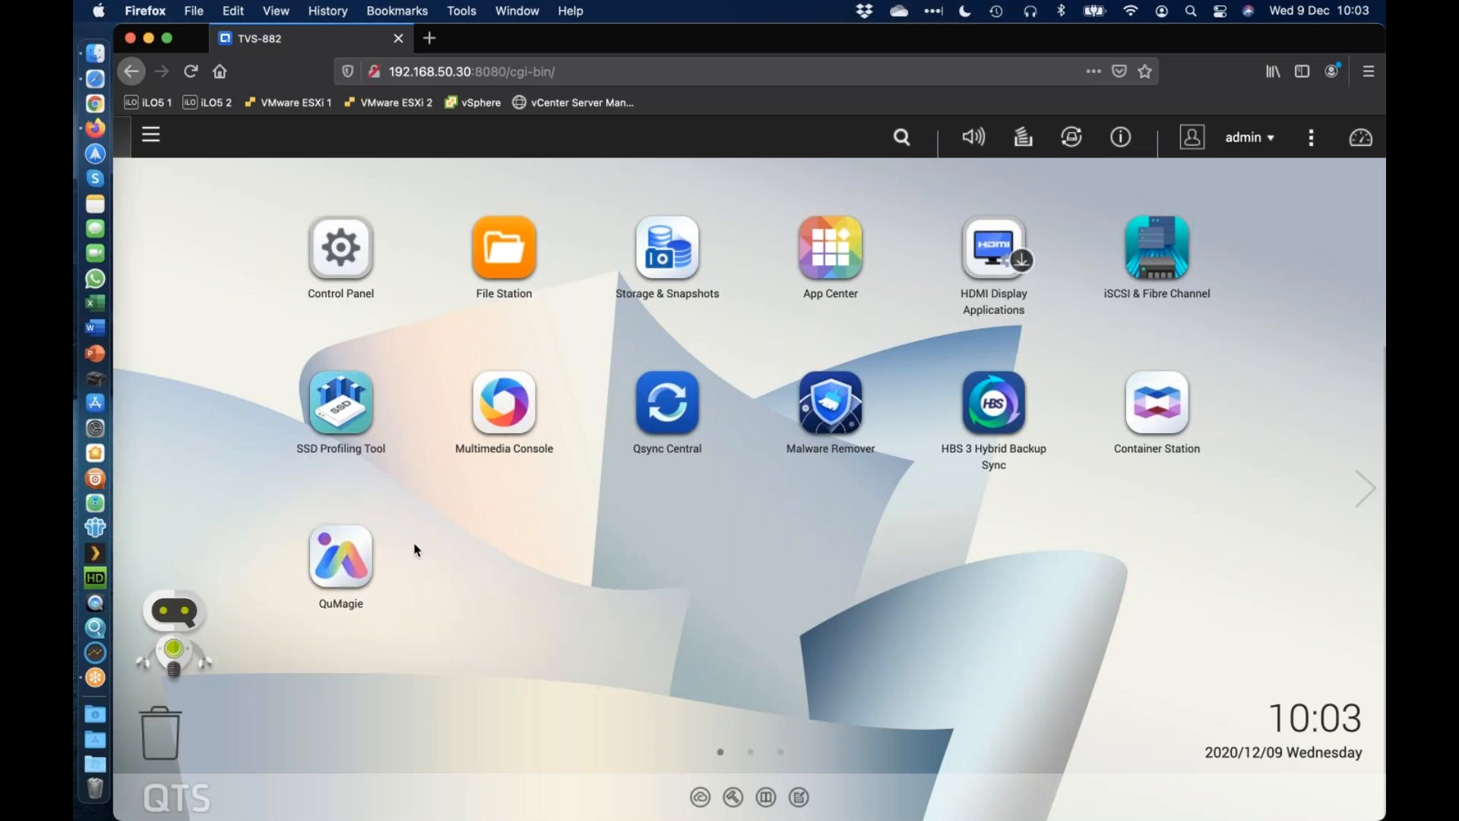
{"action": "left_click", "coordinate": [359, 573]}
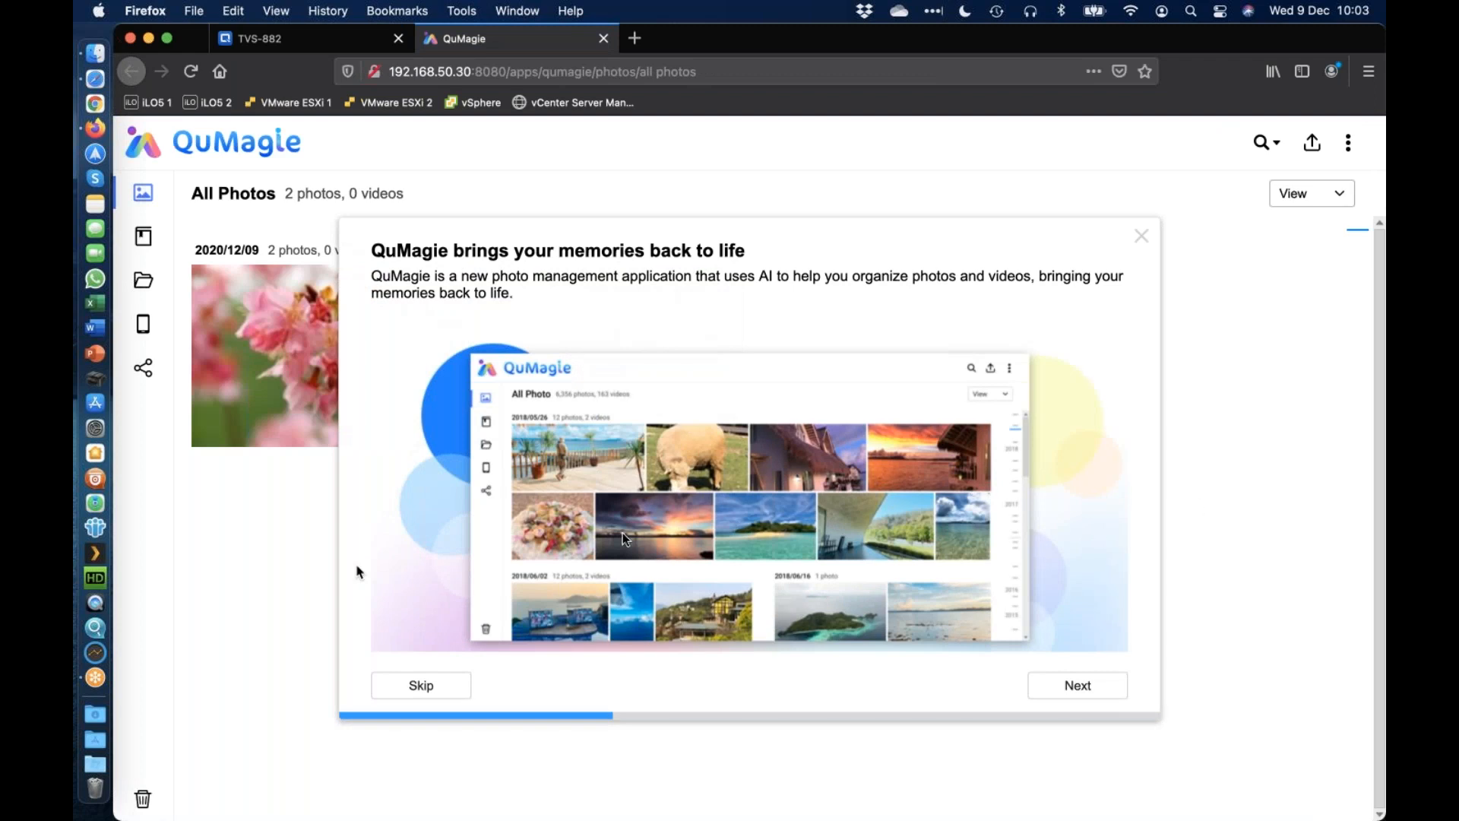
{"action": "left_click", "coordinate": [1141, 236]}
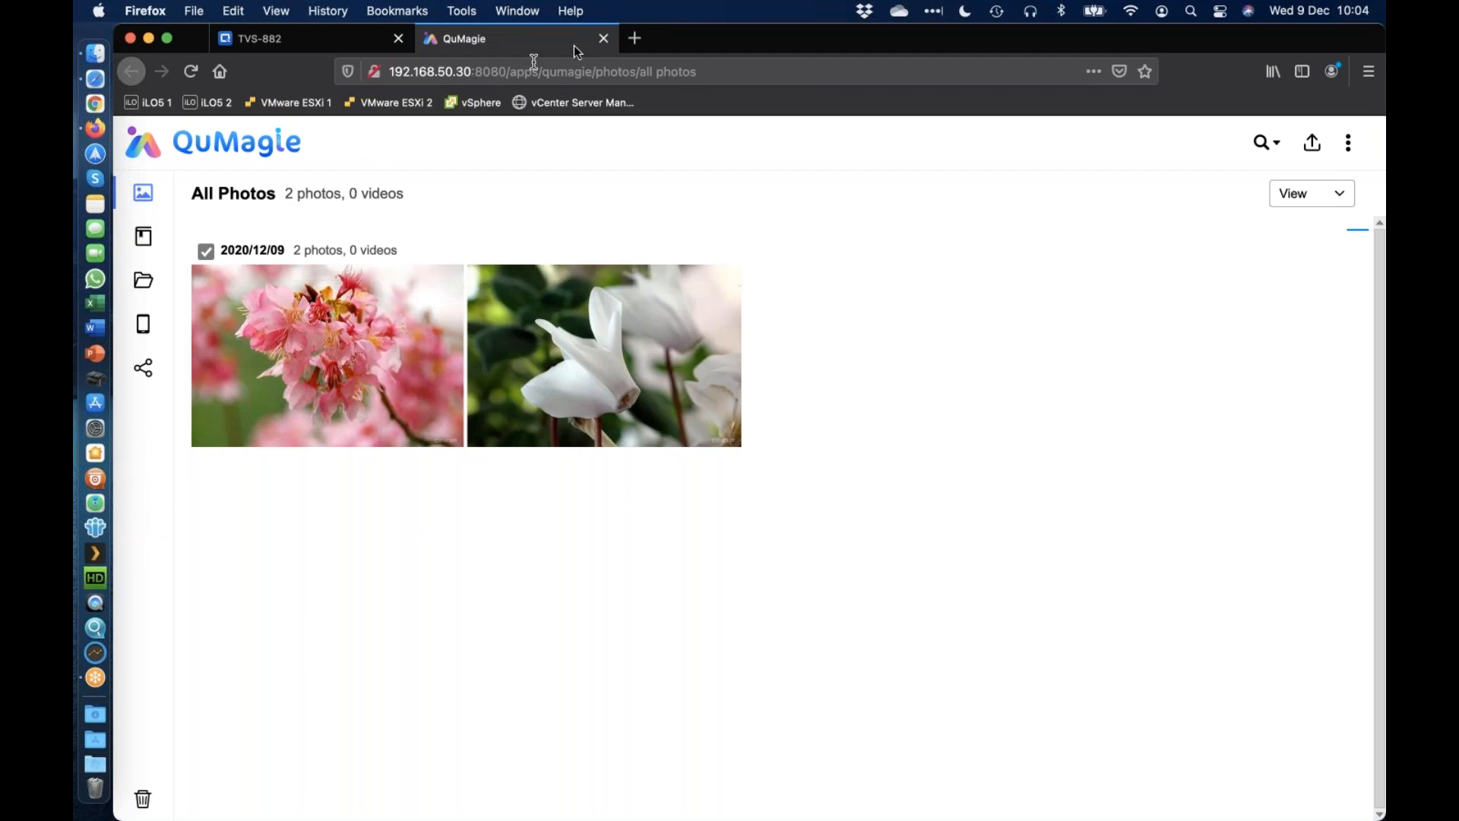
{"action": "left_click", "coordinate": [604, 38]}
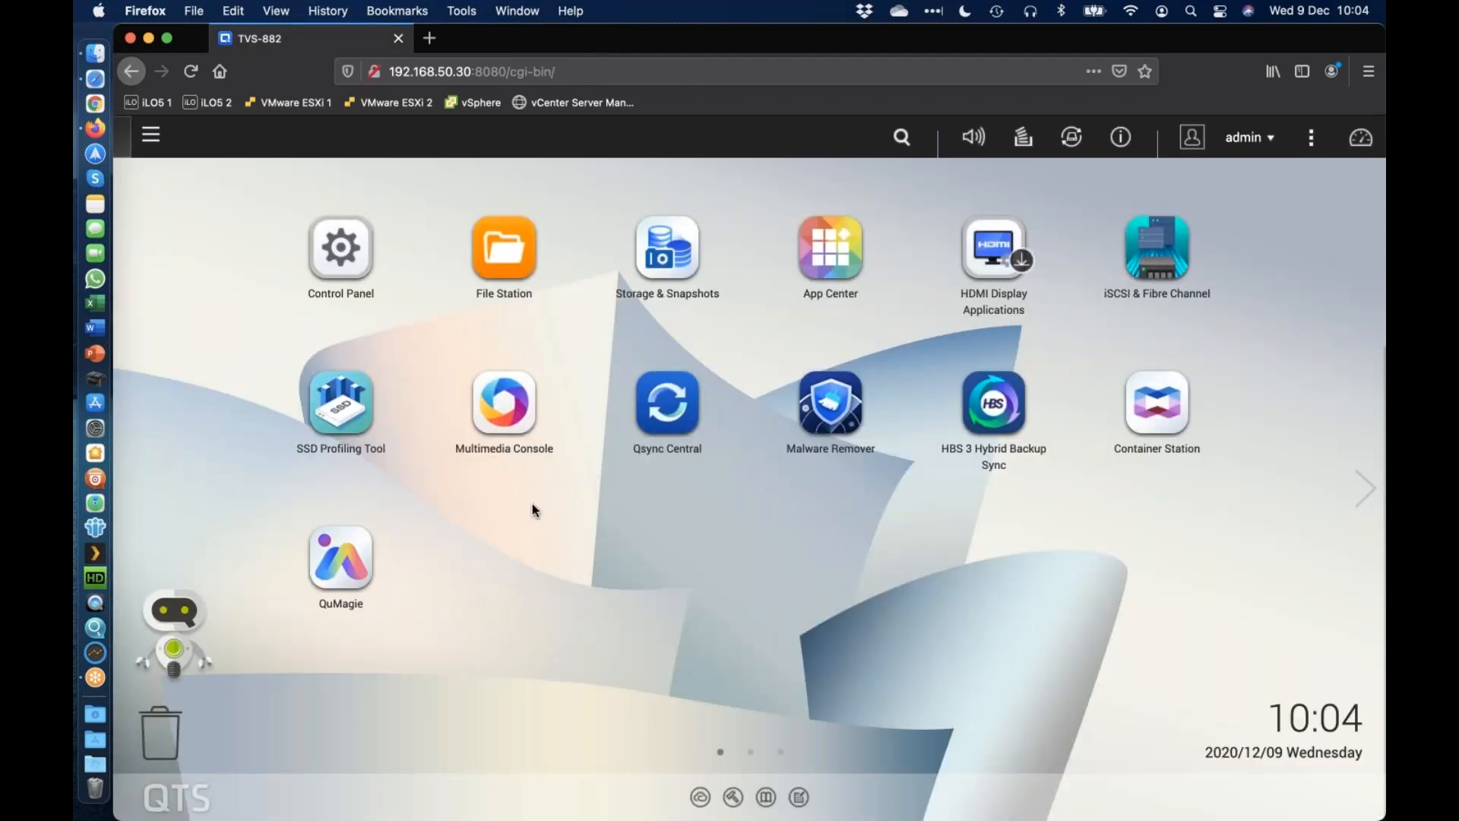
In Multimedia Console's content management, replace the Multimedia folder with Photos as the QuMagie content source and apply the change
{"action": "left_click", "coordinate": [517, 409]}
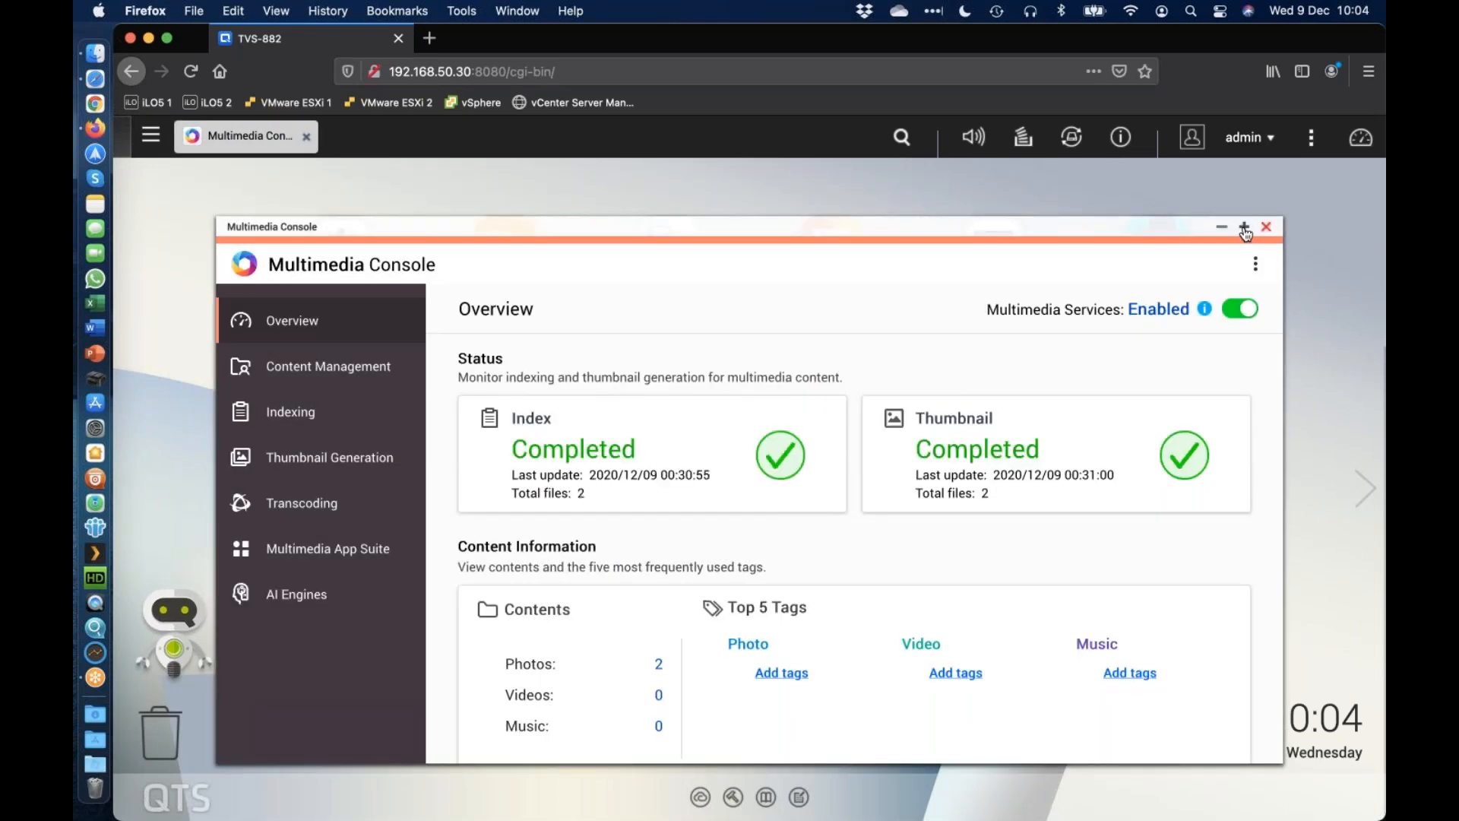
{"action": "left_click", "coordinate": [1244, 227]}
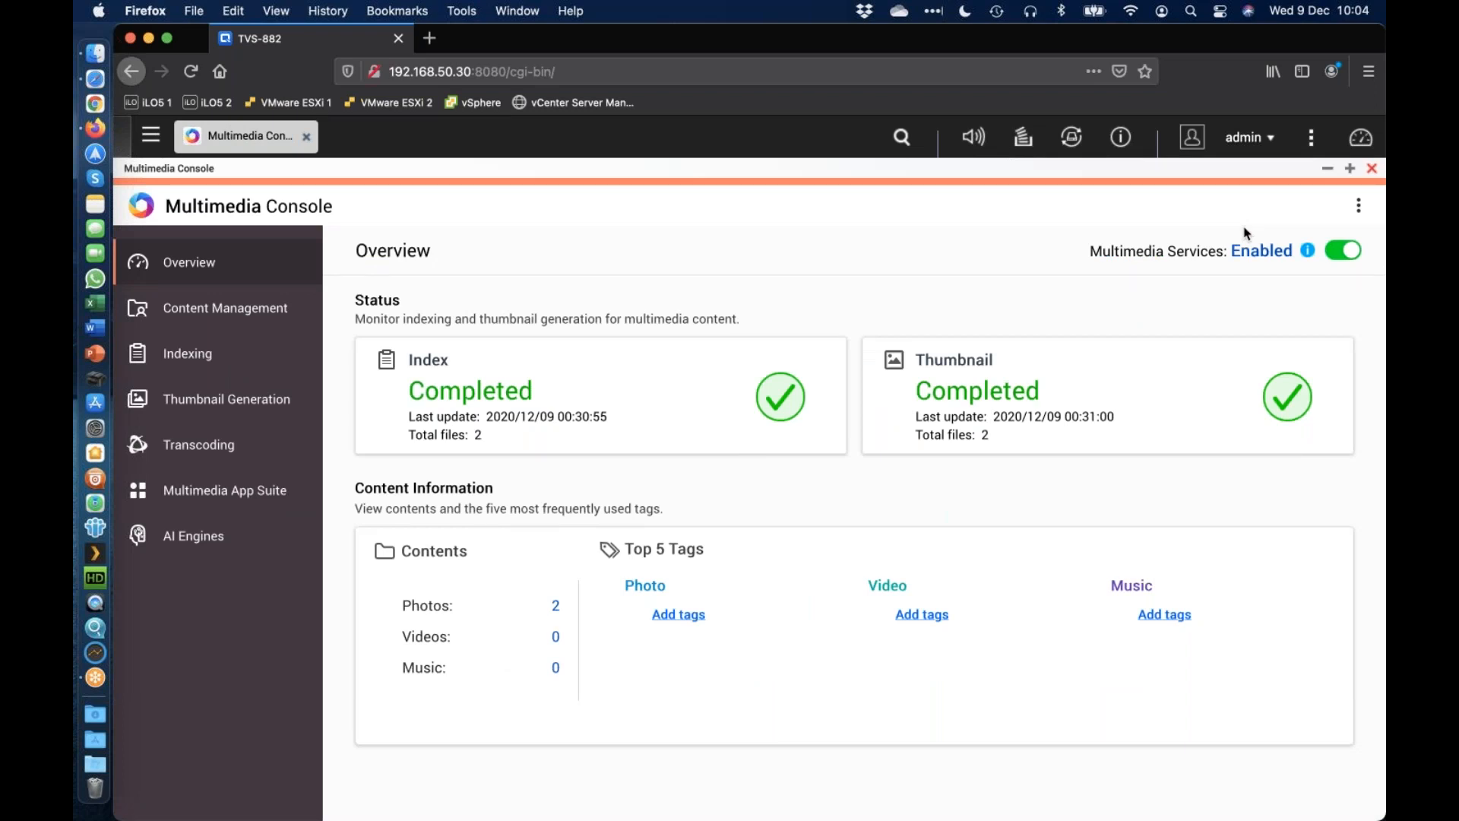
{"action": "left_click", "coordinate": [244, 313]}
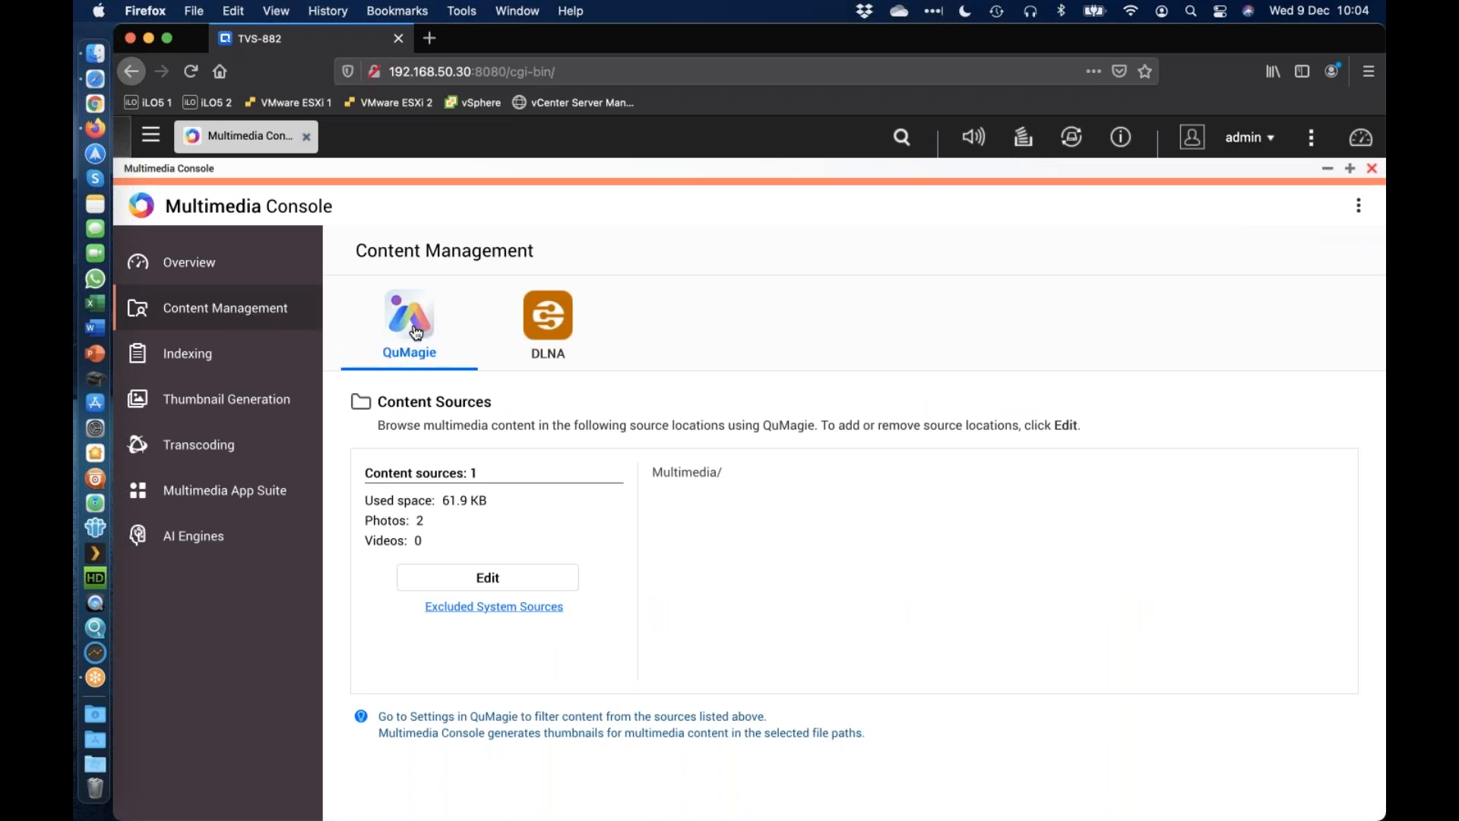
{"action": "left_click", "coordinate": [501, 585]}
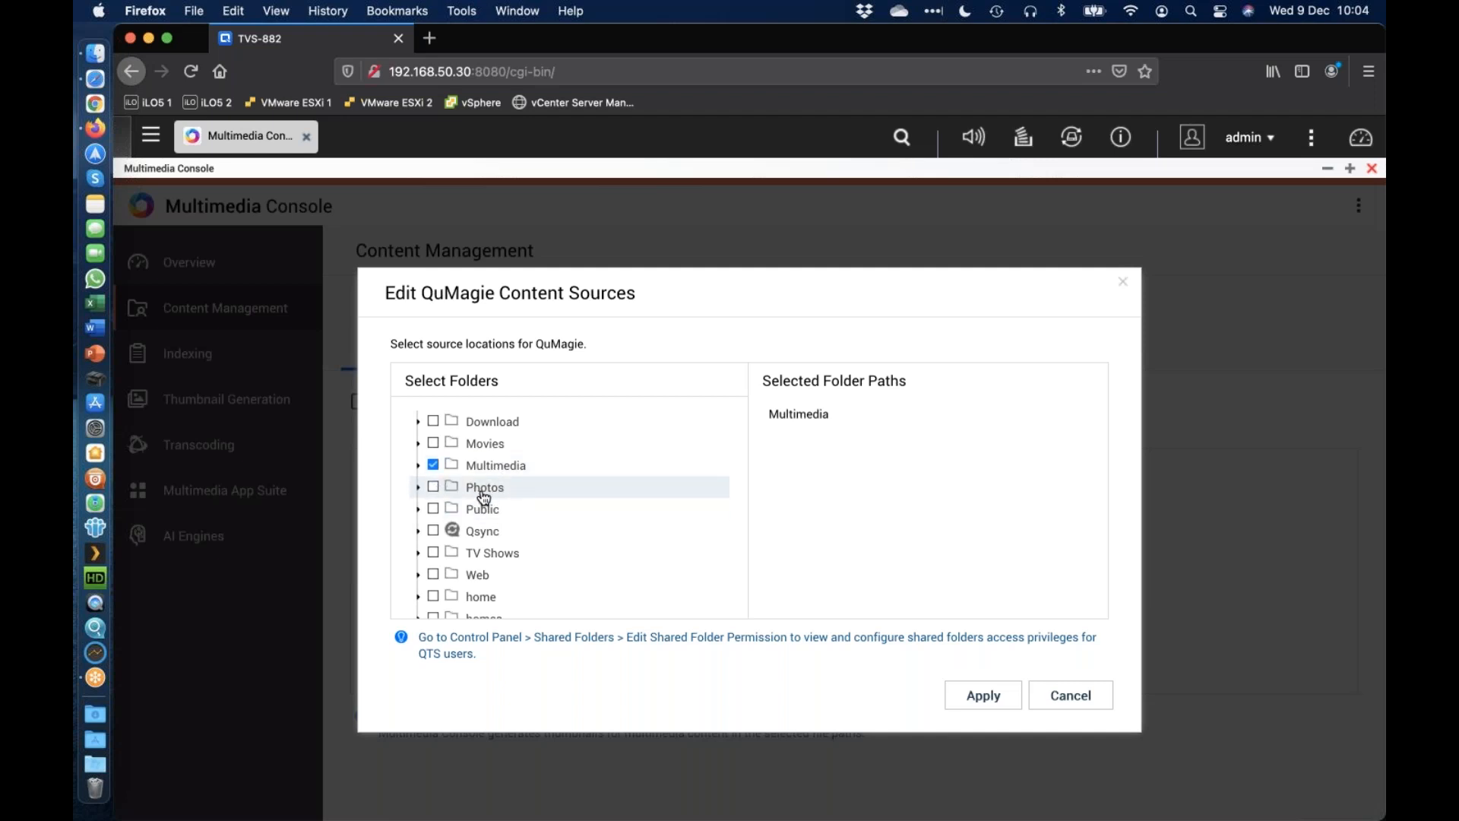
{"action": "left_click", "coordinate": [437, 469]}
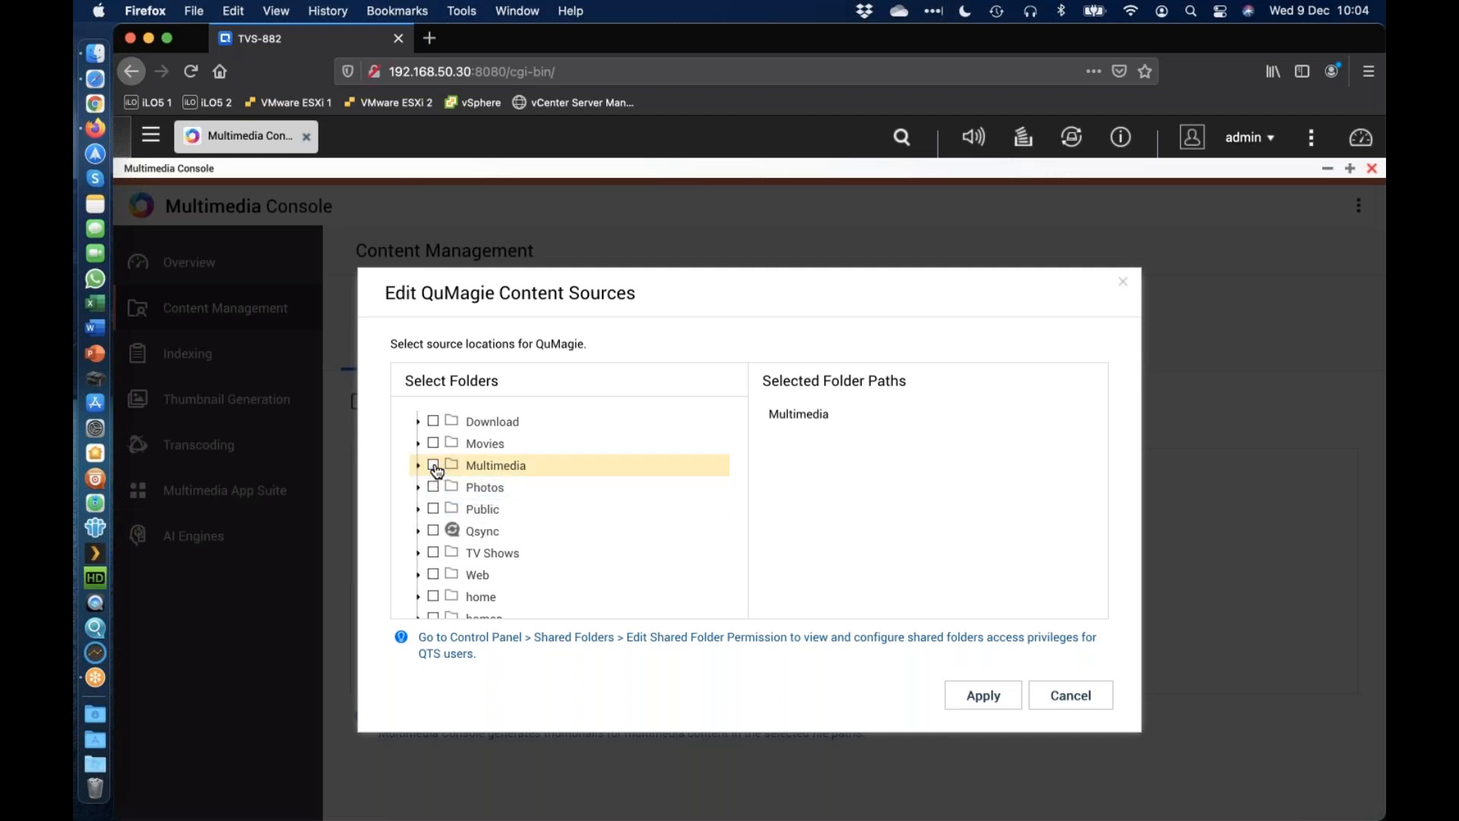
{"action": "left_click", "coordinate": [433, 487]}
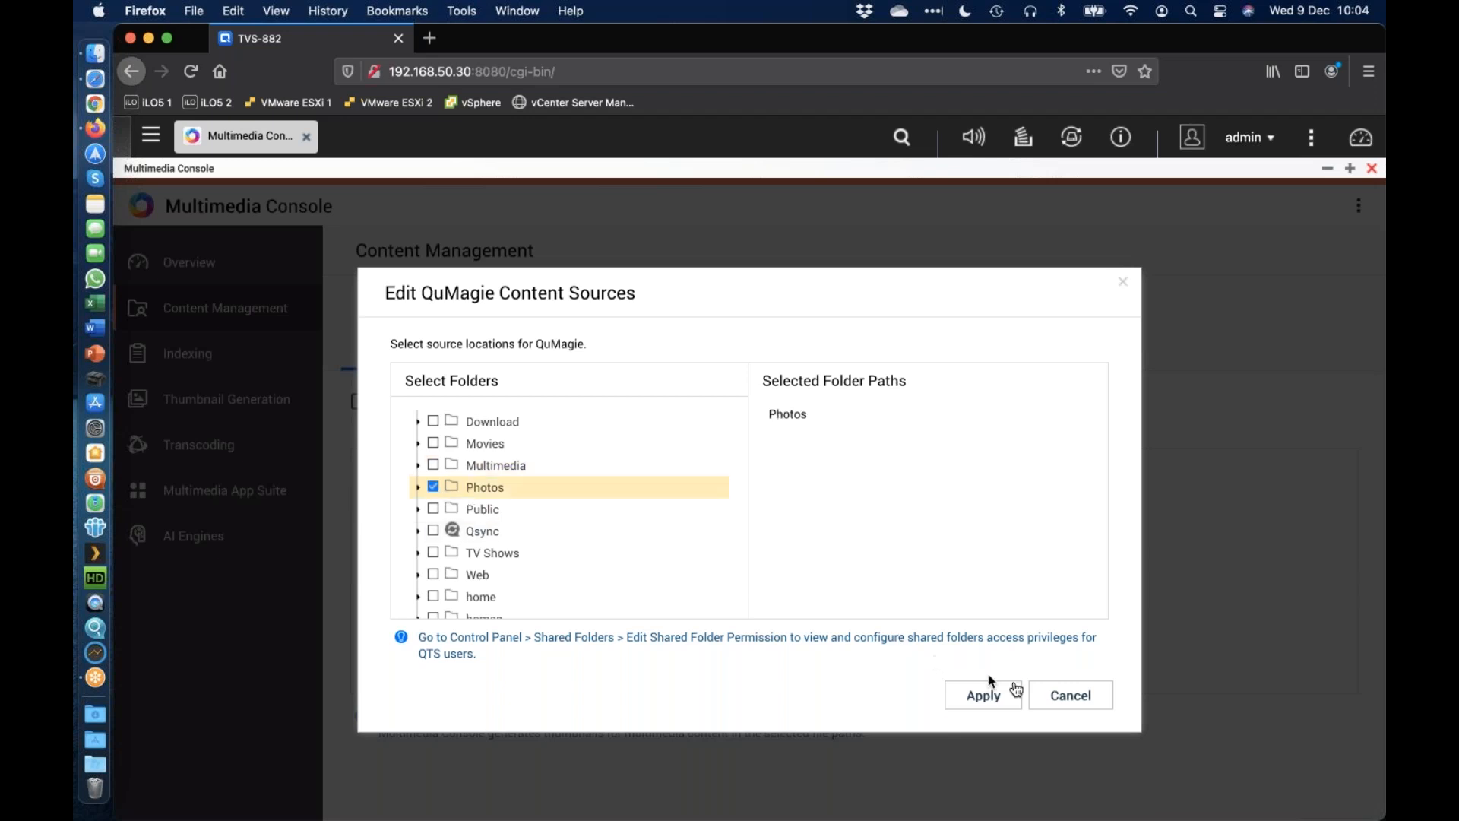
{"action": "left_click", "coordinate": [983, 696]}
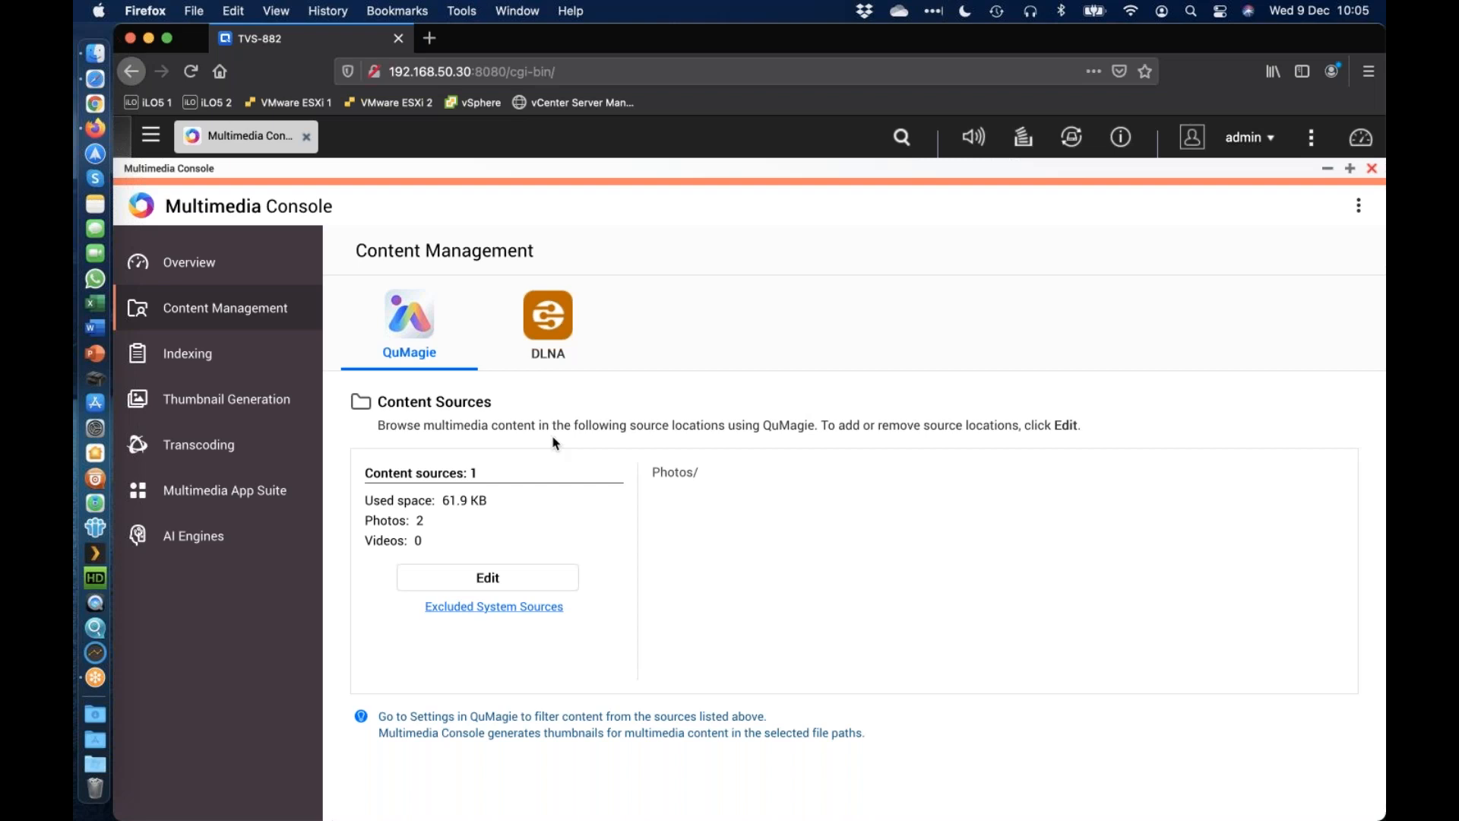
Check the indexing, thumbnail generation and AI engine recognition status in Multimedia Console, and close the console
{"action": "left_click", "coordinate": [219, 402]}
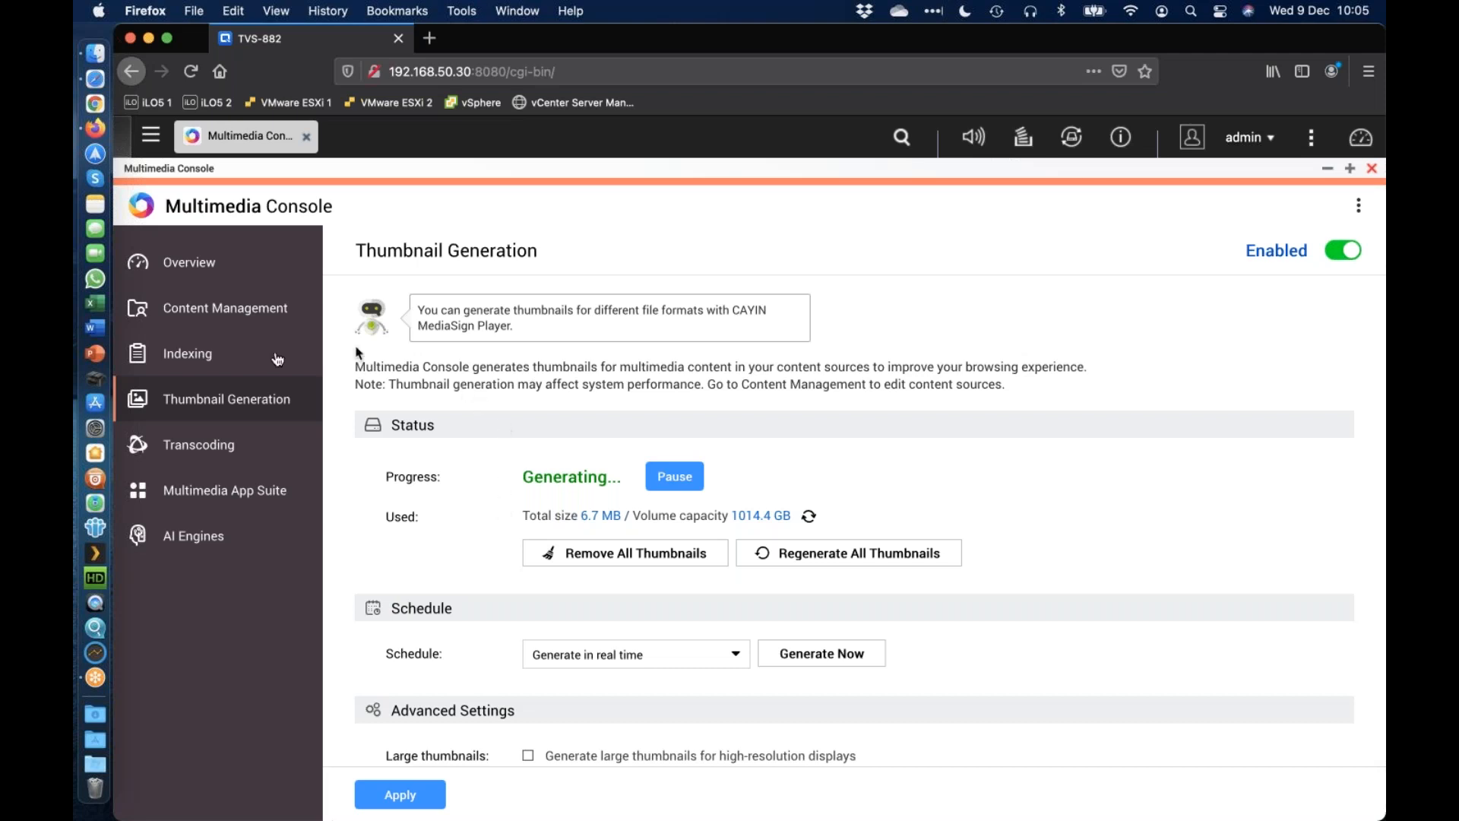
{"action": "left_click", "coordinate": [220, 364]}
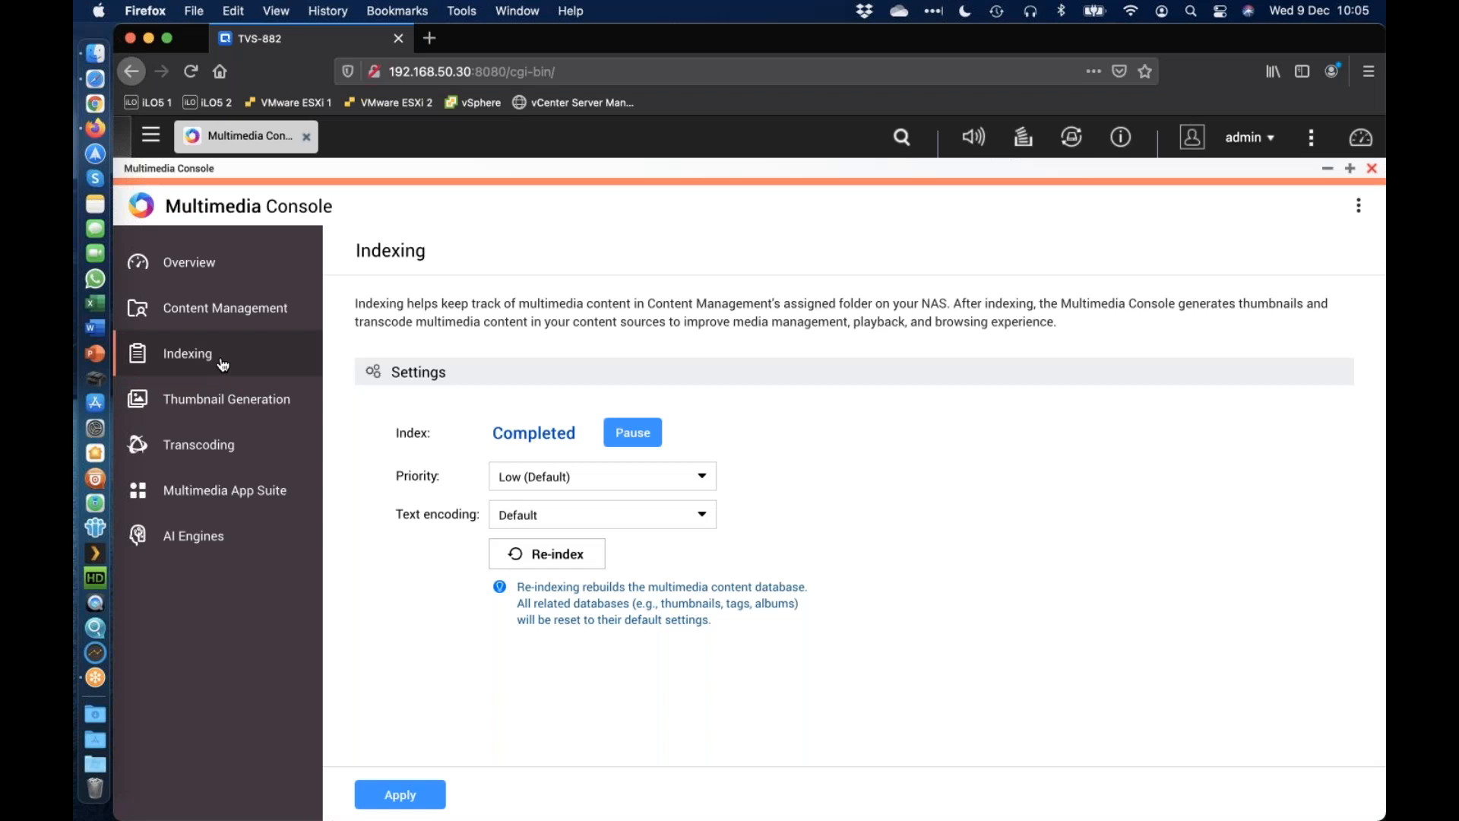
{"action": "left_click", "coordinate": [243, 399]}
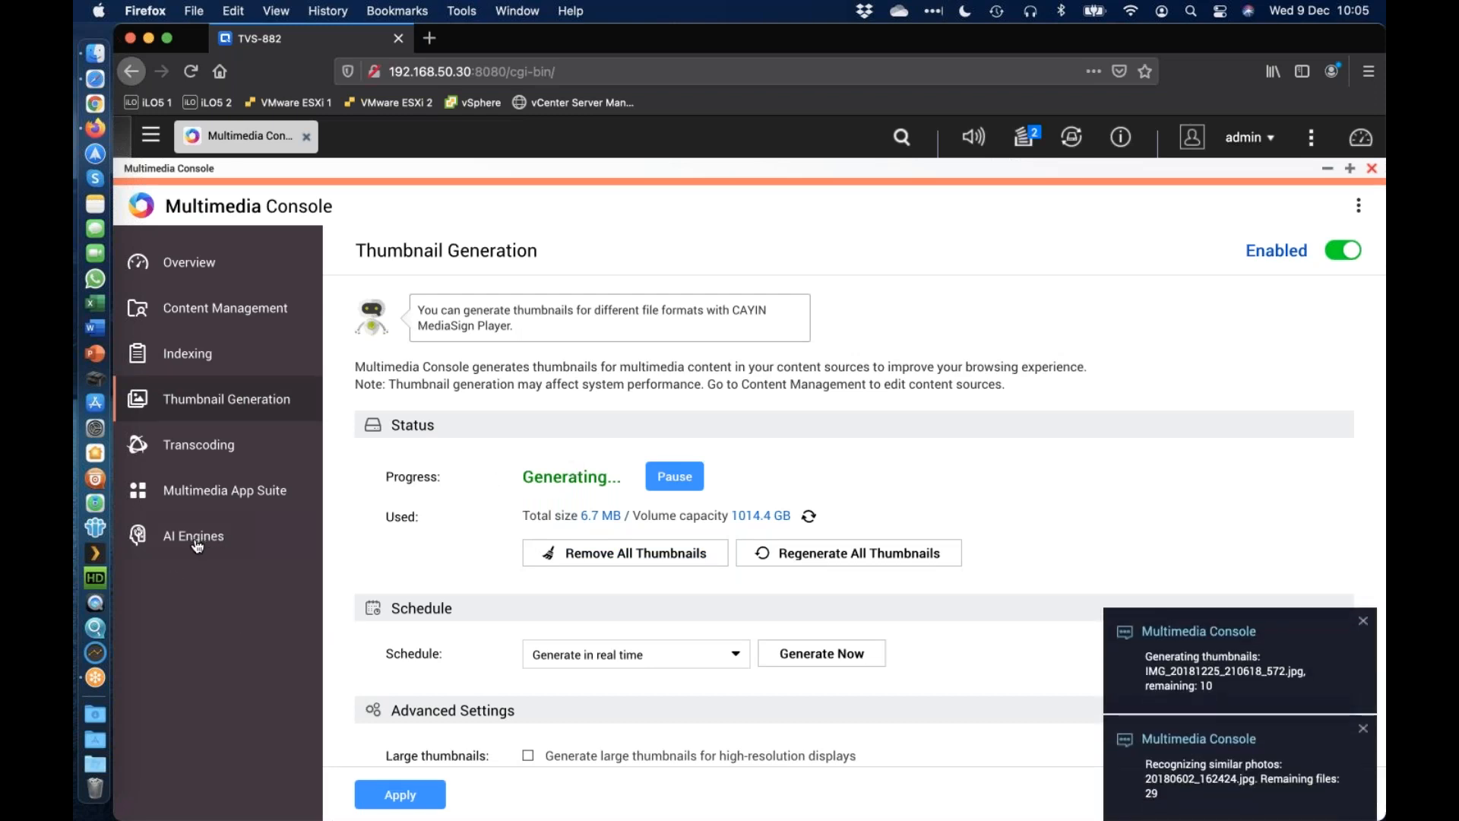
{"action": "left_click", "coordinate": [196, 542]}
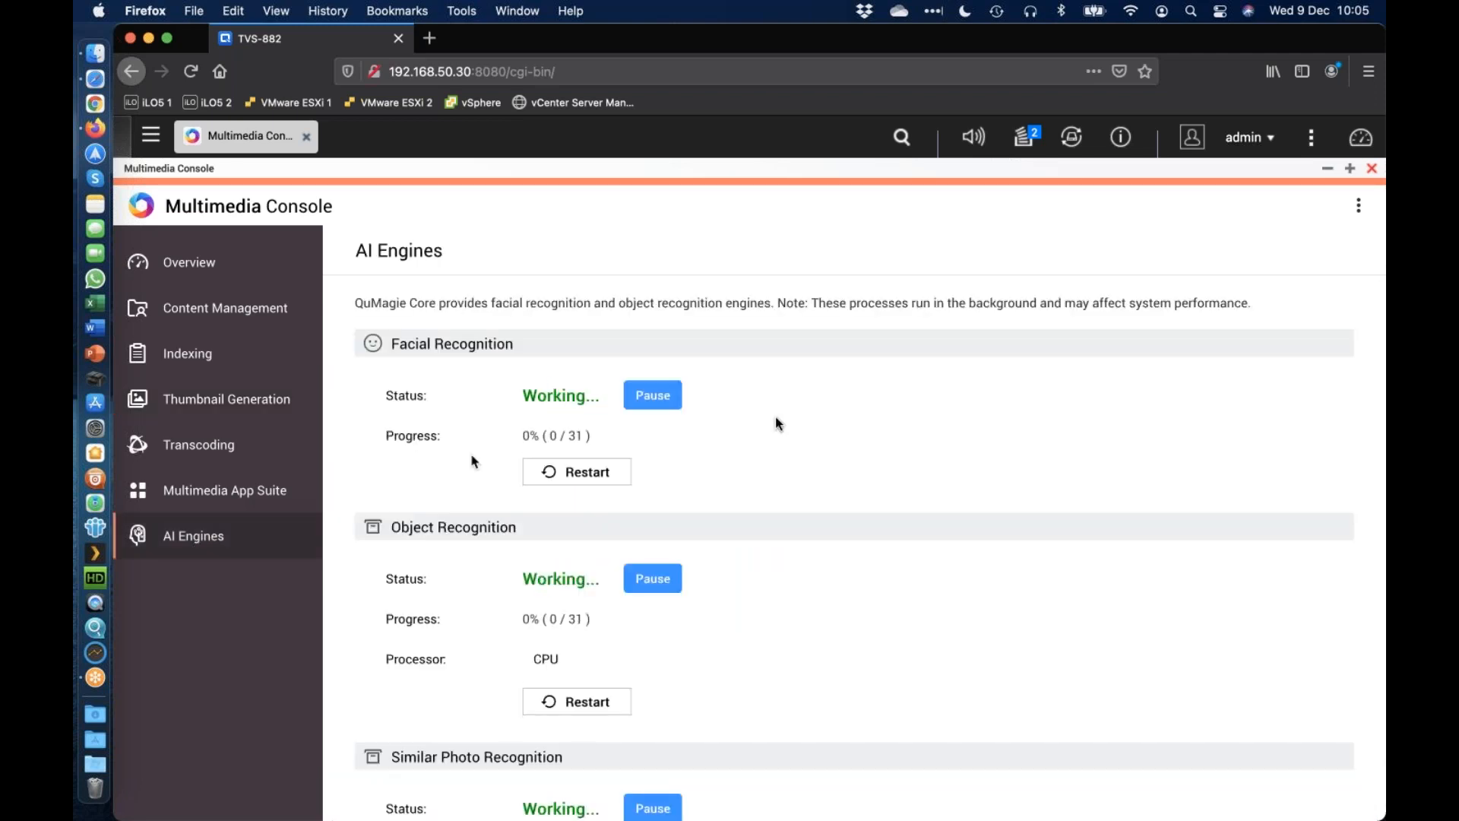
{"action": "scroll", "coordinate": [776, 423], "scroll_direction": "down", "scroll_amount": 3}
{"action": "scroll", "coordinate": [776, 424], "scroll_direction": "up", "scroll_amount": 2}
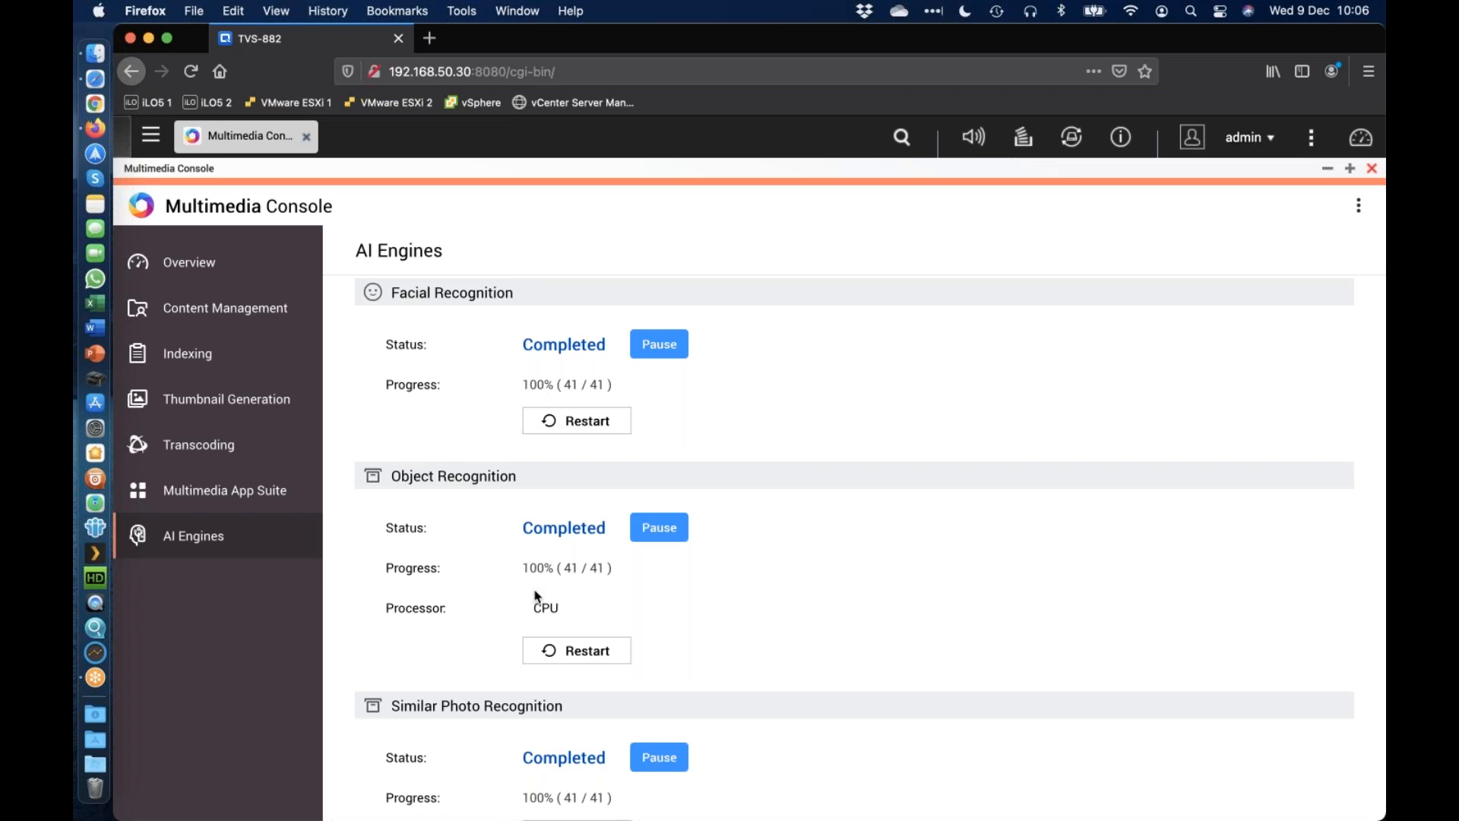
{"action": "left_click", "coordinate": [216, 399]}
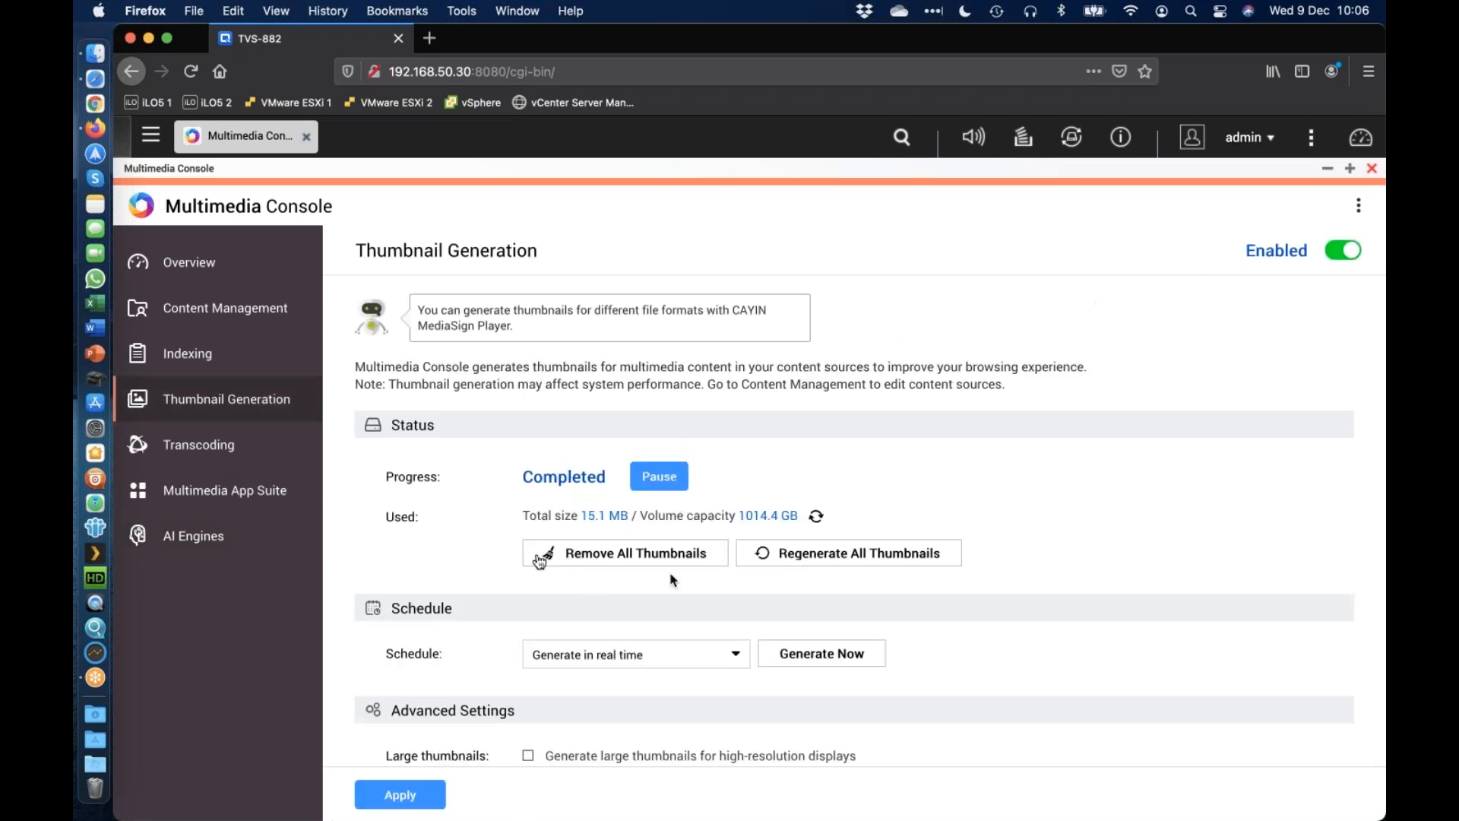
{"action": "left_click", "coordinate": [1374, 170]}
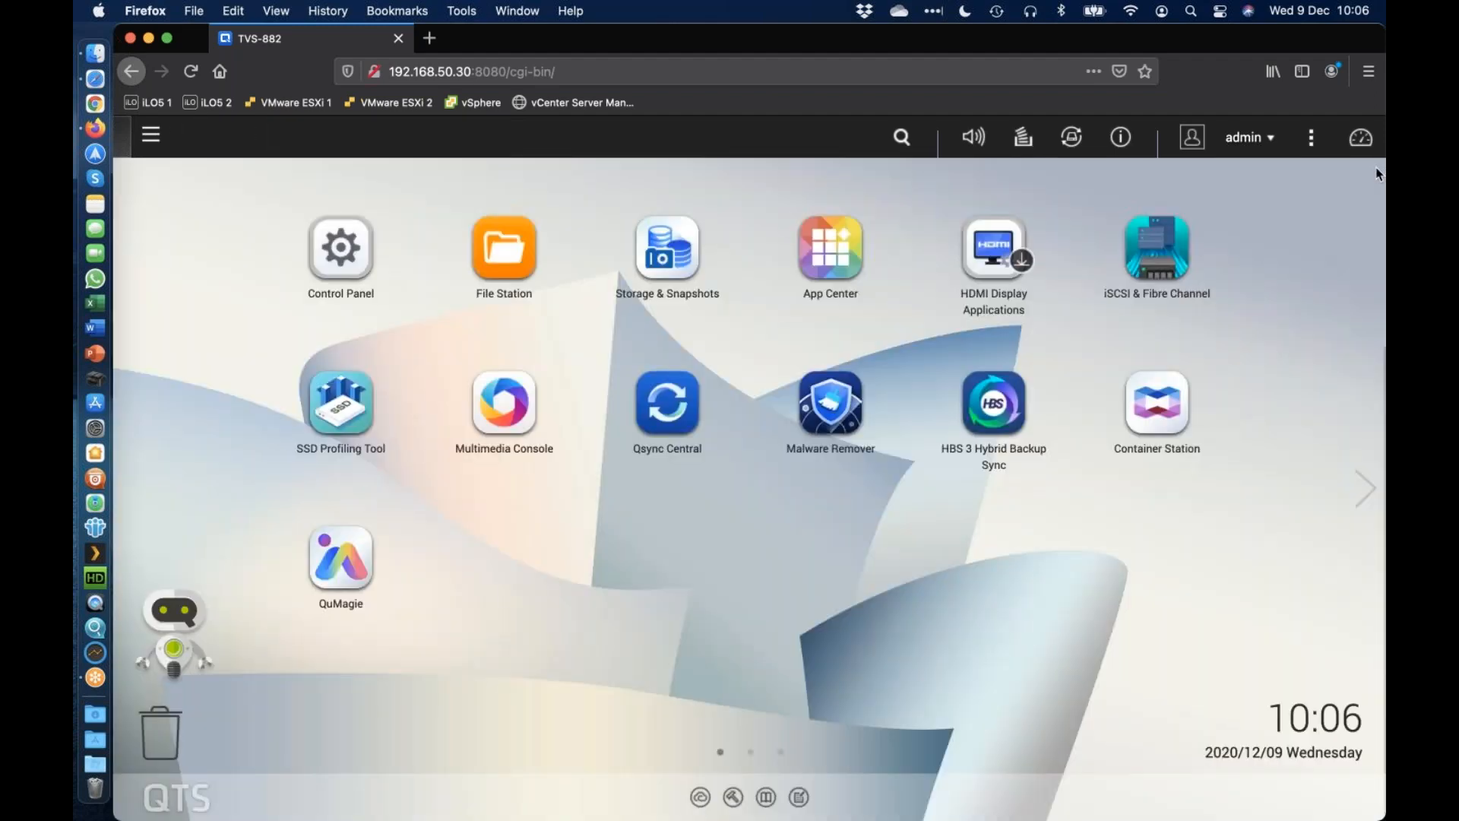
Reopen QuMagie, dismiss the introduction and go to the albums overview
{"action": "left_click", "coordinate": [349, 560]}
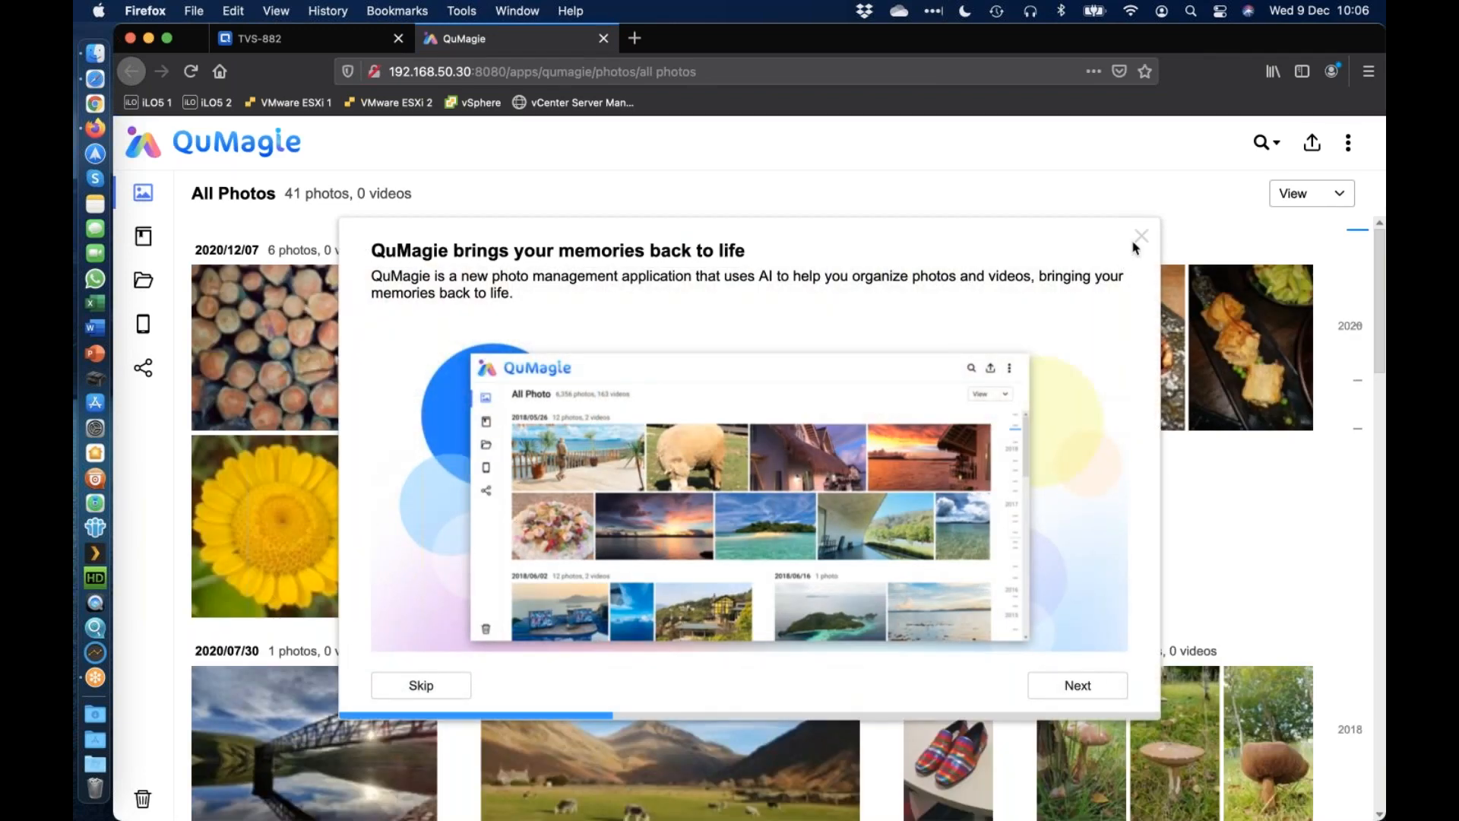
{"action": "left_click", "coordinate": [1138, 240]}
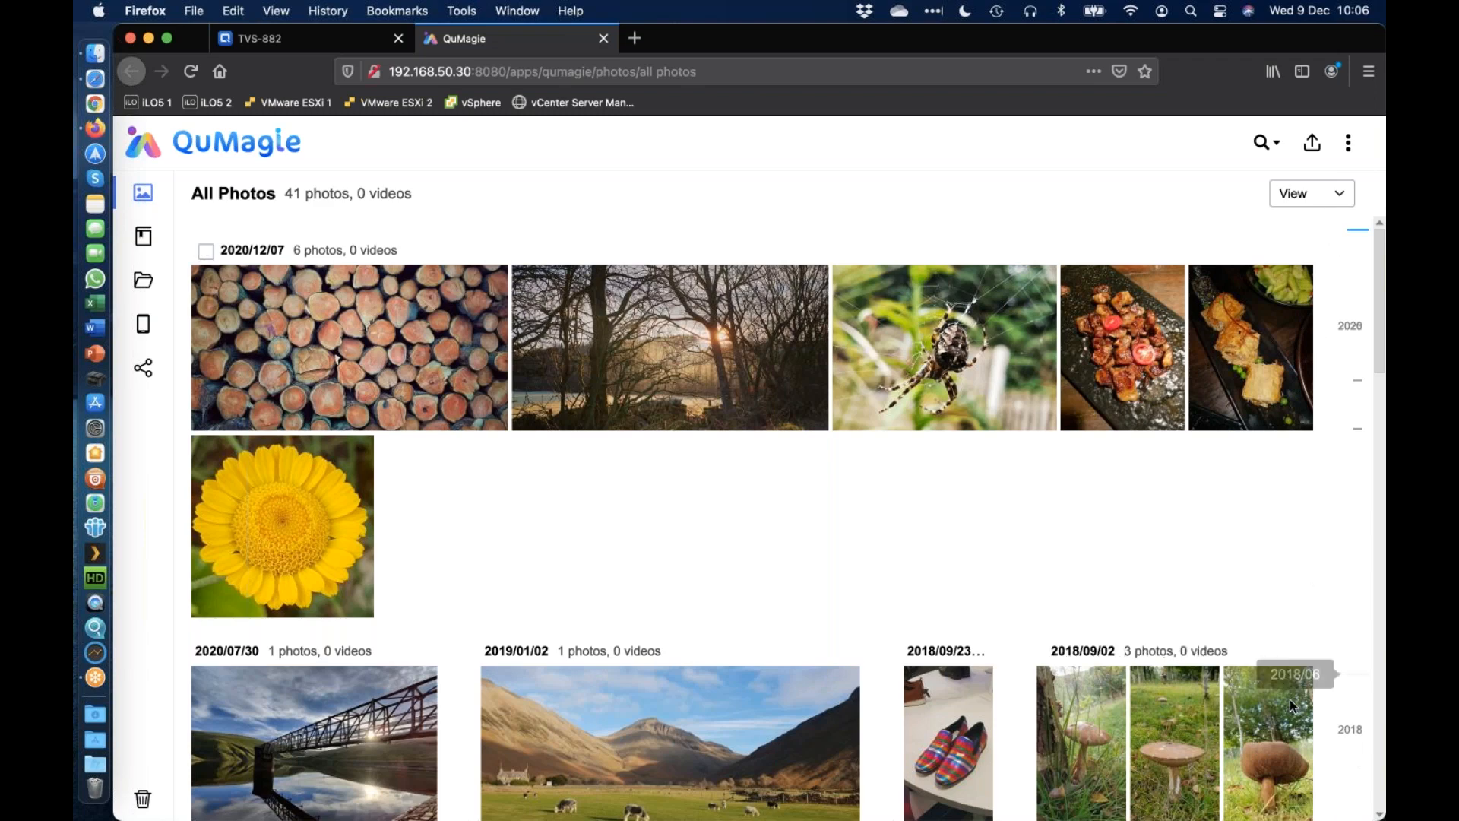
{"action": "mouse_move", "coordinate": [171, 236]}
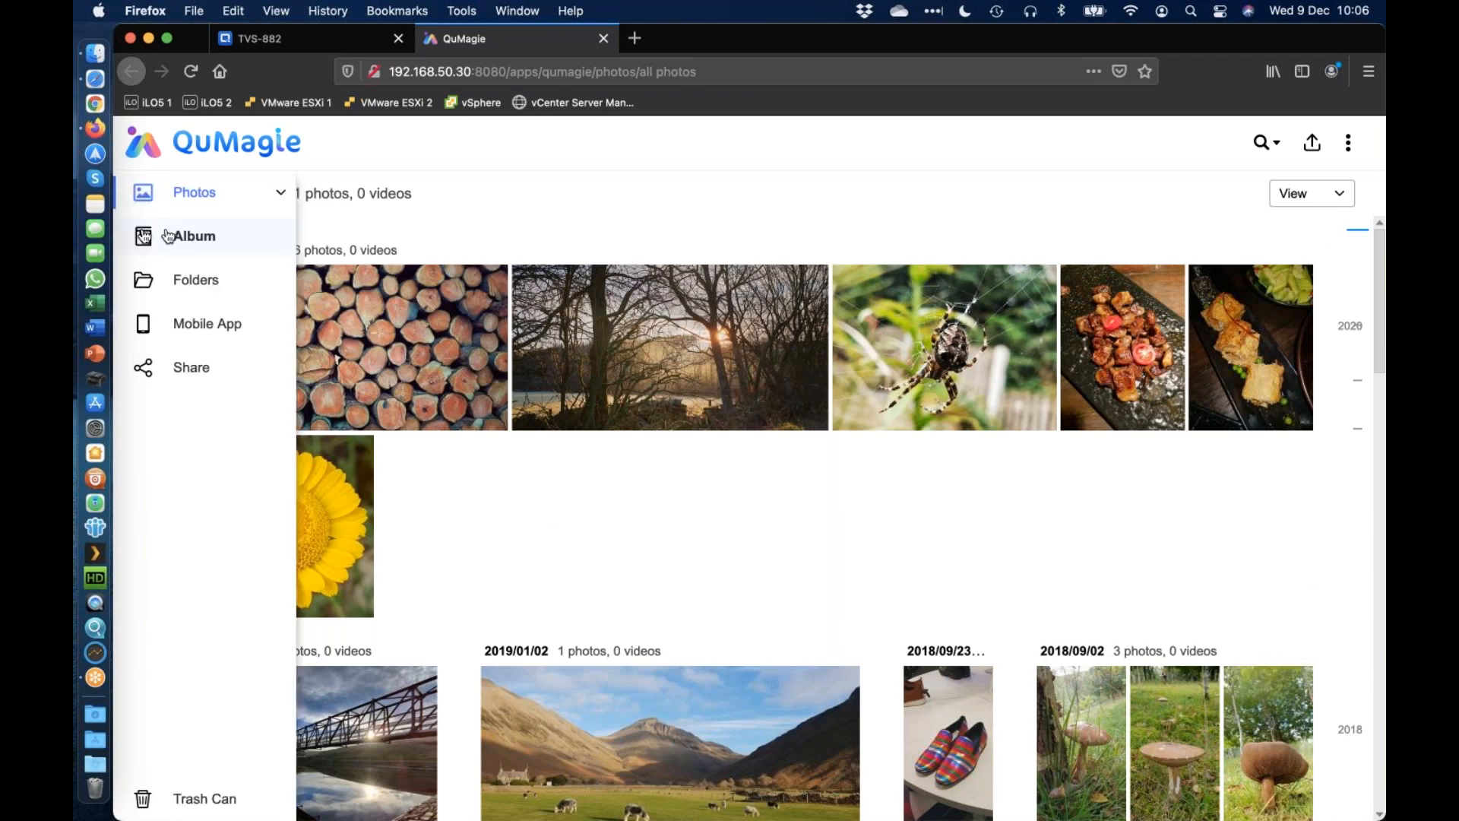
{"action": "left_click", "coordinate": [209, 240]}
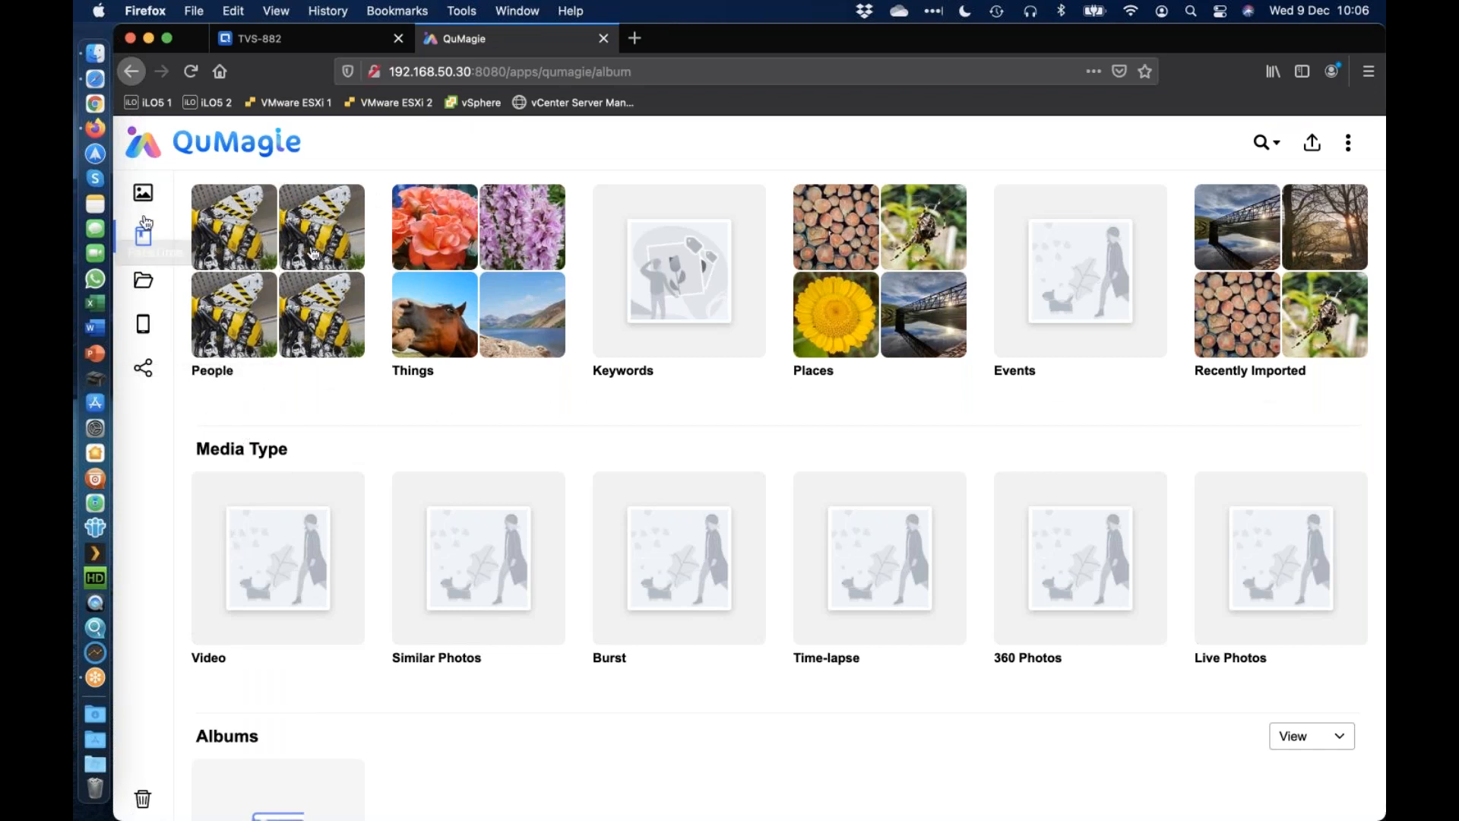
Inspect the flower photo in the People album, remove that wrongly detected entry from People, and return to the albums overview
{"action": "left_click", "coordinate": [216, 376]}
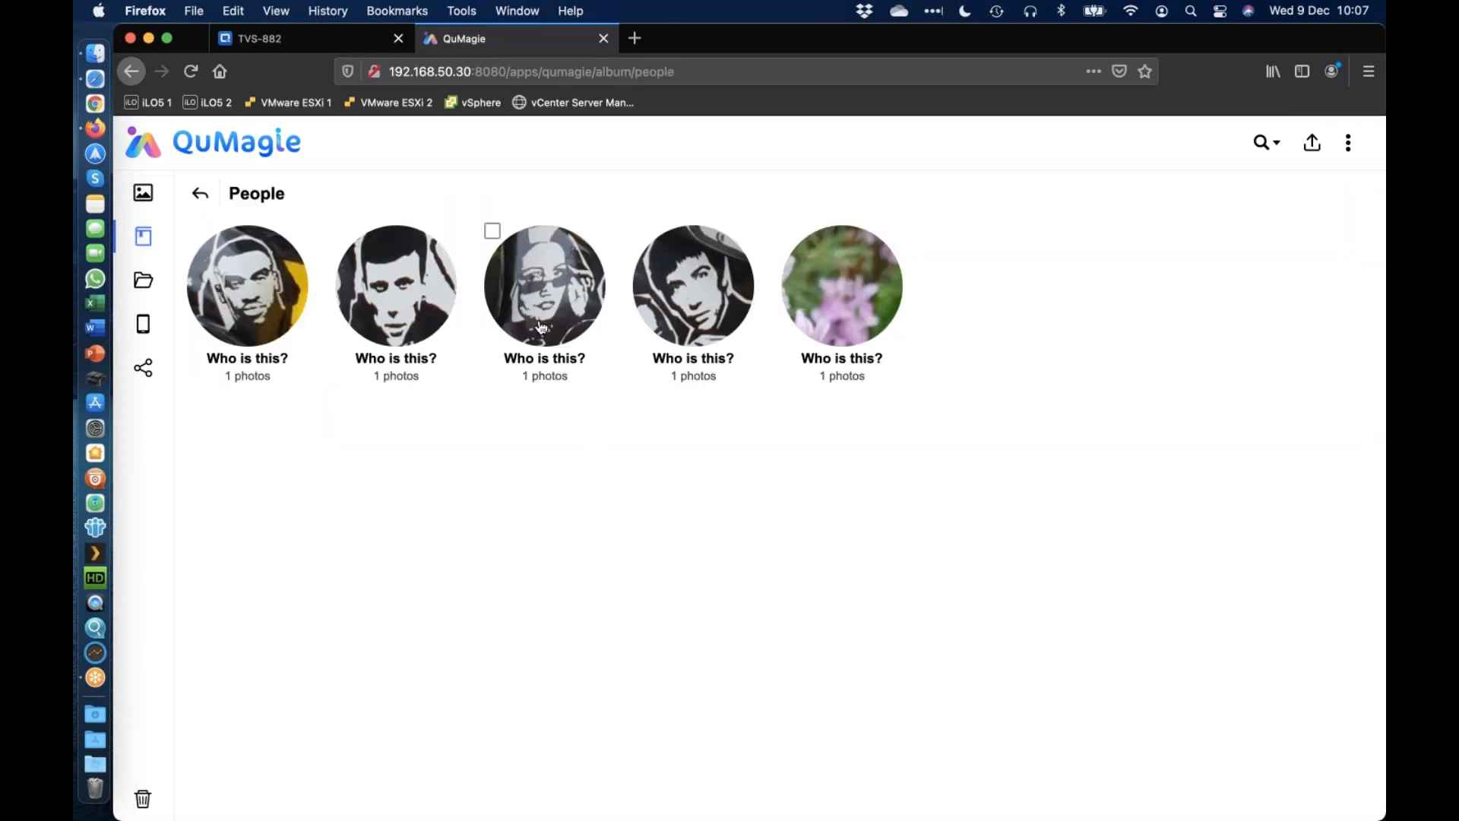
{"action": "left_click", "coordinate": [878, 311]}
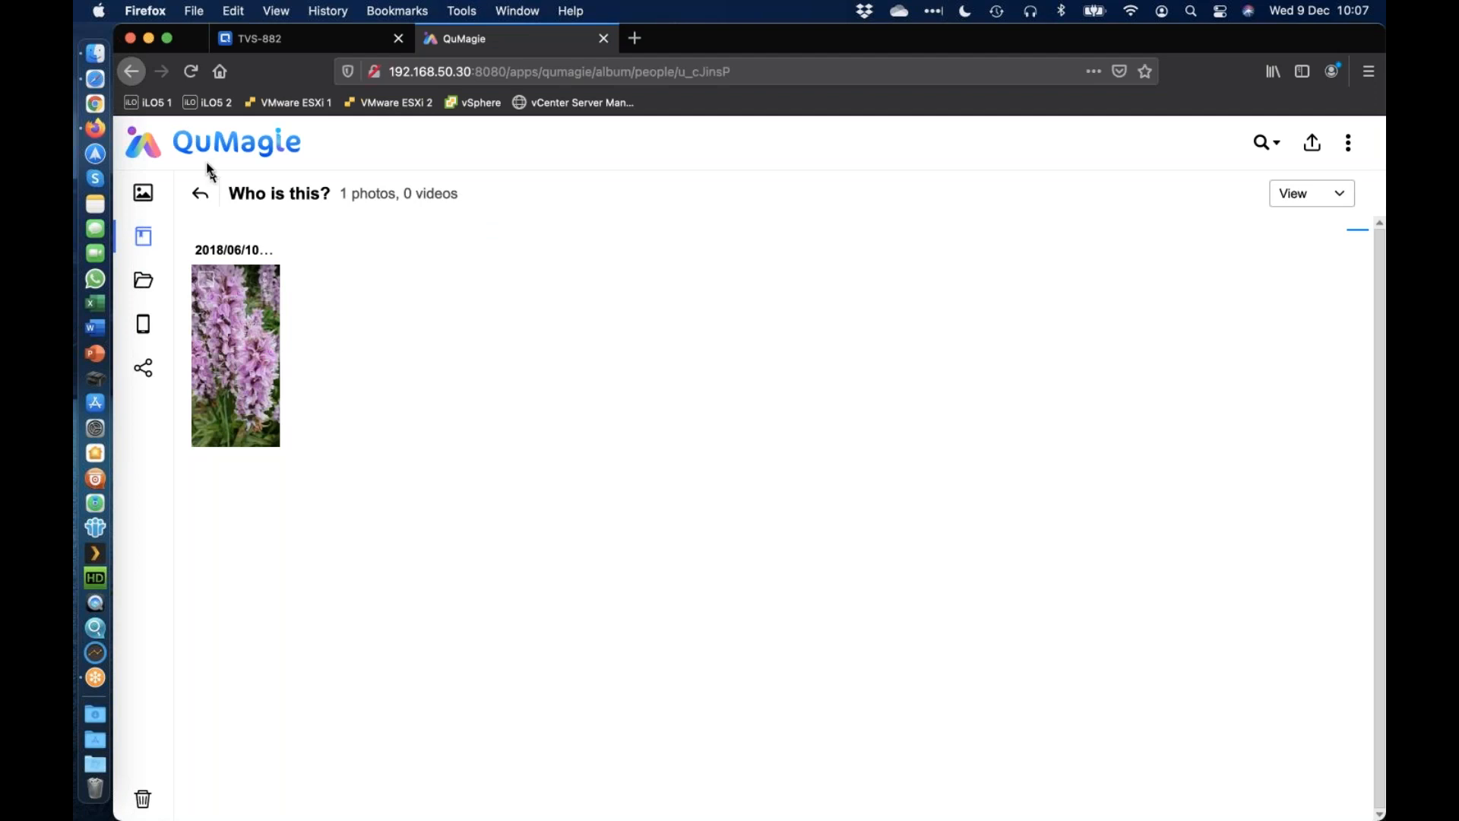
{"action": "left_click", "coordinate": [273, 283]}
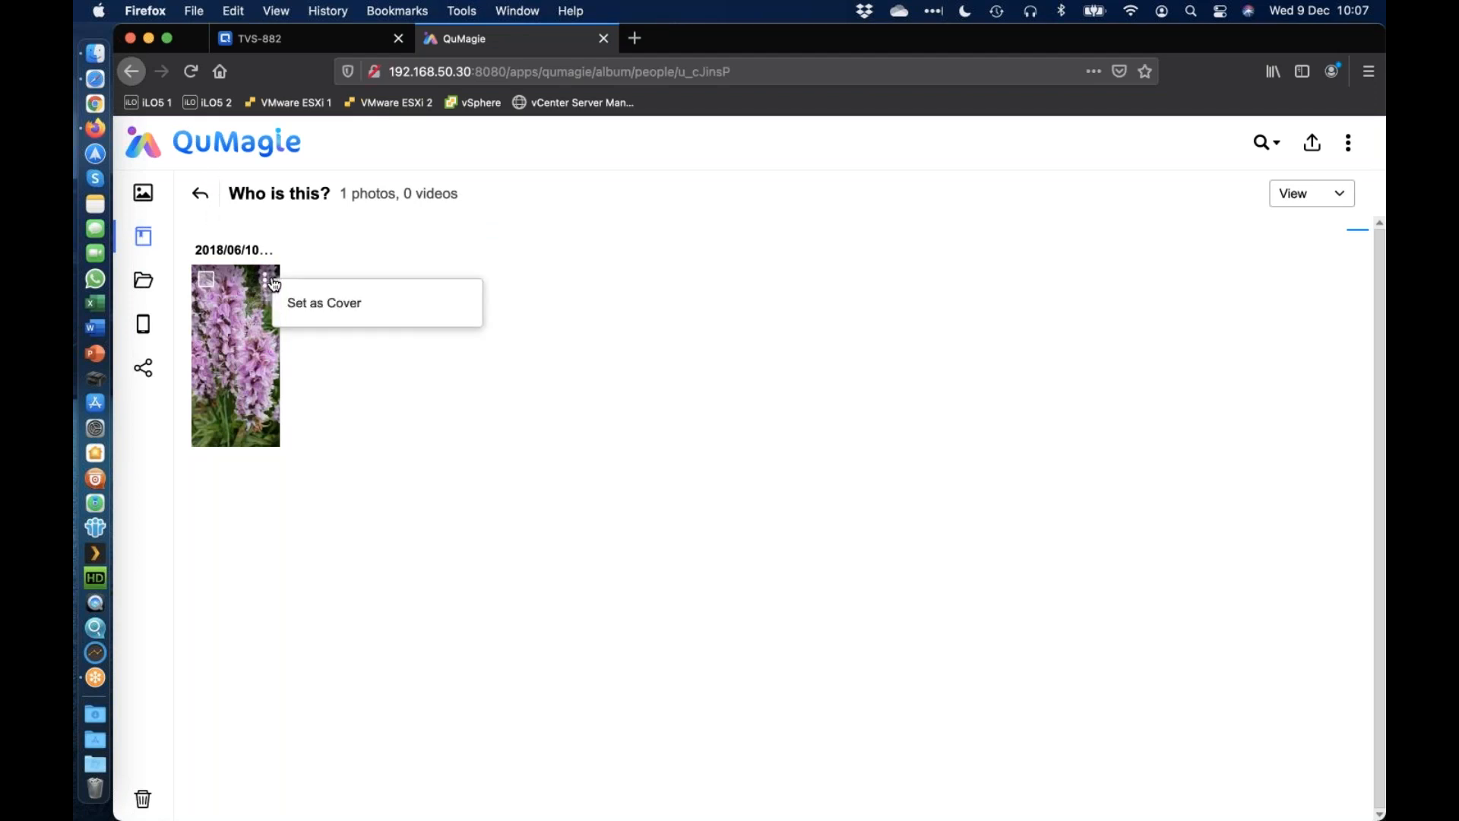
{"action": "left_click", "coordinate": [324, 303]}
{"action": "left_click", "coordinate": [200, 193]}
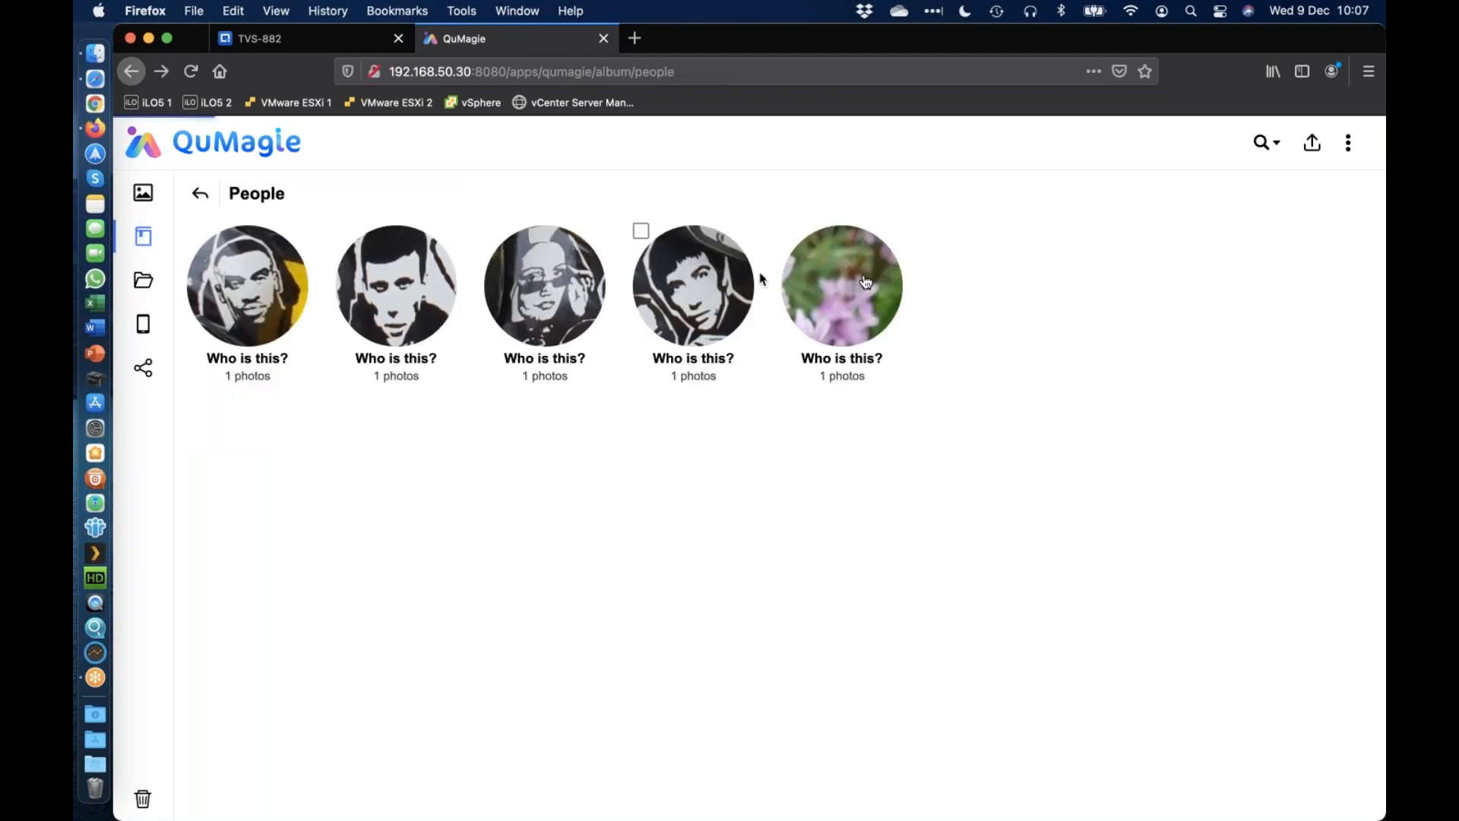
{"action": "left_click", "coordinate": [789, 231]}
{"action": "left_click", "coordinate": [1291, 200]}
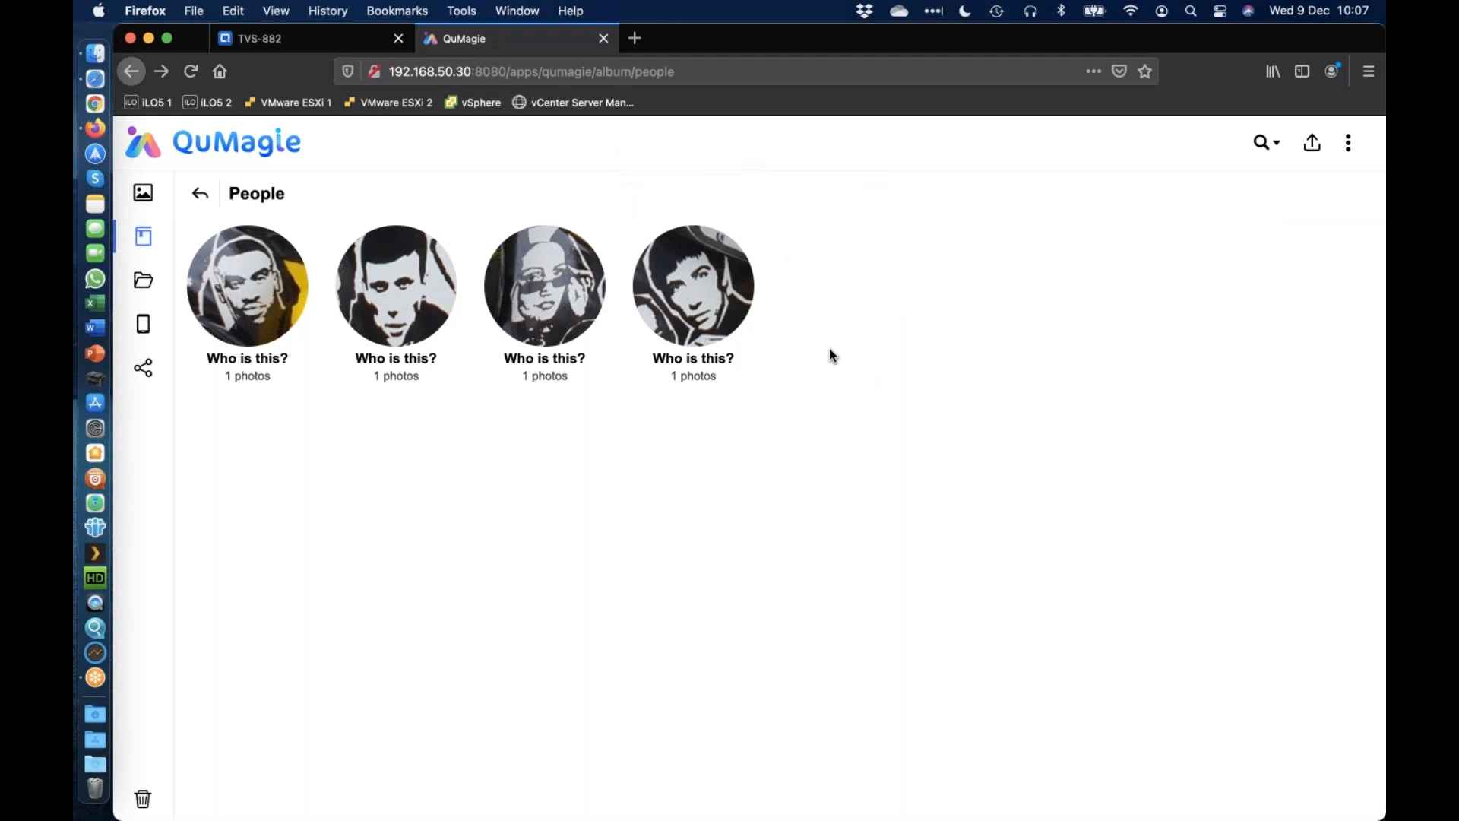
{"action": "left_click", "coordinate": [200, 195]}
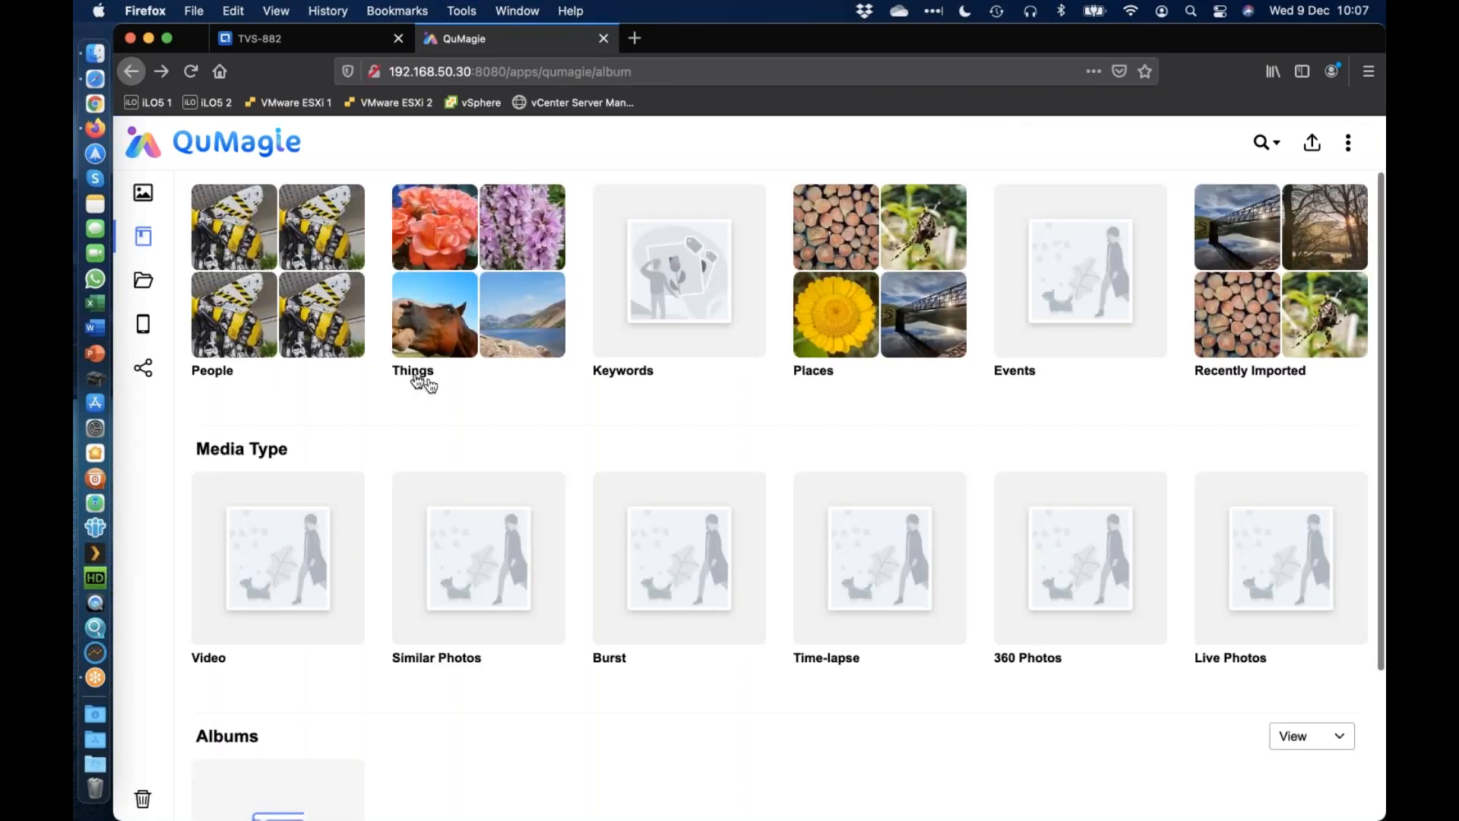
Browse the Things album, view its Animal and Food categories, and return to the albums overview
{"action": "left_click", "coordinate": [416, 379]}
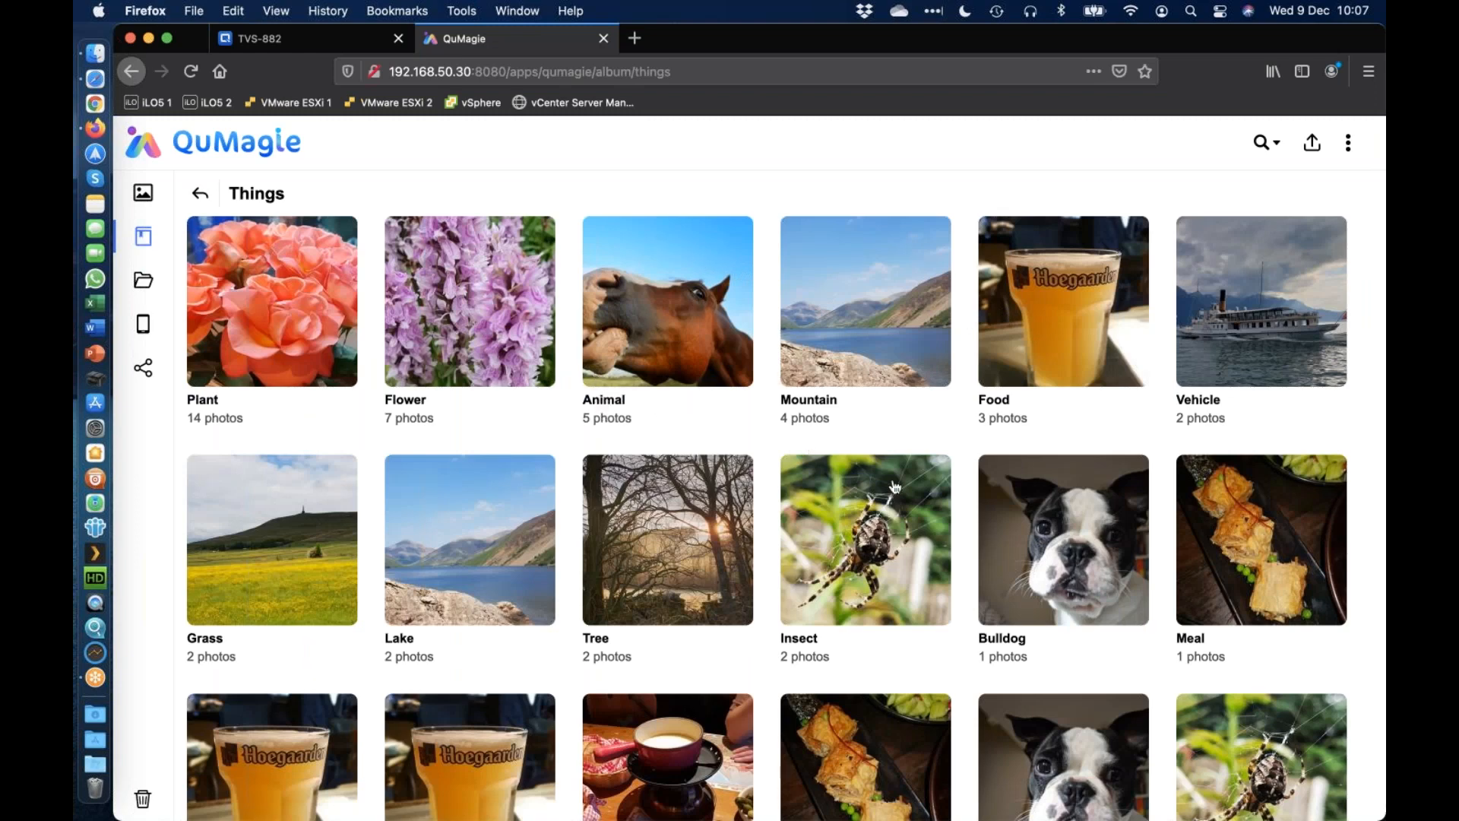
{"action": "scroll", "coordinate": [940, 449], "scroll_direction": "down", "scroll_amount": 3}
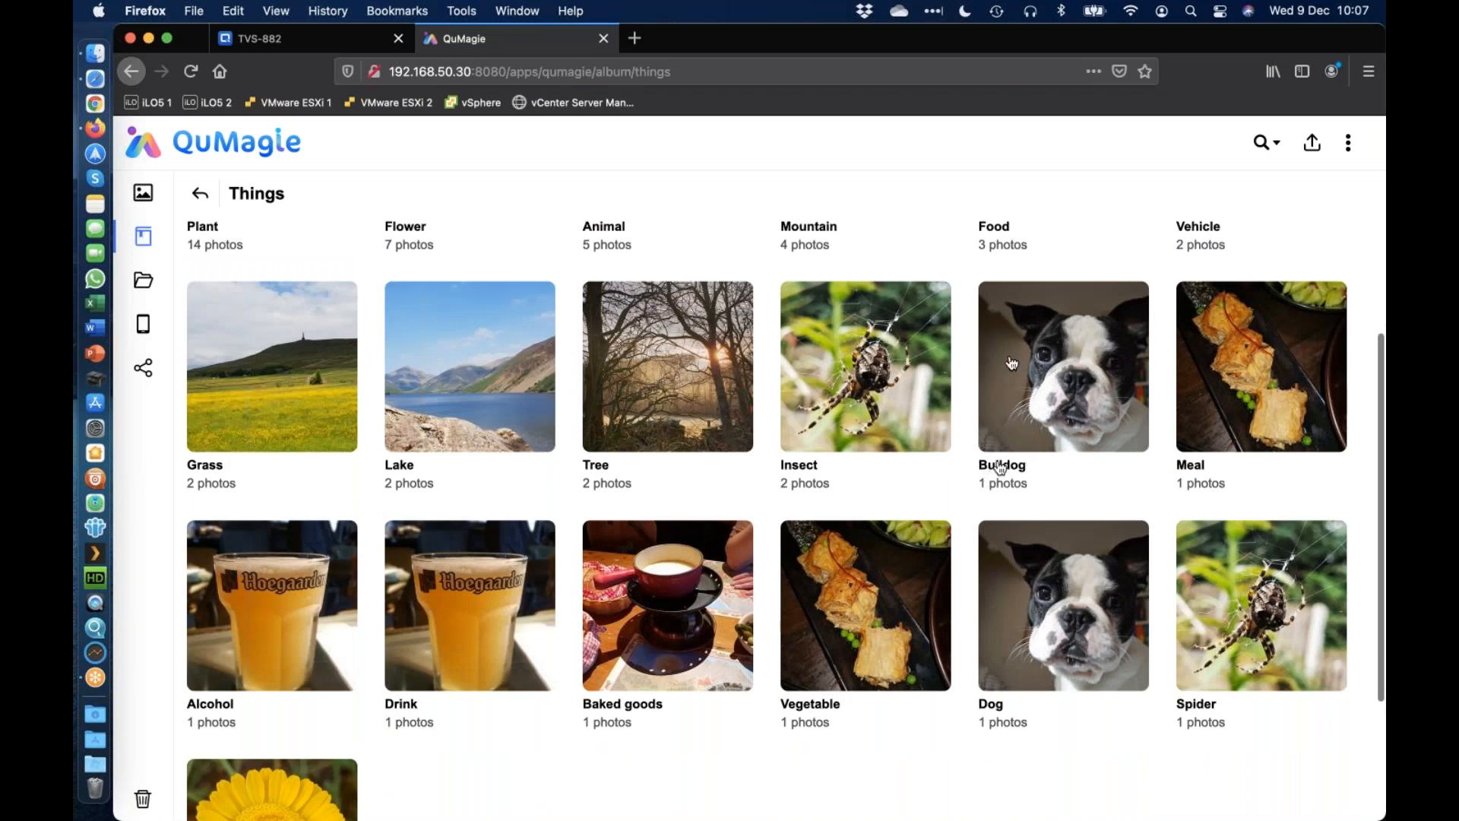
{"action": "scroll", "coordinate": [1017, 426], "scroll_direction": "up", "scroll_amount": 3}
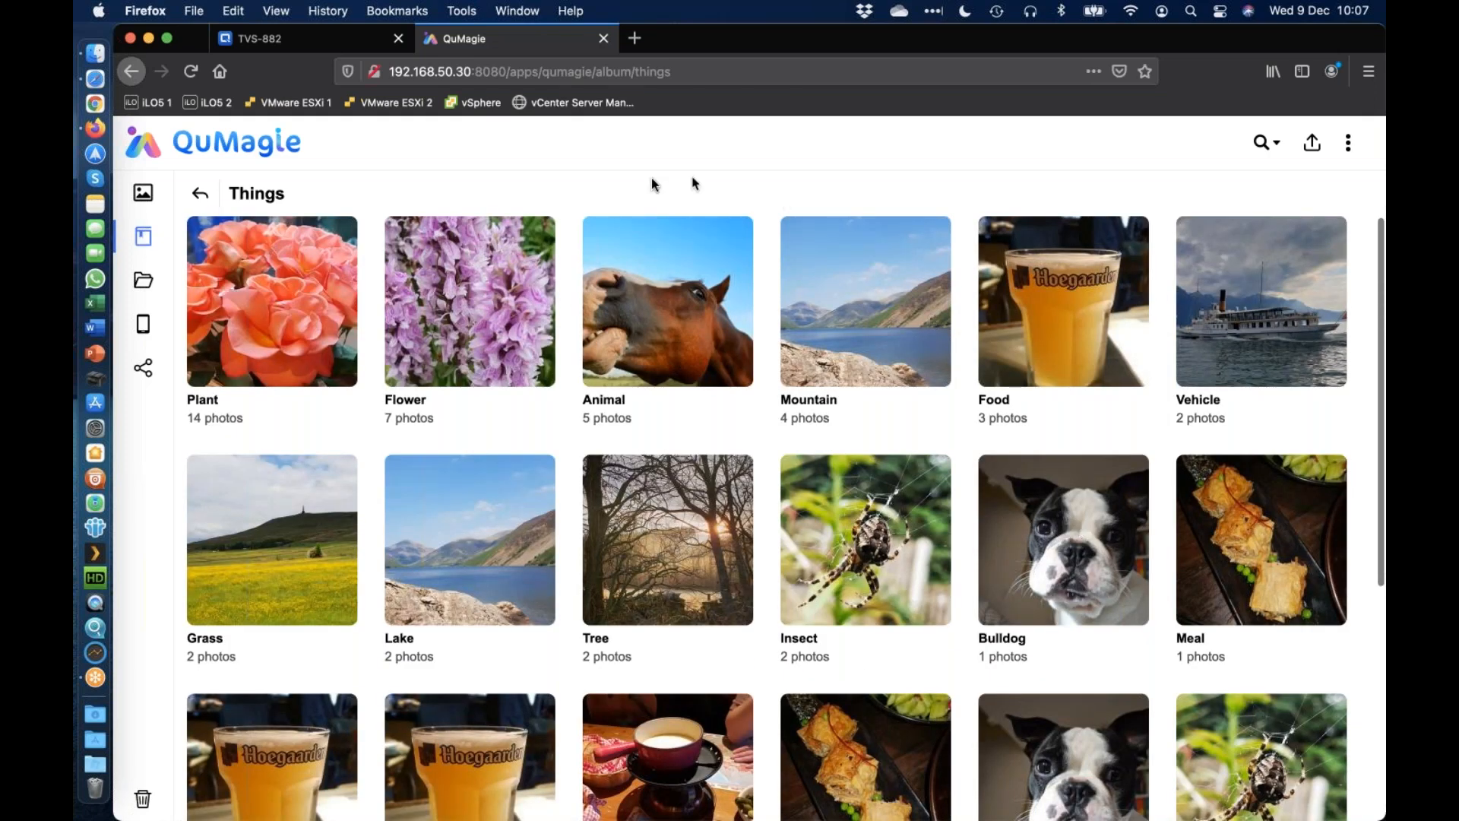
{"action": "left_click", "coordinate": [613, 409]}
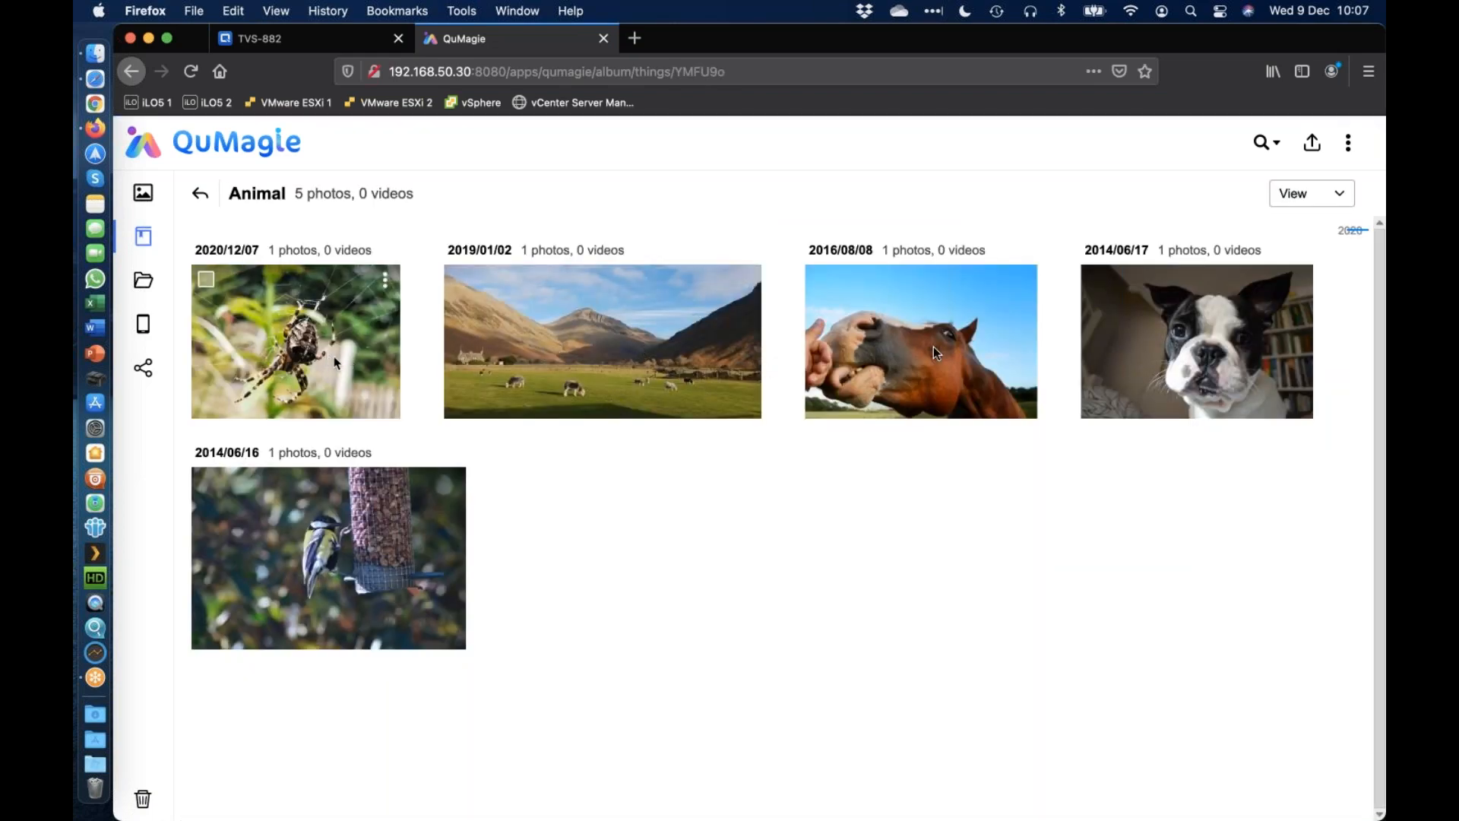
{"action": "left_click", "coordinate": [201, 195]}
{"action": "left_click", "coordinate": [1117, 383]}
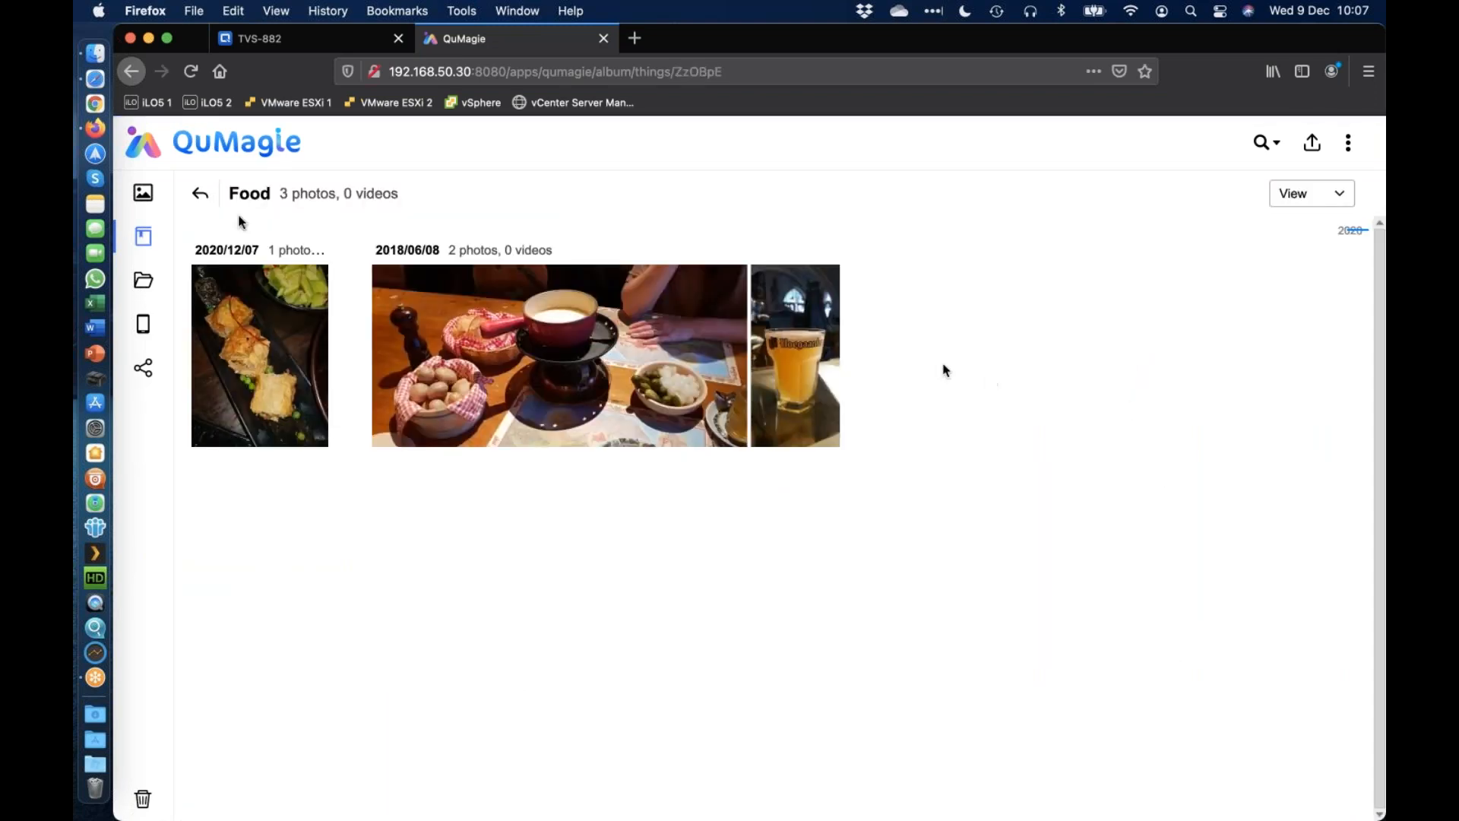
{"action": "left_click", "coordinate": [202, 195]}
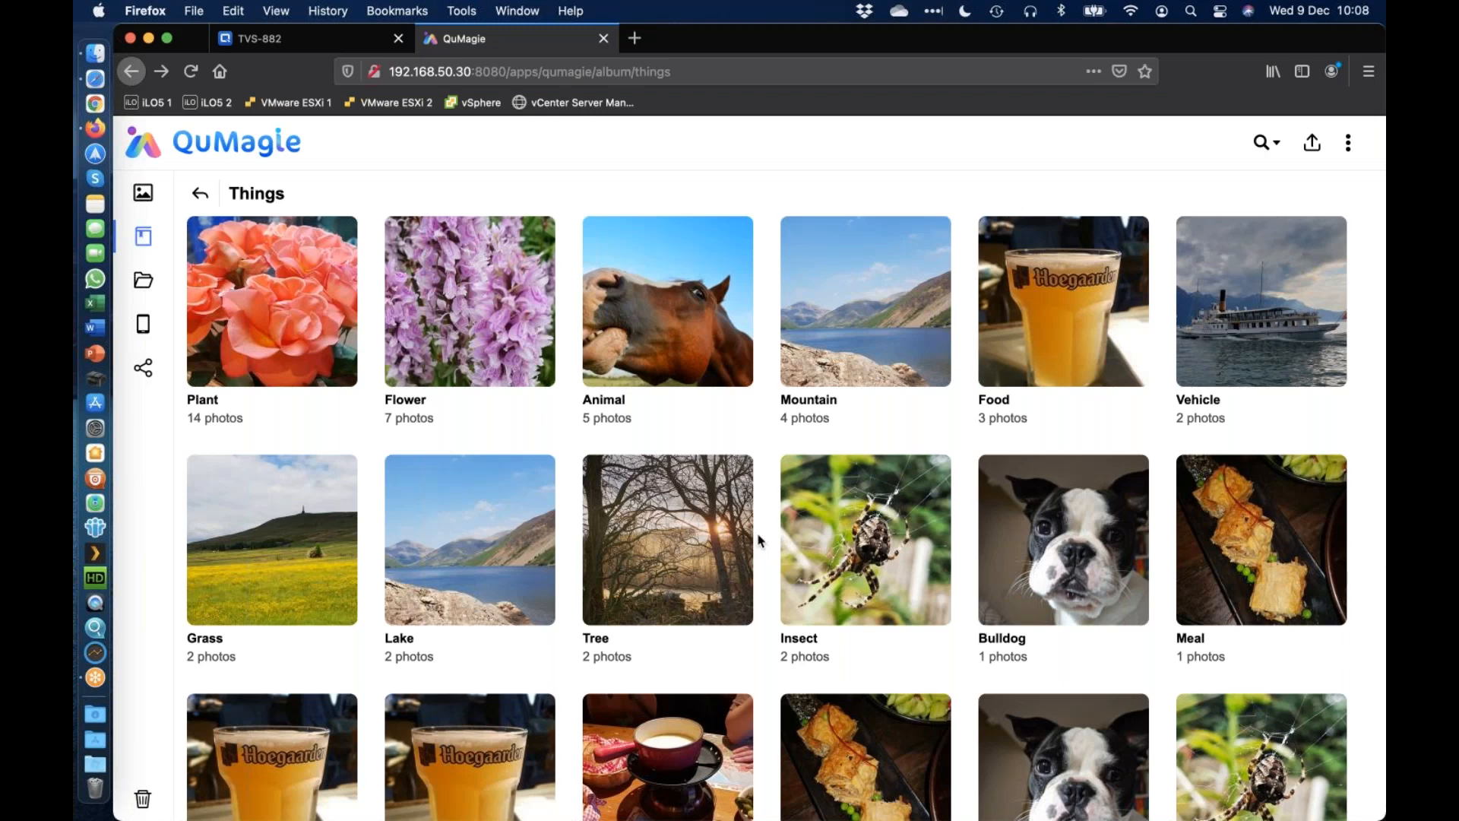
{"action": "left_click", "coordinate": [202, 195]}
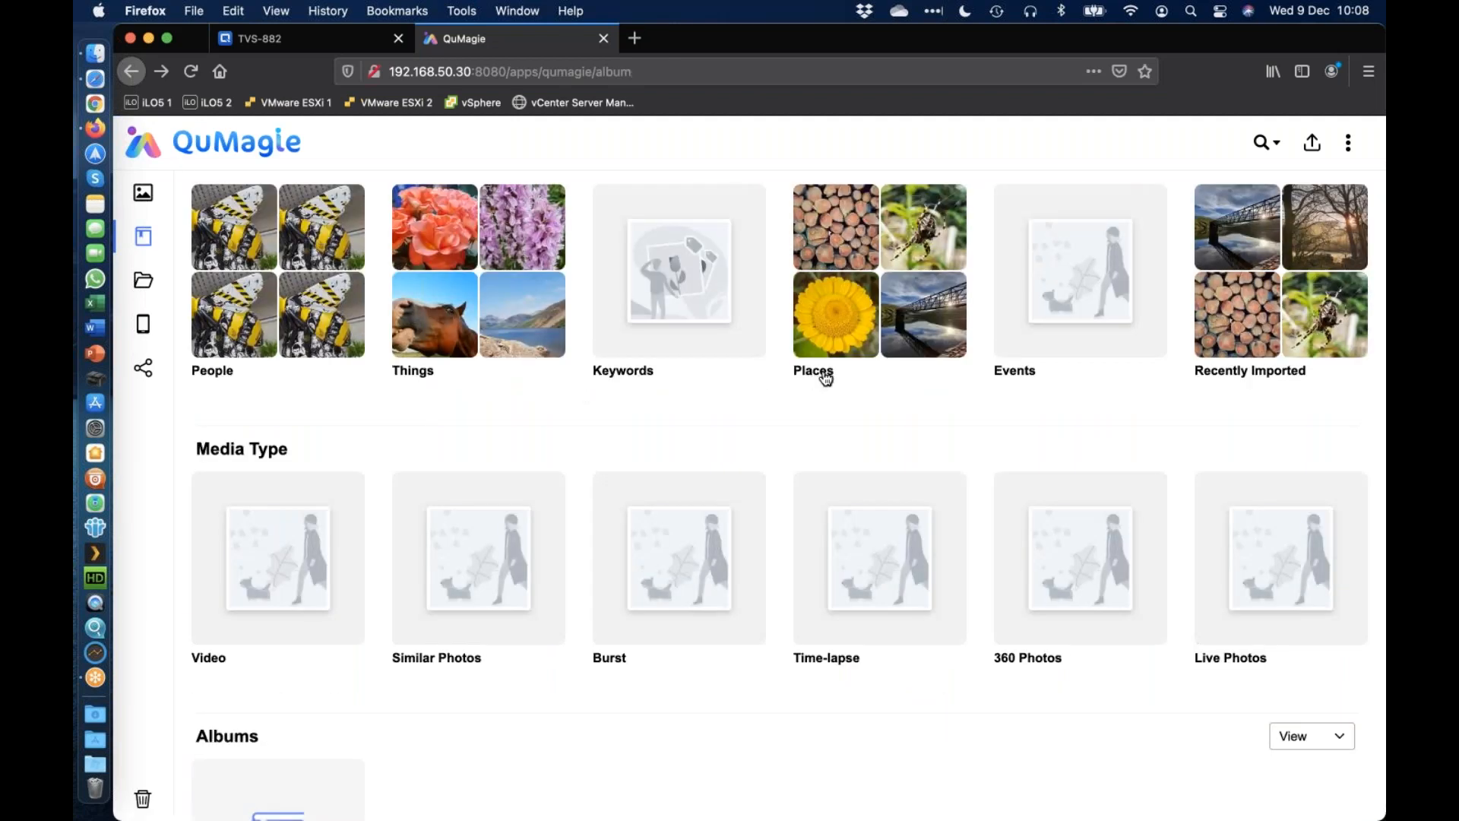
Open the Places album, show its photos on the world map and examine the photo locations across the United Kingdom
{"action": "left_click", "coordinate": [825, 379]}
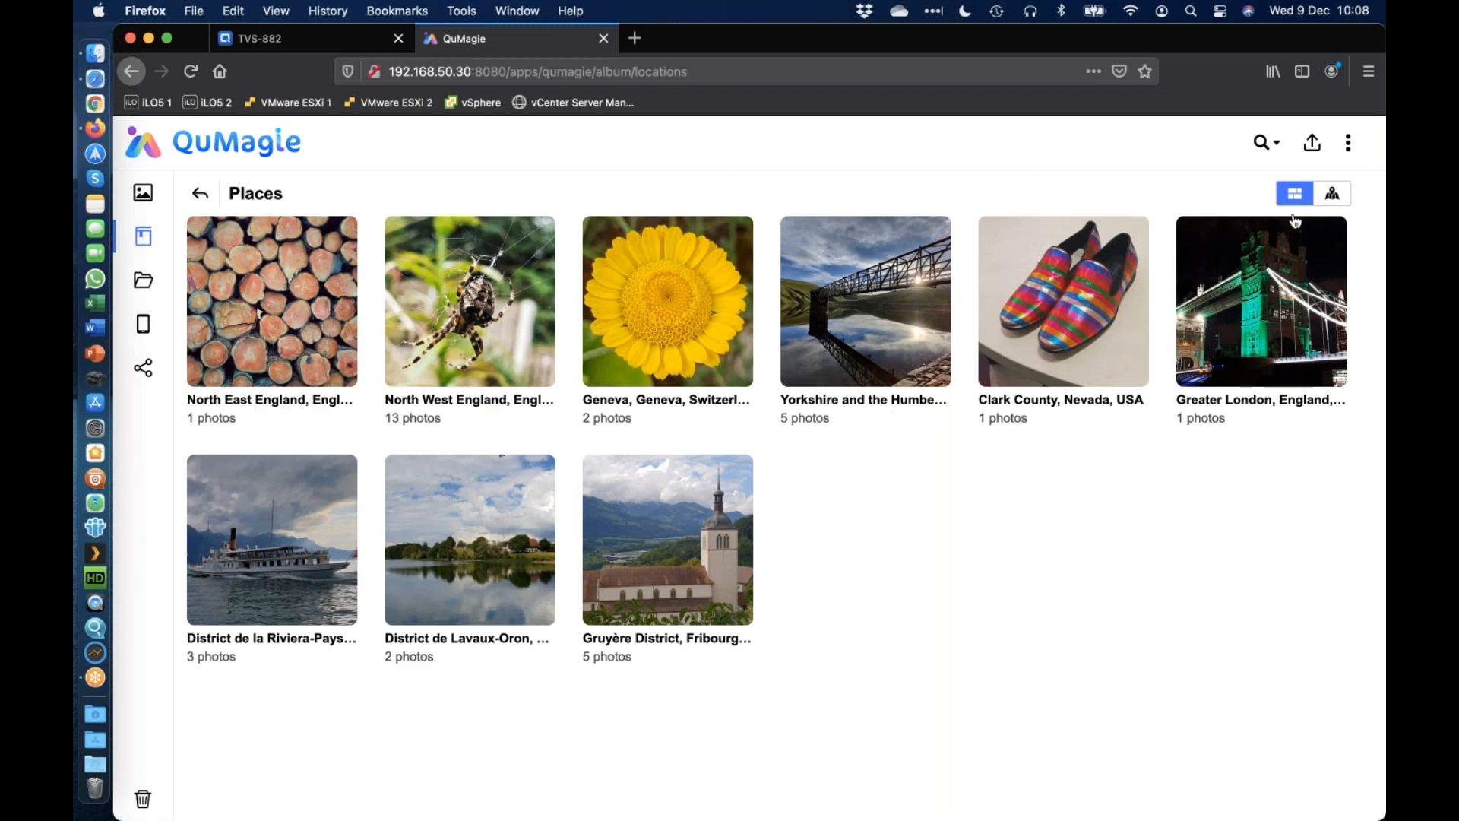
{"action": "left_click", "coordinate": [1331, 195]}
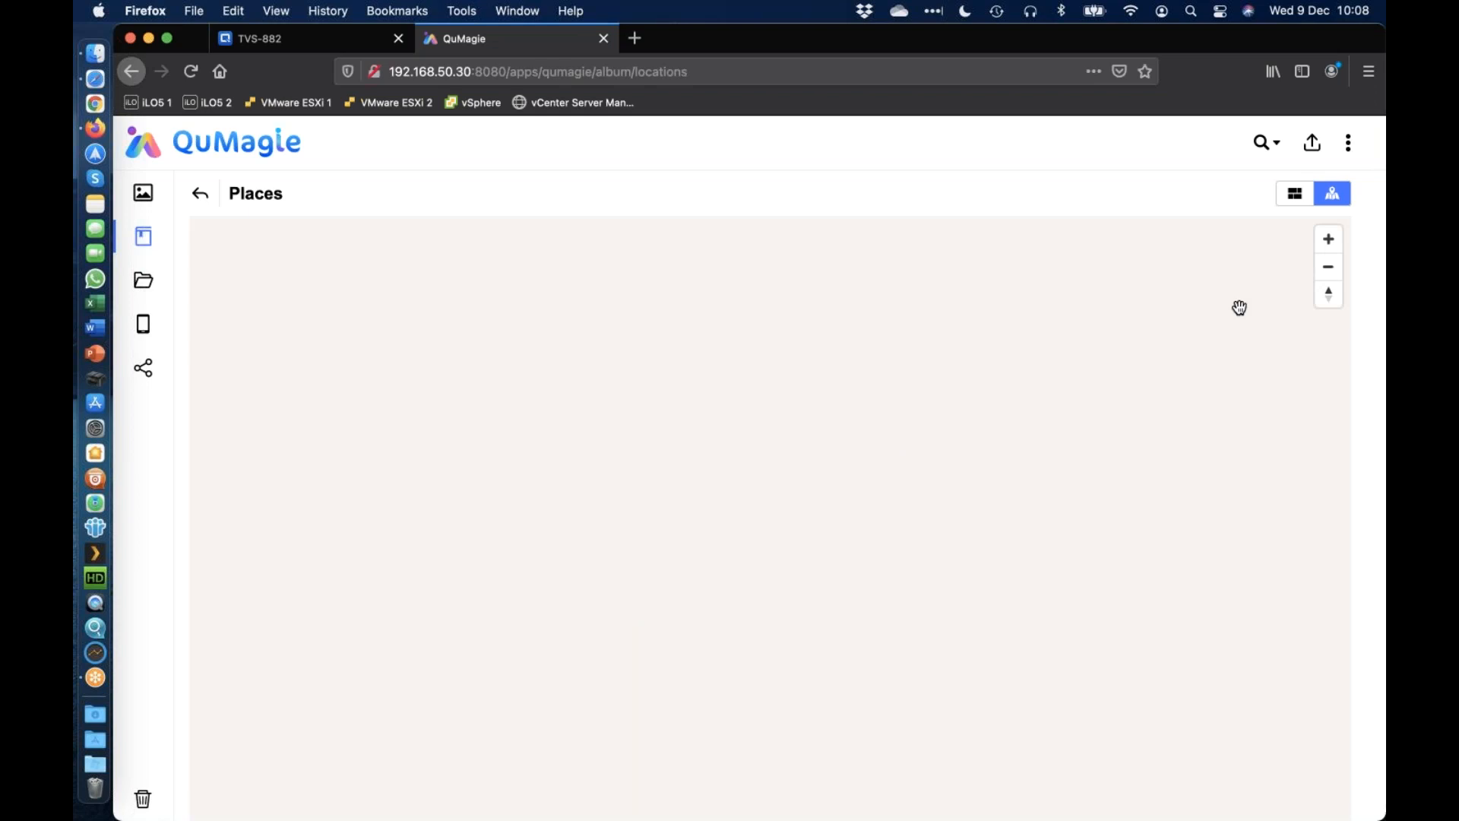
{"action": "left_click", "coordinate": [1332, 281]}
{"action": "left_click", "coordinate": [1333, 281]}
{"action": "left_click", "coordinate": [1333, 281]}
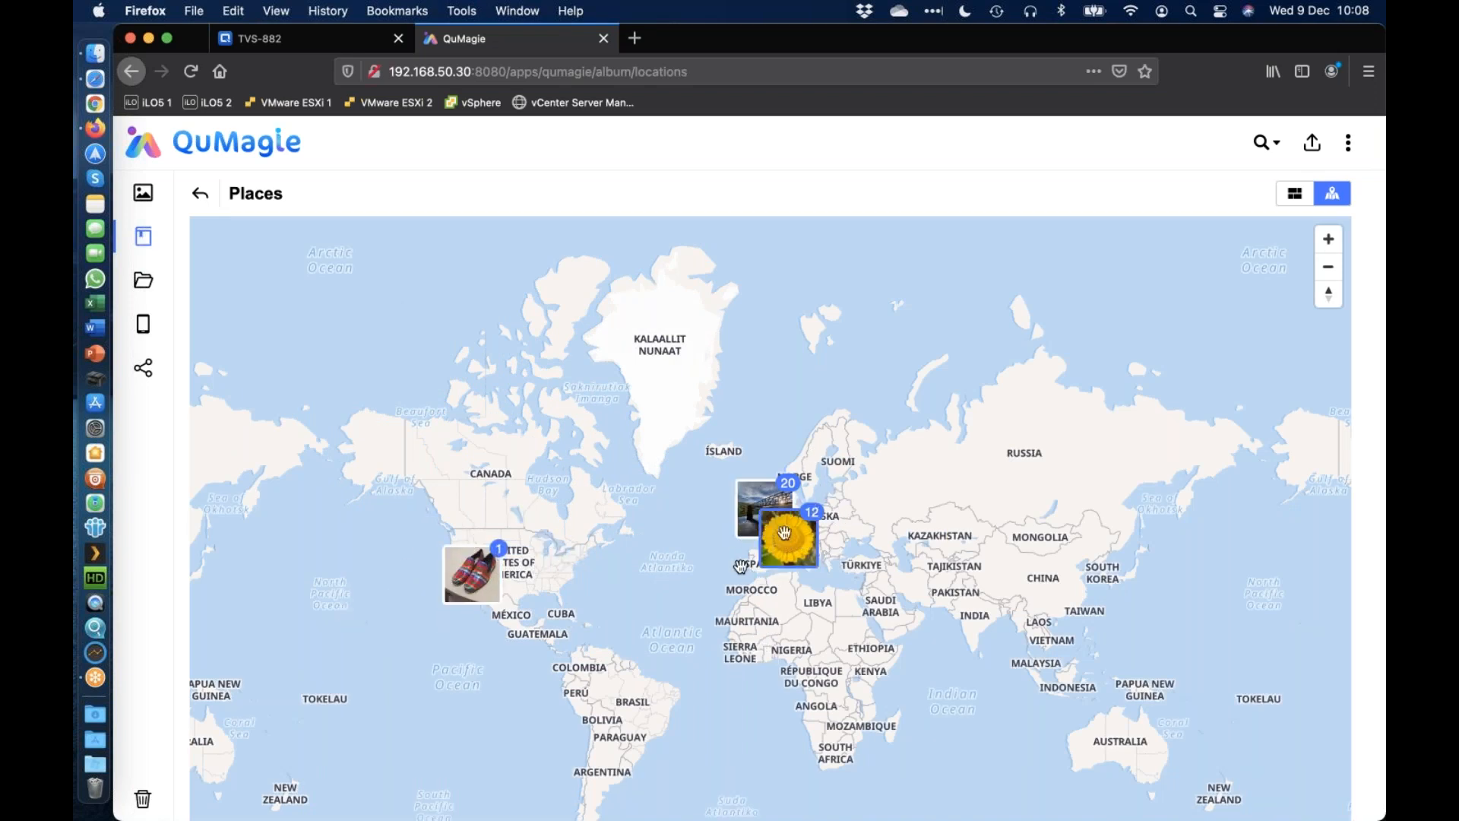
{"action": "left_click", "coordinate": [1328, 240]}
{"action": "left_click", "coordinate": [1329, 240]}
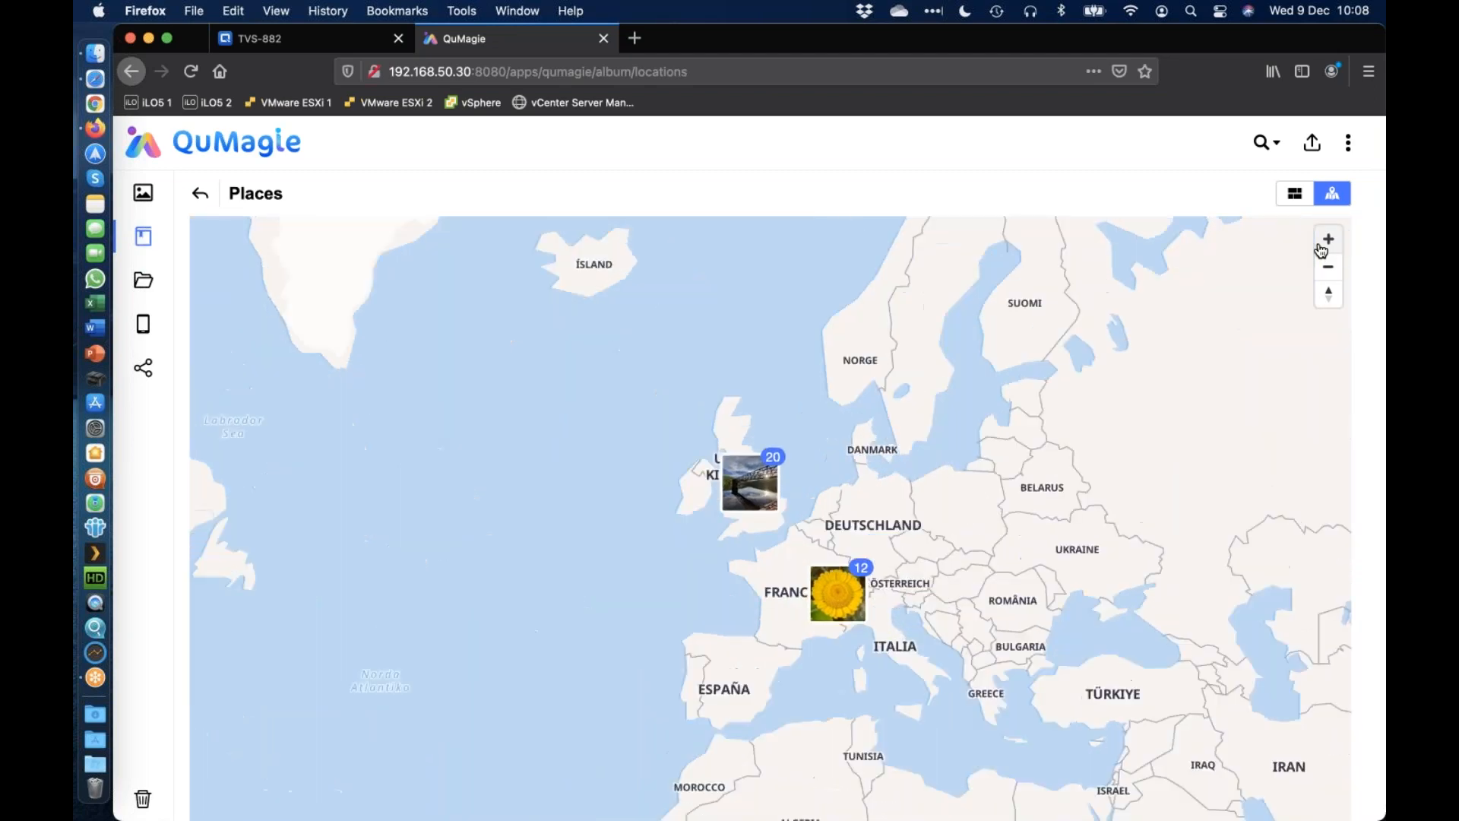
{"action": "left_click", "coordinate": [1322, 249]}
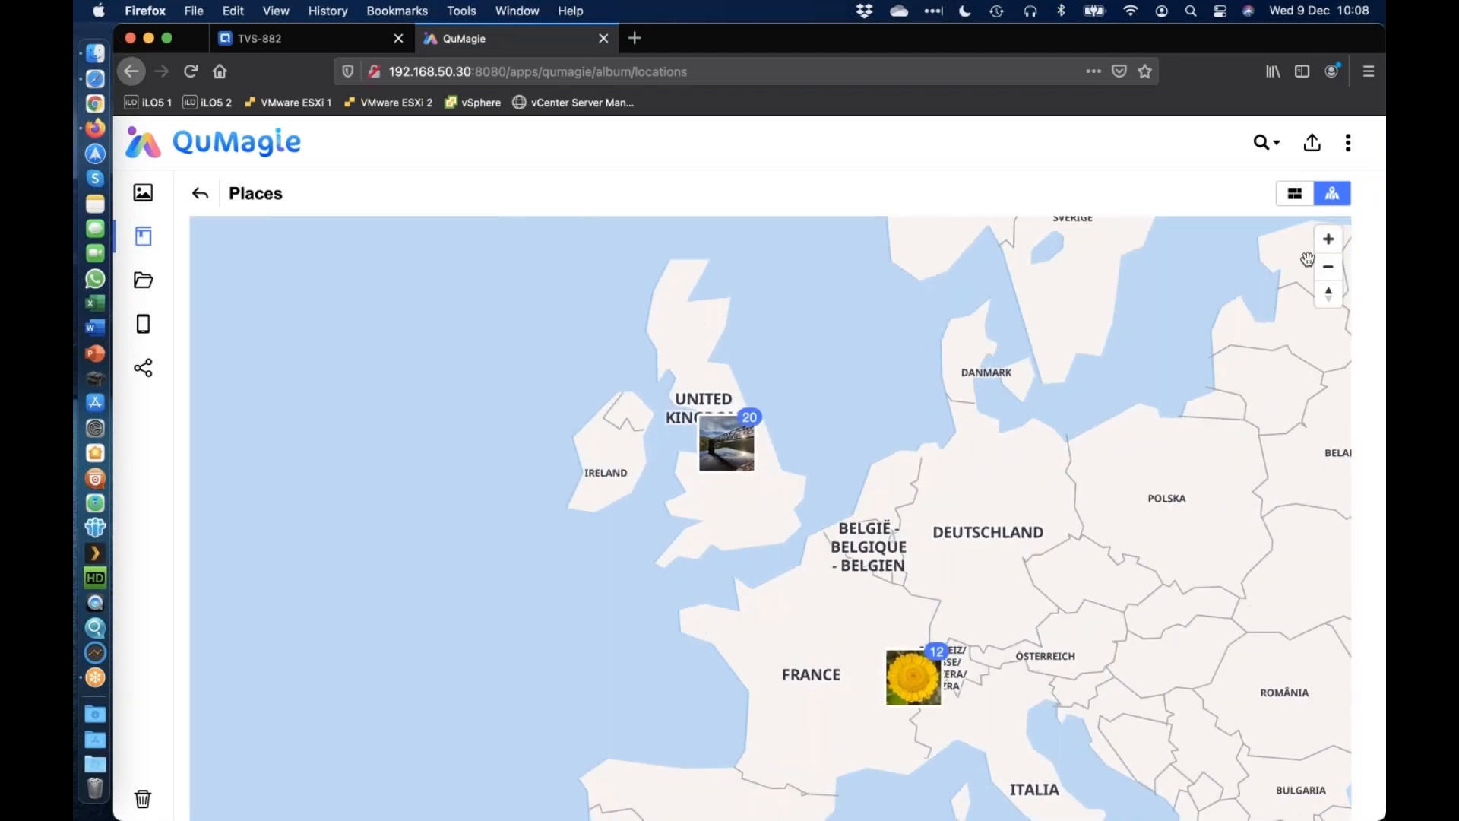
{"action": "left_click", "coordinate": [1325, 251]}
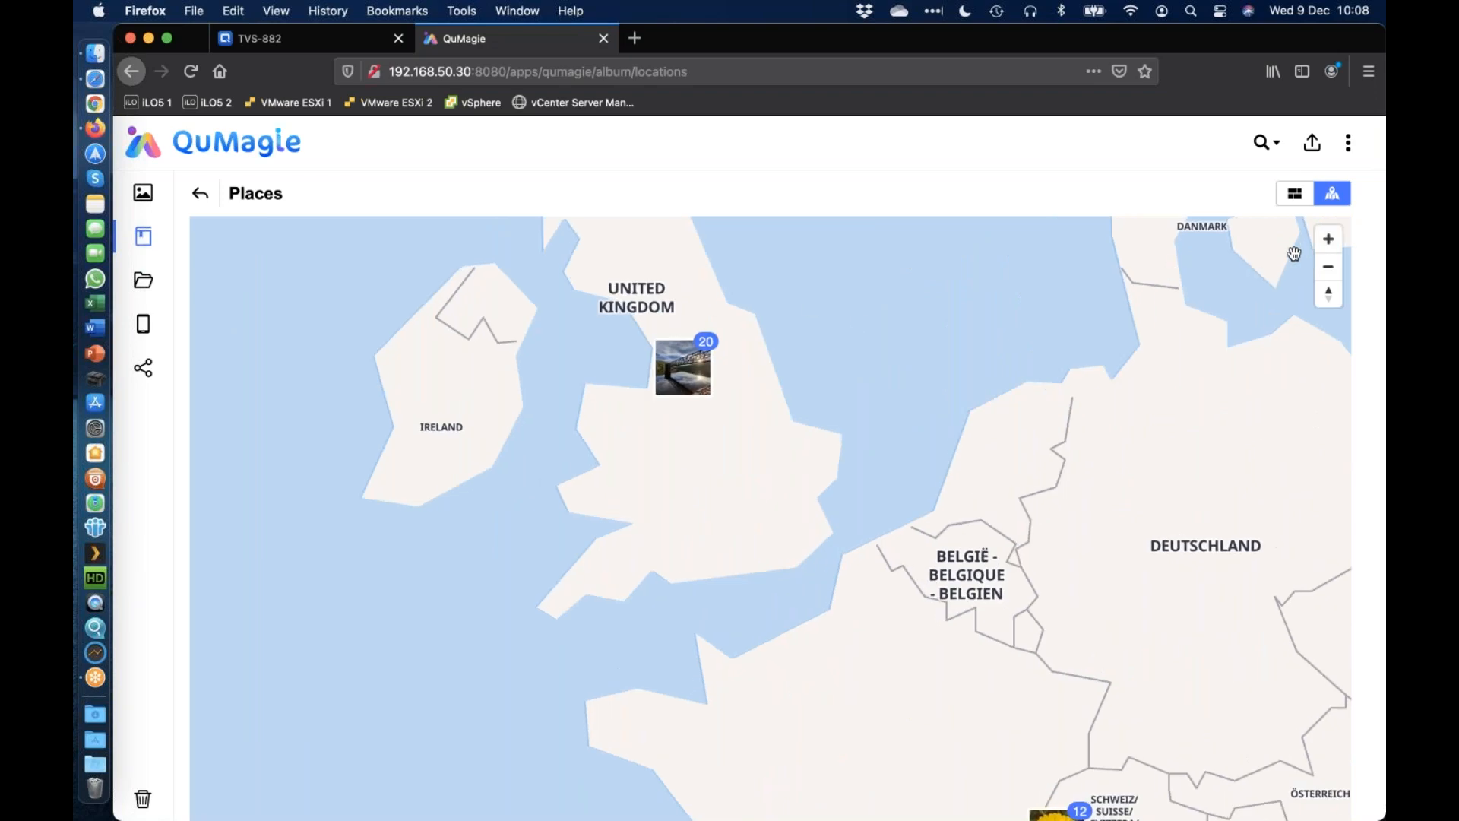
{"action": "left_click", "coordinate": [1326, 241]}
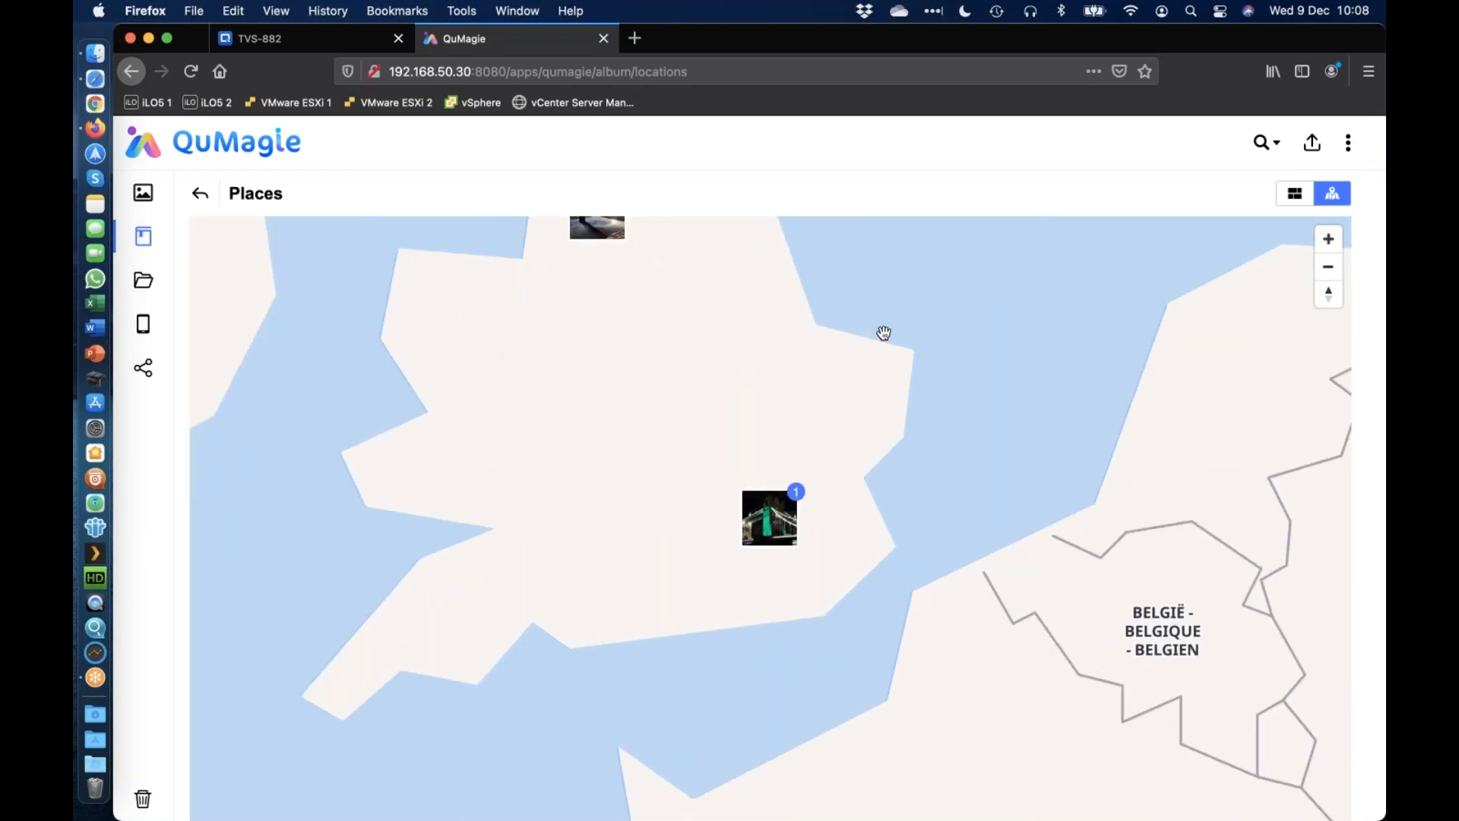
{"action": "left_click_drag", "start_coordinate": [886, 333], "coordinate": [1008, 581]}
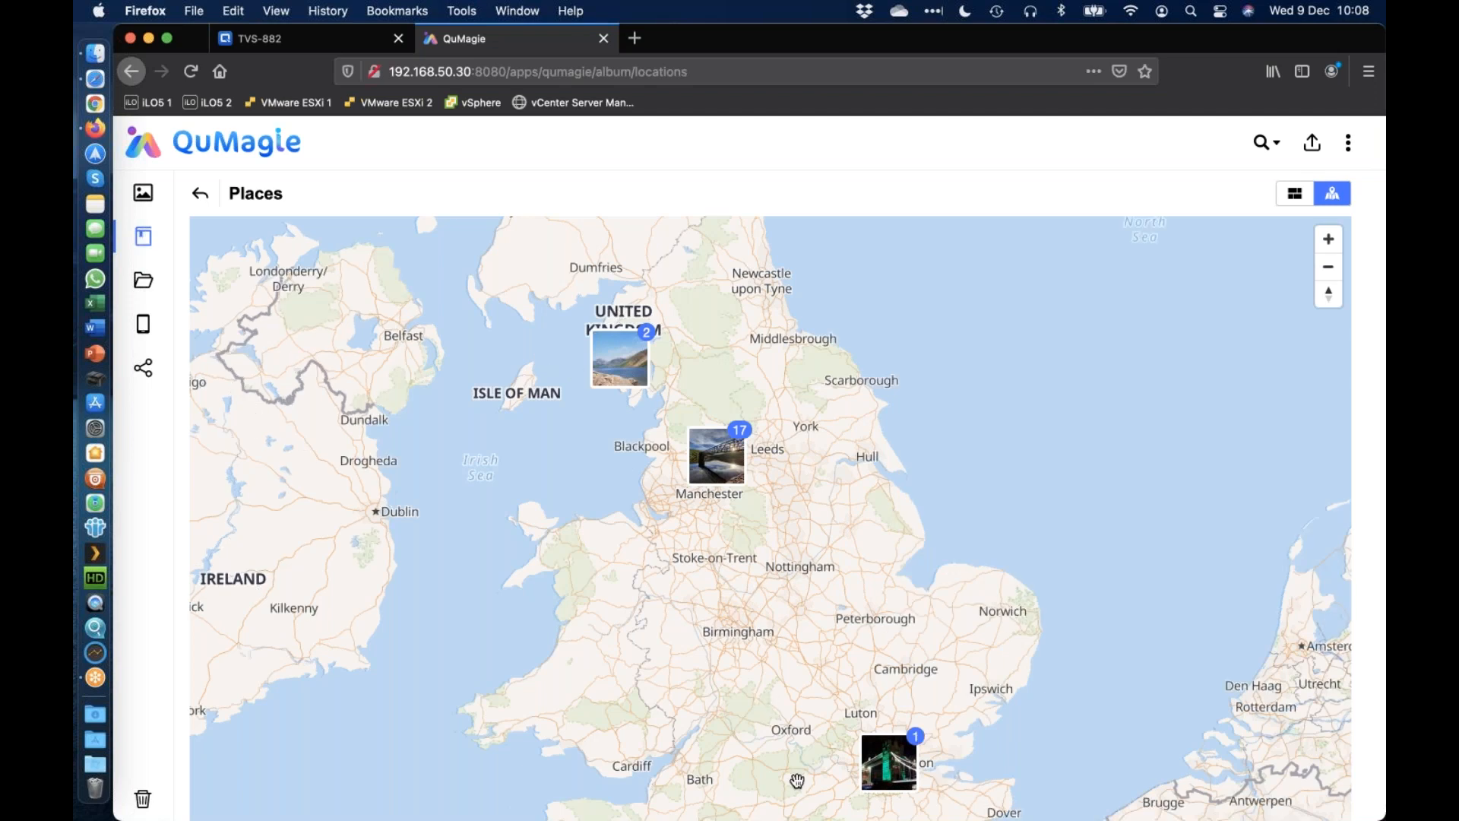
Zoom the Places map back out, return the album to thumbnail view and go back to the albums overview
{"action": "left_click", "coordinate": [1328, 267]}
{"action": "left_click", "coordinate": [1329, 267]}
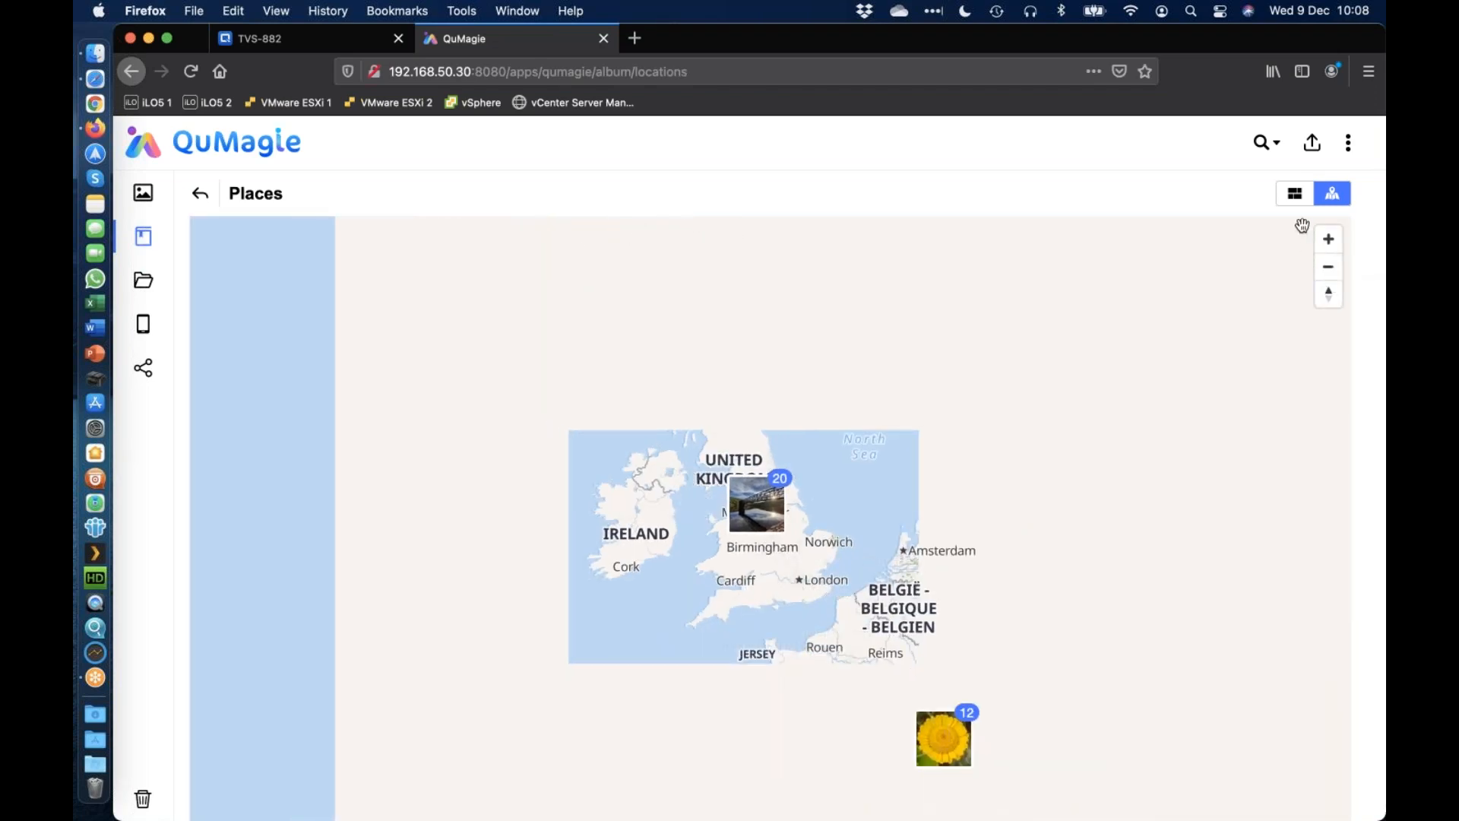
{"action": "left_click", "coordinate": [1329, 267]}
{"action": "left_click", "coordinate": [1292, 196]}
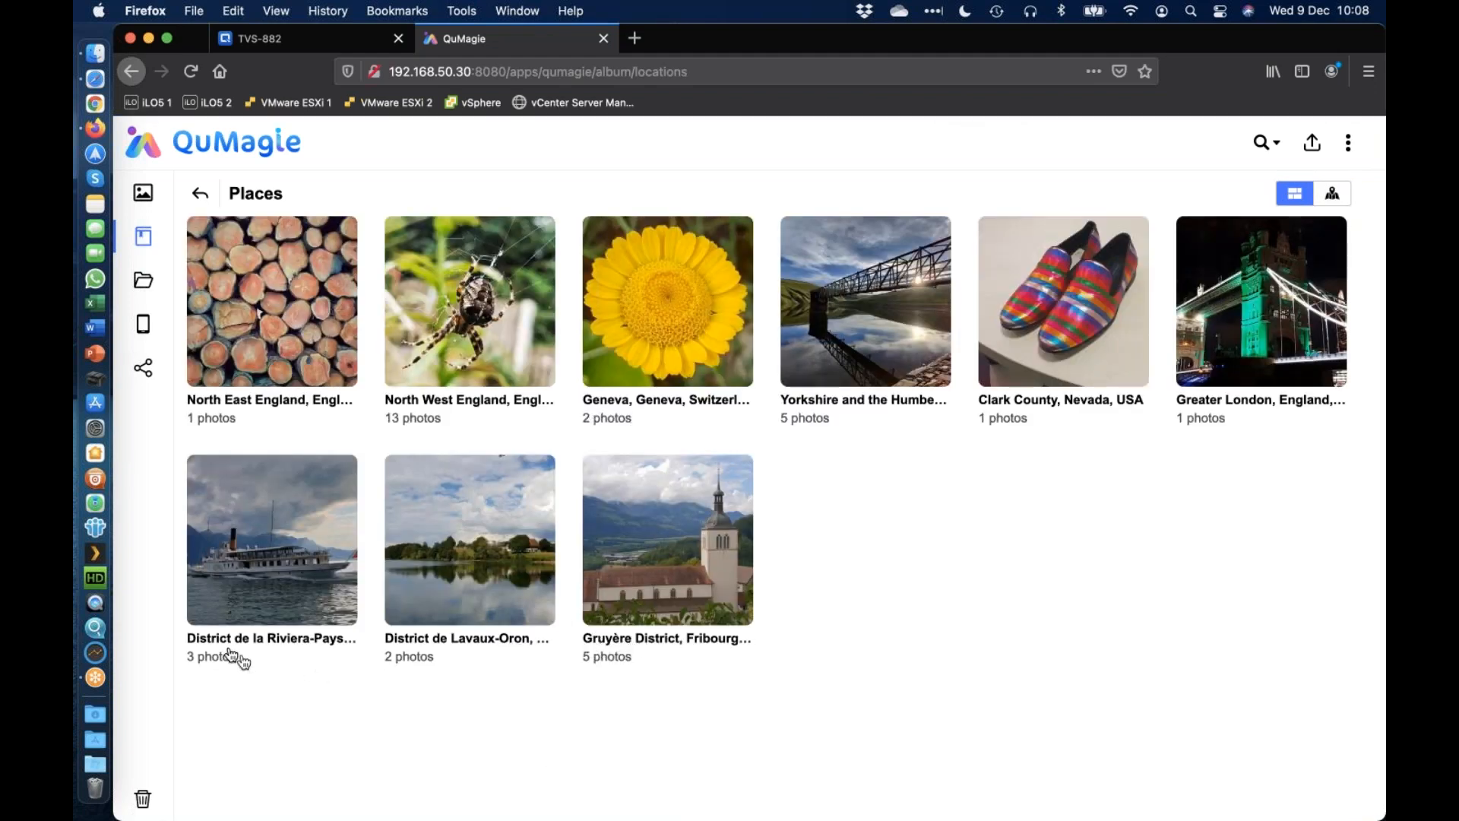
{"action": "left_click", "coordinate": [201, 196]}
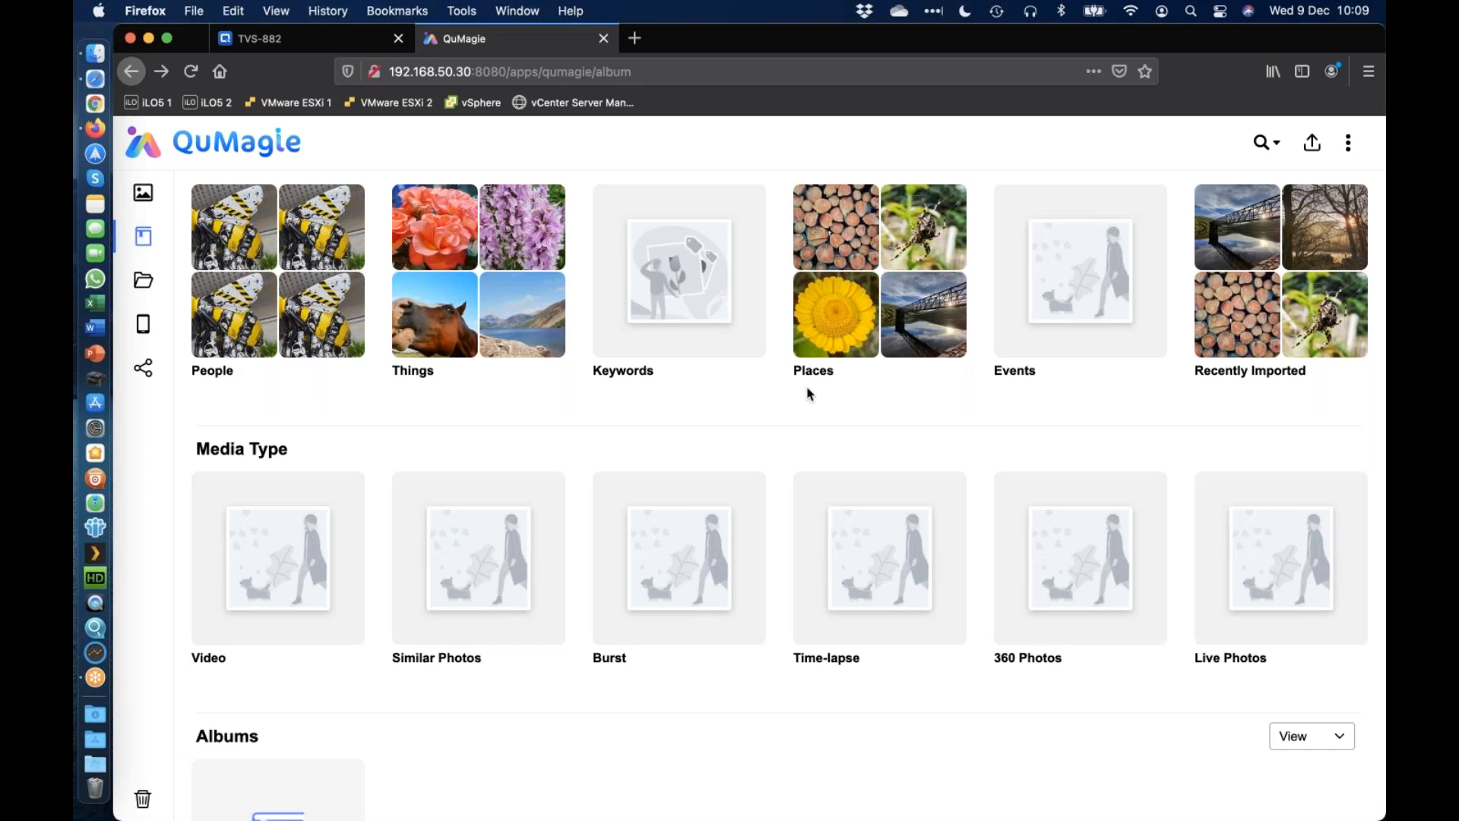
Close QuMagie and open the App Center maximized on the NAS desktop
{"action": "left_click", "coordinate": [604, 38]}
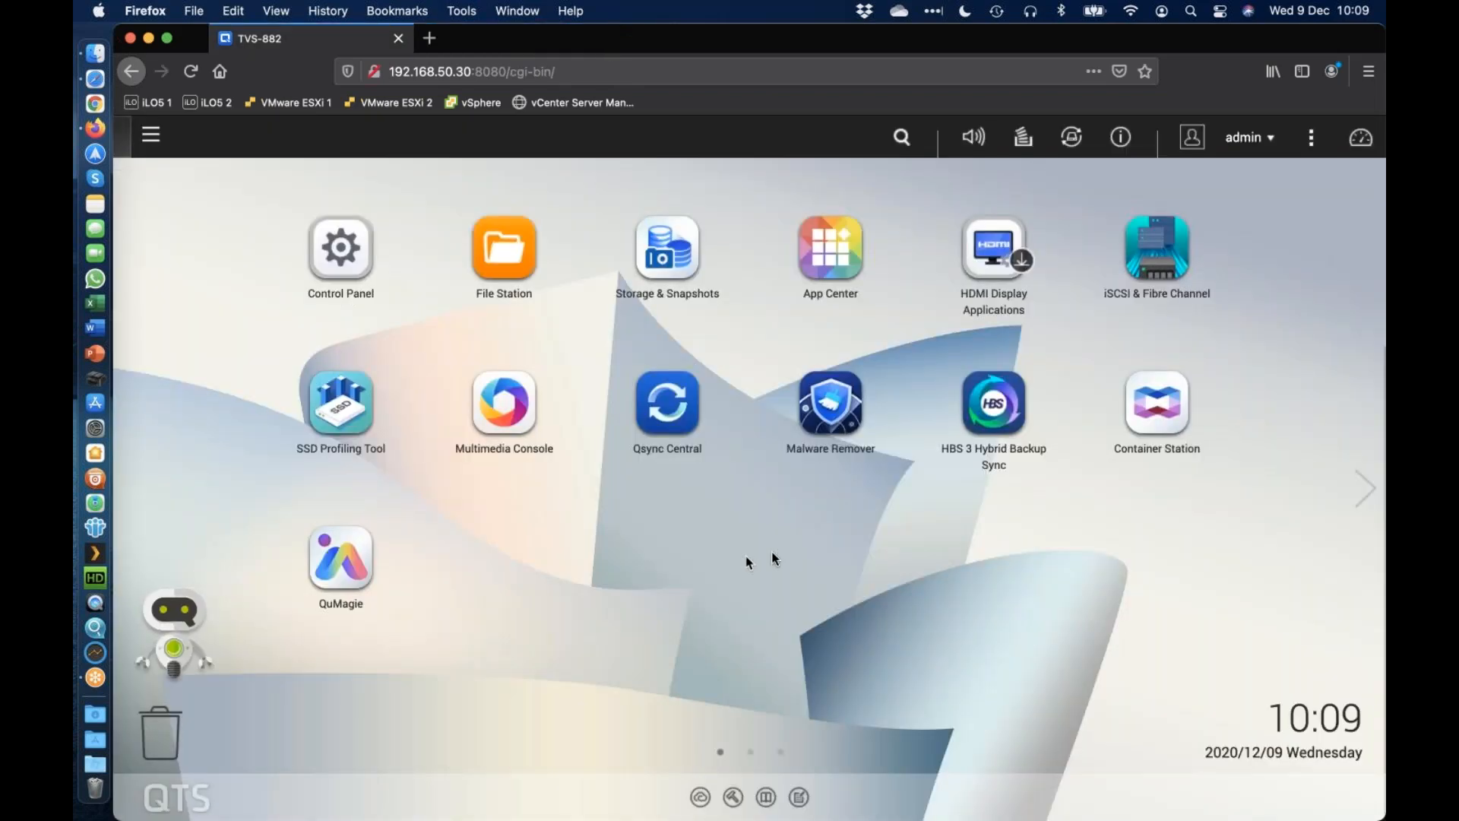
{"action": "left_click", "coordinate": [839, 214]}
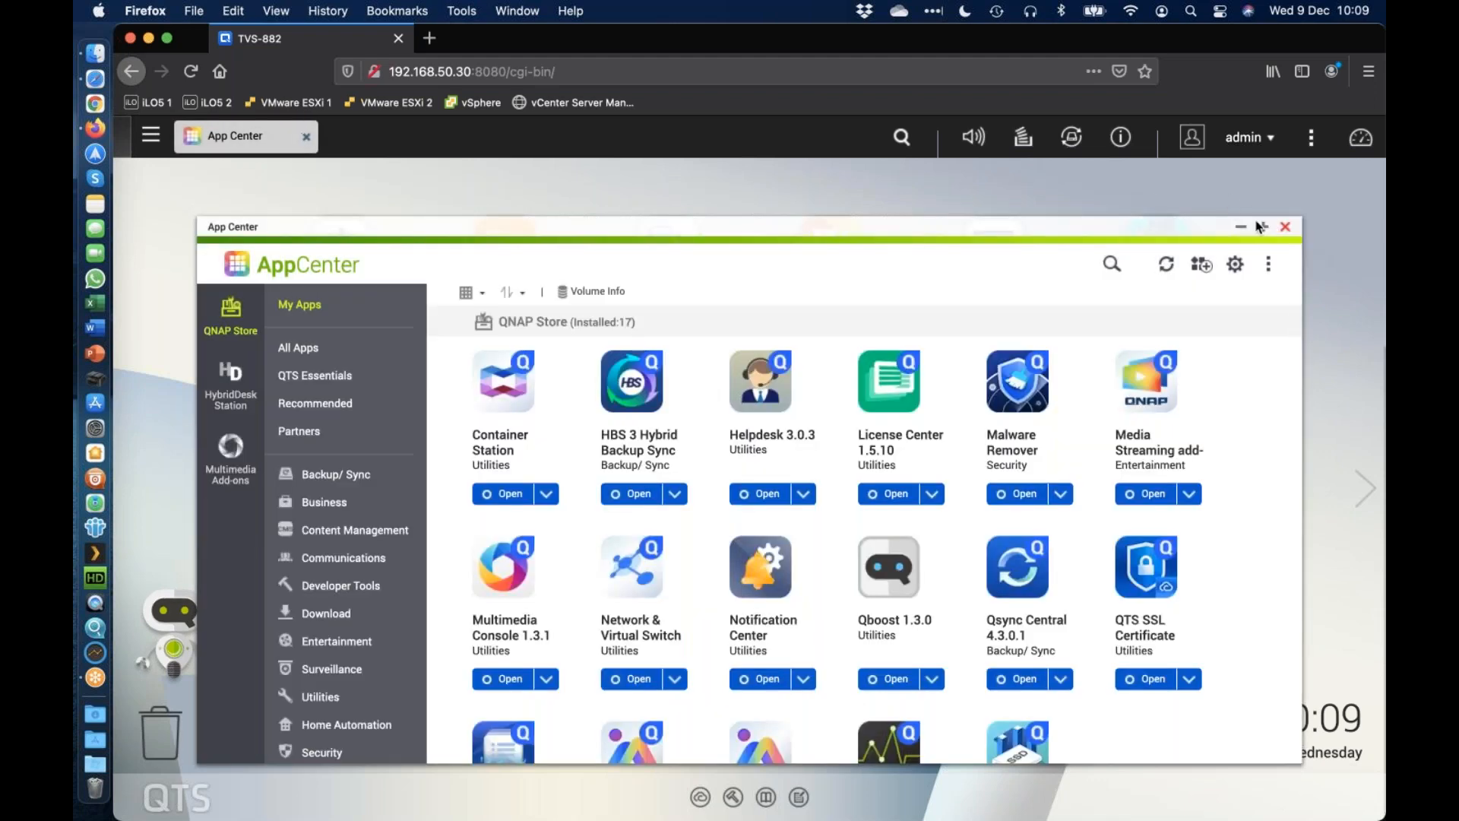
{"action": "left_click", "coordinate": [1264, 227]}
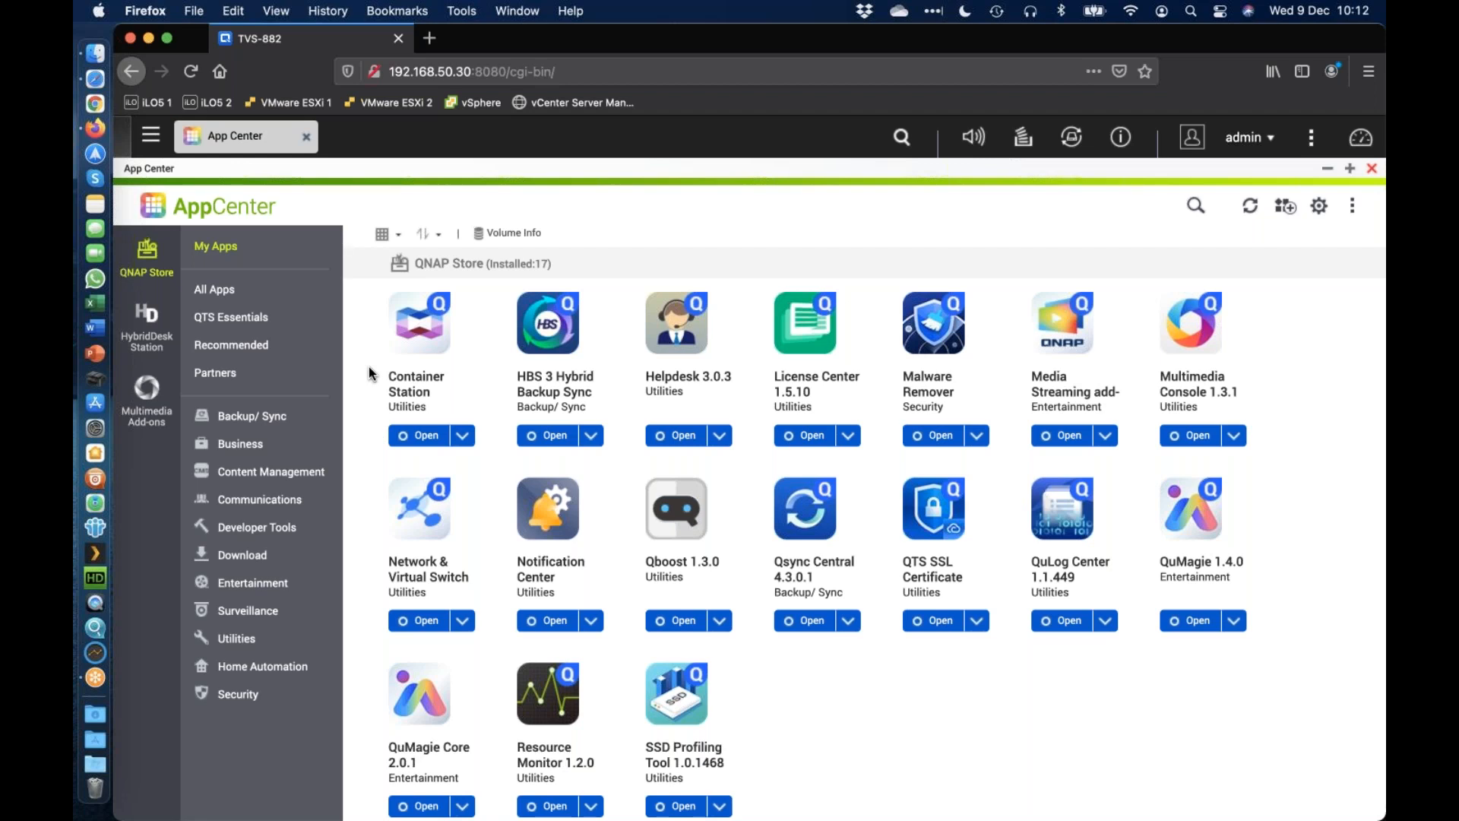
Open Storage & Snapshots and maximize its window to view the storage overview
{"action": "left_click", "coordinate": [150, 135]}
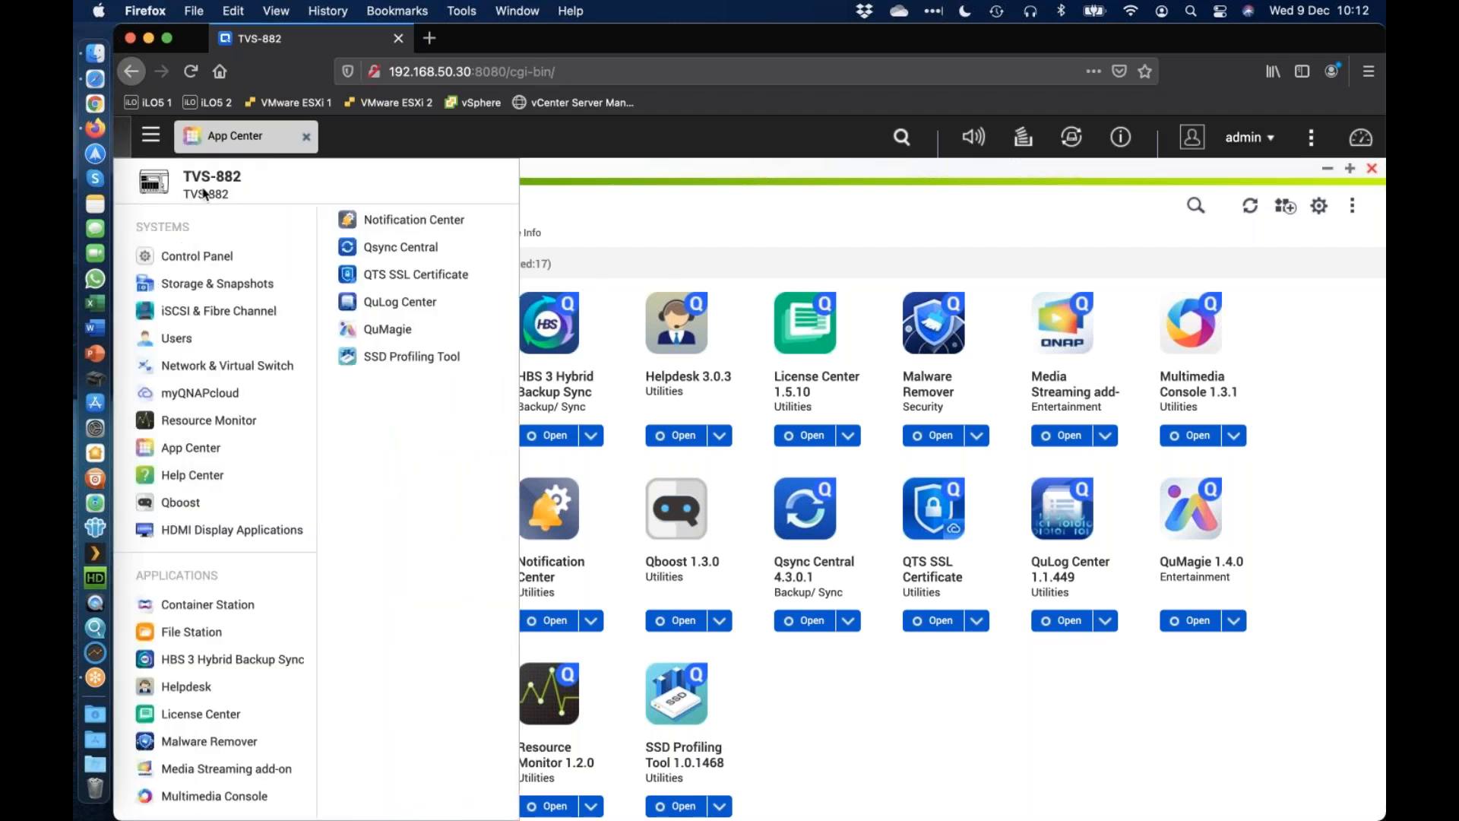
{"action": "left_click", "coordinate": [238, 292]}
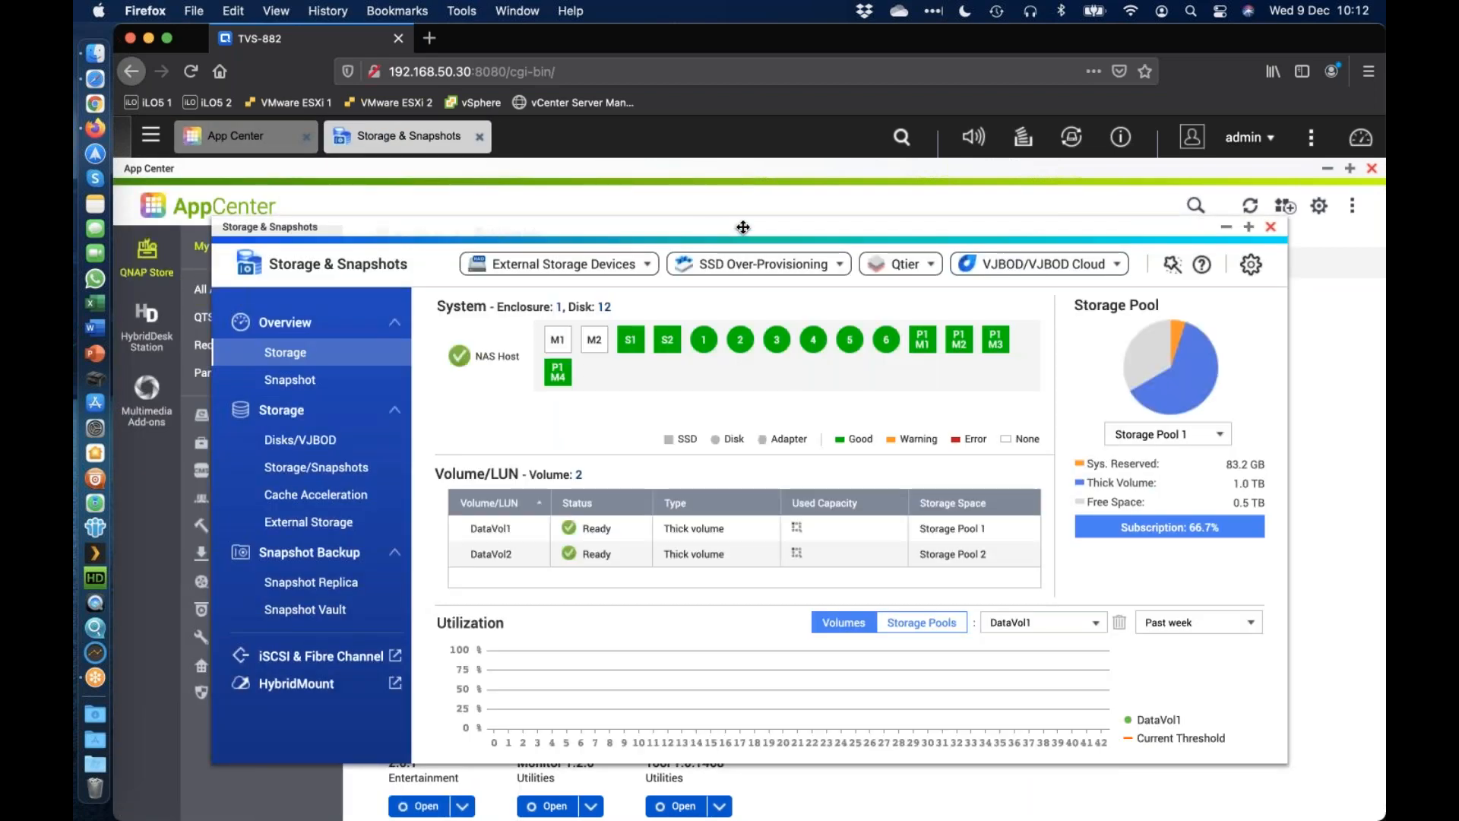
{"action": "double_click", "coordinate": [743, 227]}
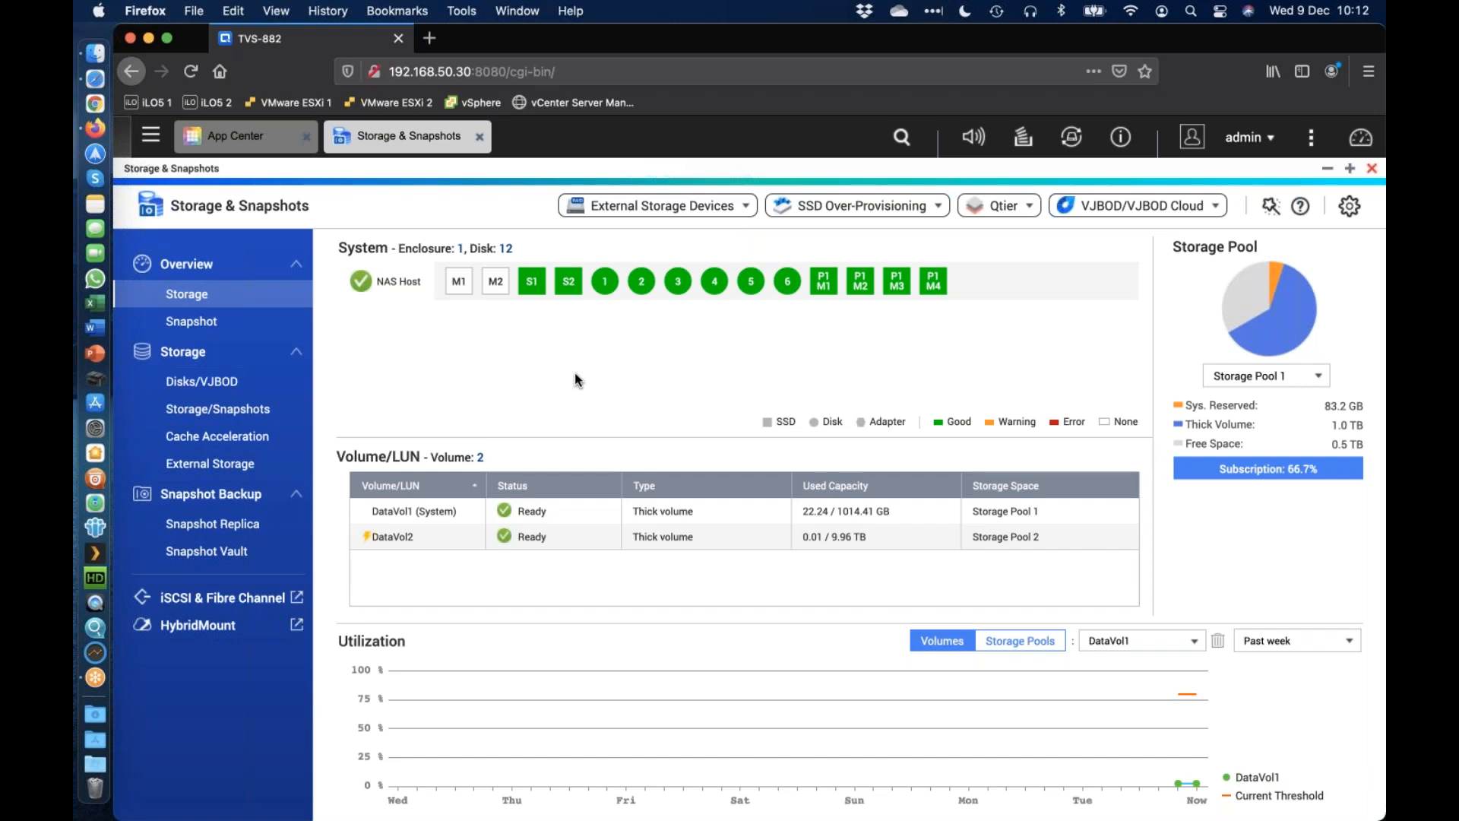
Inspect the SSD 1, PCIe 1 M.2 SSD 1 and Disk 1 drives and the storage pools, and close Storage & Snapshots
{"action": "left_click", "coordinate": [226, 389]}
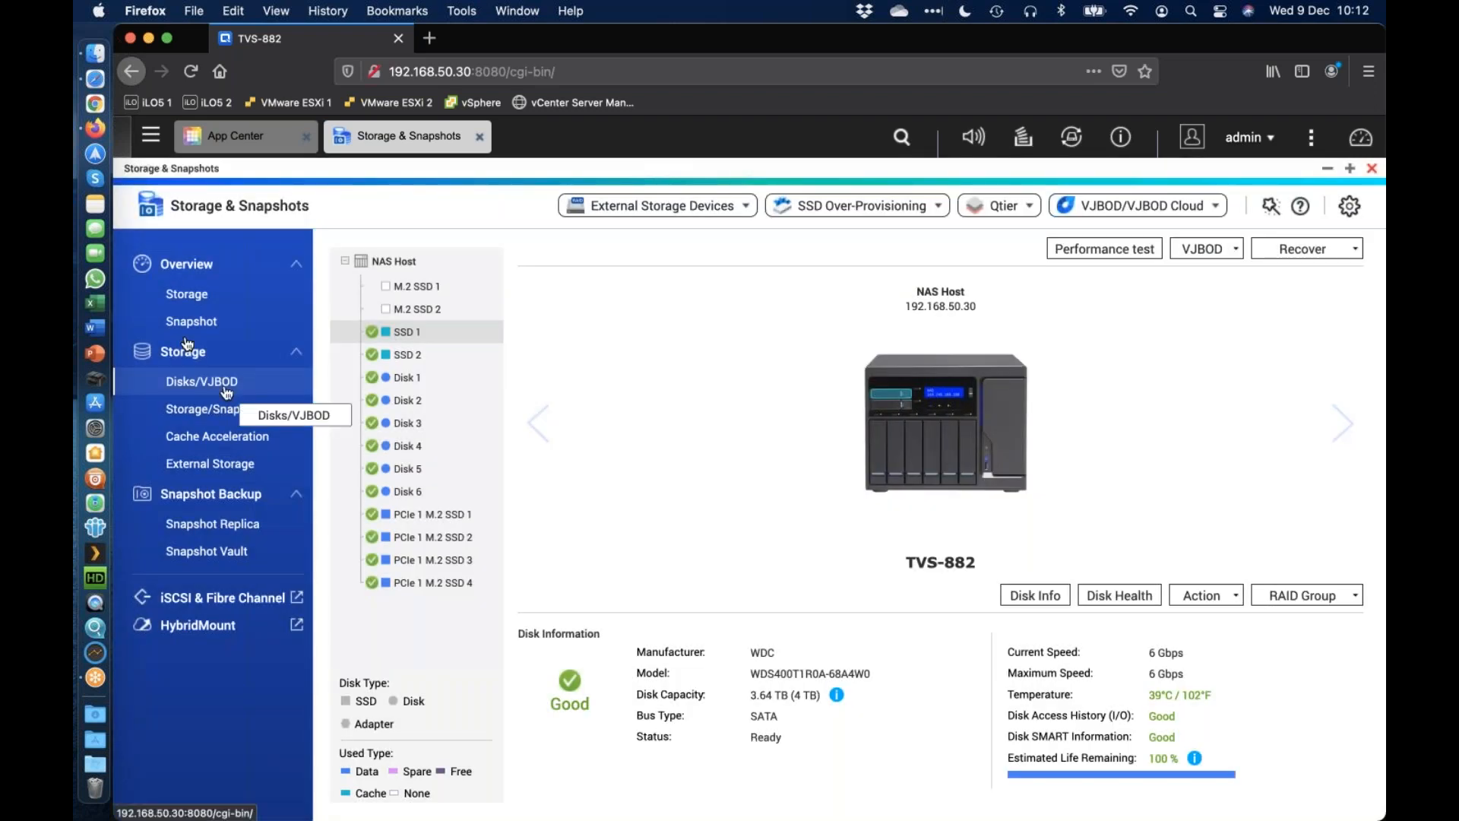
{"action": "mouse_move", "coordinate": [419, 333]}
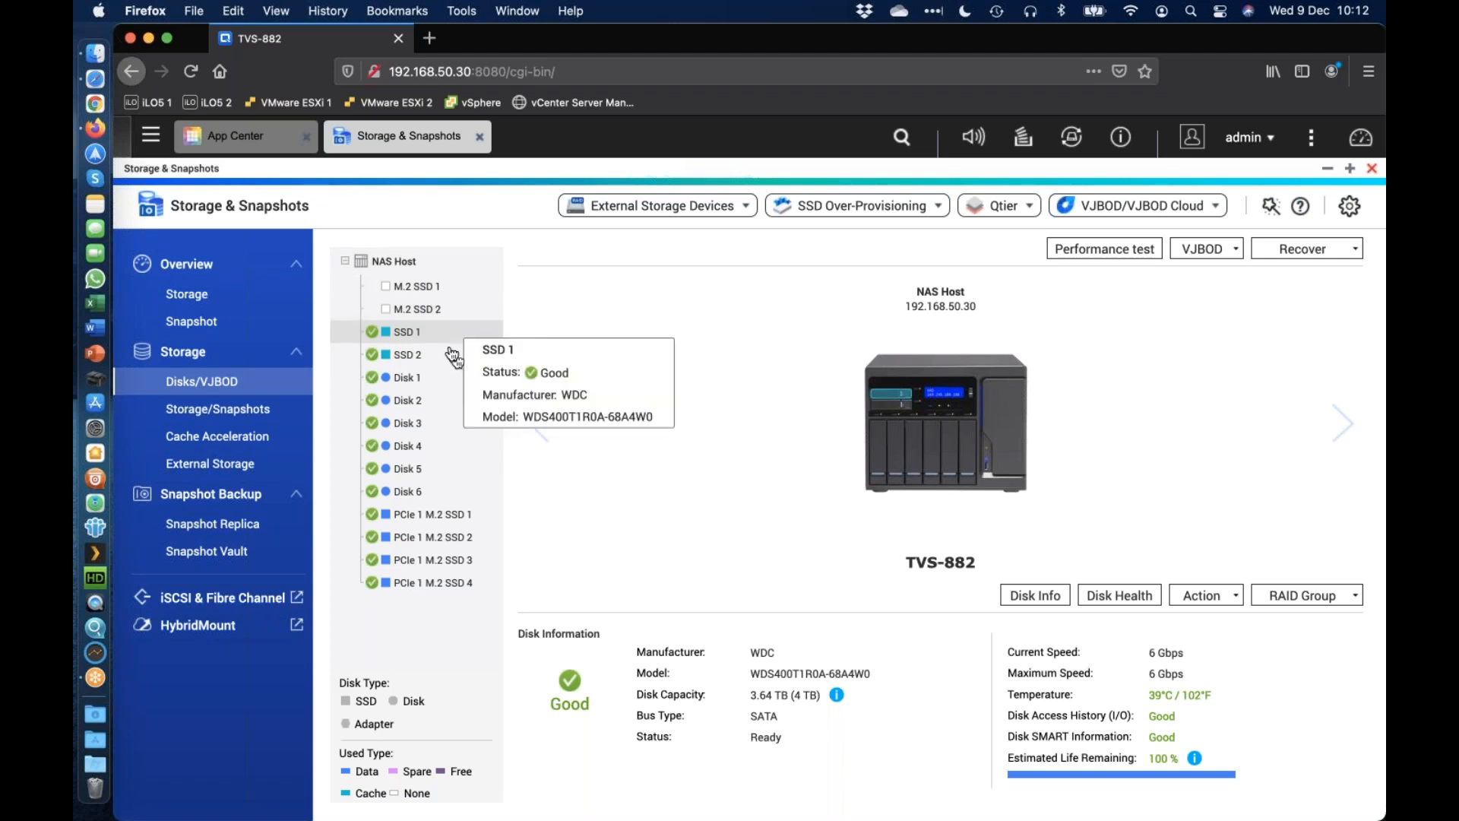
{"action": "left_click", "coordinate": [443, 520]}
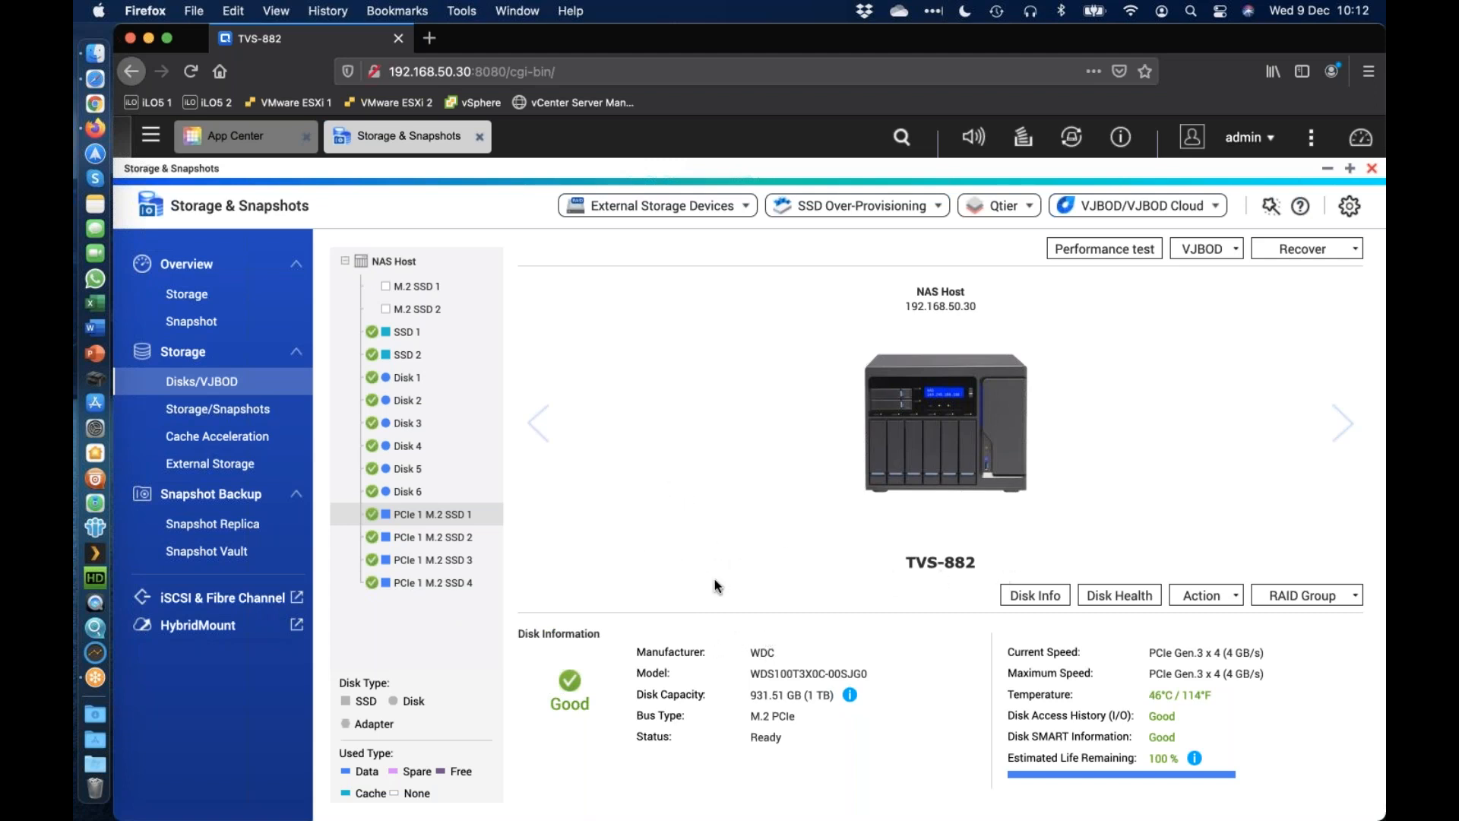
{"action": "mouse_move", "coordinate": [380, 505]}
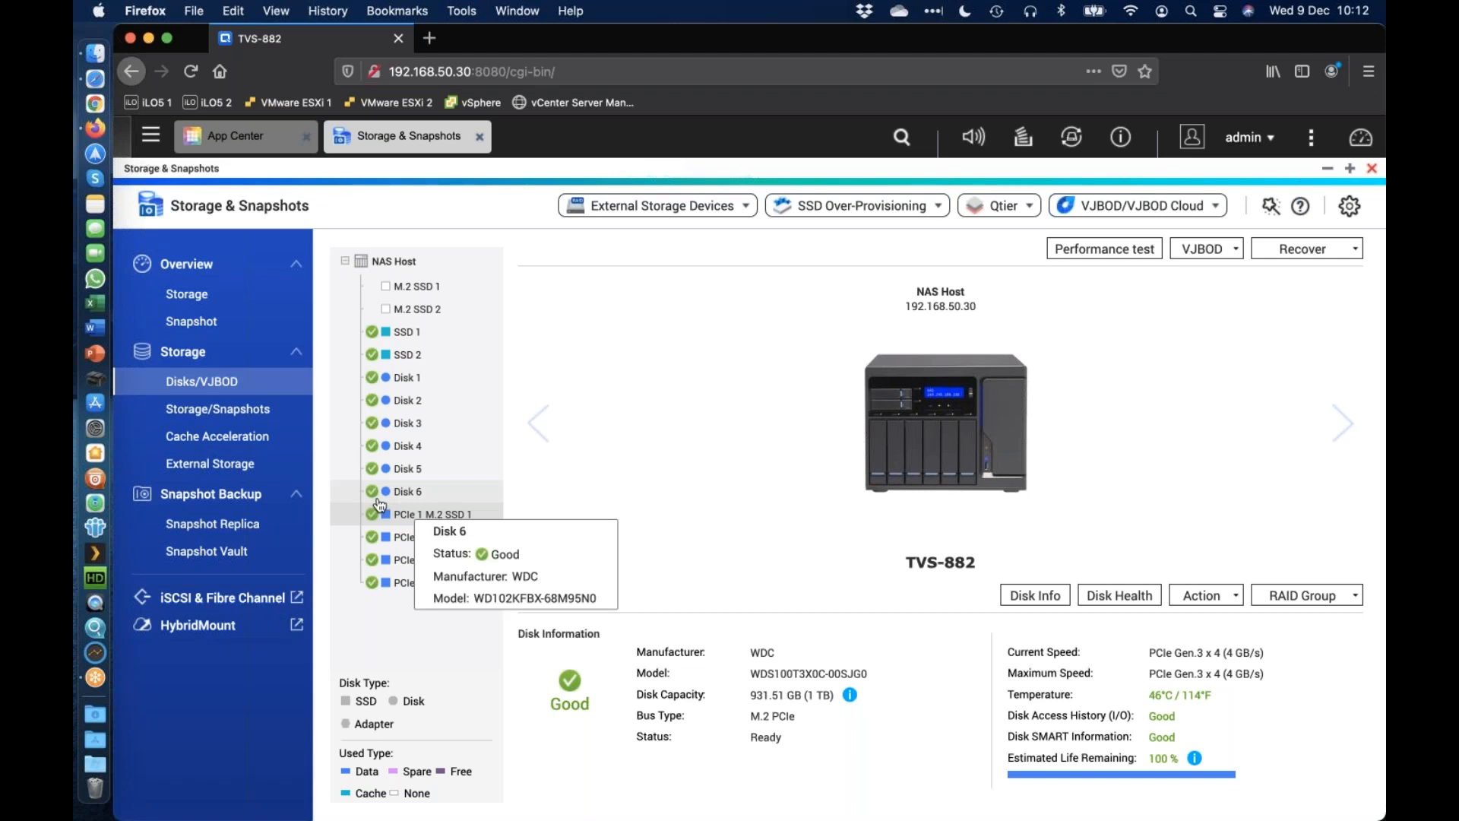
{"action": "left_click", "coordinate": [414, 378]}
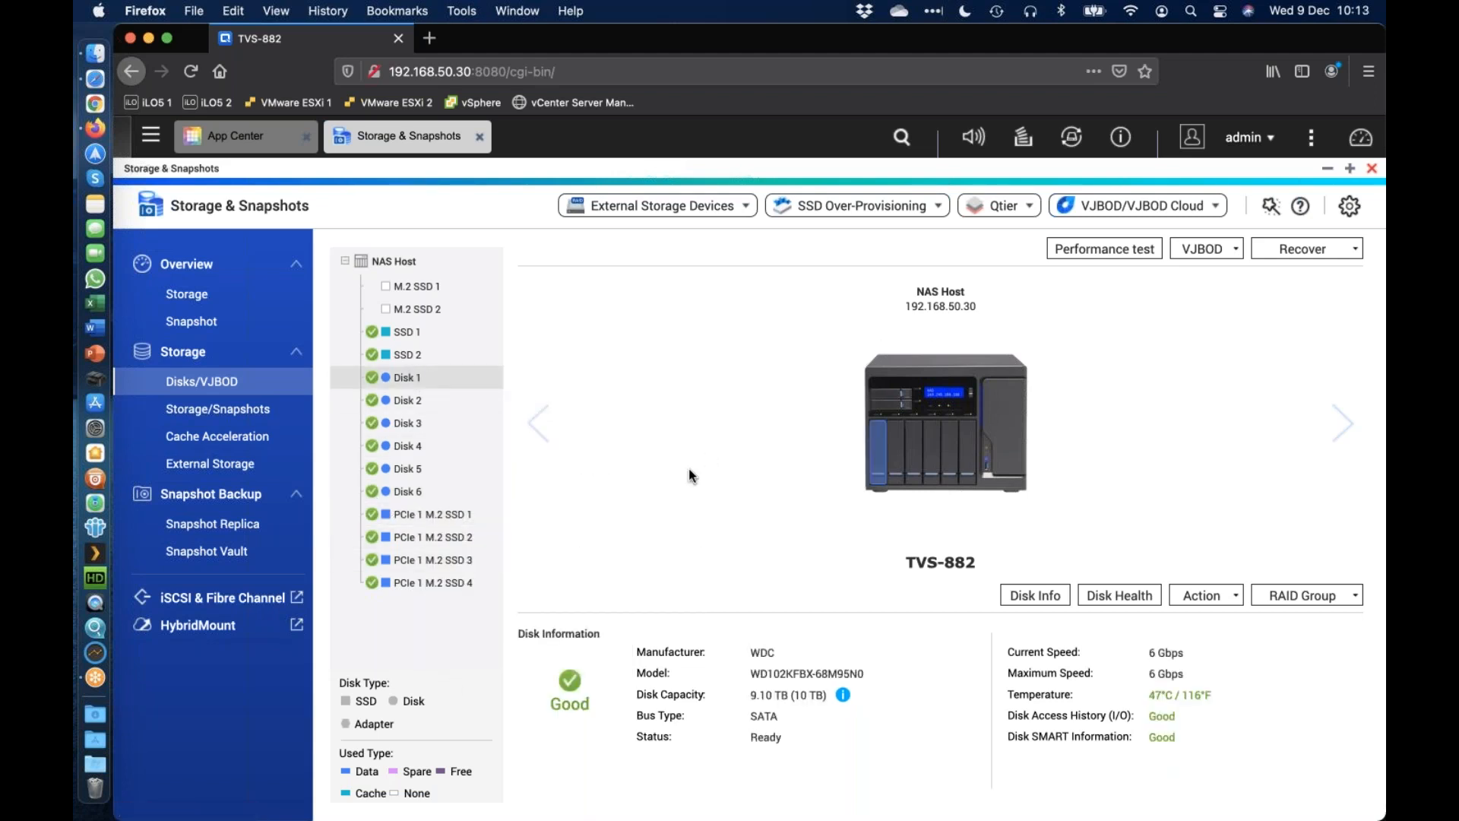
{"action": "mouse_move", "coordinate": [448, 357]}
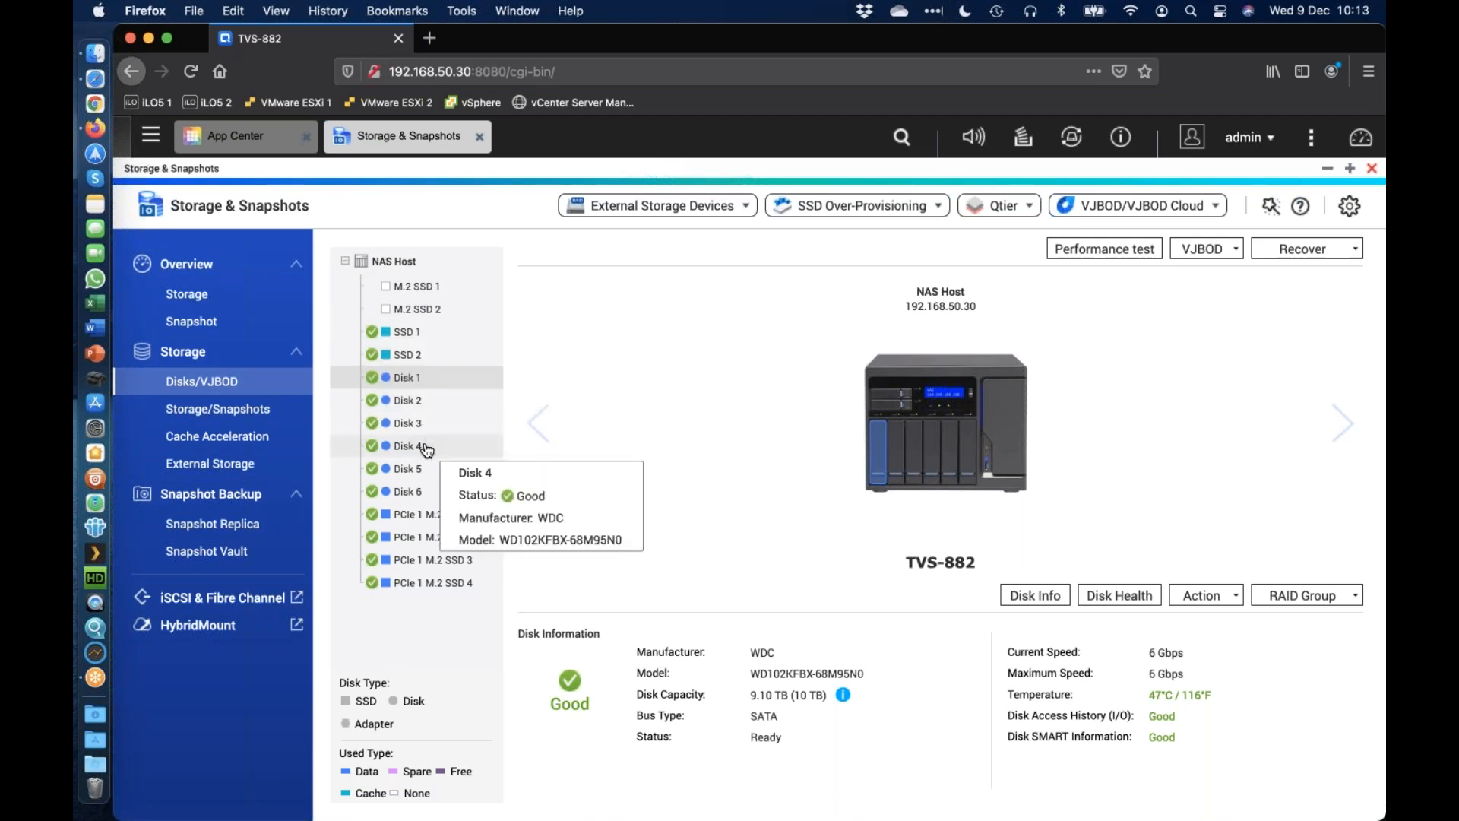
{"action": "left_click", "coordinate": [270, 414]}
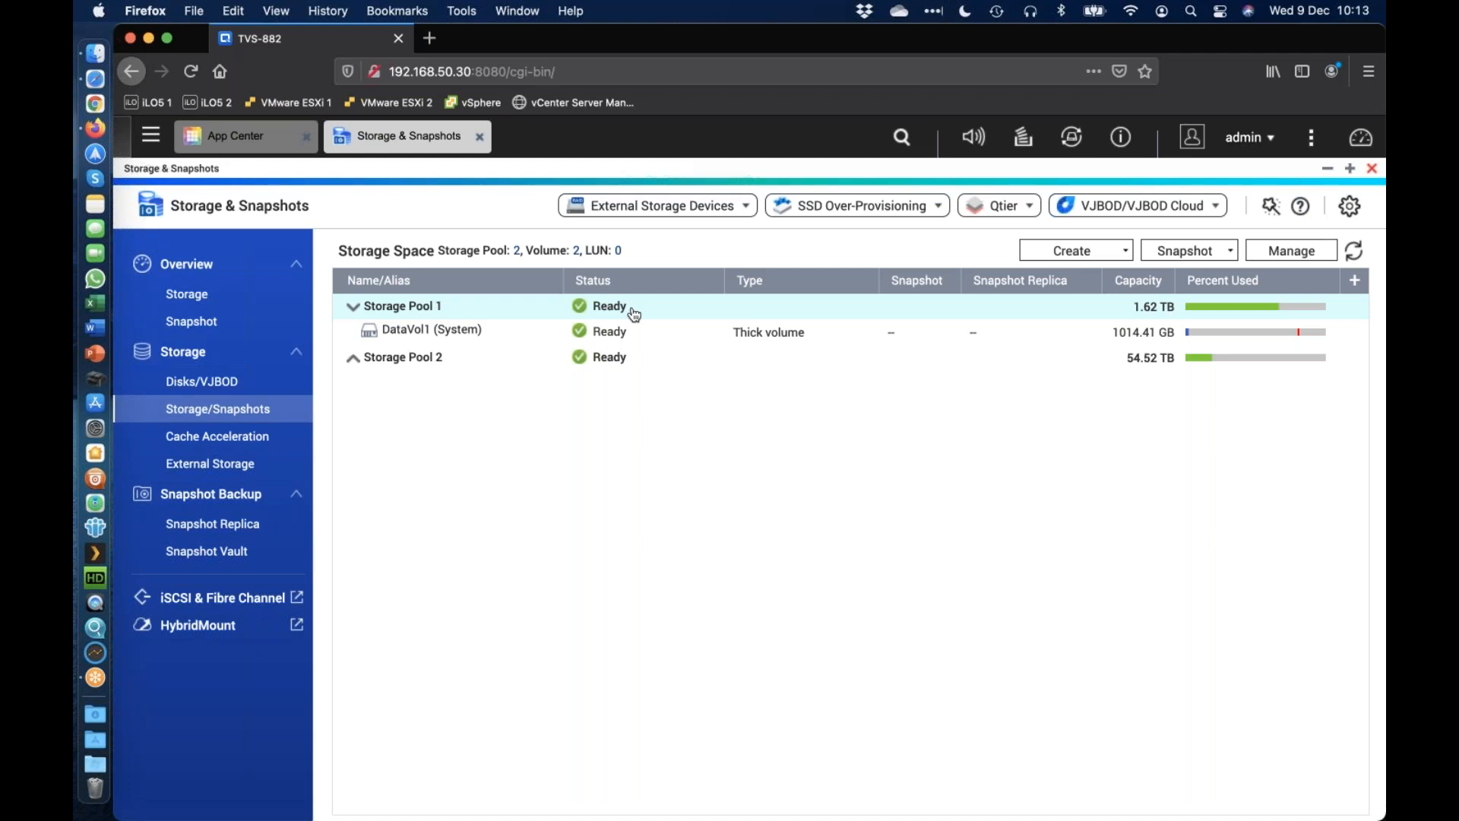
{"action": "left_click", "coordinate": [480, 137]}
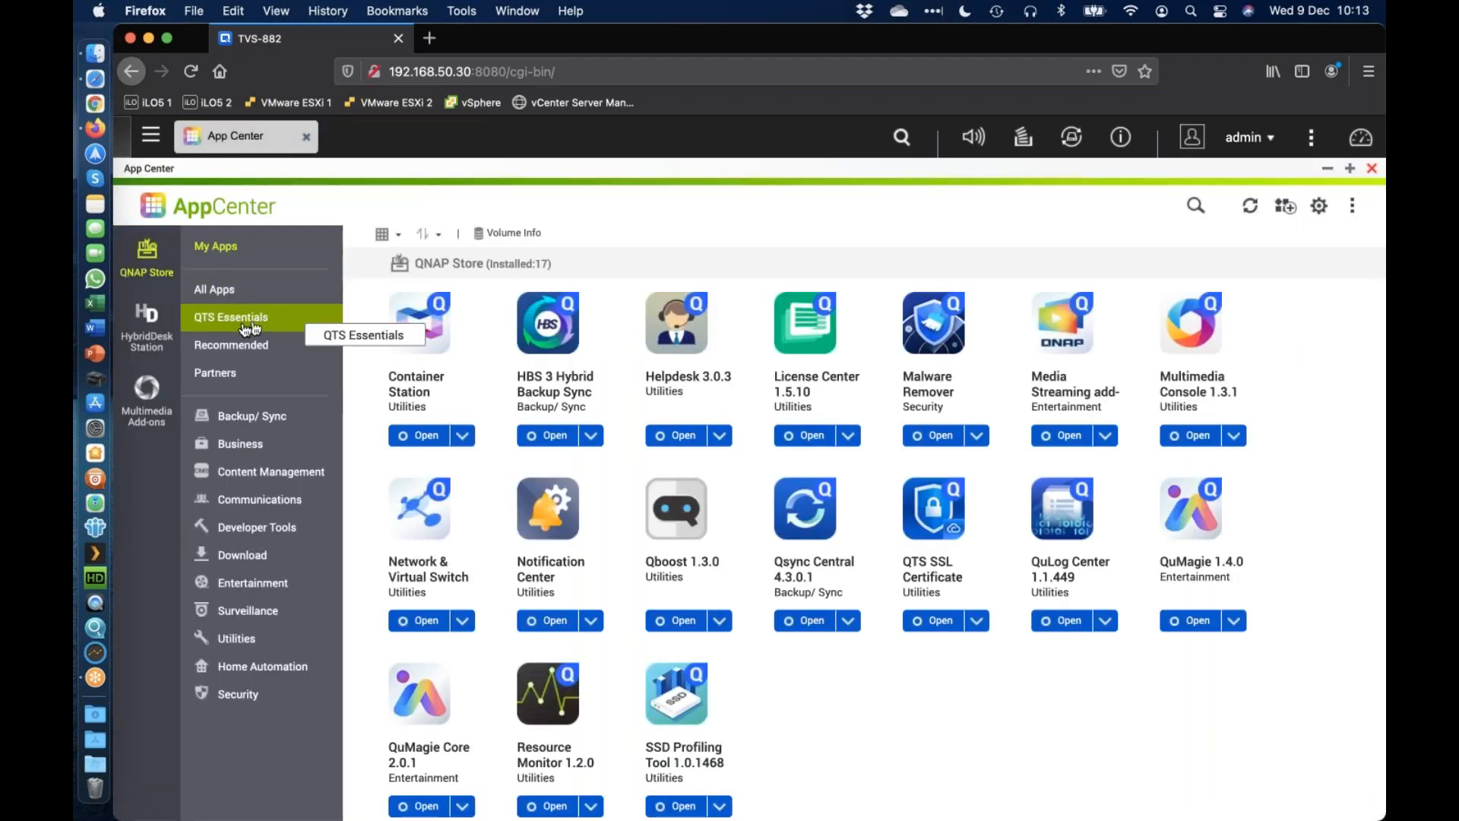
Start installing Plex Media Server from the Entertainment apps, agreeing to the third-party notice and suppressing it in future
{"action": "left_click", "coordinate": [260, 590]}
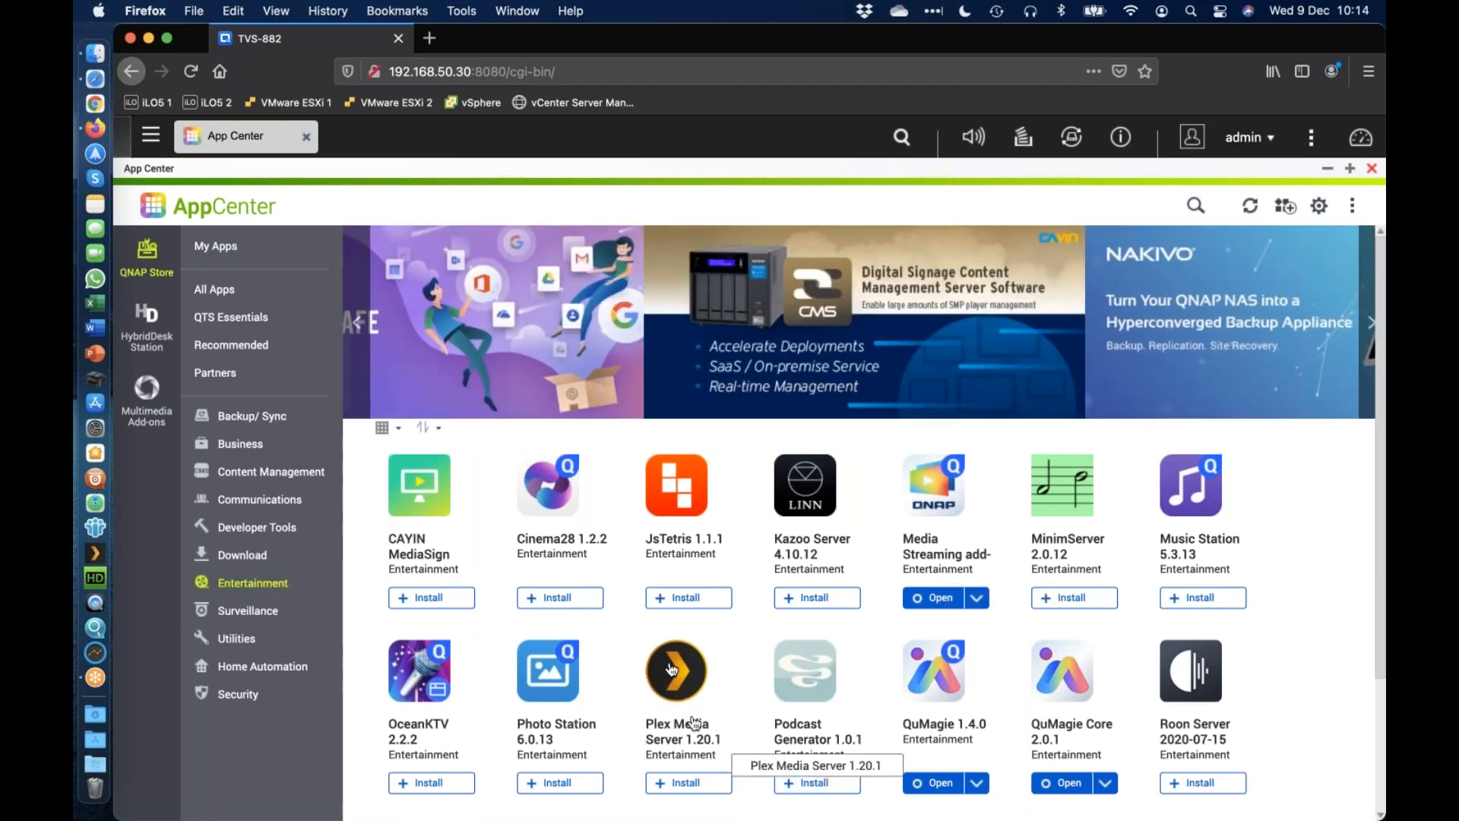
{"action": "left_click", "coordinate": [697, 785]}
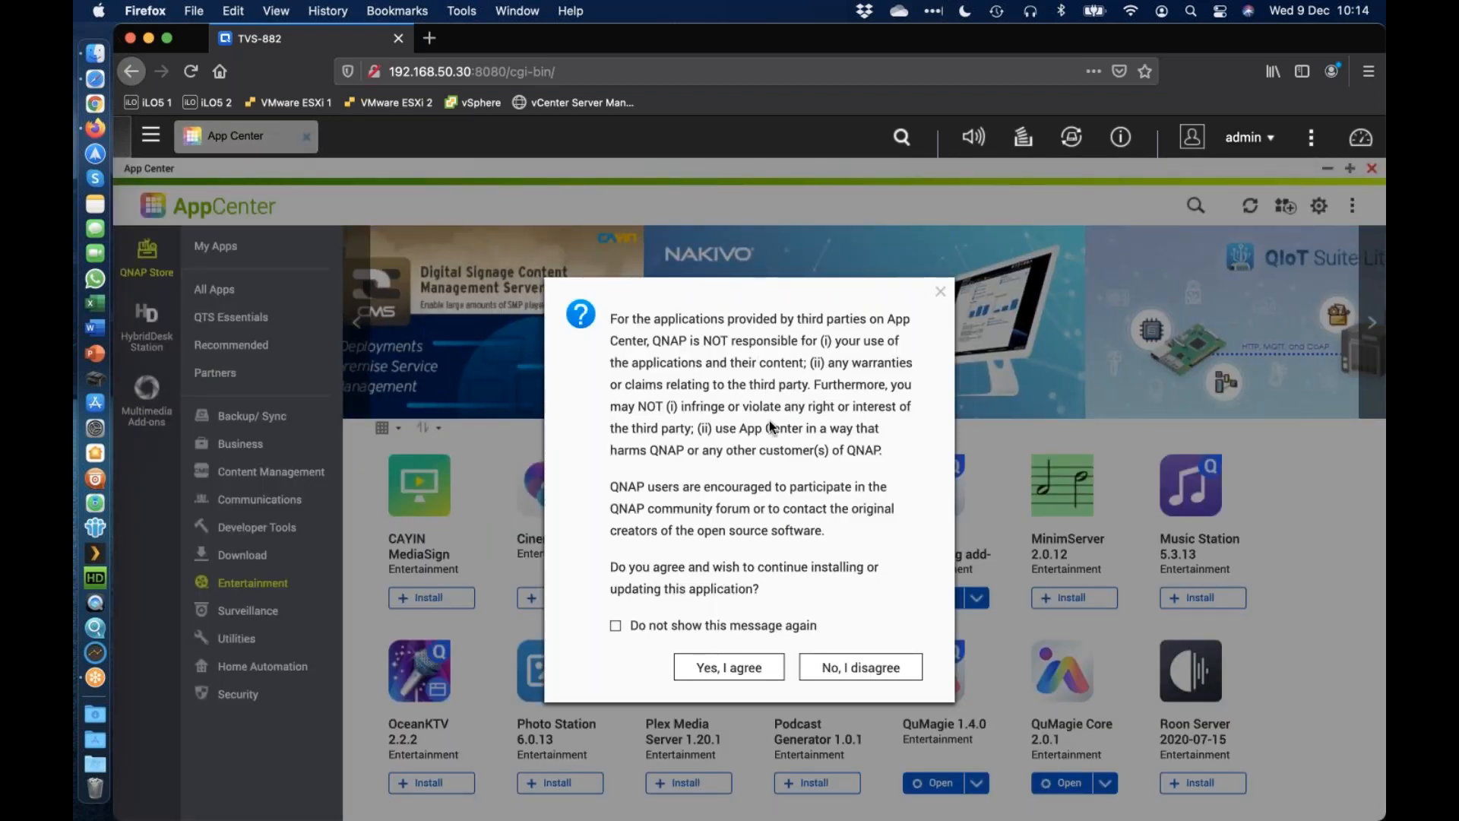
{"action": "left_click", "coordinate": [616, 627]}
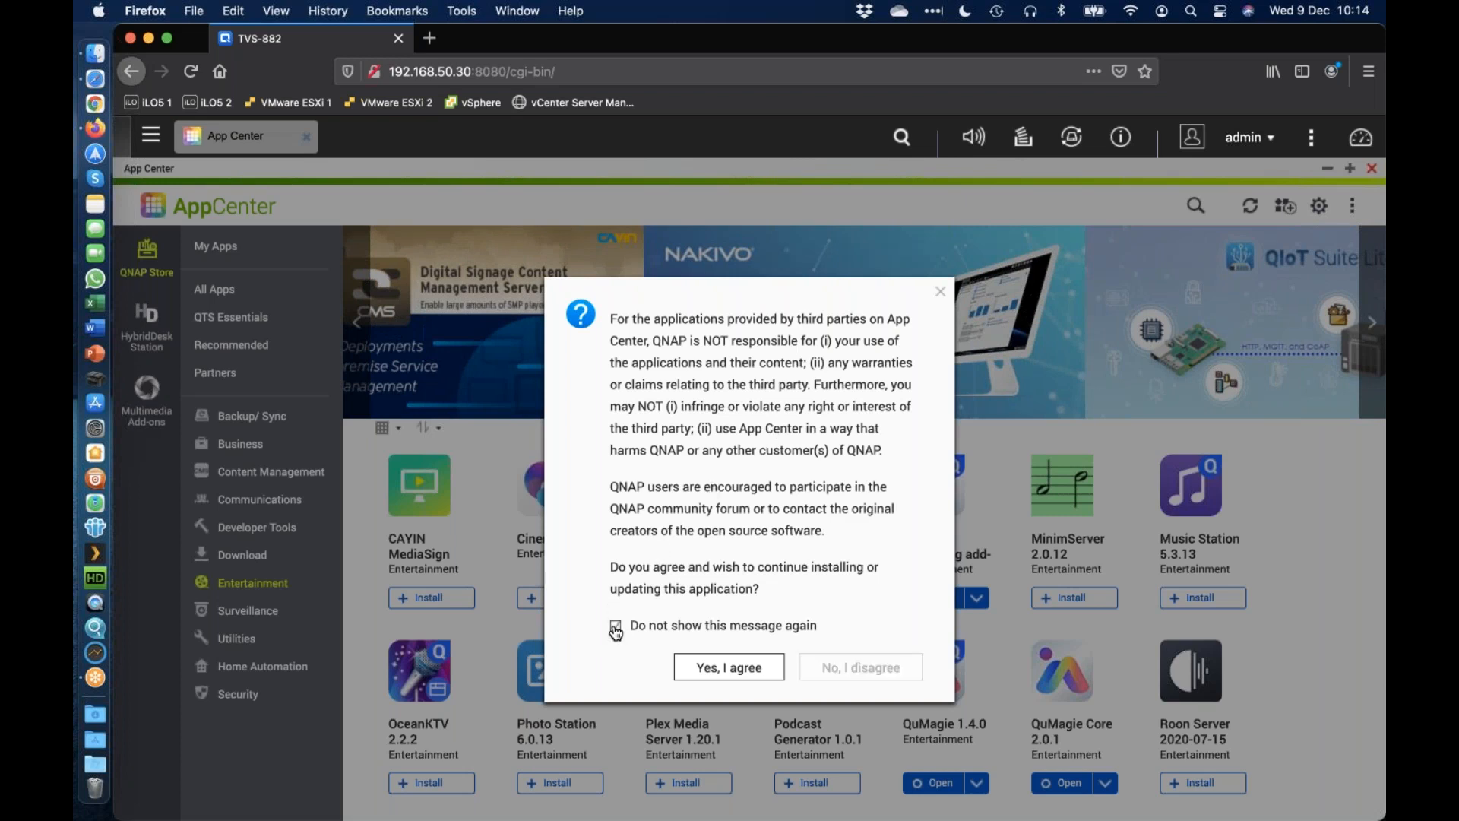
{"action": "left_click", "coordinate": [722, 674]}
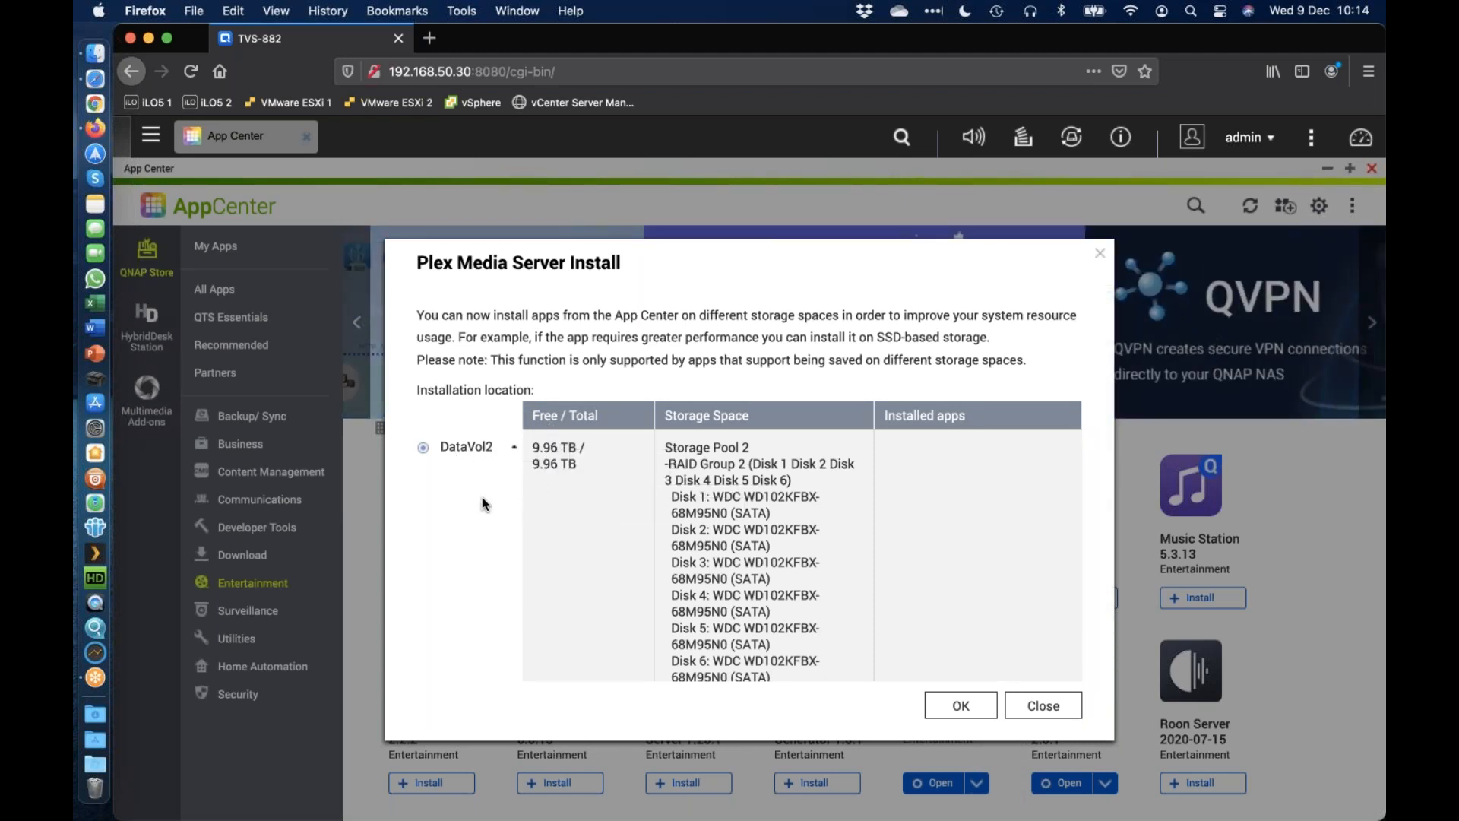
Install Plex Media Server on the DataVol1 volume and list the installed apps
{"action": "scroll", "coordinate": [481, 501], "scroll_direction": "down", "scroll_amount": 5}
{"action": "left_click", "coordinate": [423, 428]}
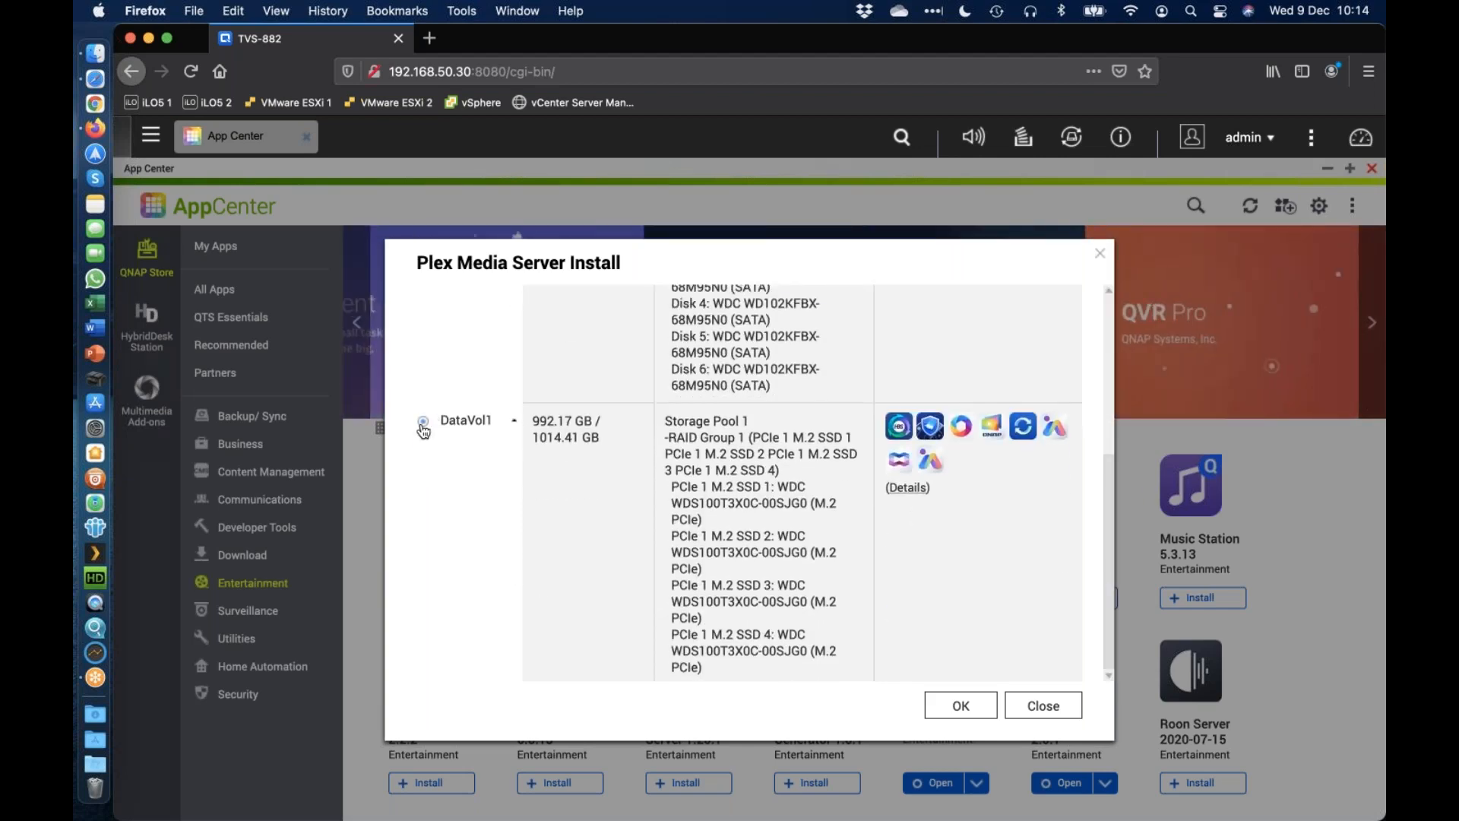
{"action": "scroll", "coordinate": [433, 456], "scroll_direction": "up", "scroll_amount": 5}
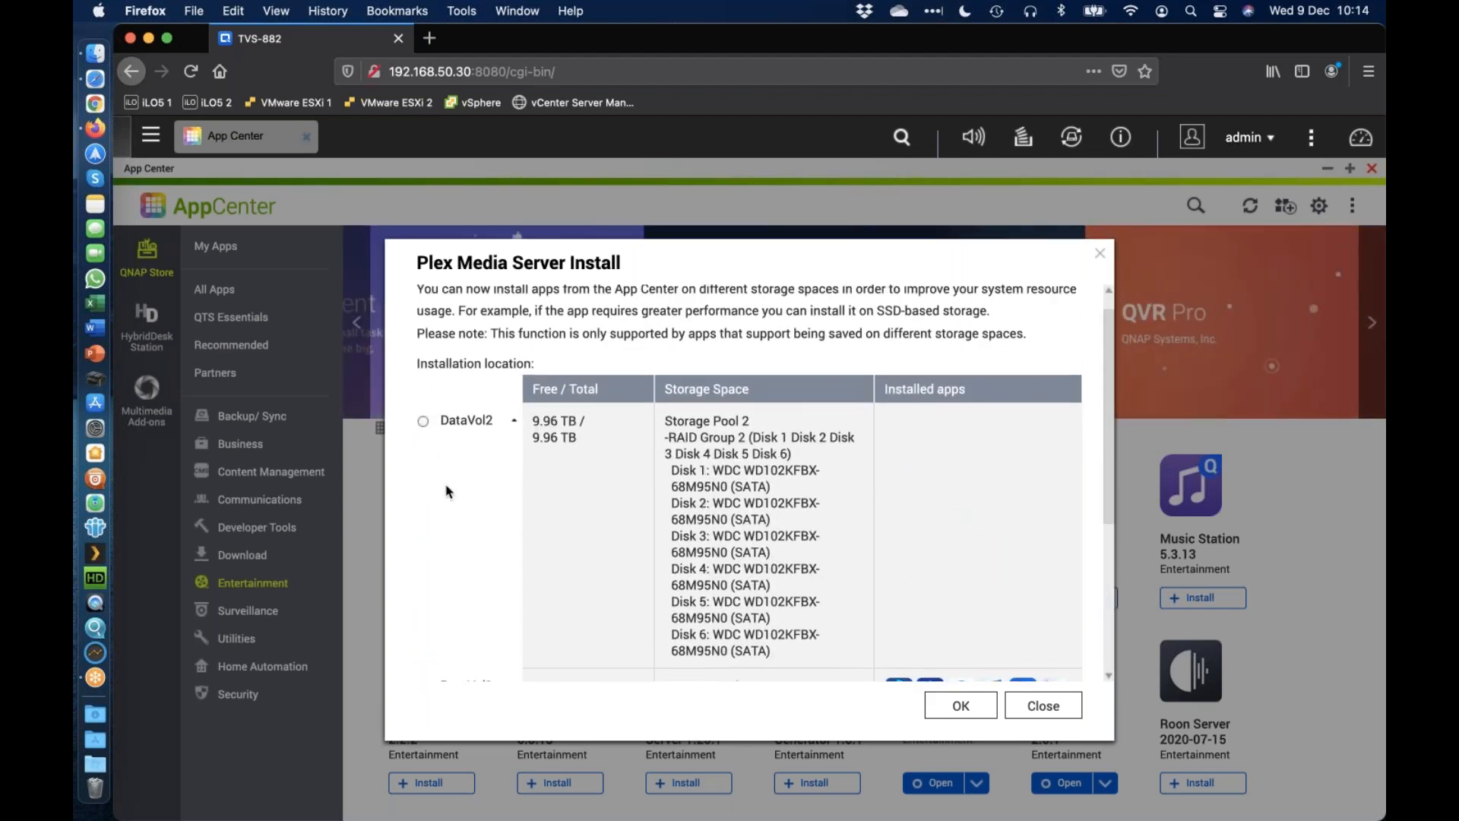
{"action": "scroll", "coordinate": [629, 560], "scroll_direction": "down", "scroll_amount": 5}
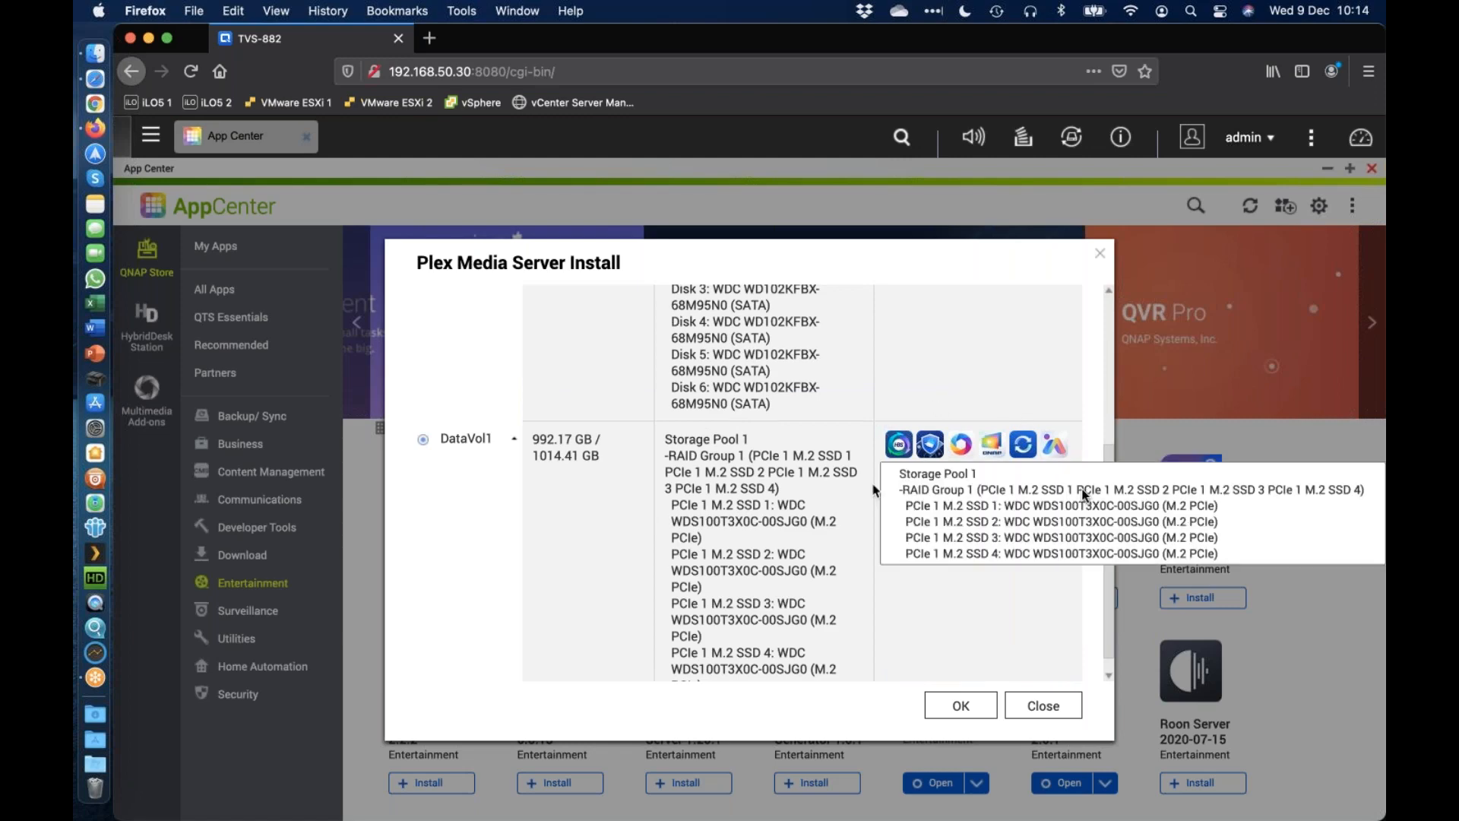
{"action": "scroll", "coordinate": [782, 563], "scroll_direction": "up", "scroll_amount": 5}
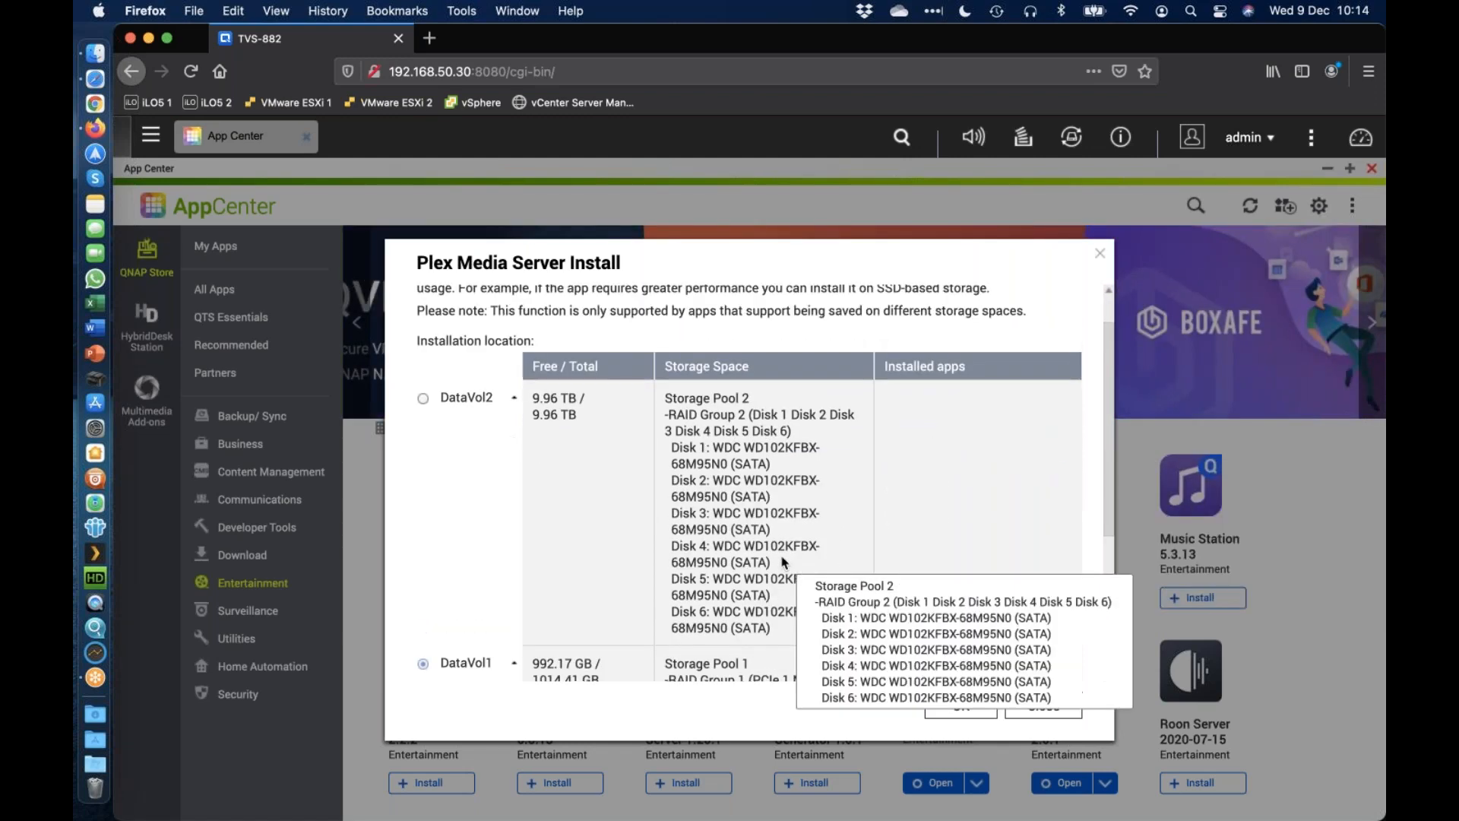
{"action": "left_click", "coordinate": [962, 708]}
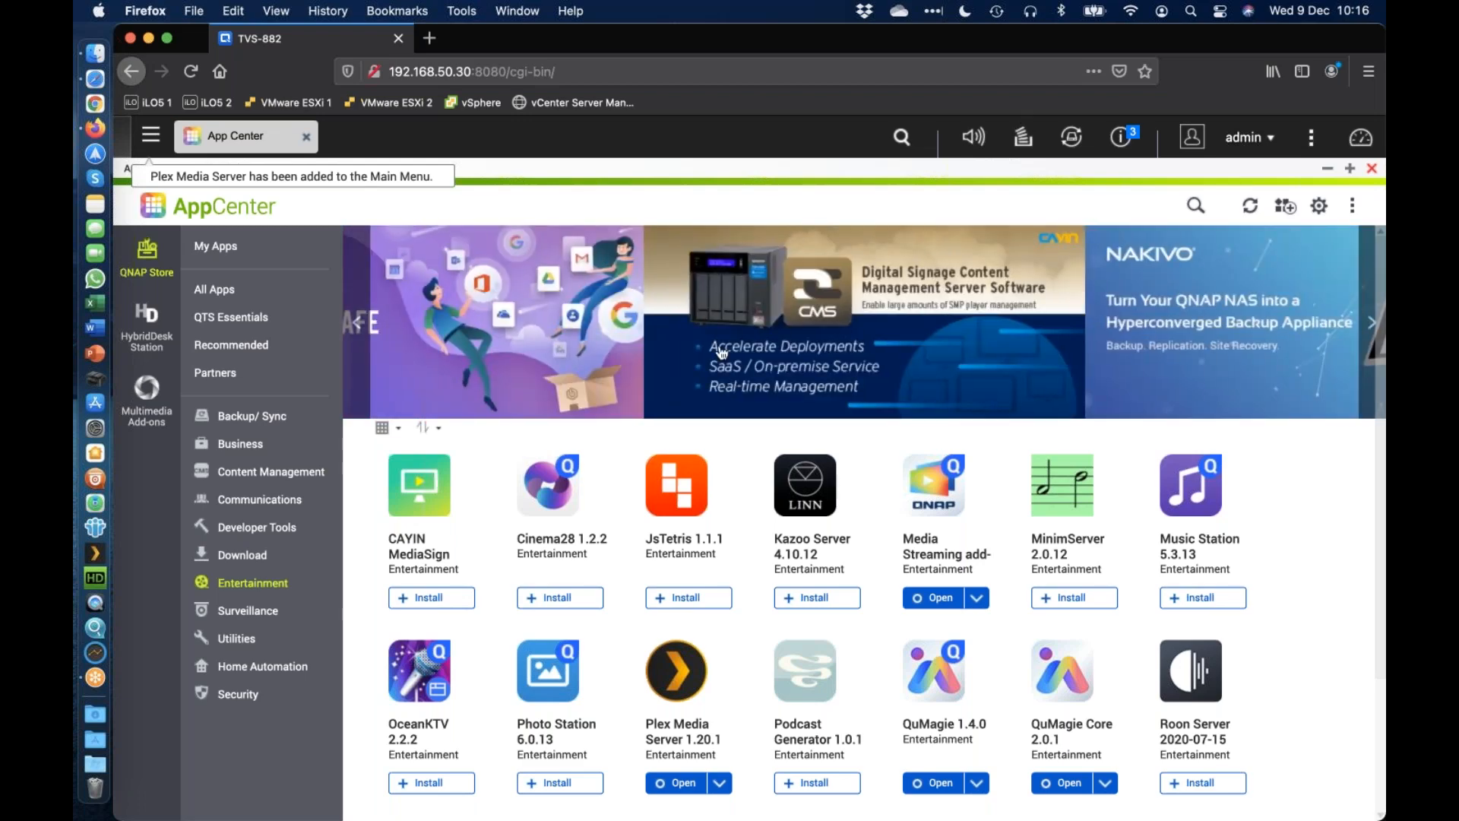
{"action": "left_click", "coordinate": [275, 253]}
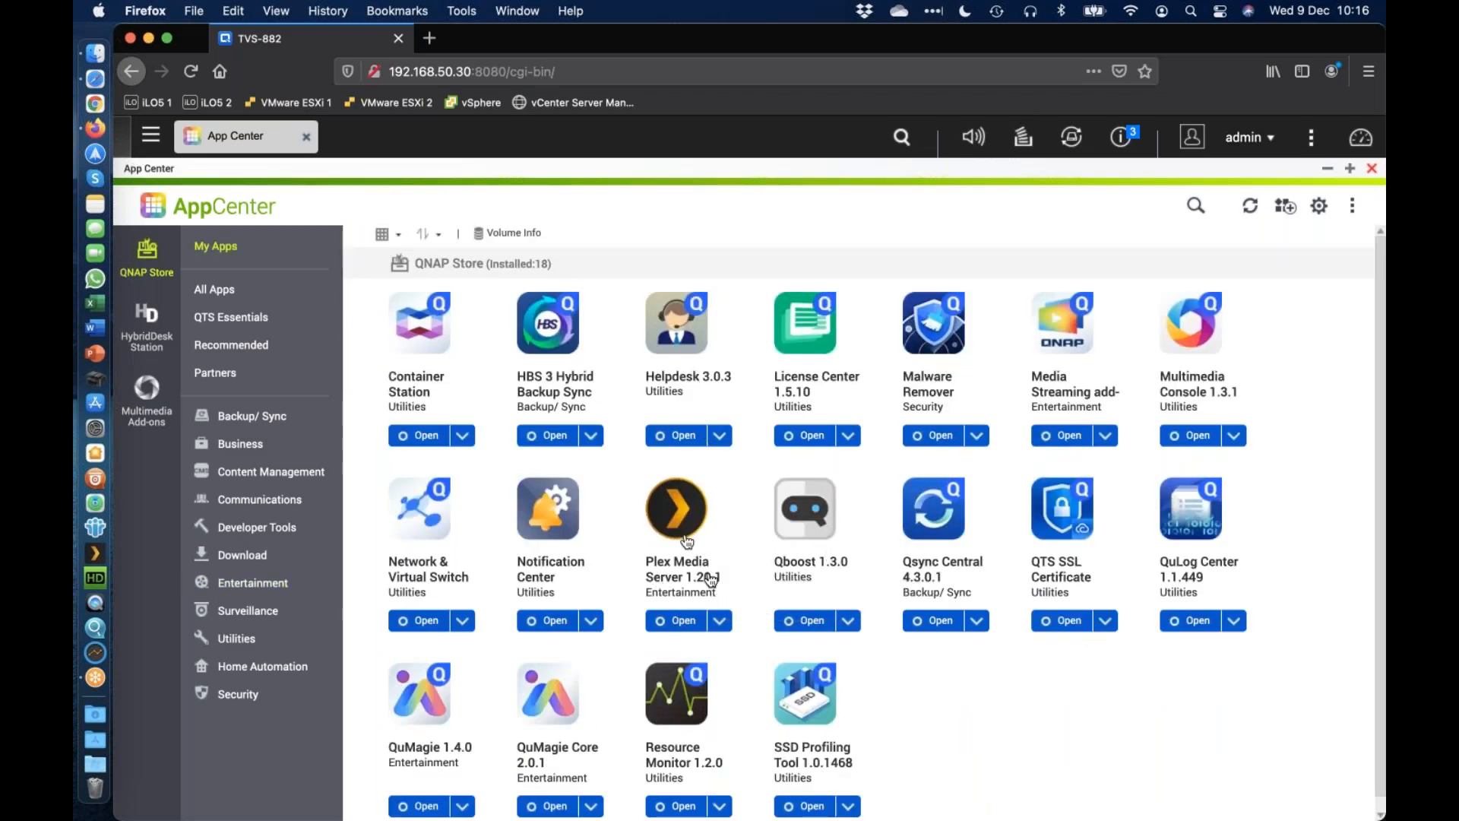
Close App Center, launch Plex Media Server and accept the server name TVS-882 with access outside the home left off
{"action": "left_click", "coordinate": [1371, 168]}
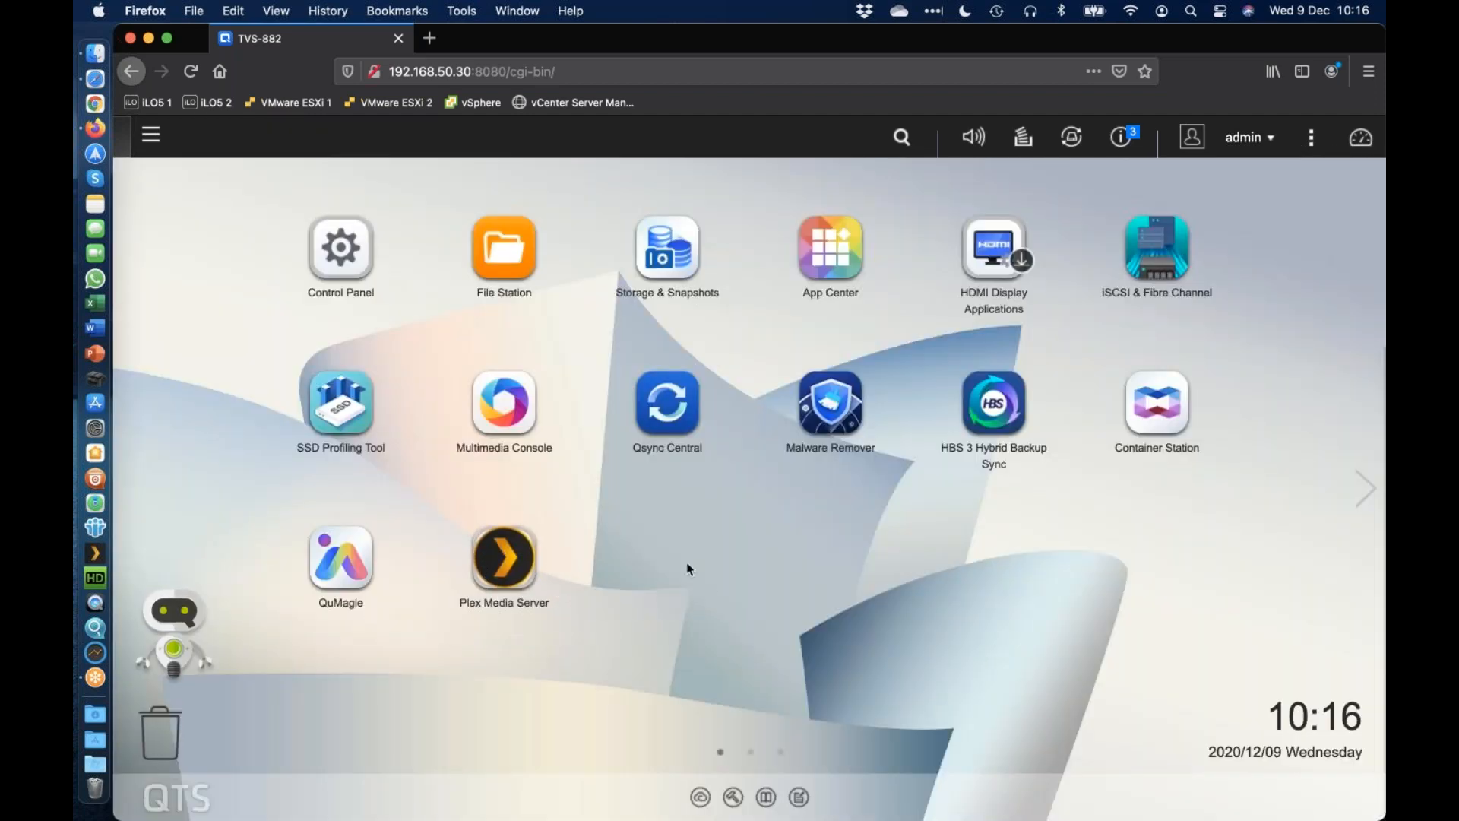
{"action": "left_click", "coordinate": [511, 551]}
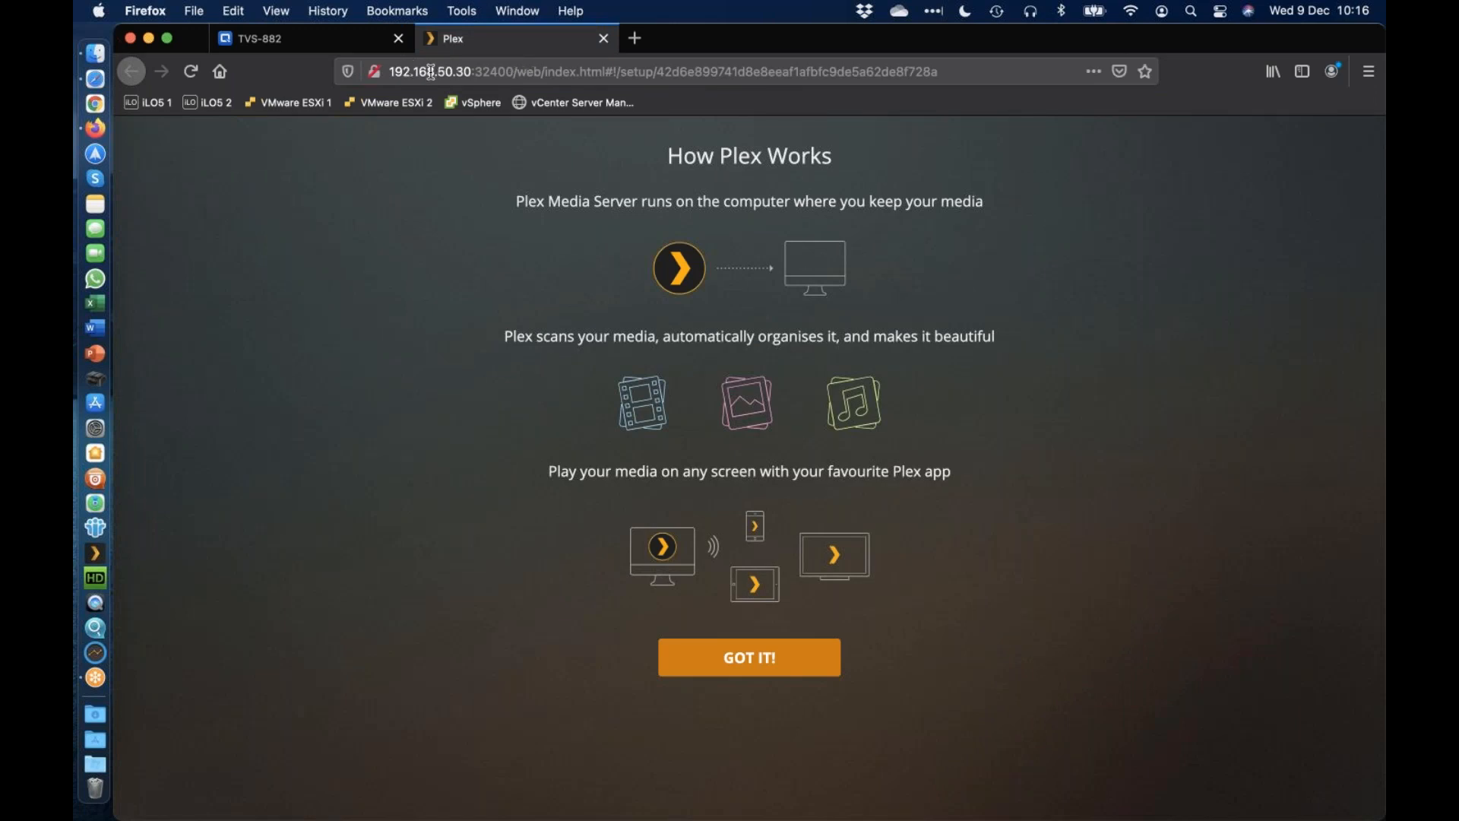
{"action": "left_click", "coordinate": [345, 39]}
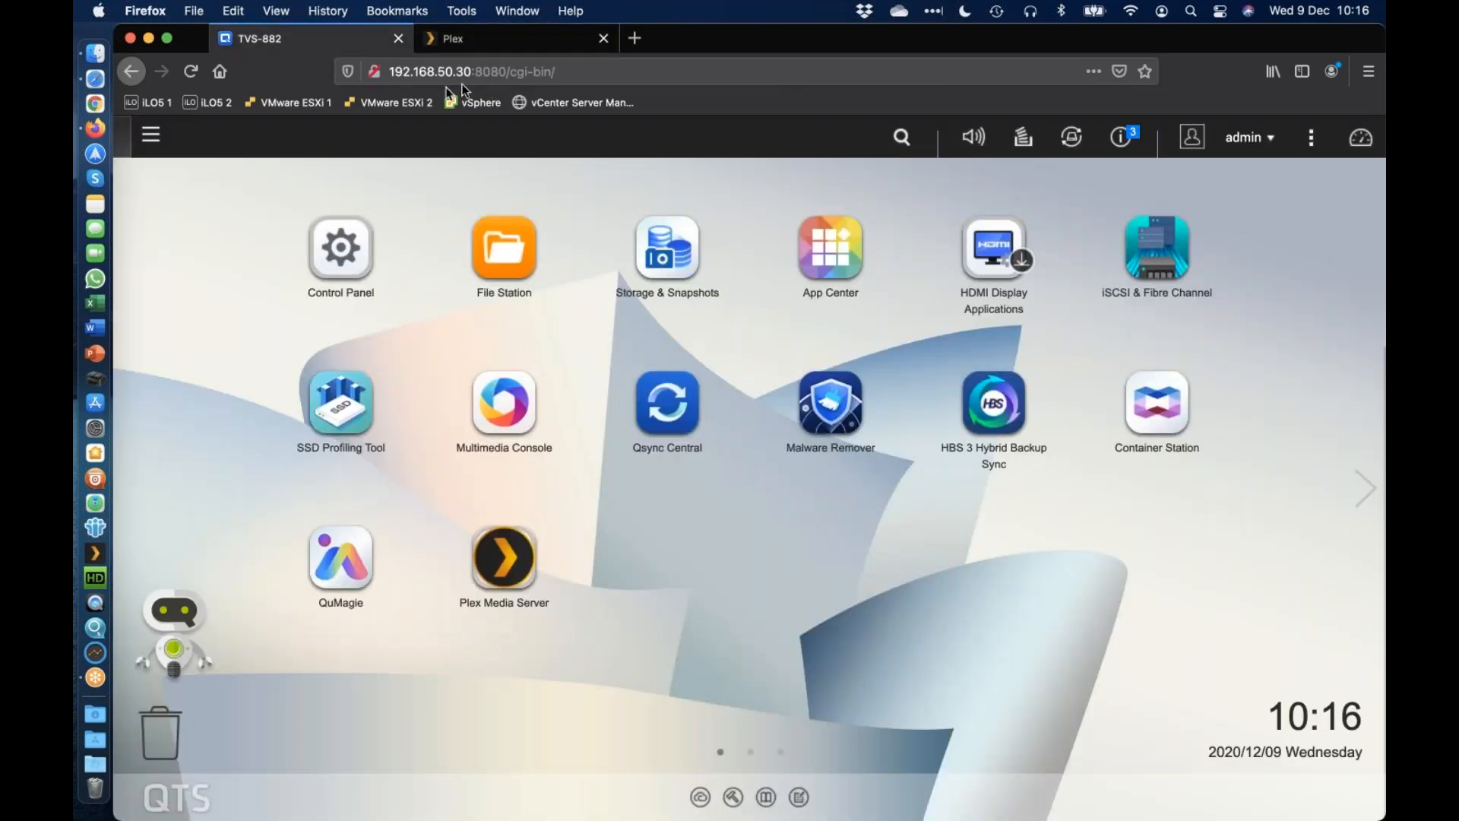
{"action": "left_click", "coordinate": [492, 40]}
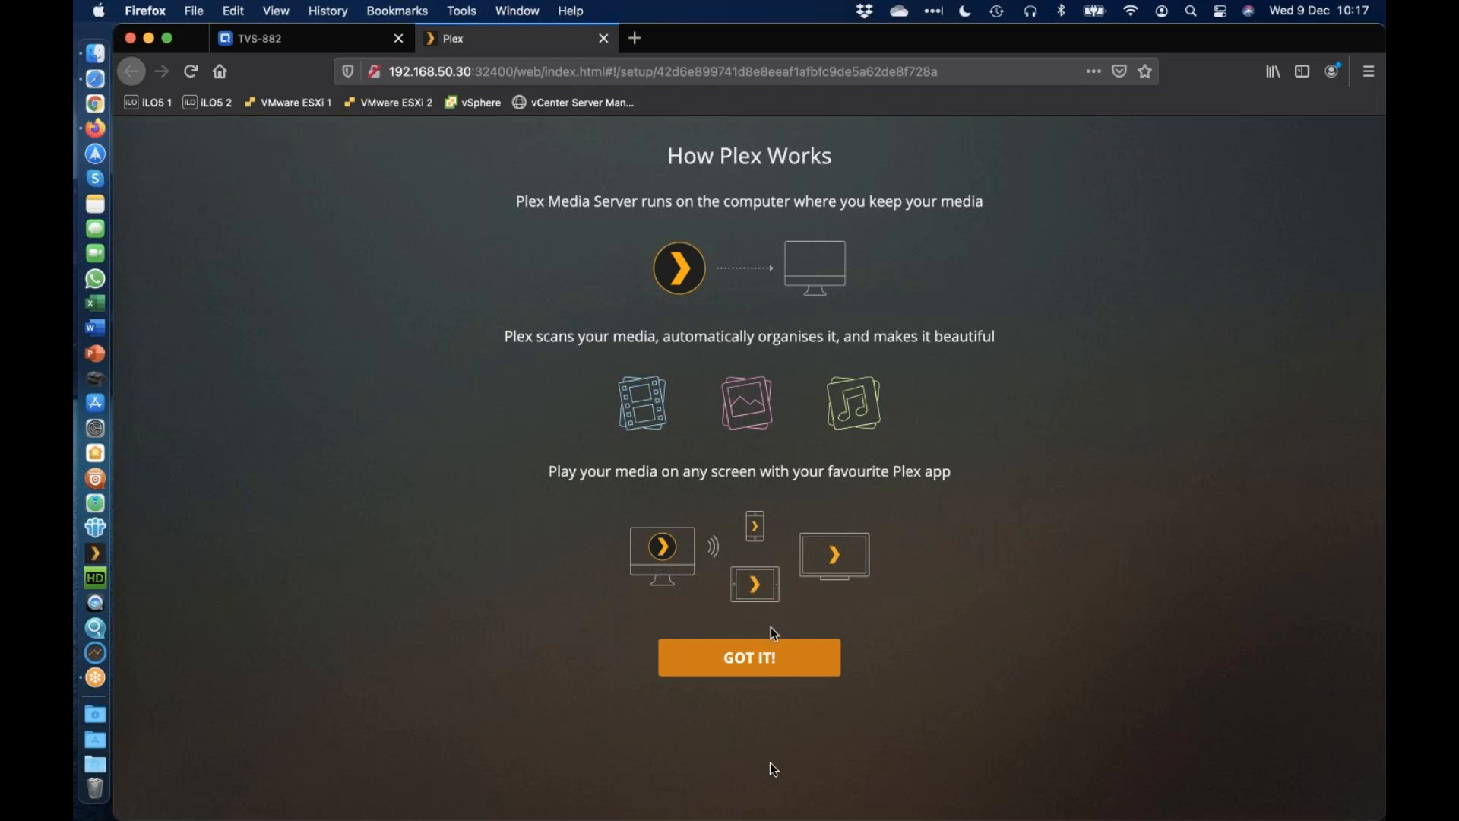
{"action": "left_click", "coordinate": [737, 663]}
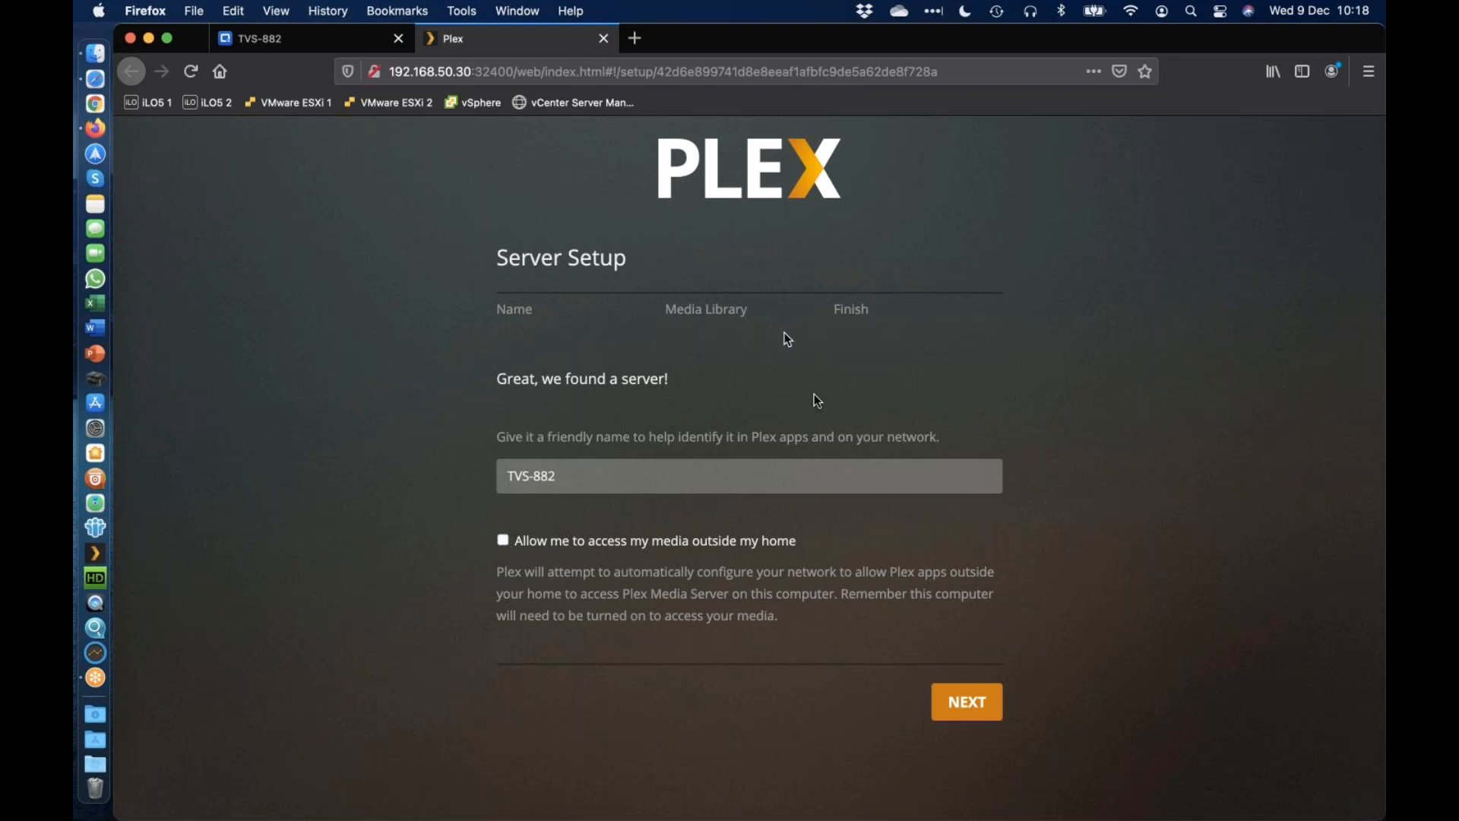
{"action": "left_click", "coordinate": [963, 710]}
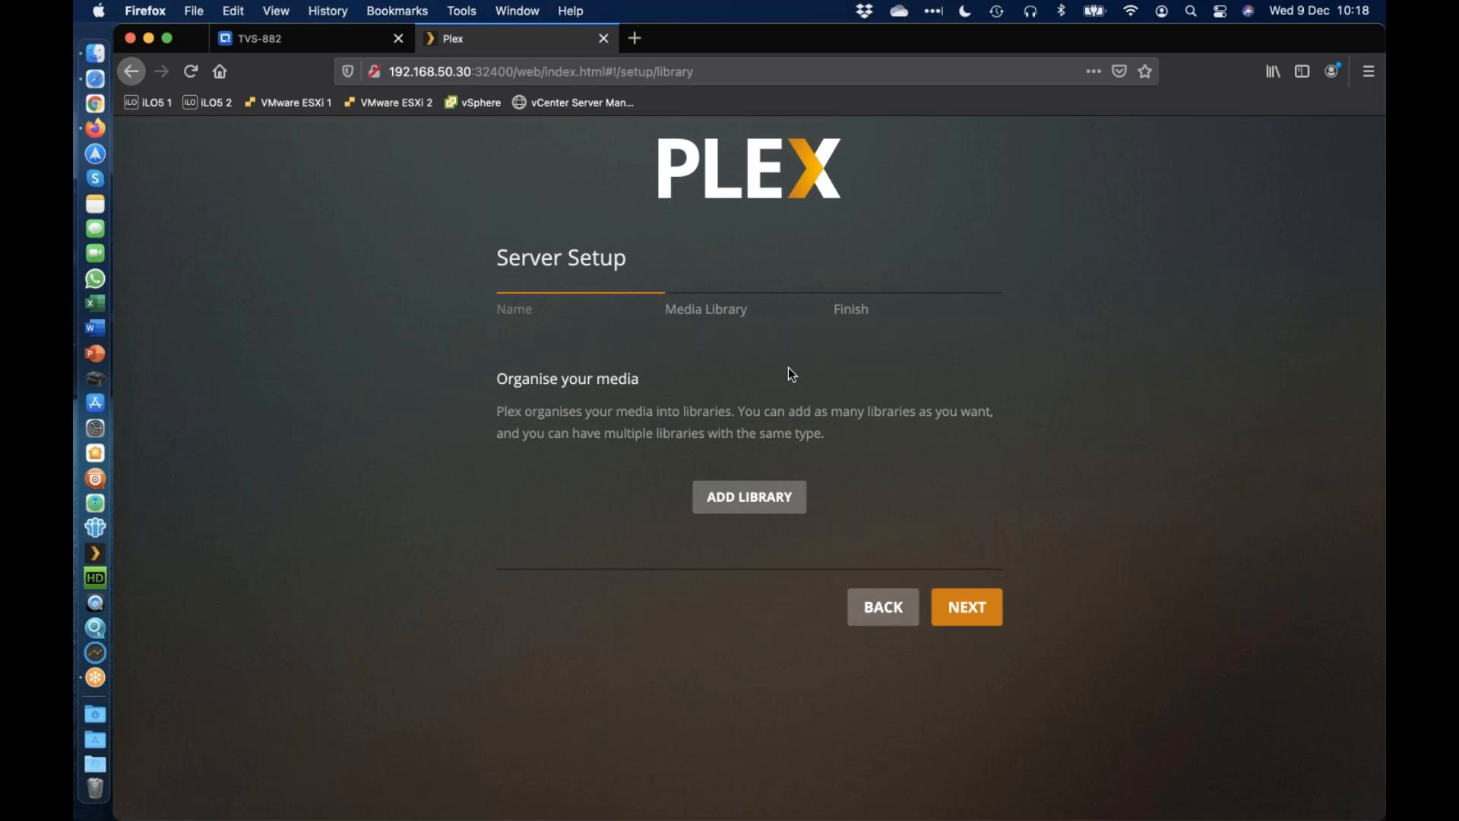
Start adding a Films library named Films with its language set to English (United Kingdom)
{"action": "left_click", "coordinate": [752, 496]}
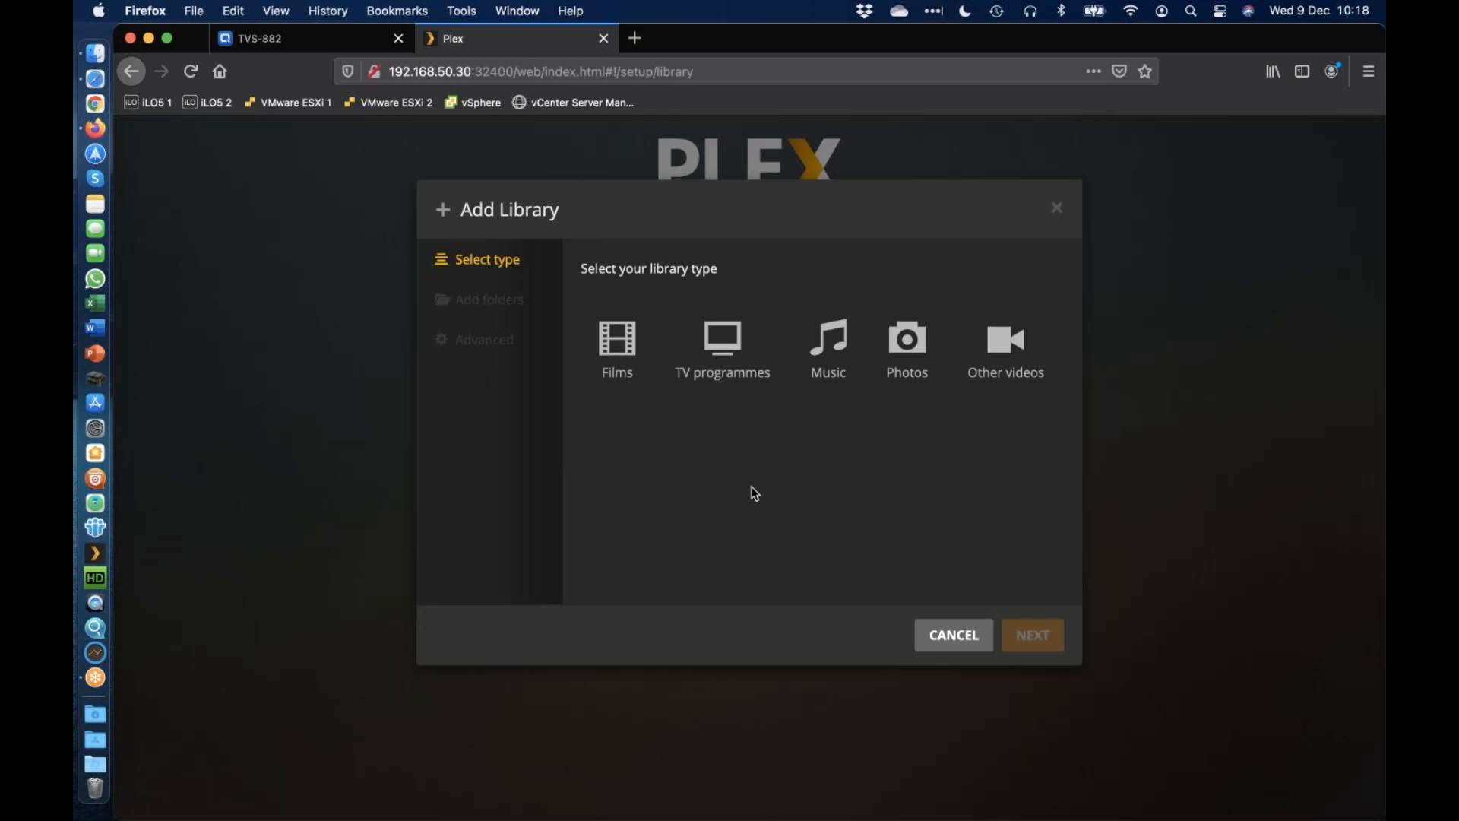
{"action": "left_click", "coordinate": [630, 363]}
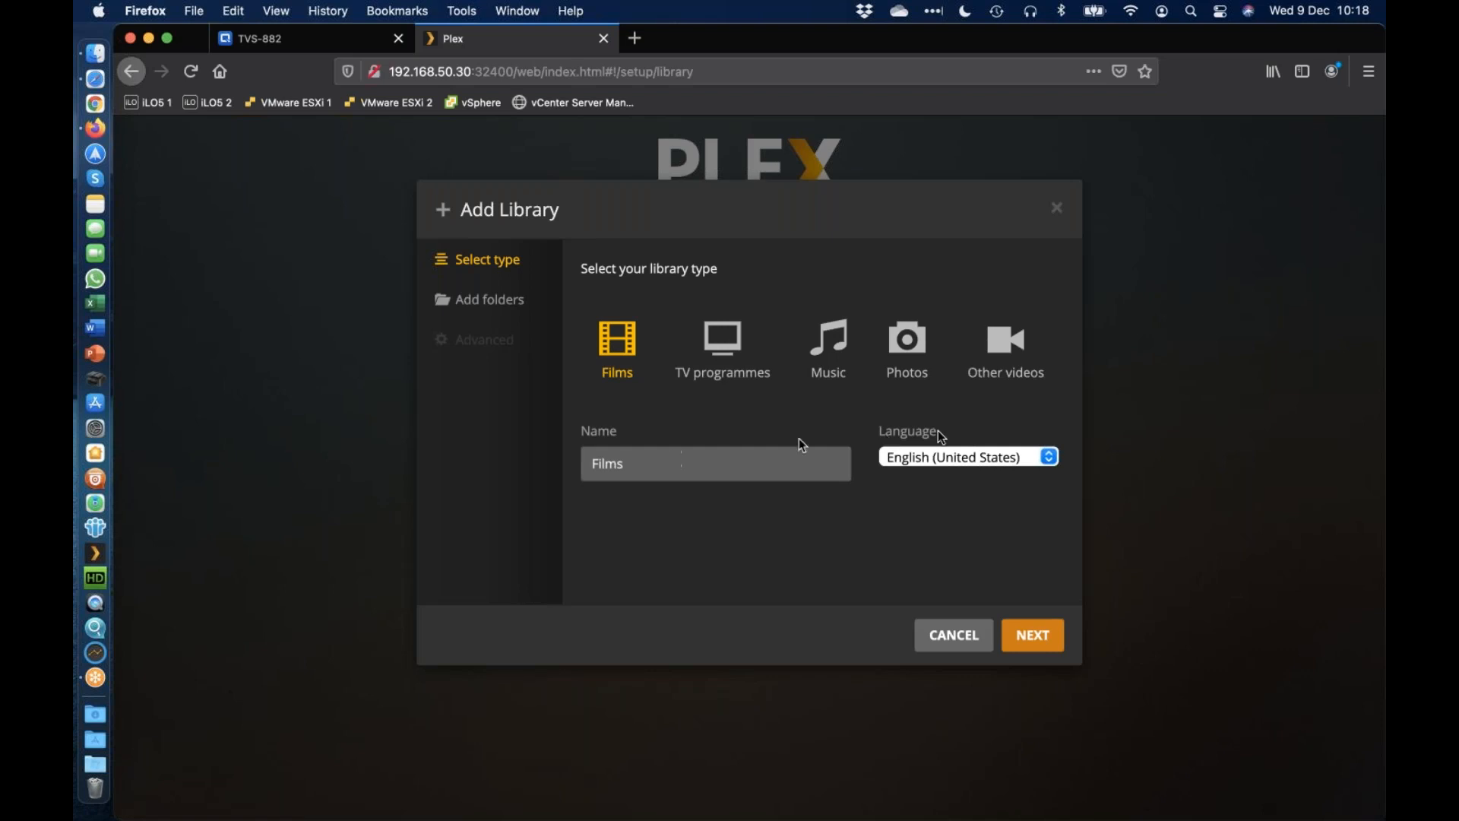
{"action": "left_click", "coordinate": [964, 458]}
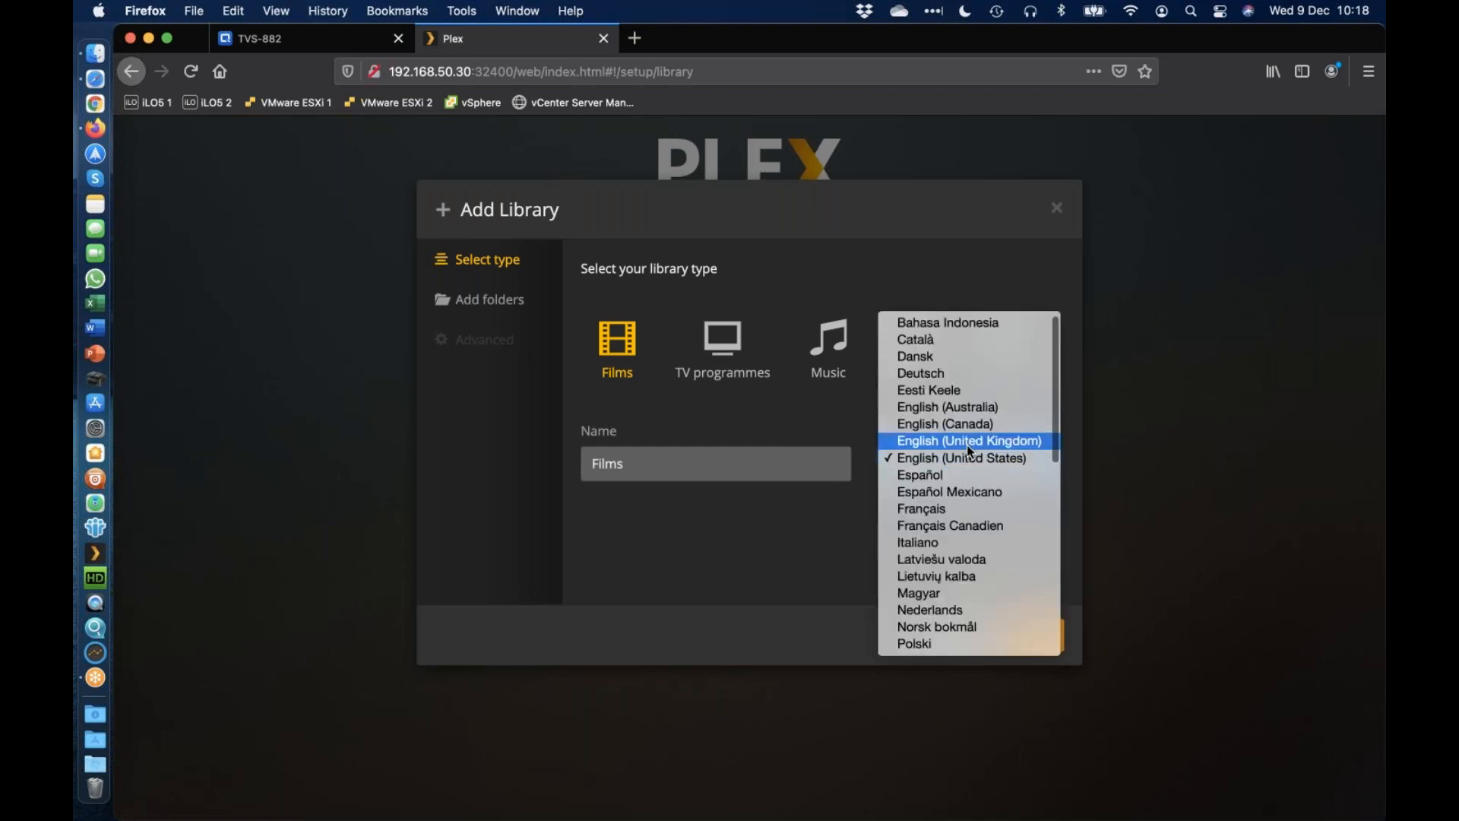
{"action": "left_click", "coordinate": [966, 445]}
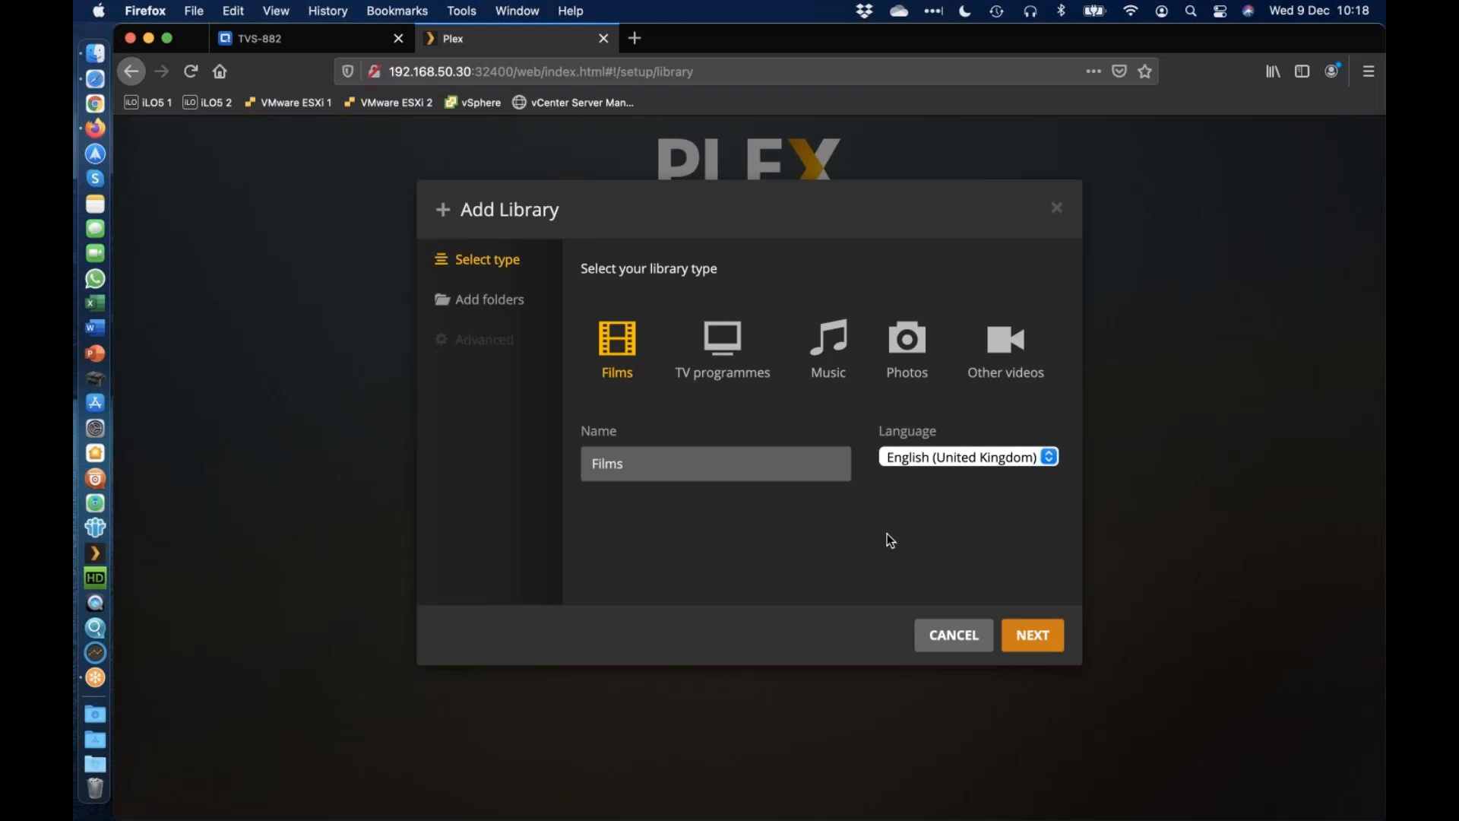
Add the media folder /share/CACHEDEV1_DATA/Movies to the Films library
{"action": "left_click", "coordinate": [505, 310]}
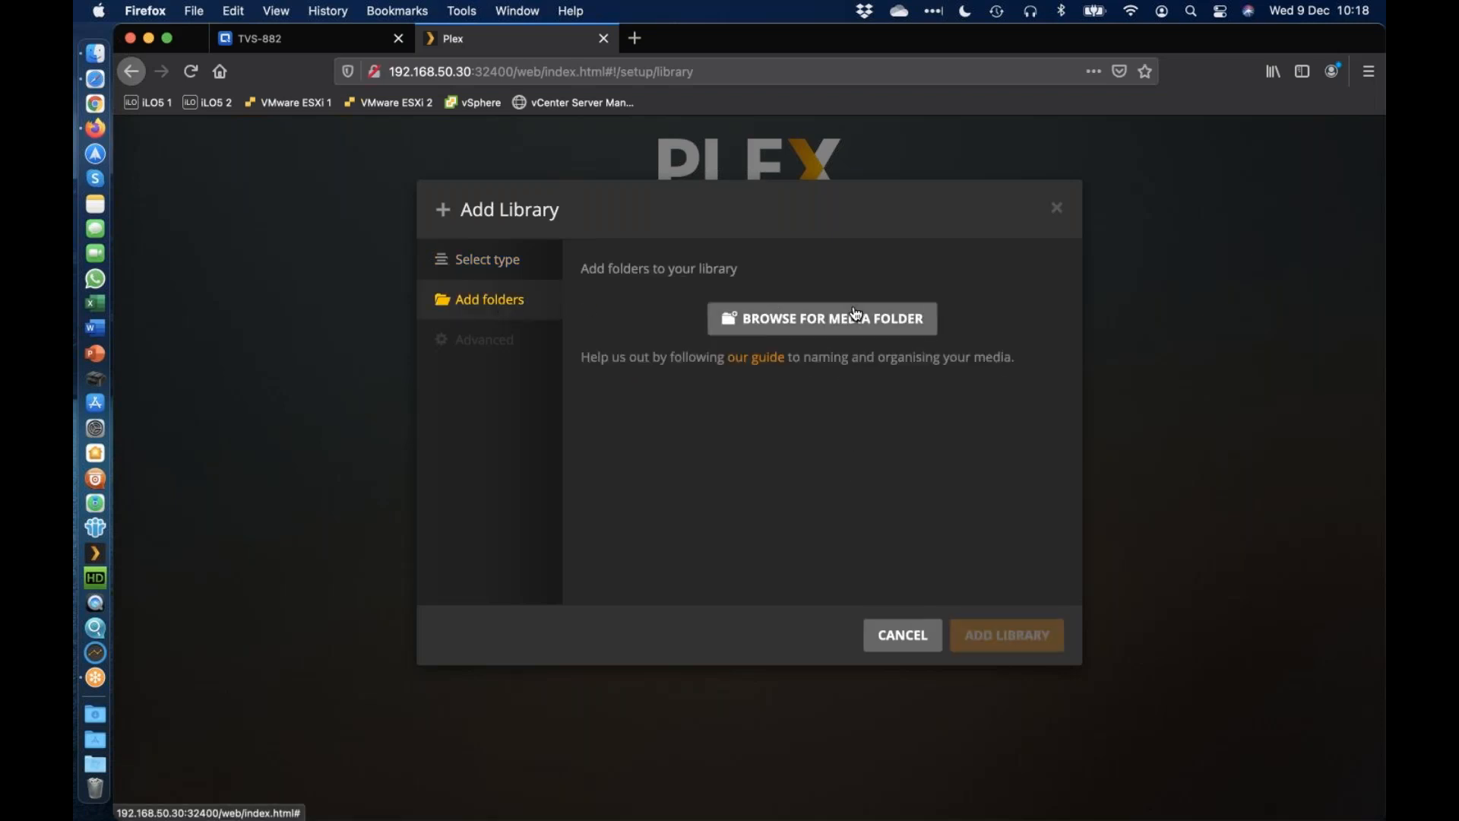
{"action": "left_click", "coordinate": [816, 324]}
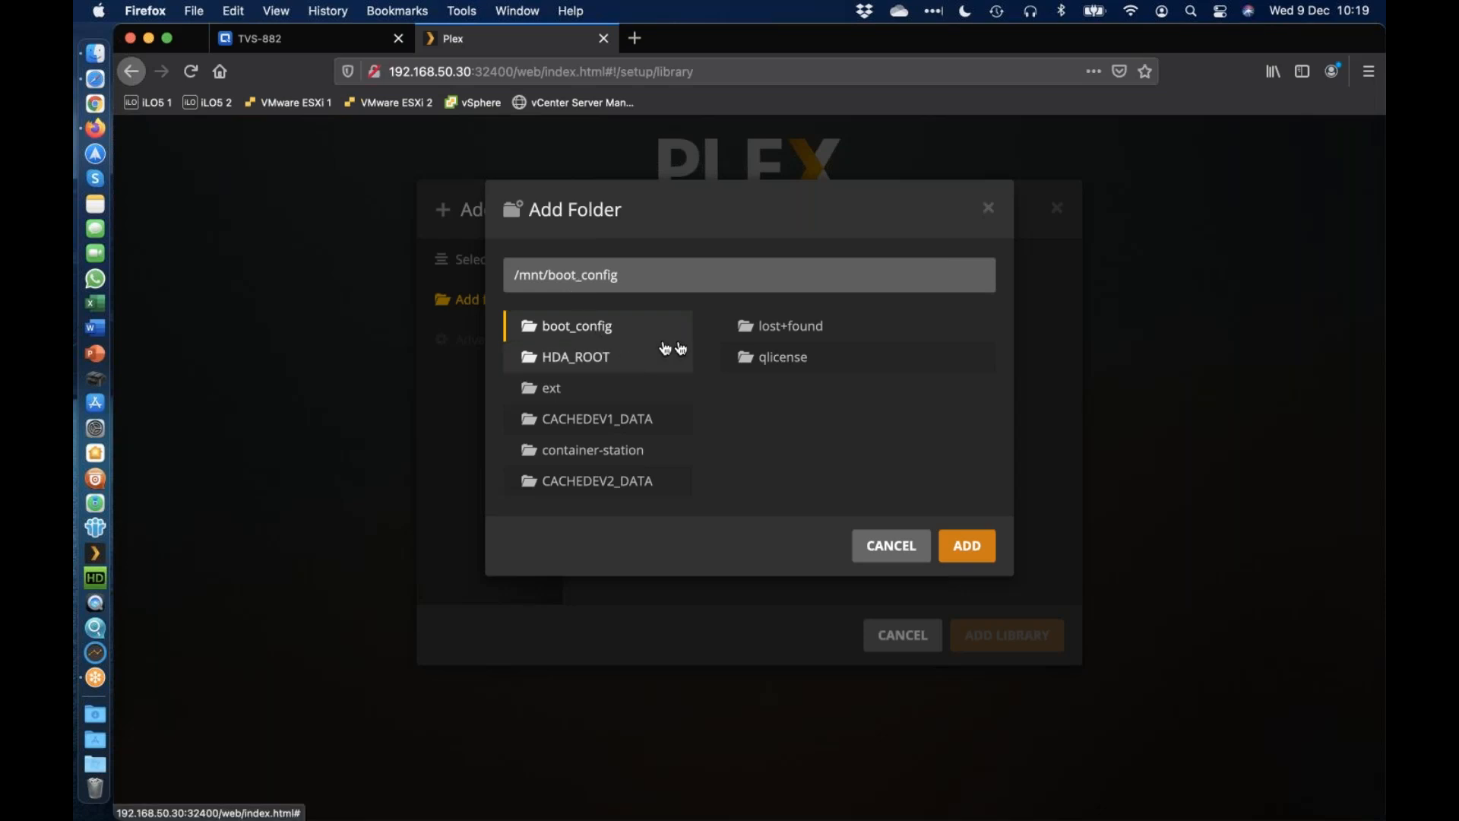
{"action": "left_click", "coordinate": [601, 425]}
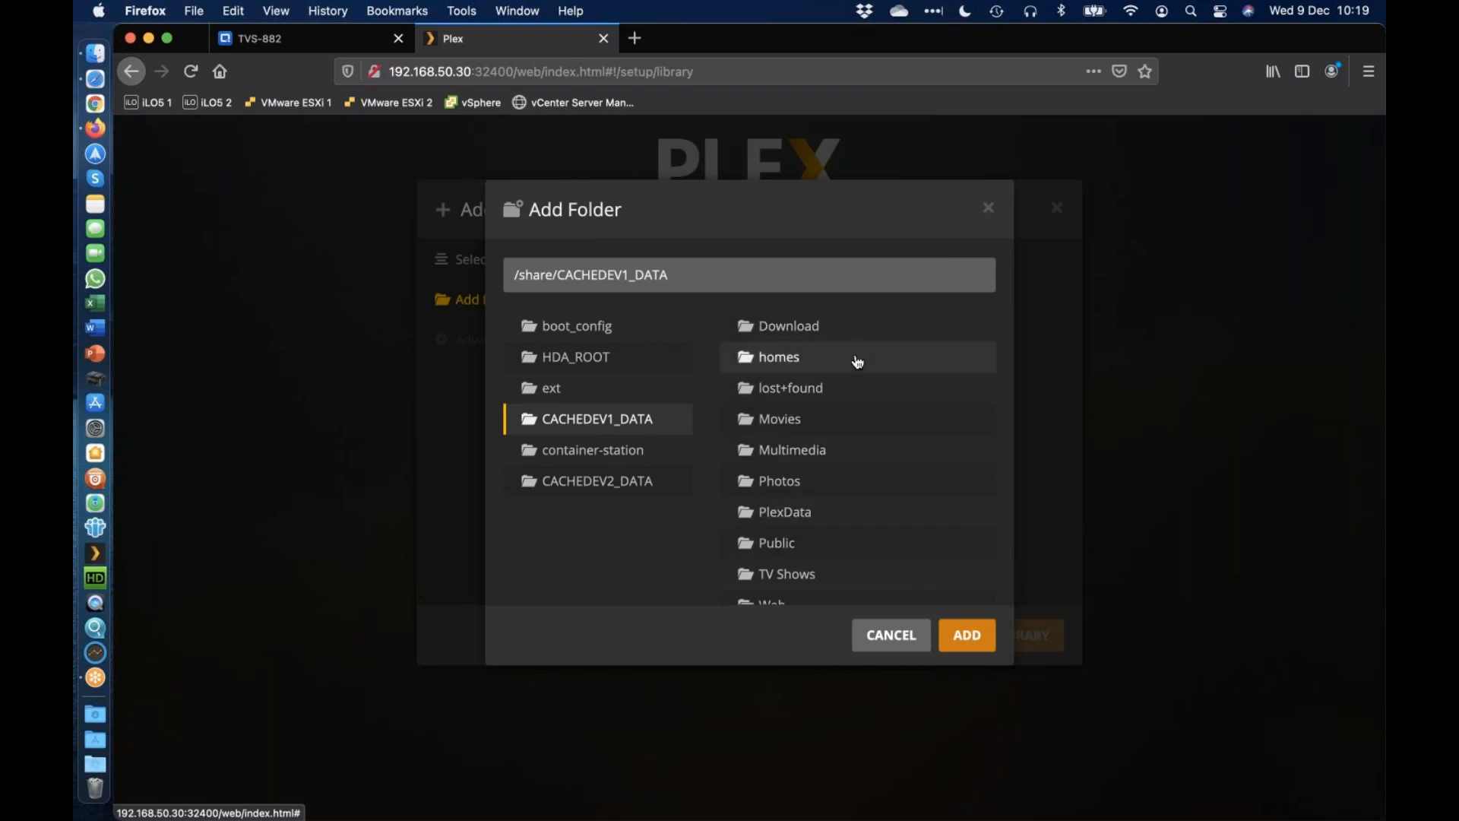
{"action": "left_click", "coordinate": [791, 435]}
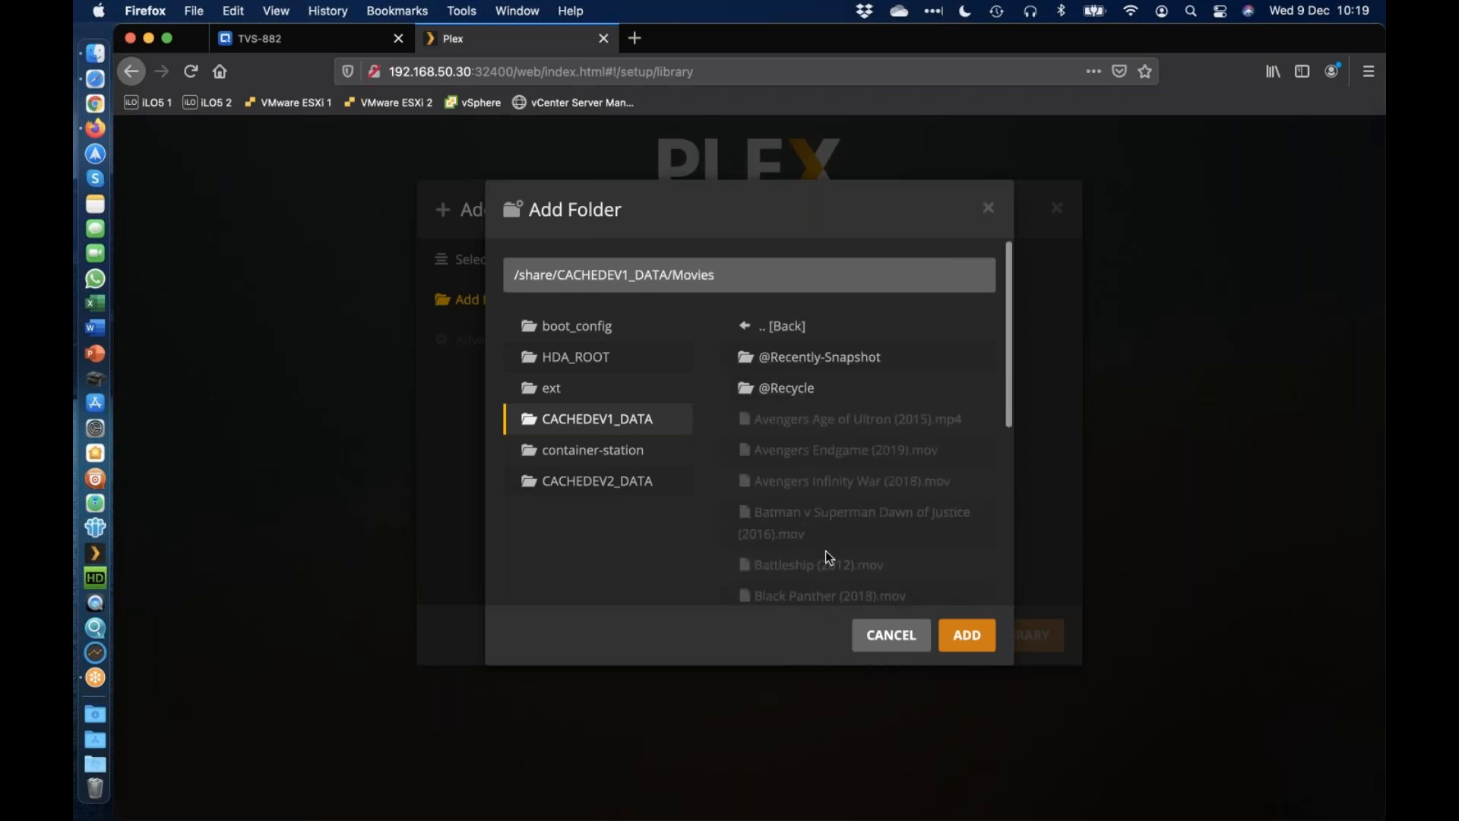
{"action": "left_click", "coordinate": [967, 635]}
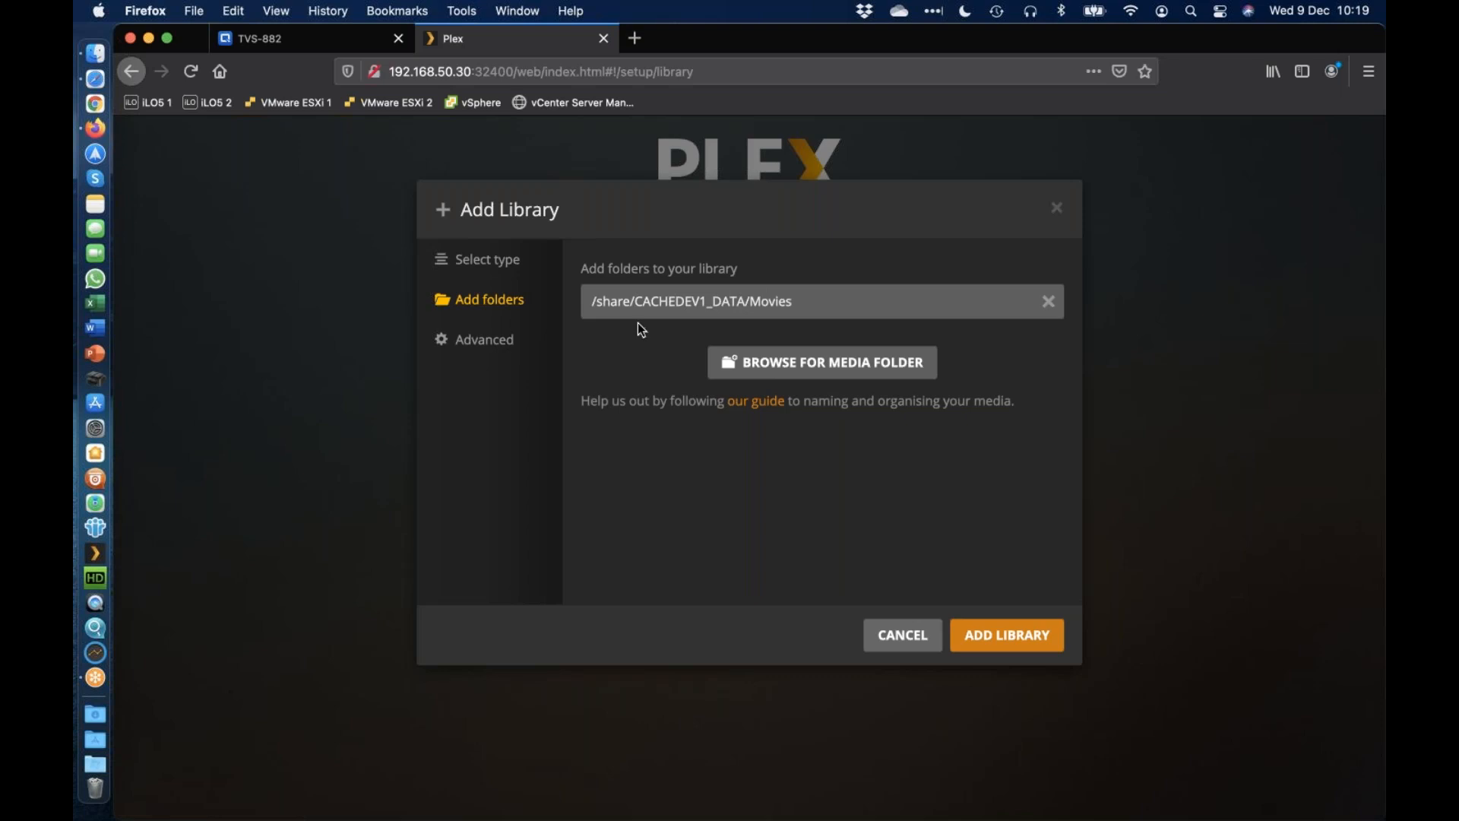
Set the library's certification country to United Kingdom in its advanced settings
{"action": "left_click", "coordinate": [514, 335]}
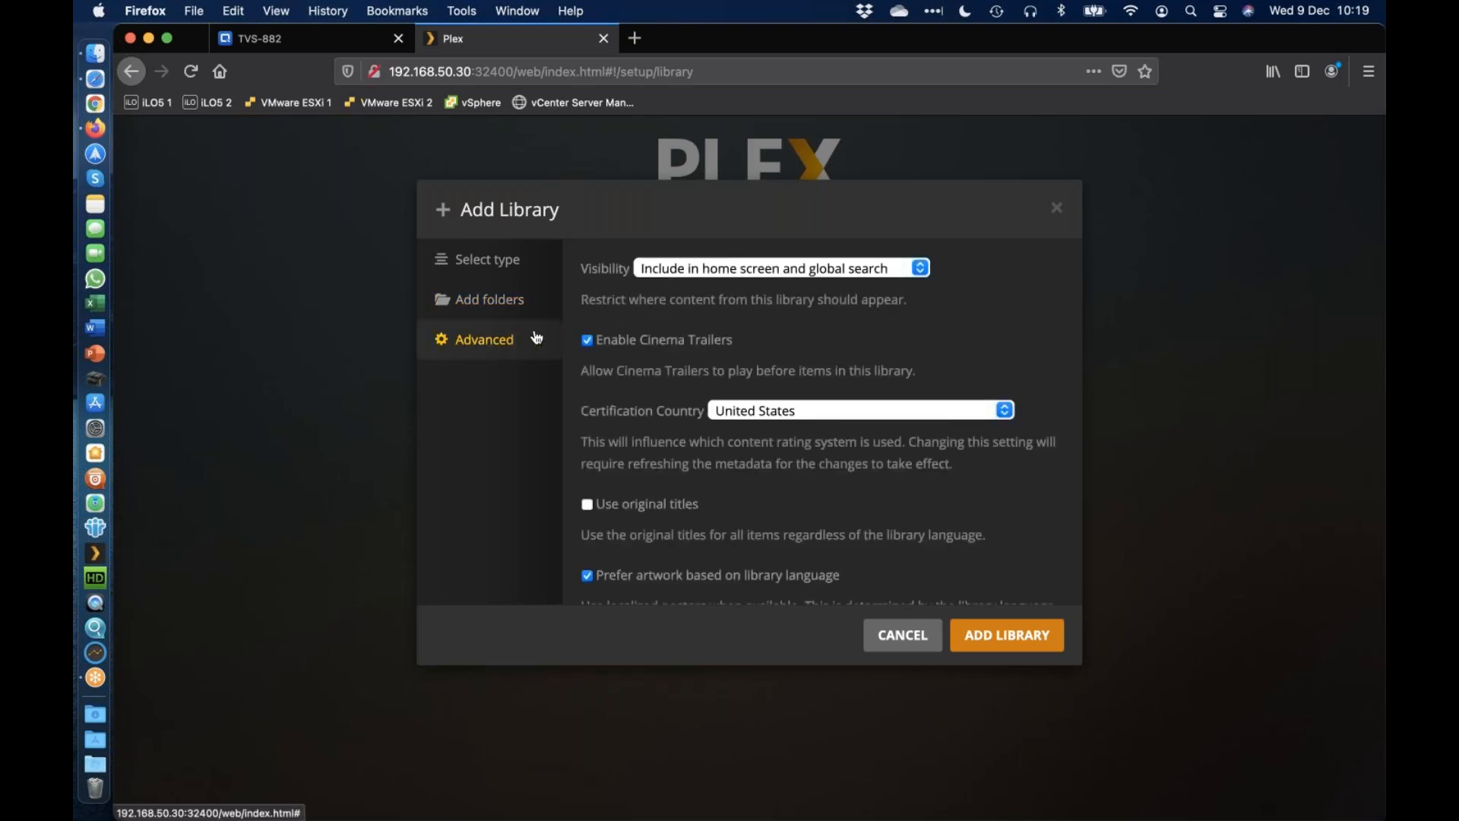
{"action": "left_click", "coordinate": [820, 409]}
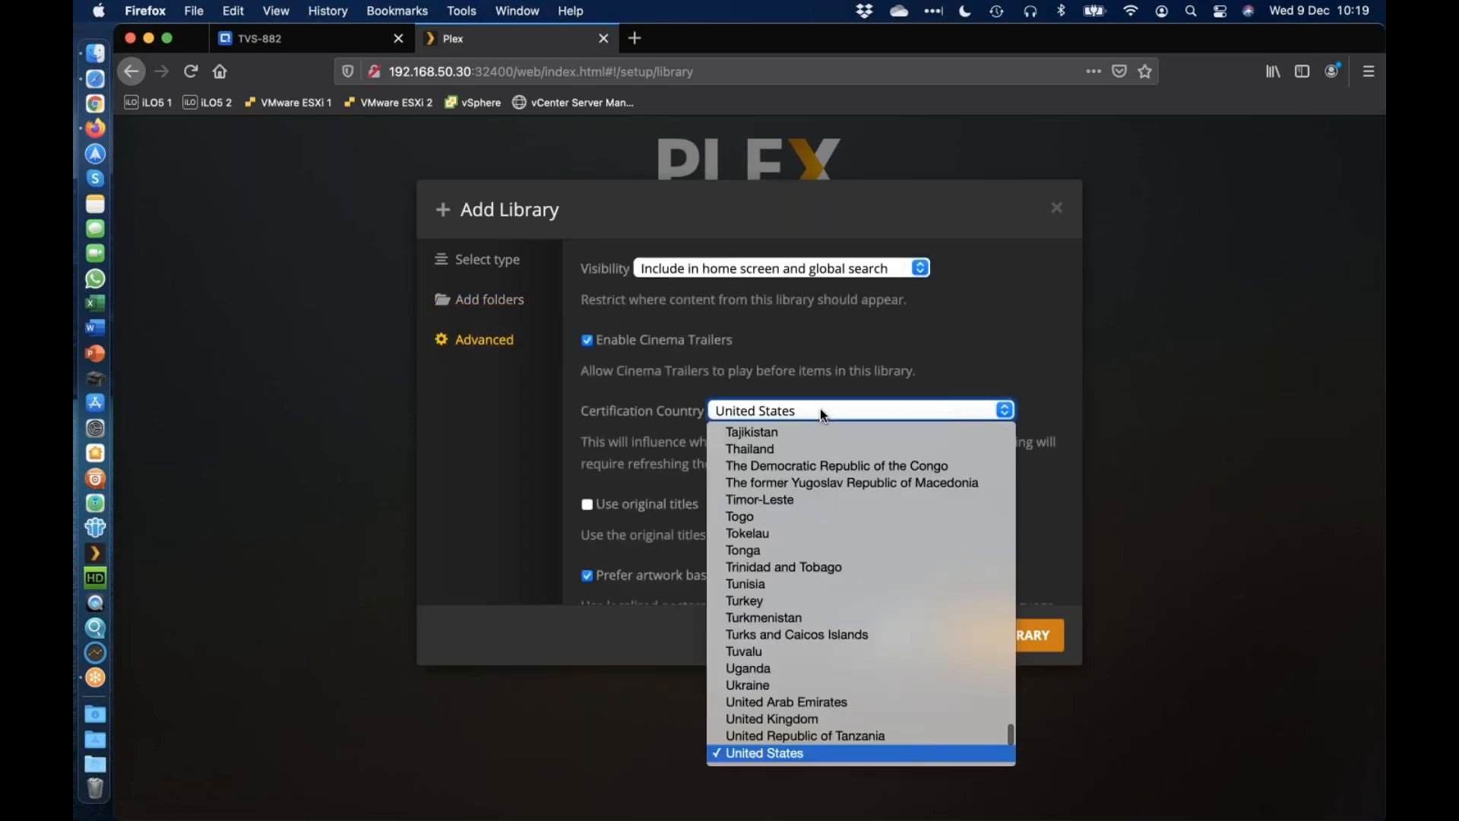
{"action": "left_click", "coordinate": [828, 718]}
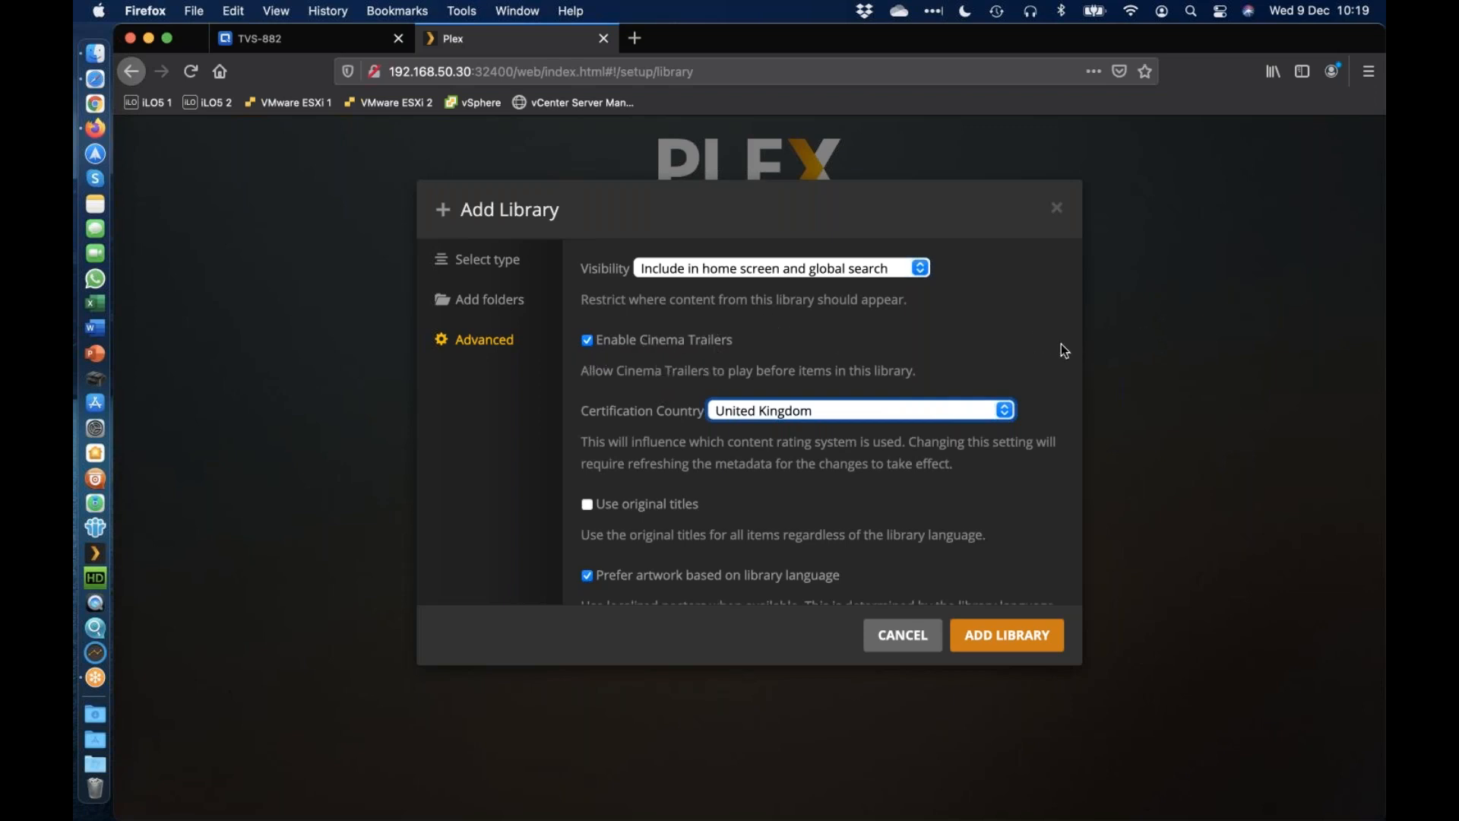
Set the library's agent to The Movie Database and add the Films library to the server
{"action": "scroll", "coordinate": [1063, 349], "scroll_direction": "down", "scroll_amount": 5}
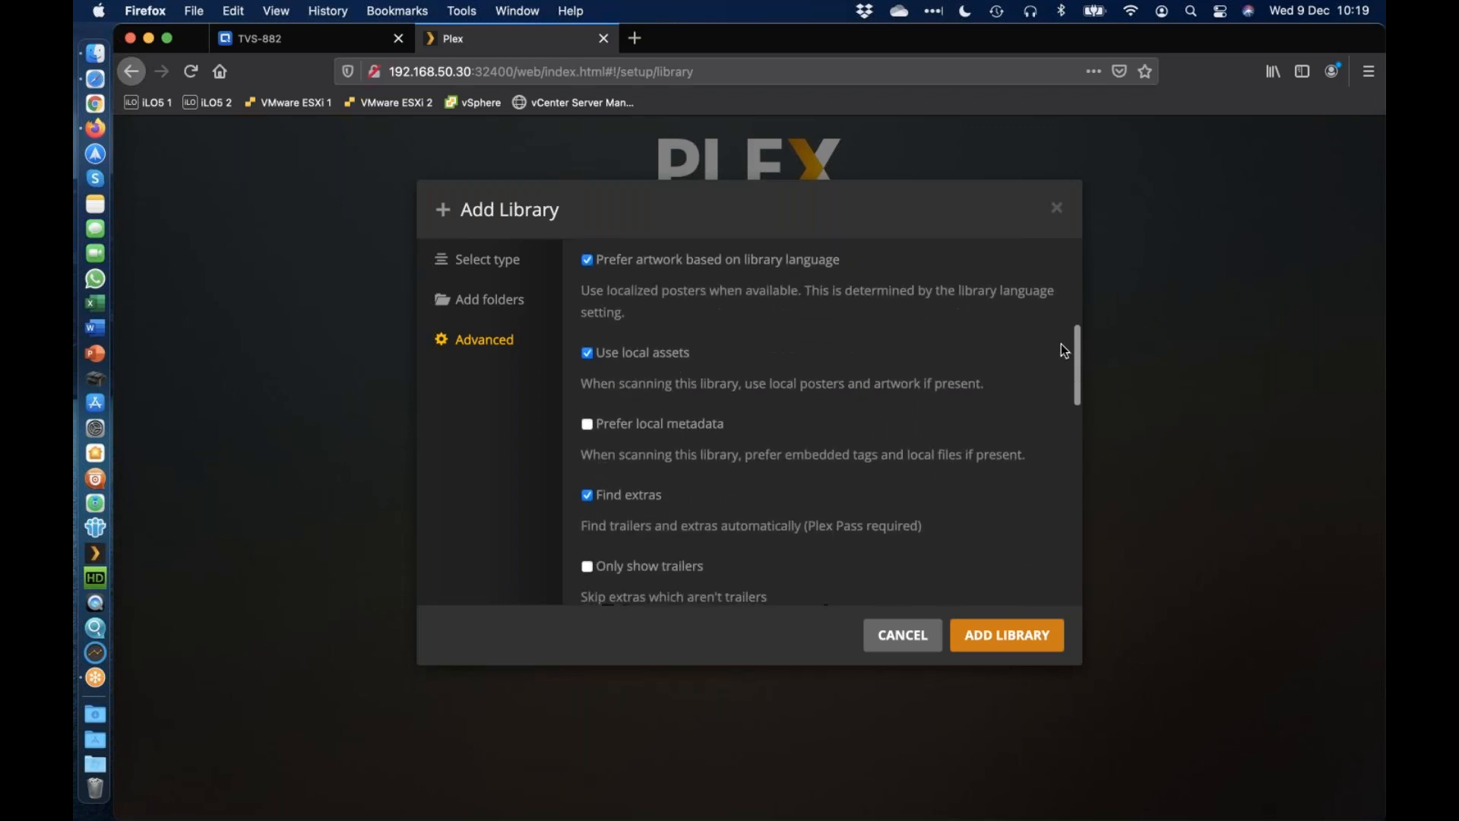
{"action": "scroll", "coordinate": [1063, 351], "scroll_direction": "down", "scroll_amount": 4}
{"action": "scroll", "coordinate": [1064, 352], "scroll_direction": "down", "scroll_amount": 6}
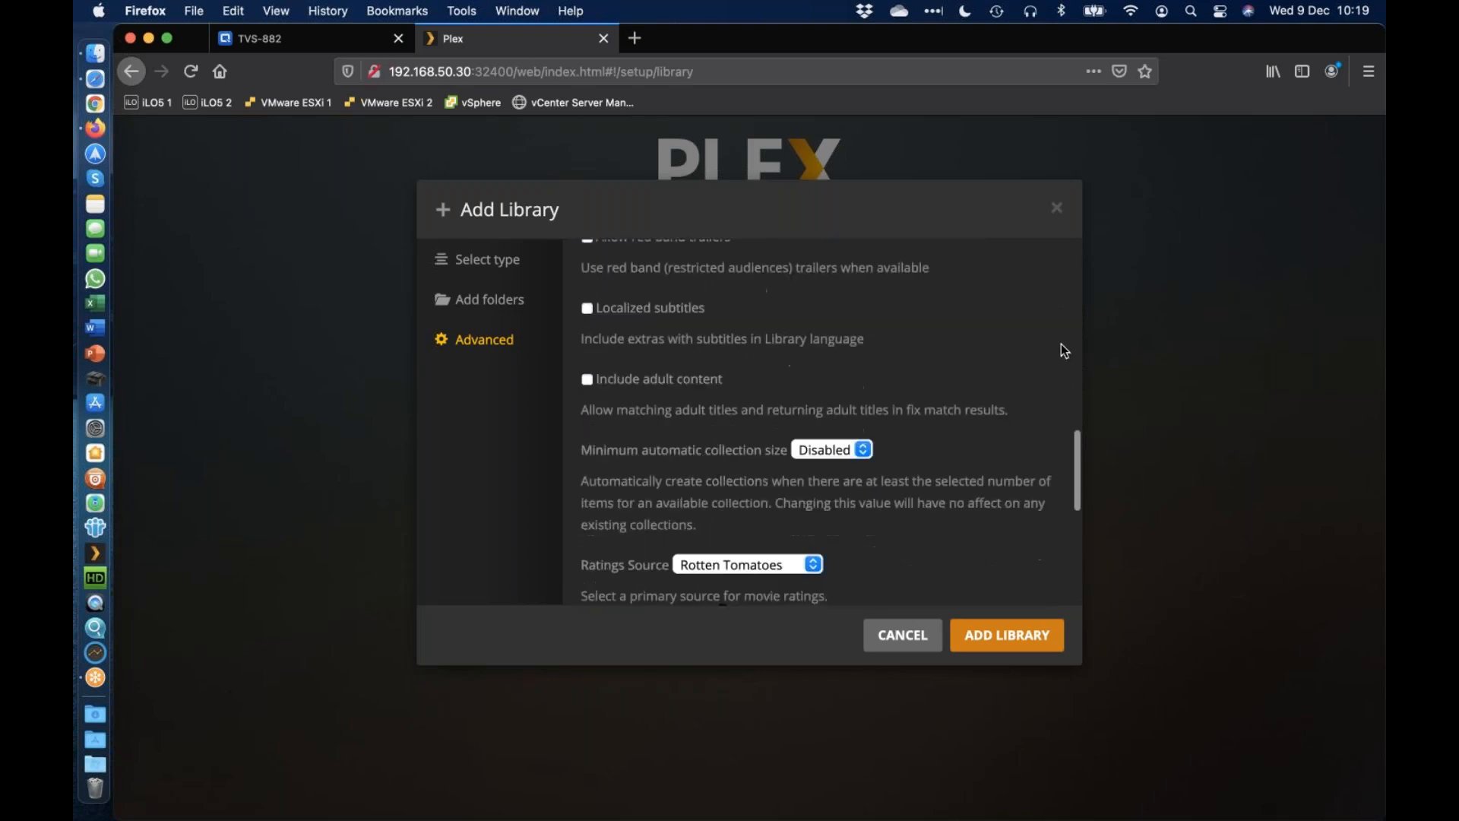
{"action": "scroll", "coordinate": [1064, 351], "scroll_direction": "down", "scroll_amount": 9}
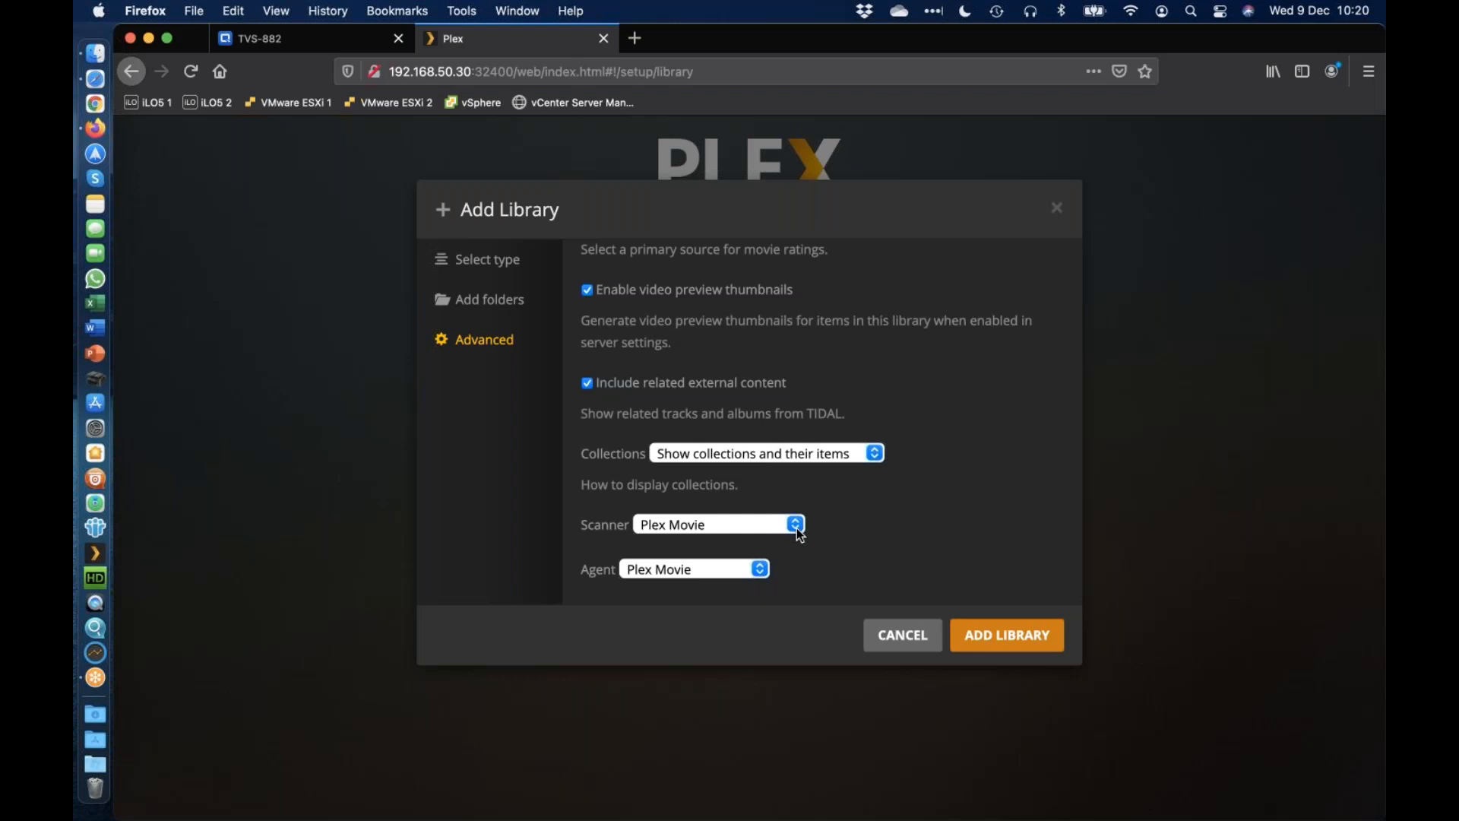
{"action": "left_click", "coordinate": [760, 572]}
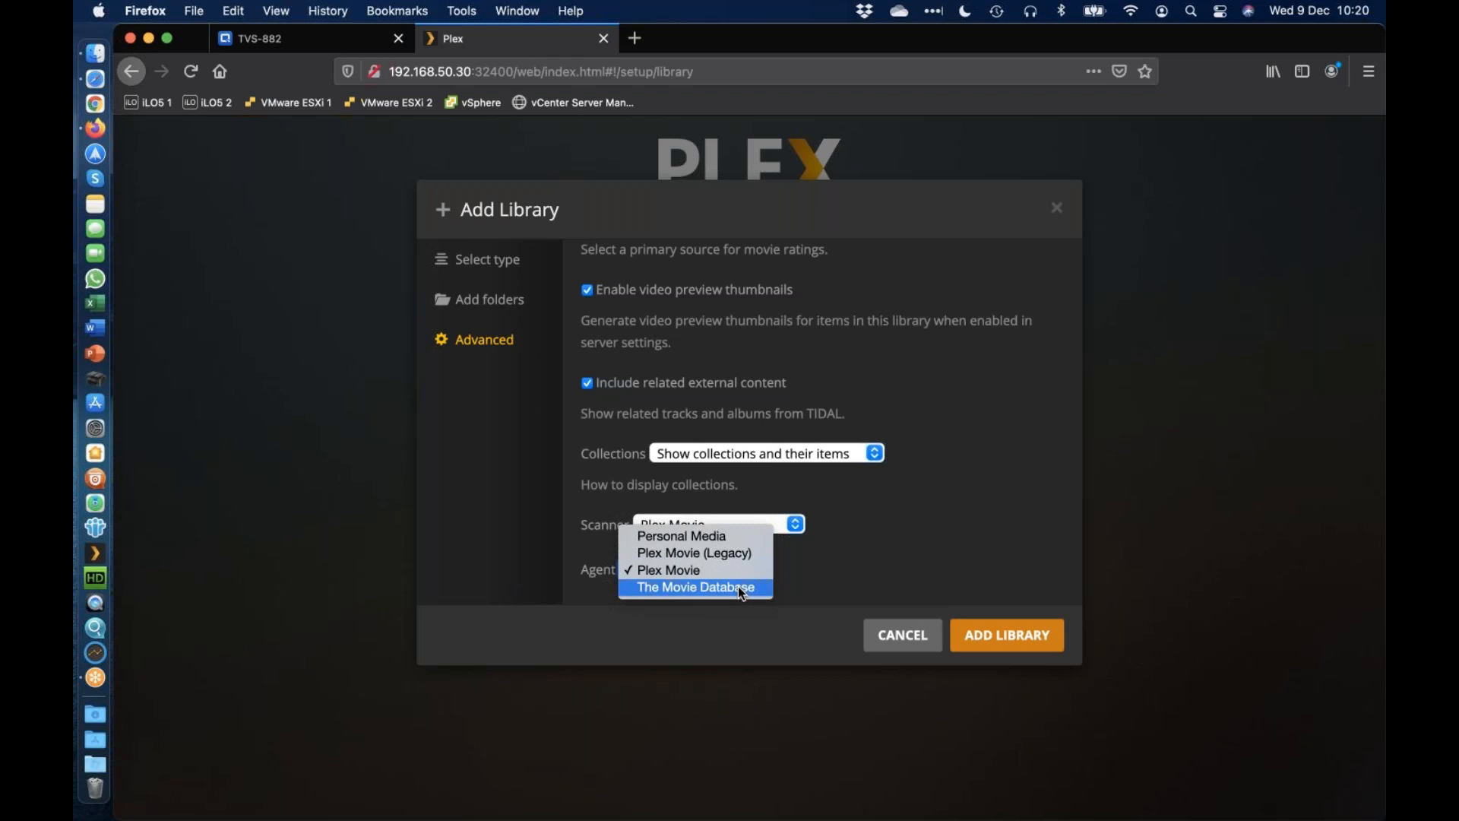
{"action": "left_click", "coordinate": [742, 594]}
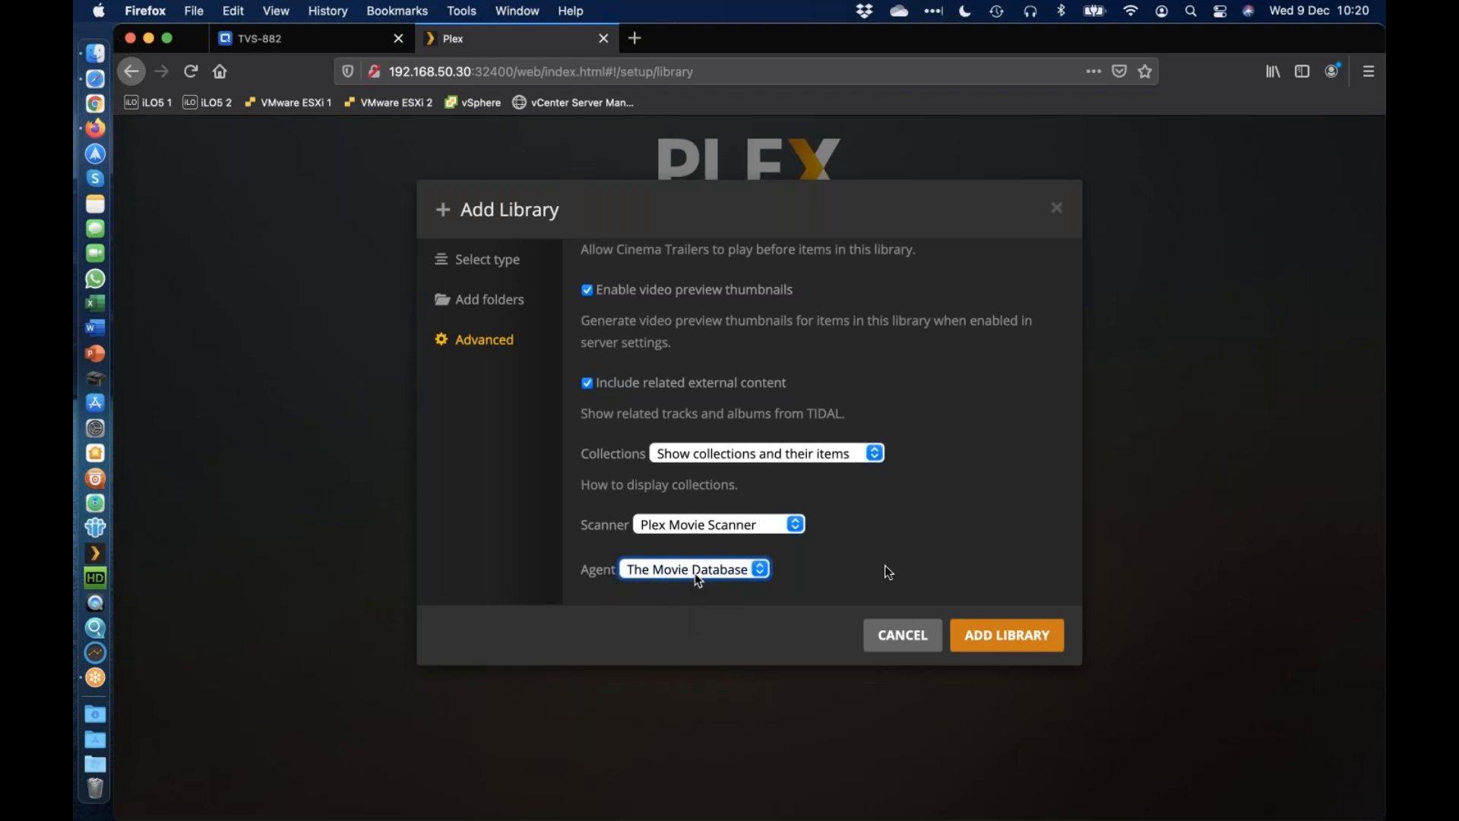
{"action": "left_click", "coordinate": [1010, 638]}
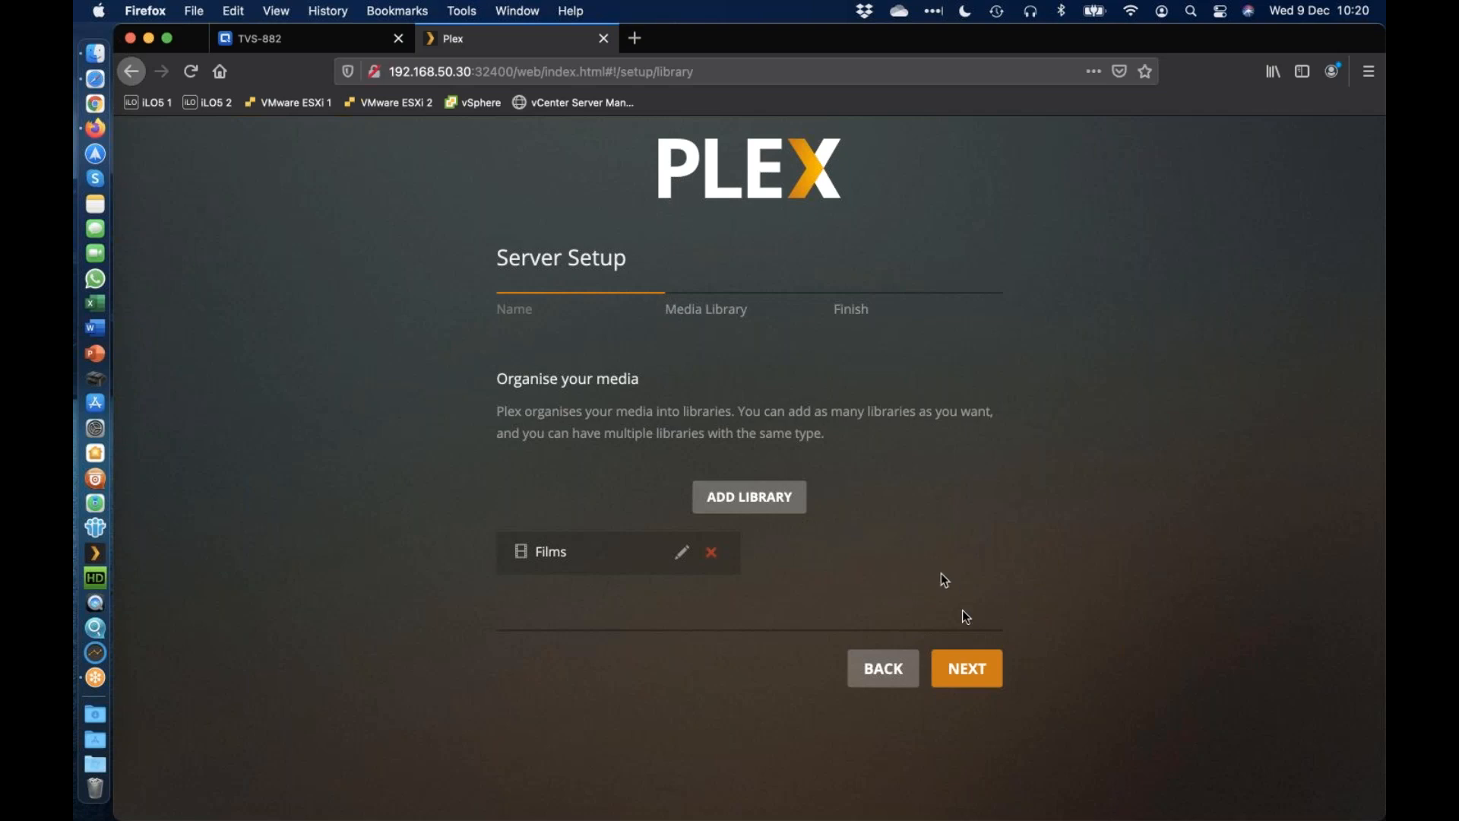
Complete the server setup with only Films kept as a pinned source for the sidebar
{"action": "left_click", "coordinate": [971, 668]}
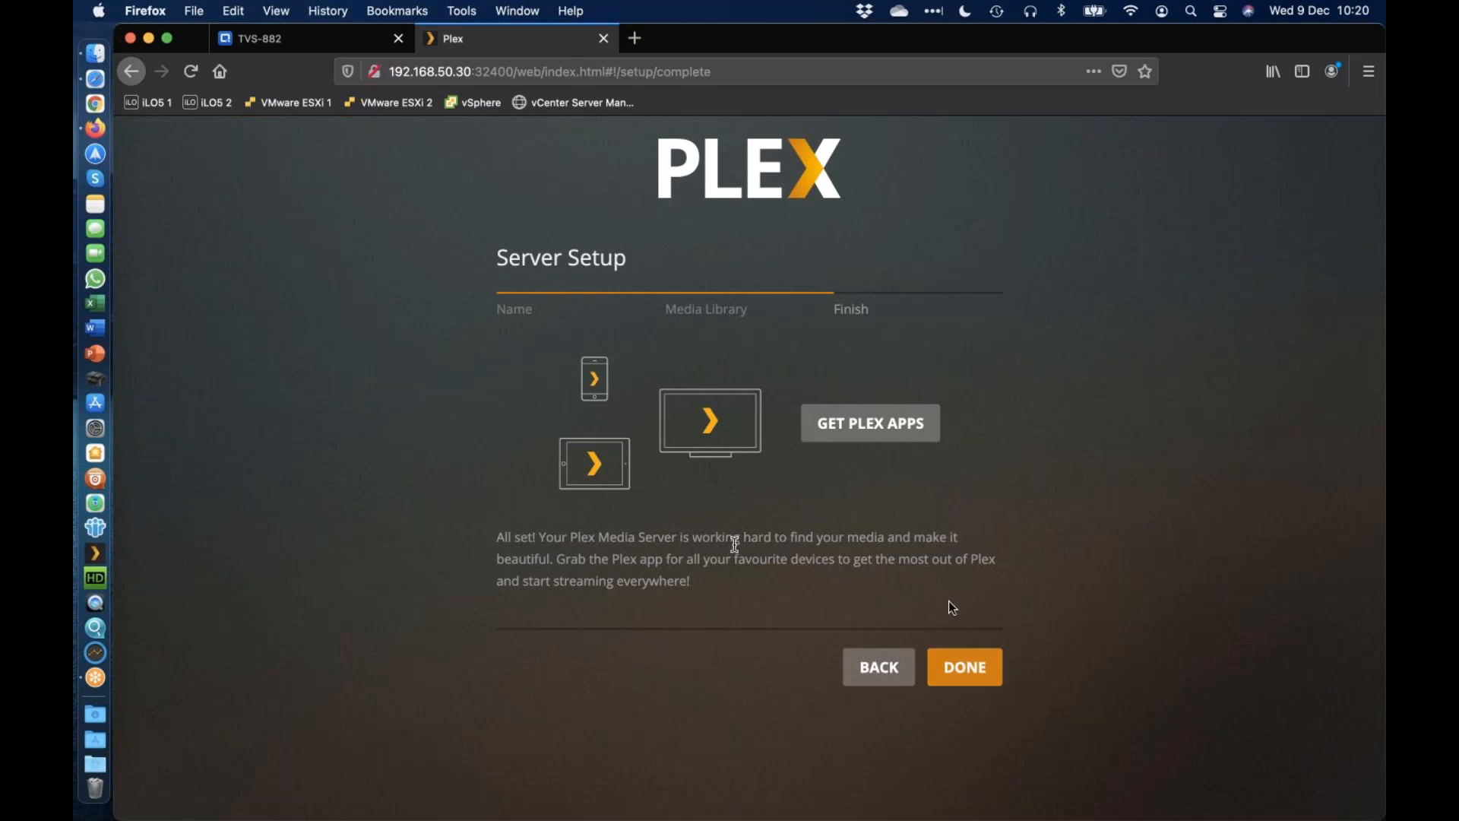
{"action": "left_click", "coordinate": [975, 676]}
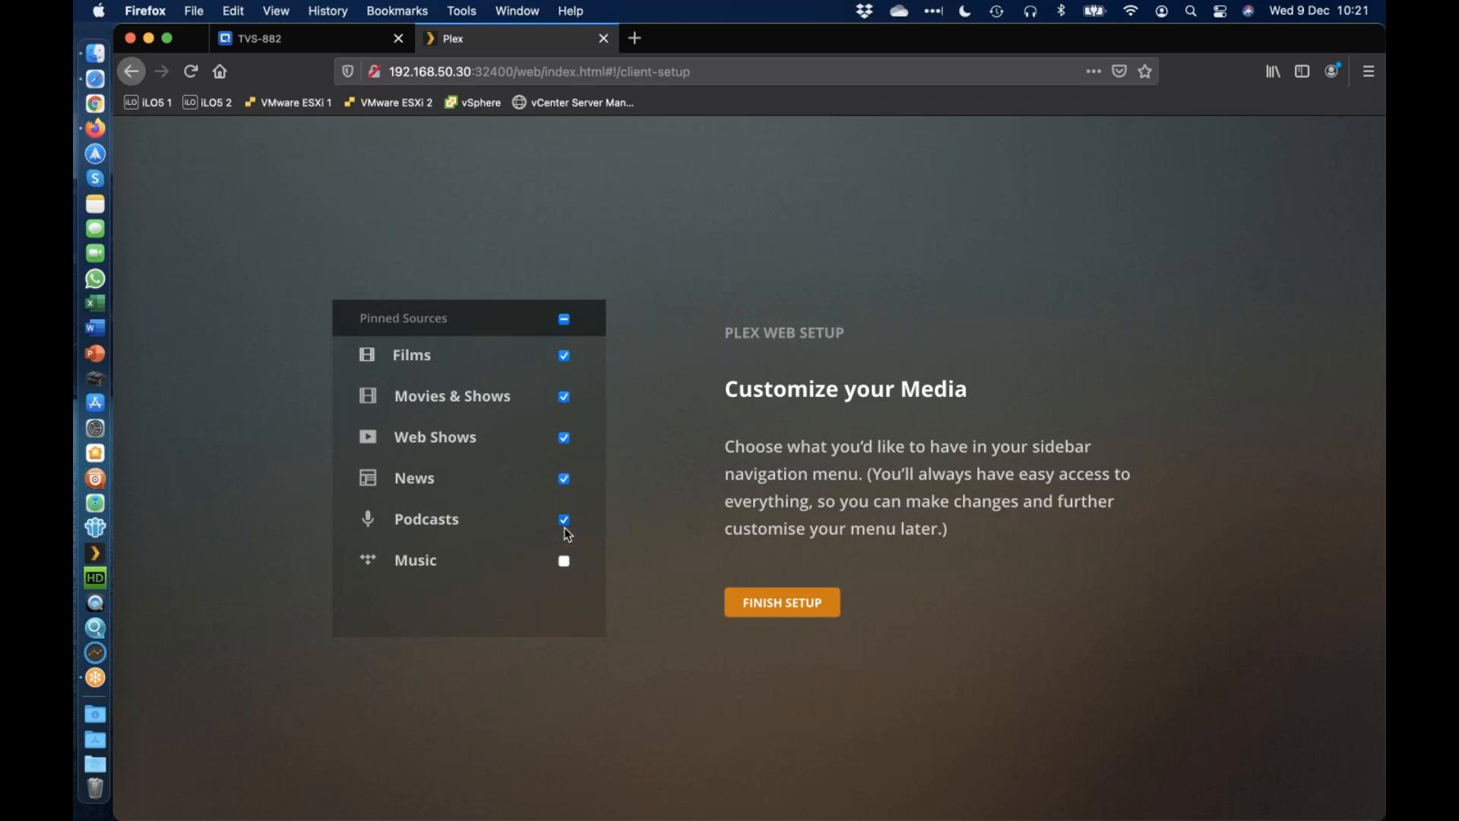
{"action": "left_click", "coordinate": [566, 439]}
{"action": "left_click", "coordinate": [566, 398]}
{"action": "left_click", "coordinate": [773, 612]}
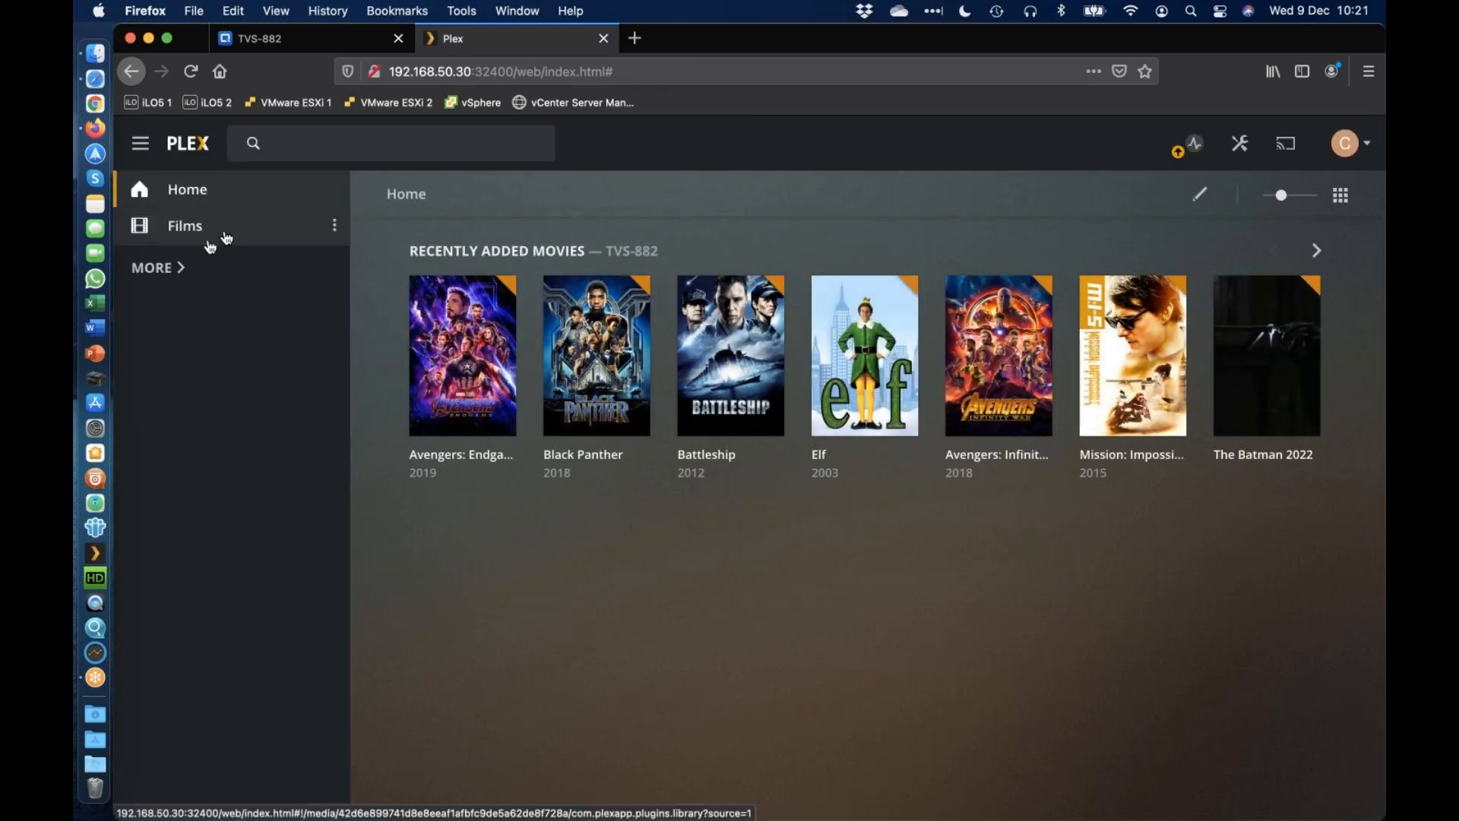
View the additional Plex sources, return to the pinned ones and reduce the poster size on the home screen
{"action": "left_click", "coordinate": [169, 272]}
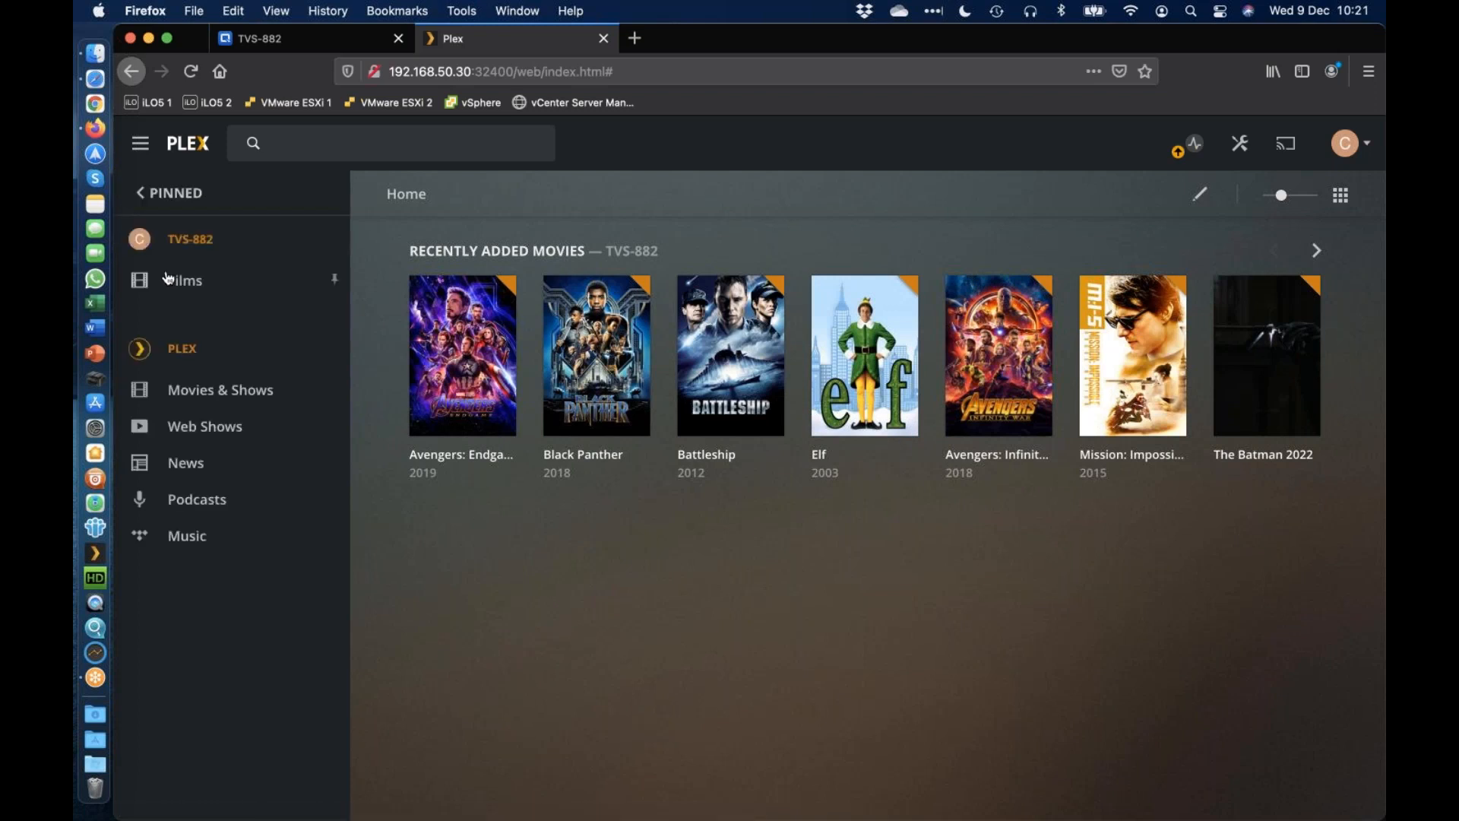
{"action": "left_click", "coordinate": [161, 194]}
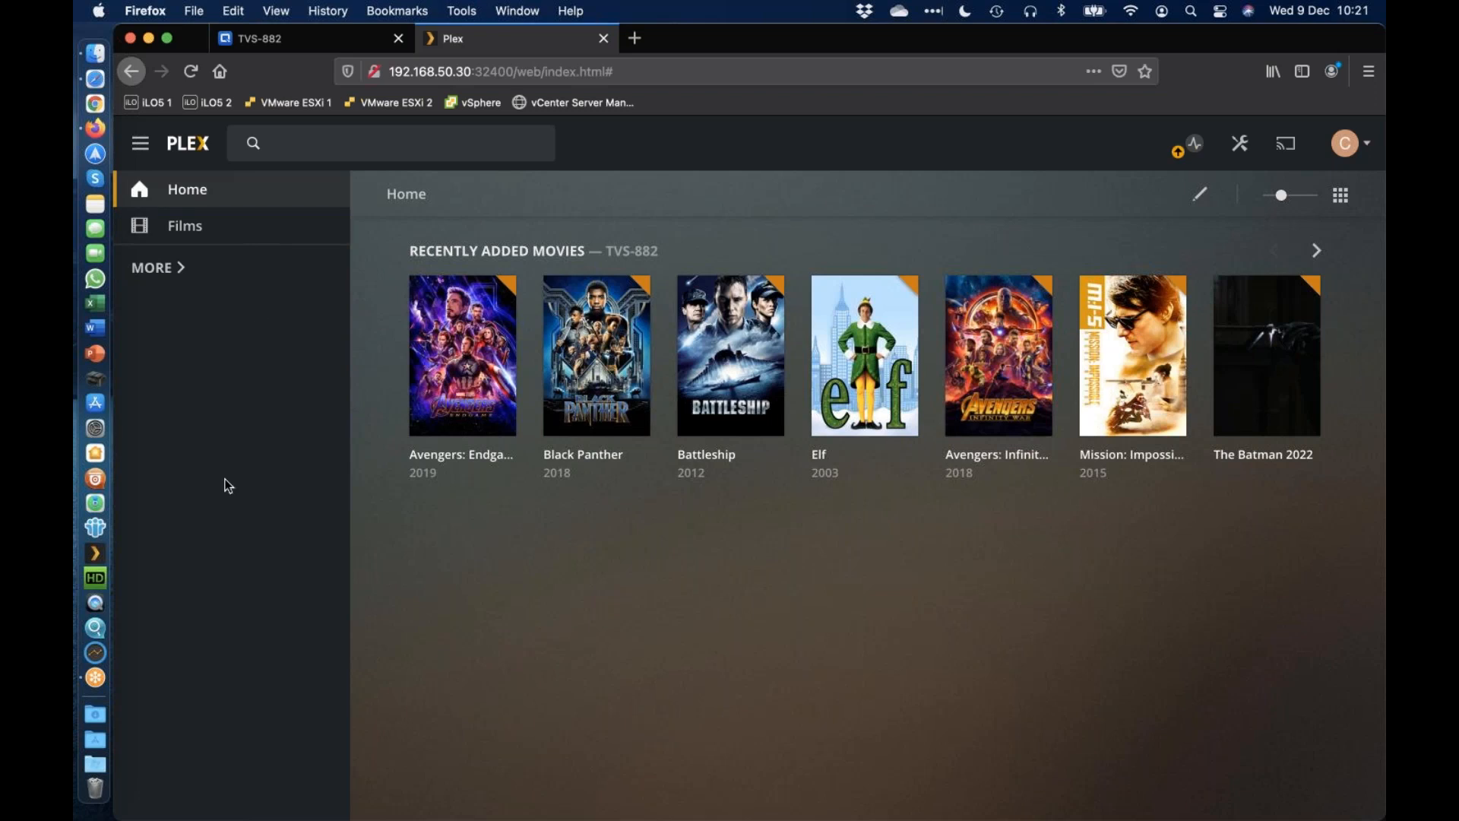
{"action": "left_click_drag", "start_coordinate": [1278, 202], "coordinate": [1233, 198]}
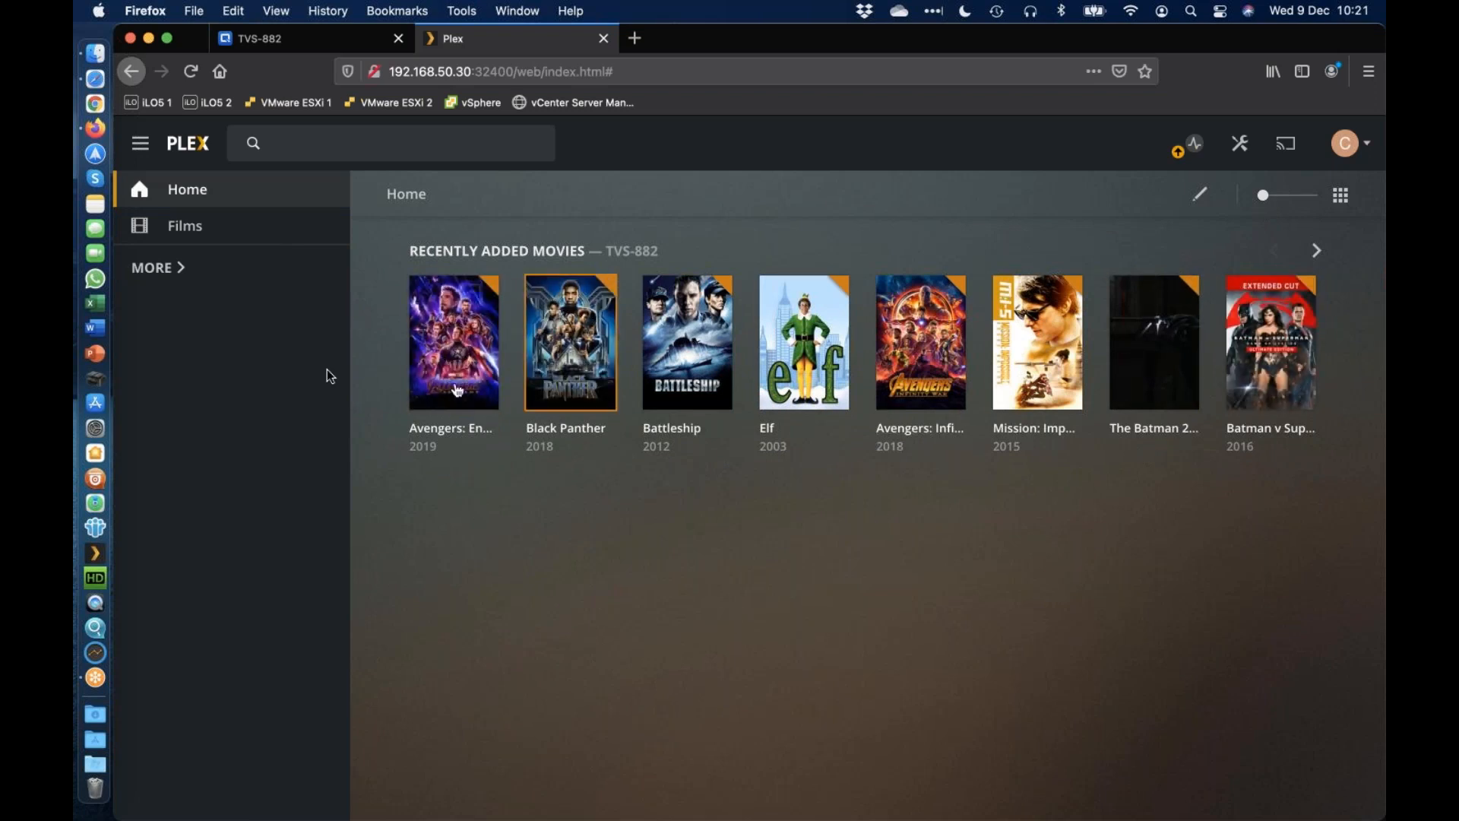
Return to the NAS desktop and look through the Movies folder in File Station for The Batman (2022).mov
{"action": "left_click", "coordinate": [301, 41]}
{"action": "left_click", "coordinate": [483, 257]}
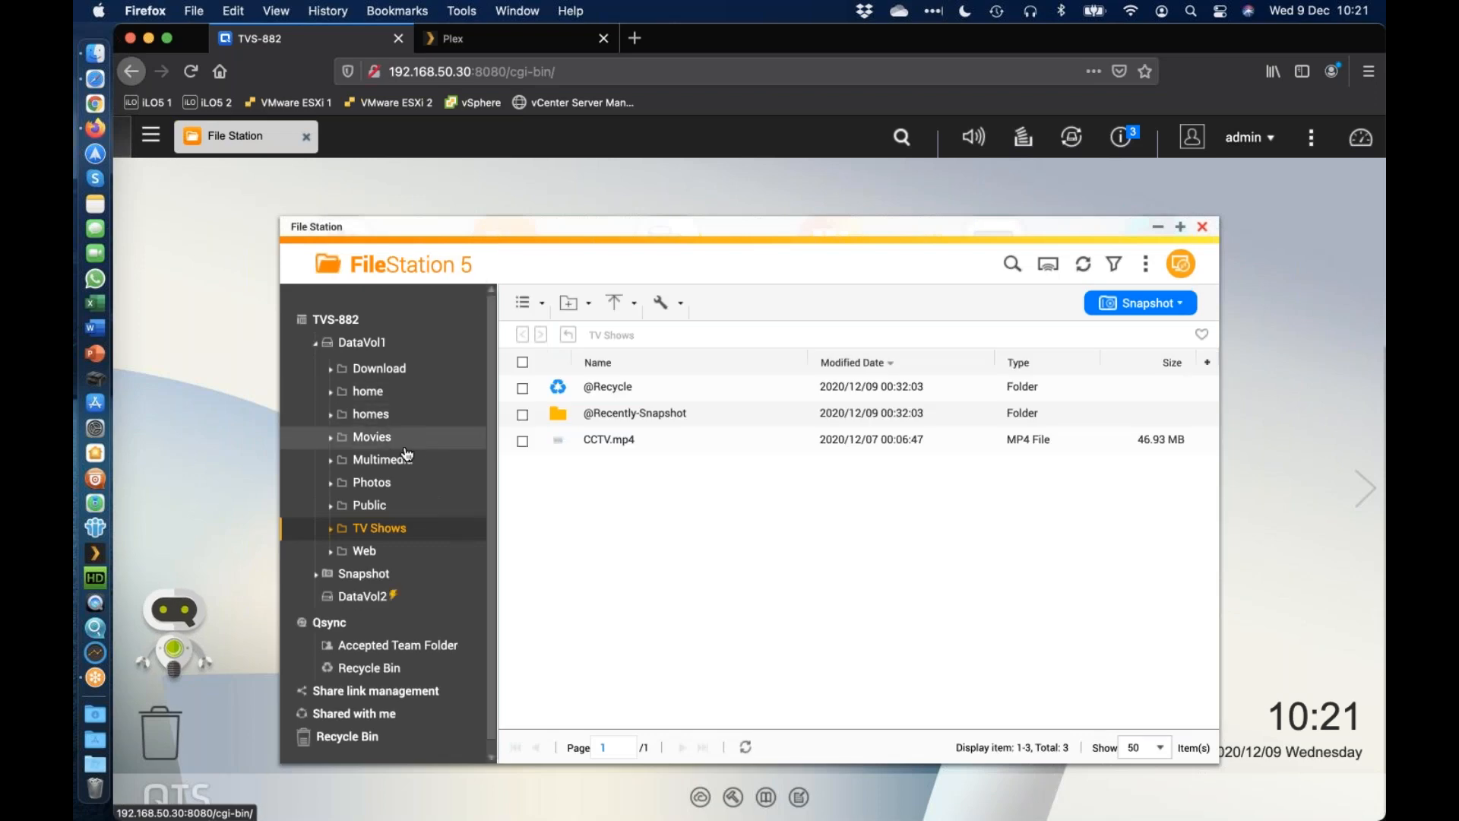
{"action": "left_click", "coordinate": [403, 437]}
{"action": "scroll", "coordinate": [802, 458], "scroll_direction": "down", "scroll_amount": 3}
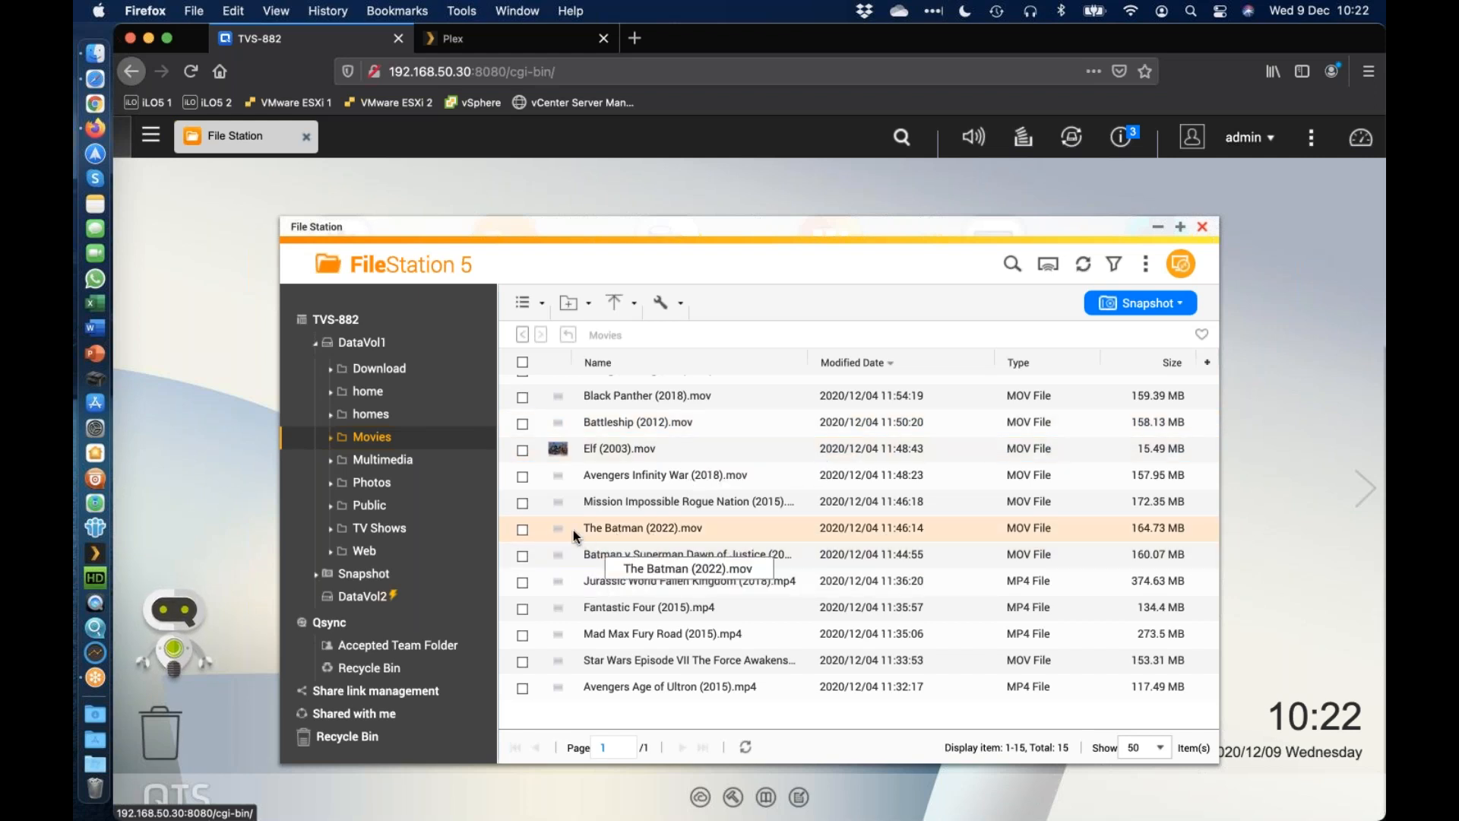
Switch to Plex and open the match search options for the unmatched The Batman 2022 movie
{"action": "left_click", "coordinate": [508, 38]}
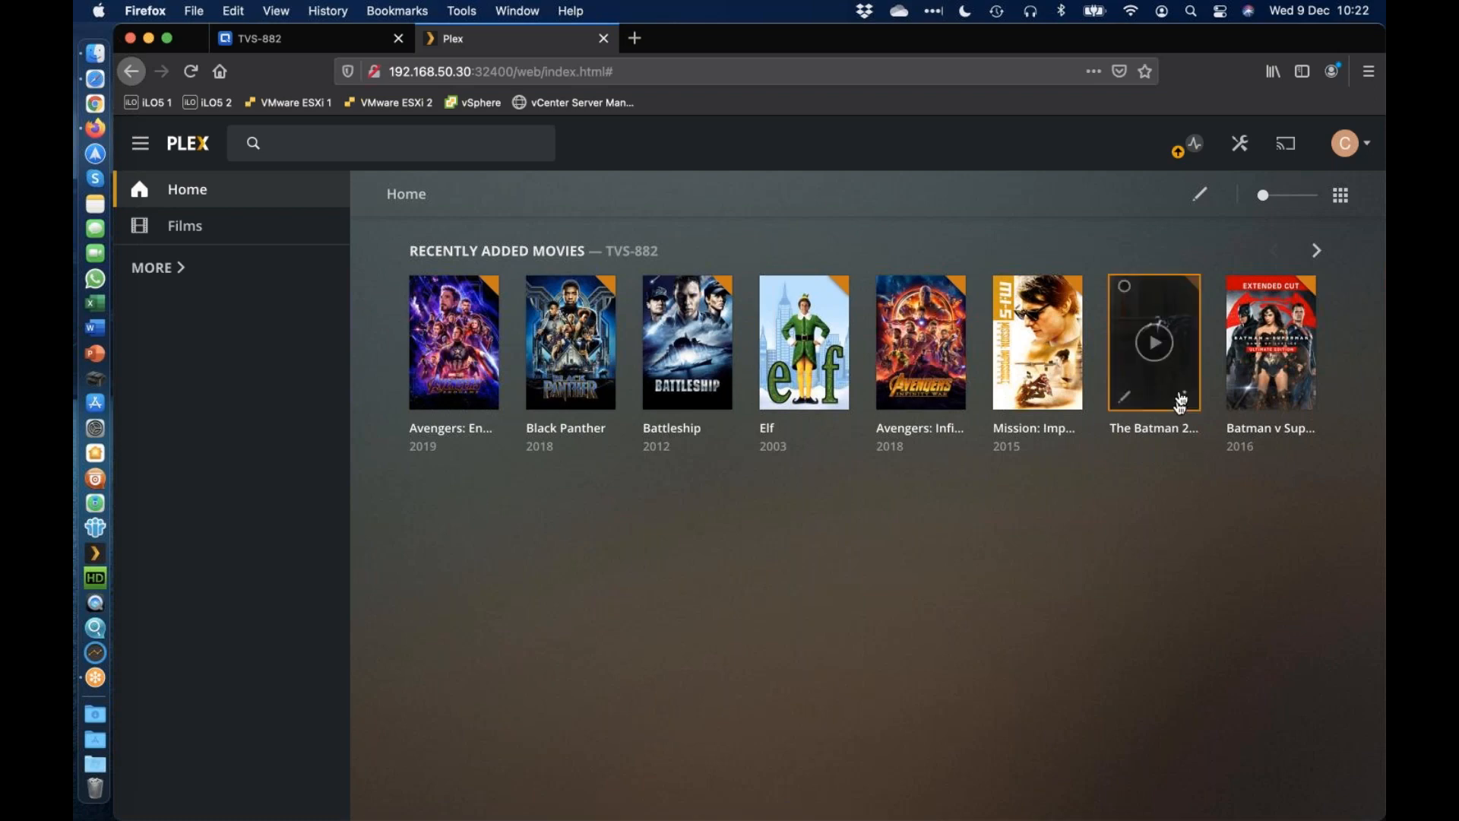
{"action": "left_click", "coordinate": [1186, 401]}
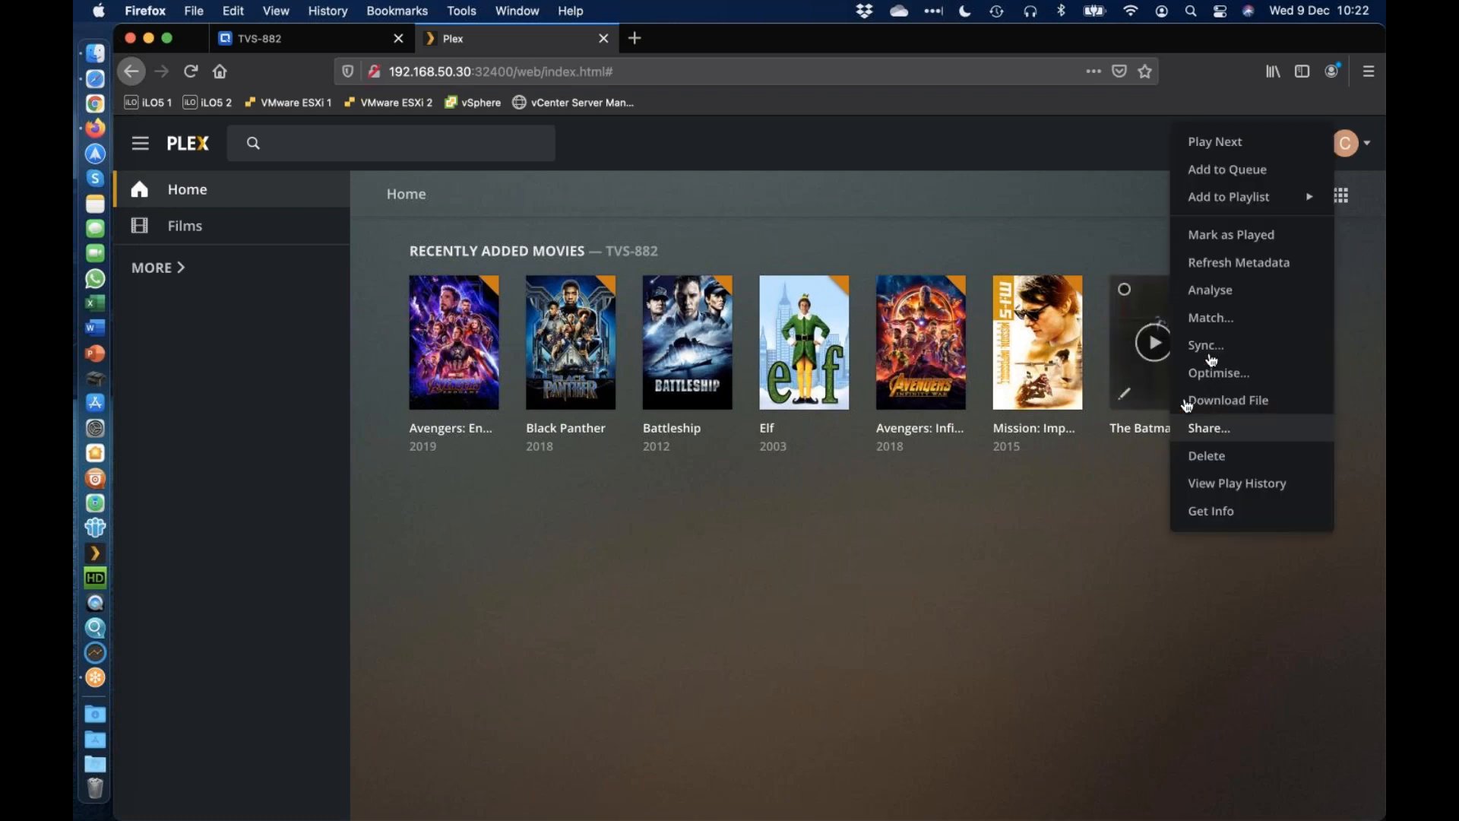
{"action": "left_click", "coordinate": [1230, 317]}
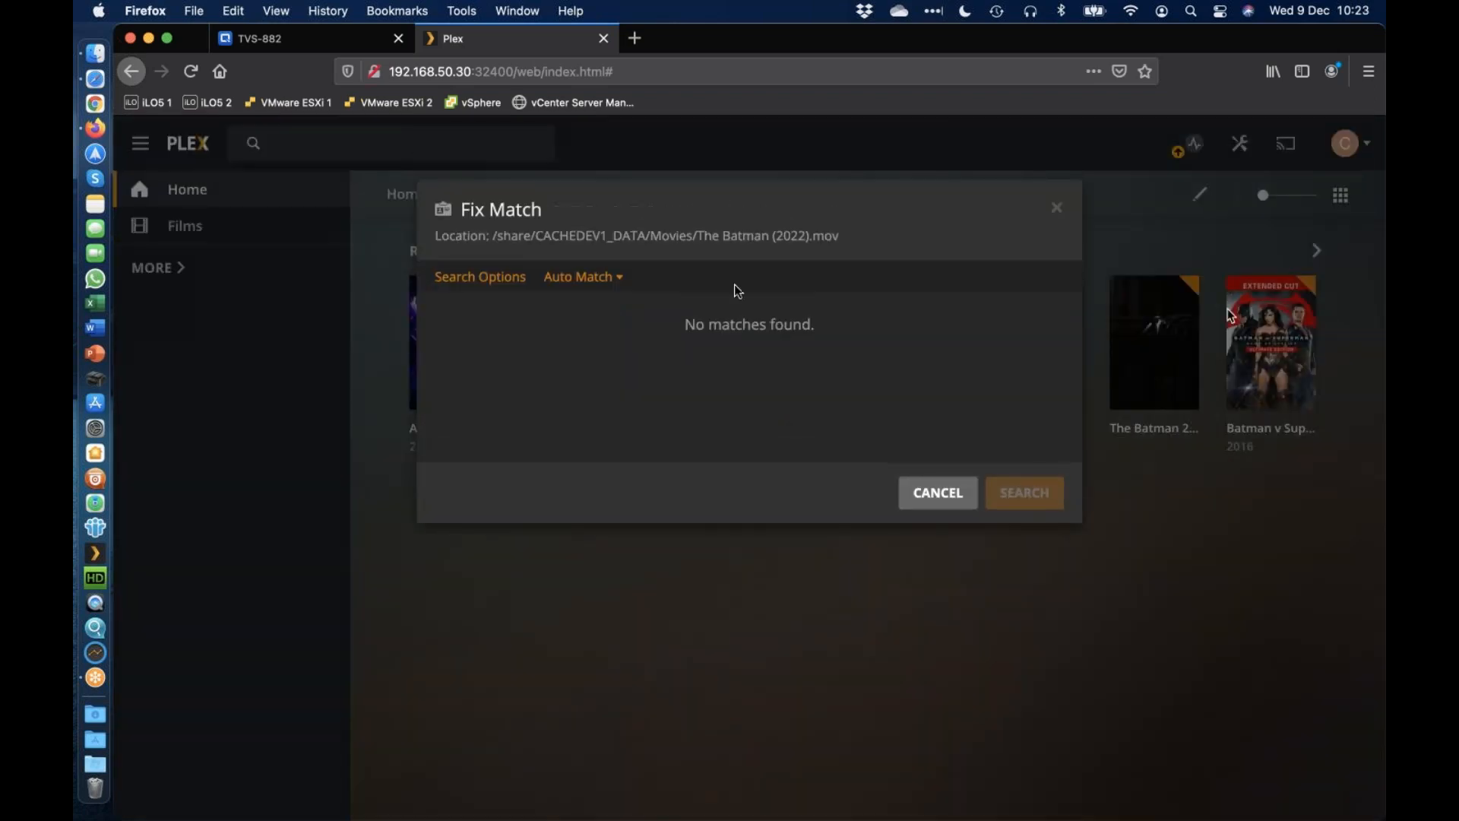
{"action": "left_click", "coordinate": [492, 285]}
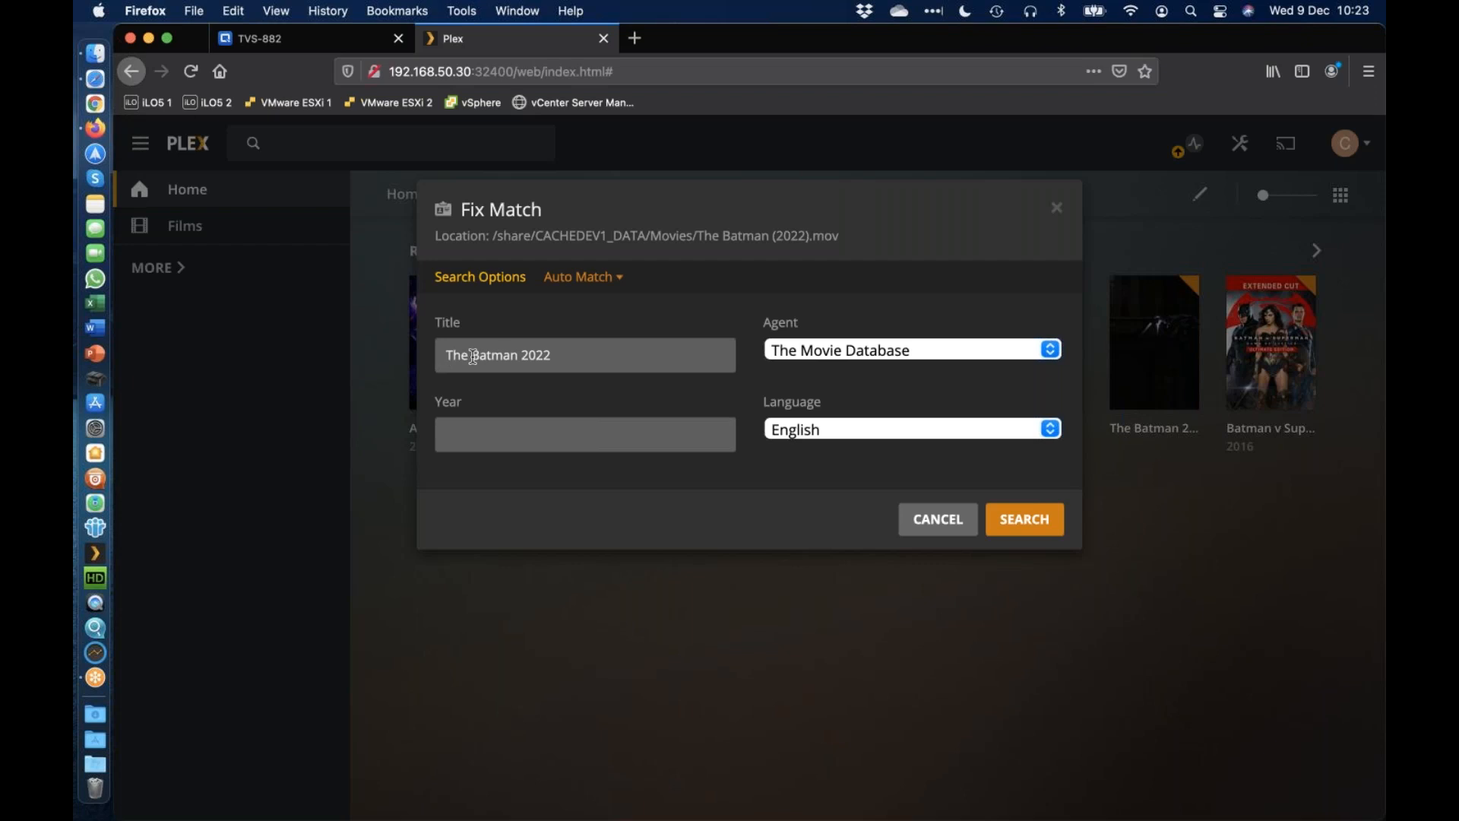
Search for a match with the title The Batman and year 2022, and apply The Batman (2022) result
{"action": "left_click", "coordinate": [612, 366]}
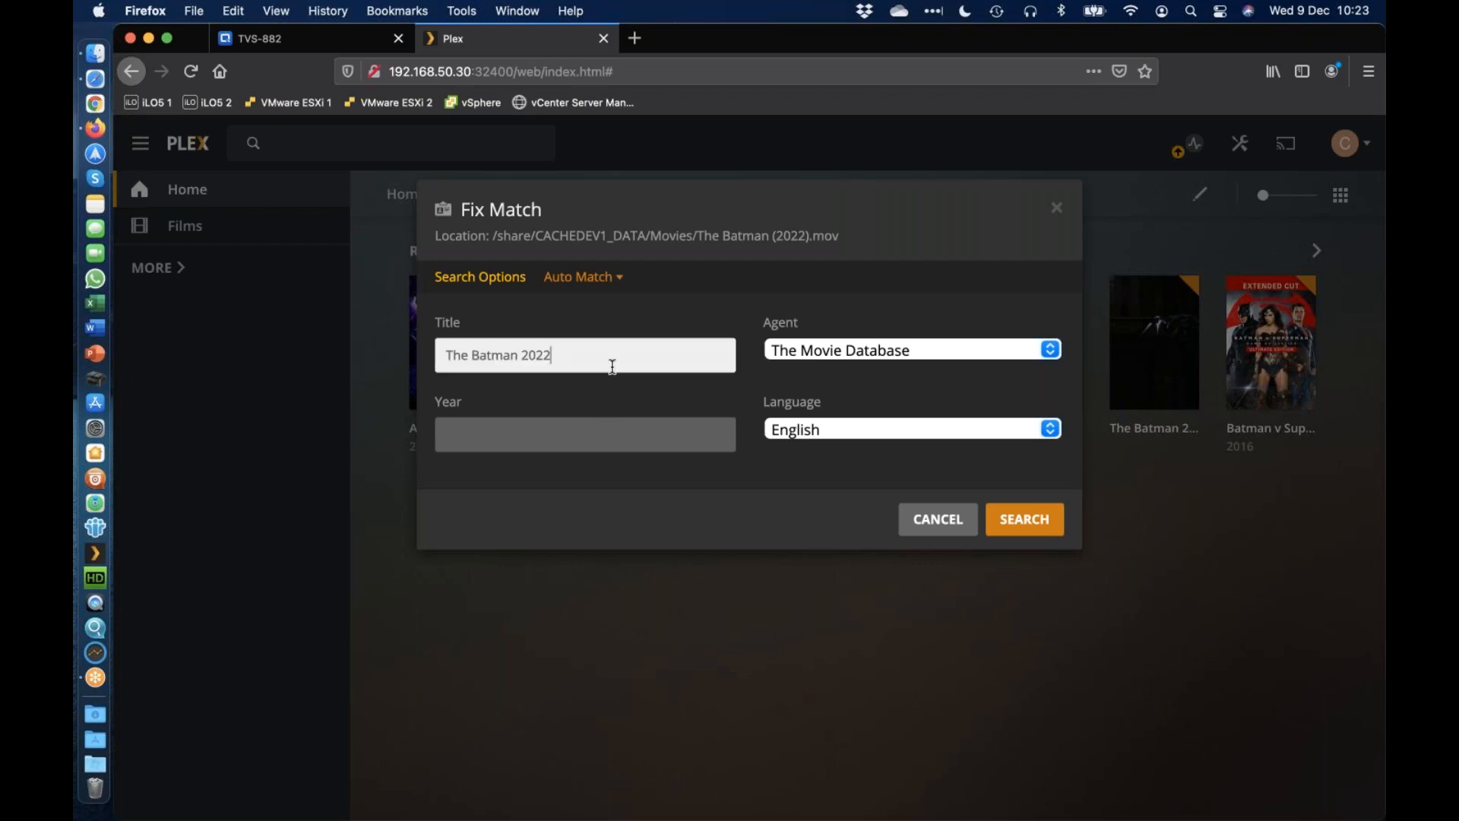
{"action": "key", "text": "BackSpace"}
{"action": "key", "text": "BackSpace"}
{"action": "key", "text": "BackSpace"}
{"action": "key", "text": "BackSpace"}
{"action": "key", "text": "BackSpace"}
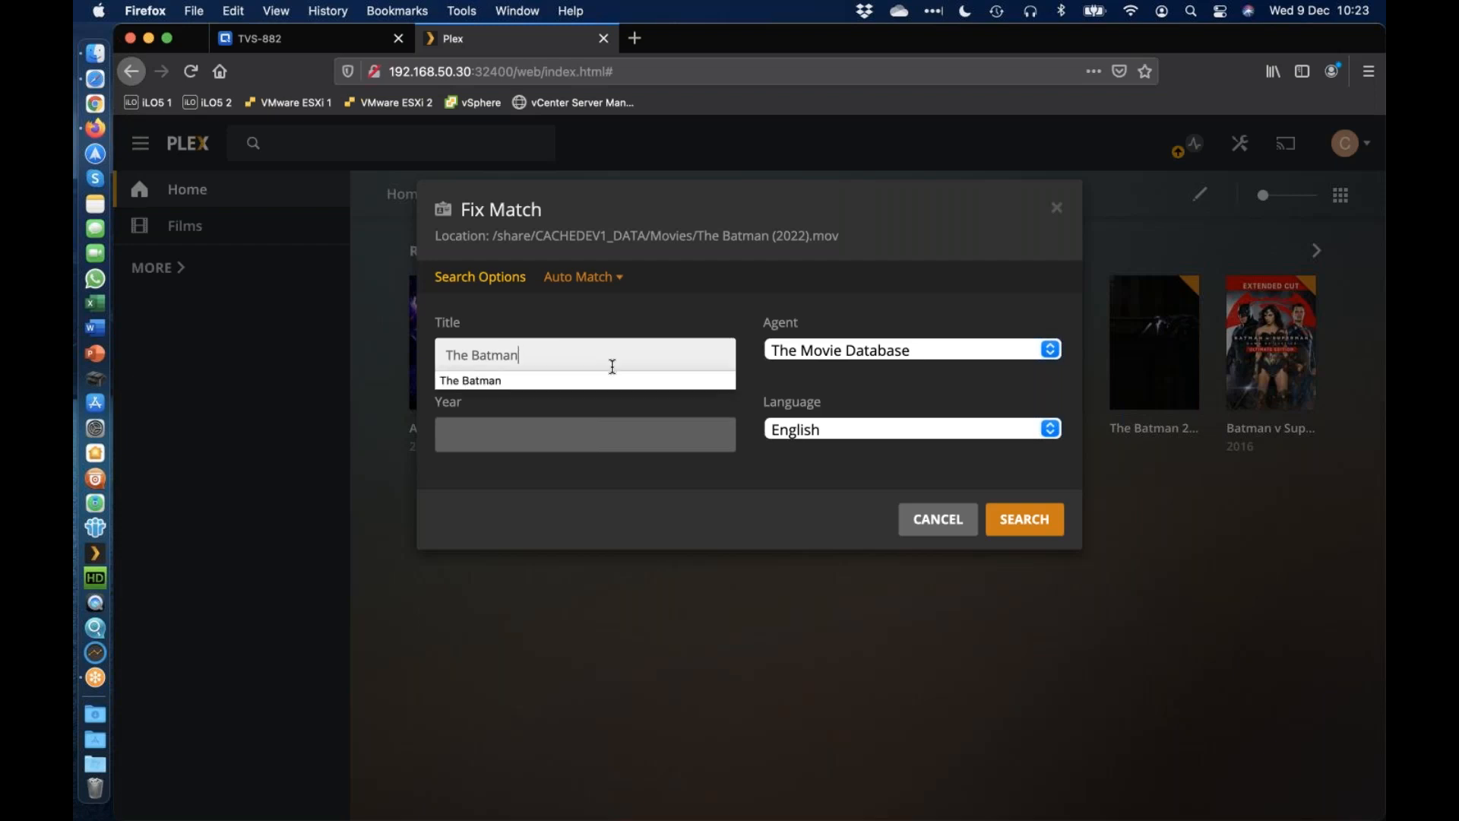
{"action": "left_click", "coordinate": [543, 434]}
{"action": "type", "text": "2022"}
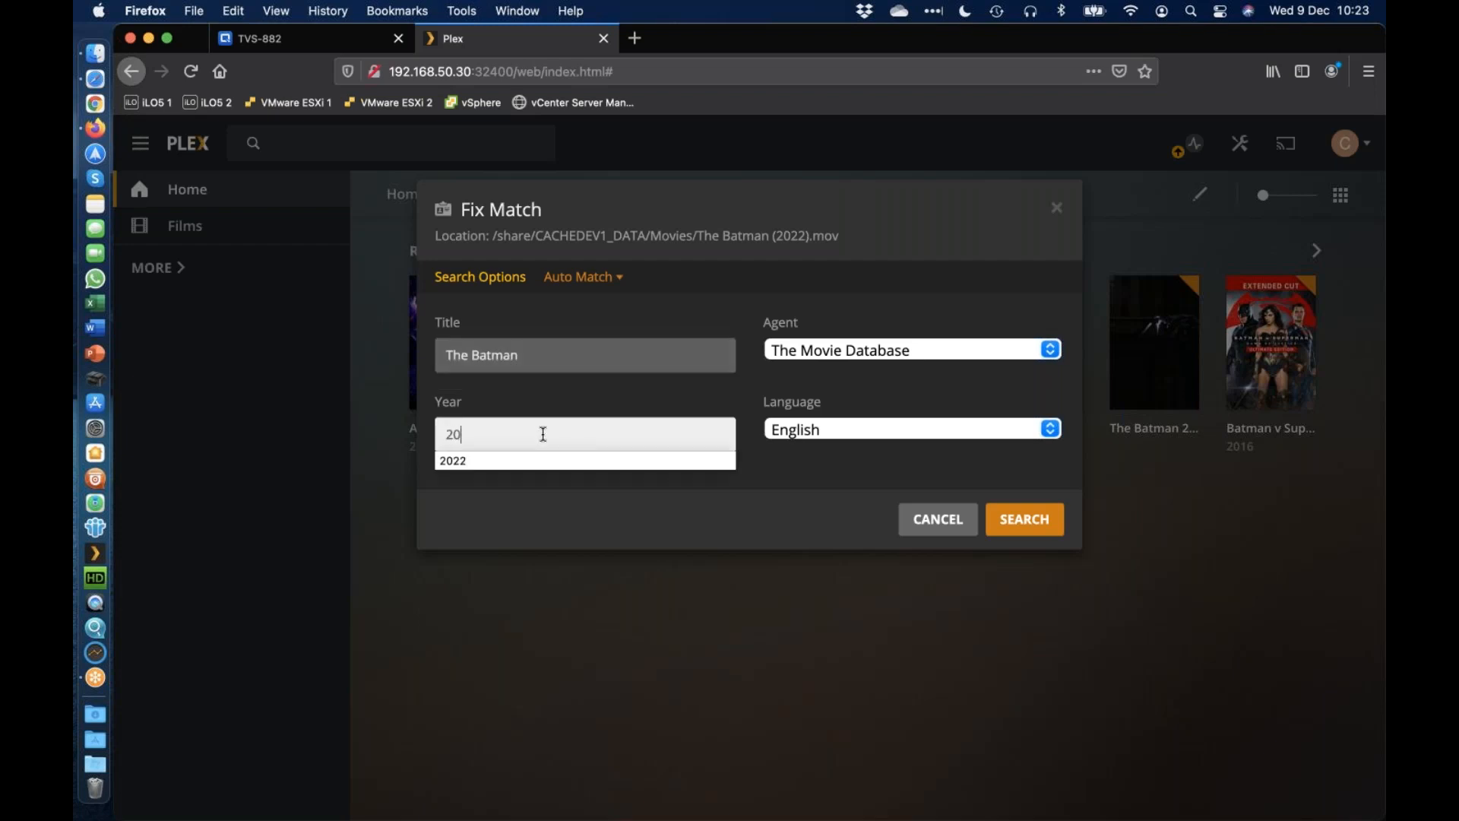
{"action": "left_click", "coordinate": [596, 389]}
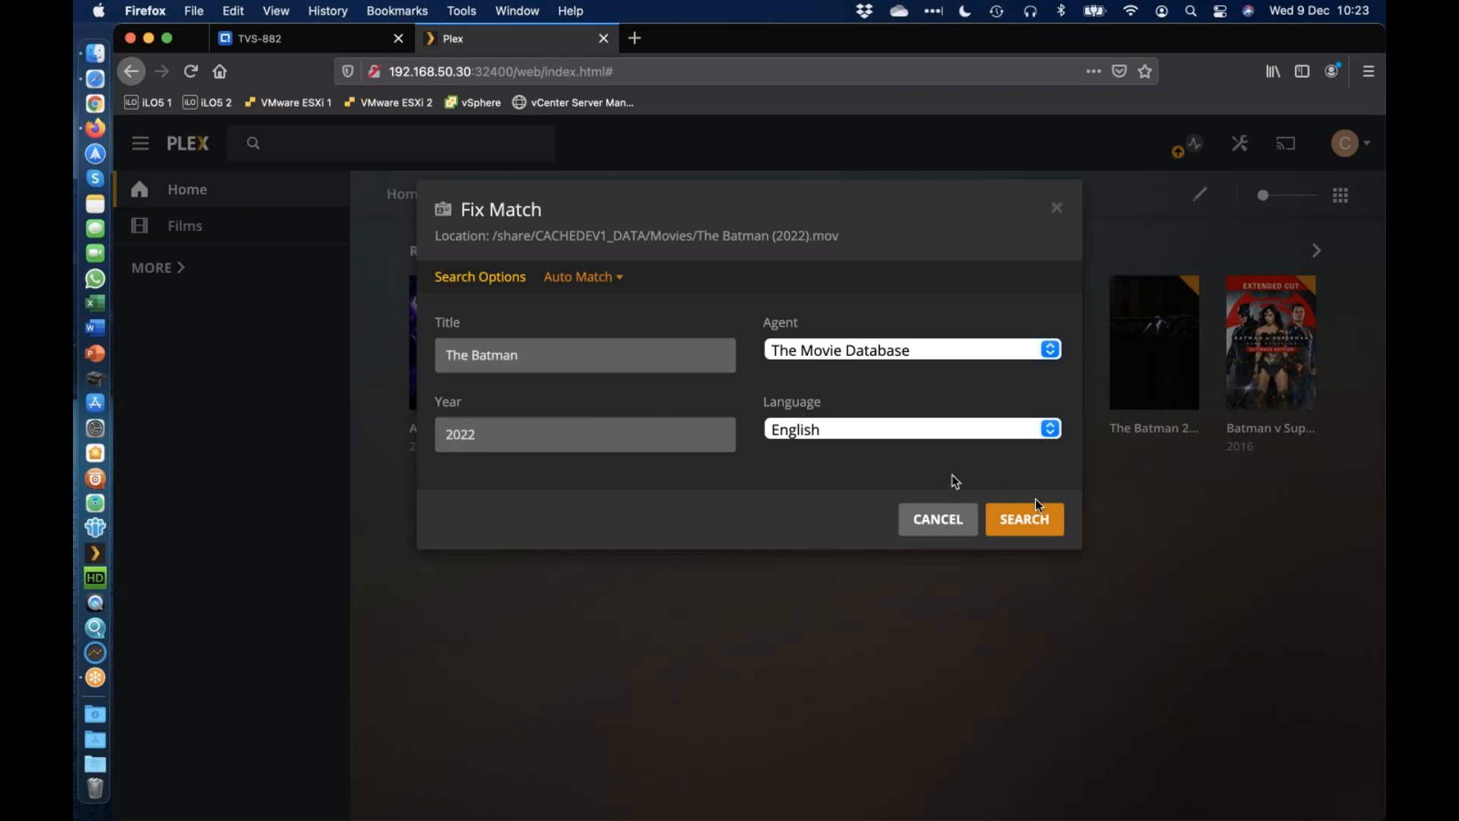
{"action": "left_click", "coordinate": [1031, 519]}
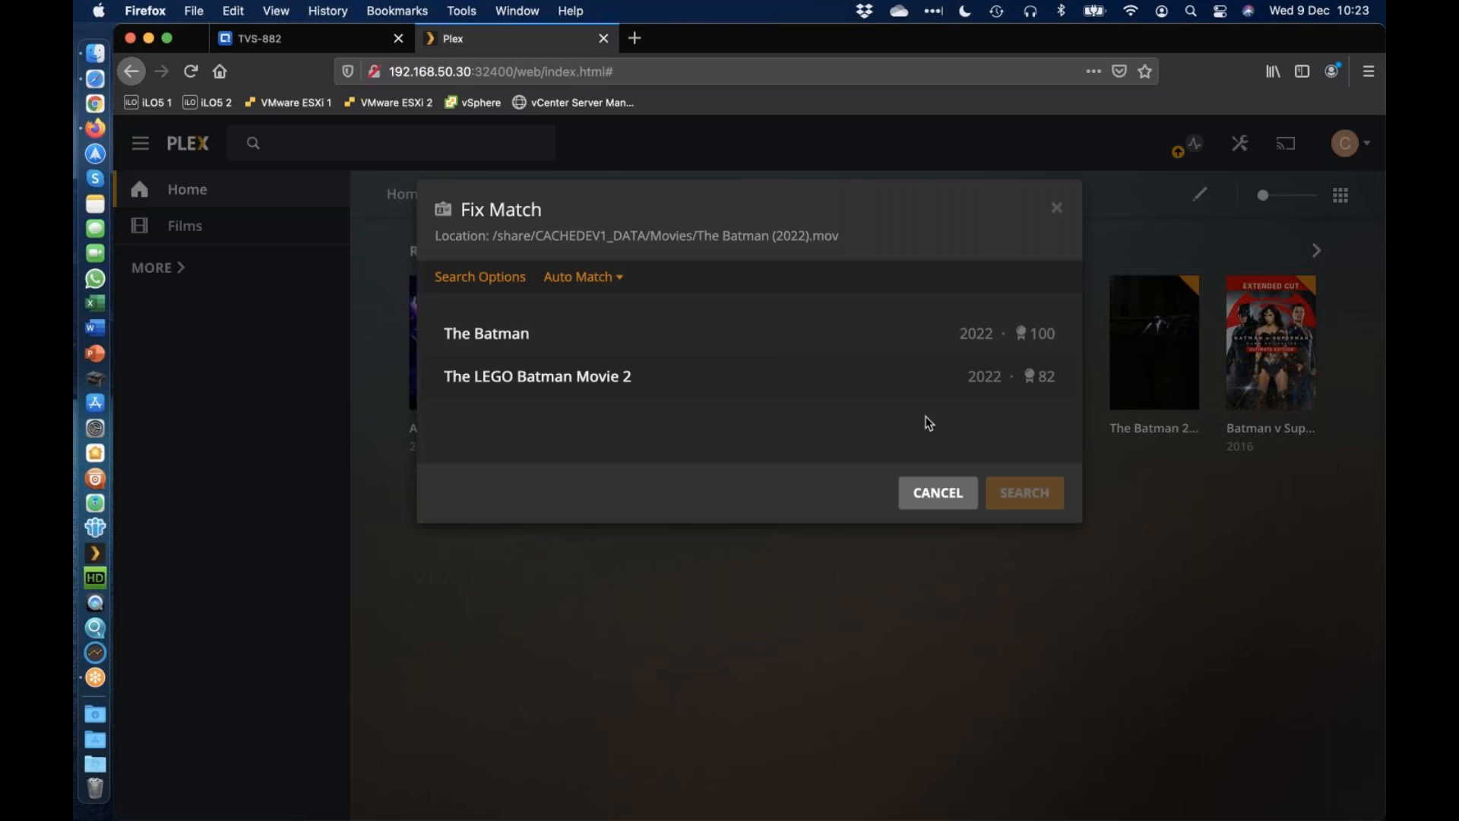
{"action": "left_click", "coordinate": [597, 336]}
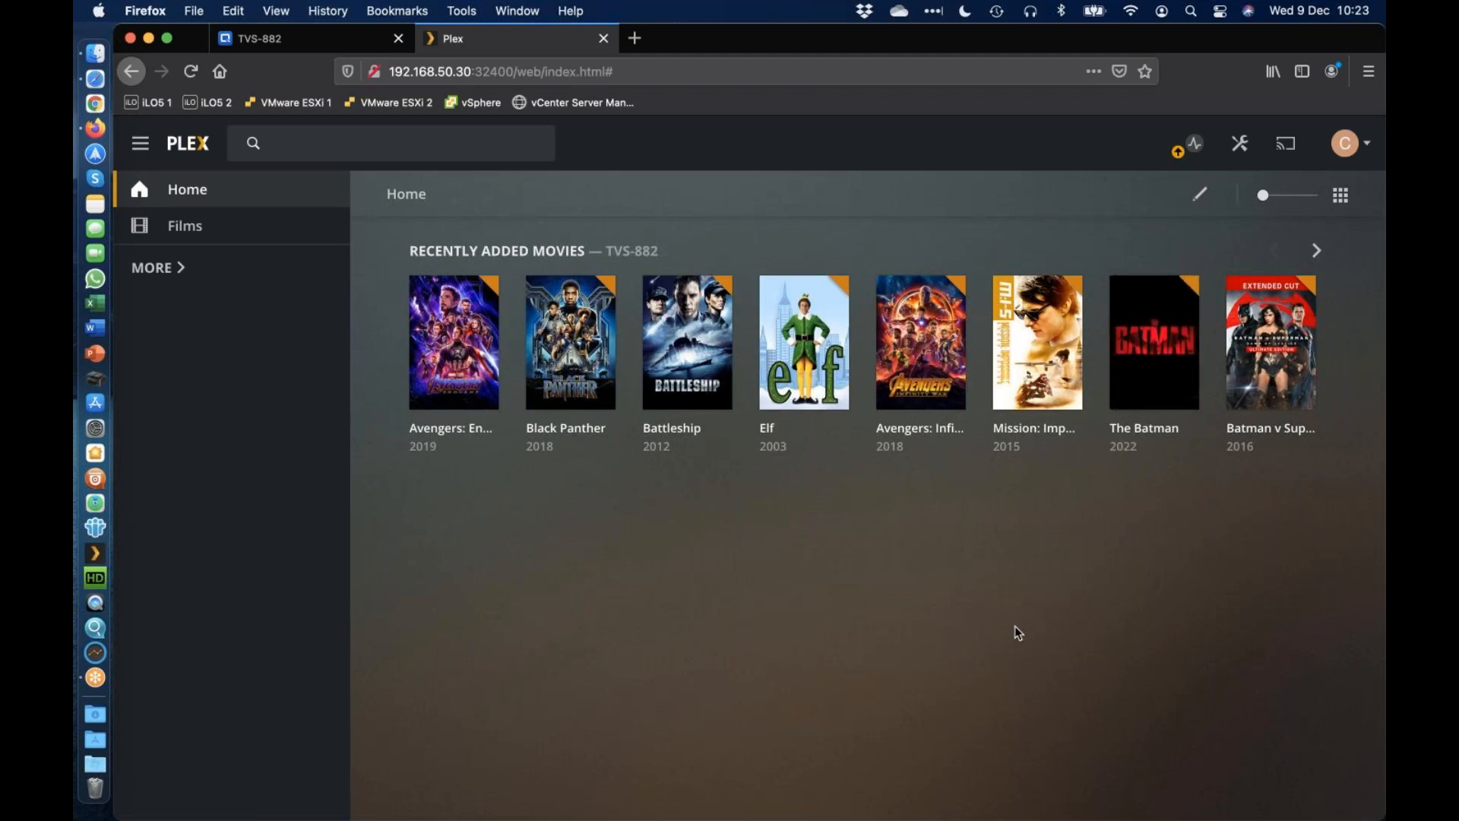
Open the Films library and display its complete movie collection
{"action": "mouse_move", "coordinate": [1127, 394]}
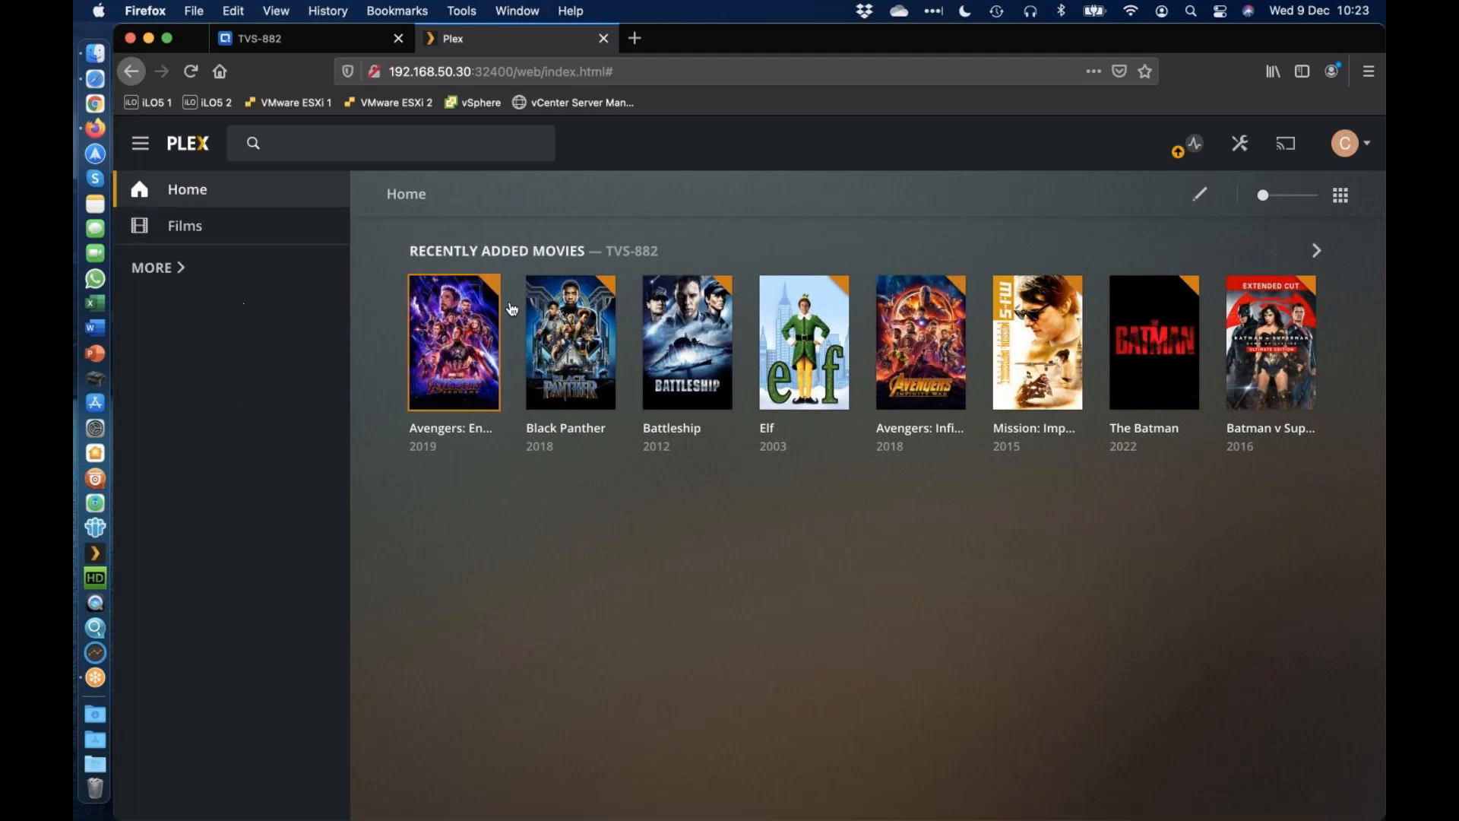
{"action": "left_click", "coordinate": [225, 224]}
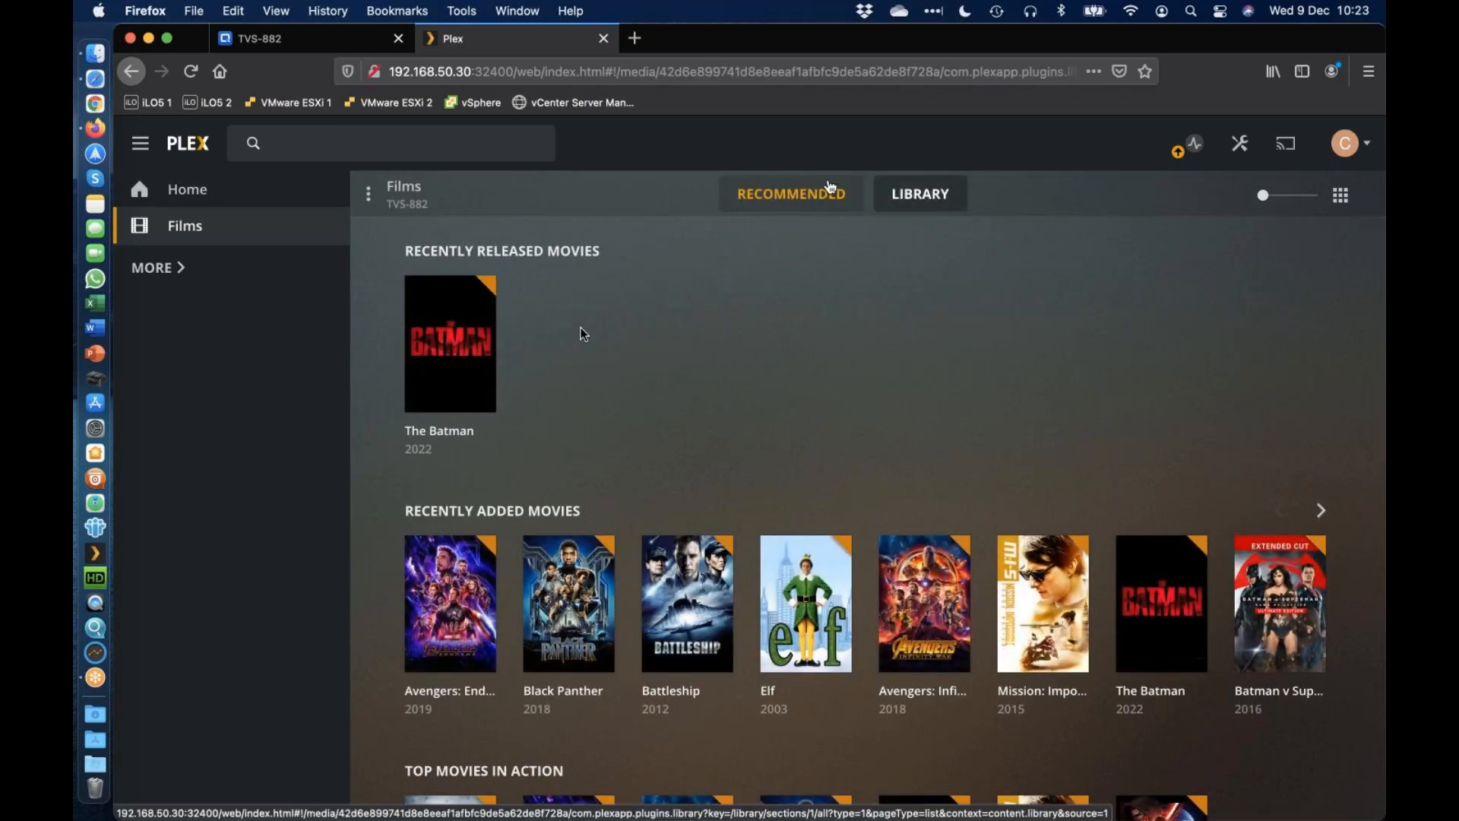
{"action": "left_click", "coordinate": [915, 196]}
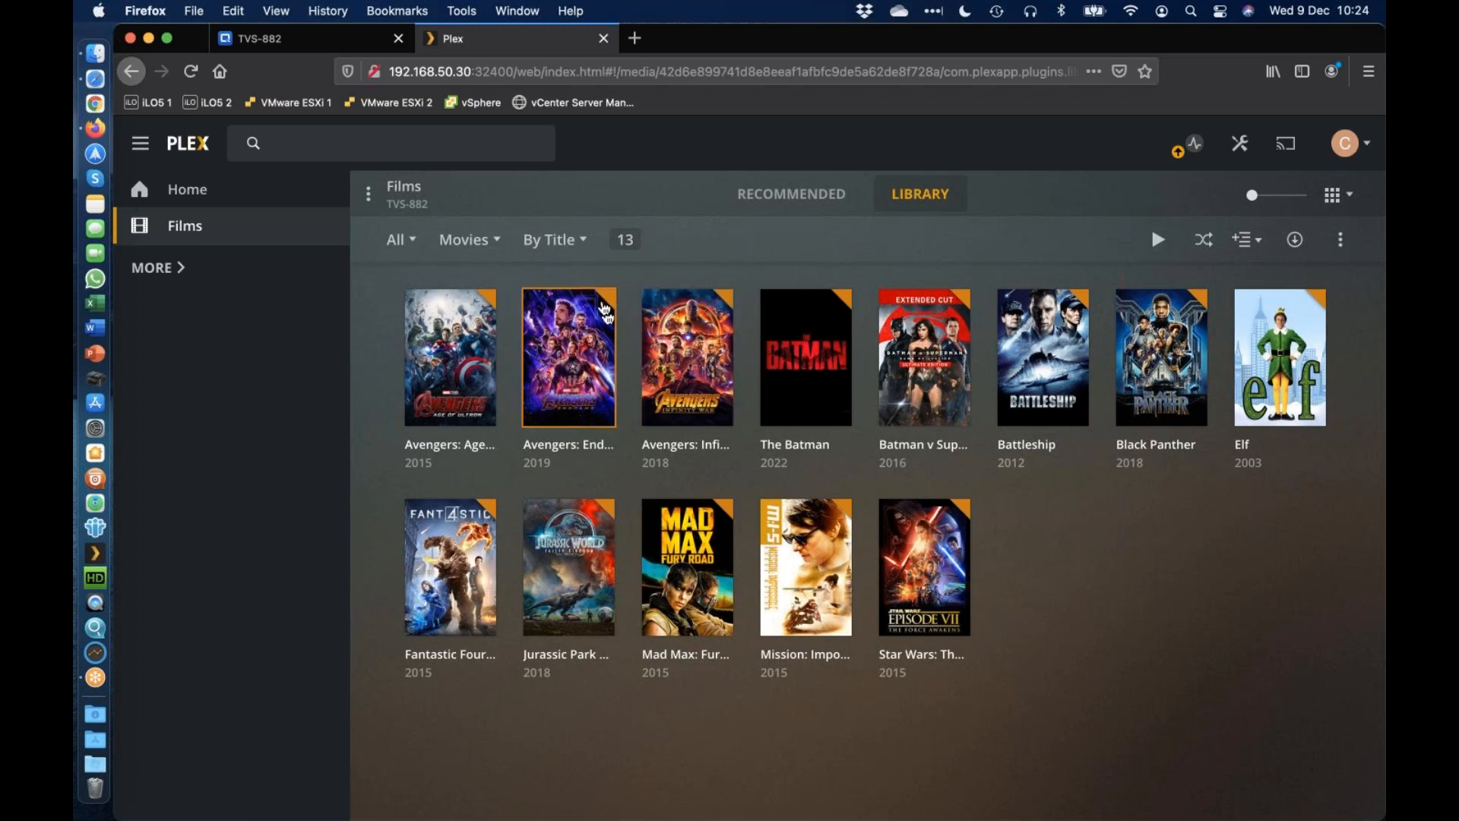
Mark Avengers: Endgame as played in the Films library
{"action": "mouse_move", "coordinate": [602, 413]}
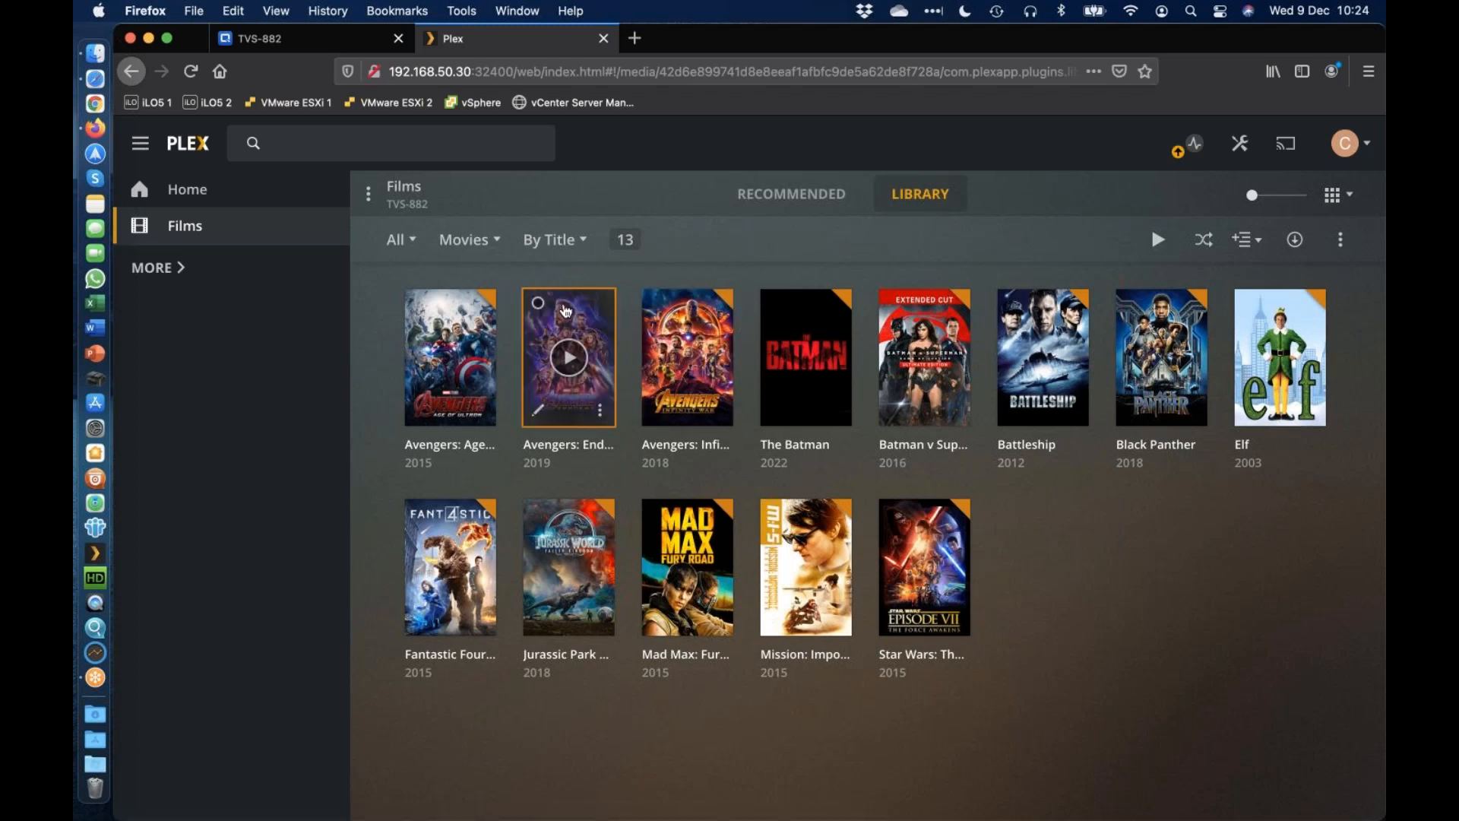
{"action": "left_click", "coordinate": [600, 410]}
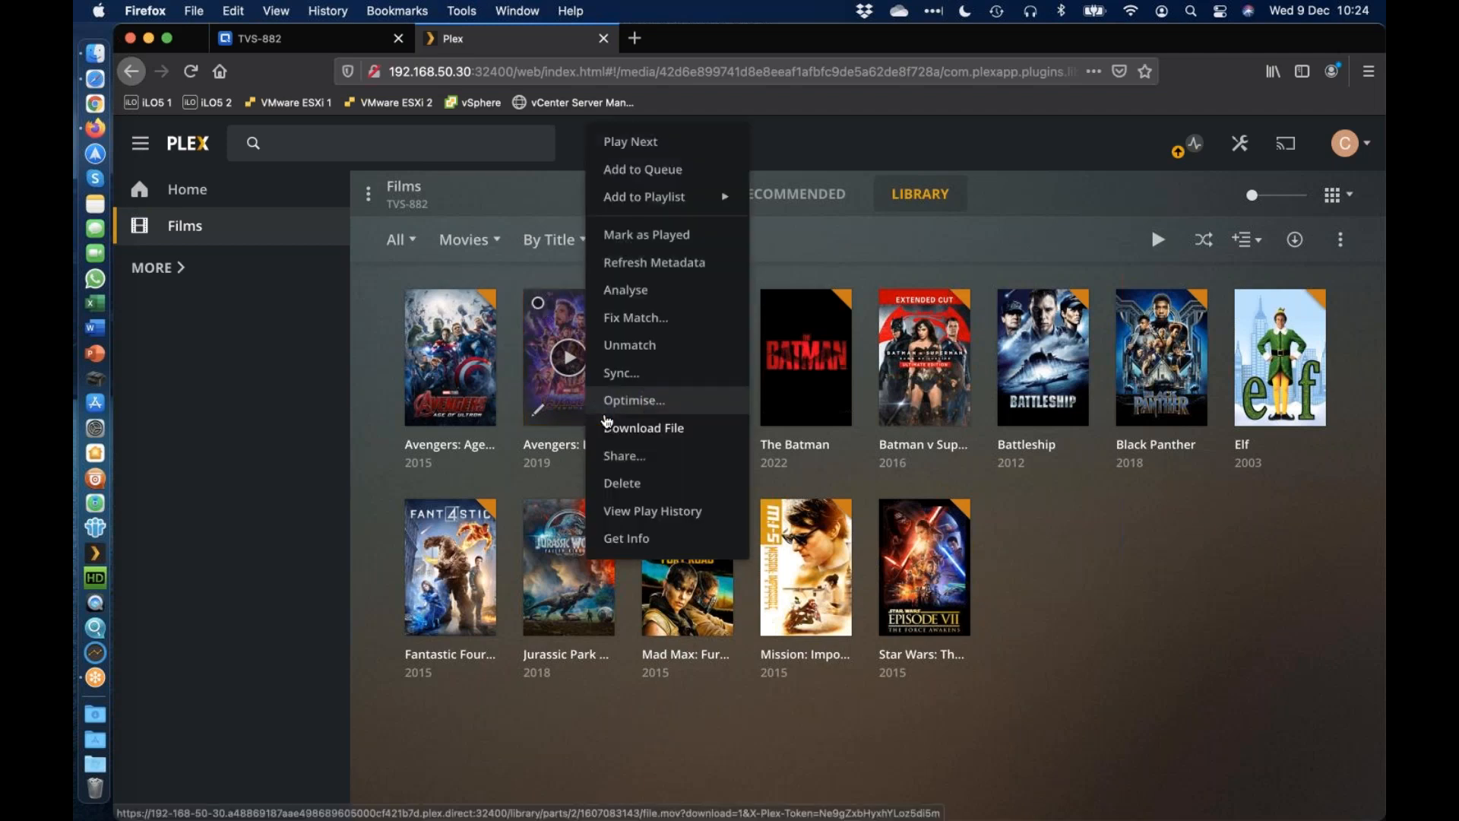
{"action": "left_click", "coordinate": [672, 235]}
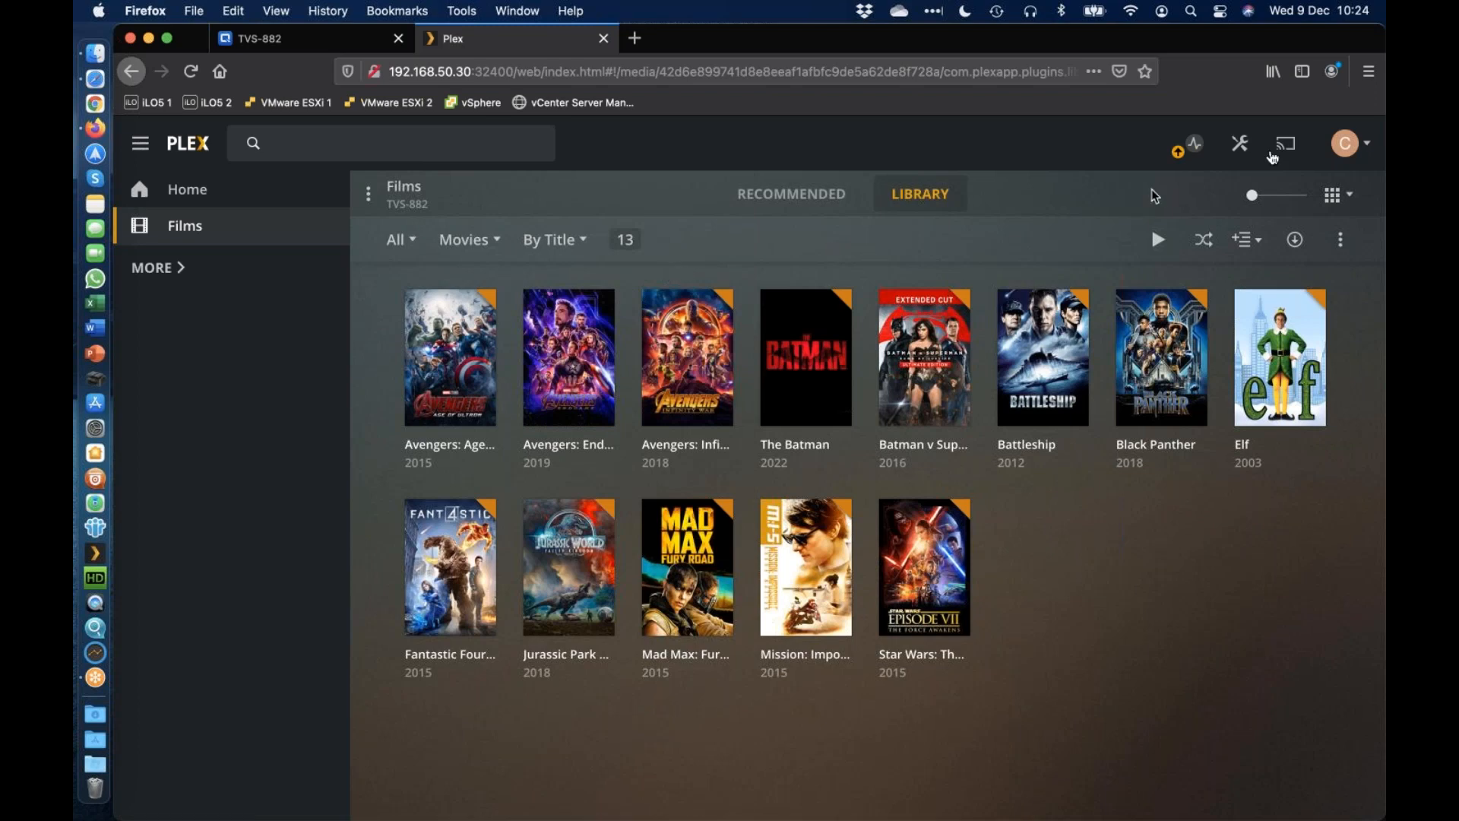
Start the Live TV & DVR setup from the server settings with the HDHomeRun CONNECT DUO tuner selected
{"action": "left_click", "coordinate": [1249, 146]}
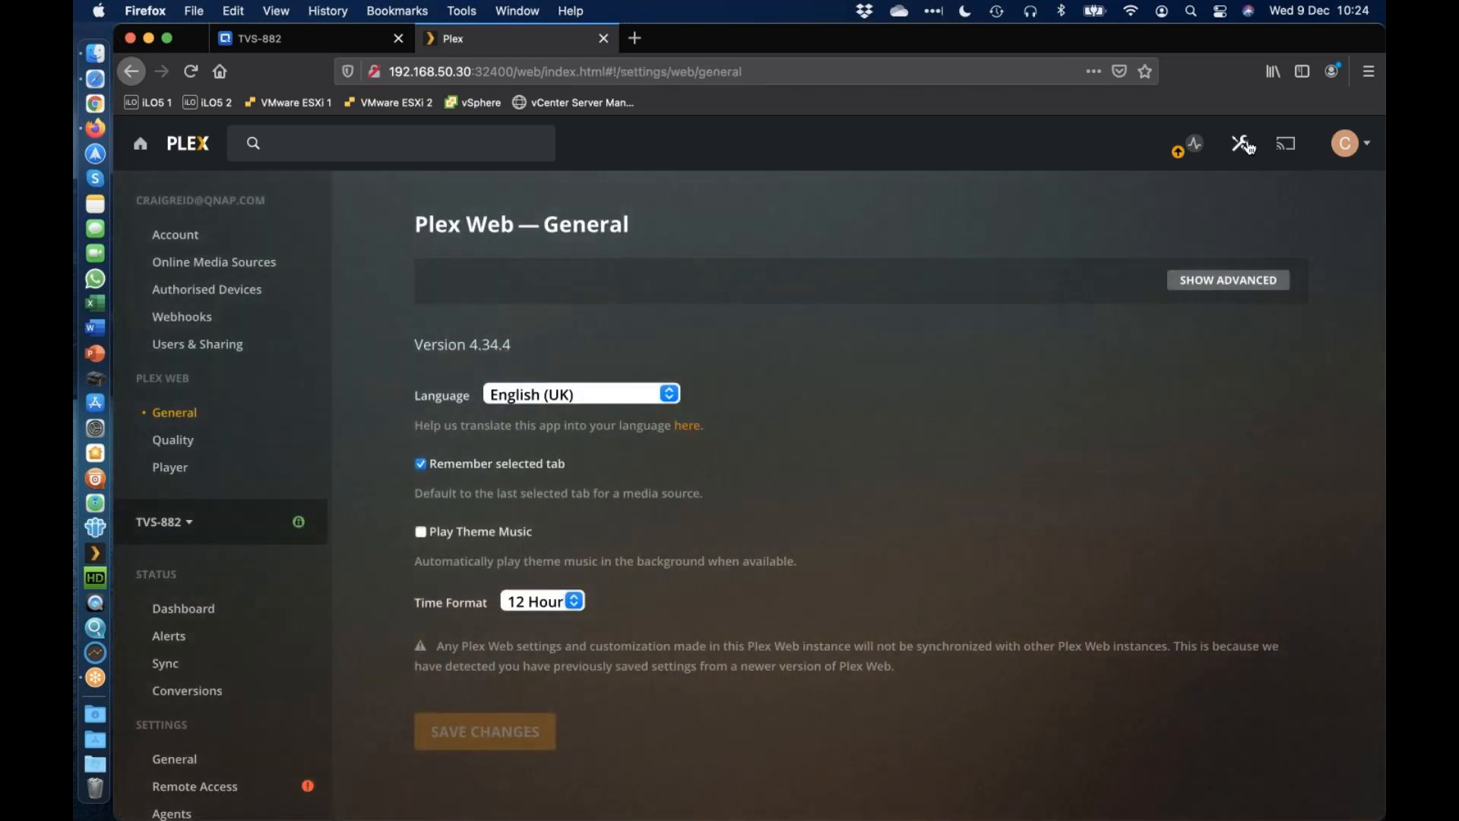
{"action": "scroll", "coordinate": [251, 479], "scroll_direction": "down", "scroll_amount": 2}
{"action": "scroll", "coordinate": [251, 479], "scroll_direction": "down", "scroll_amount": 10}
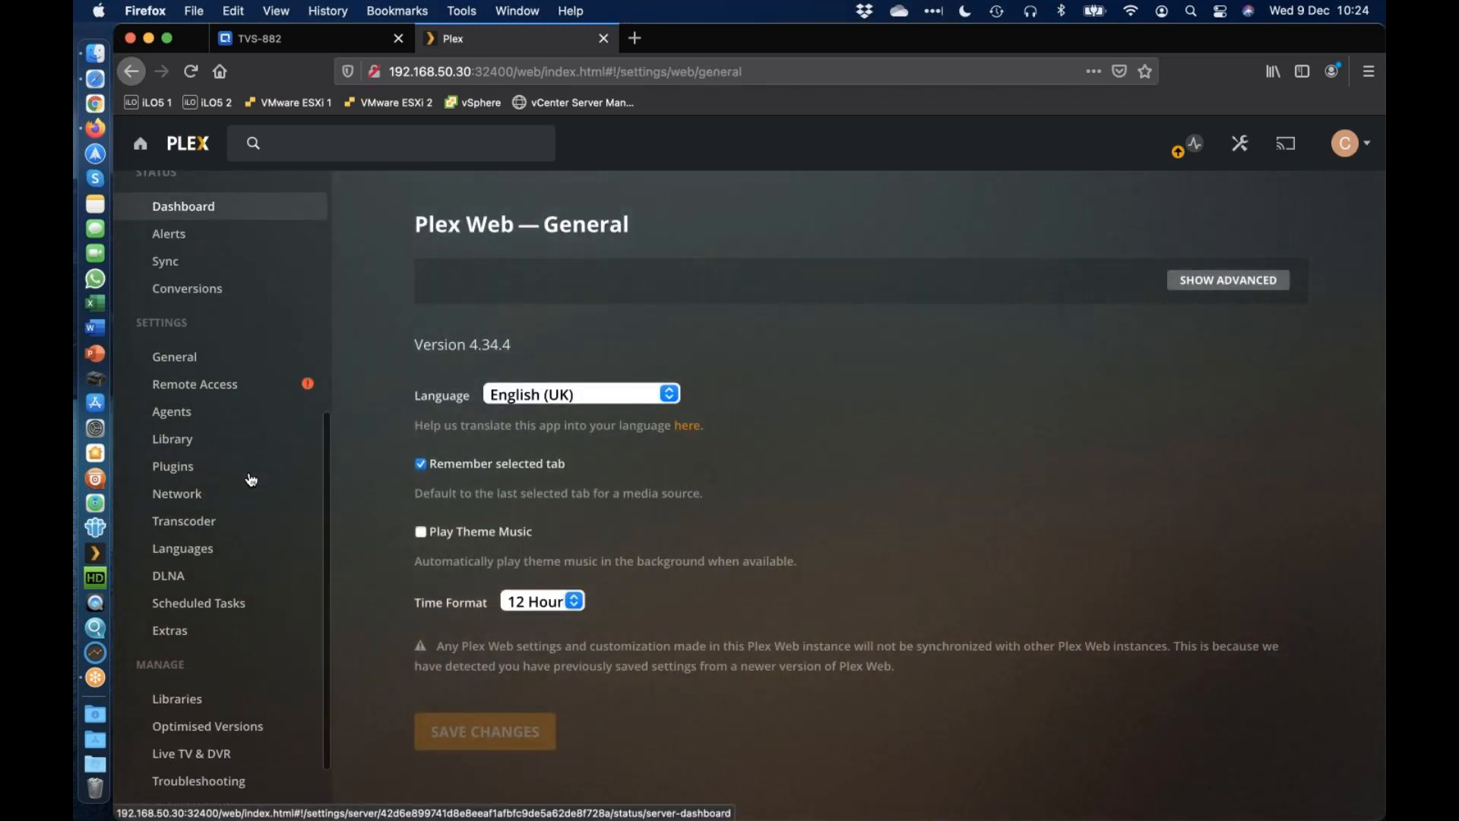
{"action": "left_click", "coordinate": [243, 679]}
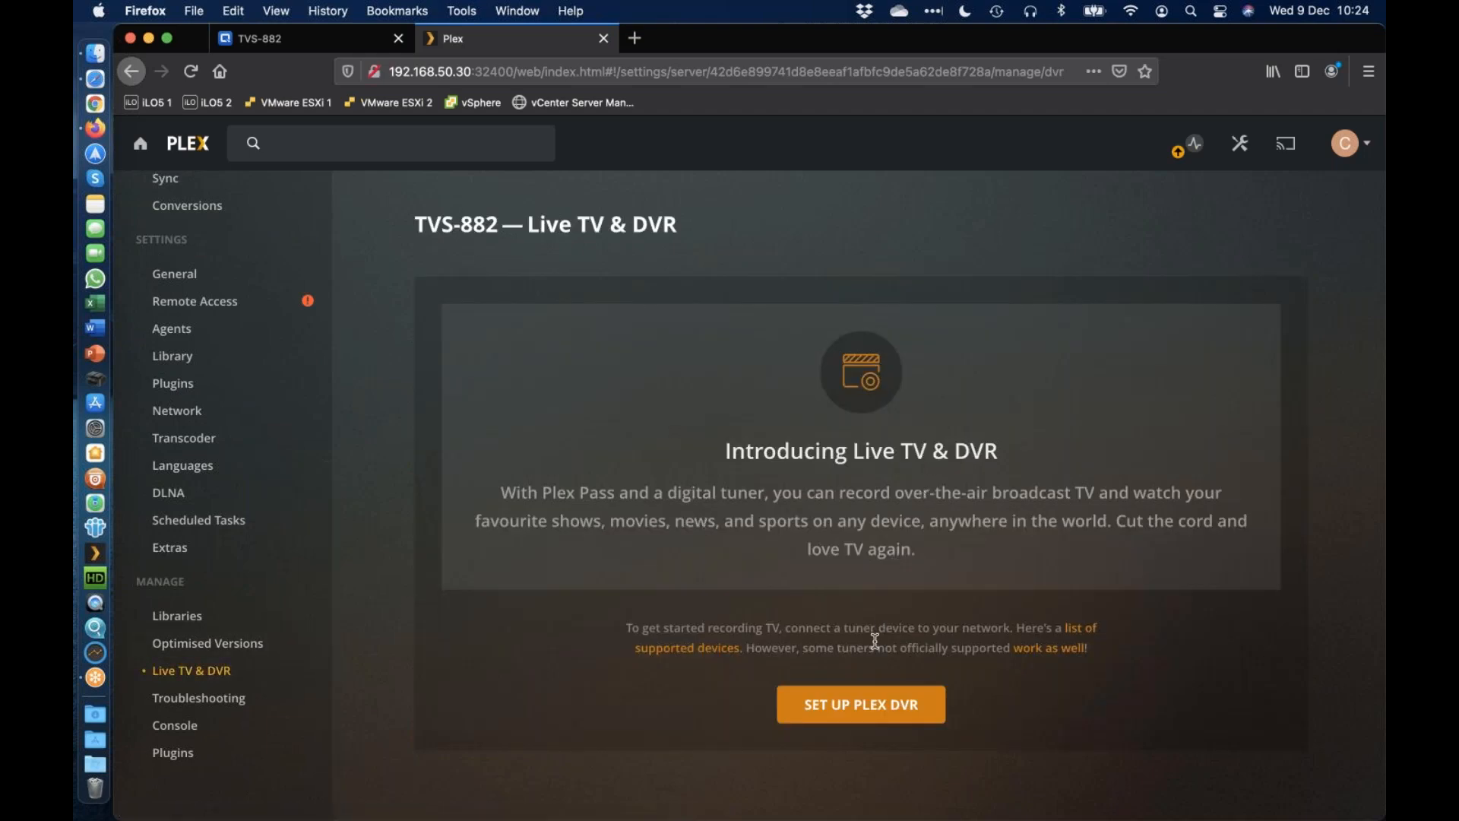
{"action": "left_click", "coordinate": [871, 713]}
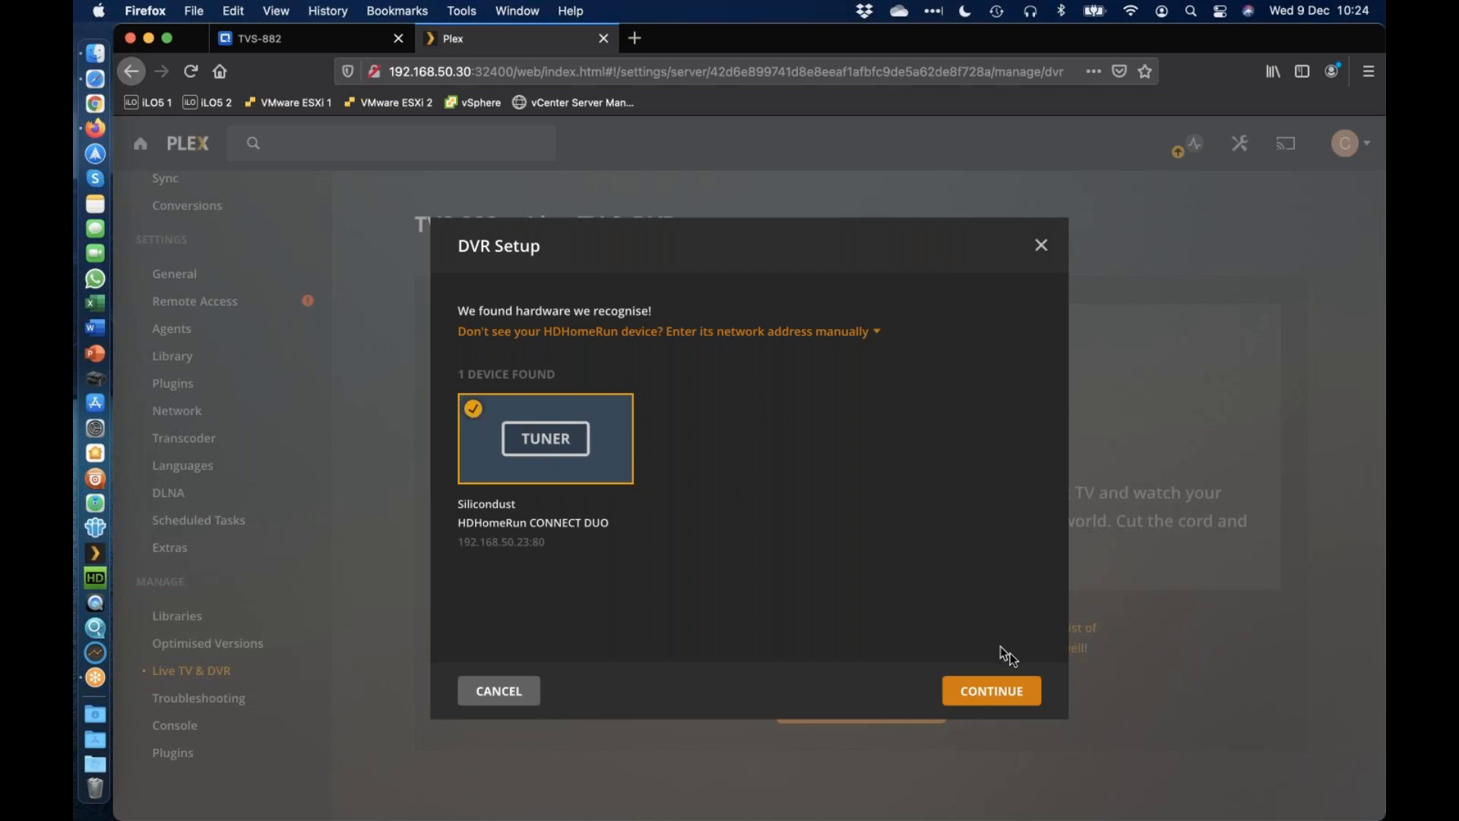
{"action": "left_click", "coordinate": [1008, 696]}
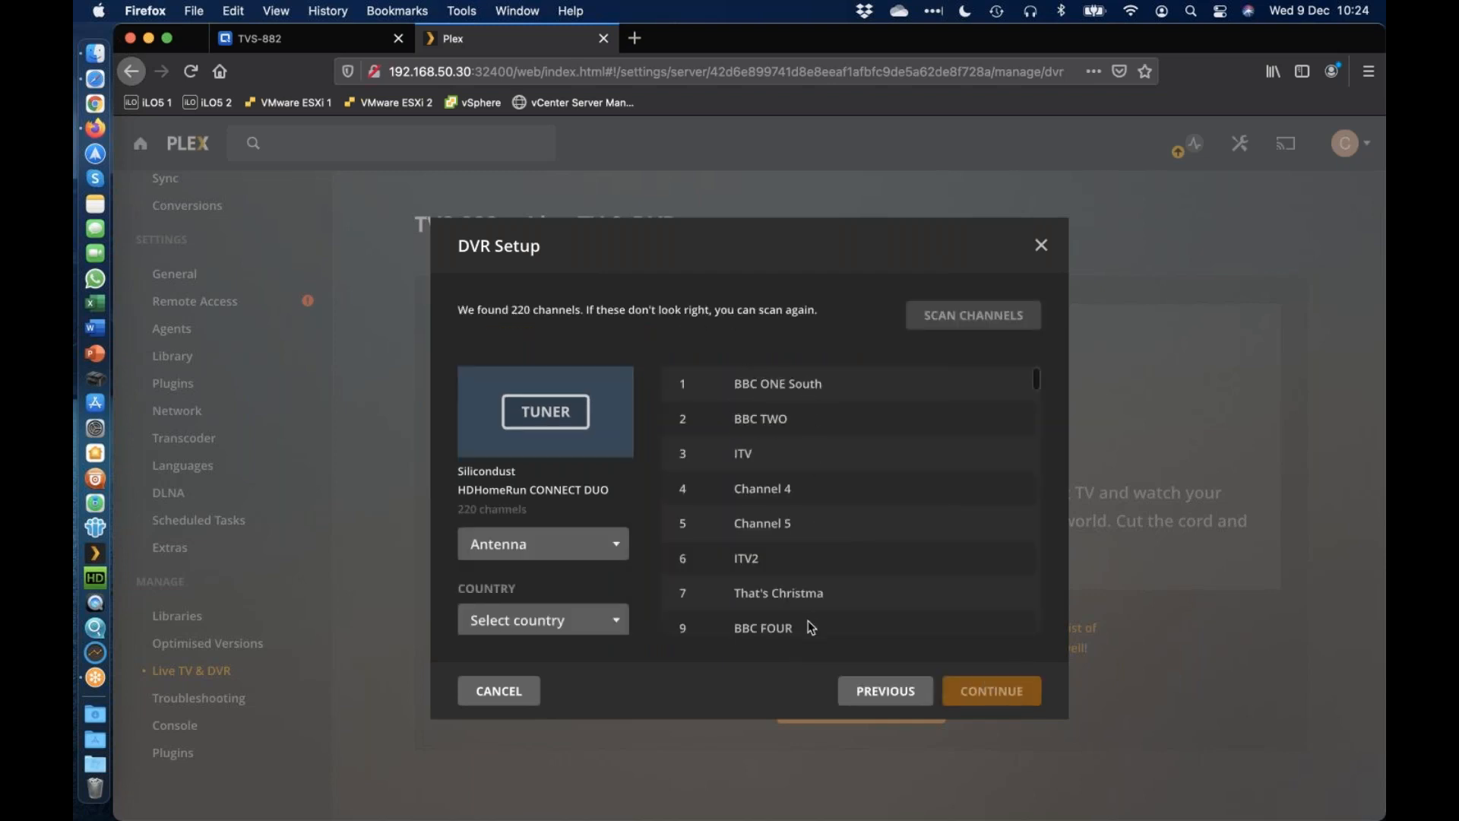
Set the DVR country to United Kingdom and enter the local postcode for an English programme guide
{"action": "left_click", "coordinate": [562, 635]}
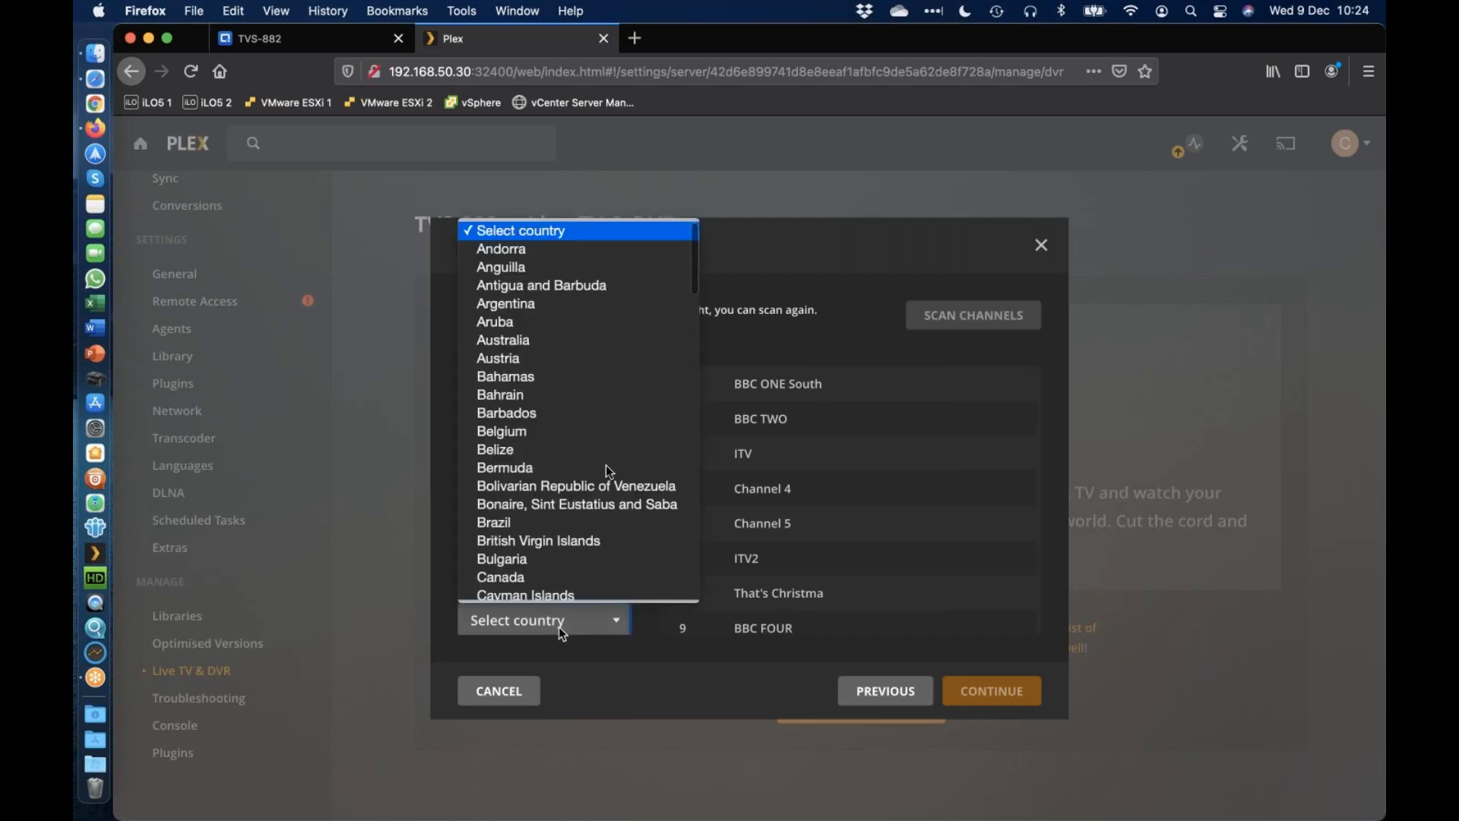
{"action": "scroll", "coordinate": [606, 468], "scroll_direction": "down", "scroll_amount": 20}
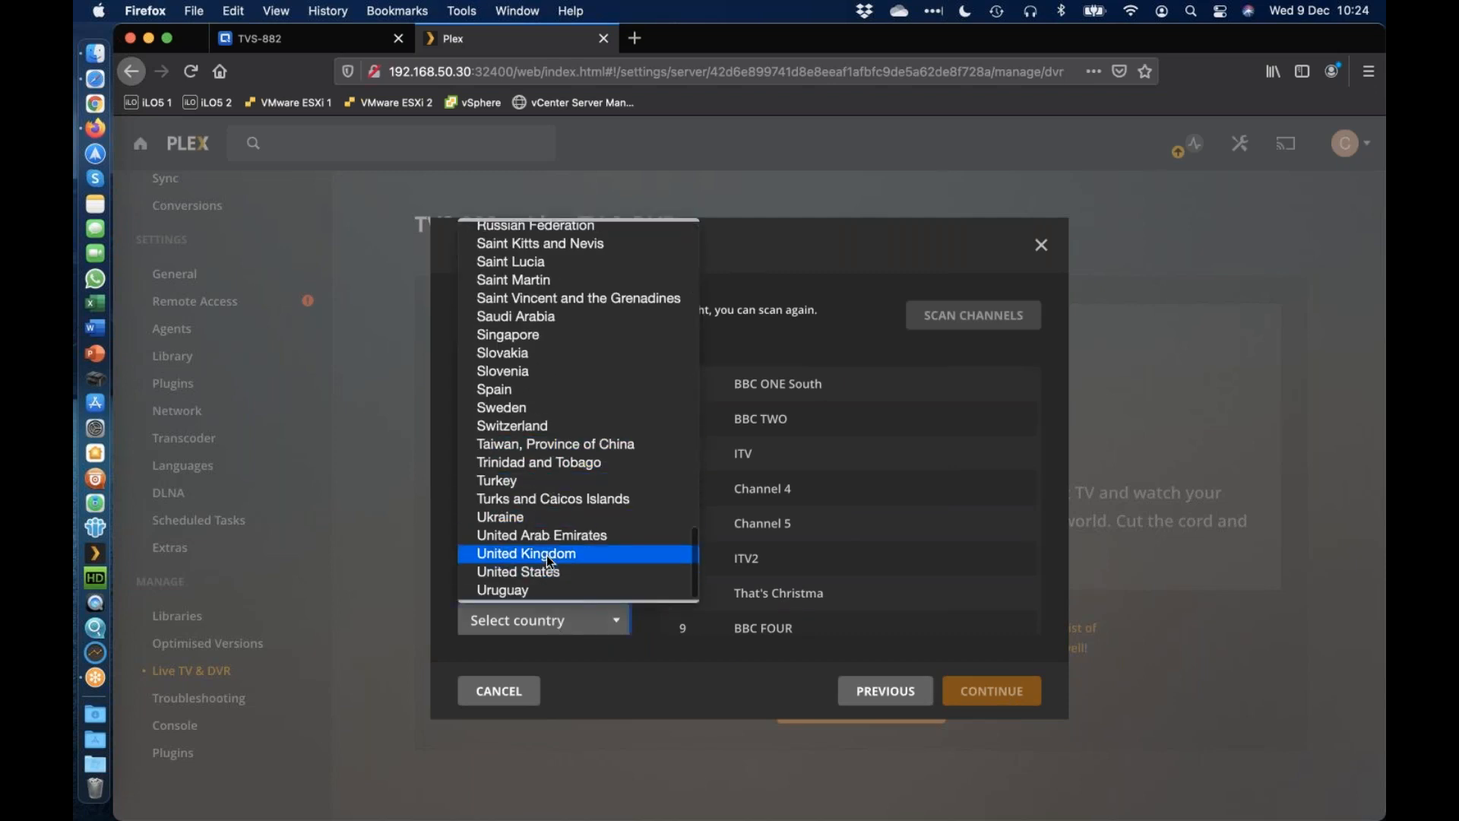
{"action": "left_click", "coordinate": [532, 554]}
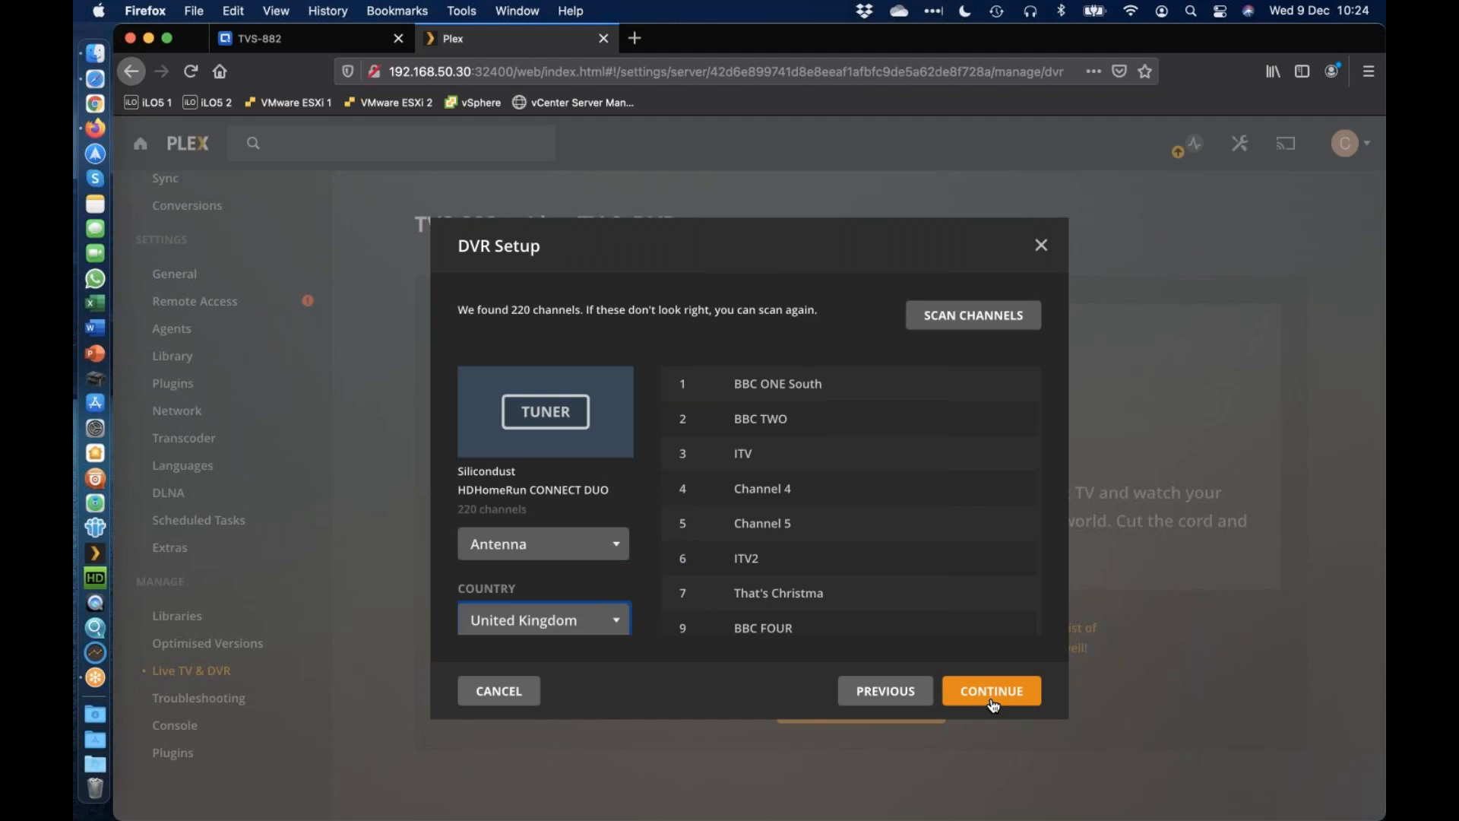
{"action": "left_click", "coordinate": [993, 703]}
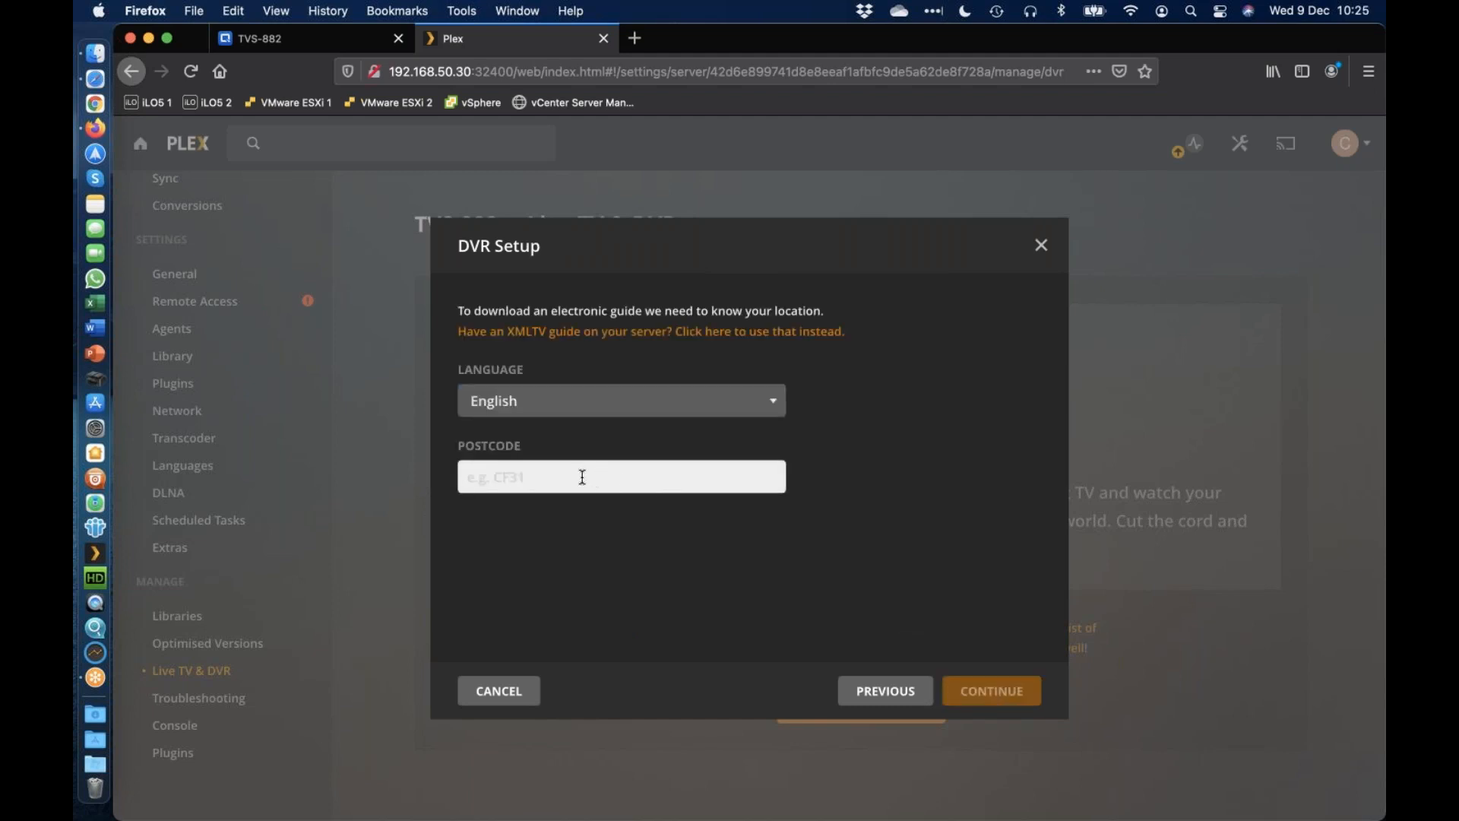
{"action": "type", "text": "GU47"}
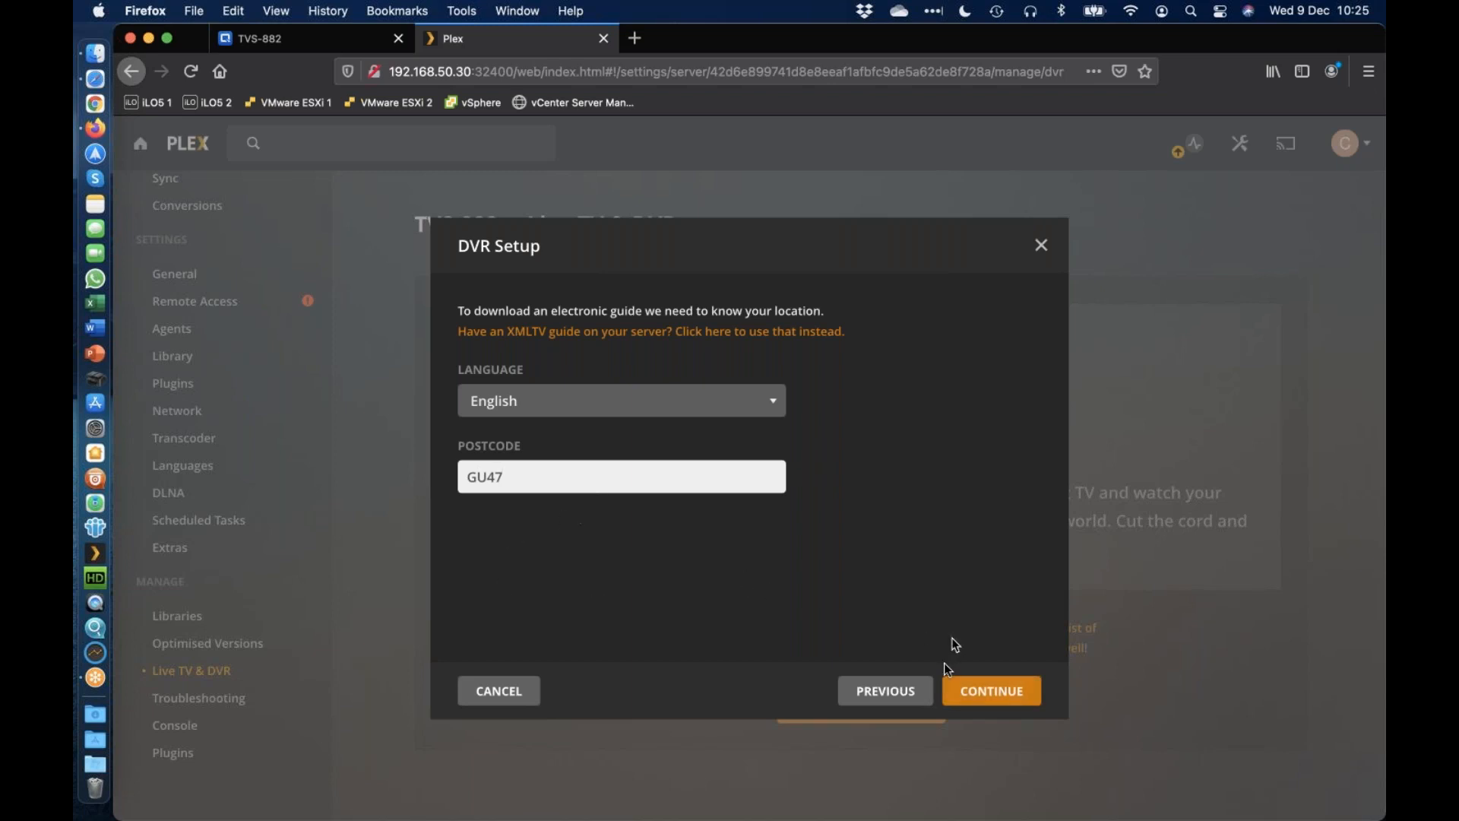
{"action": "left_click", "coordinate": [989, 703]}
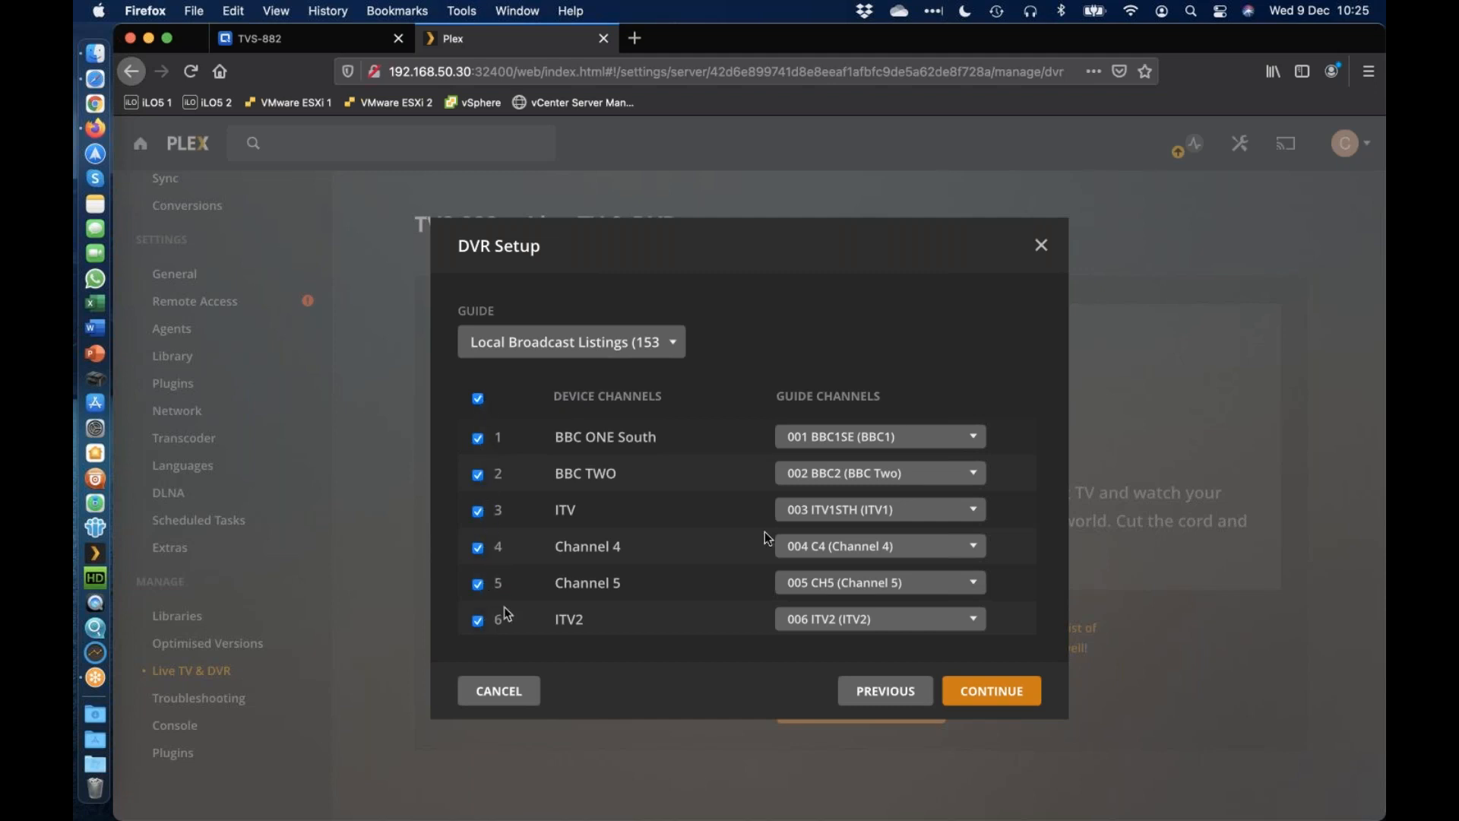
Check the guide channels offered for BBC ONE South and complete the DVR setup with the suggested channel mapping
{"action": "left_click", "coordinate": [933, 437]}
{"action": "scroll", "coordinate": [941, 479], "scroll_direction": "down", "scroll_amount": 10}
{"action": "scroll", "coordinate": [942, 484], "scroll_direction": "down", "scroll_amount": 20}
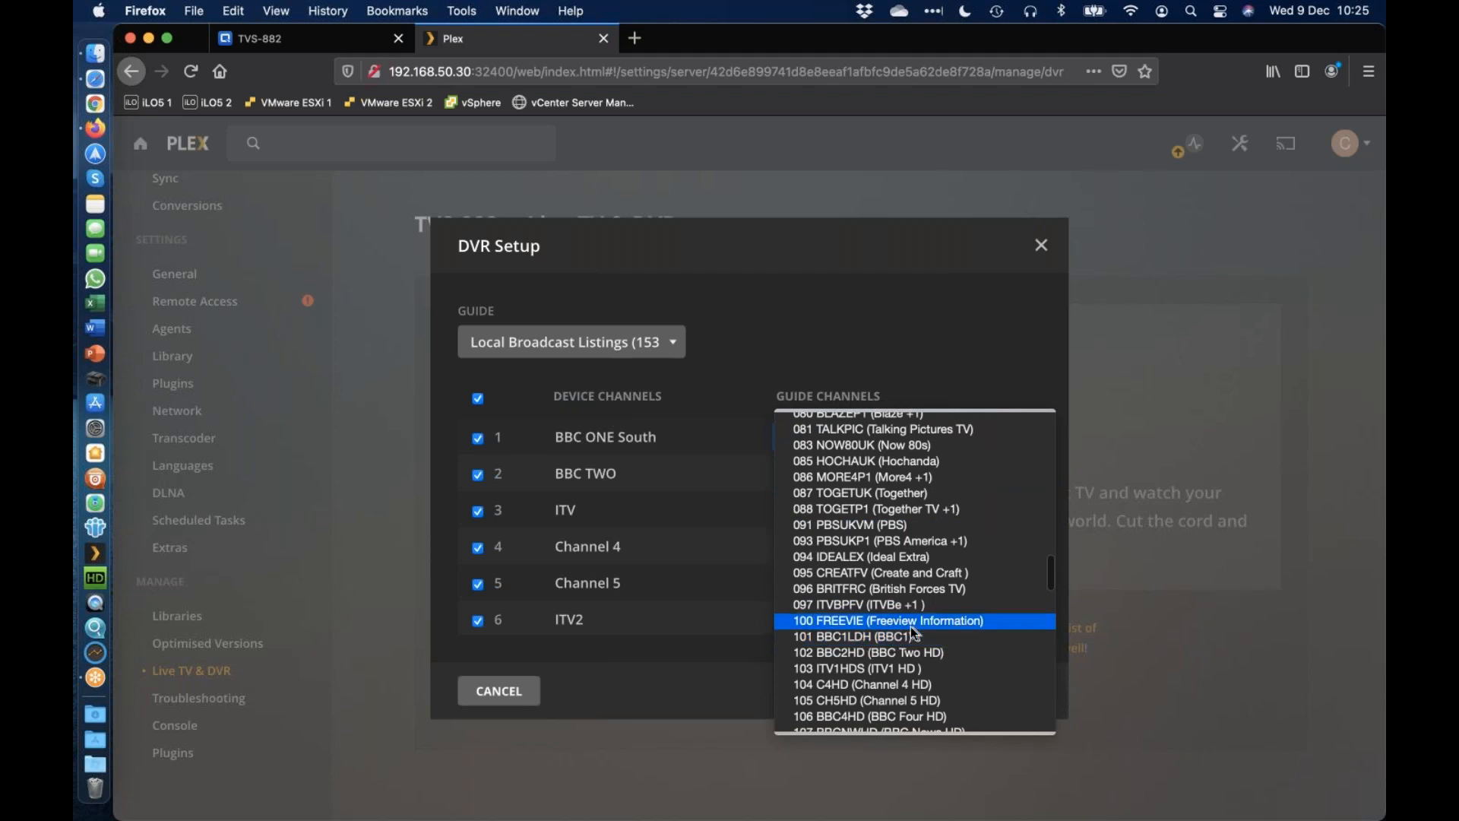
{"action": "left_click", "coordinate": [928, 293]}
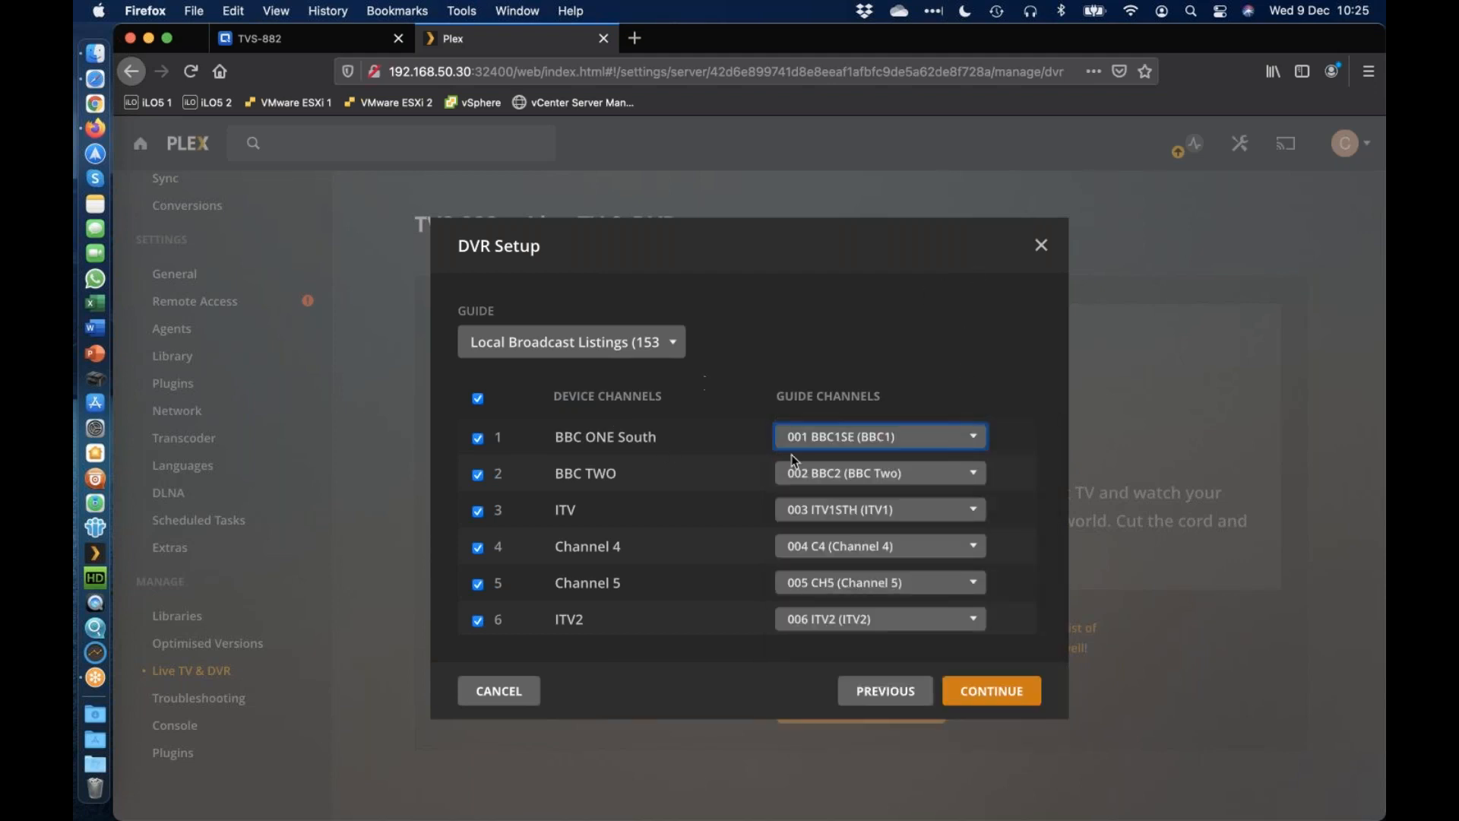
{"action": "left_click", "coordinate": [999, 693]}
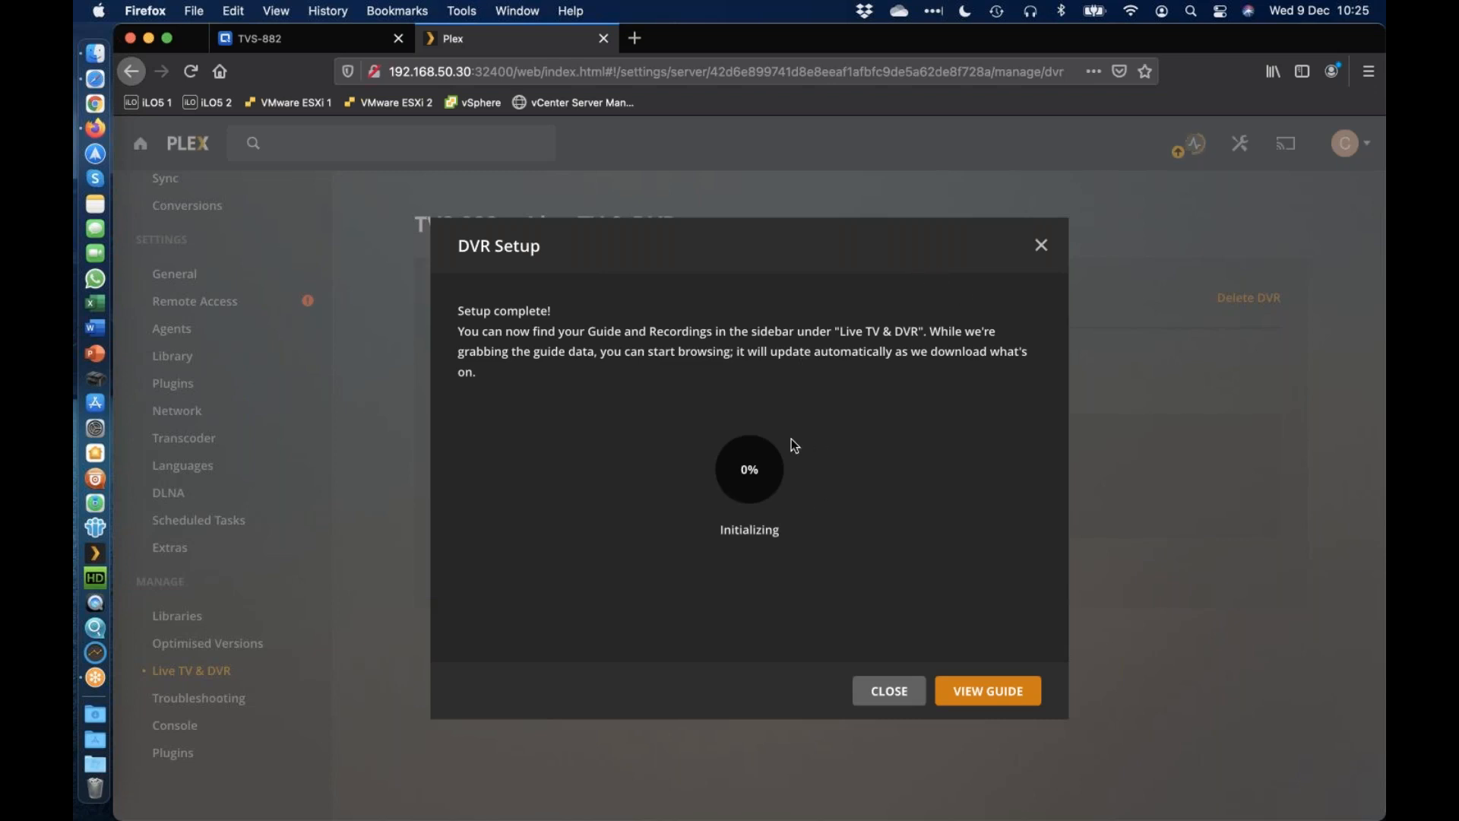
{"action": "left_click", "coordinate": [1041, 247]}
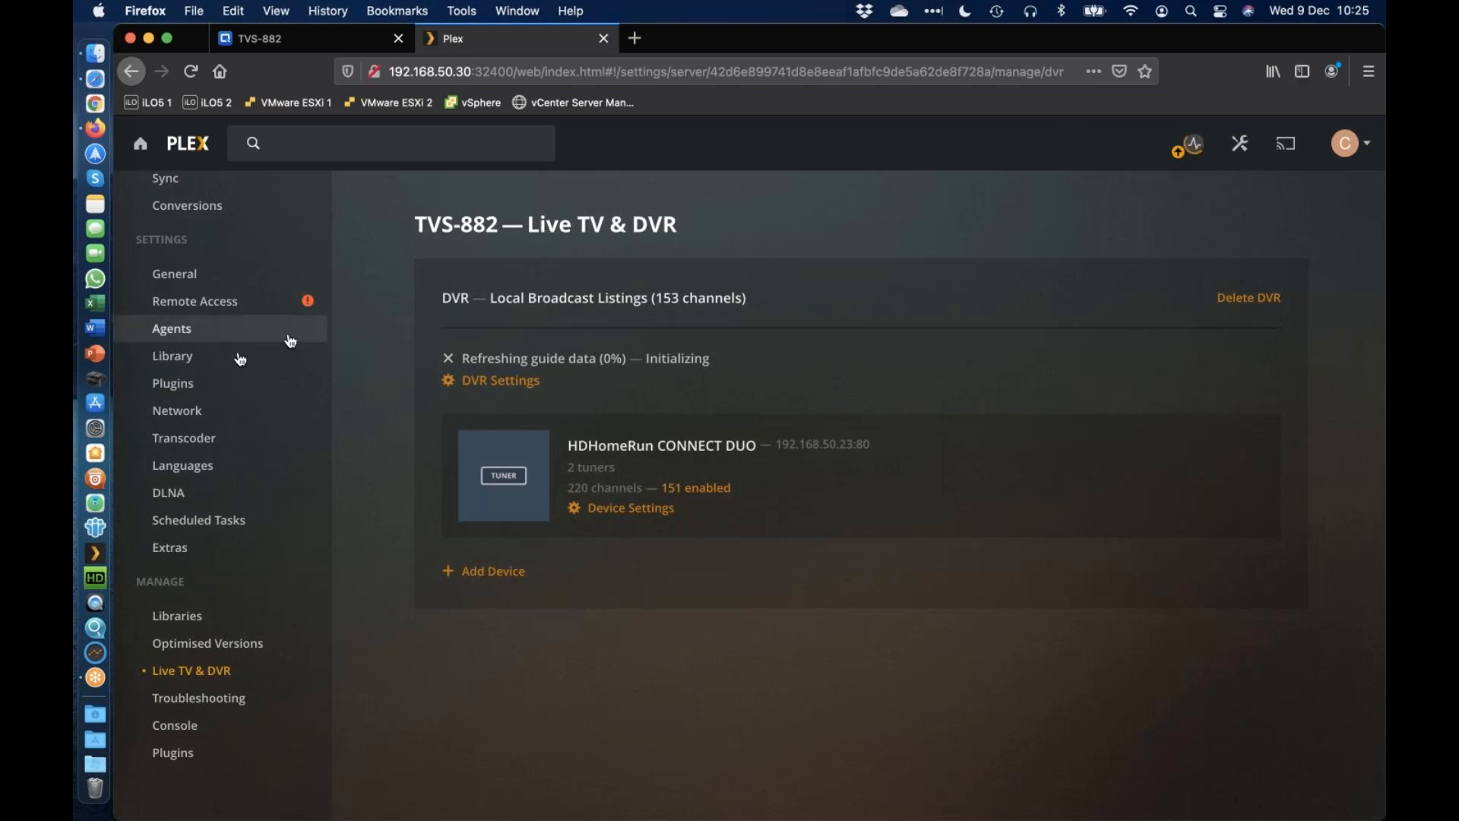
Leave the settings, return to the Films library and open the details of Avengers: Endgame for editing
{"action": "scroll", "coordinate": [240, 359], "scroll_direction": "up", "scroll_amount": 3}
{"action": "scroll", "coordinate": [240, 359], "scroll_direction": "up", "scroll_amount": 5}
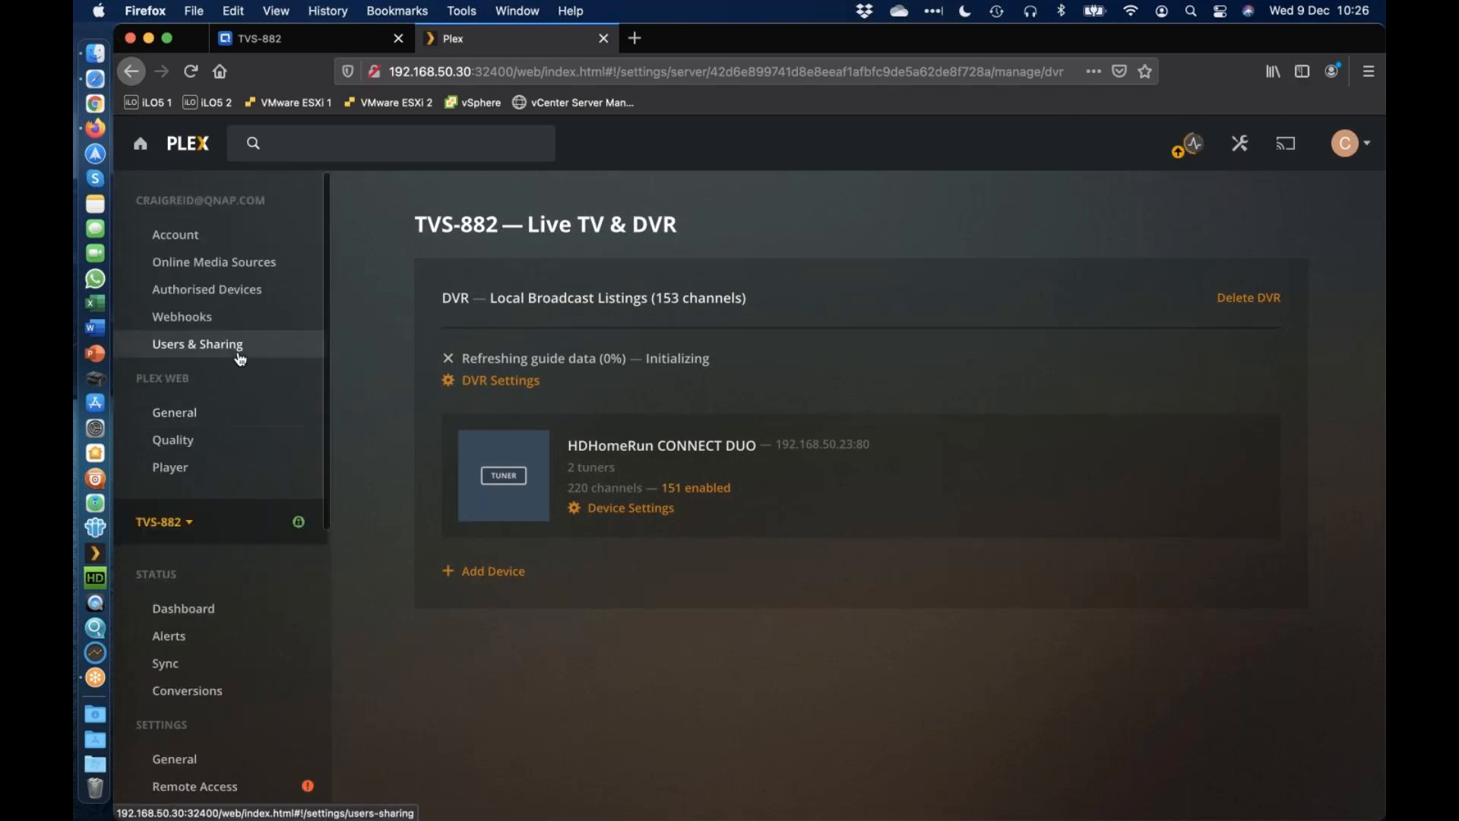
{"action": "left_click", "coordinate": [138, 154]}
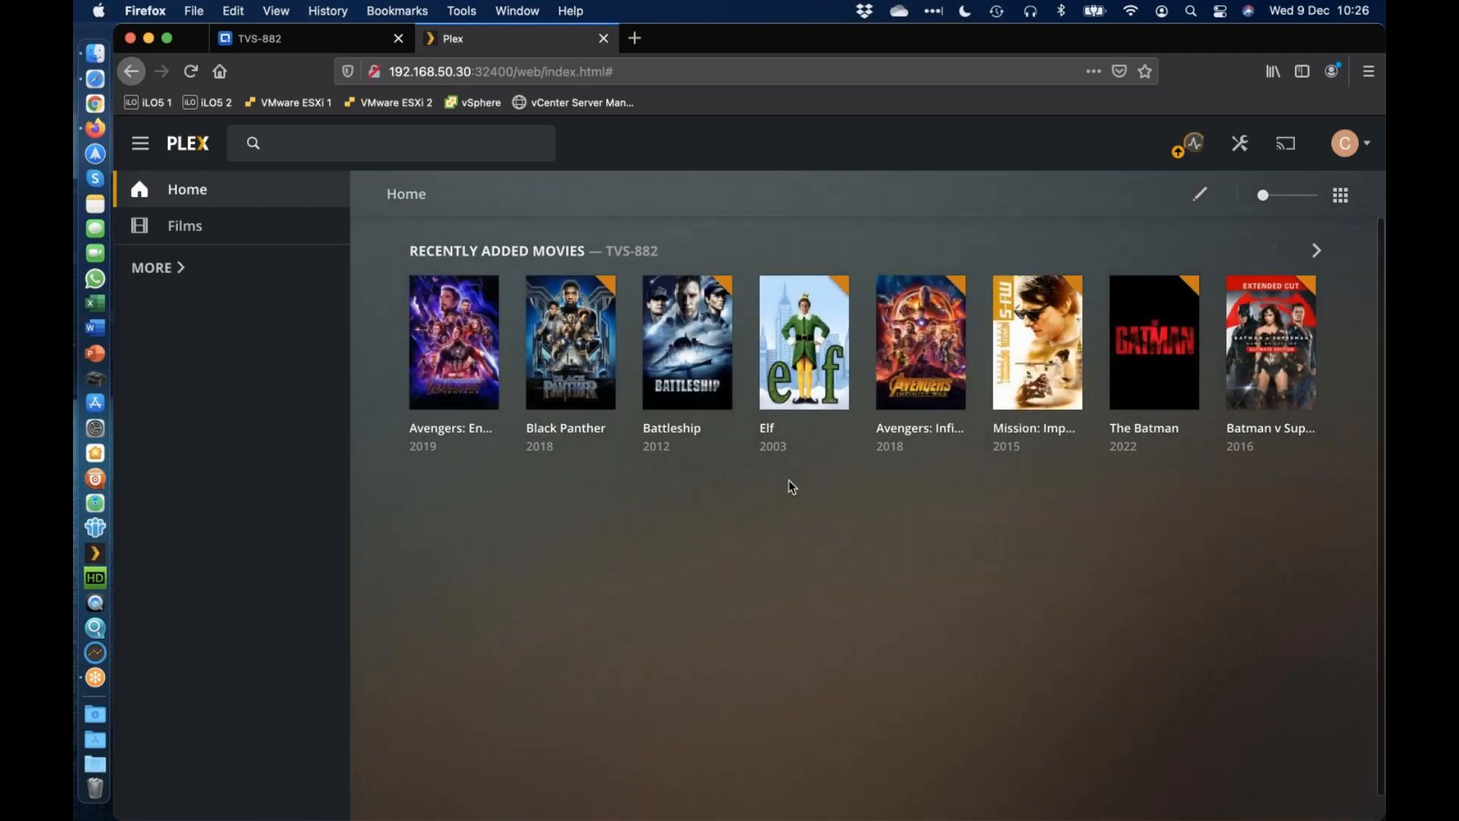
{"action": "left_click", "coordinate": [212, 230]}
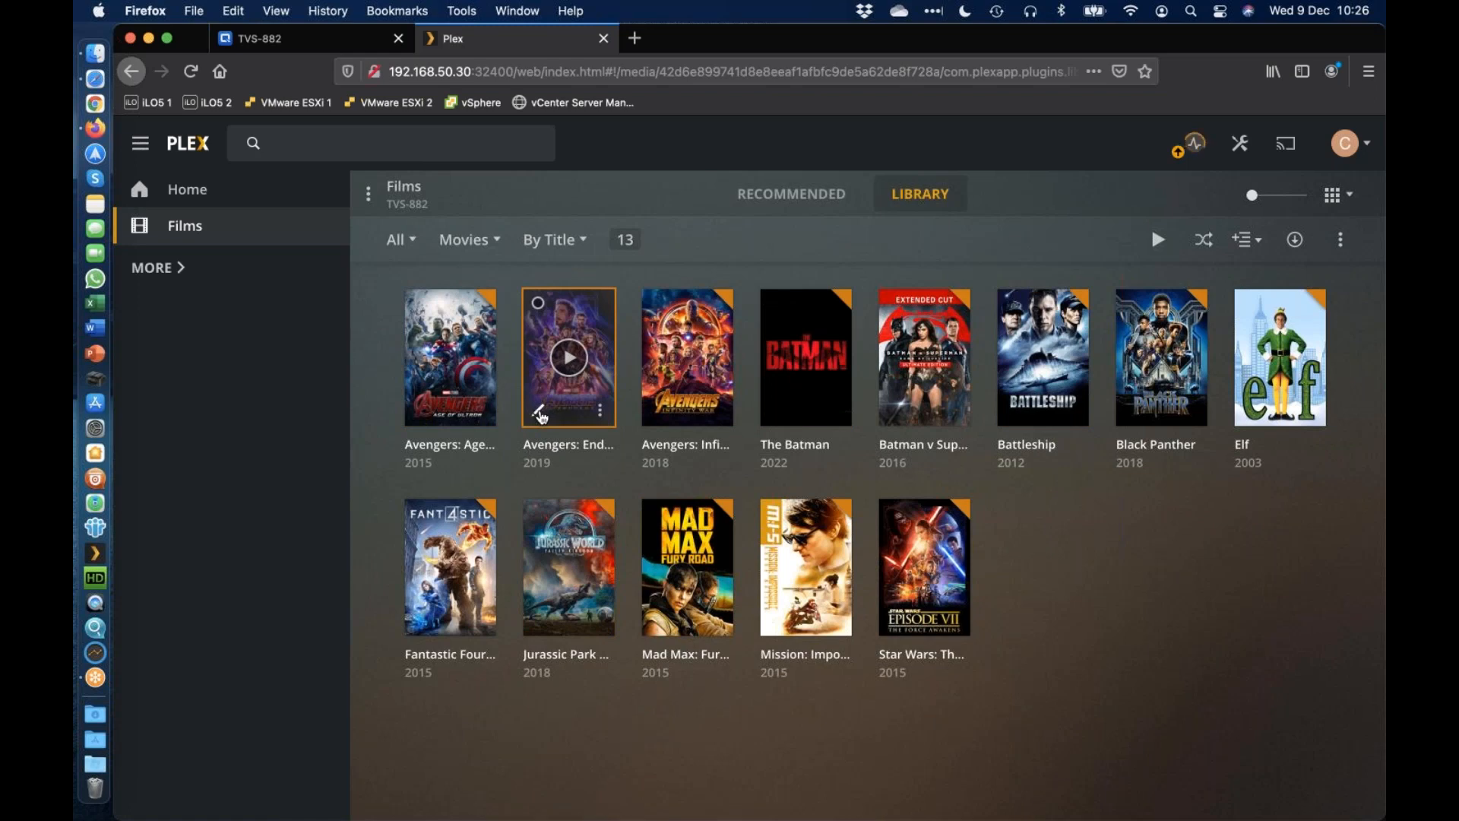
{"action": "left_click", "coordinate": [535, 413]}
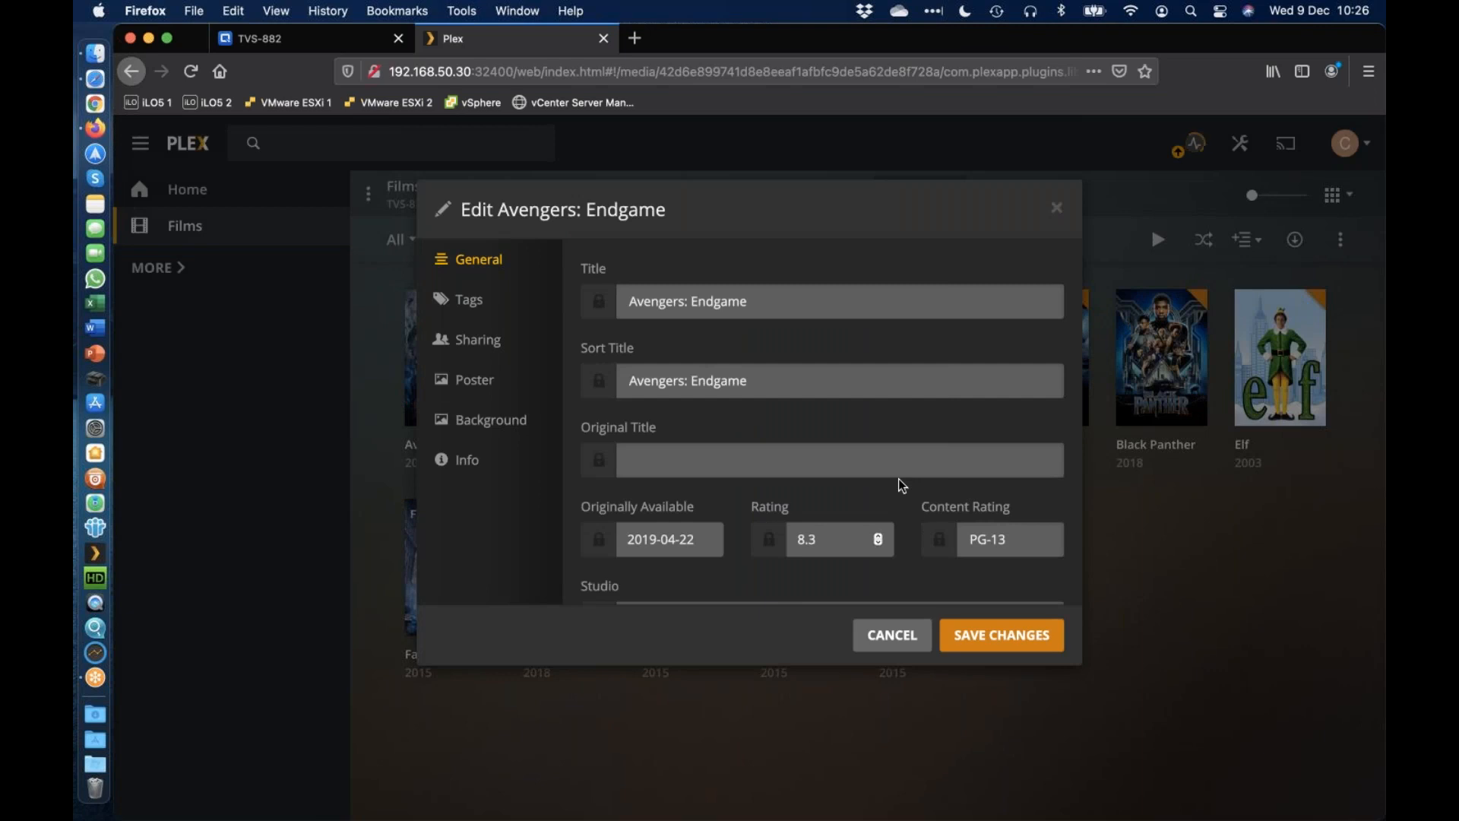
Change the Avengers: Endgame poster to the Thanos close-up artwork and save the changes
{"action": "left_click", "coordinate": [485, 382]}
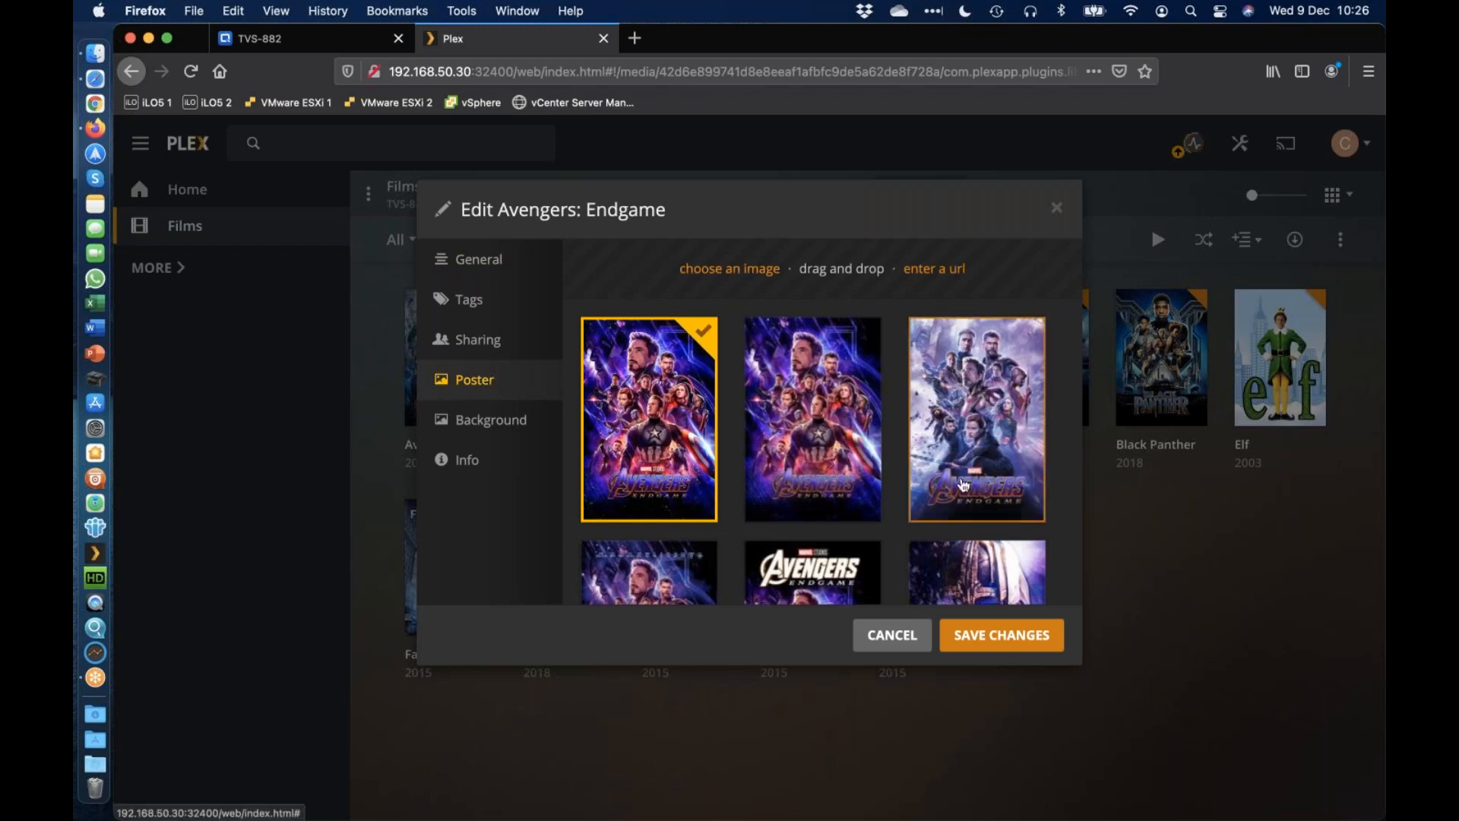
{"action": "scroll", "coordinate": [1067, 378], "scroll_direction": "down", "scroll_amount": 4}
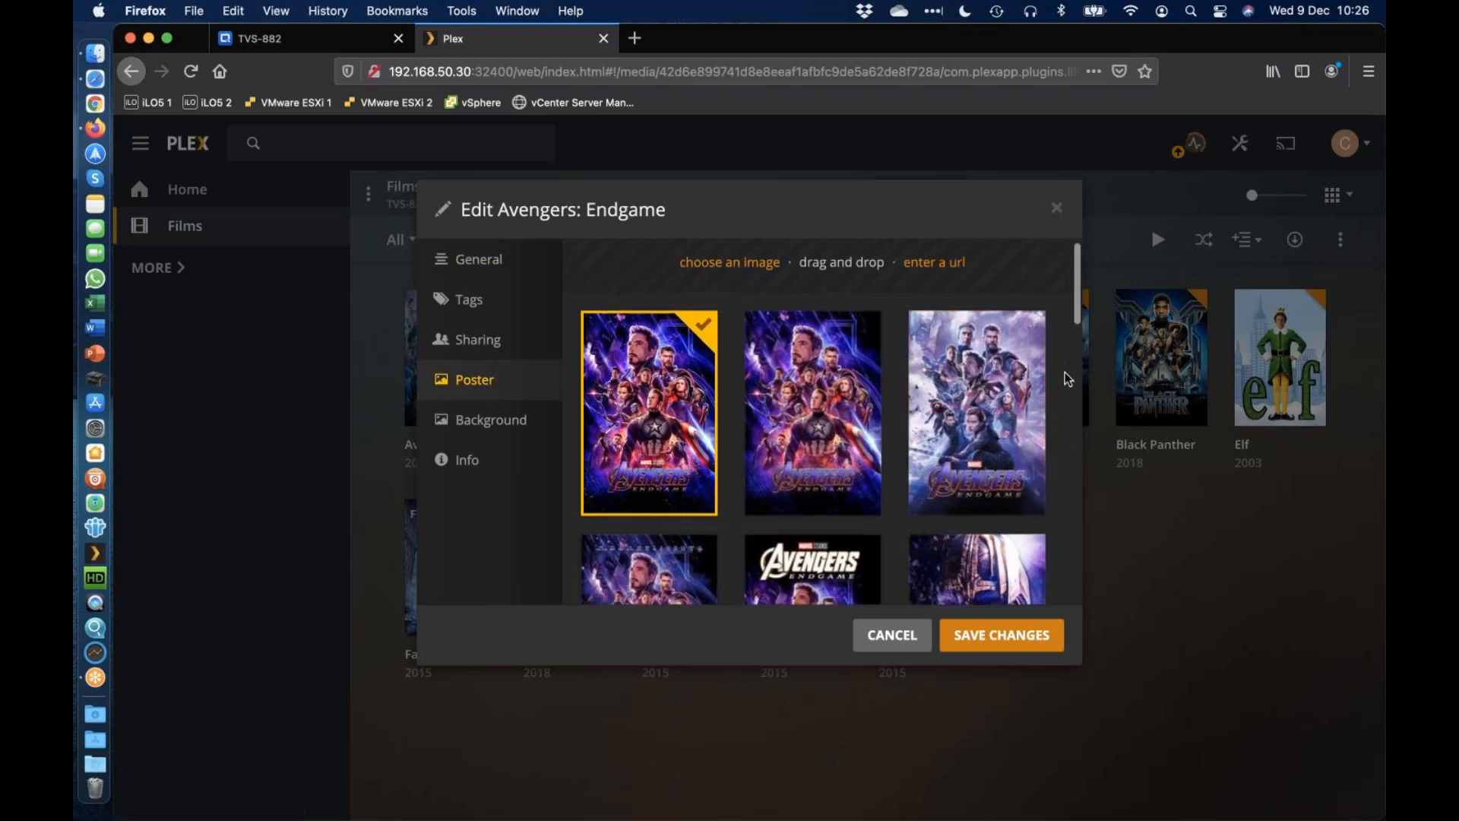
{"action": "scroll", "coordinate": [1066, 379], "scroll_direction": "down", "scroll_amount": 3}
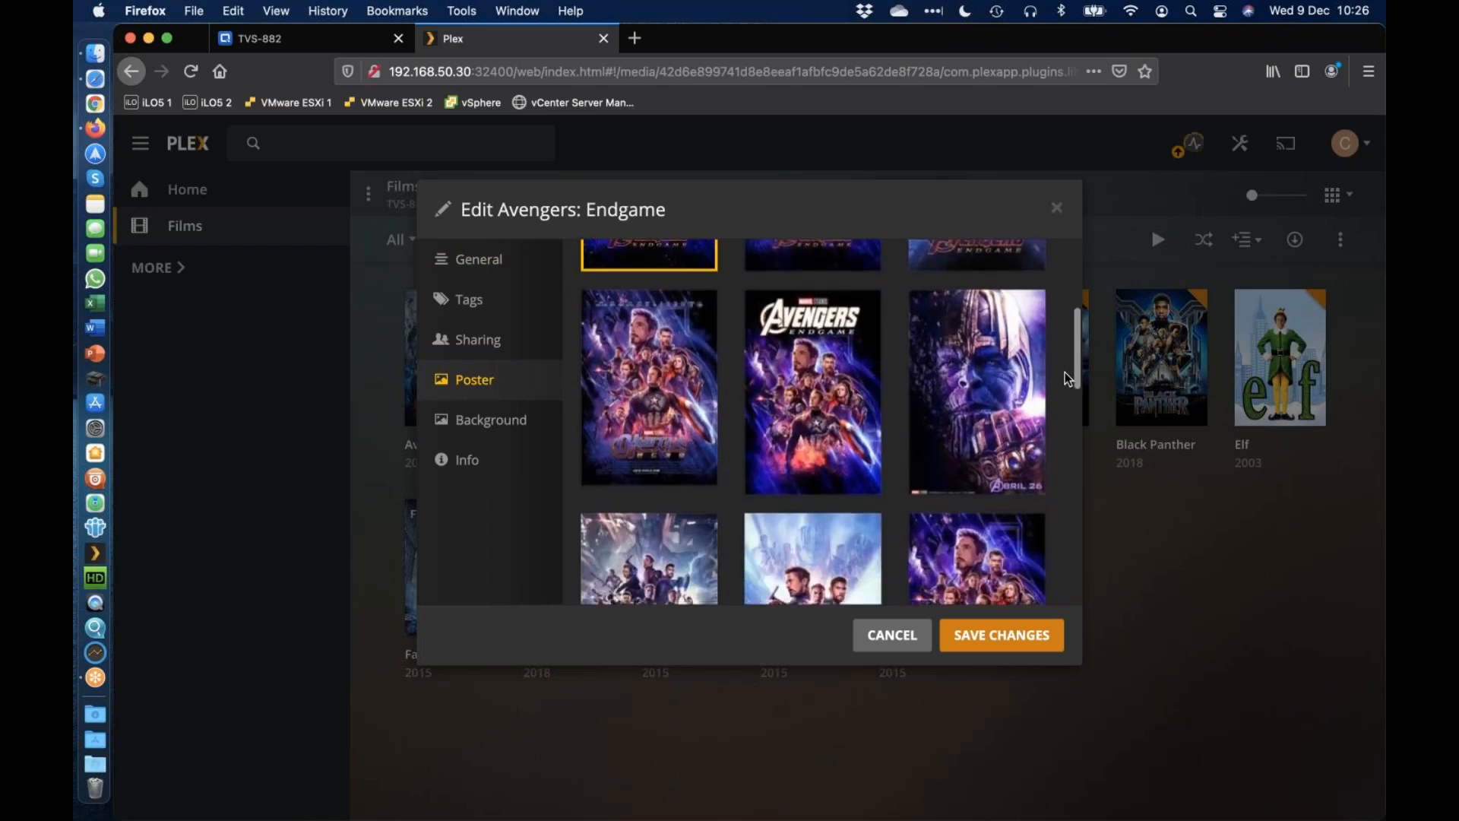
{"action": "left_click", "coordinate": [1018, 387]}
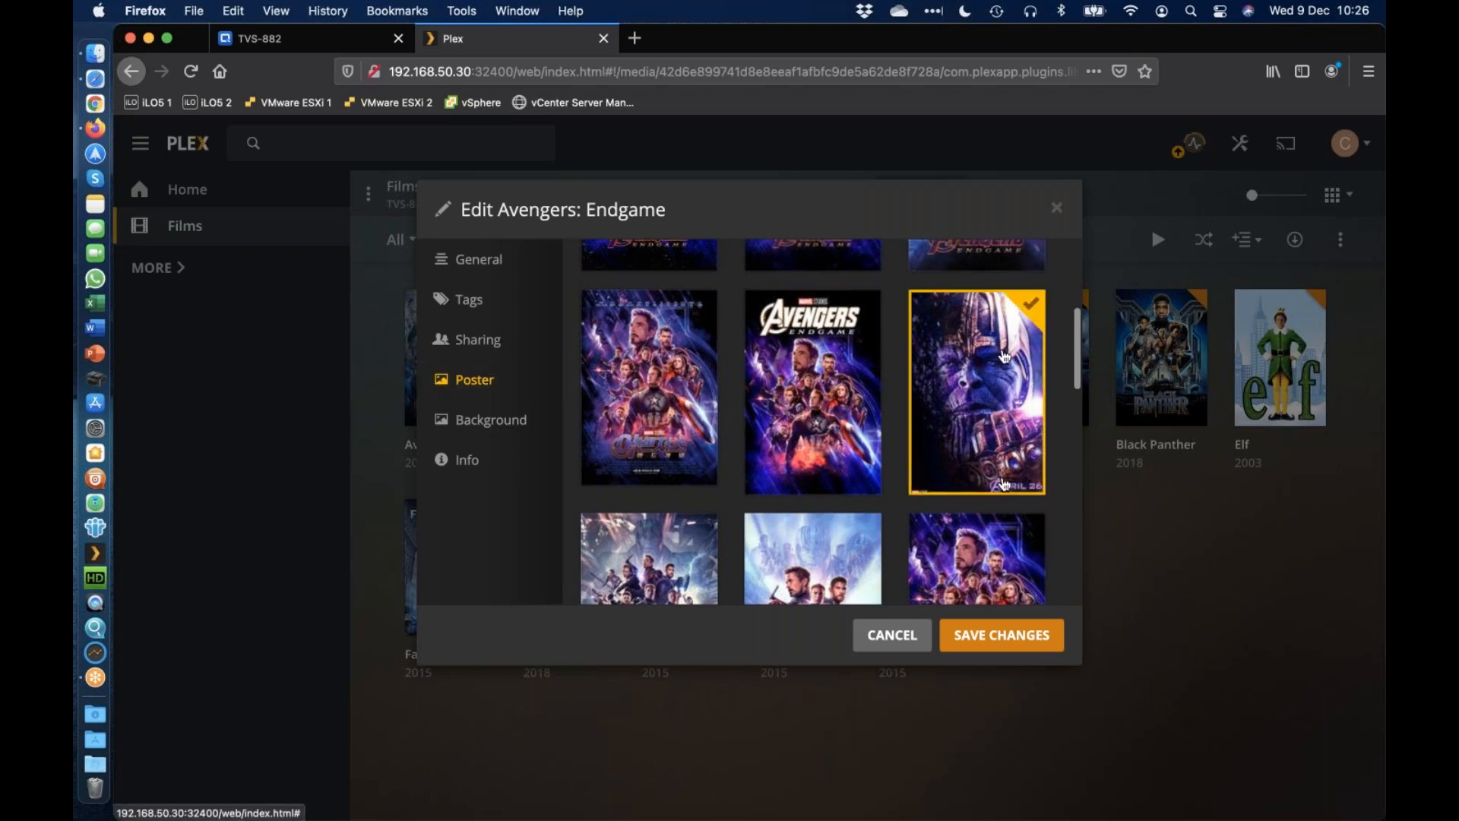
{"action": "left_click", "coordinate": [1007, 648]}
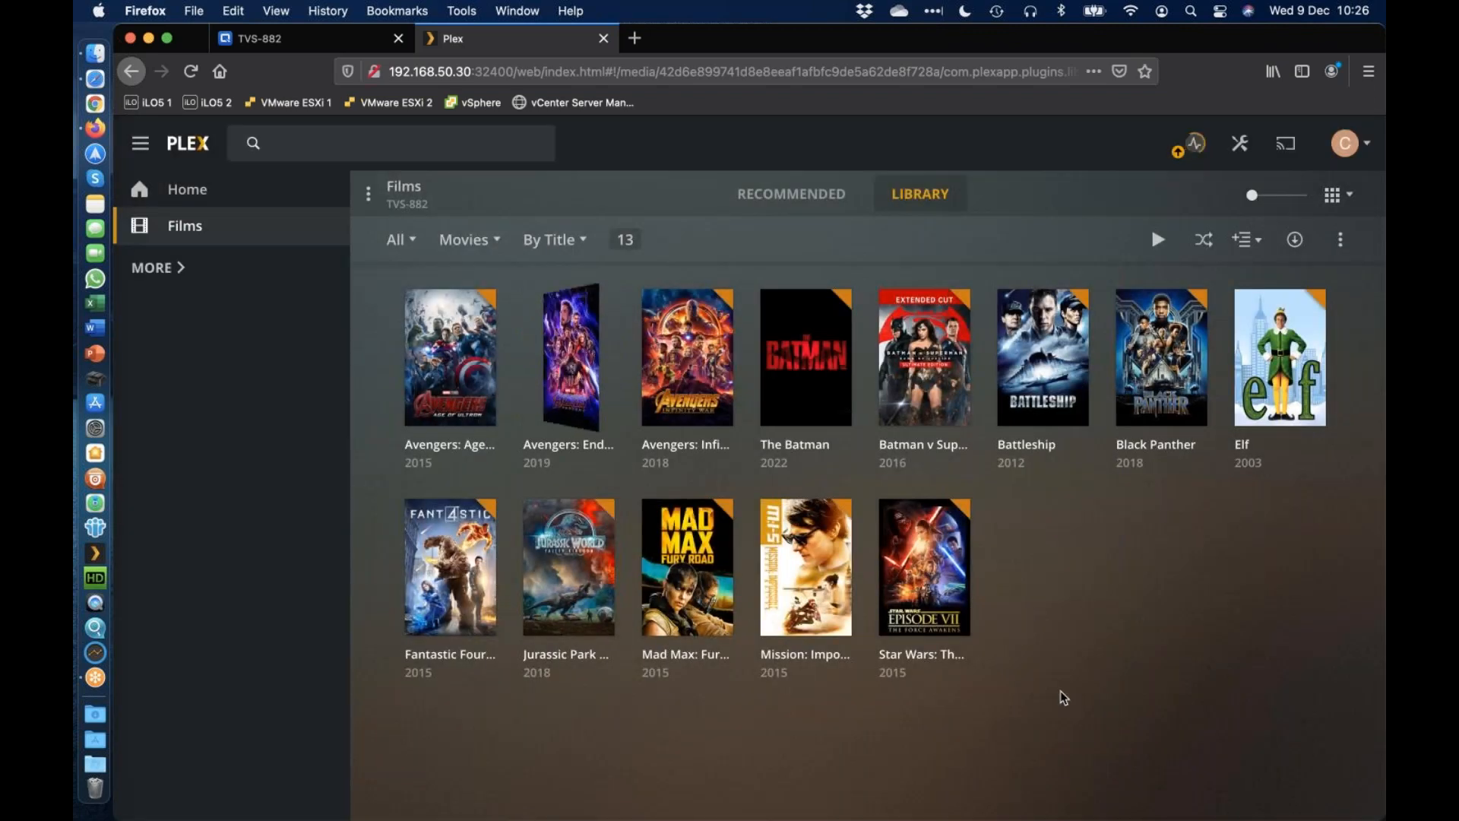
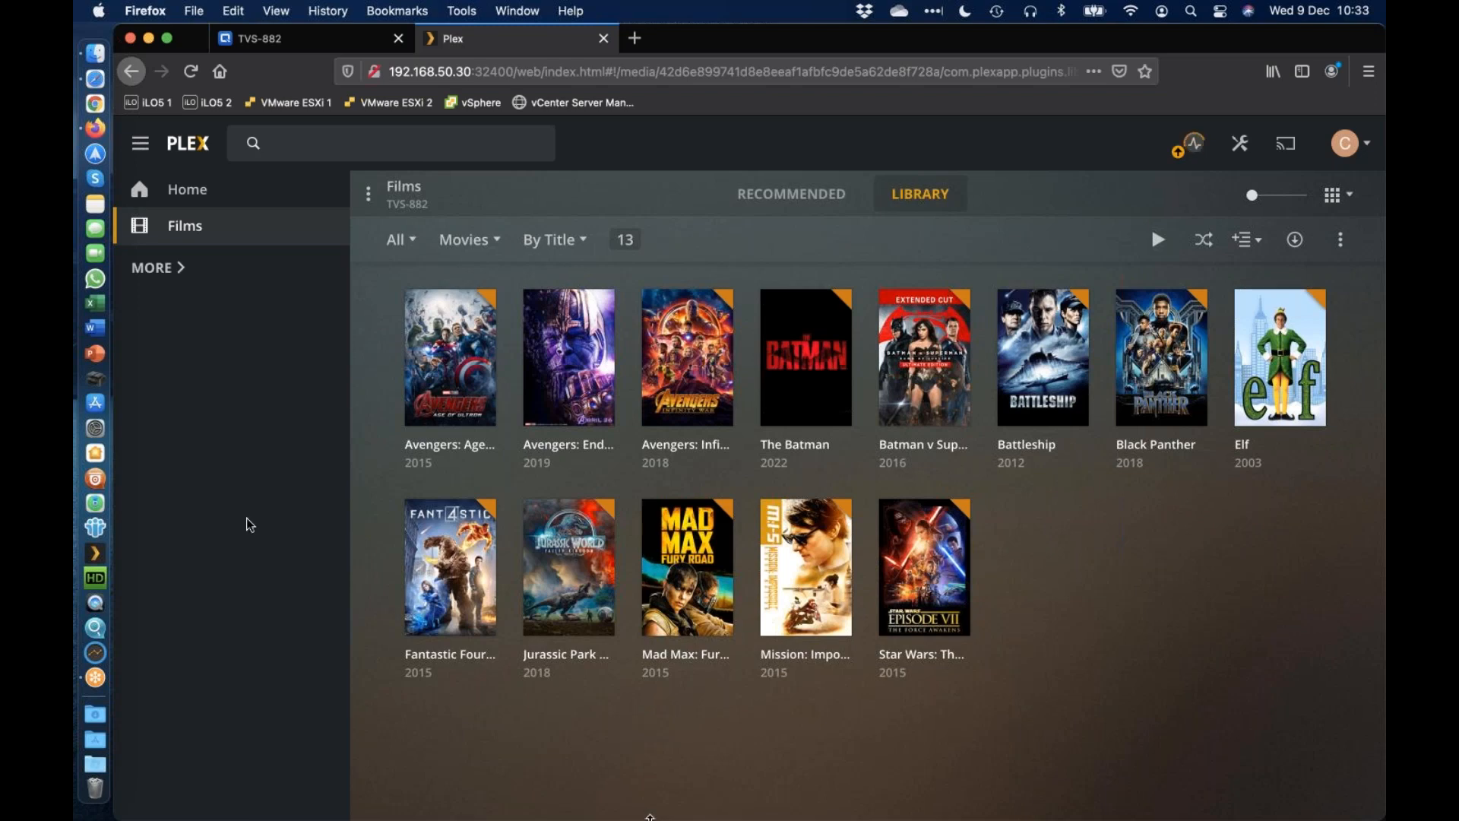
Open the details of Avengers: Age of Ultron from the Films library and examine its audio format
{"action": "left_click", "coordinate": [491, 388]}
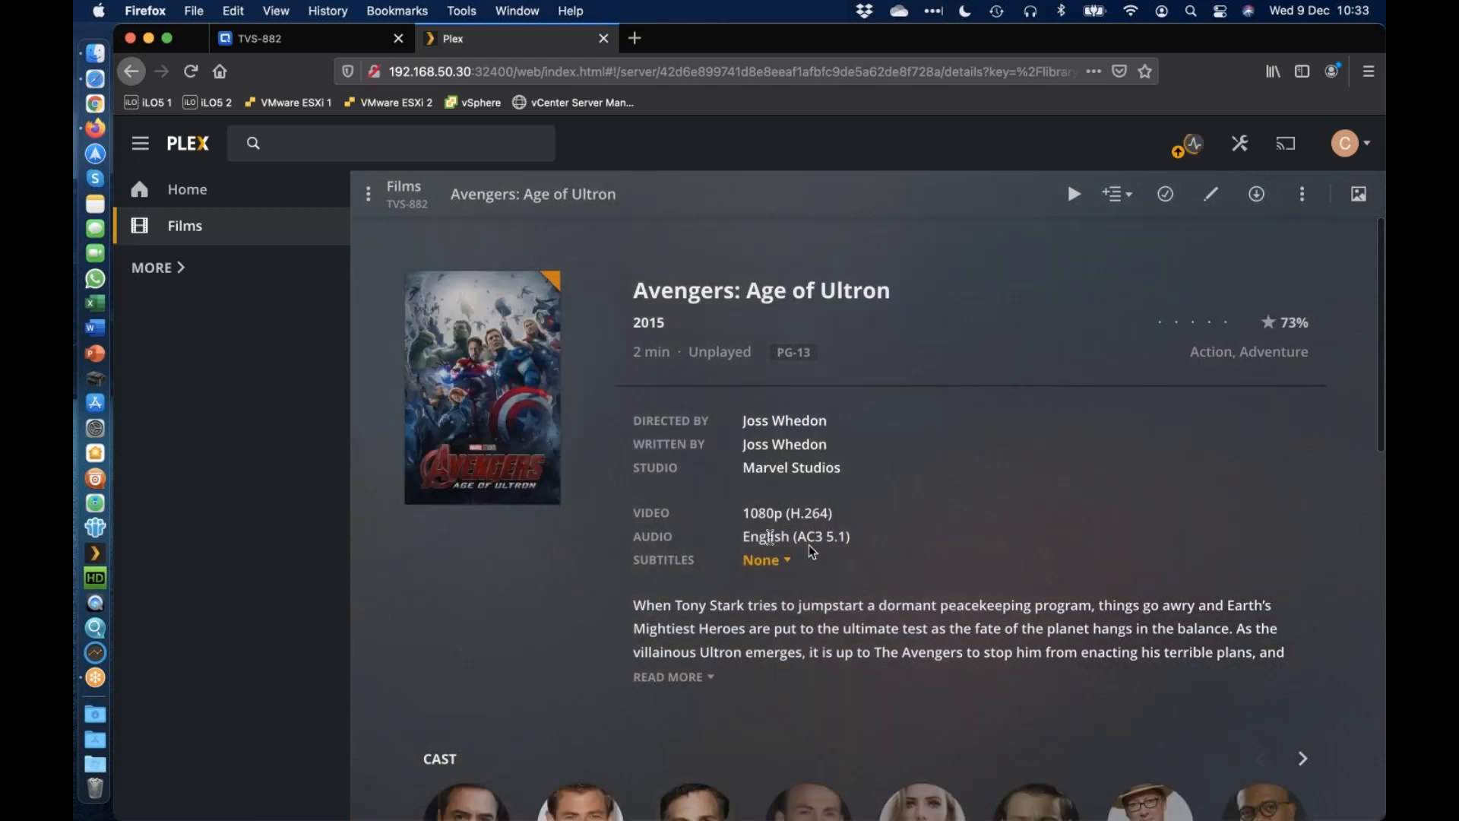
{"action": "triple_click", "coordinate": [747, 537]}
{"action": "left_click", "coordinate": [748, 536]}
{"action": "left_click_drag", "start_coordinate": [739, 538], "coordinate": [867, 540]}
{"action": "left_click", "coordinate": [867, 539]}
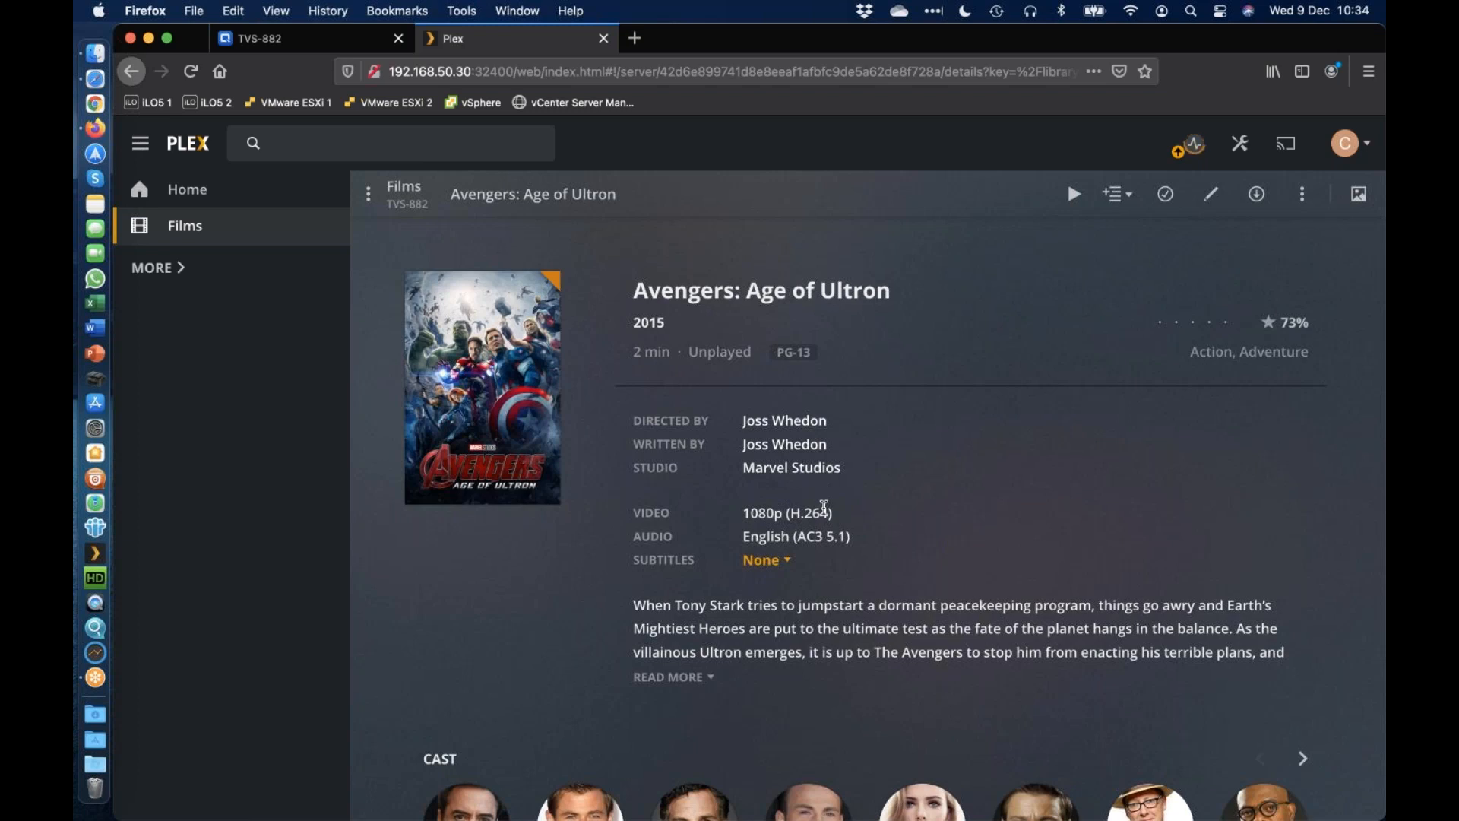
{"action": "mouse_move", "coordinate": [469, 378]}
{"action": "left_click", "coordinate": [1375, 144]}
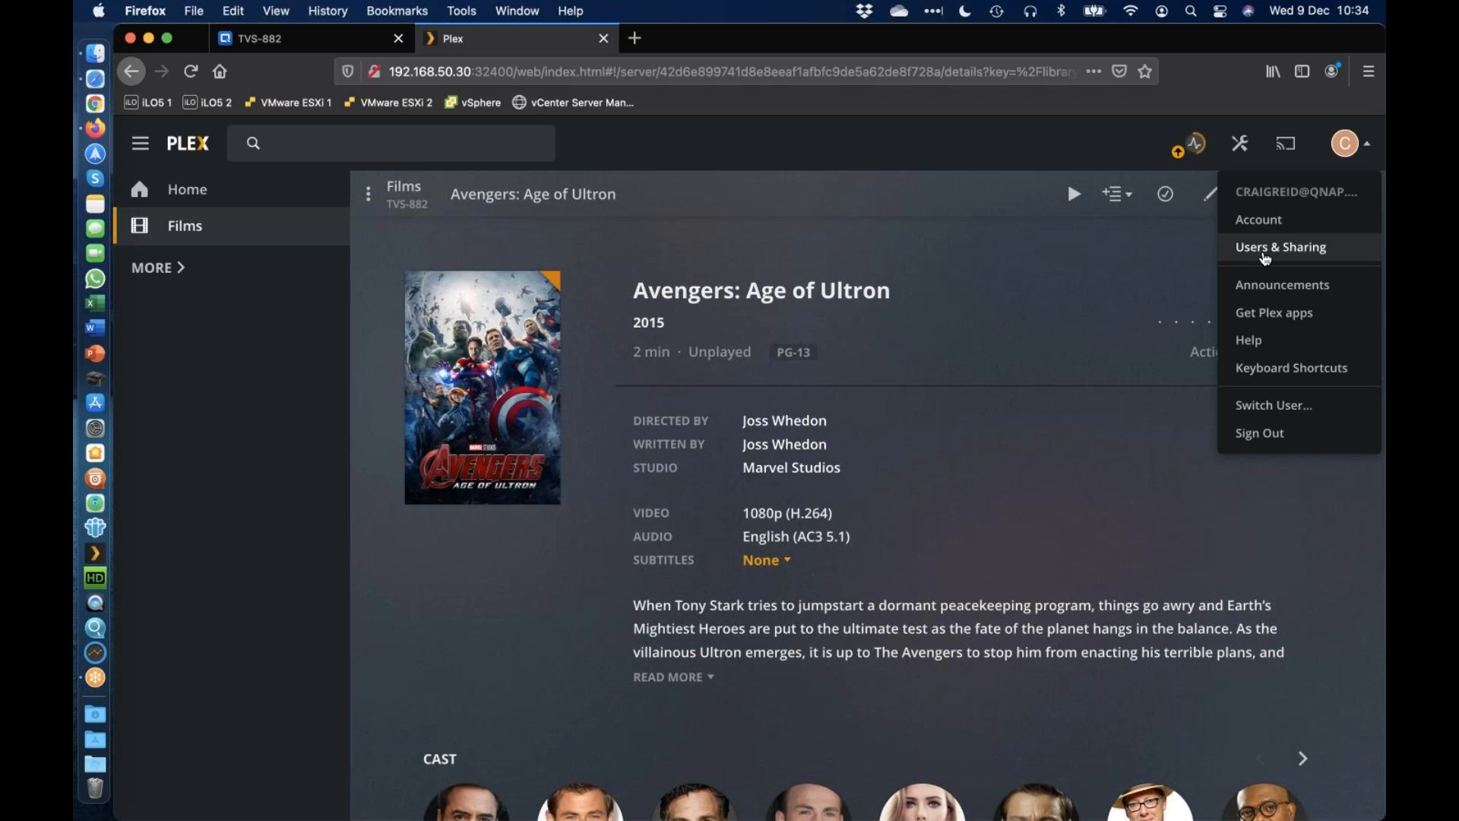
{"action": "left_click", "coordinate": [1034, 314]}
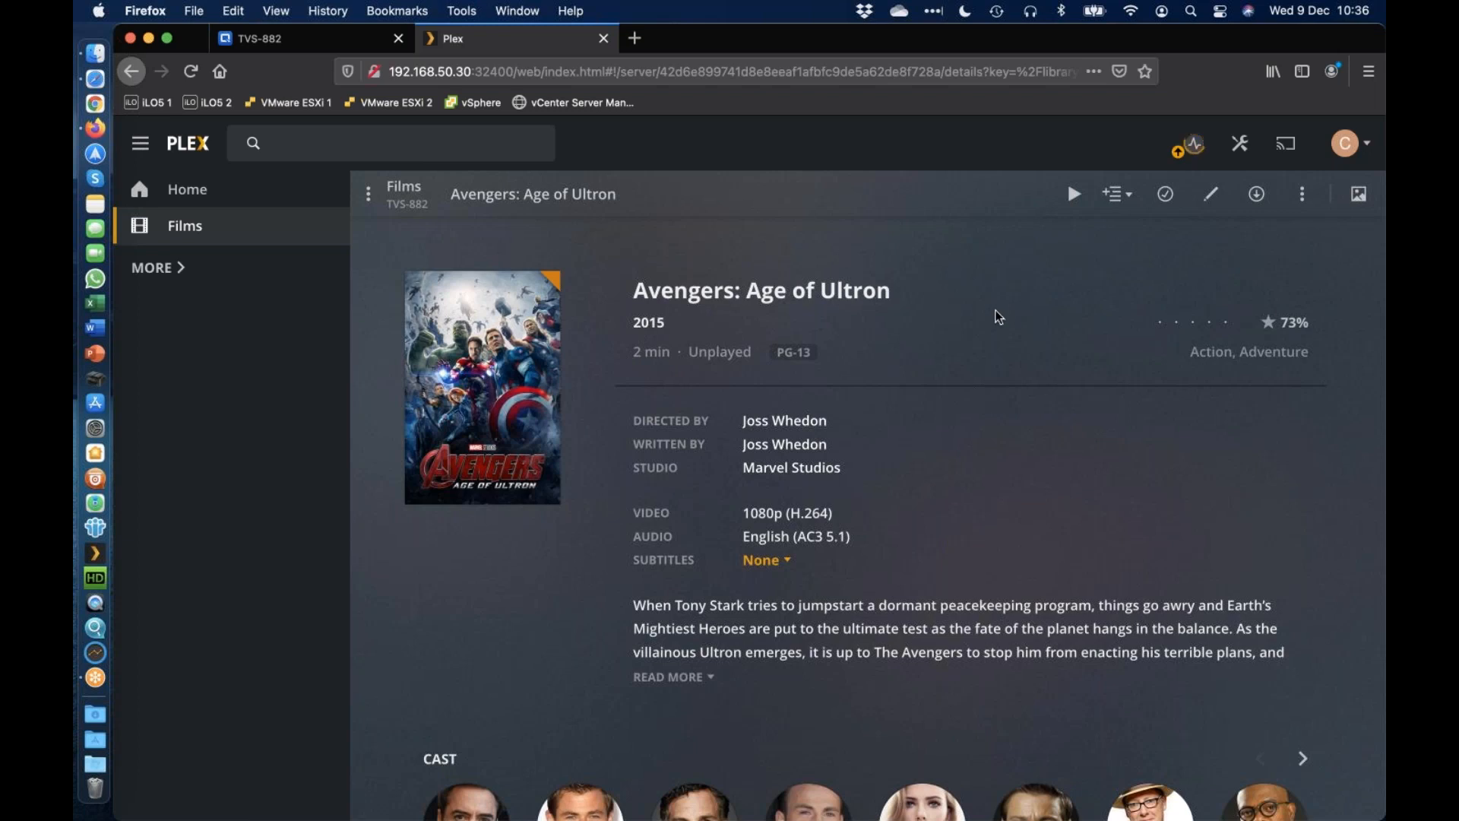
Review the cast of Avengers: Age of Ultron, filter the Films library by Robert Downey Jr. and clear the filter
{"action": "scroll", "coordinate": [999, 317], "scroll_direction": "down", "scroll_amount": 3}
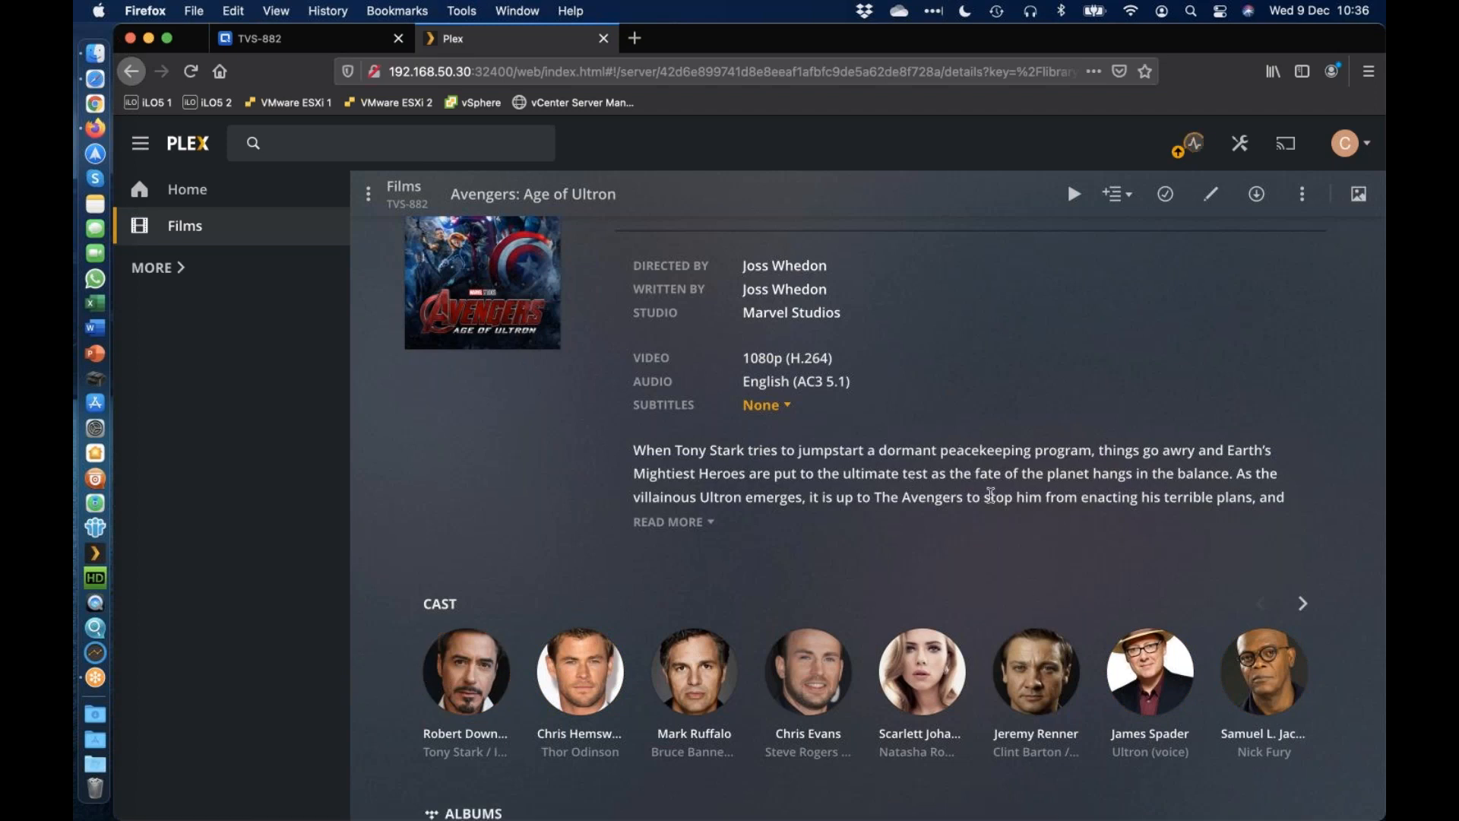
{"action": "scroll", "coordinate": [1052, 476], "scroll_direction": "up", "scroll_amount": 2}
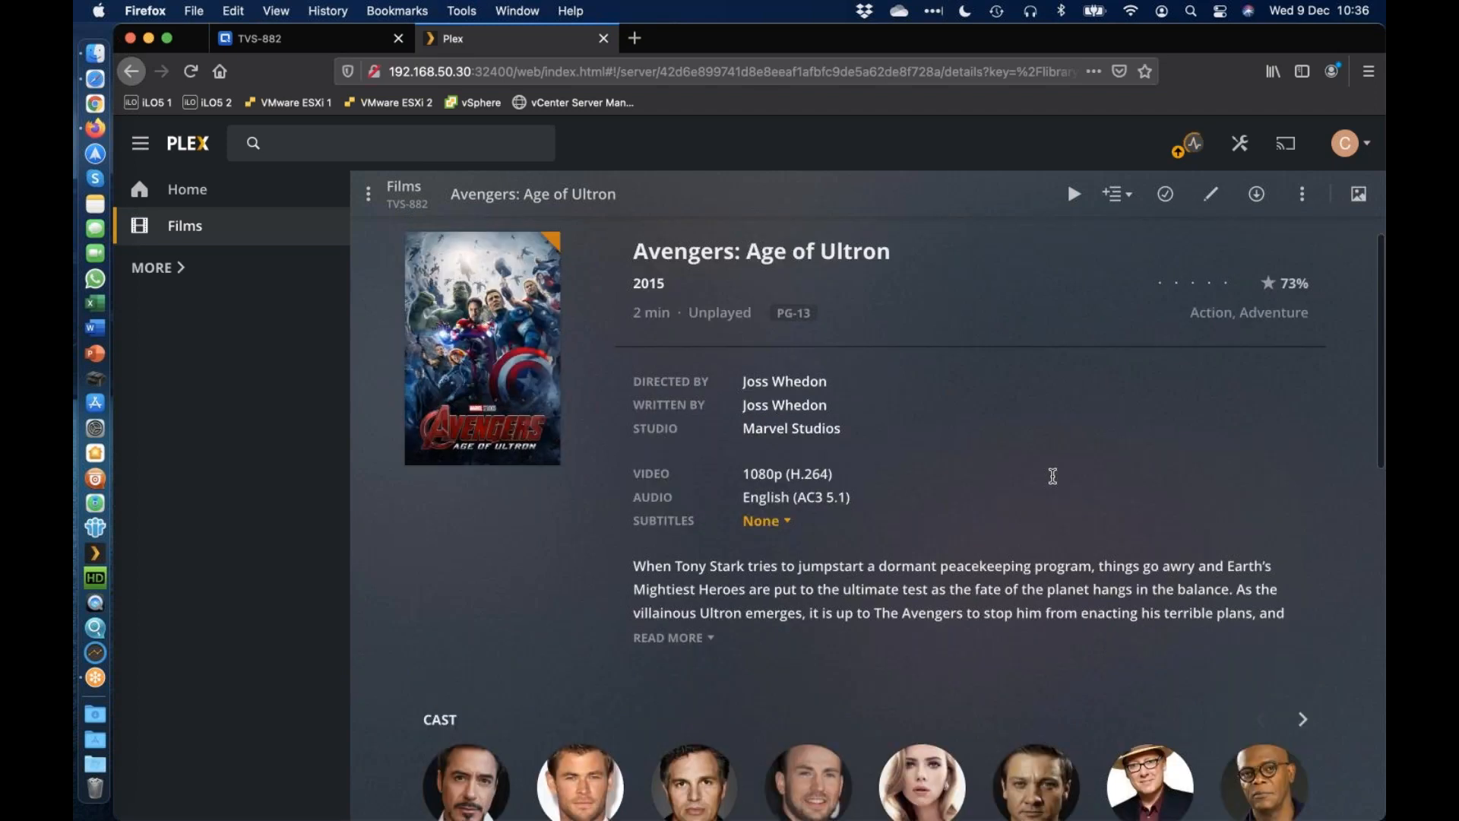
{"action": "scroll", "coordinate": [1053, 476], "scroll_direction": "up", "scroll_amount": 1}
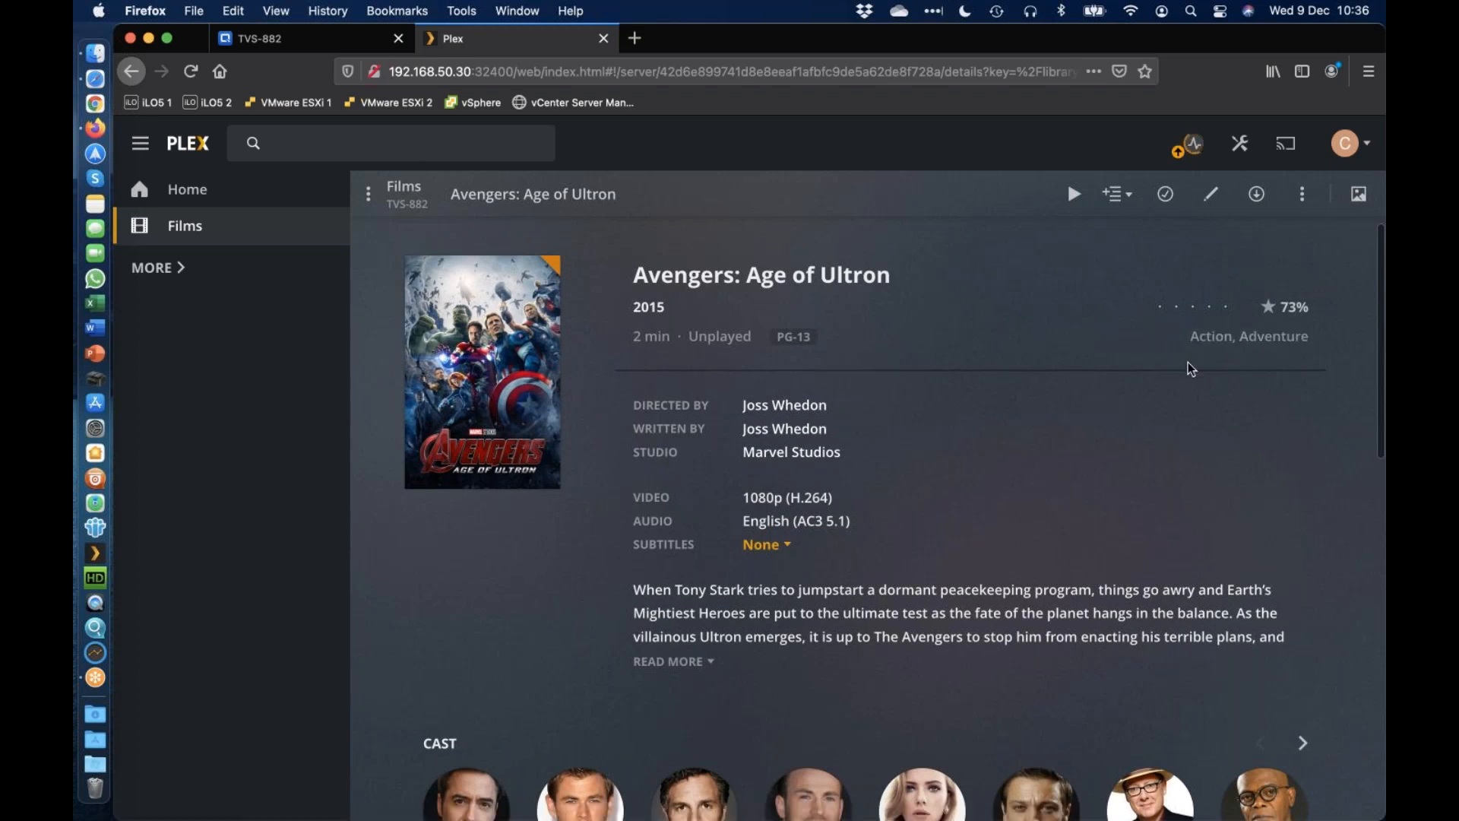
{"action": "scroll", "coordinate": [1117, 419], "scroll_direction": "down", "scroll_amount": 3}
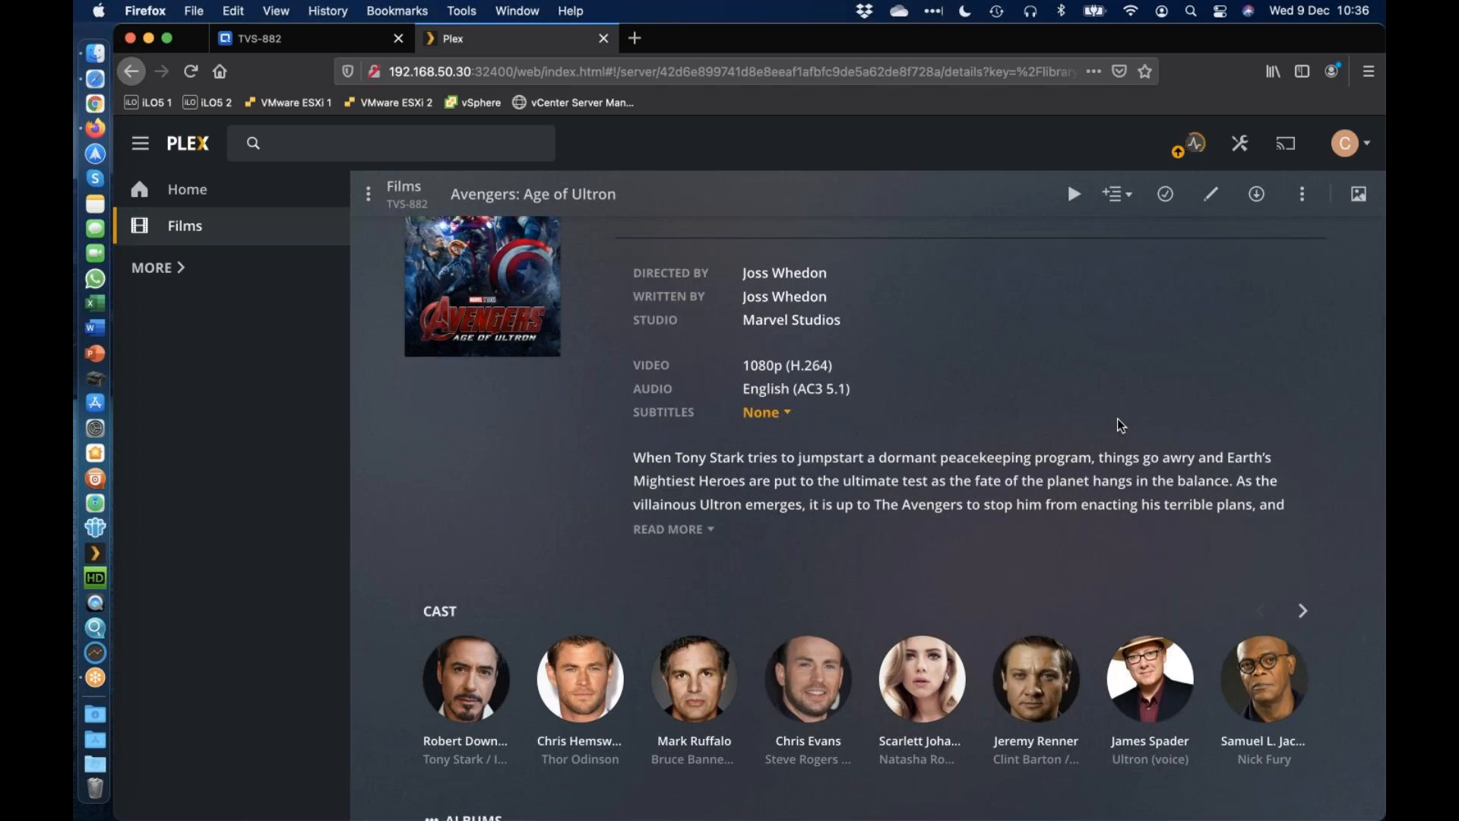
{"action": "scroll", "coordinate": [760, 464], "scroll_direction": "down", "scroll_amount": 3}
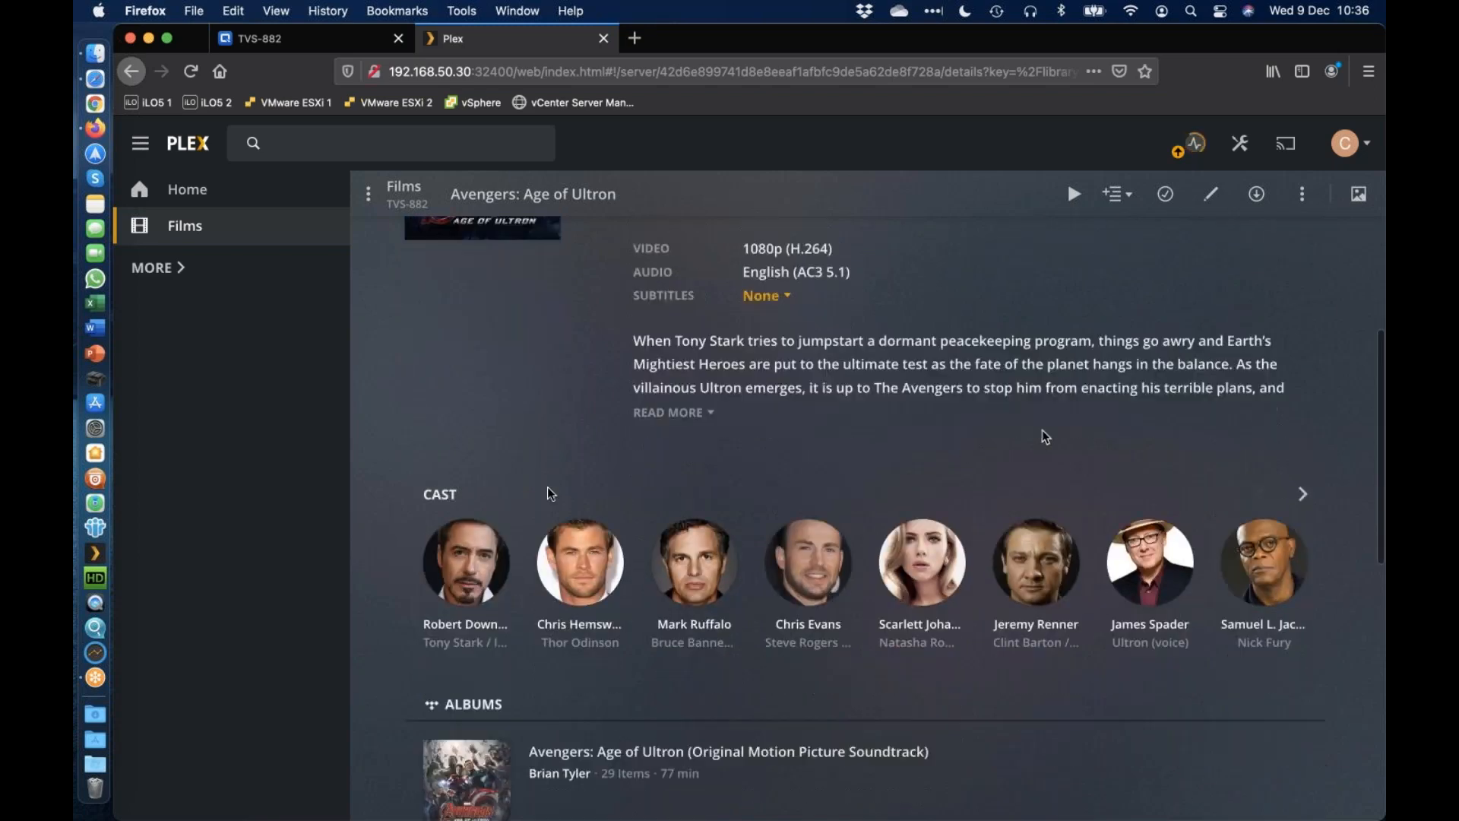
{"action": "left_click", "coordinate": [477, 546]}
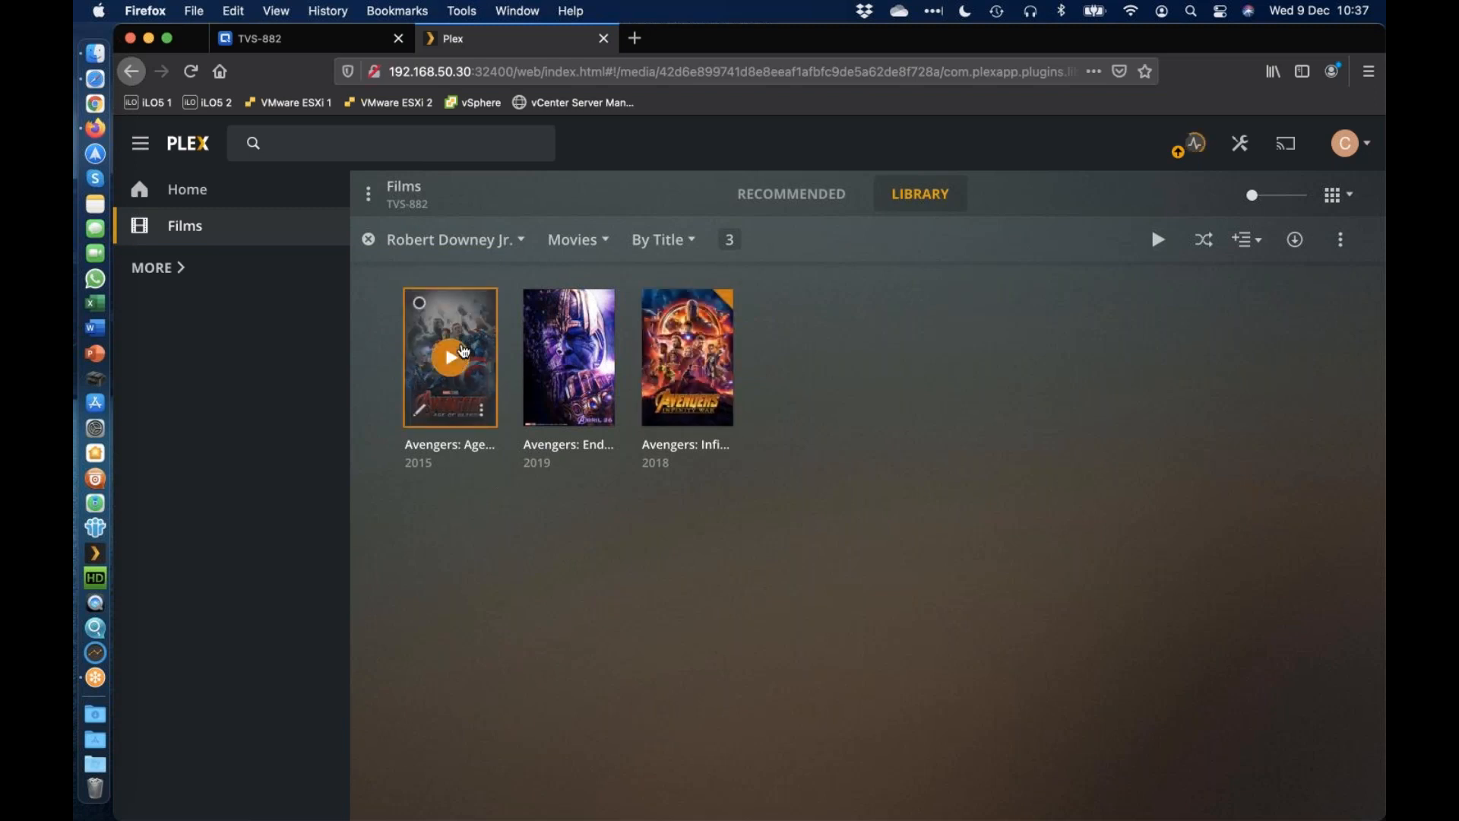
{"action": "left_click", "coordinate": [369, 241]}
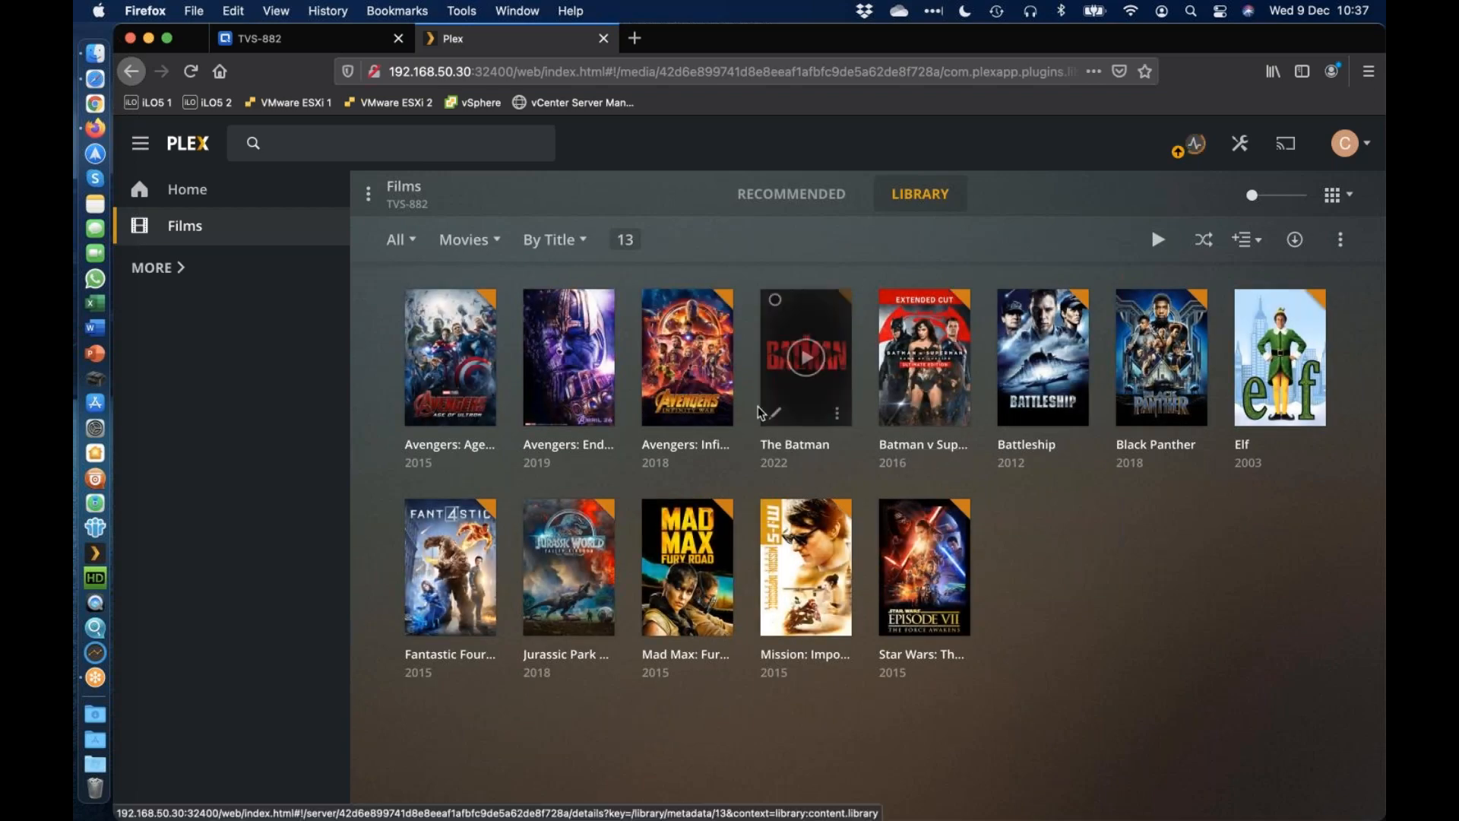
Open The Batman's details, filter the Films library by its Action genre and clear the filter
{"action": "left_click", "coordinate": [845, 366]}
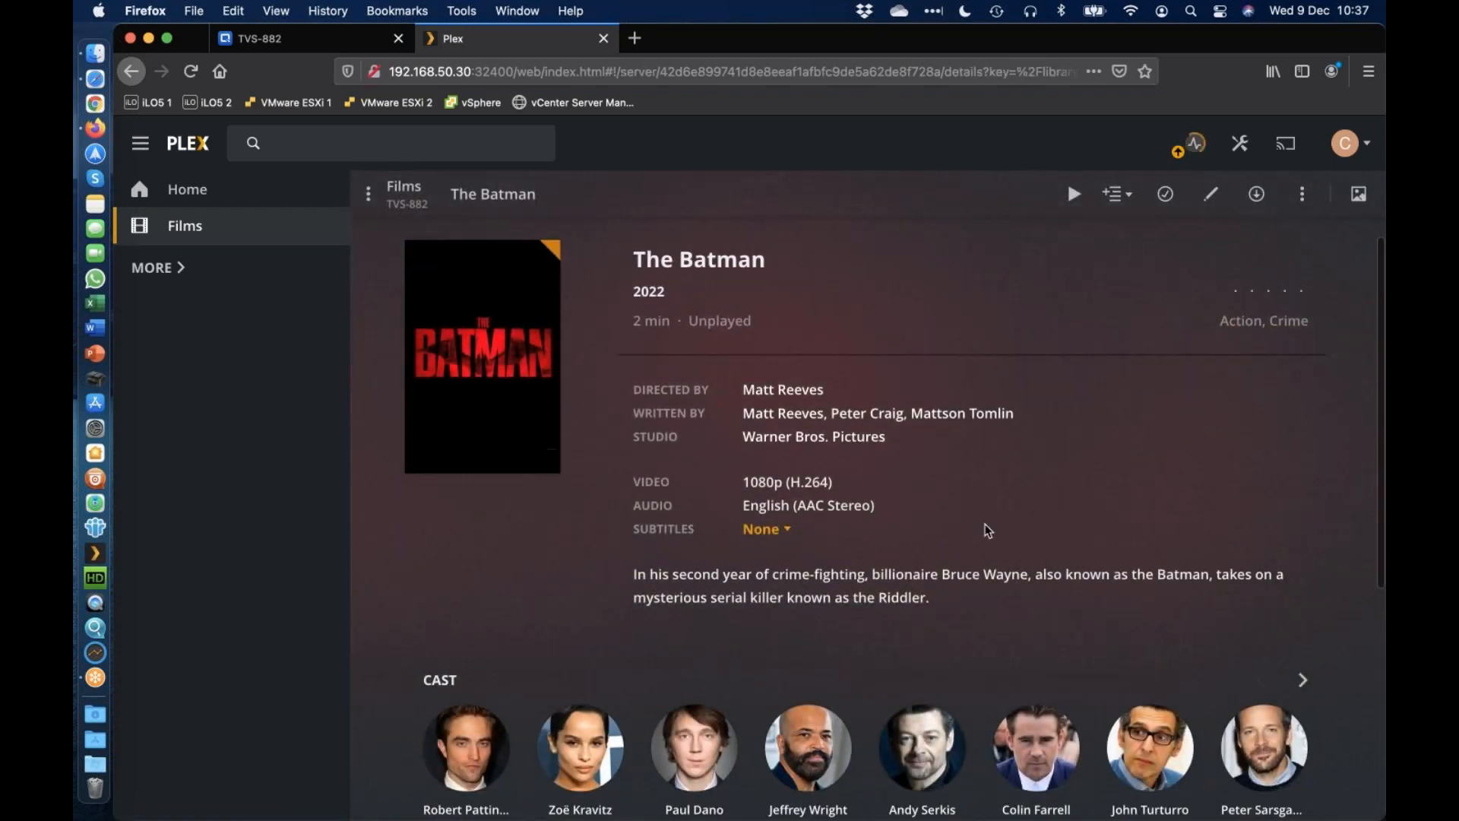
{"action": "left_click", "coordinate": [1230, 310]}
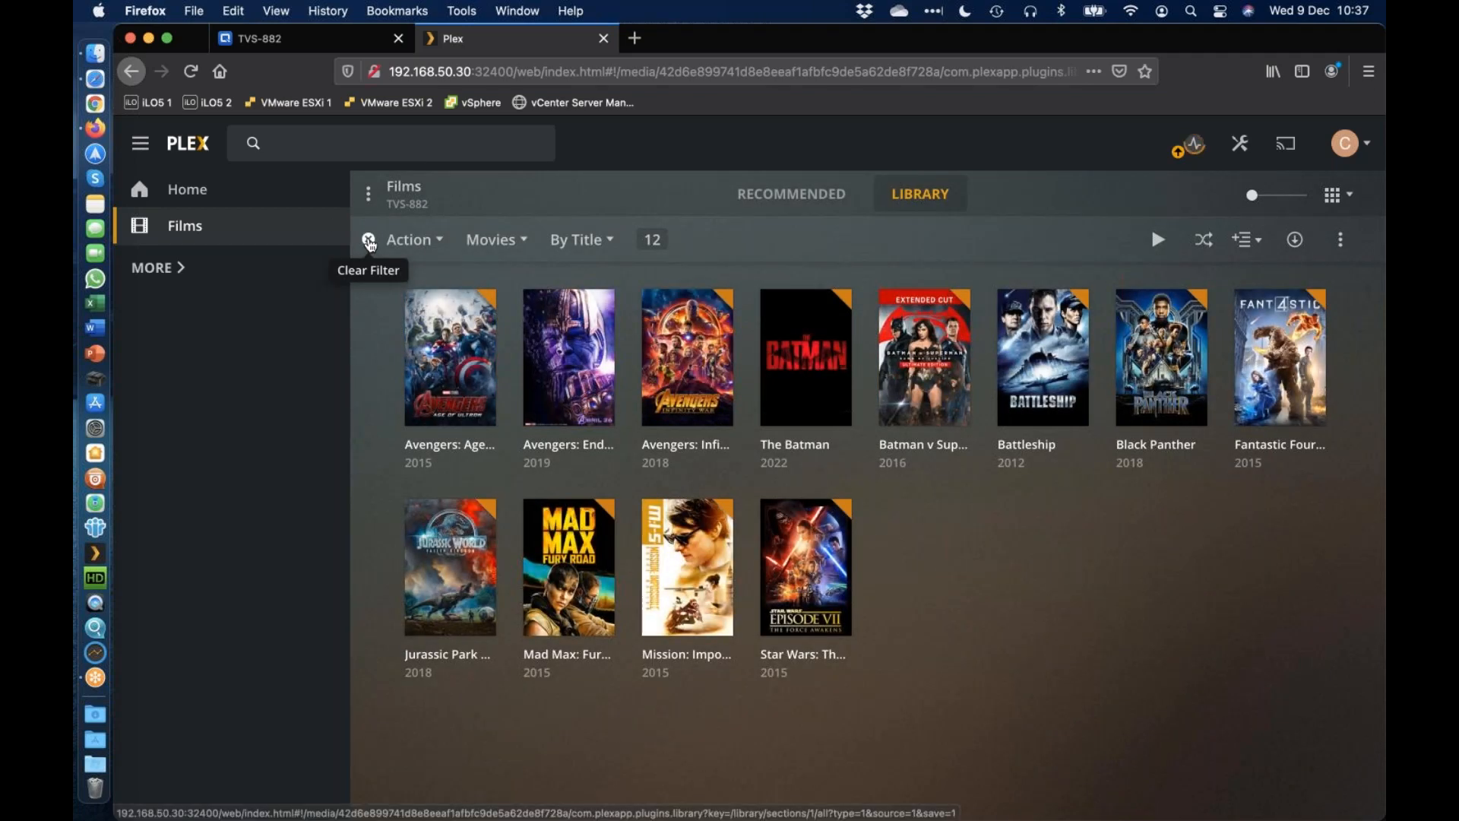
{"action": "left_click", "coordinate": [368, 240]}
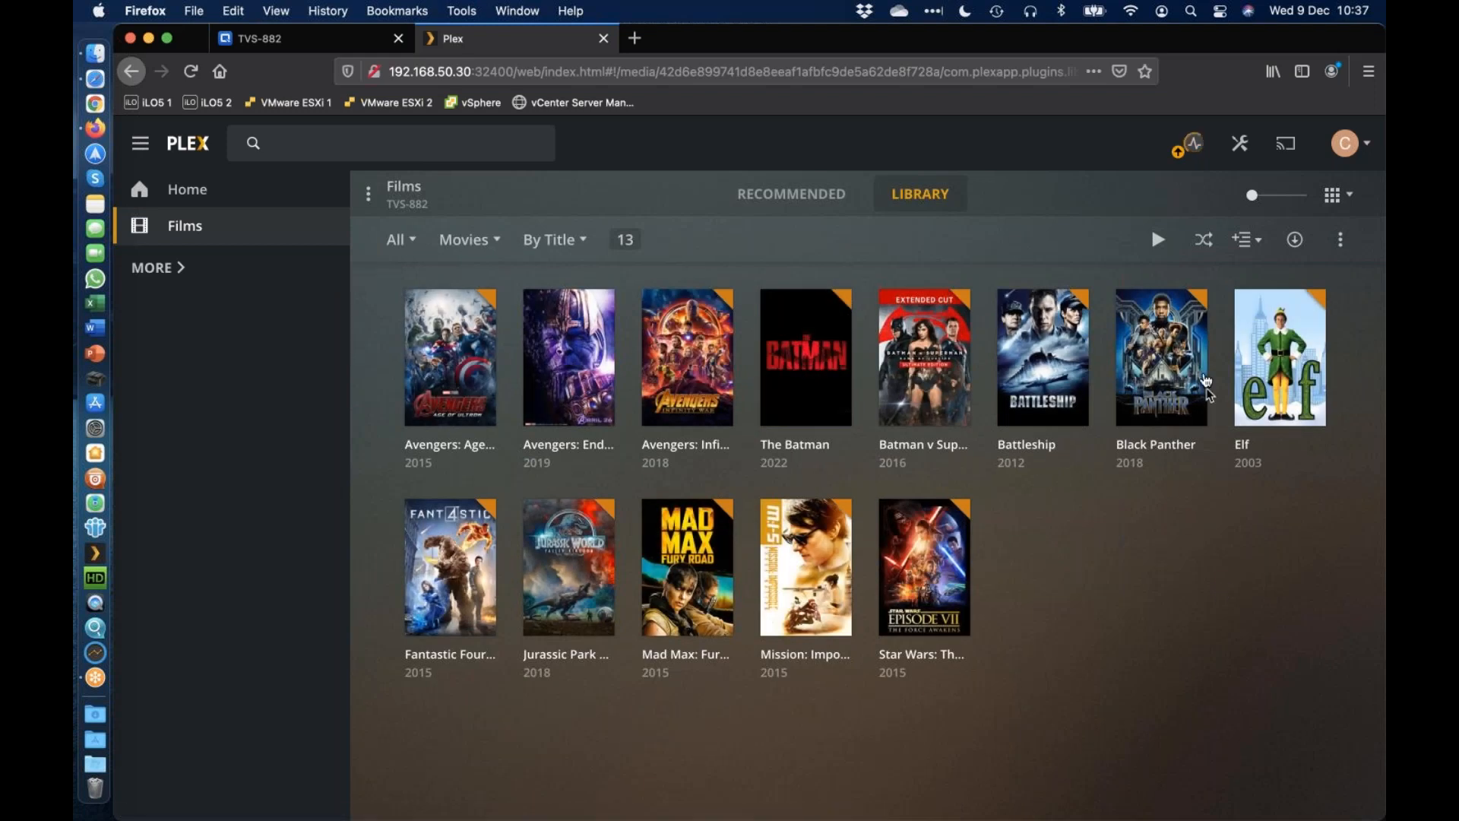
Open Black Panther's details, preview the page with its background artwork shown and hide the artwork again
{"action": "left_click", "coordinate": [1199, 348]}
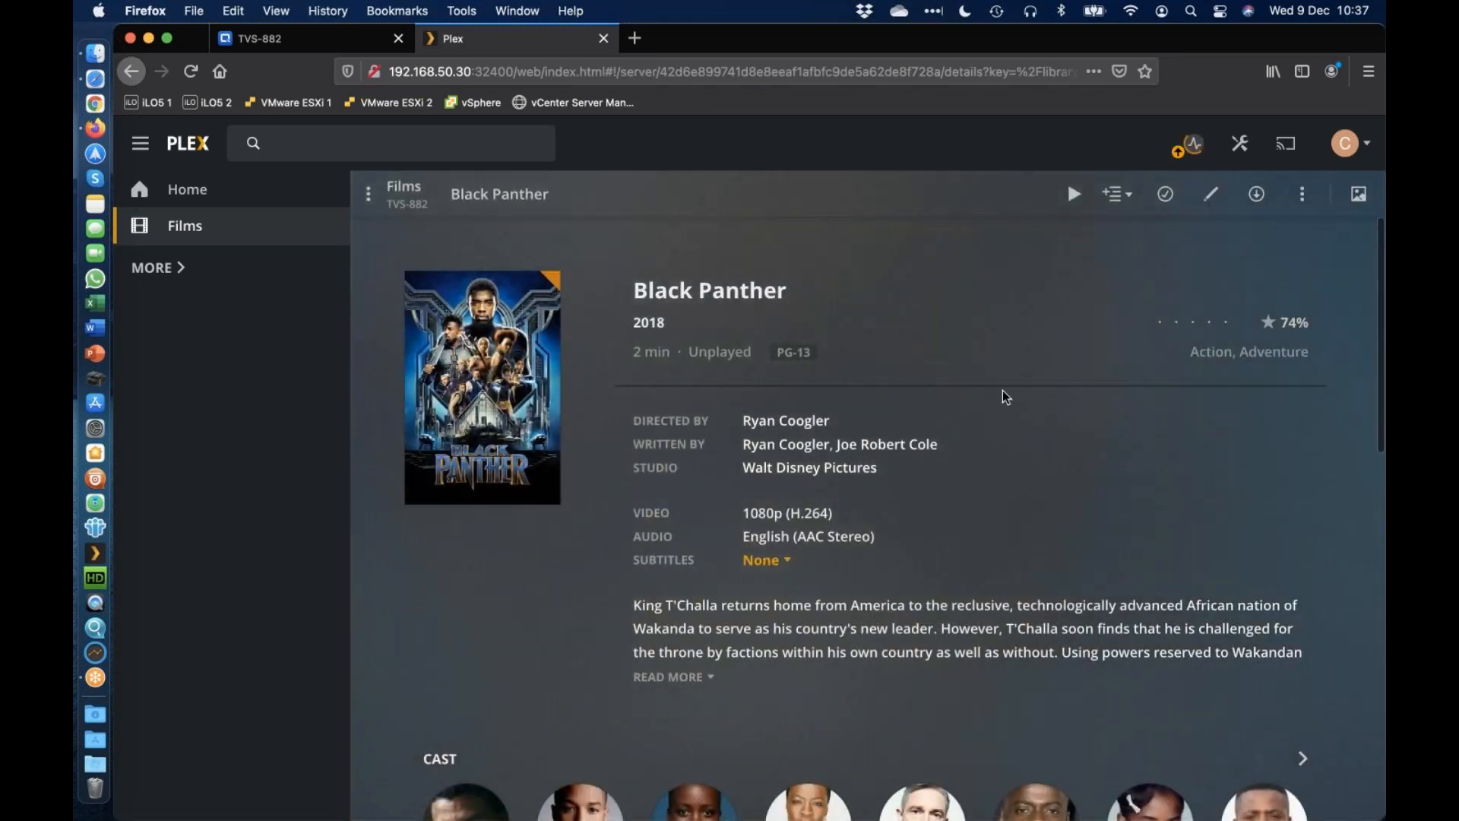
{"action": "left_click", "coordinate": [1358, 193]}
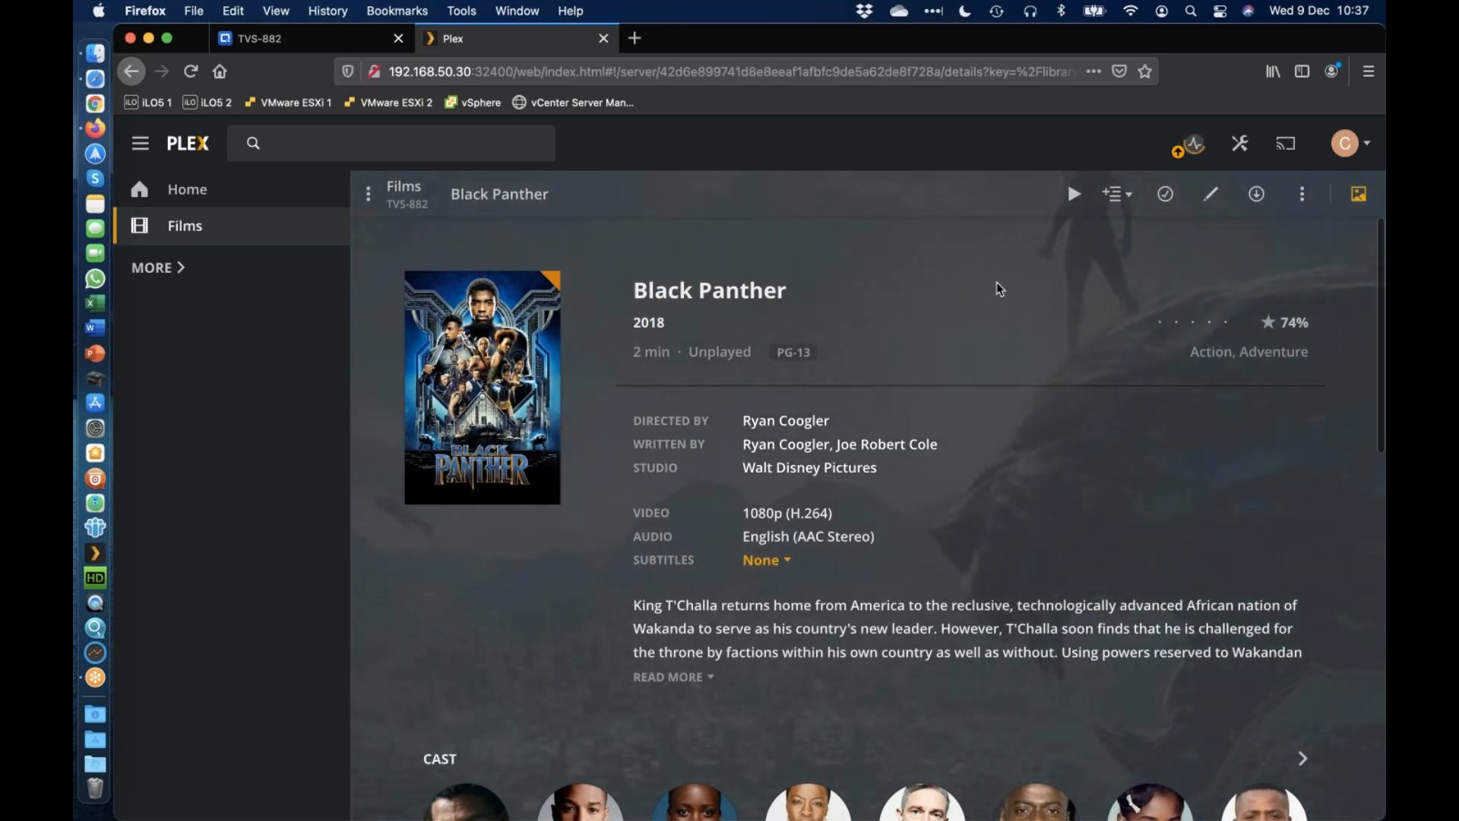
{"action": "scroll", "coordinate": [996, 490], "scroll_direction": "down", "scroll_amount": 5}
{"action": "scroll", "coordinate": [996, 490], "scroll_direction": "up", "scroll_amount": 5}
{"action": "scroll", "coordinate": [997, 495], "scroll_direction": "down", "scroll_amount": 3}
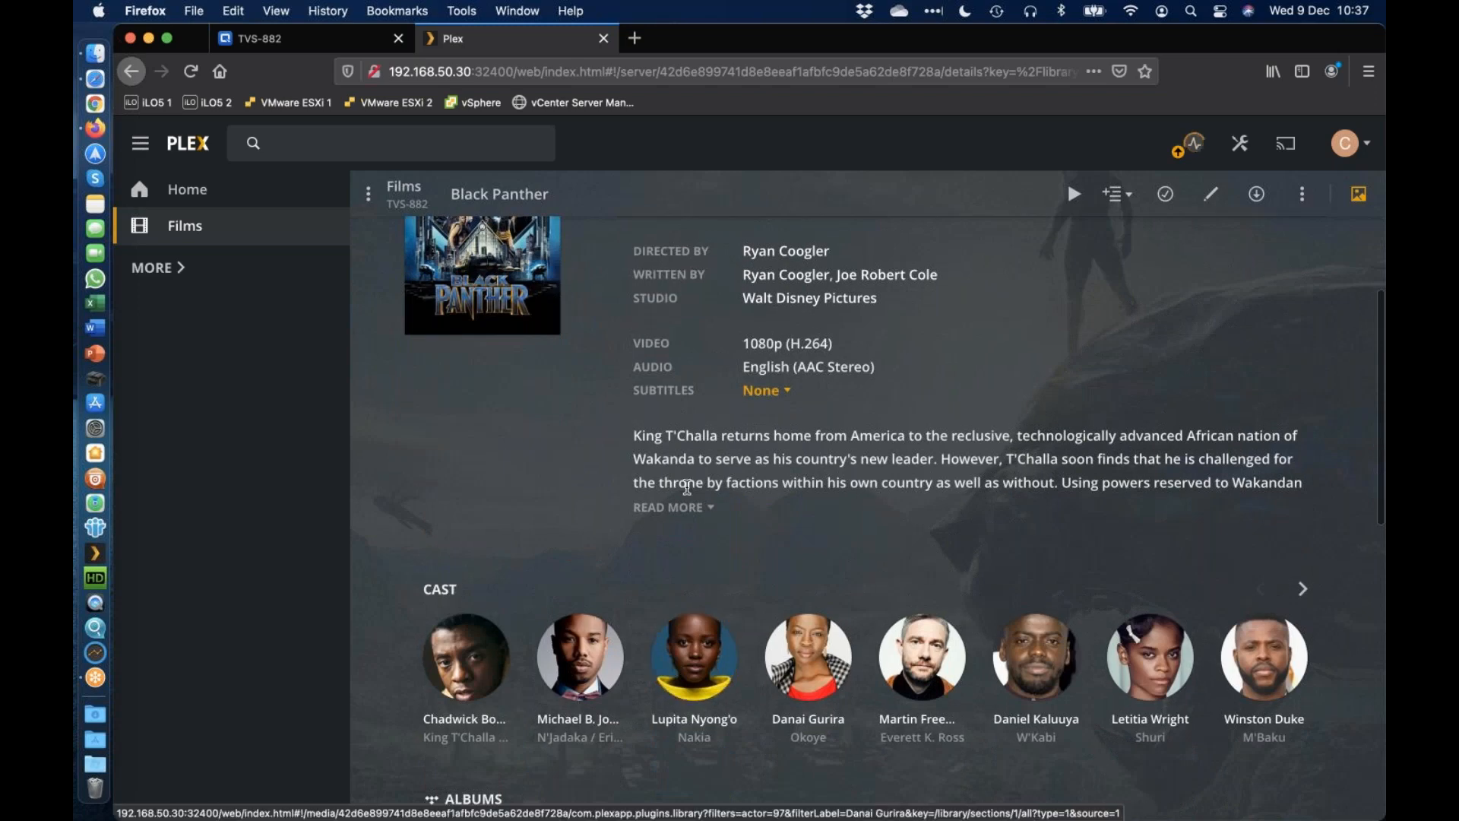
{"action": "scroll", "coordinate": [687, 487], "scroll_direction": "up", "scroll_amount": 3}
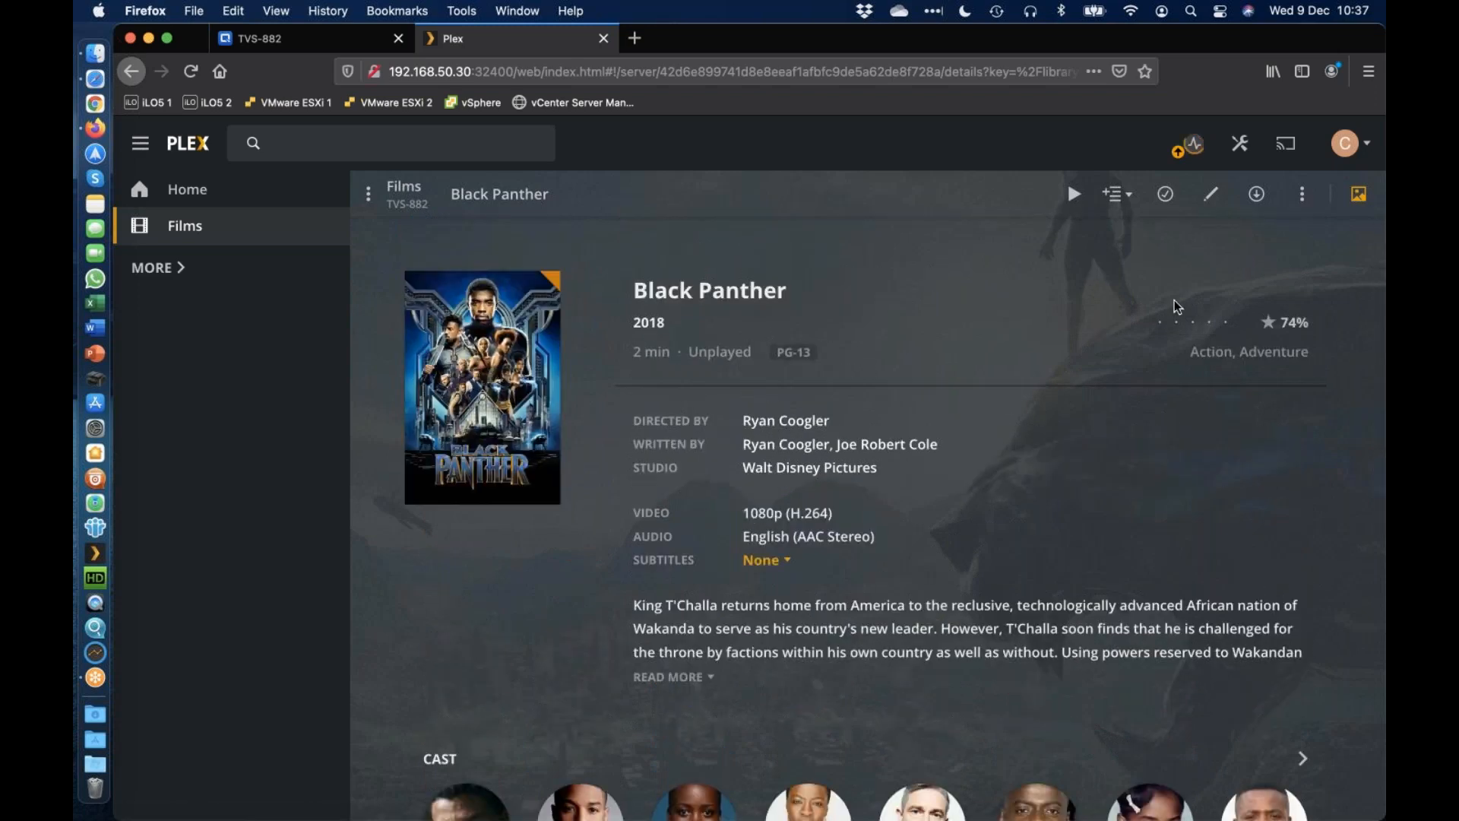
{"action": "left_click", "coordinate": [1359, 194]}
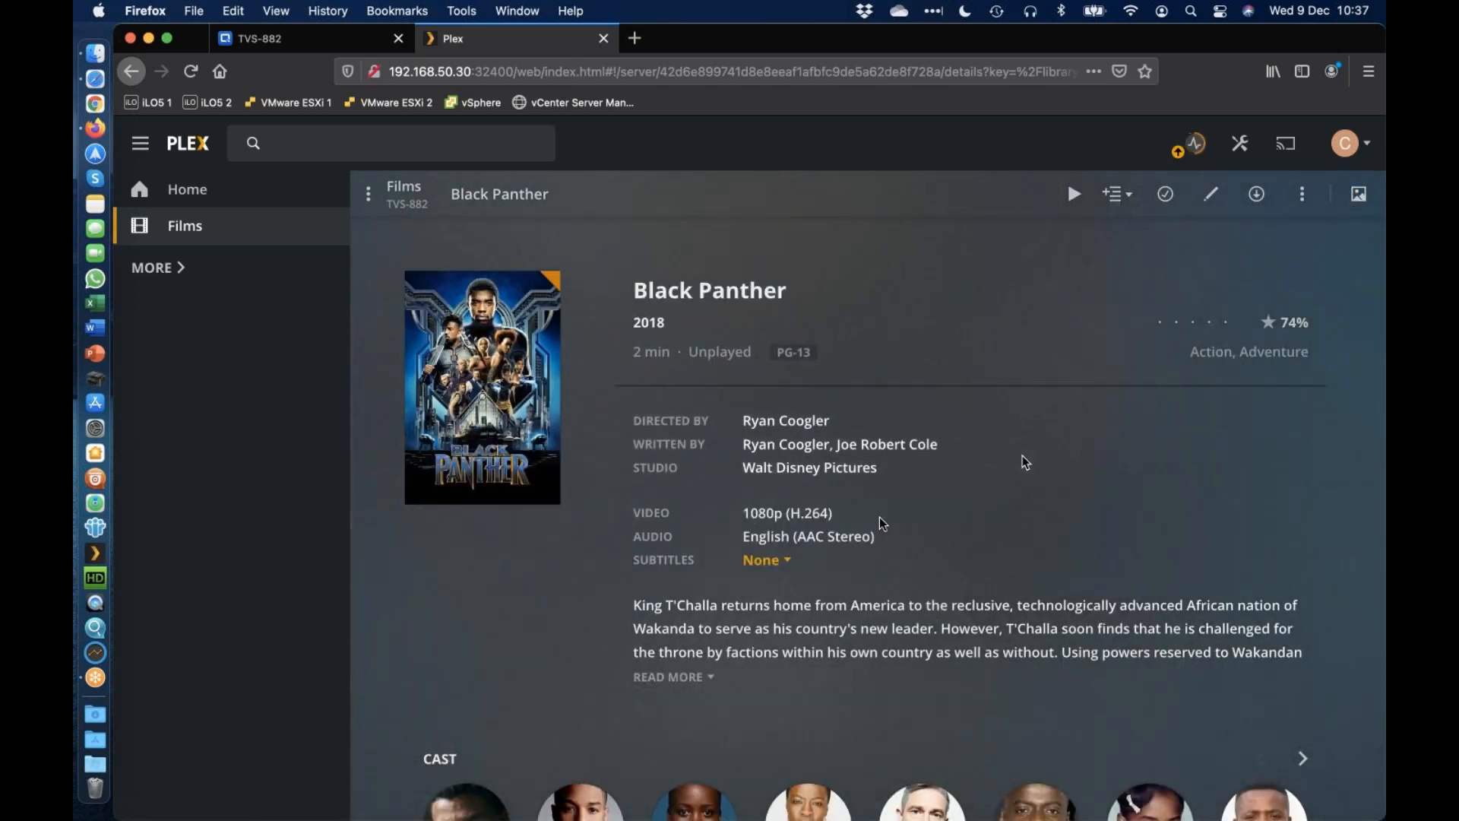
Return to the Films library and open Elf to examine its cast, soundtrack album and related tracks
{"action": "left_click", "coordinate": [404, 187]}
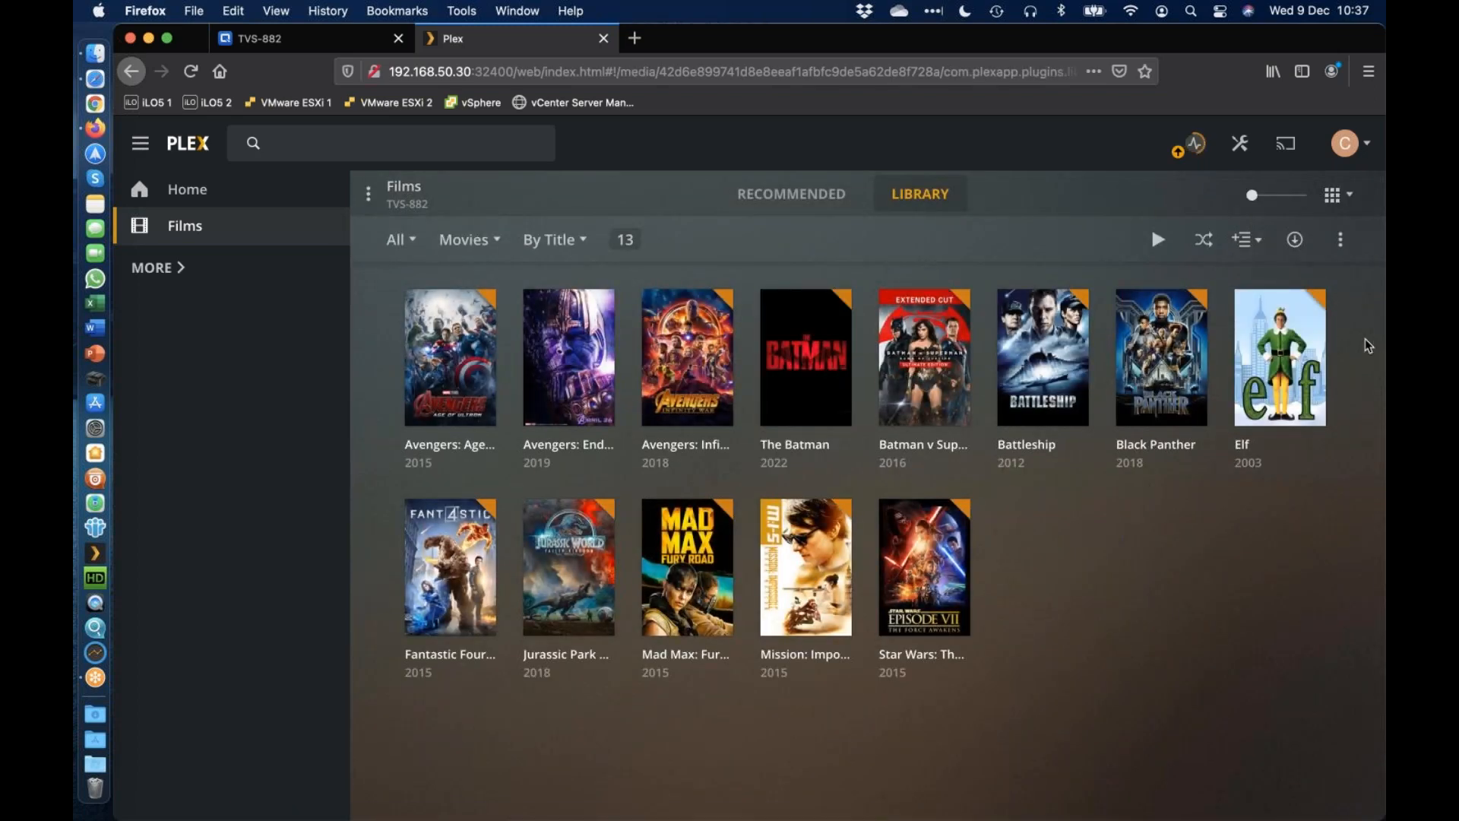
{"action": "left_click", "coordinate": [1310, 346]}
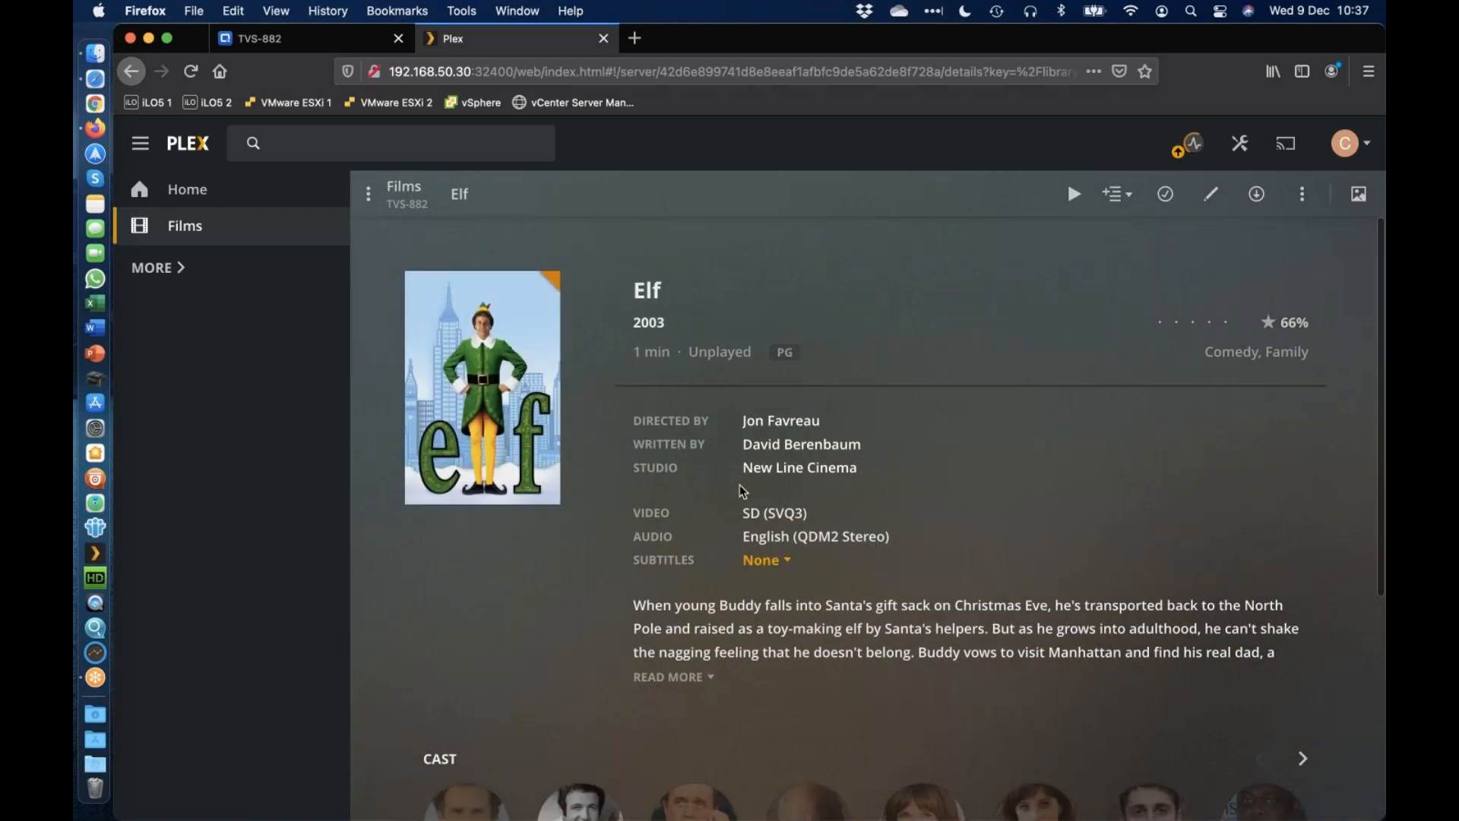
{"action": "scroll", "coordinate": [745, 494], "scroll_direction": "down", "scroll_amount": 2}
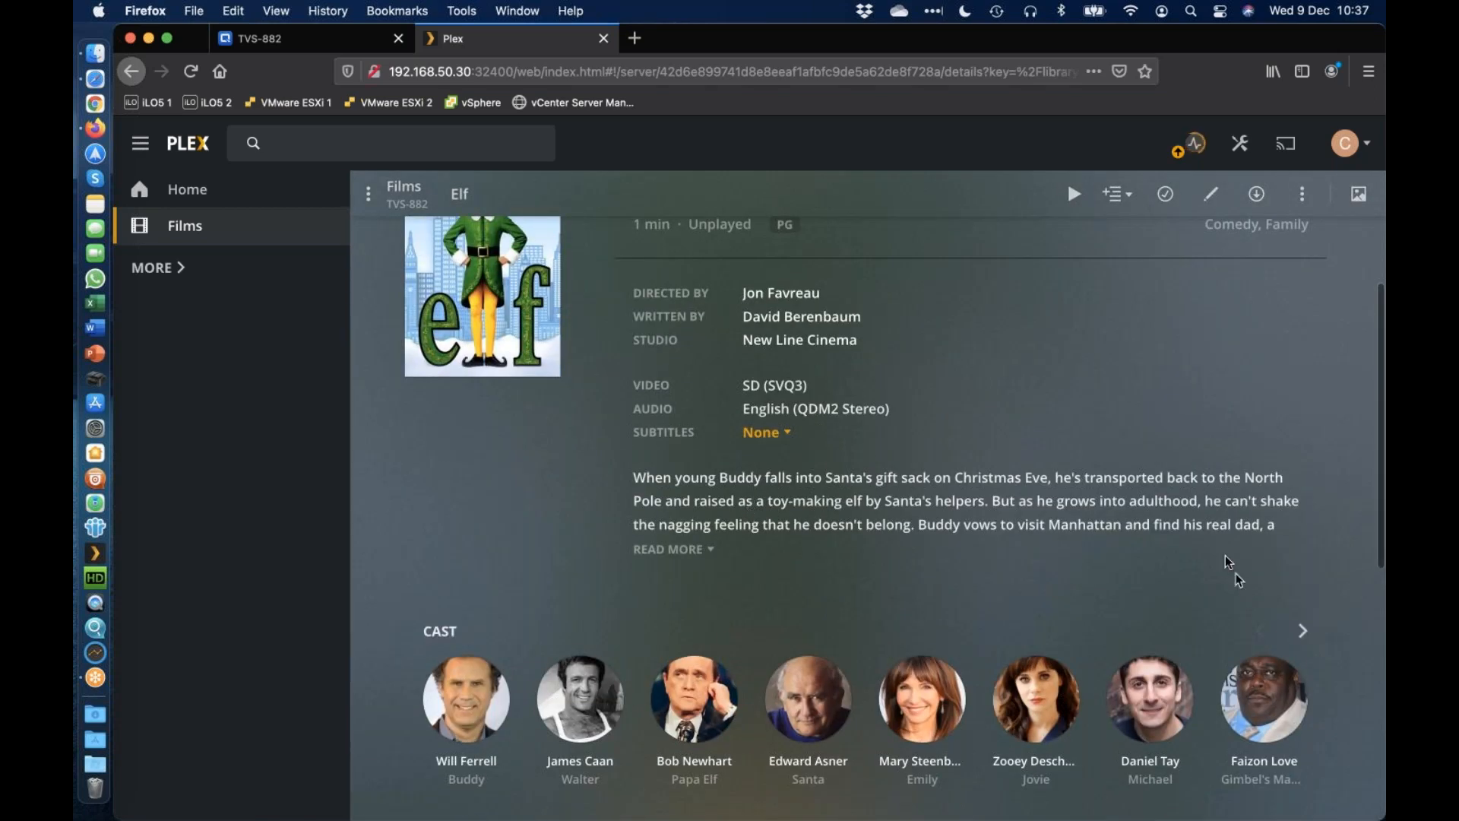
{"action": "scroll", "coordinate": [1225, 559], "scroll_direction": "down", "scroll_amount": 5}
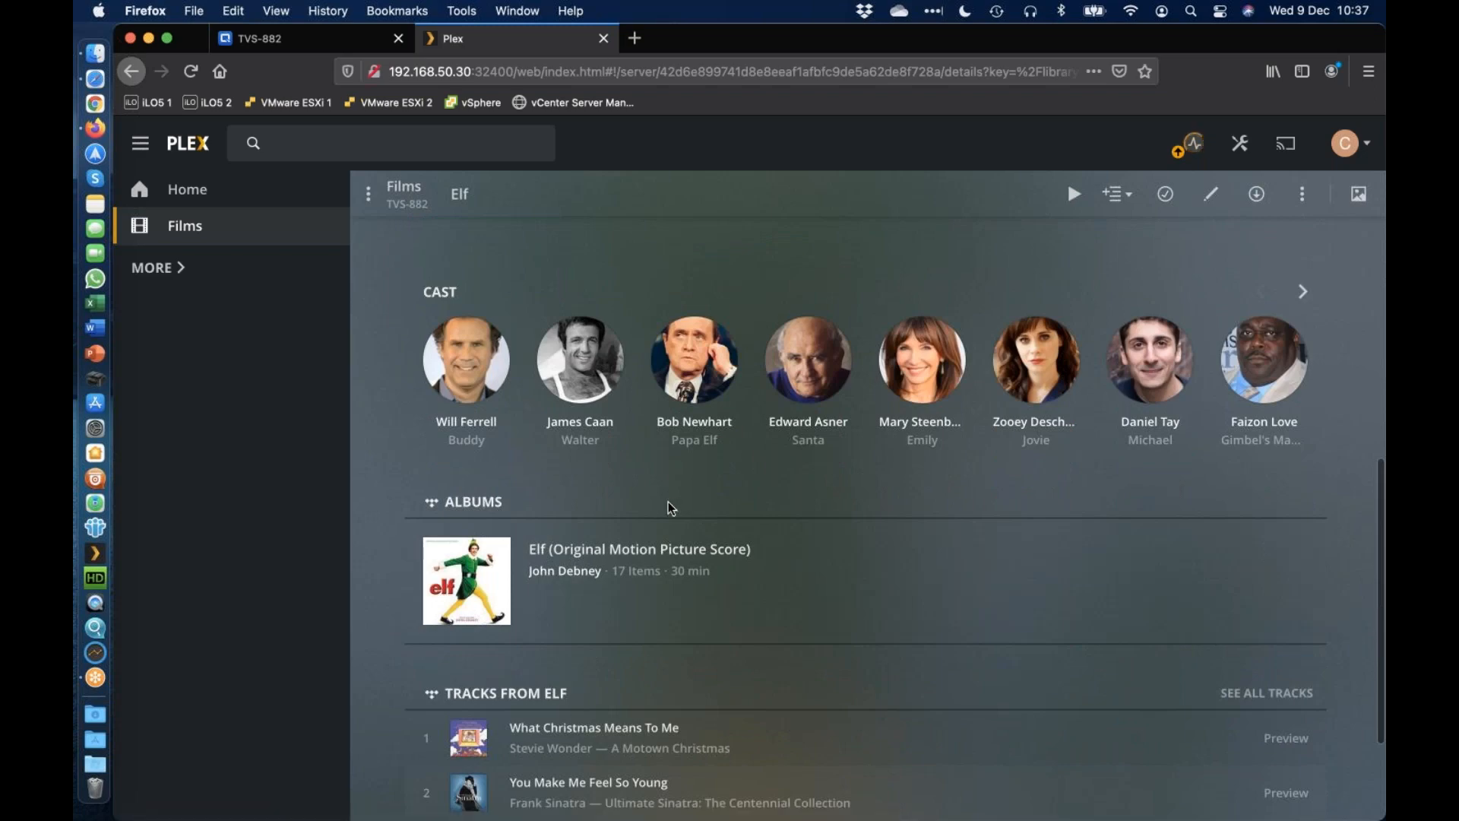
{"action": "scroll", "coordinate": [668, 507], "scroll_direction": "down", "scroll_amount": 2}
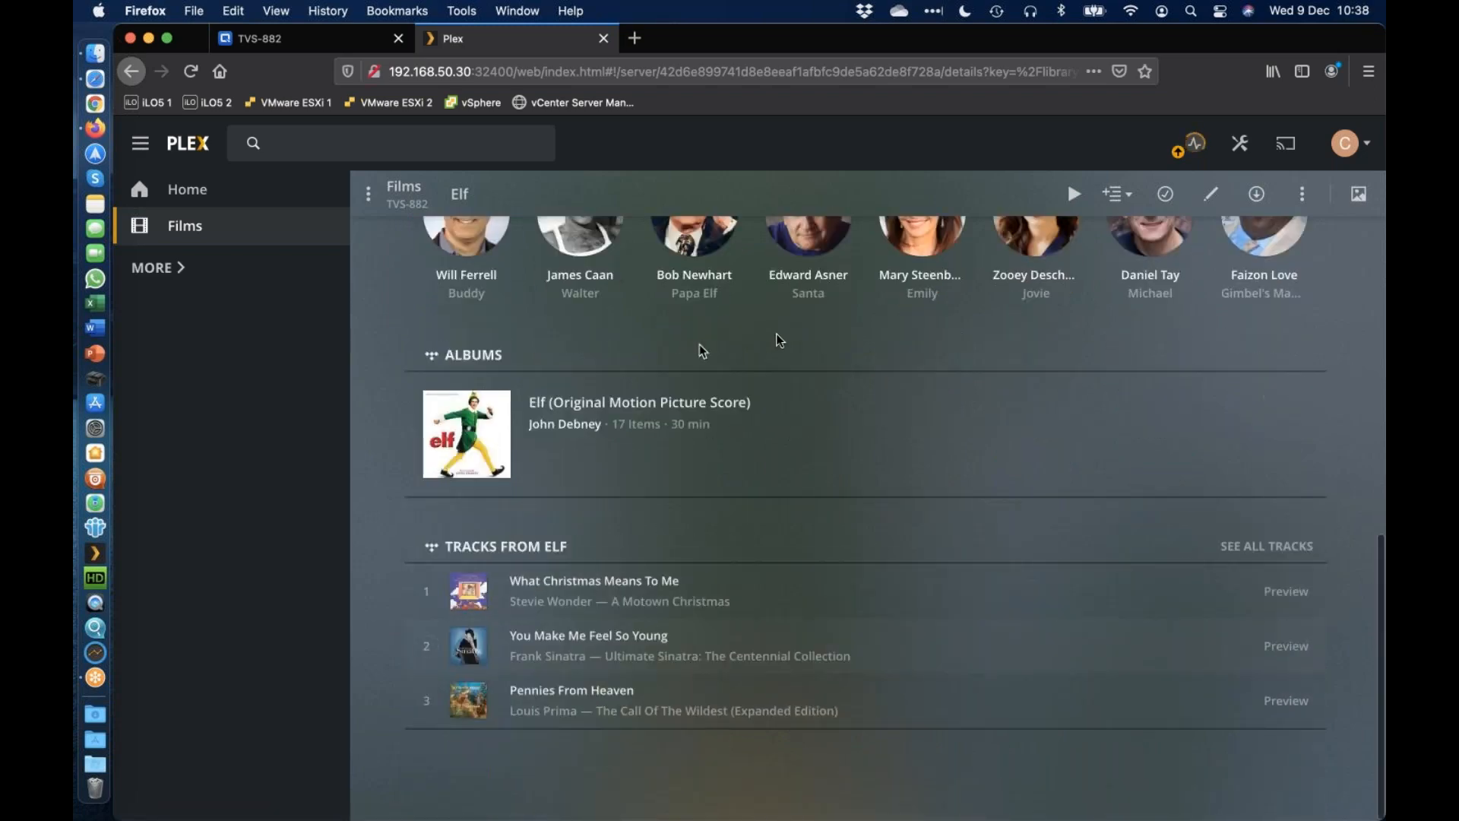
{"action": "scroll", "coordinate": [743, 354], "scroll_direction": "up", "scroll_amount": 2}
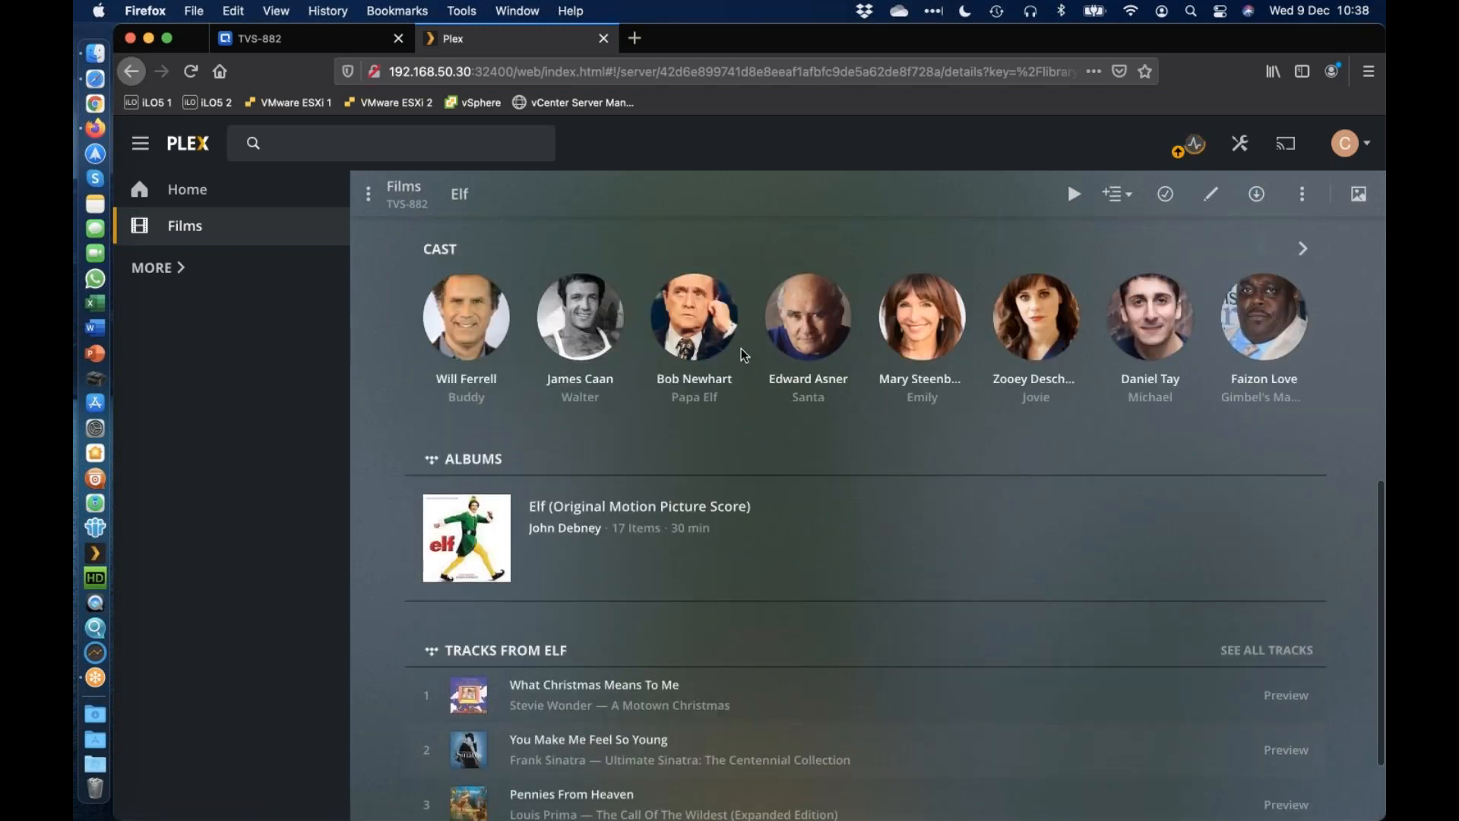
{"action": "scroll", "coordinate": [741, 348], "scroll_direction": "down", "scroll_amount": 2}
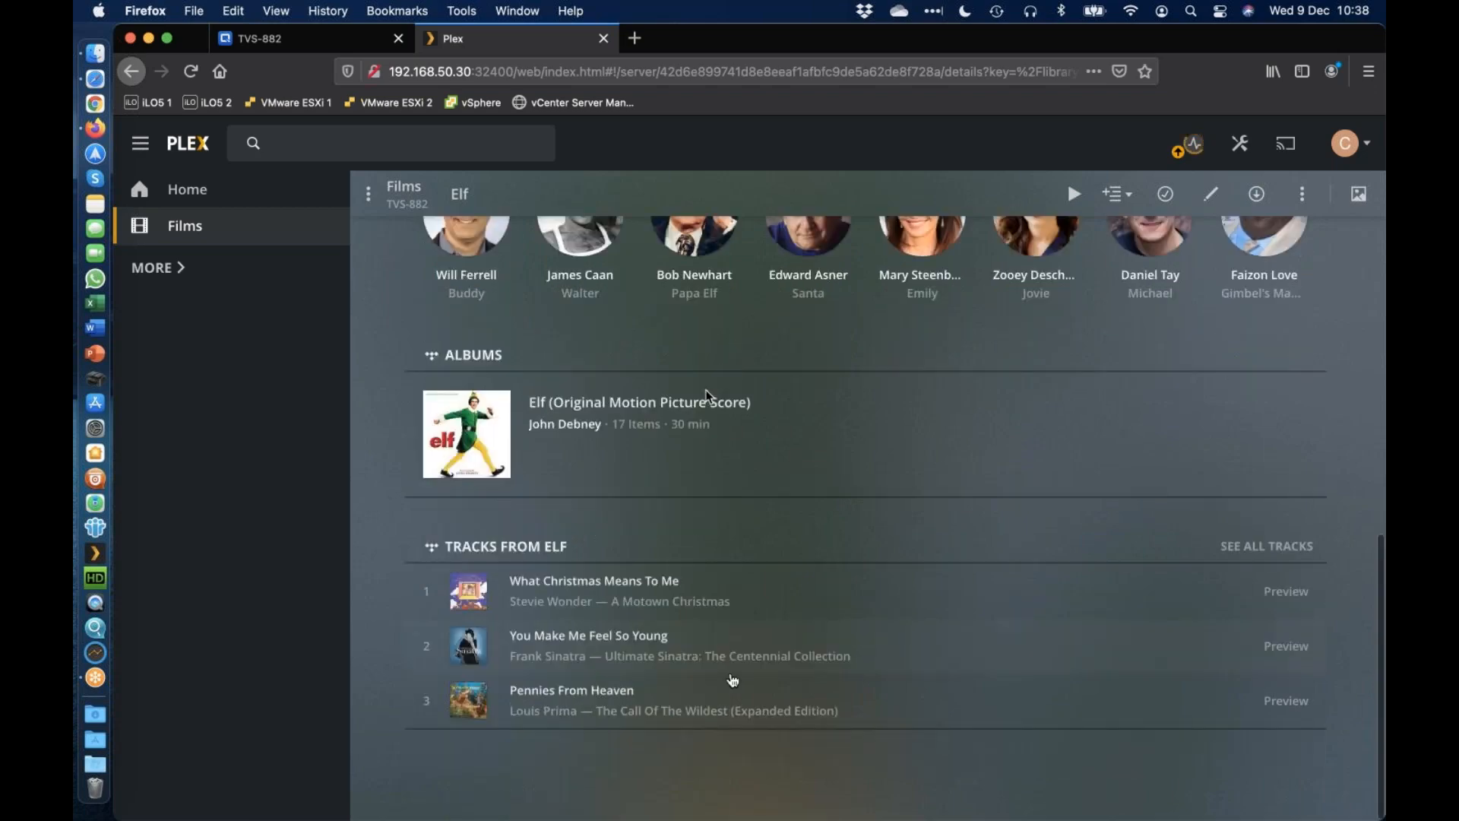
{"action": "scroll", "coordinate": [707, 711], "scroll_direction": "up", "scroll_amount": 8}
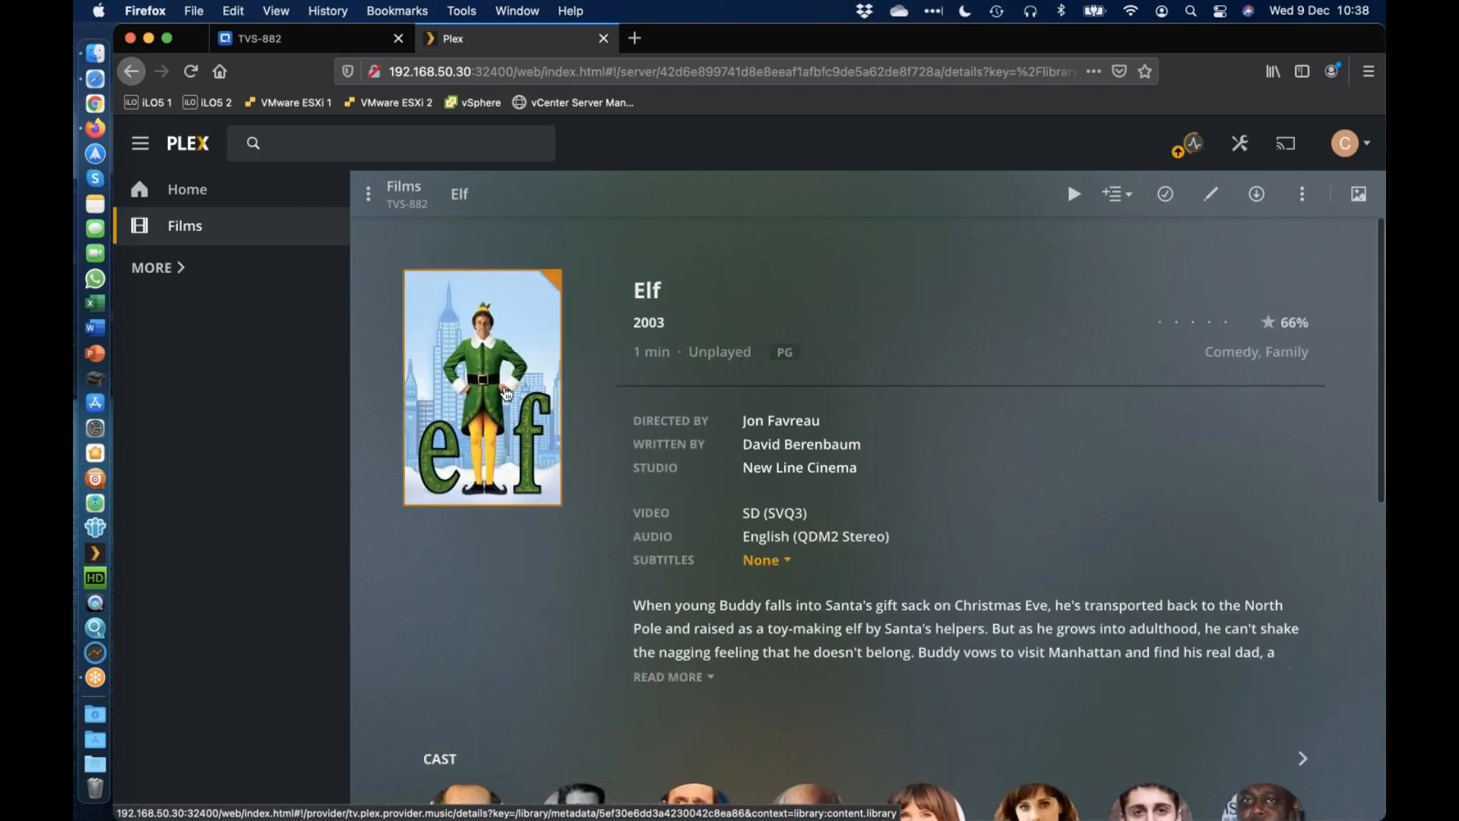
Turn on automatic scanning of the library in the TVS-882 server's Library settings and save the changes
{"action": "left_click", "coordinate": [386, 196]}
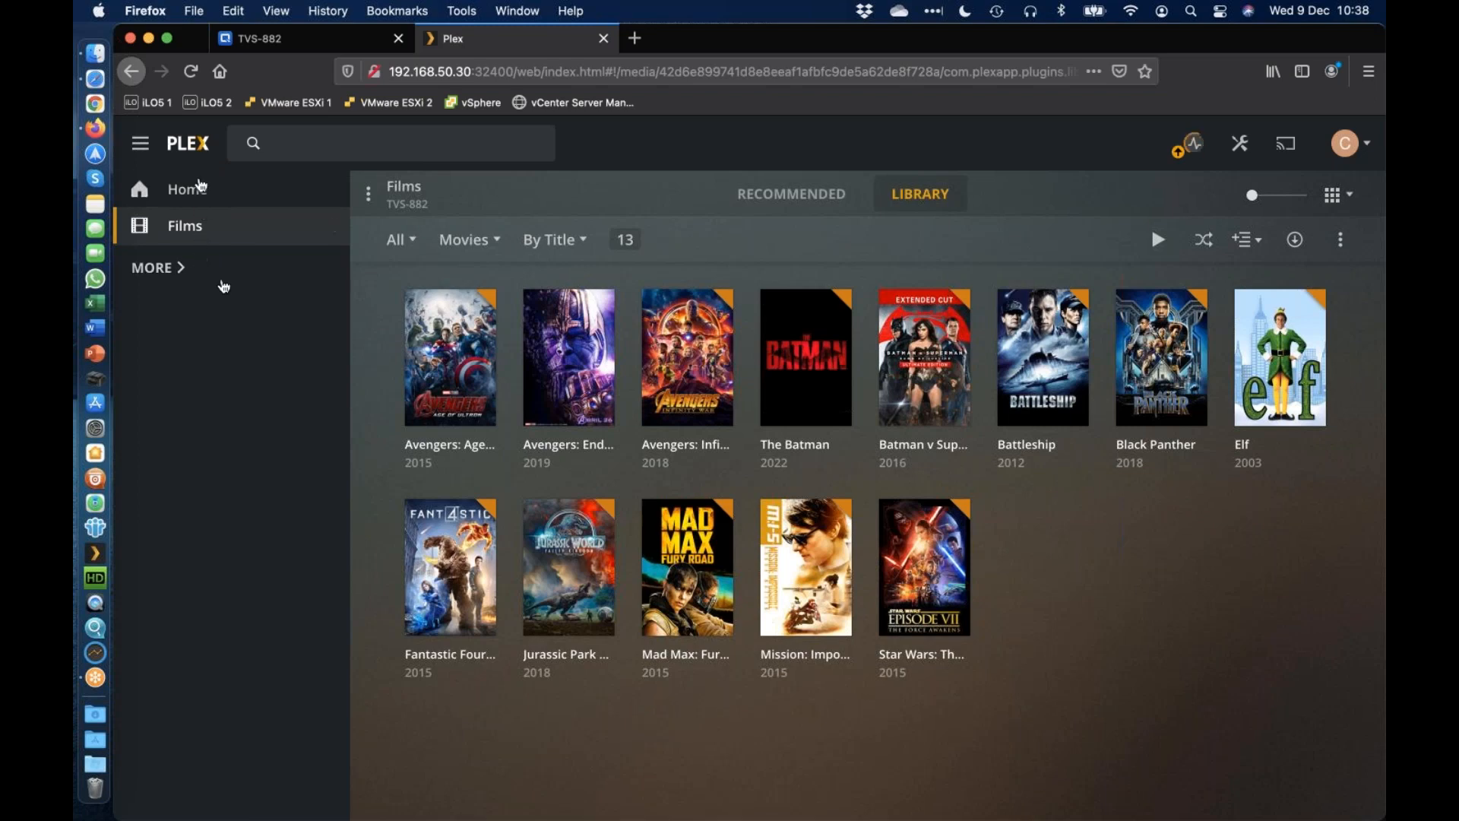
{"action": "left_click", "coordinate": [1240, 144]}
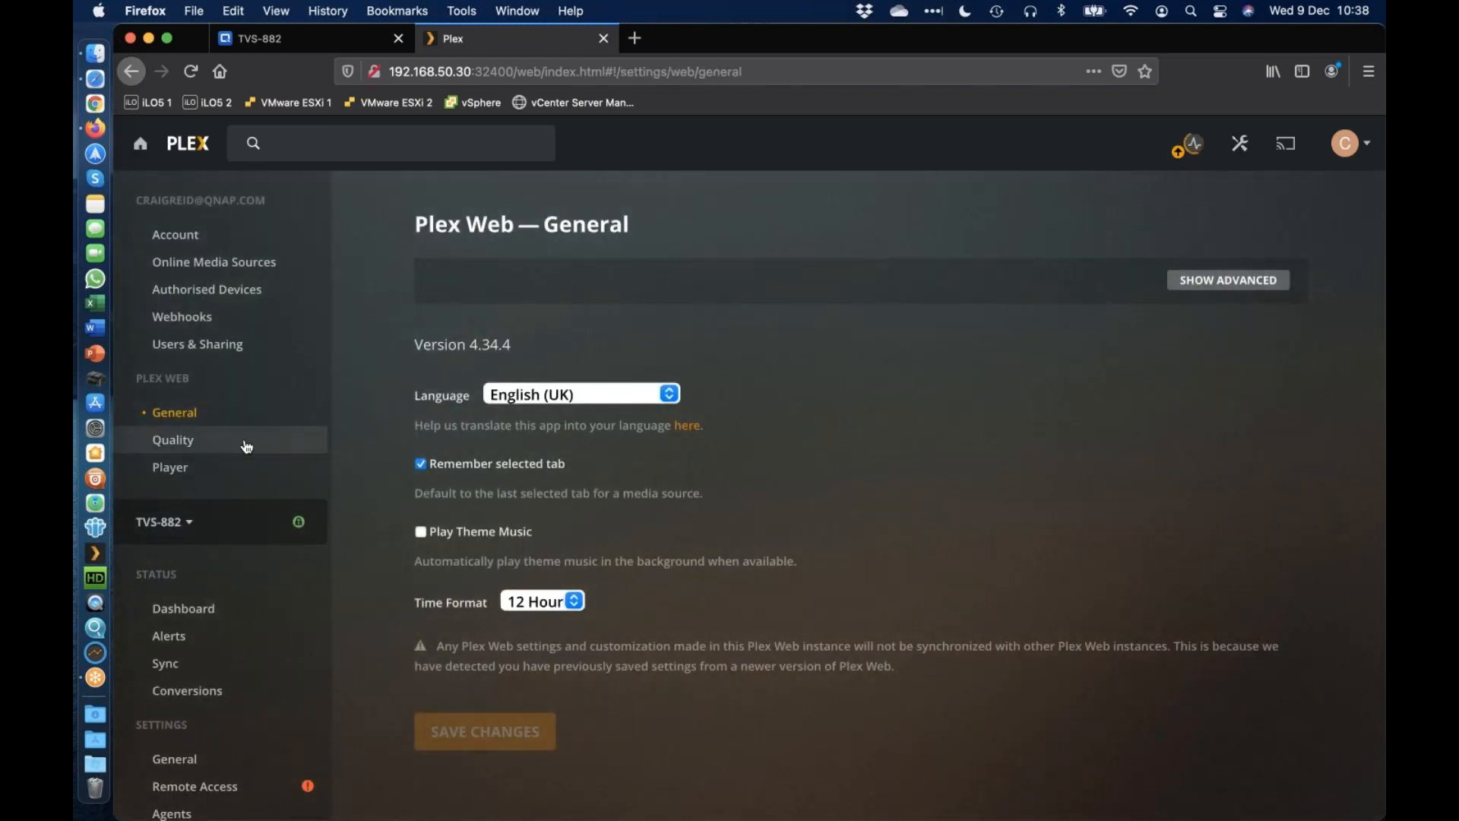
{"action": "left_click", "coordinate": [222, 763]}
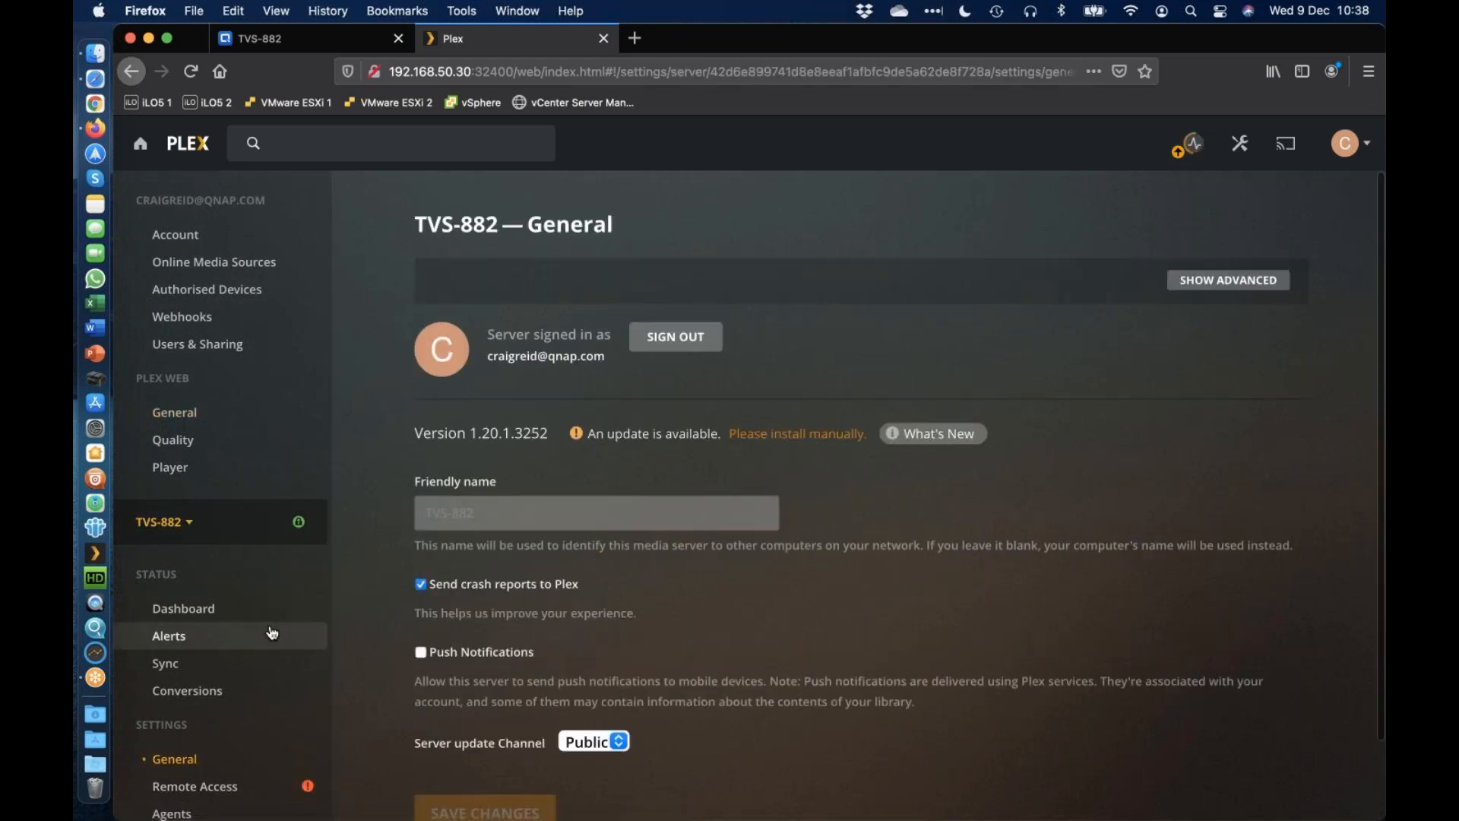
{"action": "scroll", "coordinate": [272, 633], "scroll_direction": "down", "scroll_amount": 5}
{"action": "left_click", "coordinate": [251, 655]}
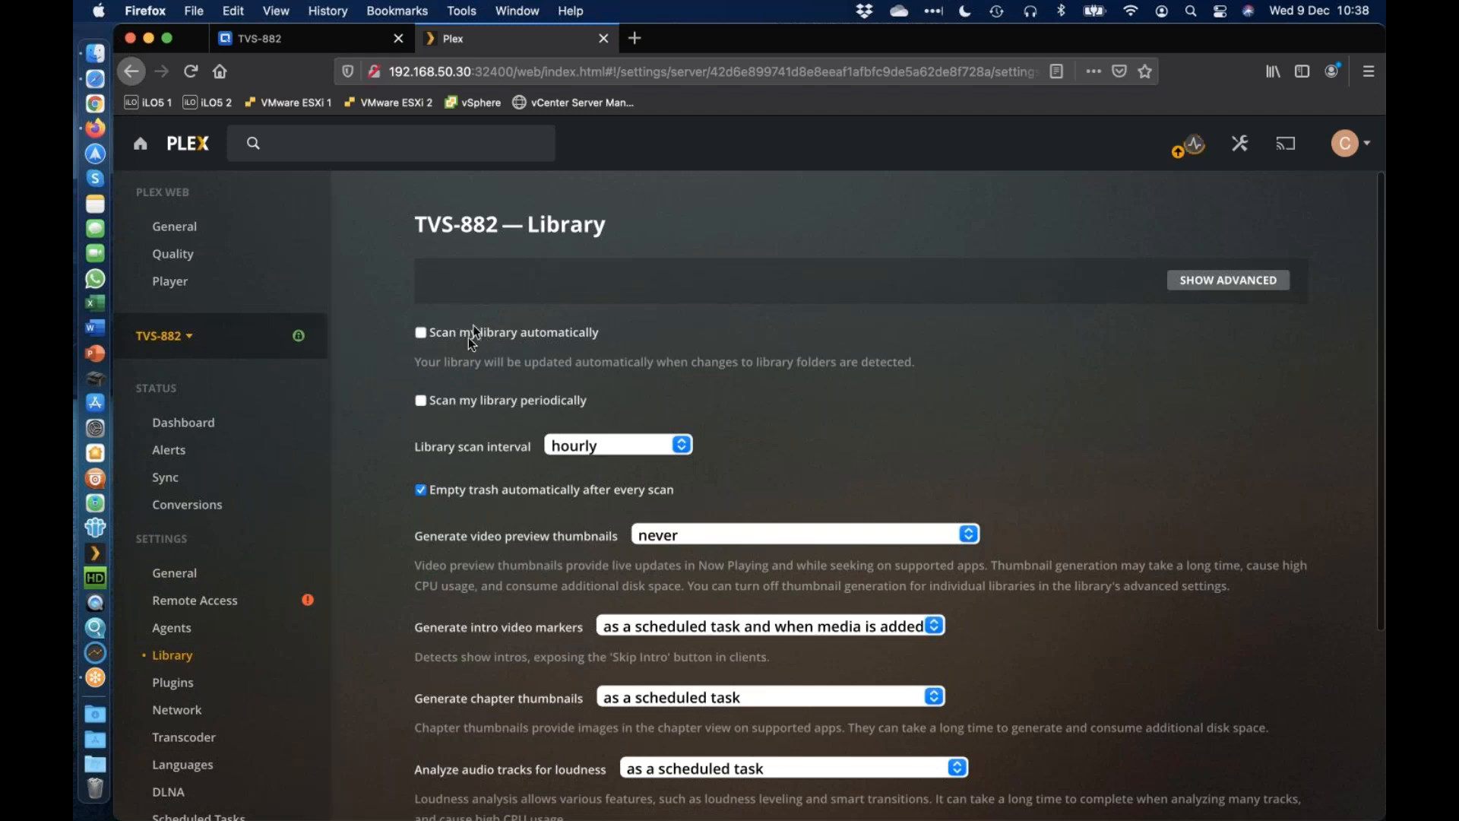
{"action": "left_click", "coordinate": [423, 334]}
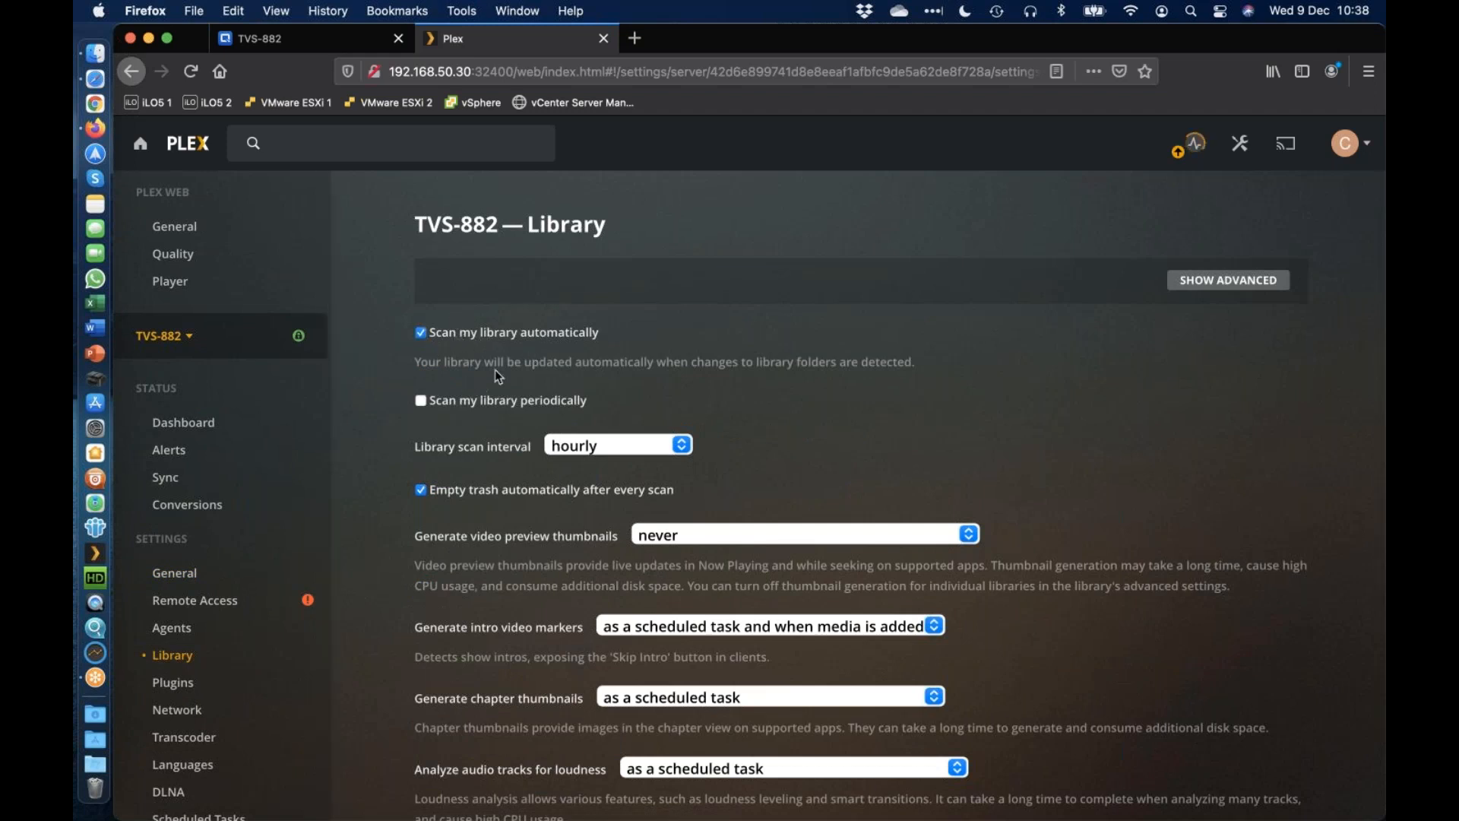
{"action": "scroll", "coordinate": [523, 340], "scroll_direction": "down", "scroll_amount": 2}
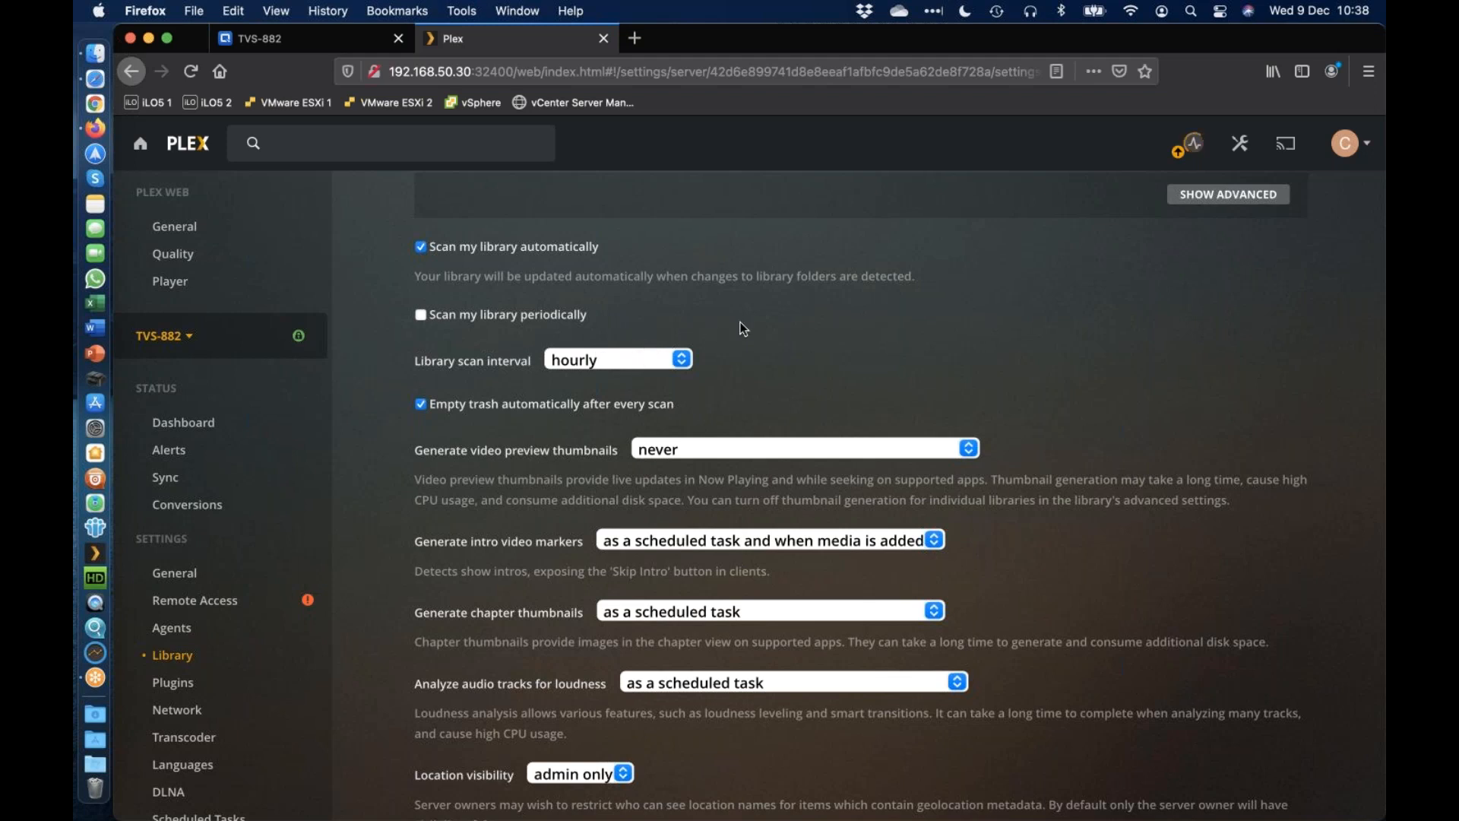
{"action": "scroll", "coordinate": [616, 243], "scroll_direction": "down", "scroll_amount": 1}
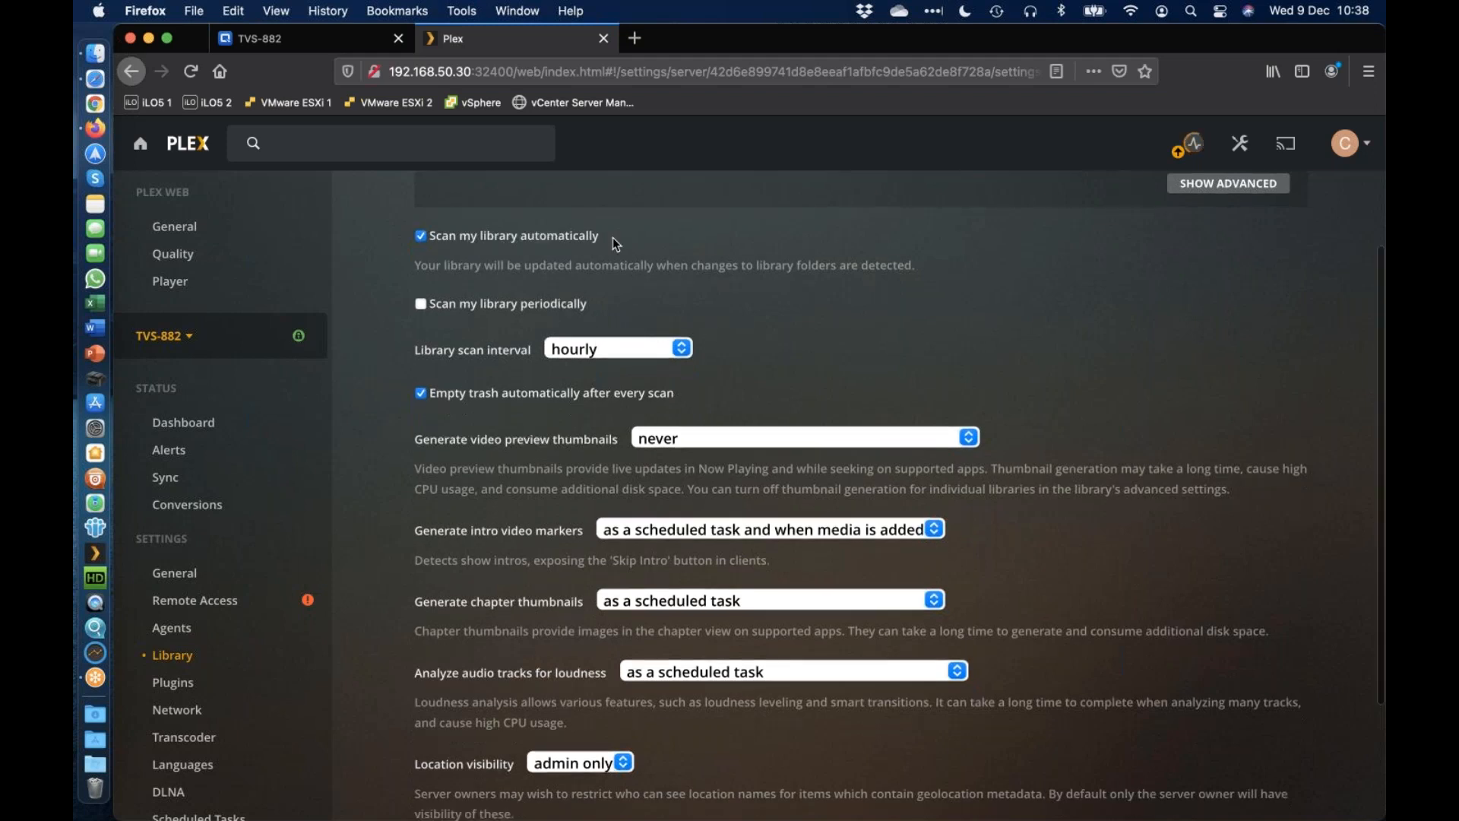
{"action": "scroll", "coordinate": [614, 239], "scroll_direction": "down", "scroll_amount": 1}
{"action": "scroll", "coordinate": [614, 243], "scroll_direction": "down", "scroll_amount": 2}
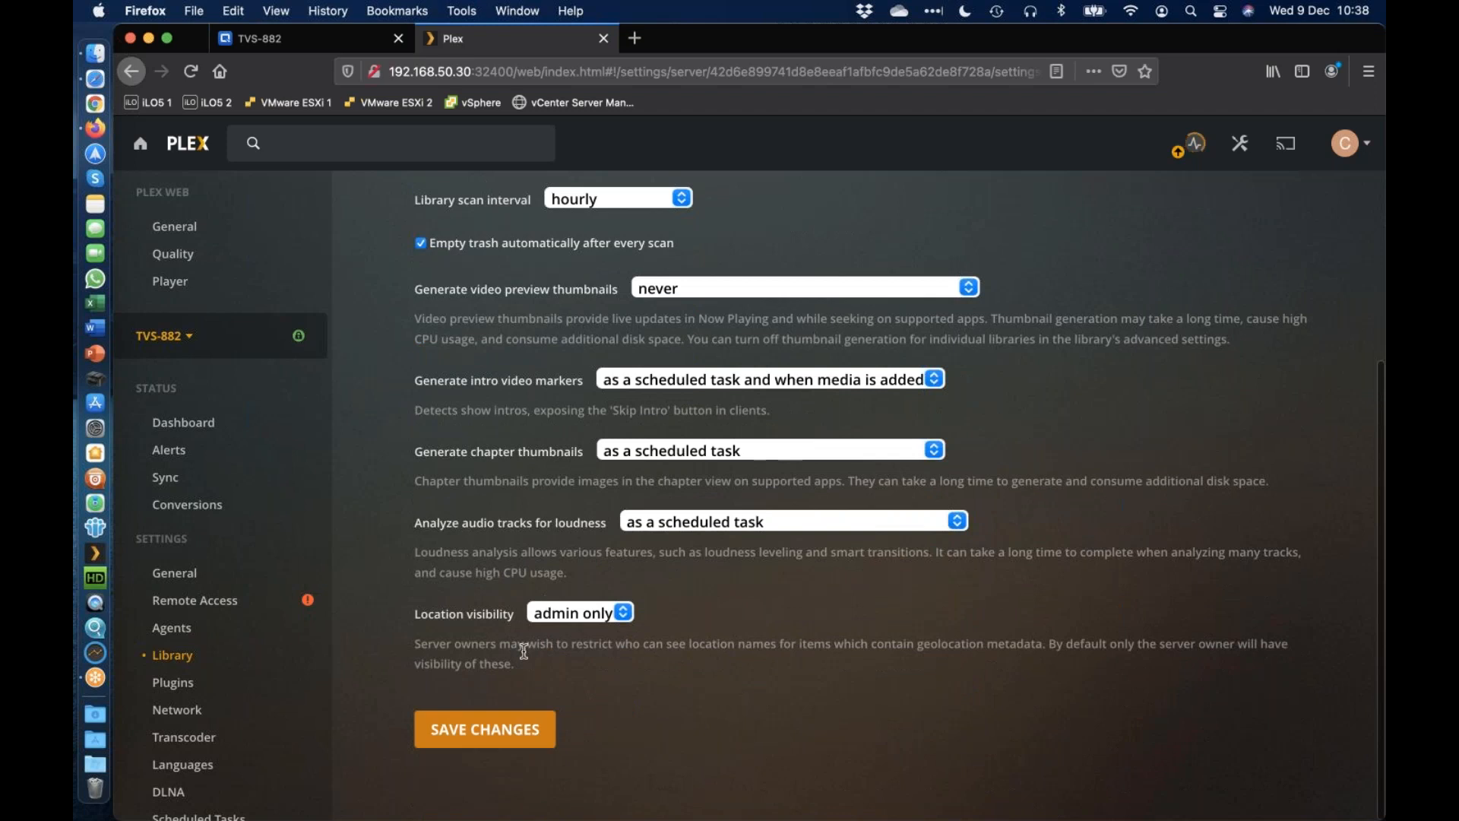
{"action": "left_click", "coordinate": [503, 734]}
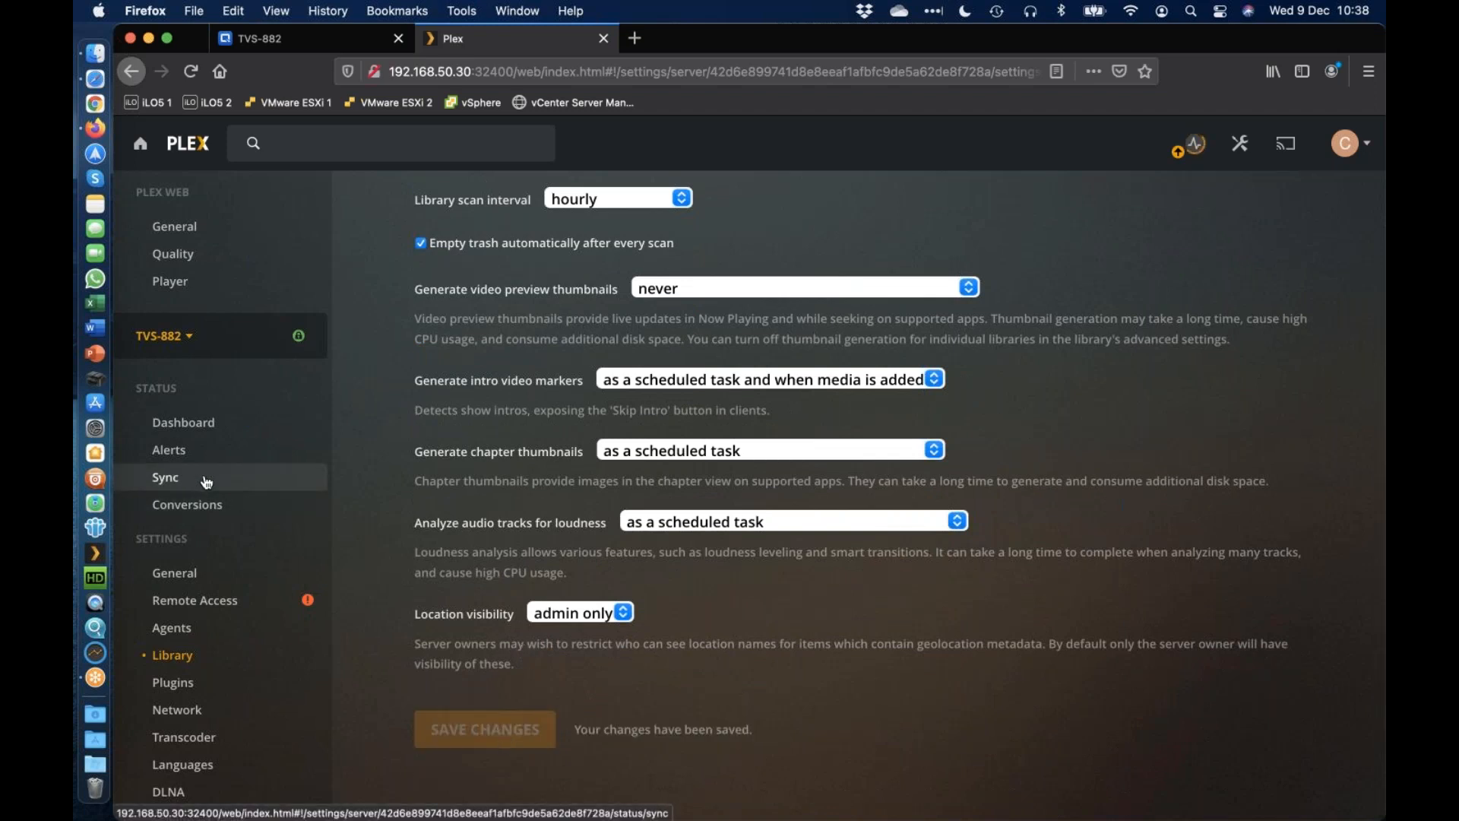
Start adding a library of type TV programmes to the server and name it TV Shows
{"action": "scroll", "coordinate": [192, 660], "scroll_direction": "down", "scroll_amount": 3}
{"action": "scroll", "coordinate": [193, 665], "scroll_direction": "down", "scroll_amount": 5}
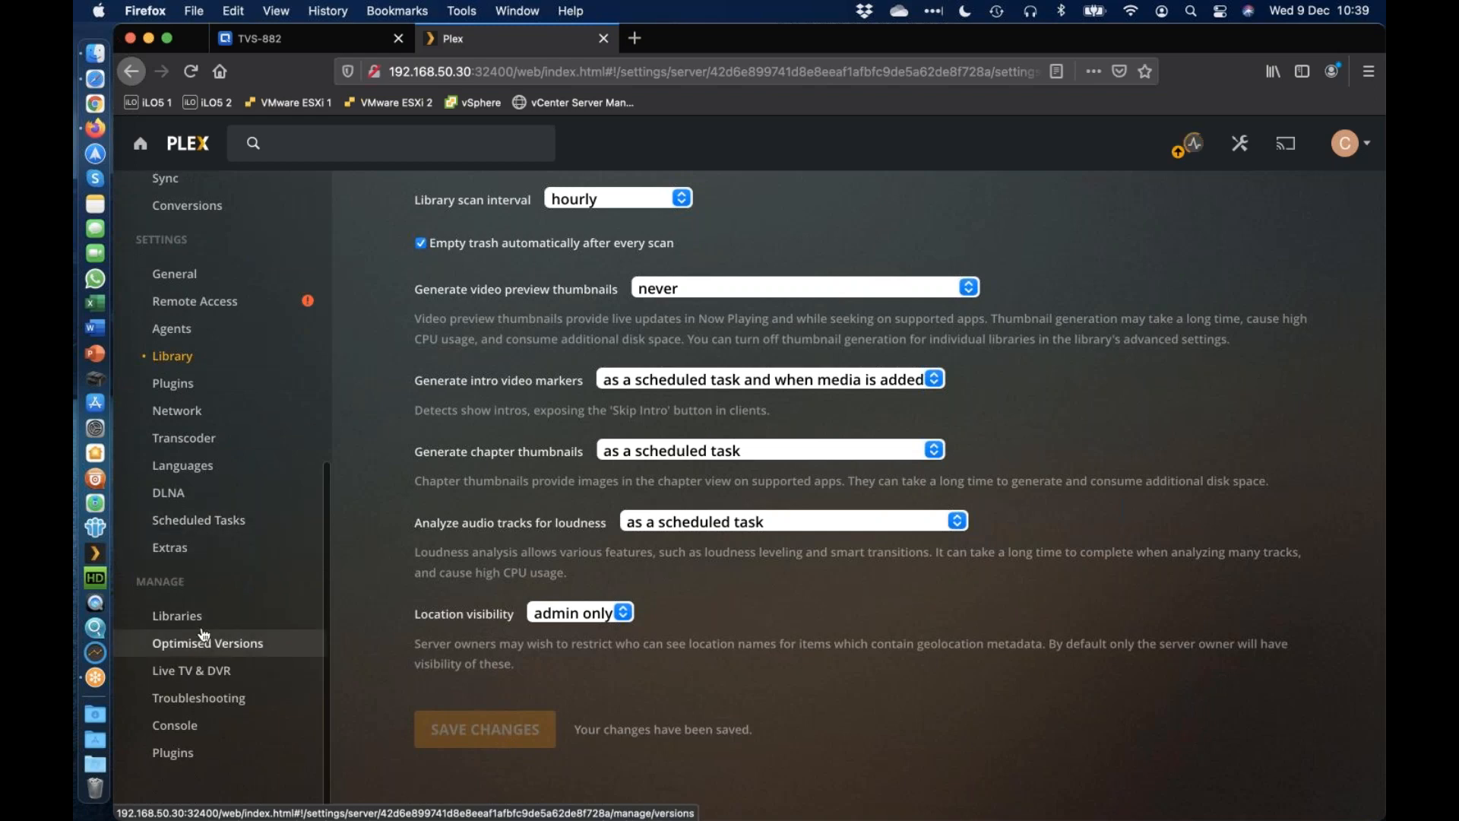
{"action": "left_click", "coordinate": [190, 620]}
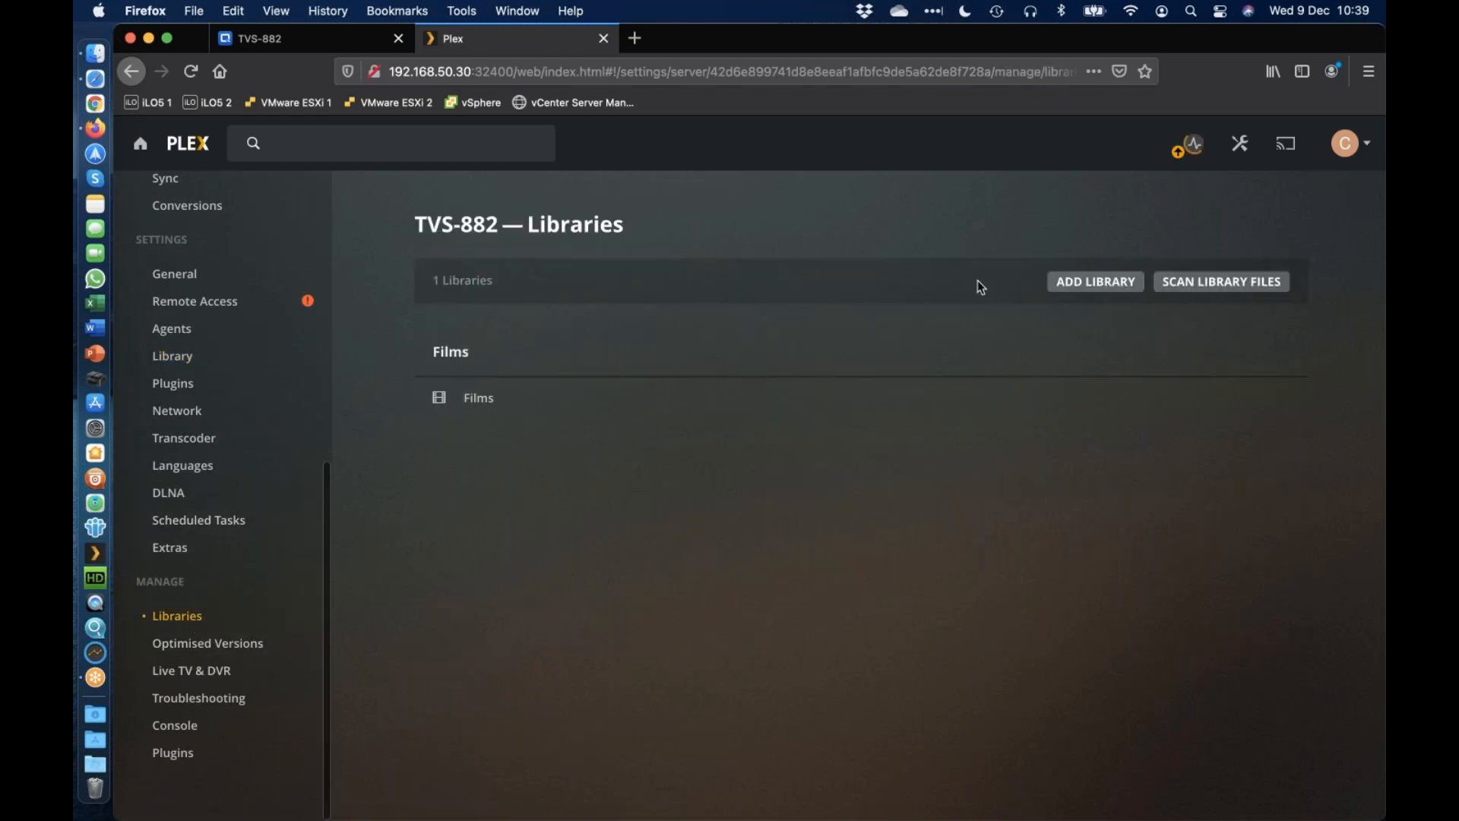
{"action": "left_click", "coordinate": [1093, 283]}
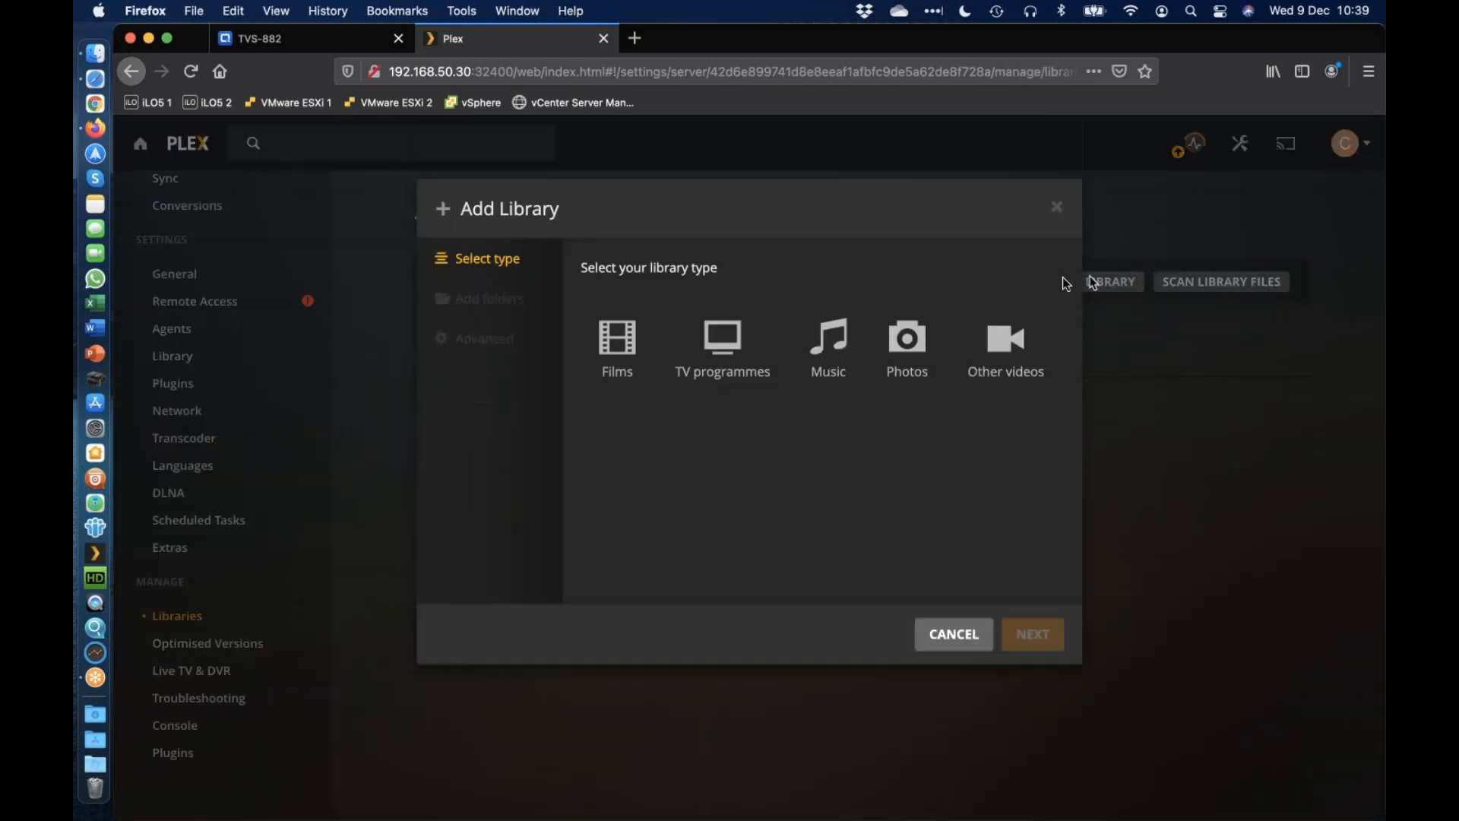
{"action": "left_click", "coordinate": [725, 348]}
{"action": "left_click_drag", "start_coordinate": [693, 469], "coordinate": [608, 473]}
{"action": "type", "text": "Shows"}
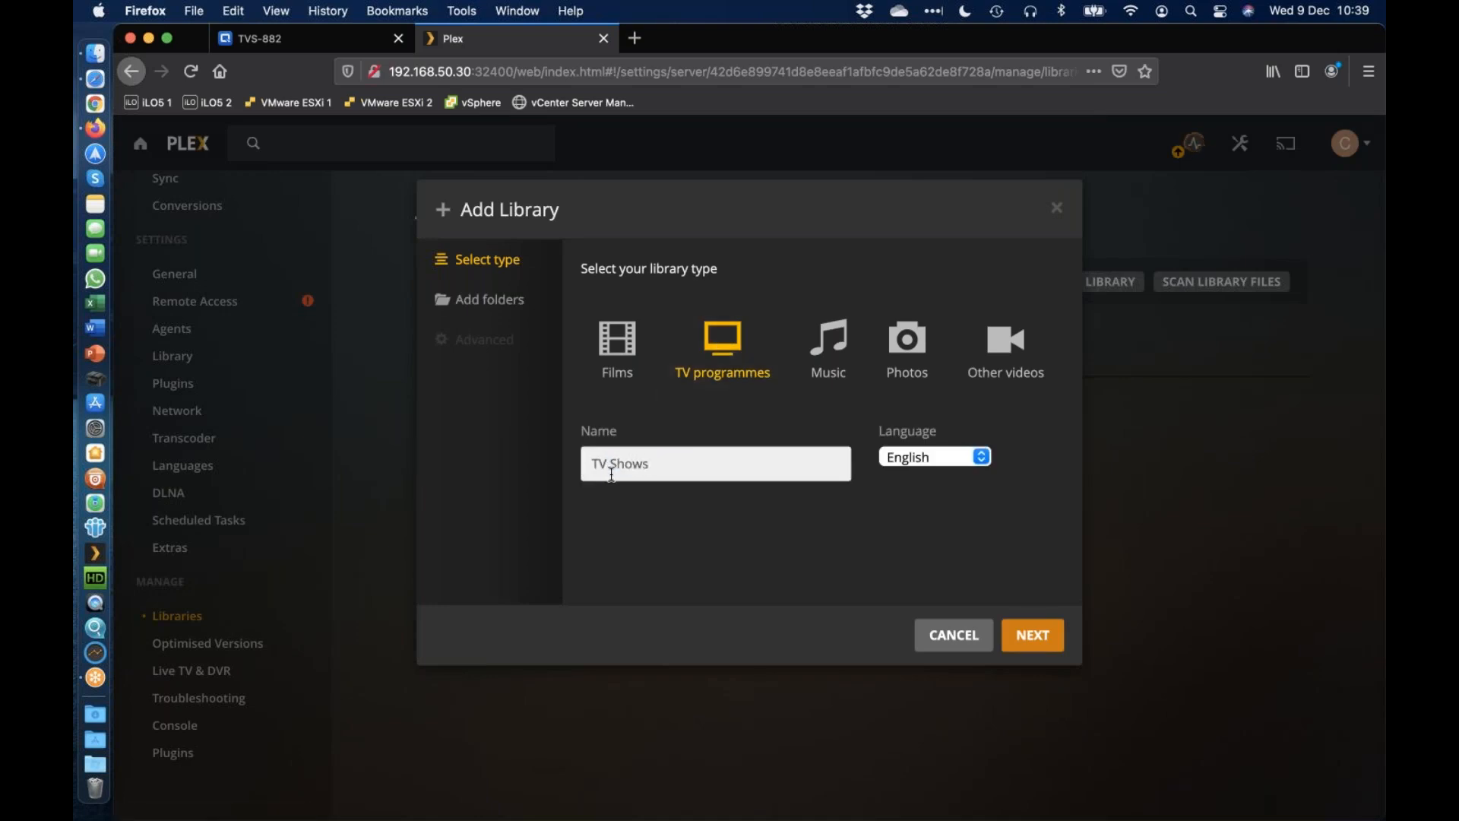
Assign the folder /share/CACHEDEV1_DATA/TV Shows to the new library and add the library
{"action": "left_click", "coordinate": [515, 308]}
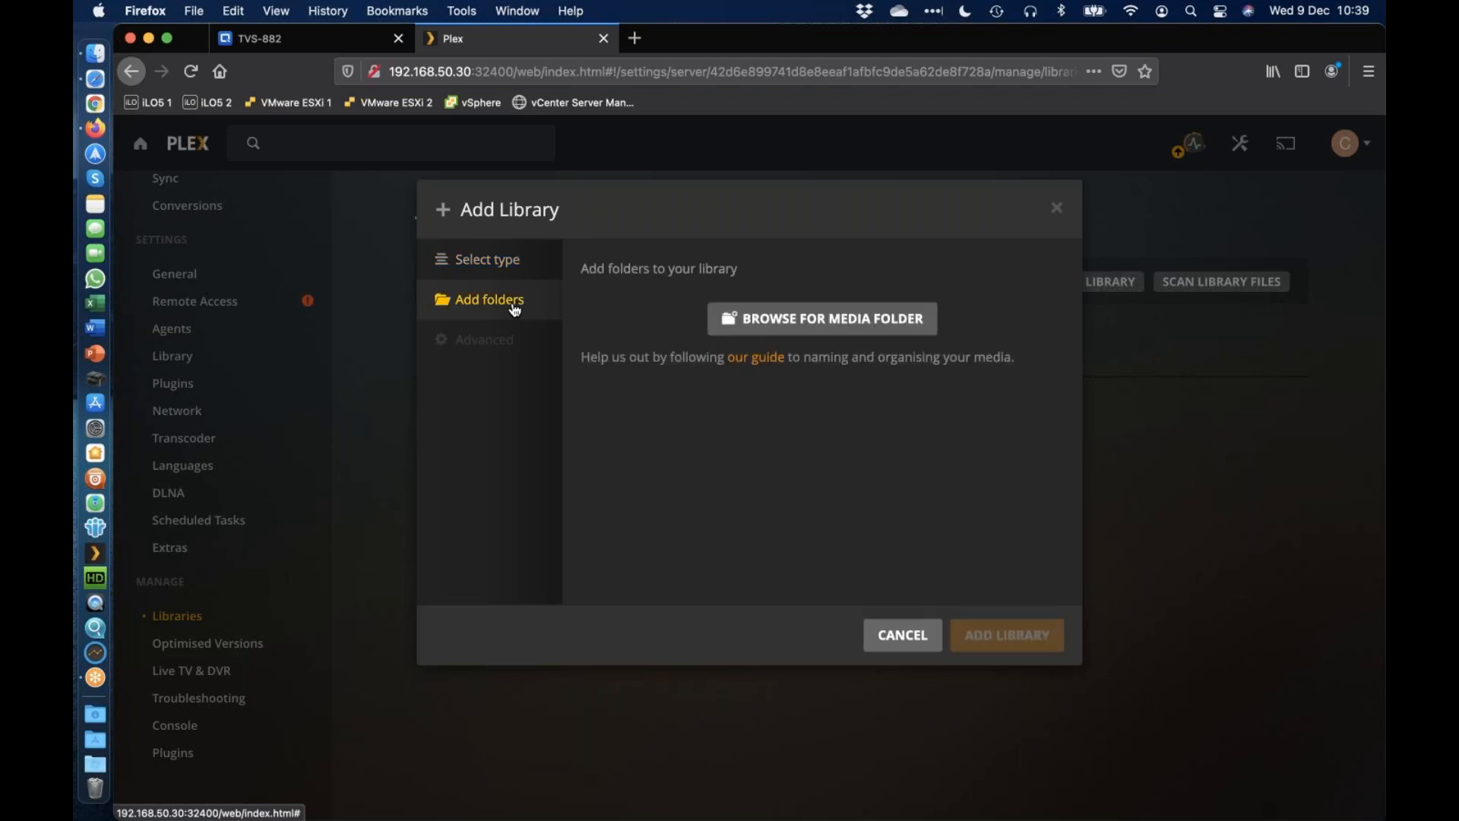
{"action": "left_click", "coordinate": [812, 316]}
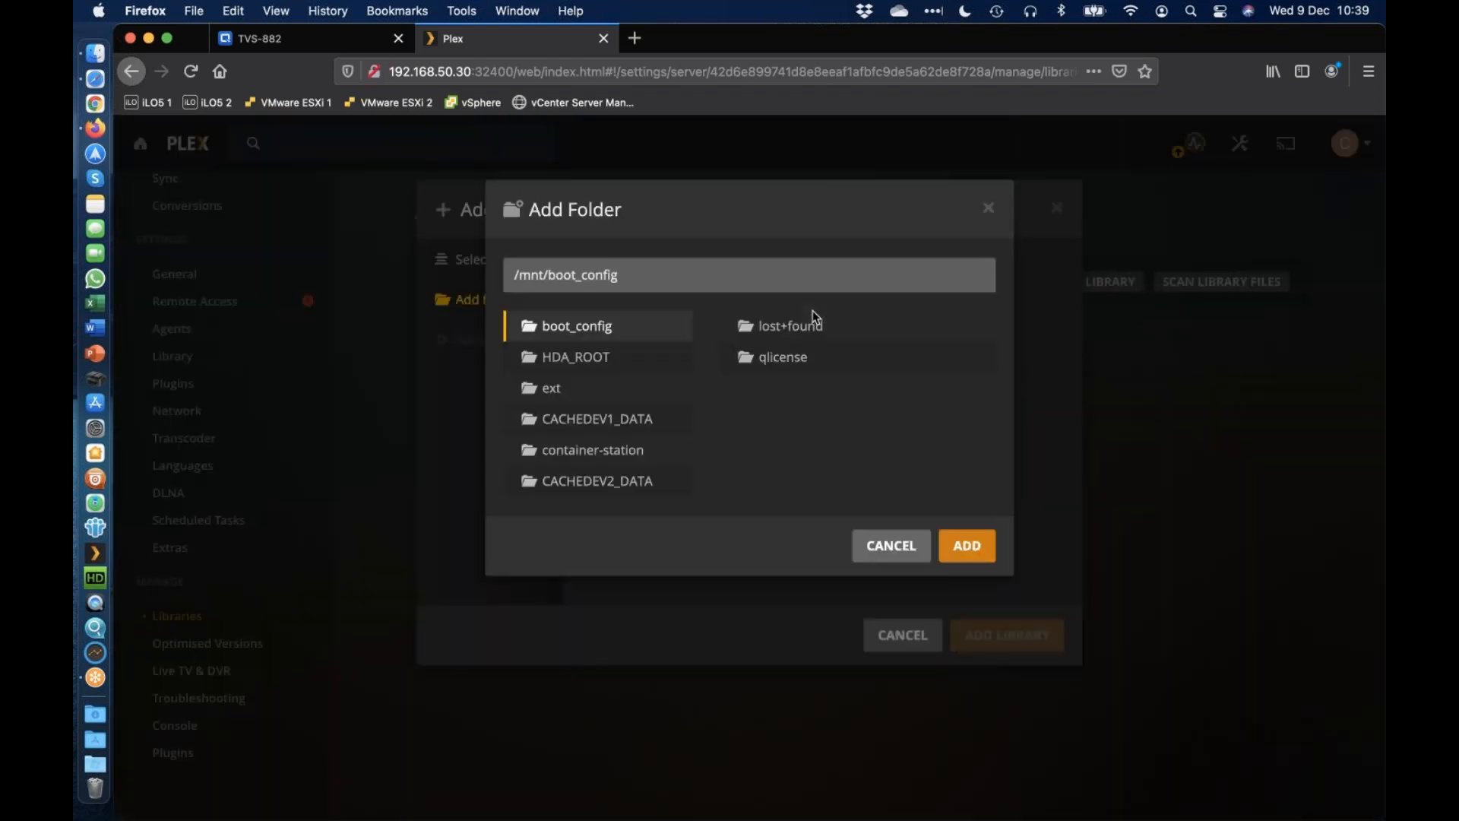
{"action": "left_click", "coordinate": [604, 428]}
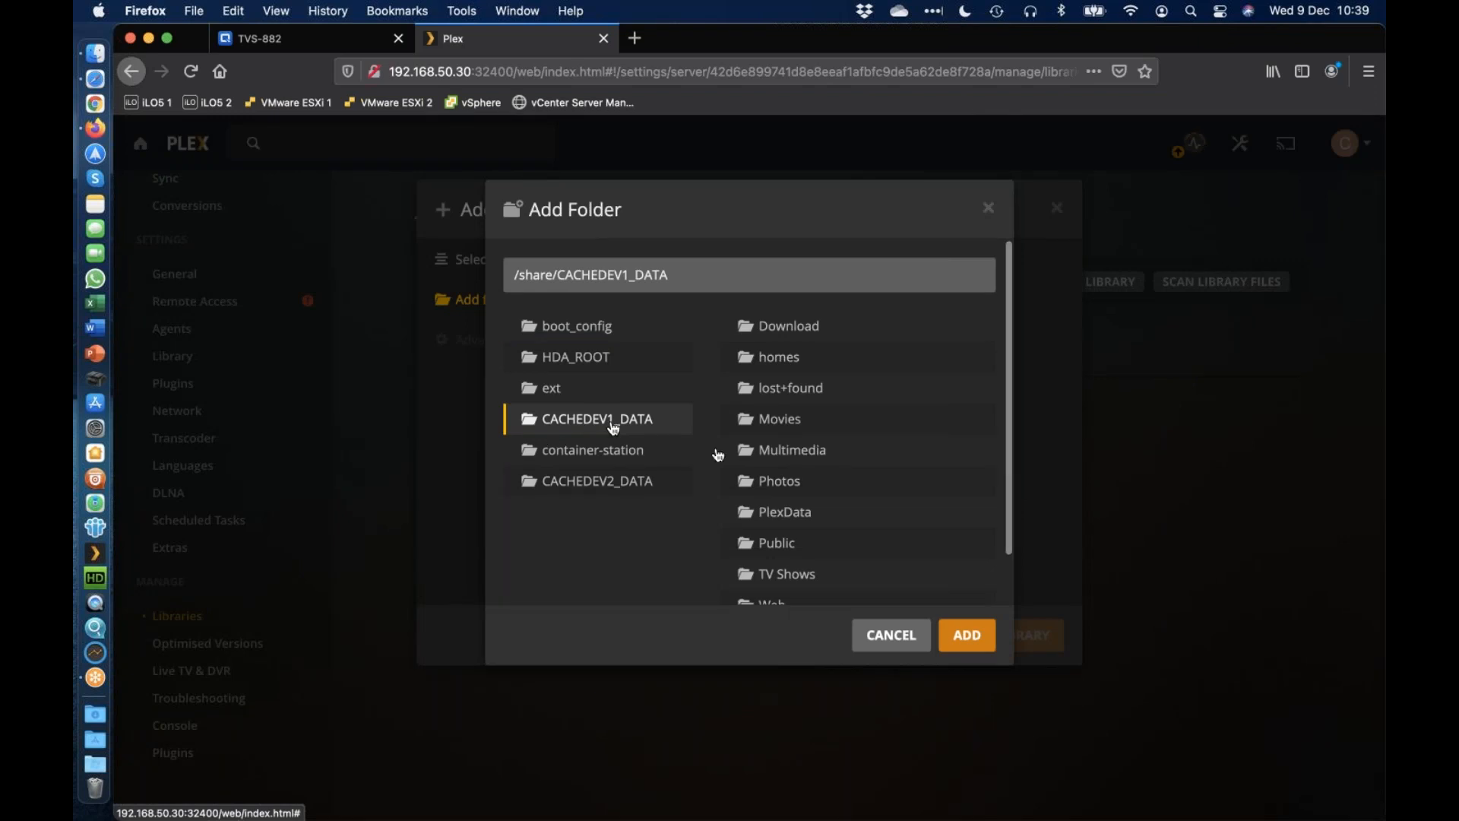
{"action": "left_click", "coordinate": [799, 582]}
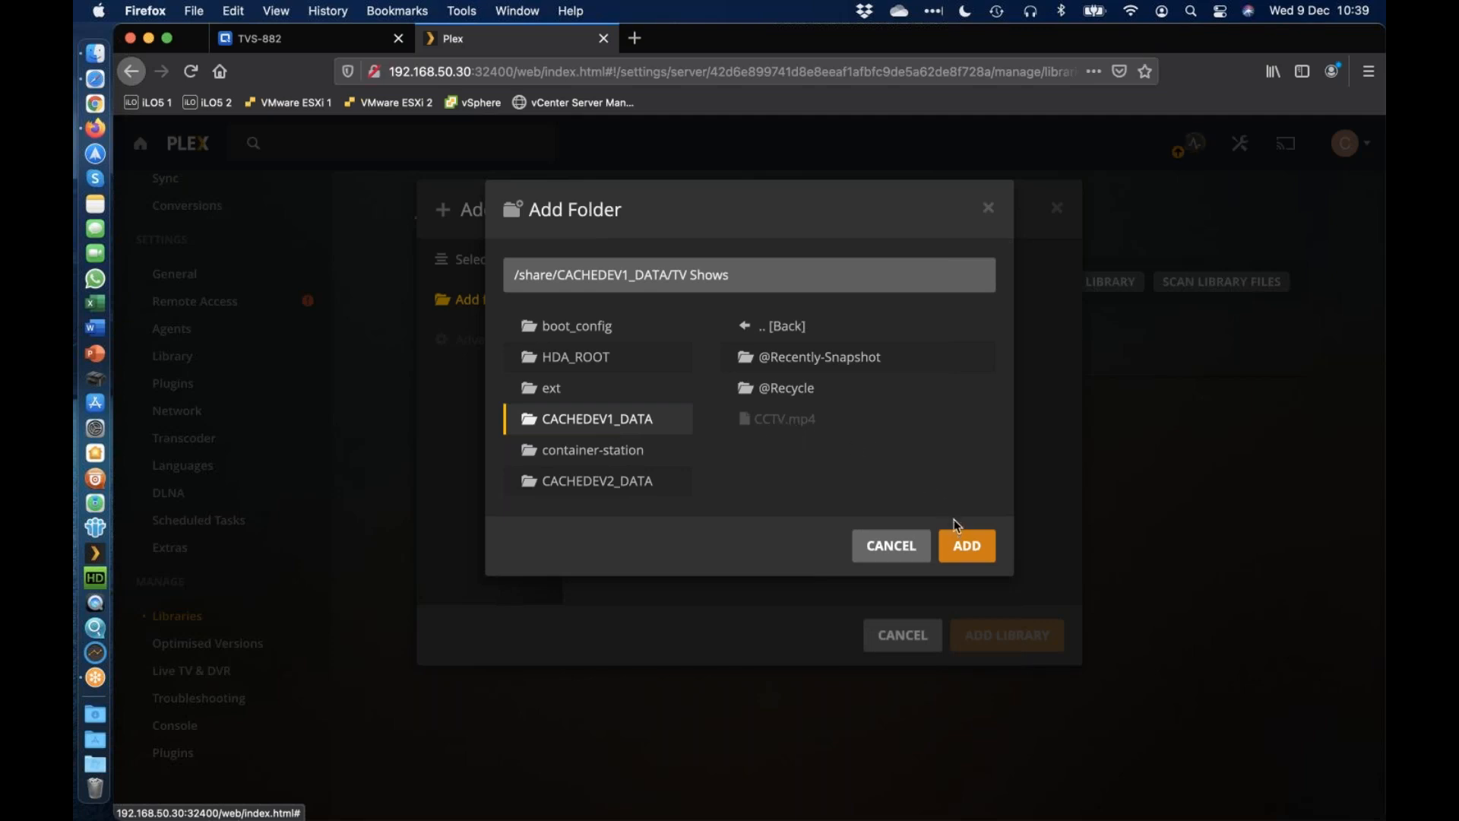
{"action": "left_click", "coordinate": [957, 554]}
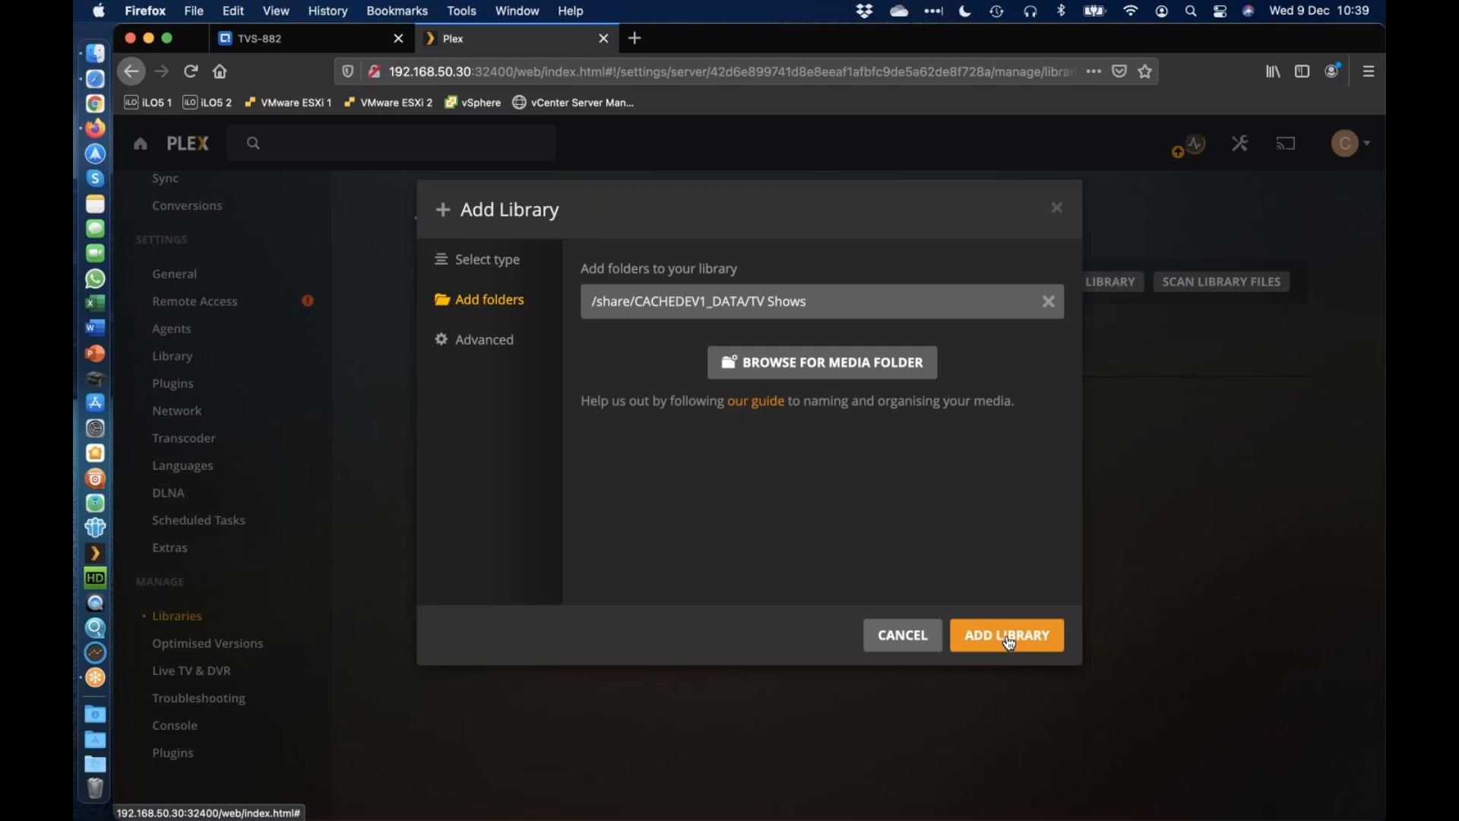
{"action": "left_click", "coordinate": [1008, 642]}
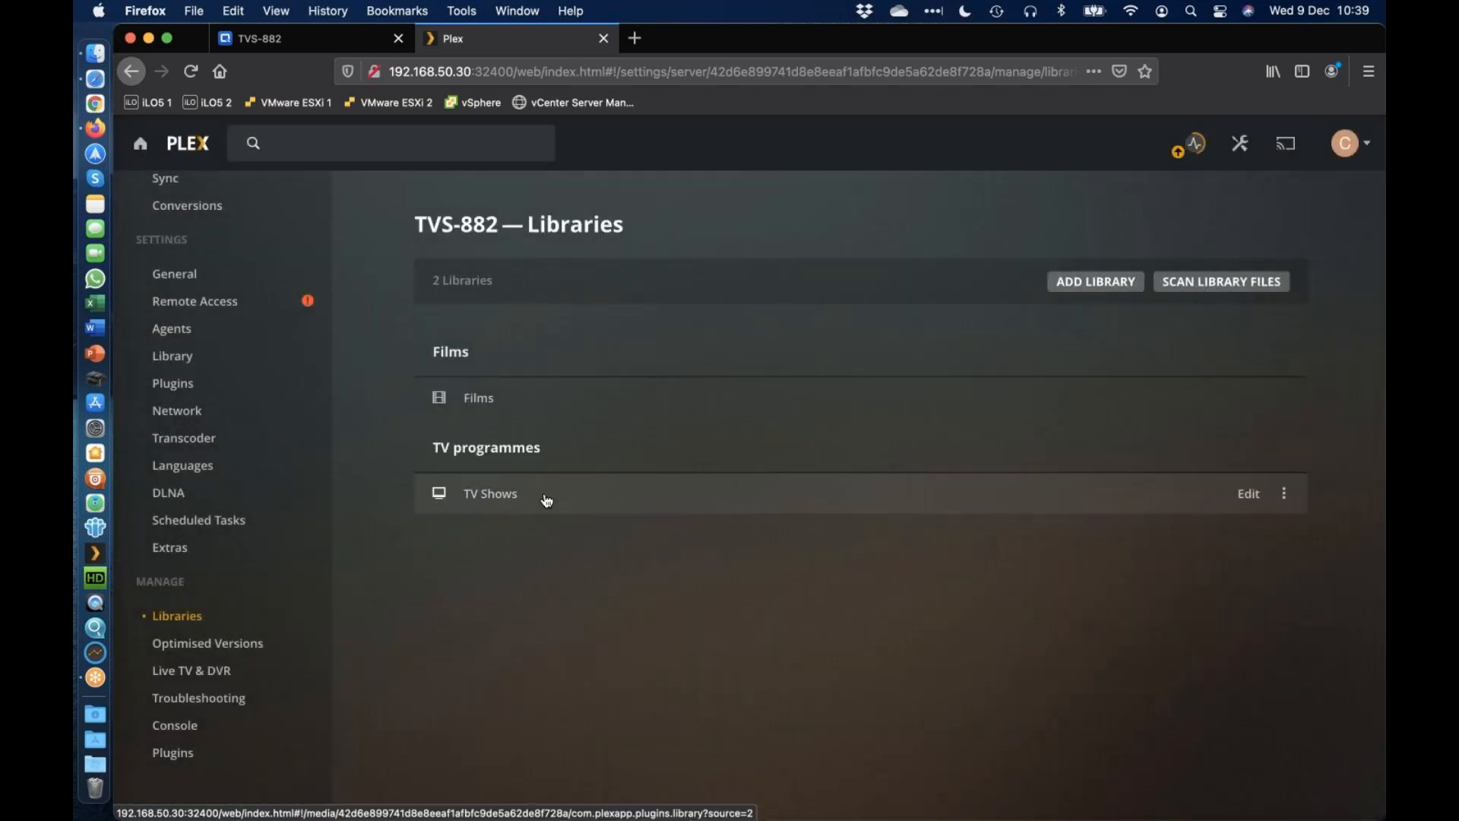
Return to the Plex home page and pin the TV Shows library to the sidebar
{"action": "left_click", "coordinate": [147, 147]}
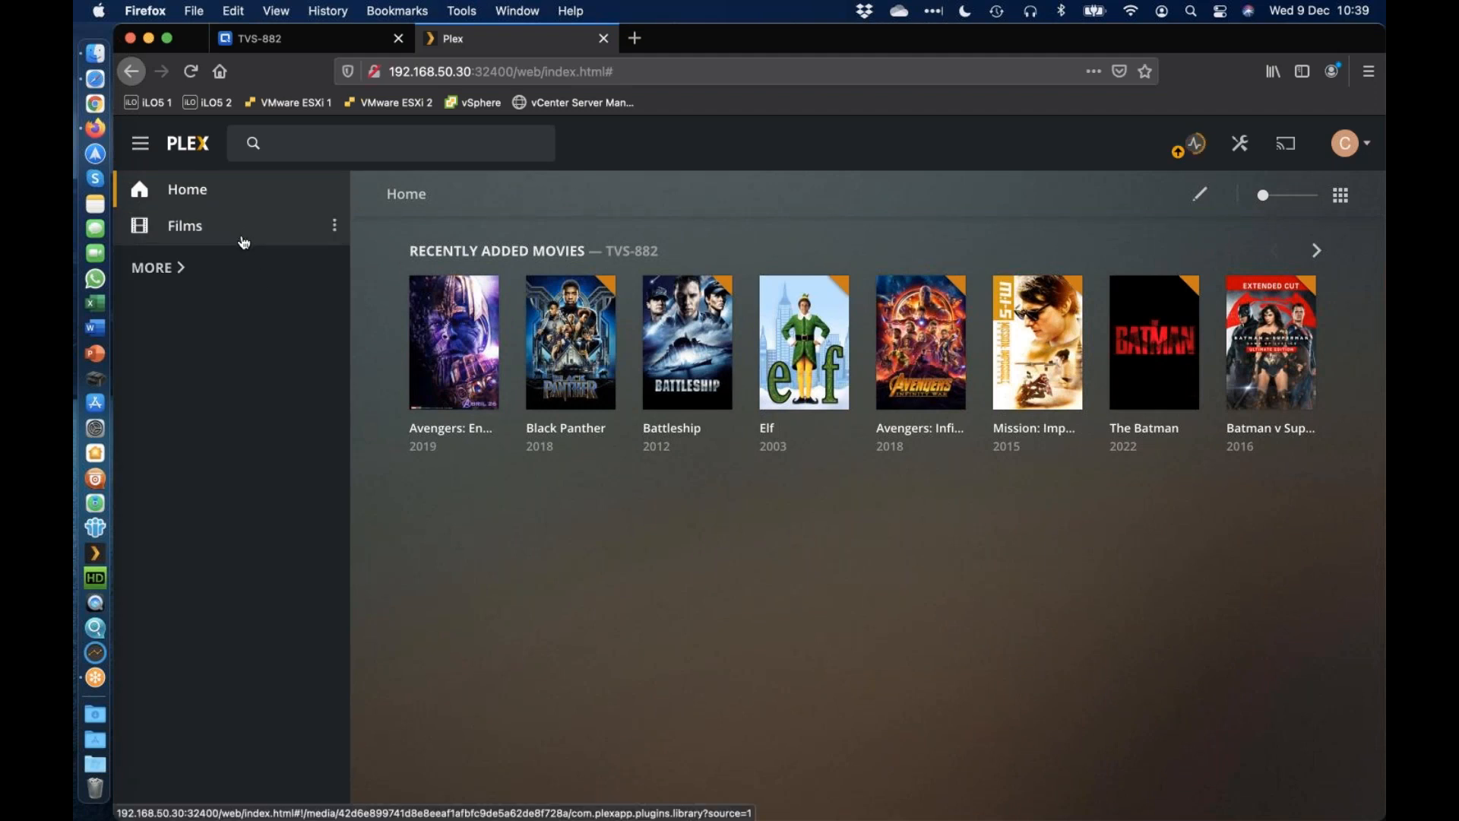
{"action": "left_click", "coordinate": [171, 270]}
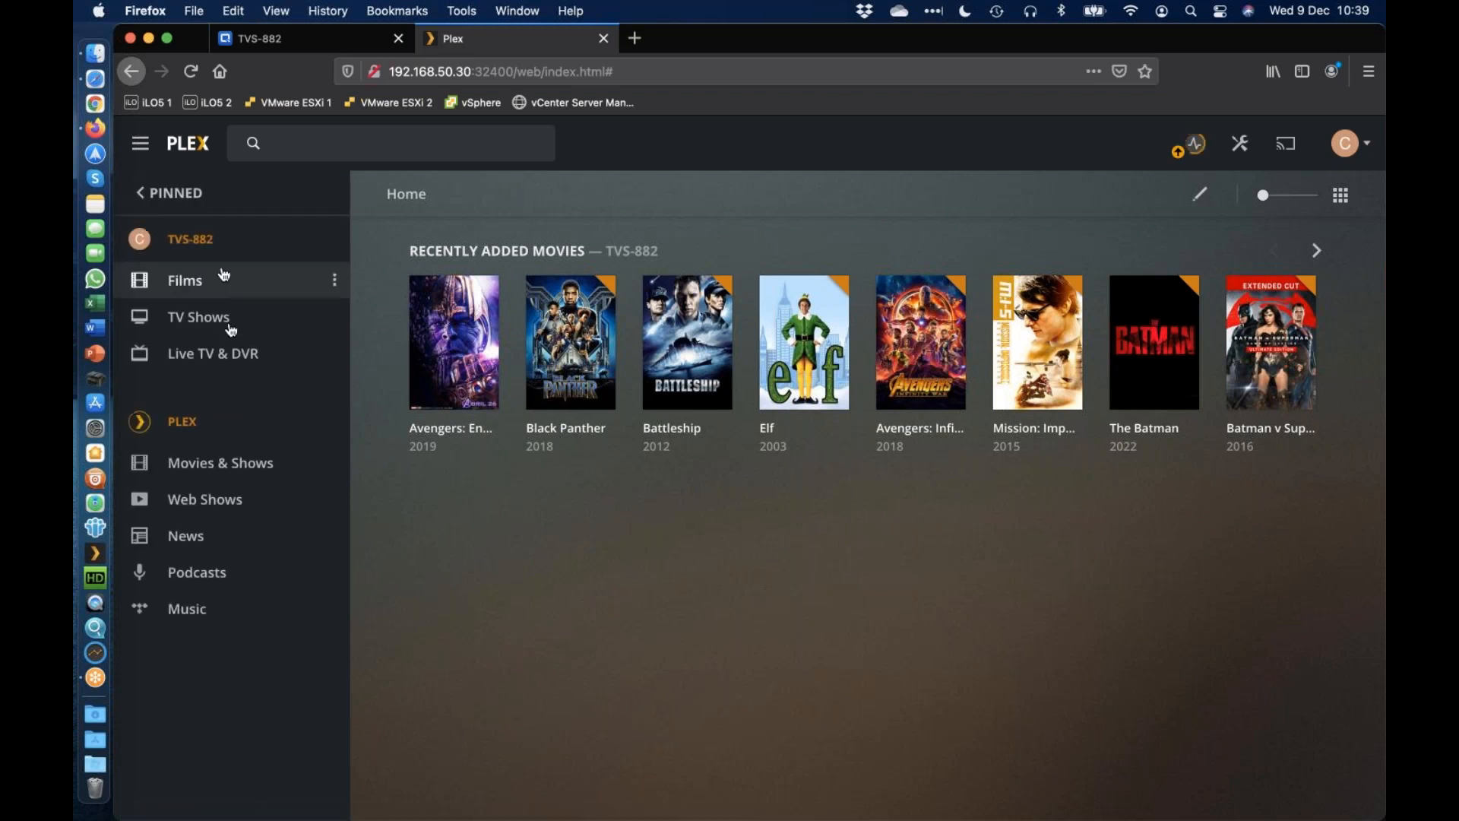
{"action": "left_click", "coordinate": [335, 318]}
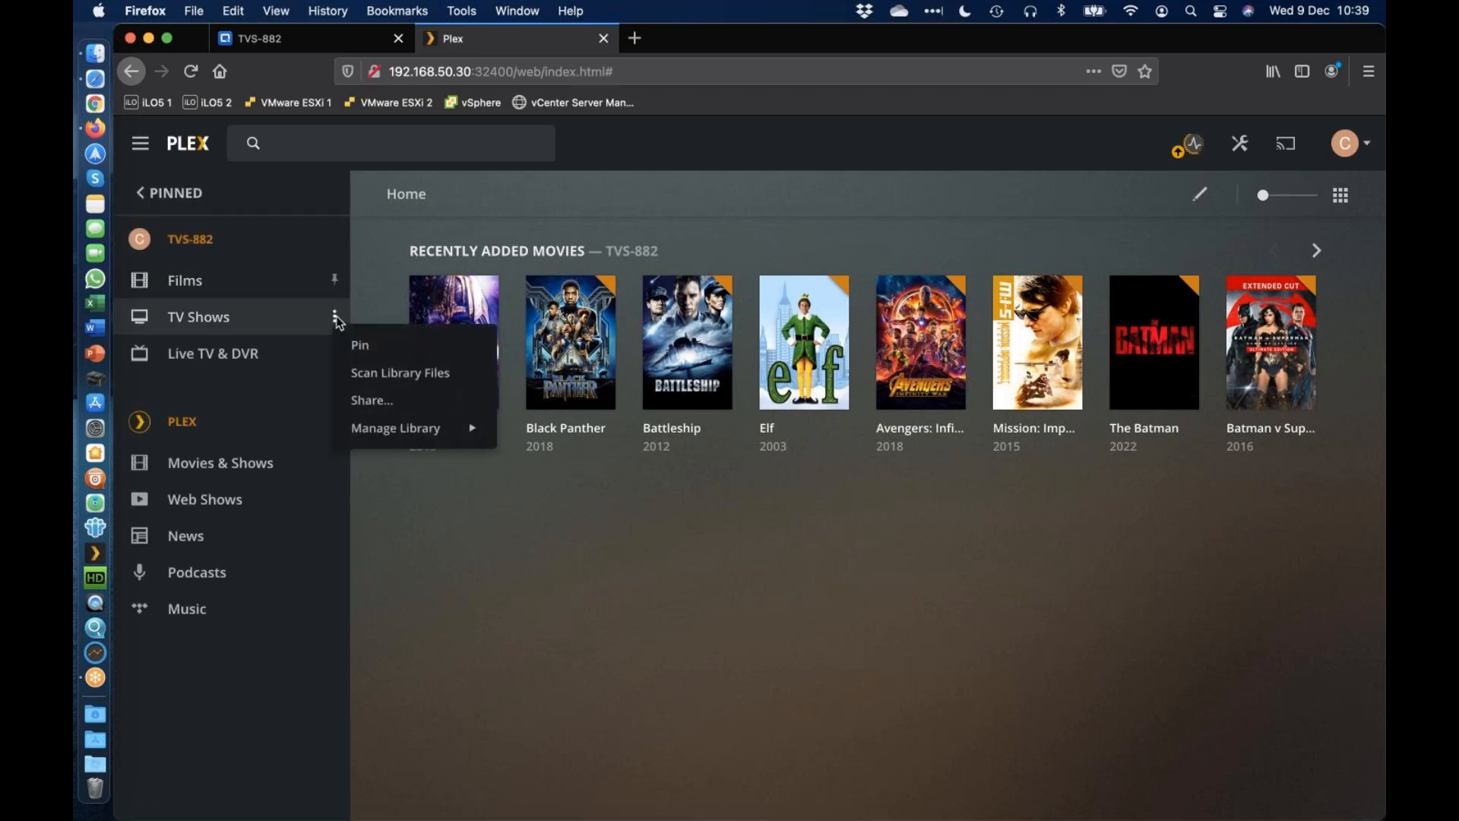
{"action": "left_click", "coordinate": [360, 344]}
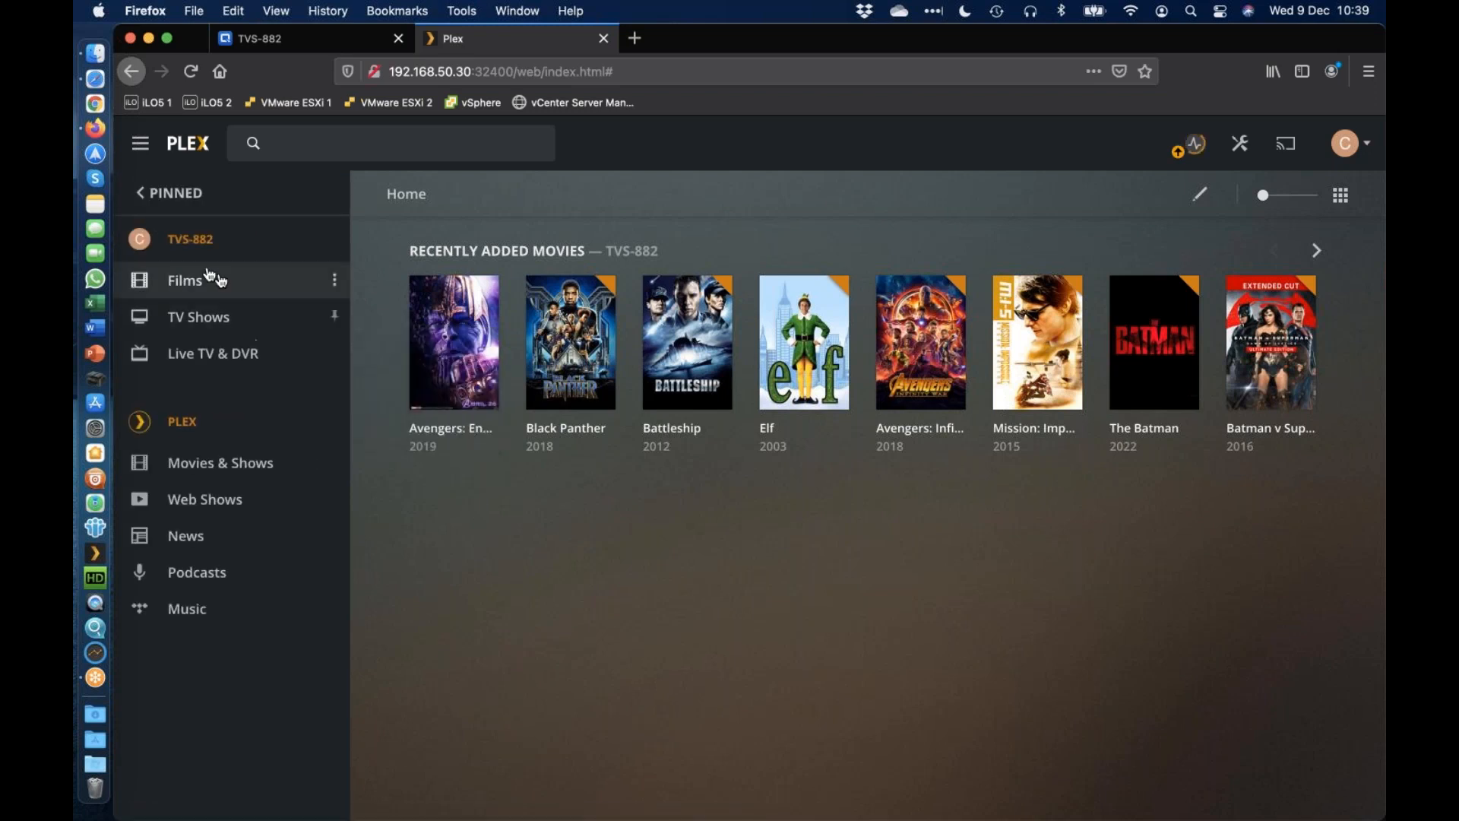
{"action": "left_click", "coordinate": [158, 196]}
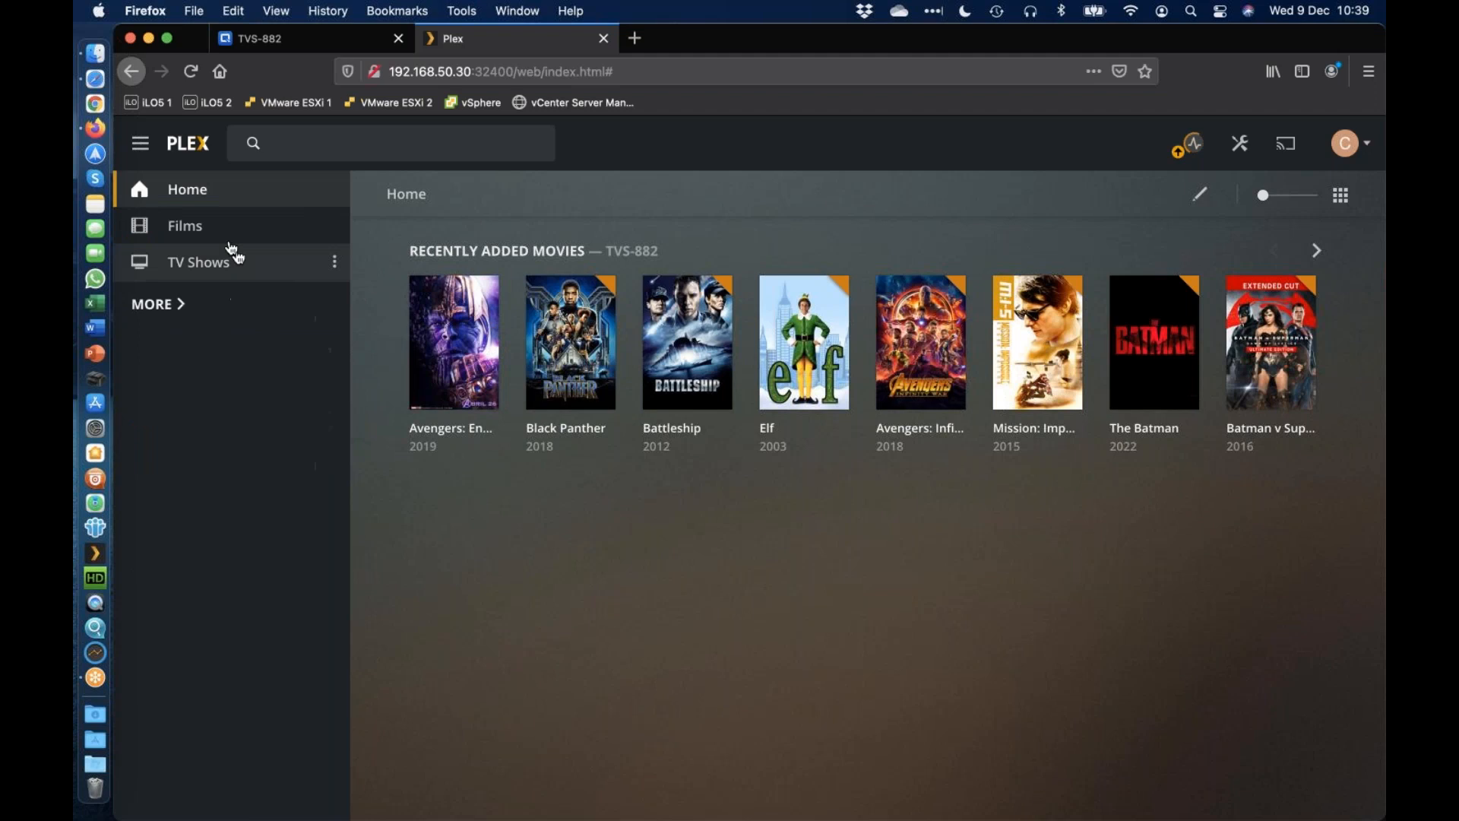
Pin Live TV & DVR to the sidebar and return to the pinned list
{"action": "left_click", "coordinate": [175, 303]}
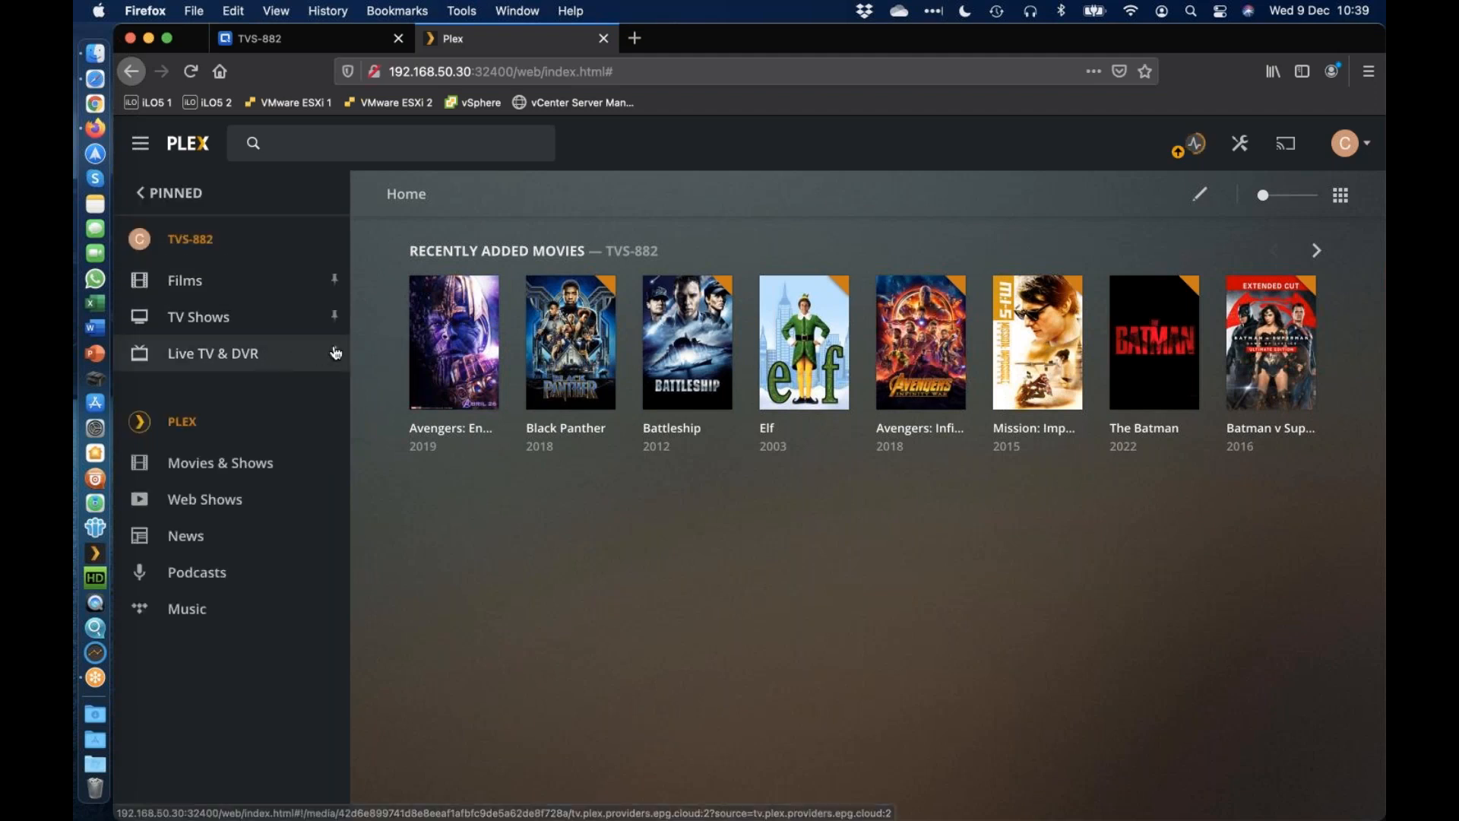
{"action": "left_click", "coordinate": [335, 352]}
{"action": "left_click", "coordinate": [360, 380]}
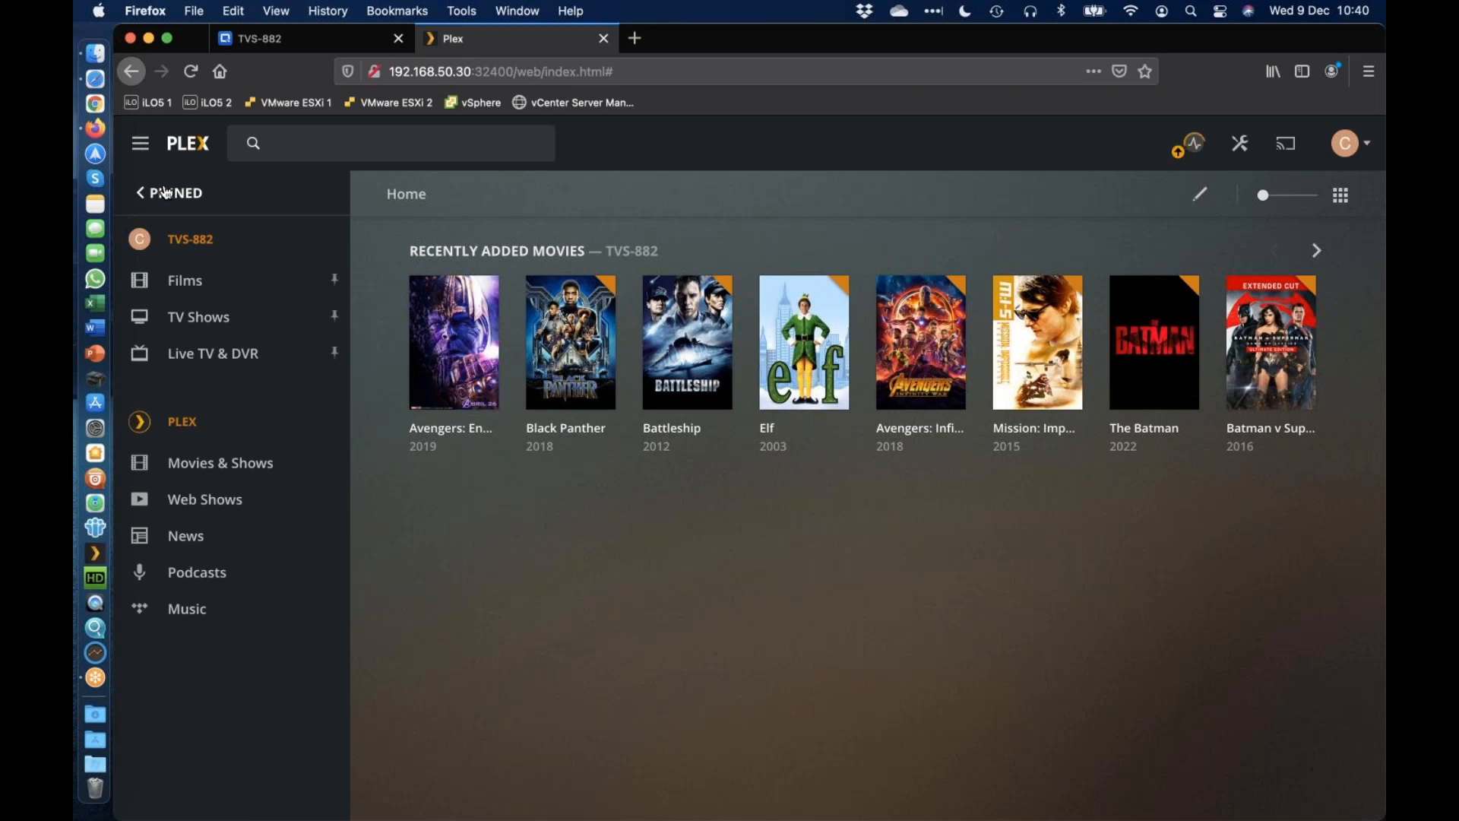
{"action": "left_click", "coordinate": [166, 193]}
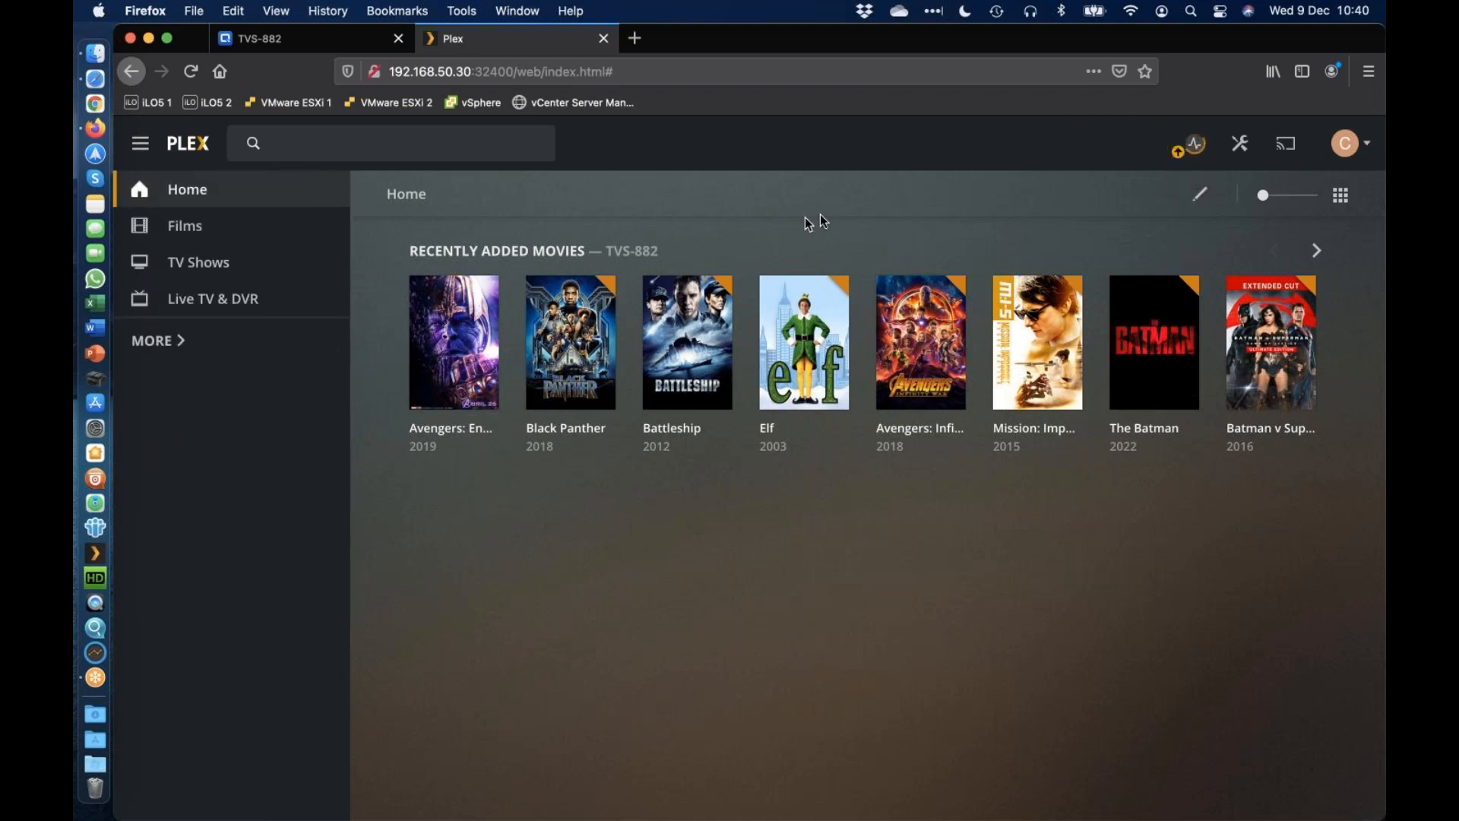
Check the server's current activity and open the TV Shows library to view its contents
{"action": "left_click", "coordinate": [1190, 145]}
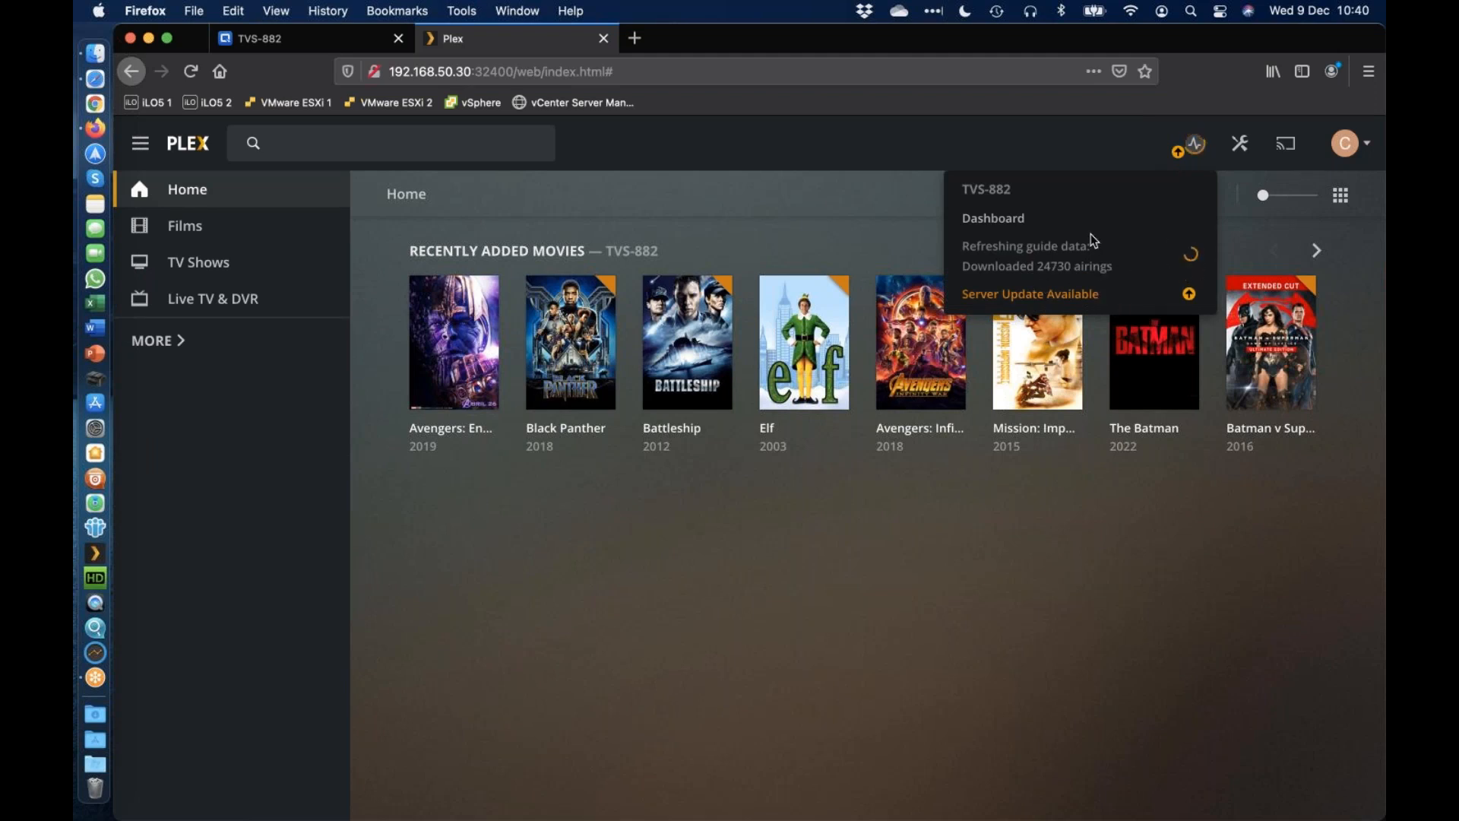
{"action": "left_click", "coordinate": [730, 214]}
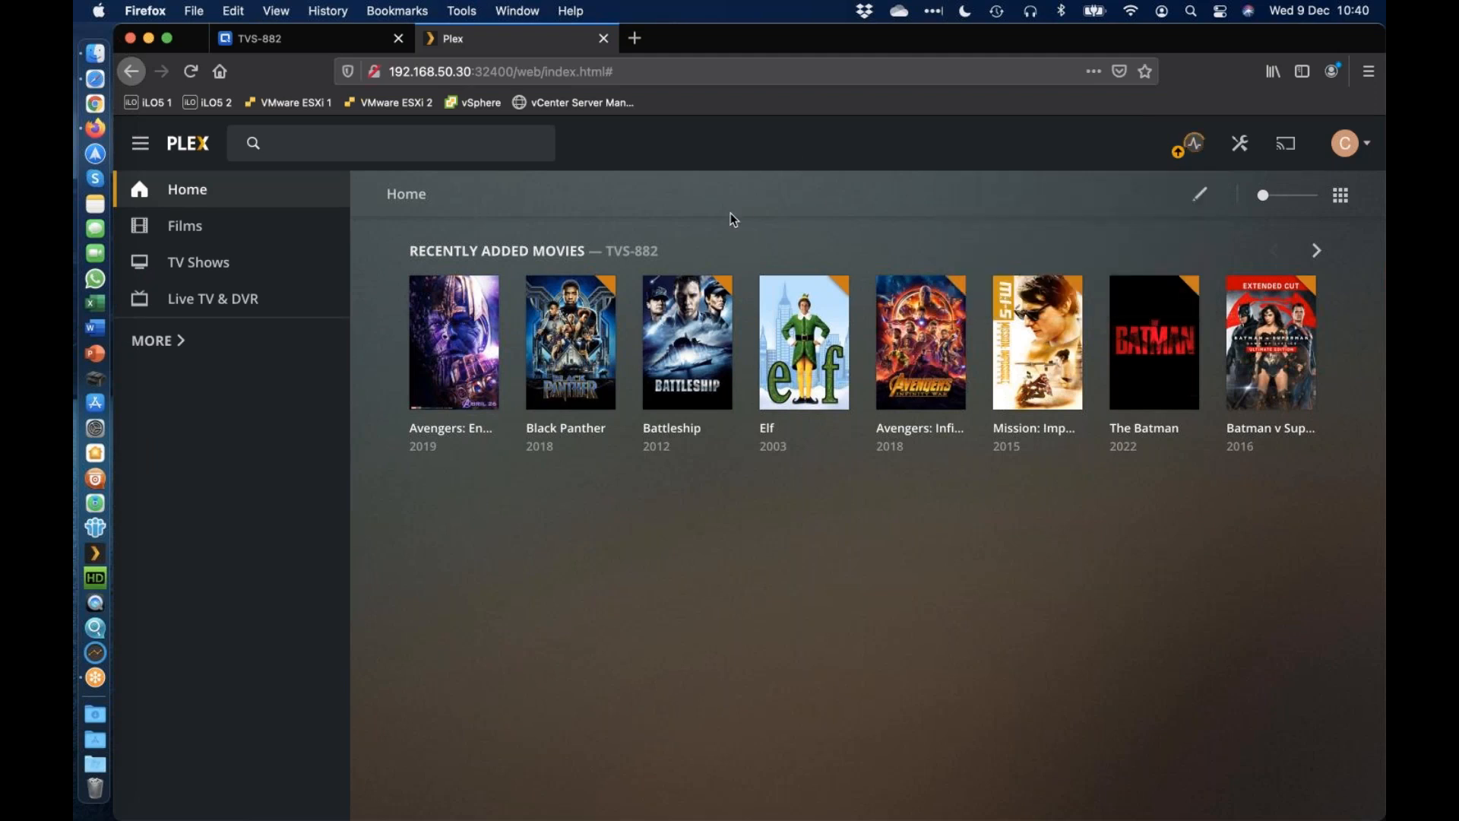
{"action": "left_click", "coordinate": [185, 266]}
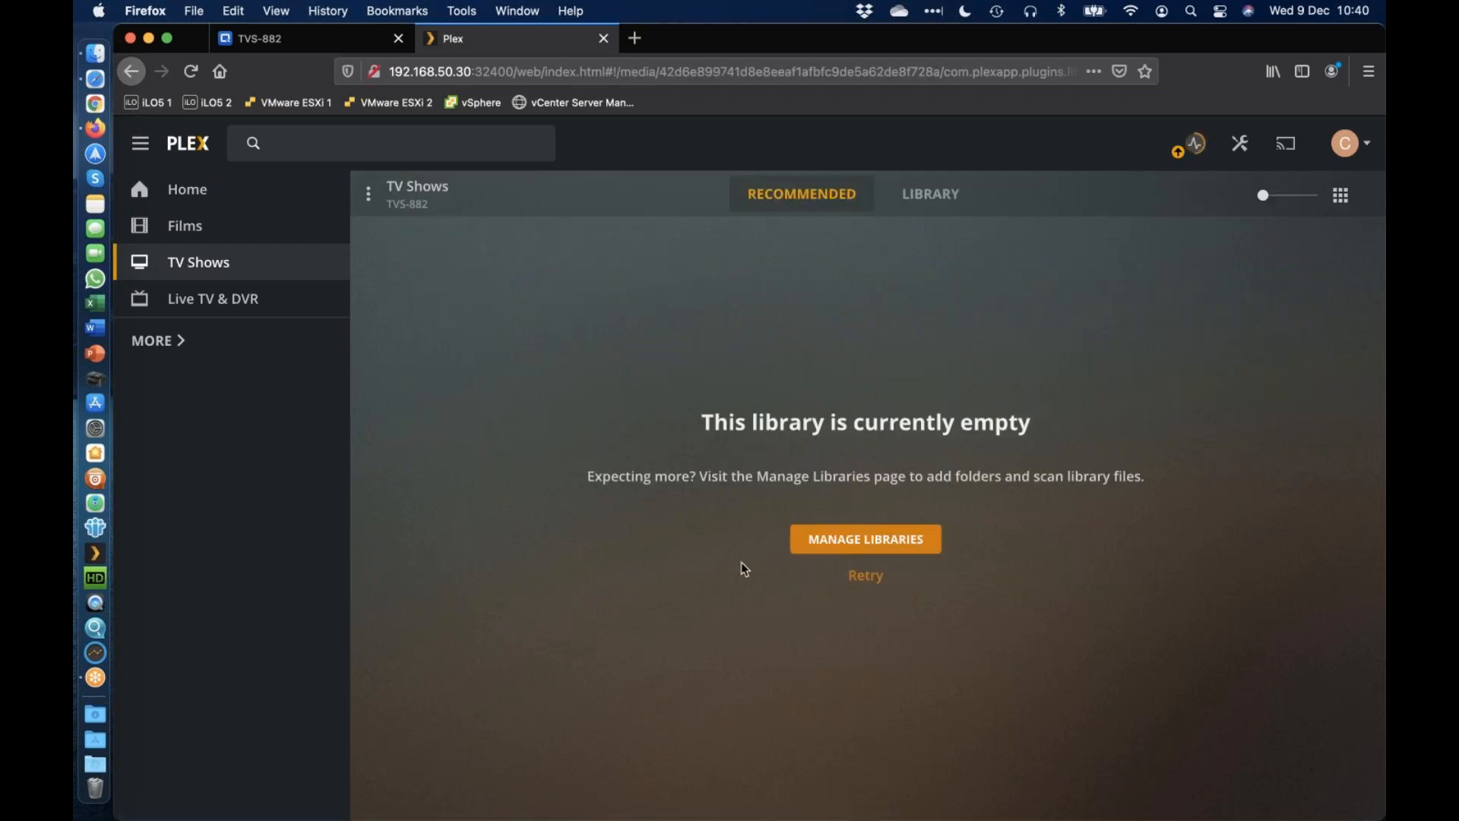
Switch to File Station on the NAS and create a folder named Friends (1994) in the TV Shows share
{"action": "left_click", "coordinate": [331, 38]}
{"action": "left_click", "coordinate": [370, 504]}
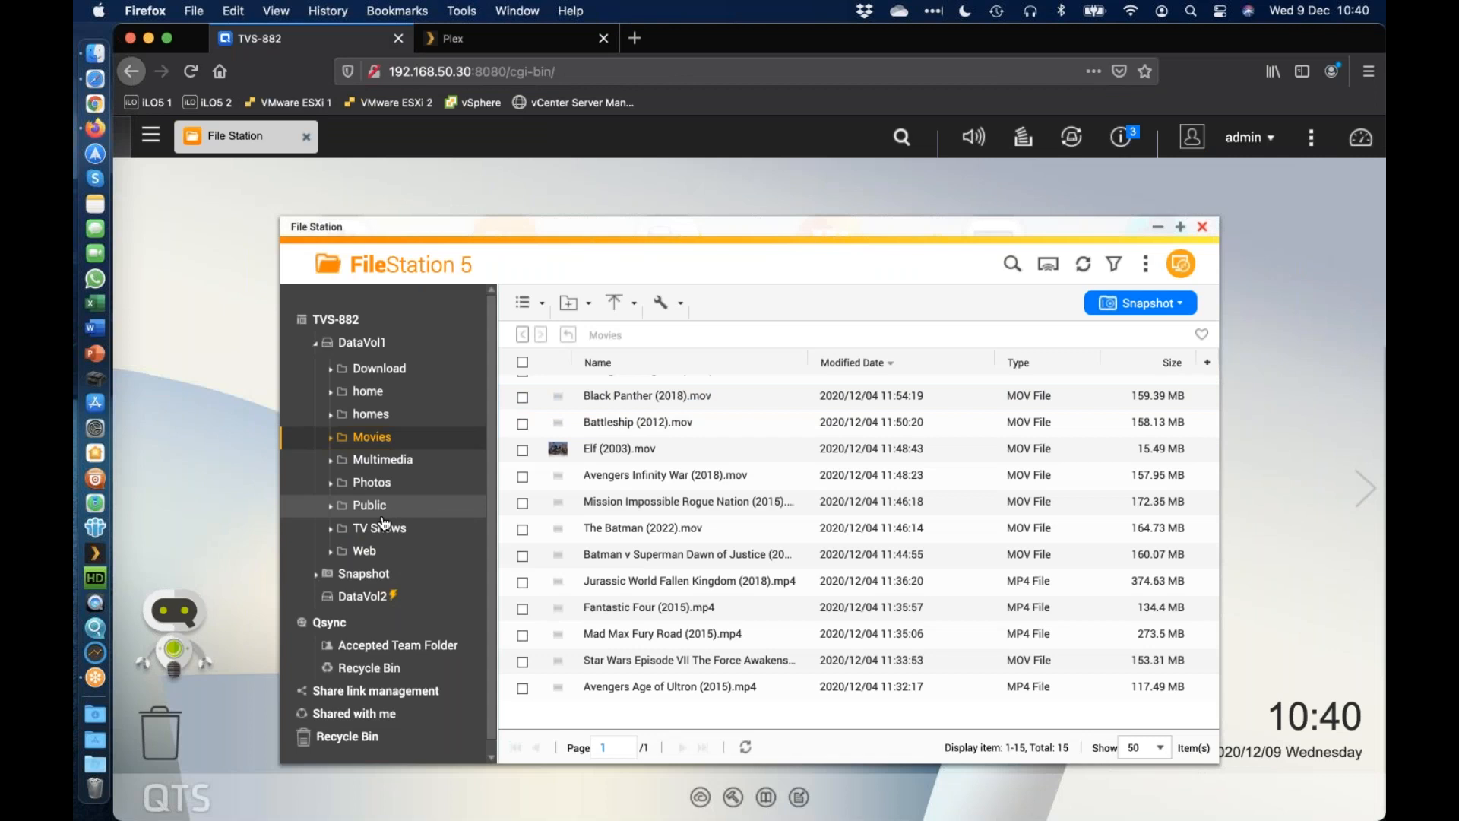
{"action": "left_click", "coordinate": [383, 530]}
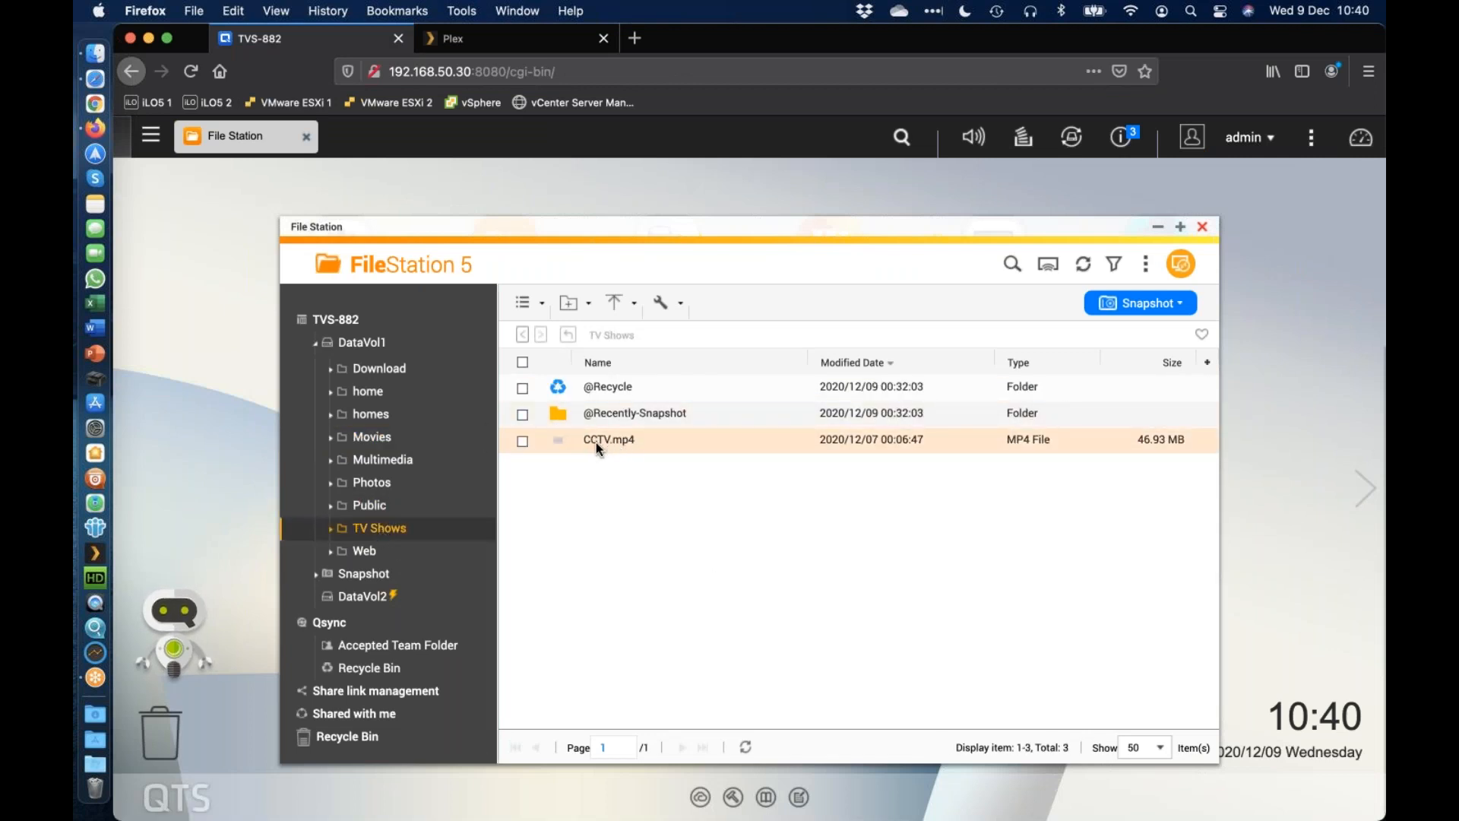
{"action": "right_click", "coordinate": [611, 493]}
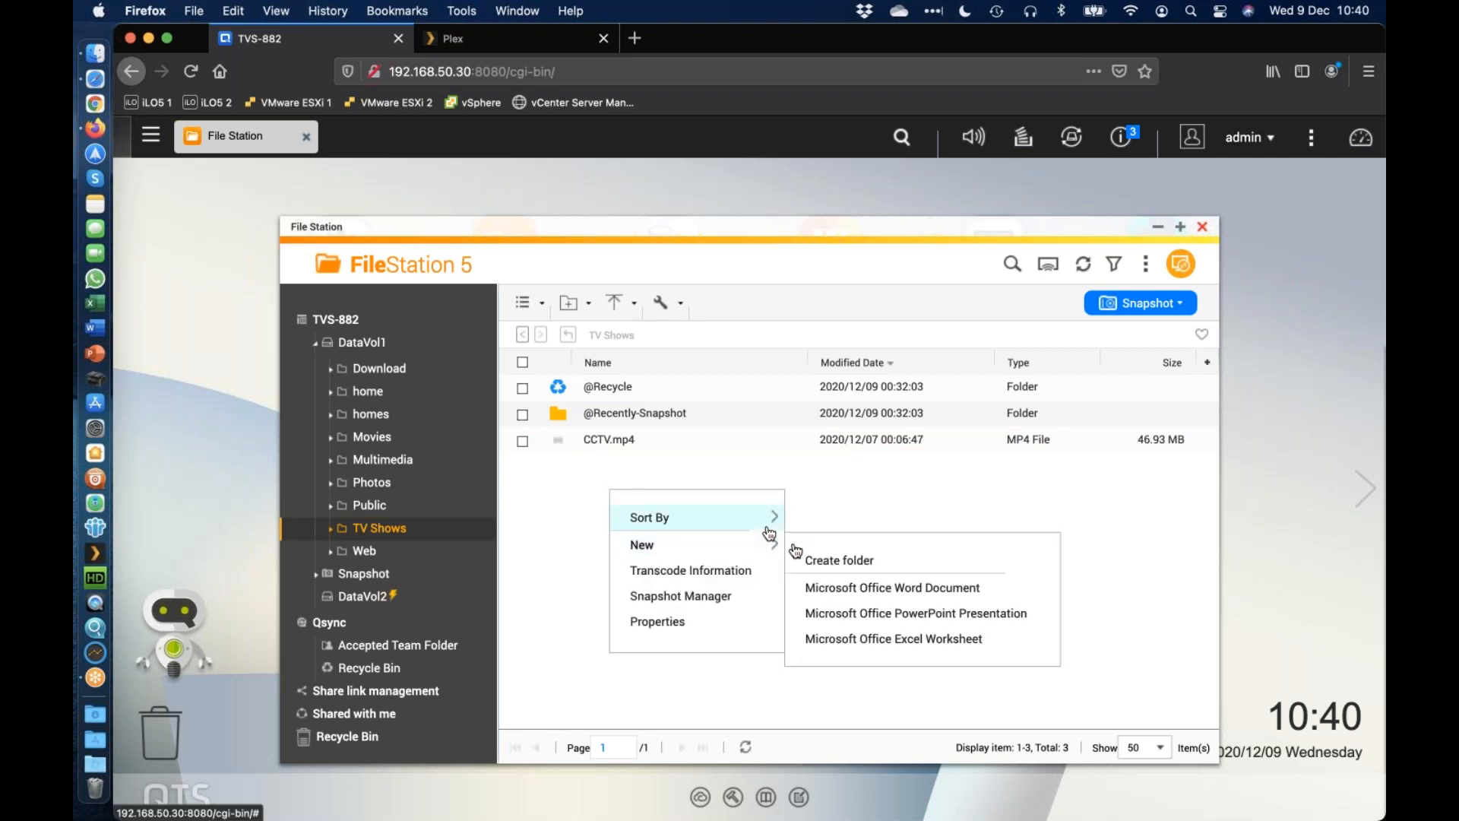
{"action": "mouse_move", "coordinate": [756, 557]}
{"action": "left_click", "coordinate": [854, 557]}
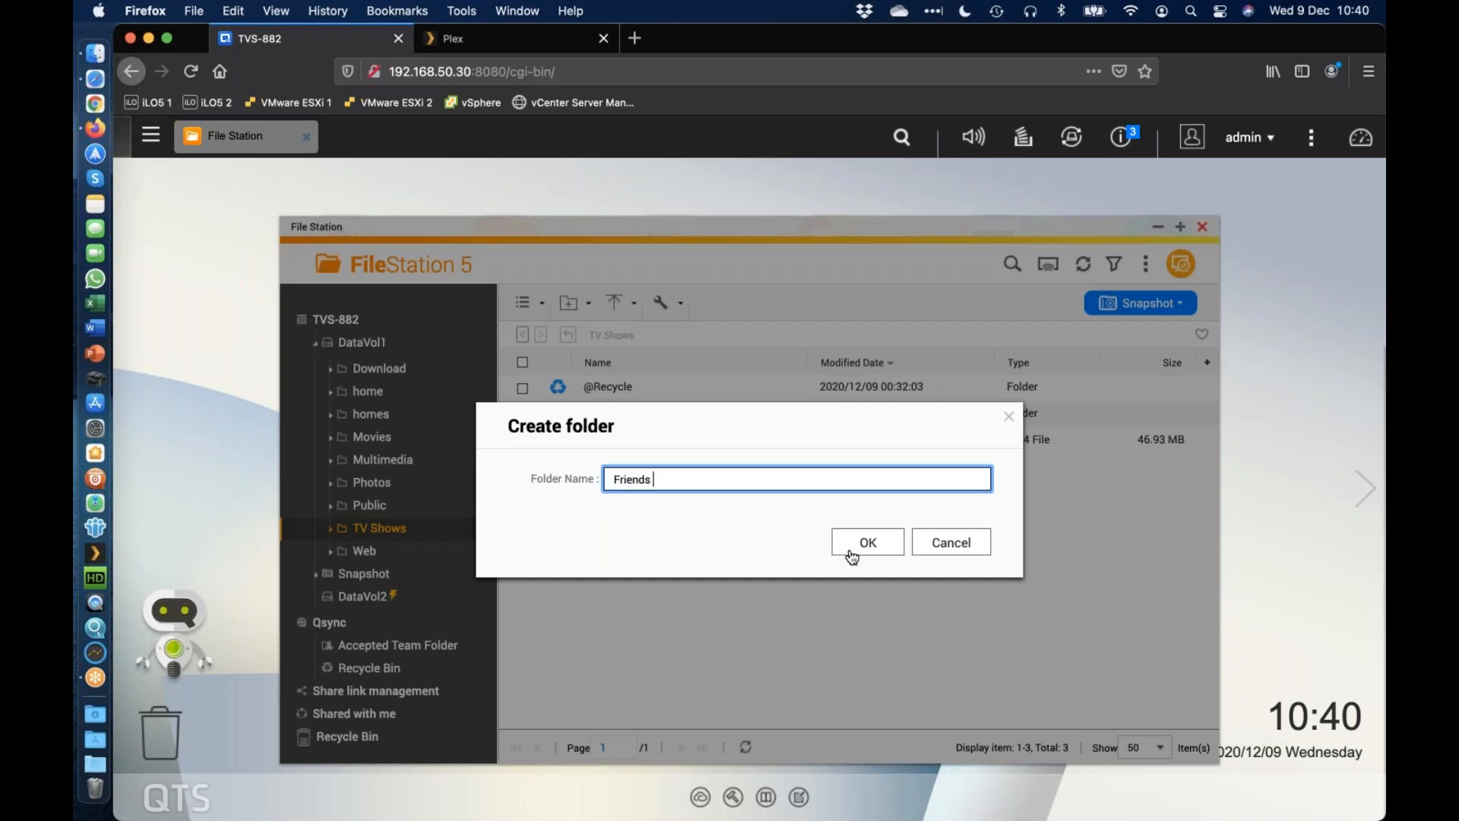
{"action": "type", "text": "4"}
{"action": "left_click", "coordinate": [852, 557]}
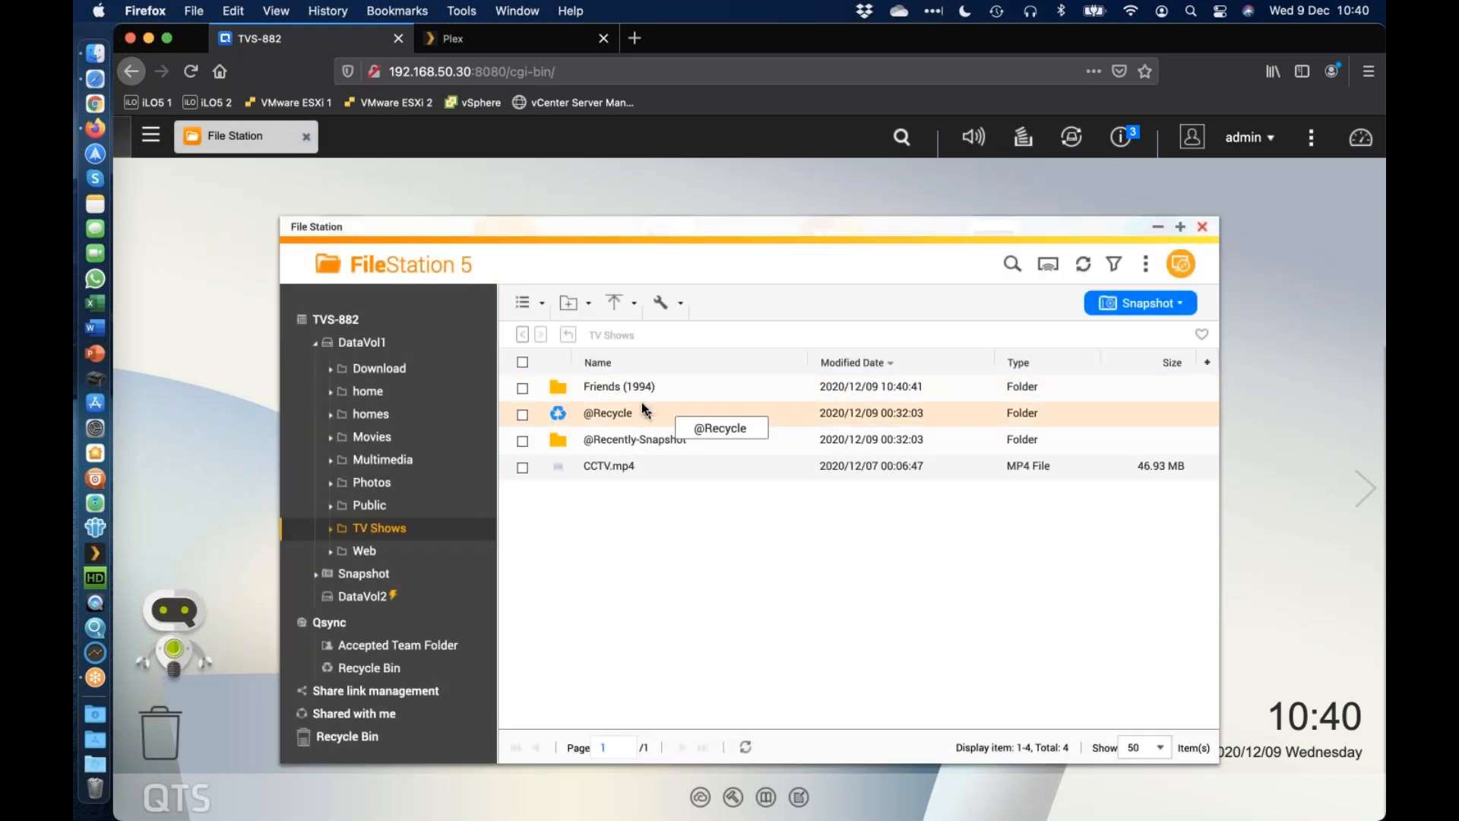
Check the TV Shows library in Plex, return to File Station and create a folder named Season 01 inside Friends (1994)
{"action": "left_click", "coordinate": [455, 38]}
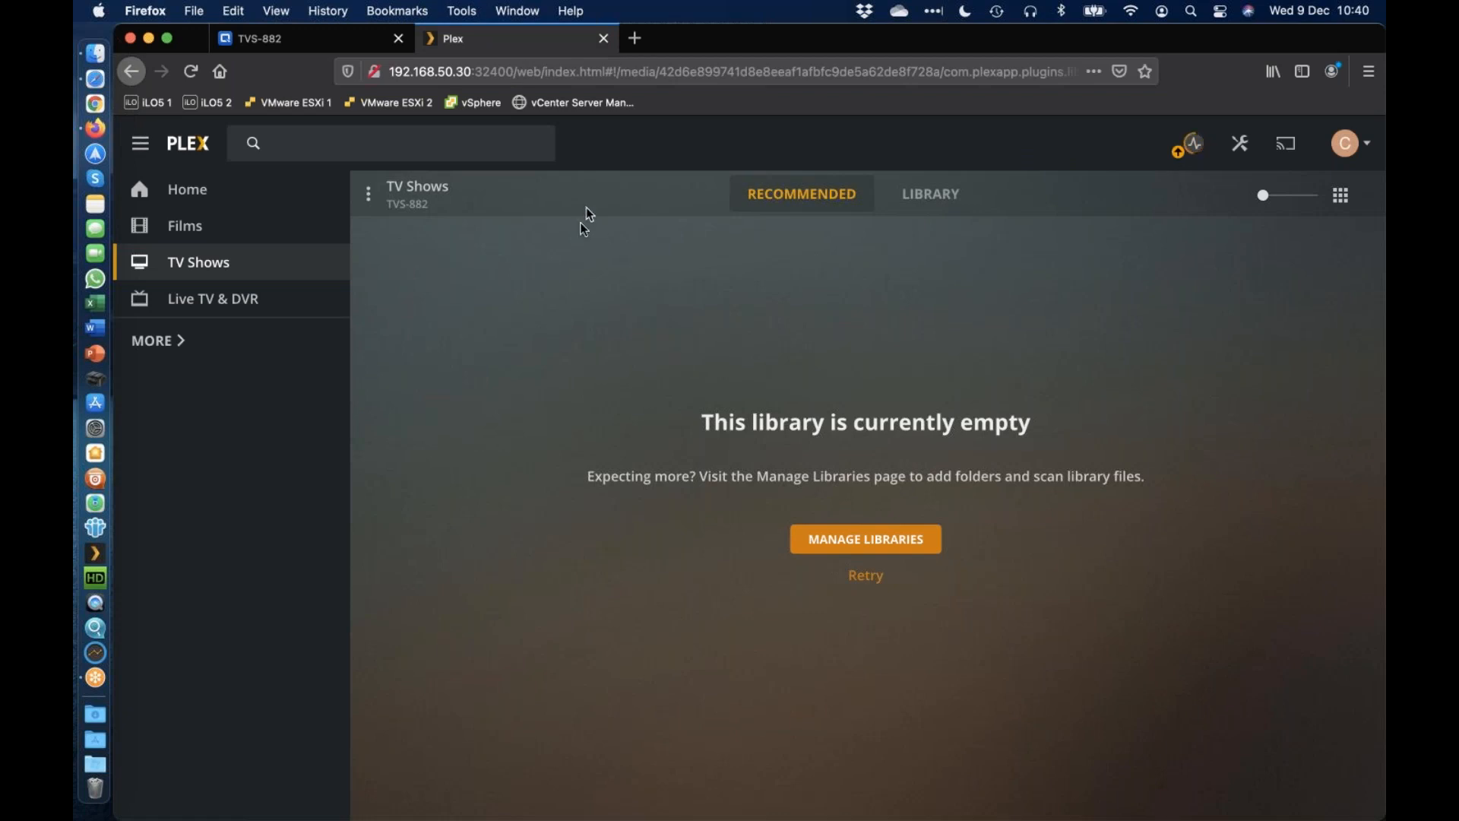
{"action": "left_click", "coordinate": [310, 44]}
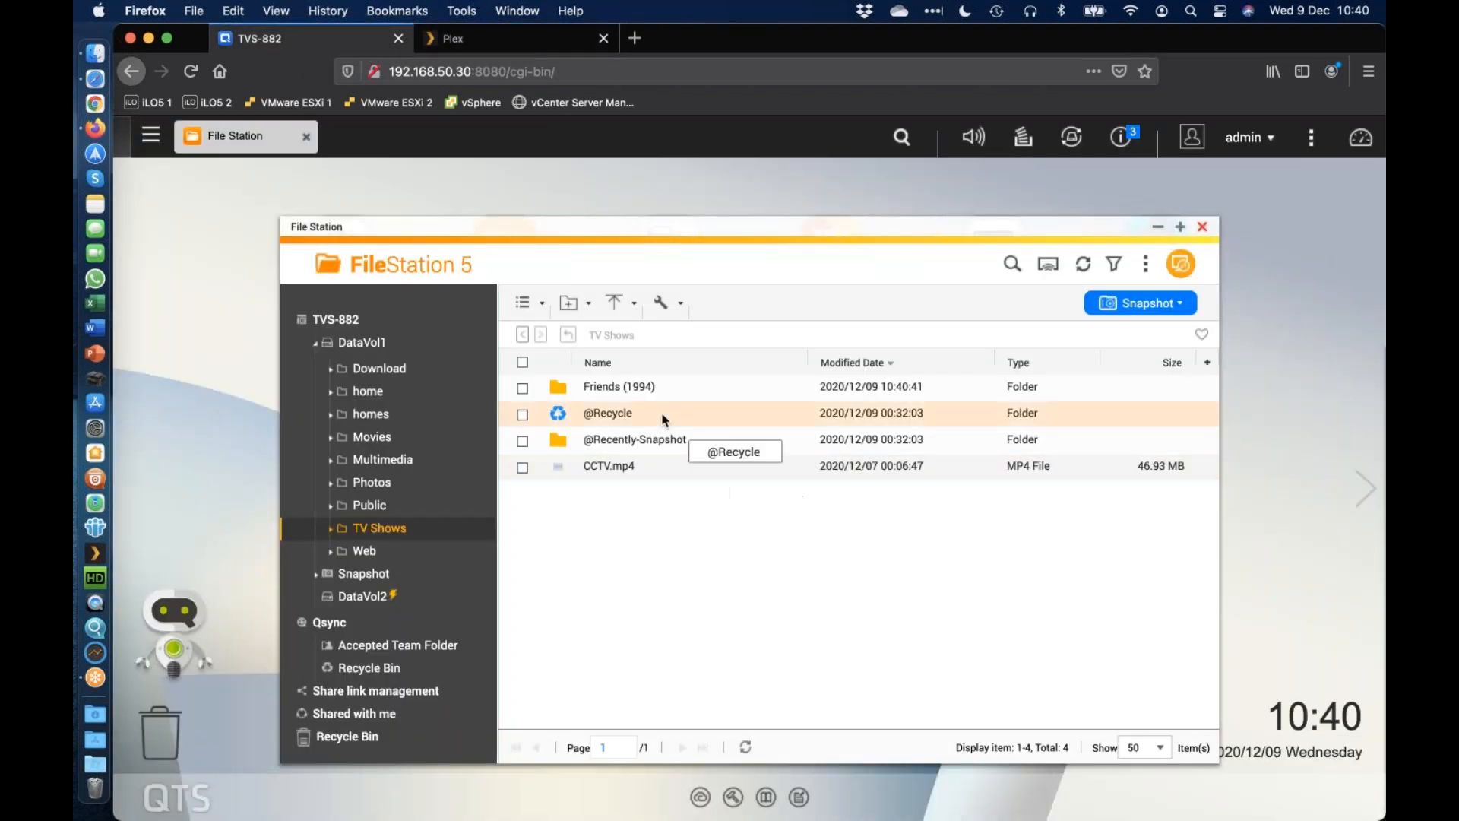
{"action": "left_click", "coordinate": [616, 388]}
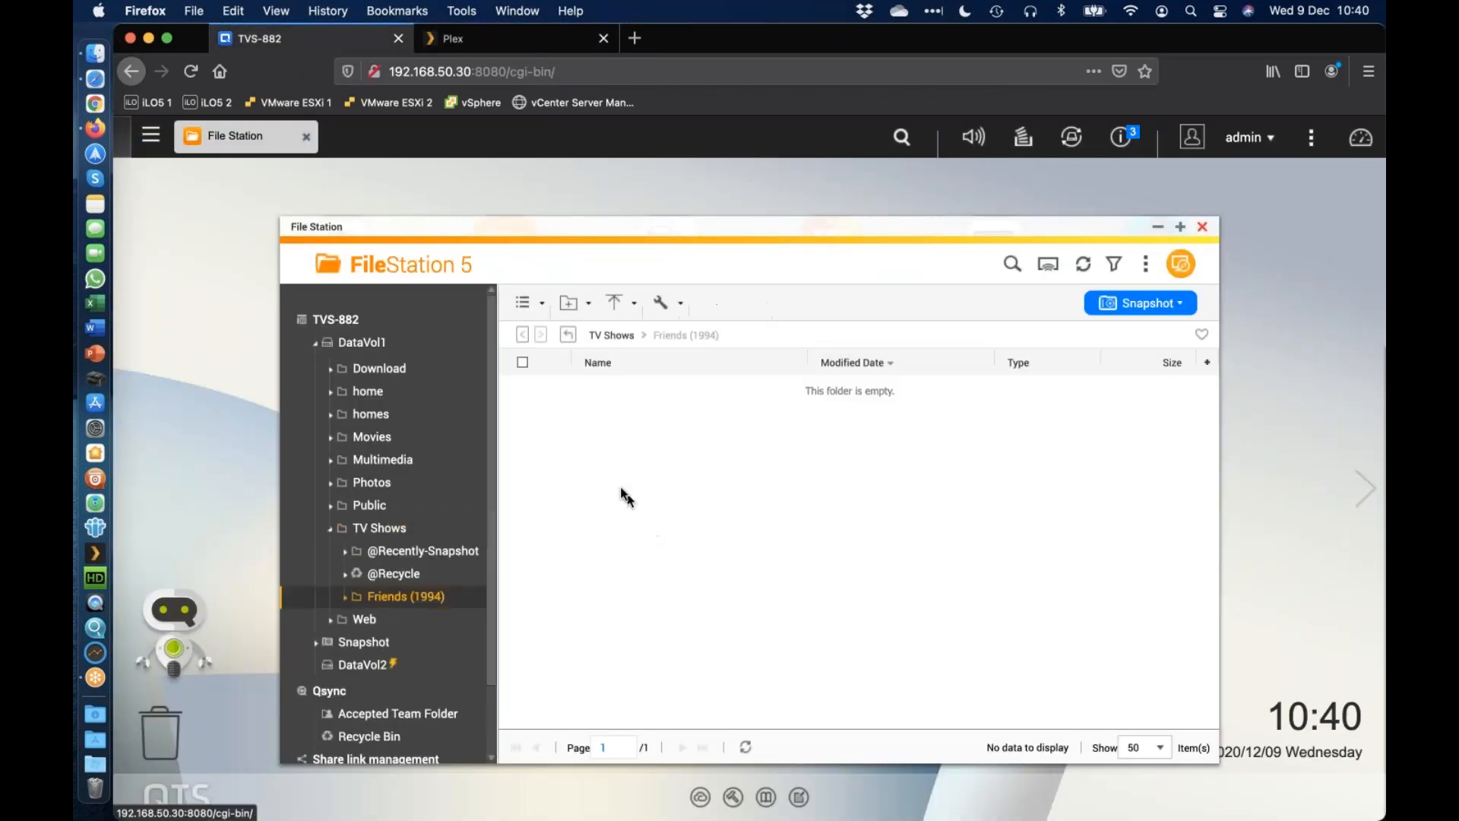
{"action": "right_click", "coordinate": [676, 483]}
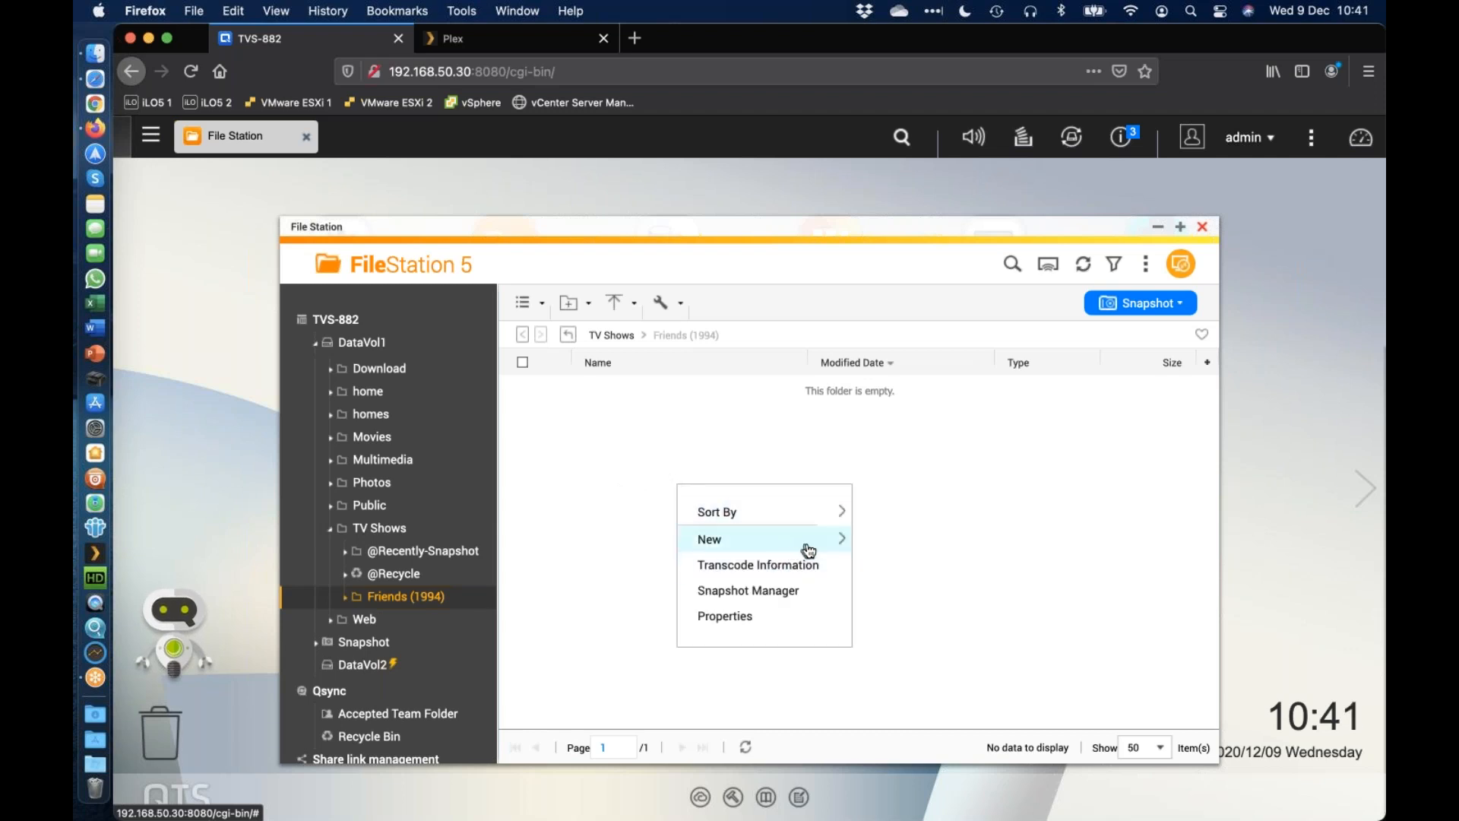
{"action": "mouse_move", "coordinate": [810, 548]}
{"action": "left_click", "coordinate": [933, 554]}
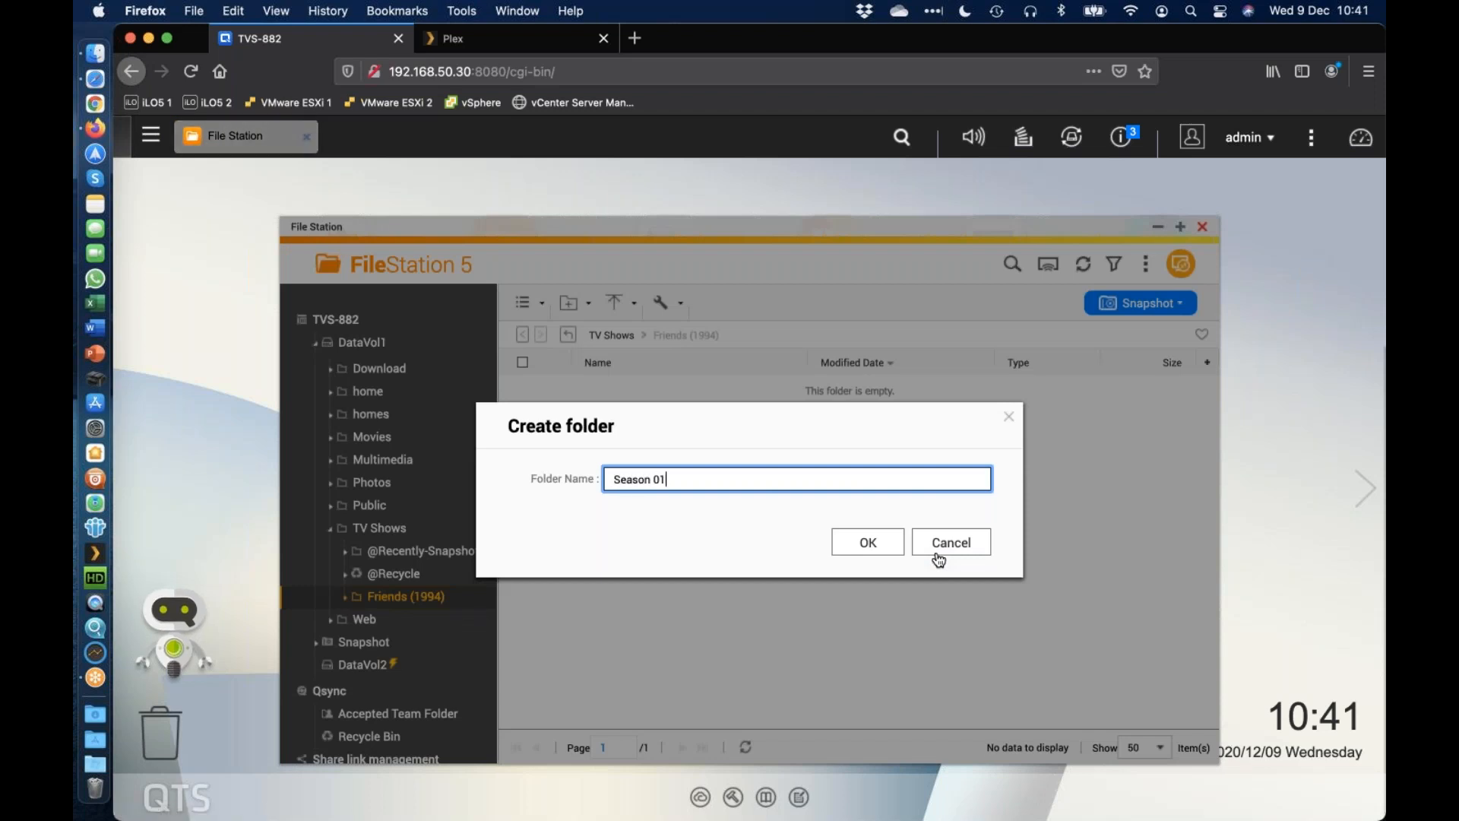
{"action": "type", "text": "Season 01"}
{"action": "key", "text": "Return"}
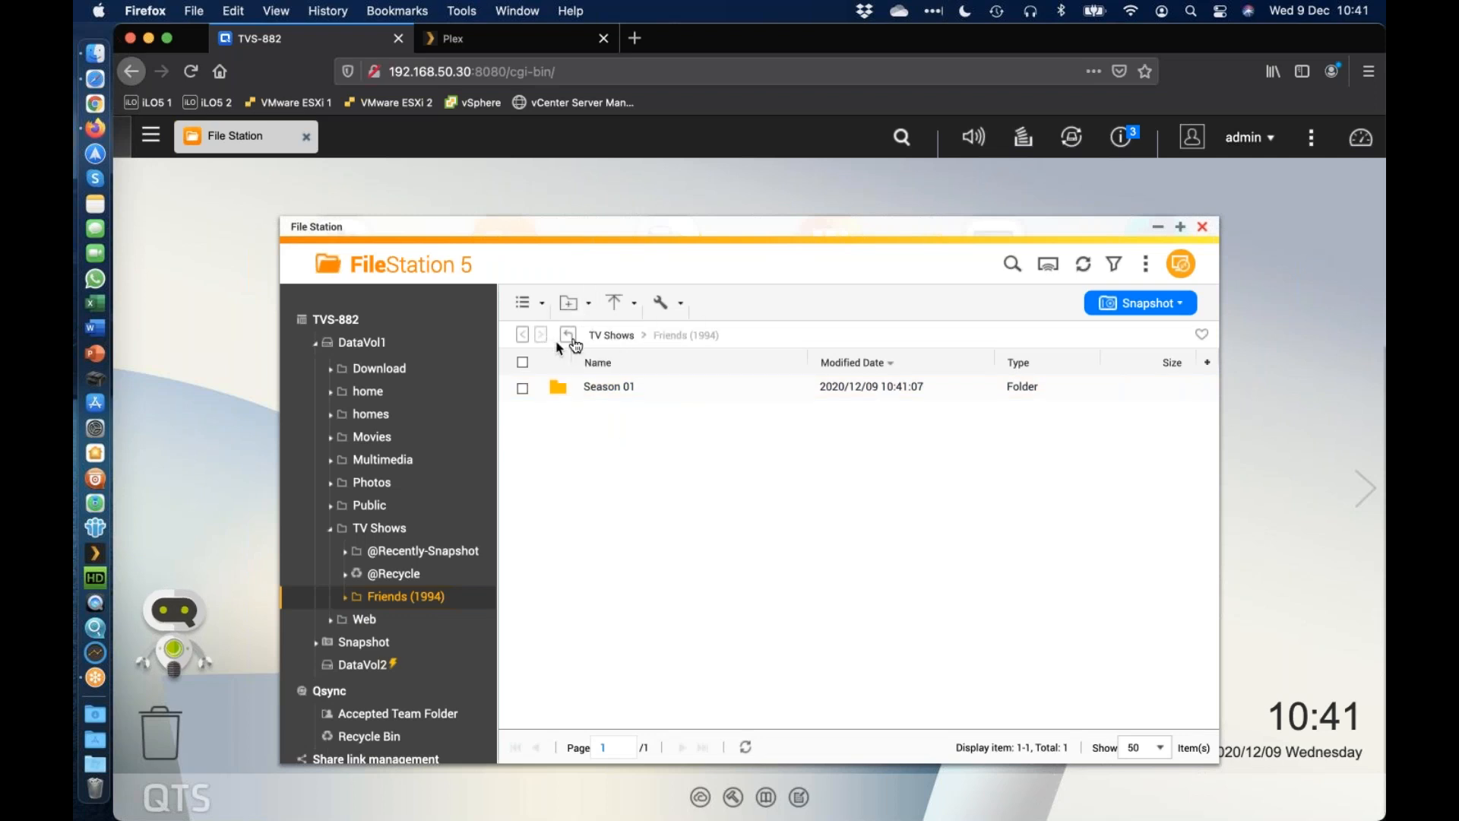
Move CCTV.mp4 from the TV Shows share into the Season 01 folder inside Friends (1994)
{"action": "left_click", "coordinate": [610, 336]}
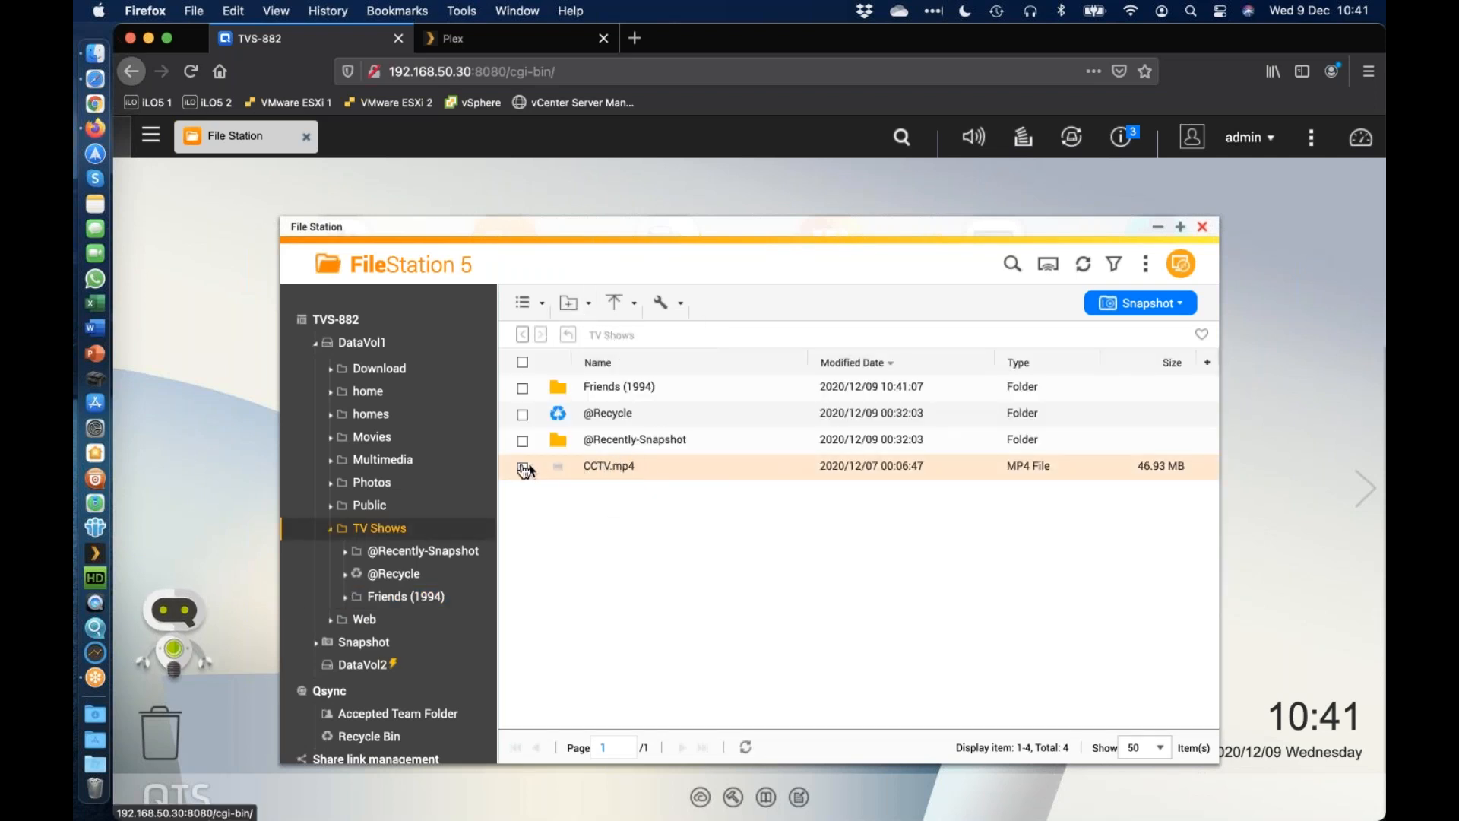
{"action": "right_click", "coordinate": [615, 465]}
{"action": "mouse_move", "coordinate": [702, 562]}
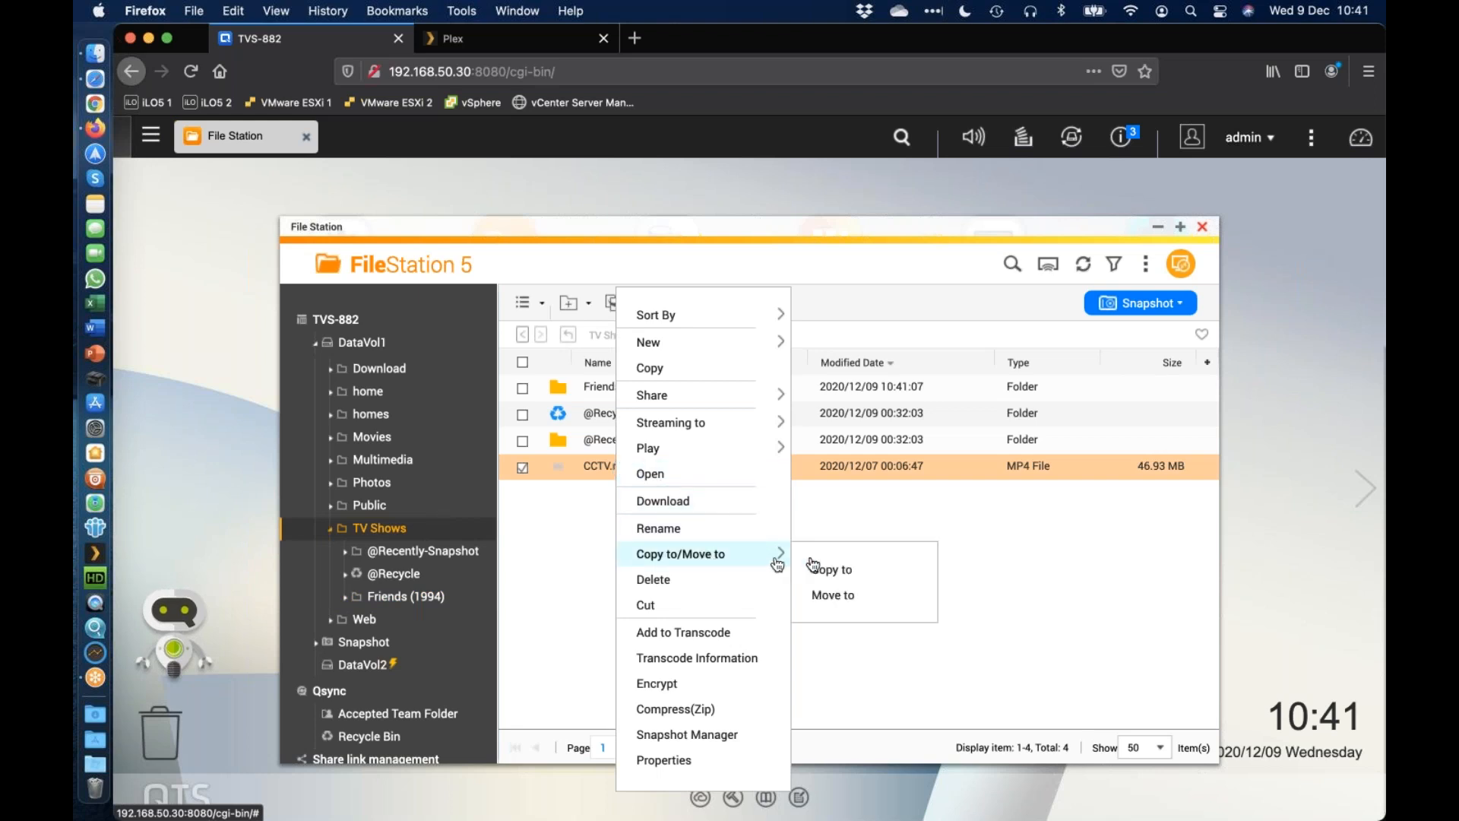
{"action": "left_click", "coordinate": [833, 598]}
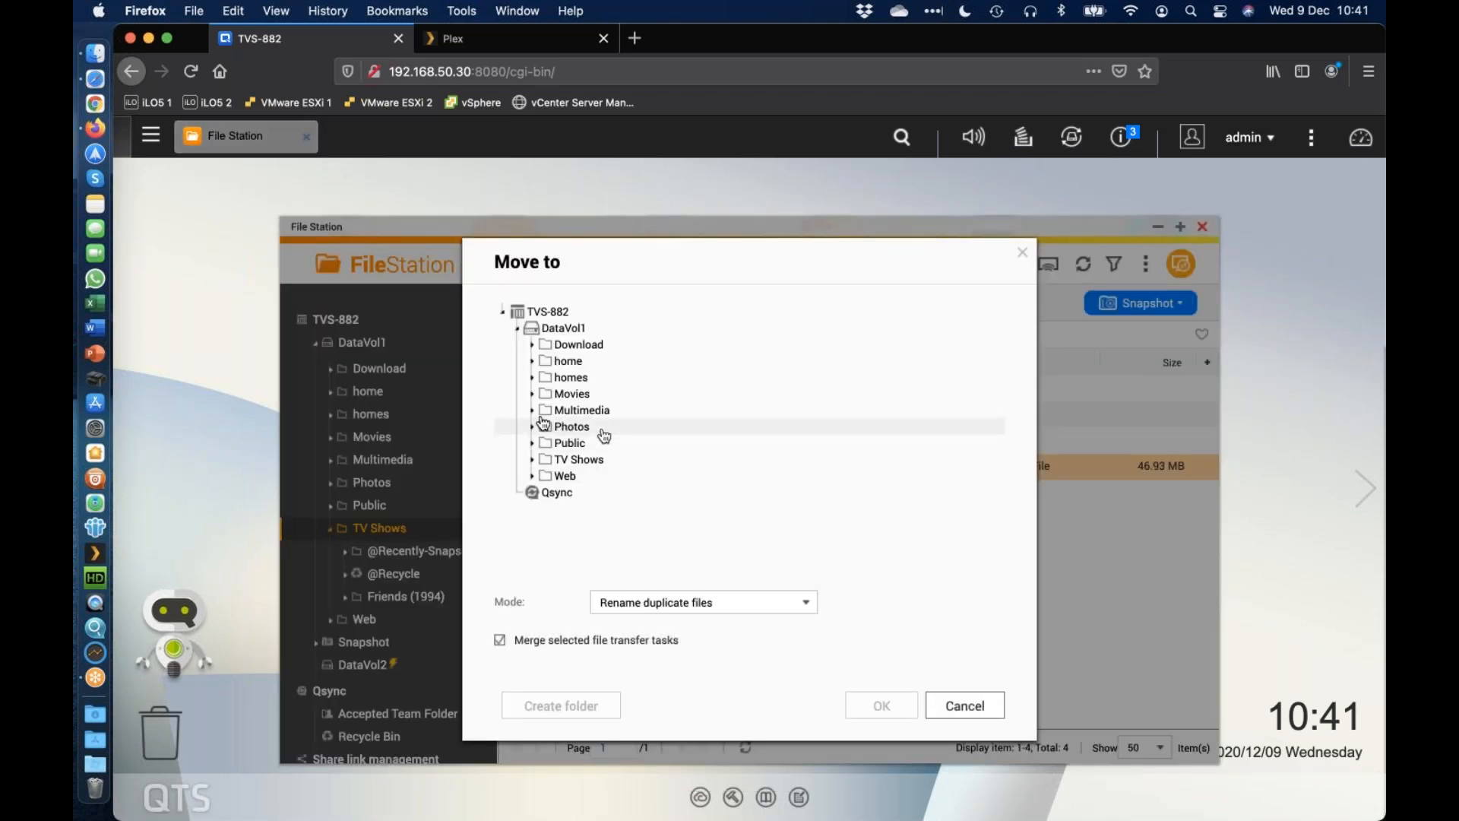
{"action": "left_click", "coordinate": [533, 460]}
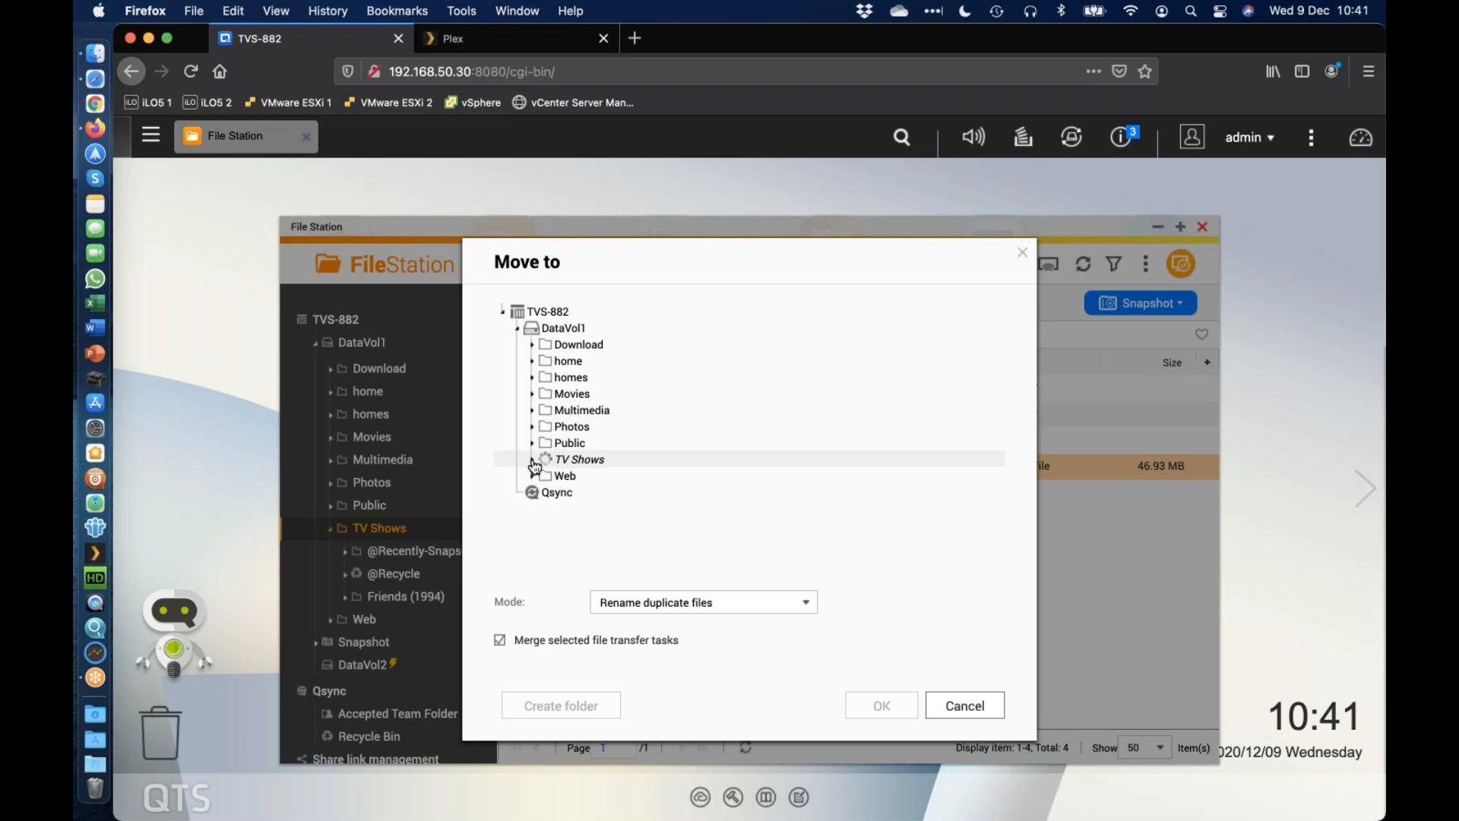
{"action": "left_click", "coordinate": [548, 509]}
{"action": "left_click", "coordinate": [596, 524]}
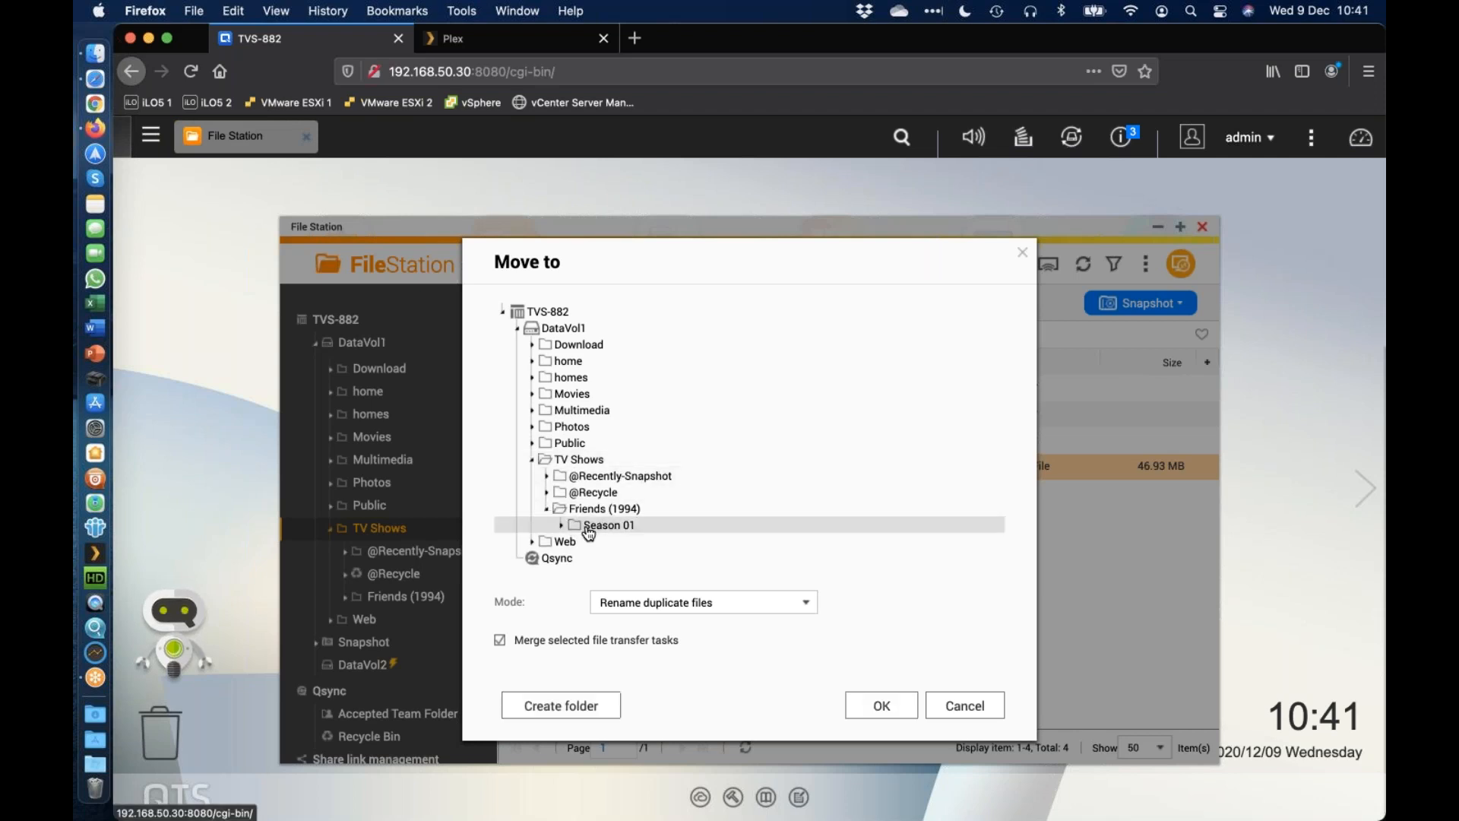
{"action": "left_click", "coordinate": [874, 705]}
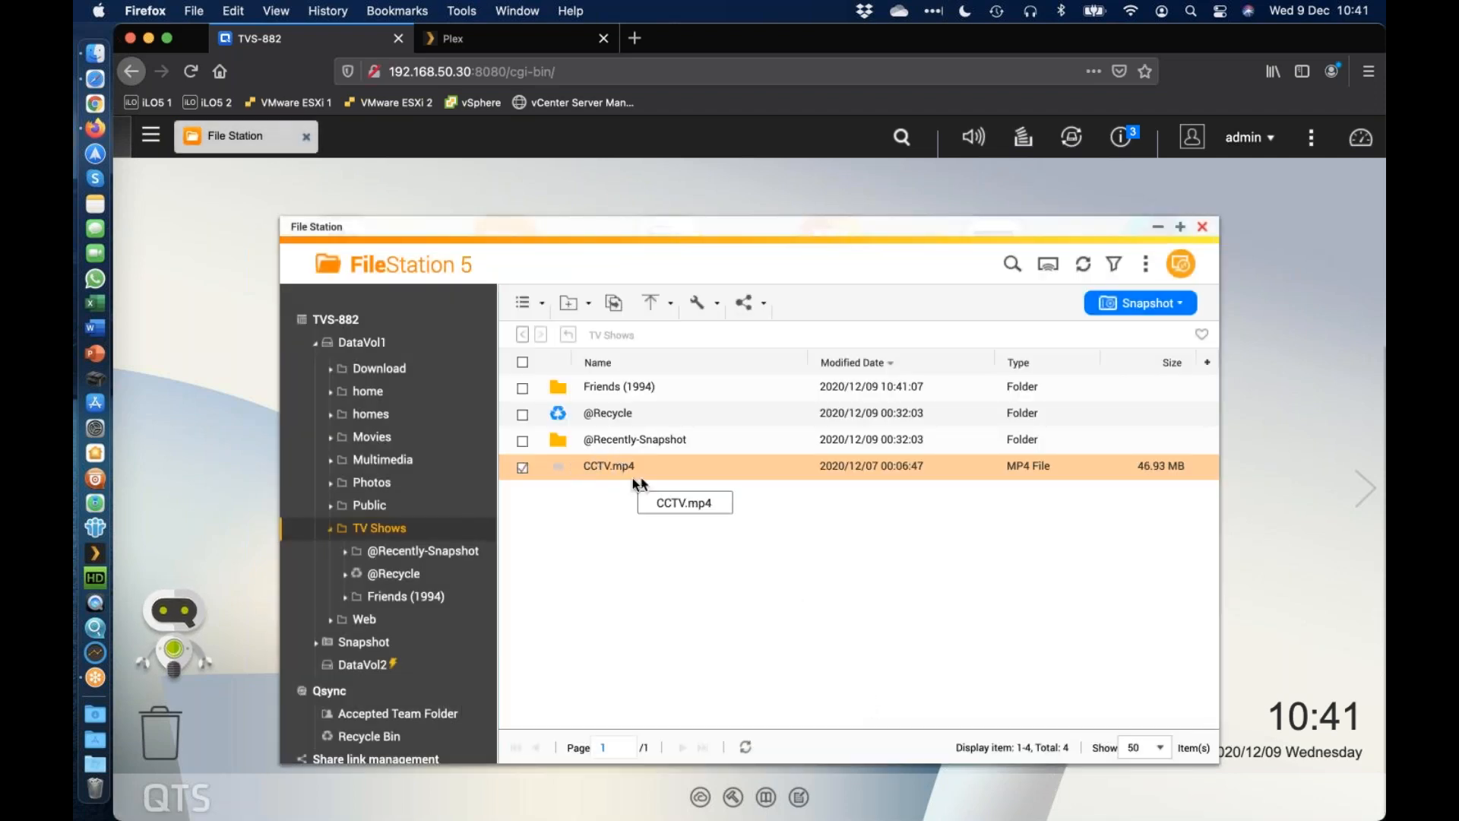
Open the Season 01 folder inside Friends (1994) and check whether Plex's TV Shows library lists the moved file
{"action": "double_click", "coordinate": [604, 388]}
{"action": "left_click", "coordinate": [602, 390]}
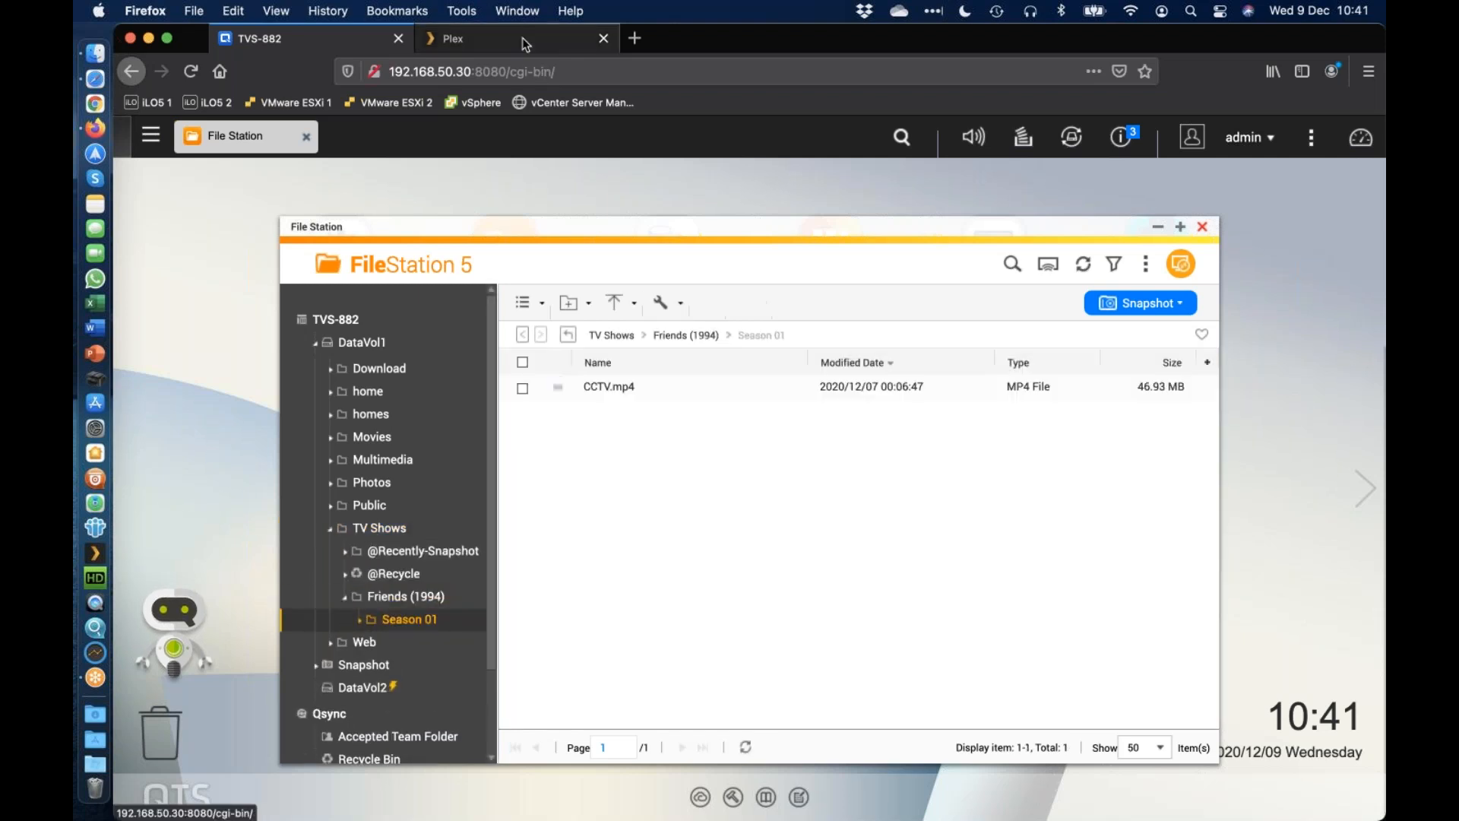
{"action": "left_click", "coordinate": [494, 38]}
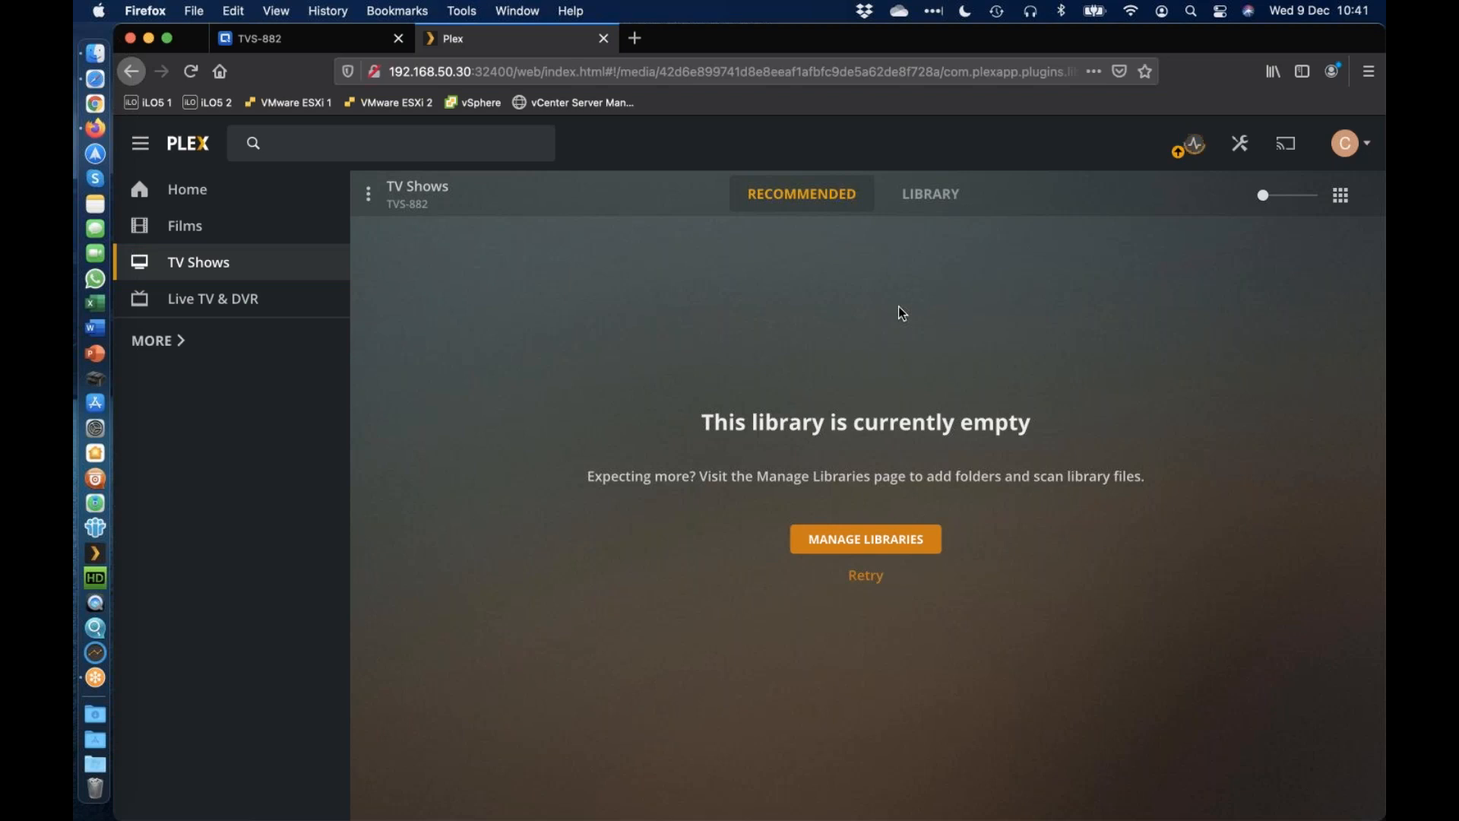
{"action": "left_click", "coordinate": [315, 43]}
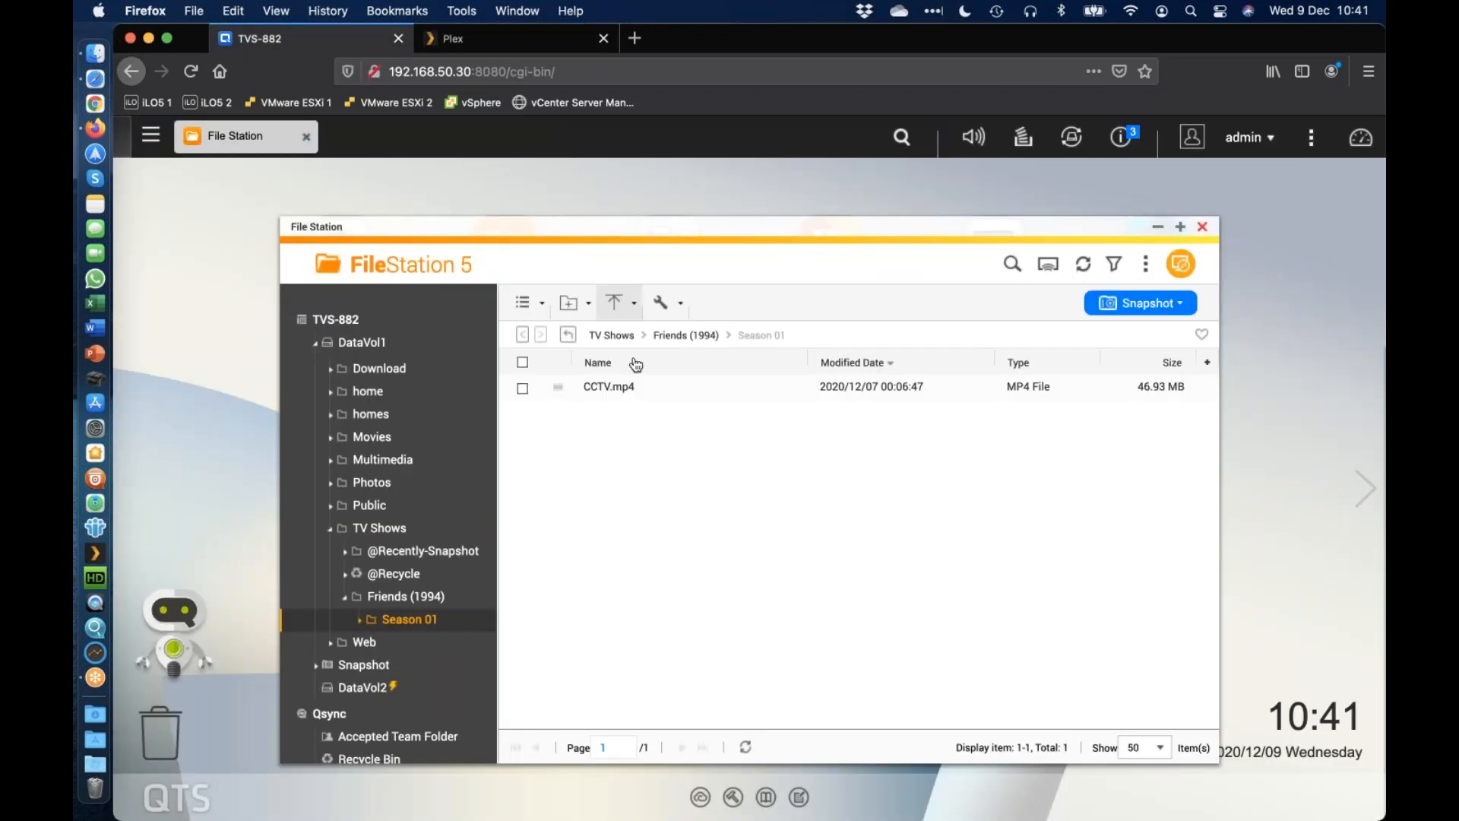
Rename CCTV.mp4 in the Season 01 folder as Friends S01E01.mp4
{"action": "right_click", "coordinate": [585, 386]}
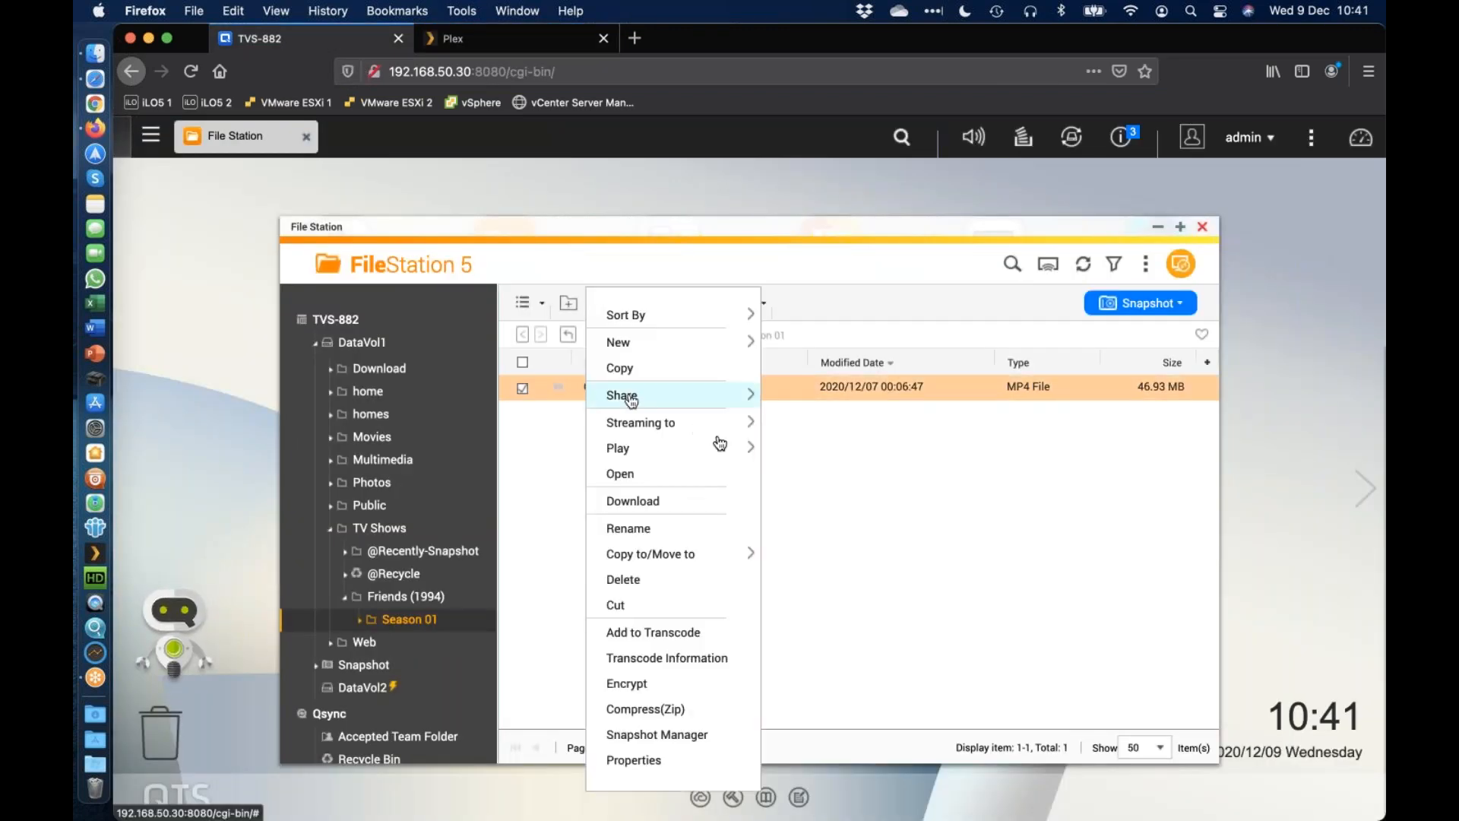
{"action": "left_click", "coordinate": [727, 538]}
{"action": "type", "text": "Friends S01E01"}
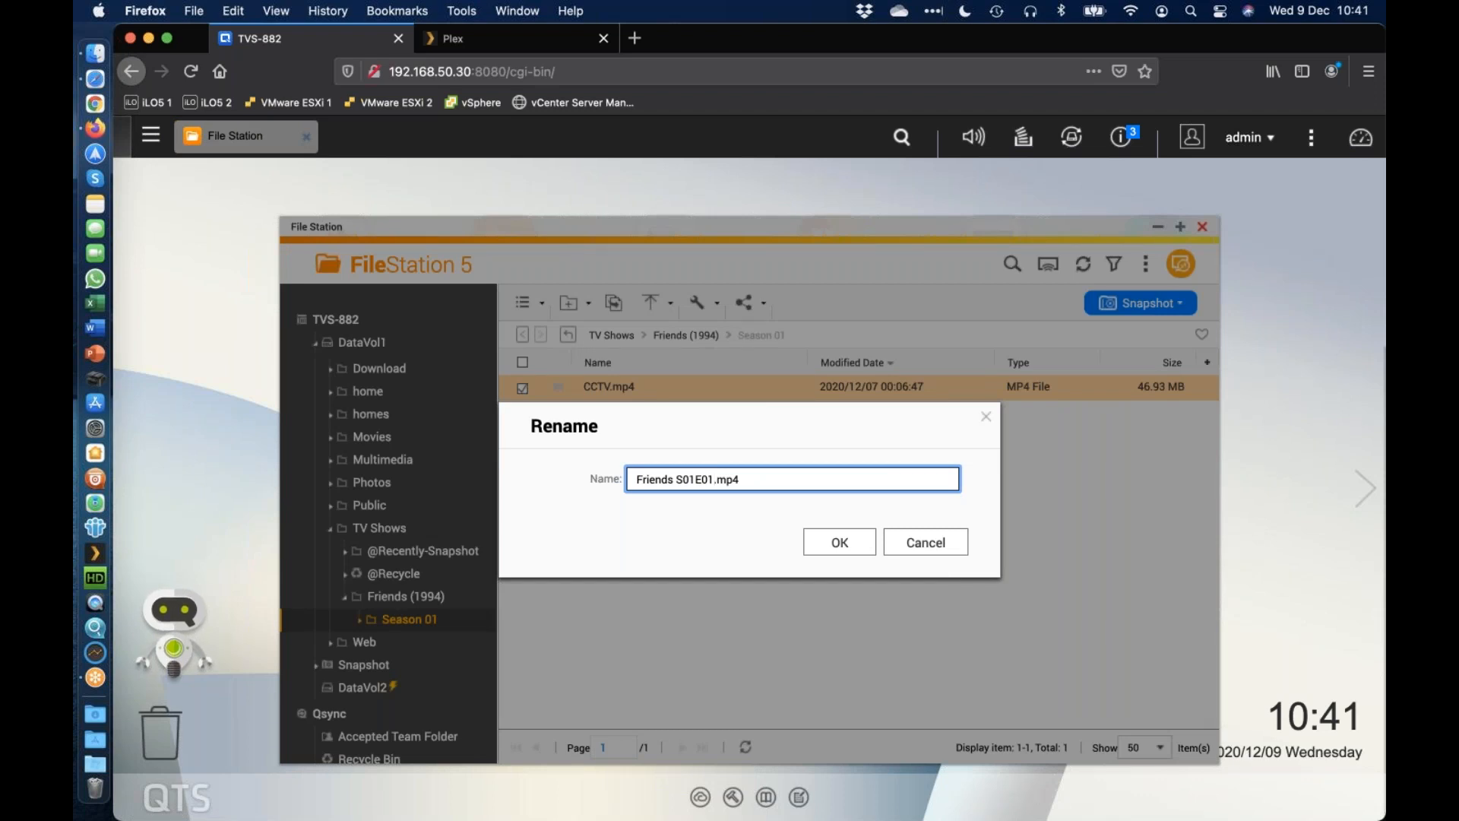
{"action": "key", "text": "Return"}
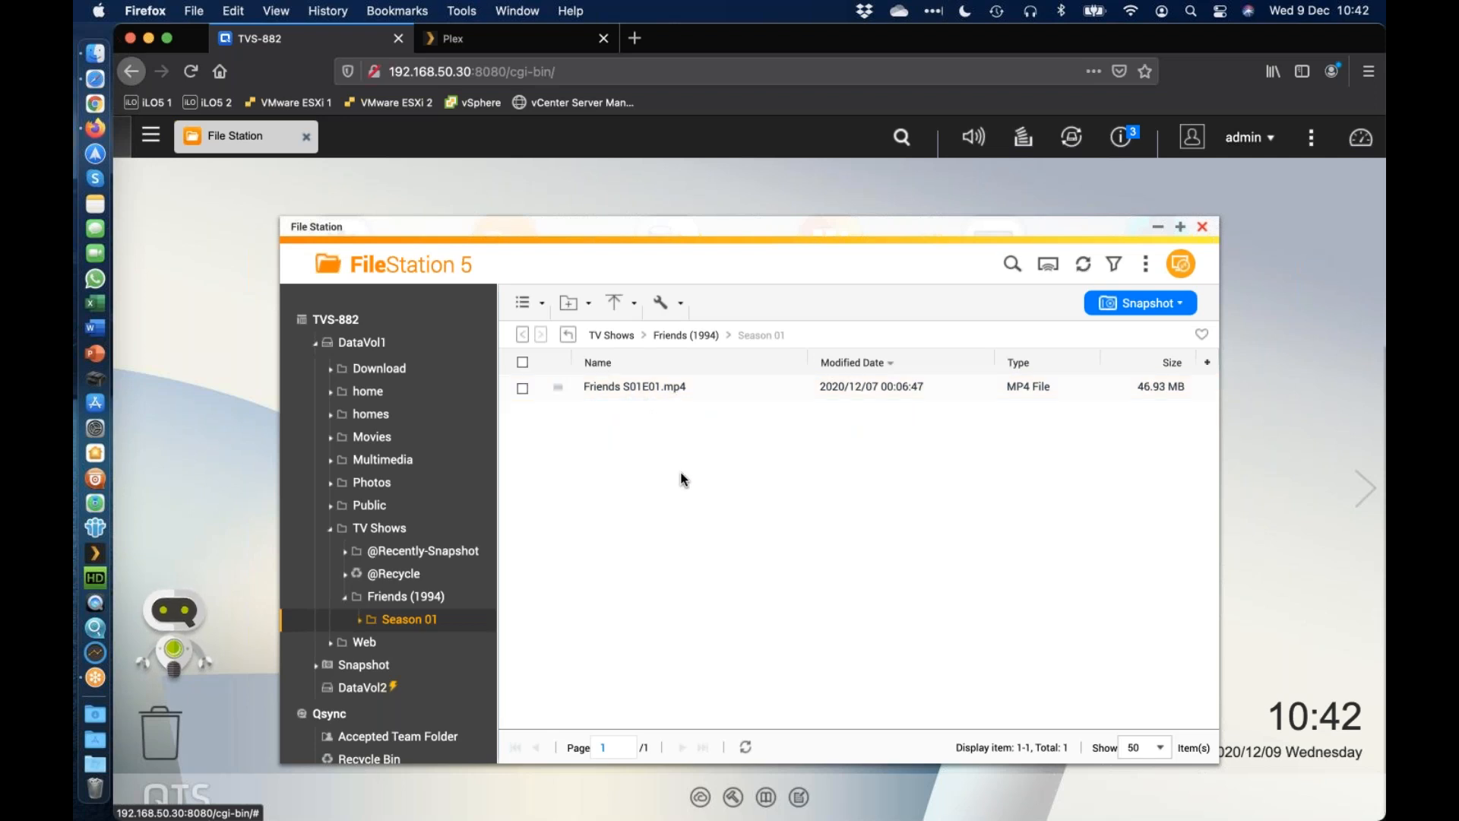
Switch to Plex, reopen the TV Shows library and view its full list of shows
{"action": "left_click", "coordinate": [546, 44]}
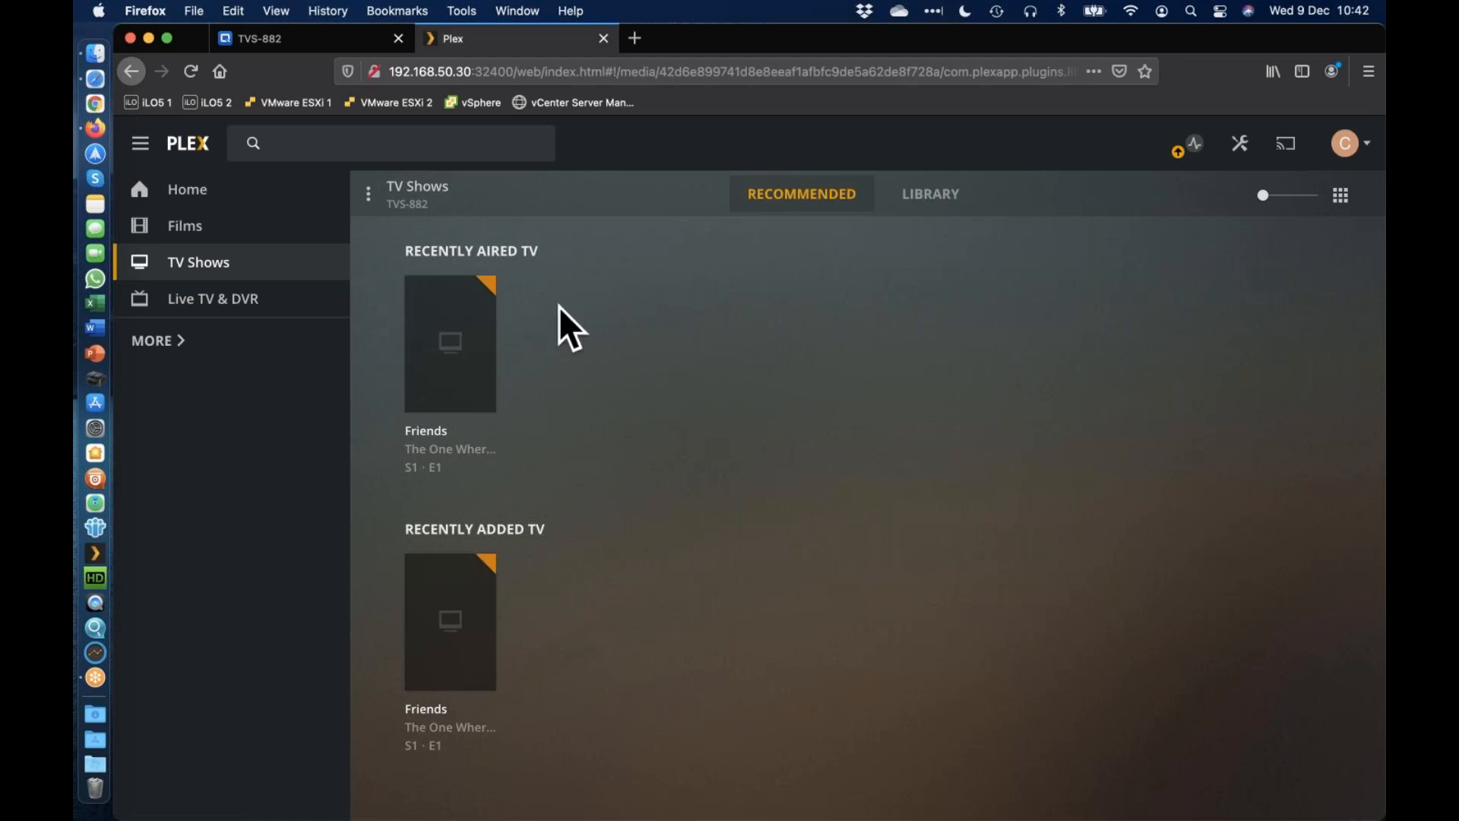
{"action": "left_click", "coordinate": [270, 228]}
{"action": "left_click", "coordinate": [248, 262]}
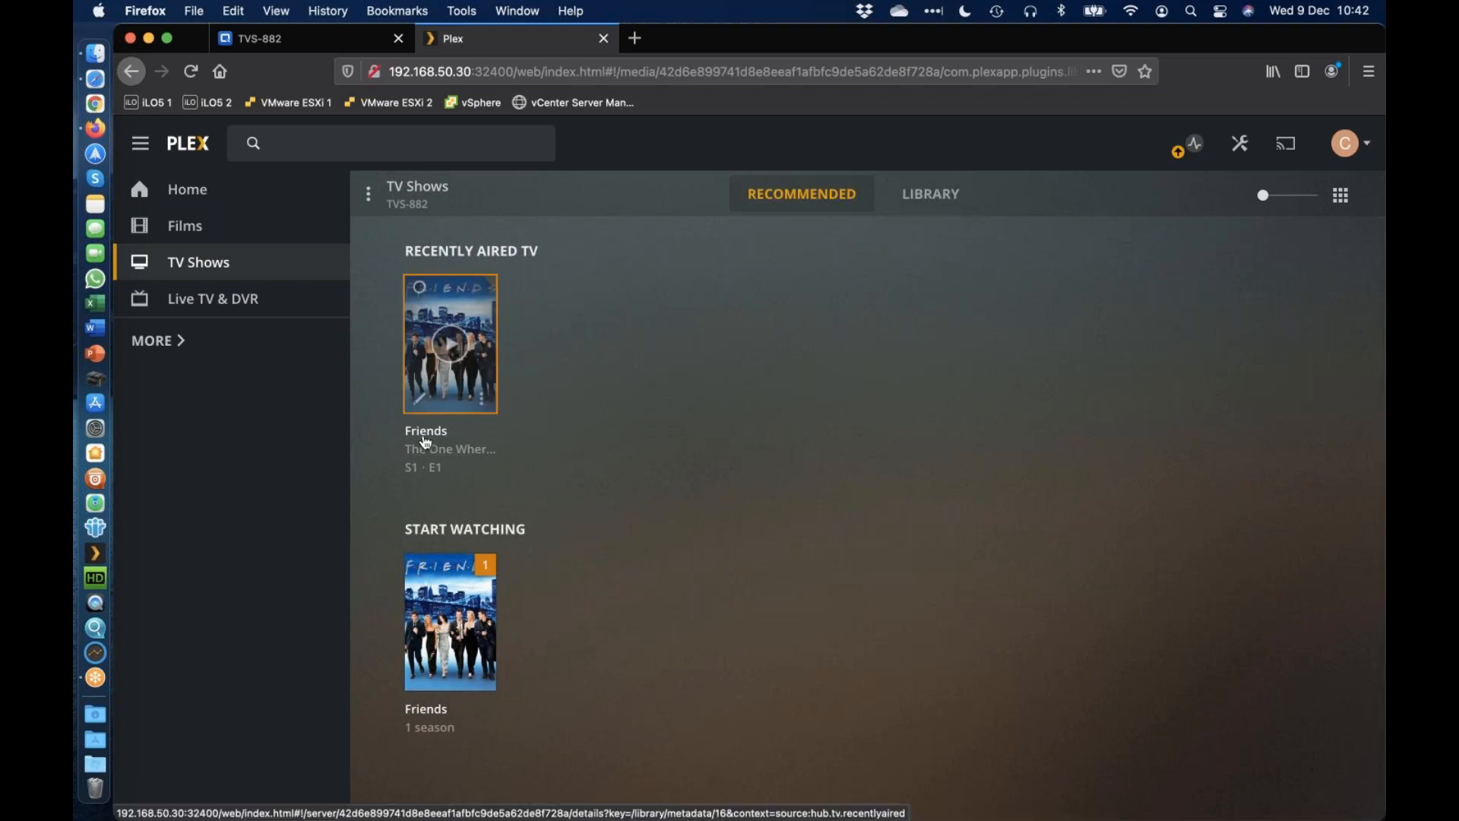
{"action": "left_click", "coordinate": [958, 203]}
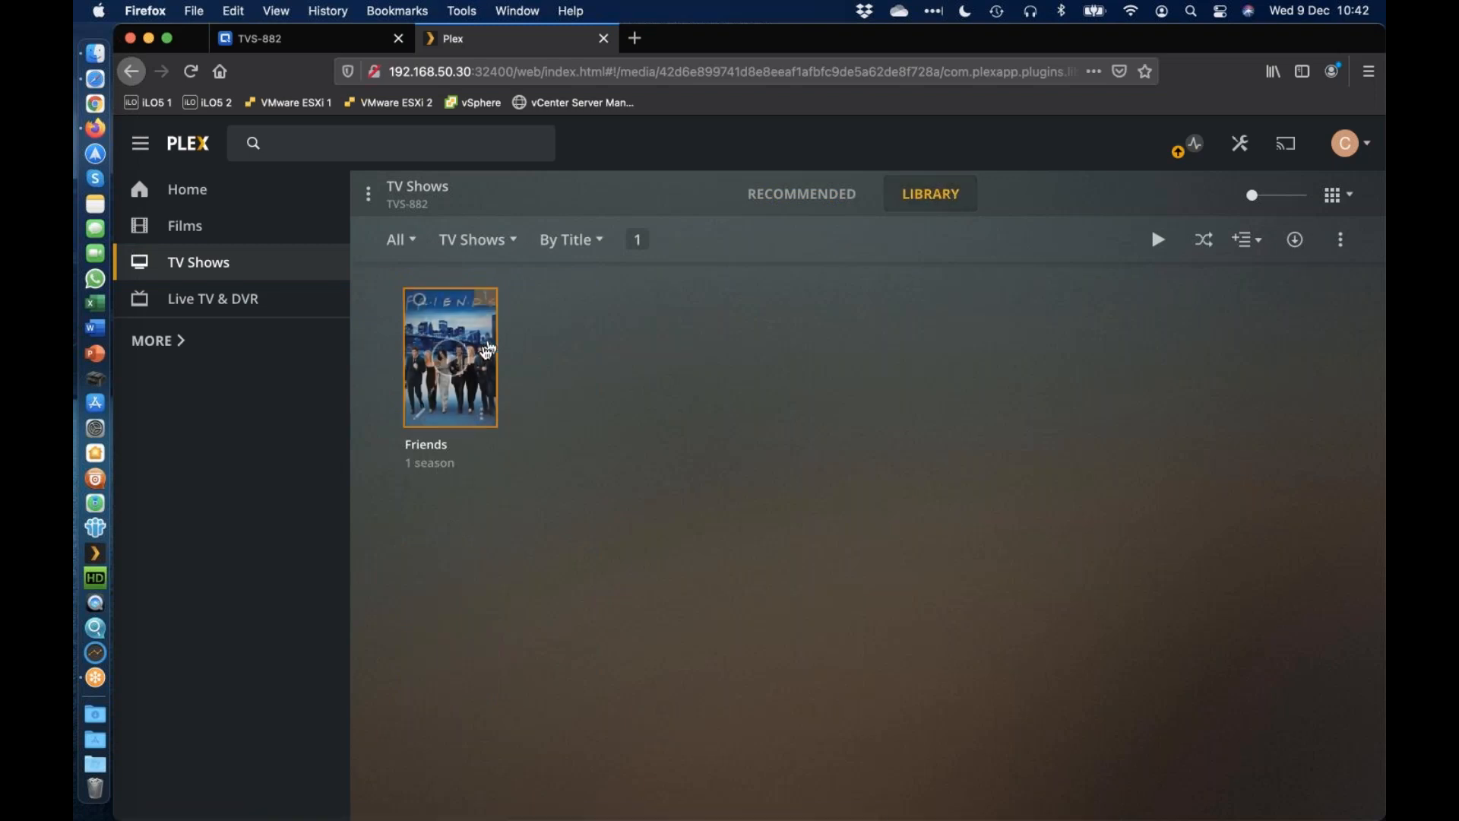
Open the details page of the Friends show and expand its full description
{"action": "left_click", "coordinate": [486, 353]}
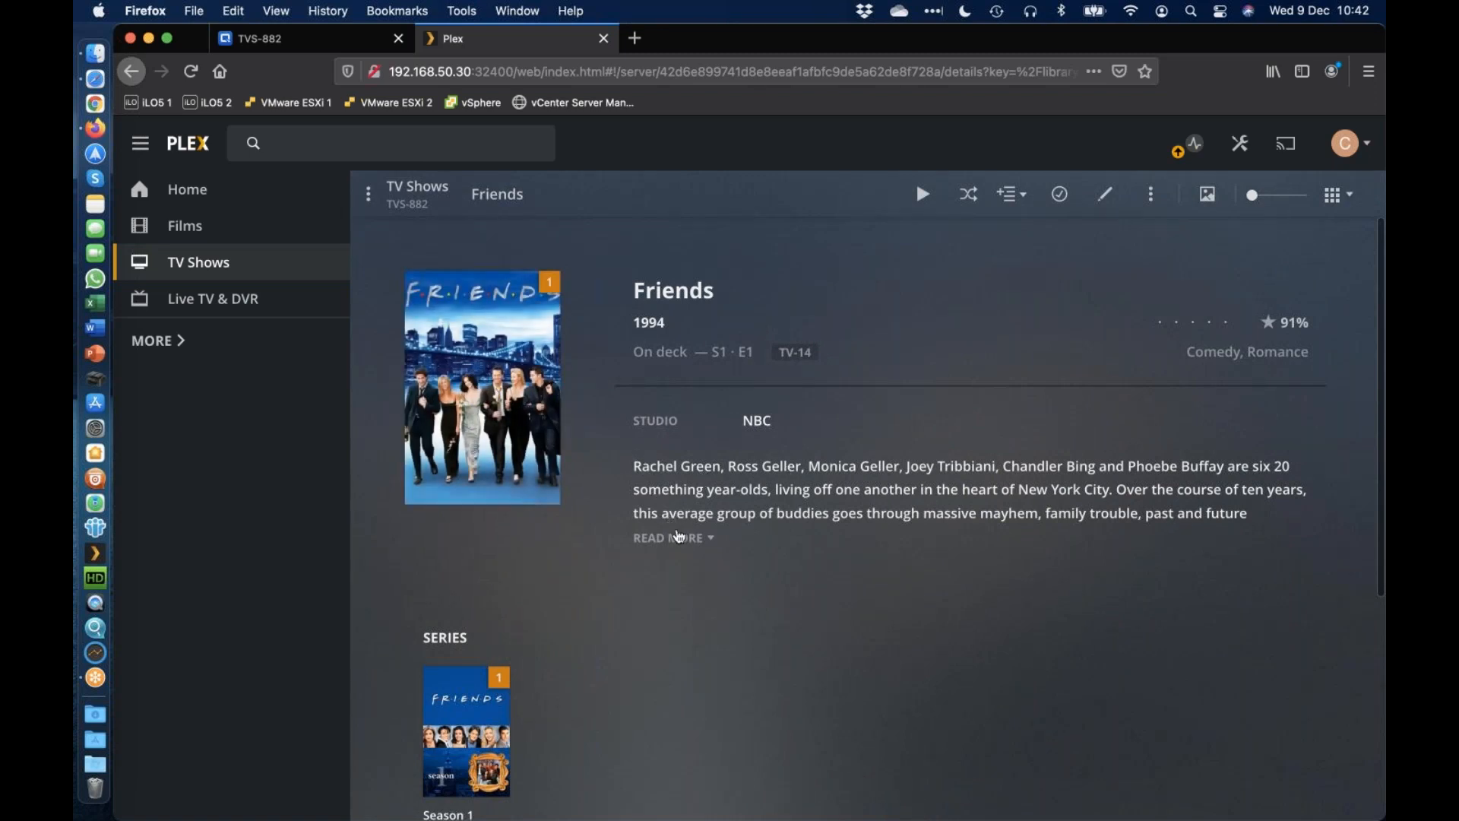
{"action": "left_click", "coordinate": [673, 538]}
{"action": "scroll", "coordinate": [759, 524], "scroll_direction": "down", "scroll_amount": 3}
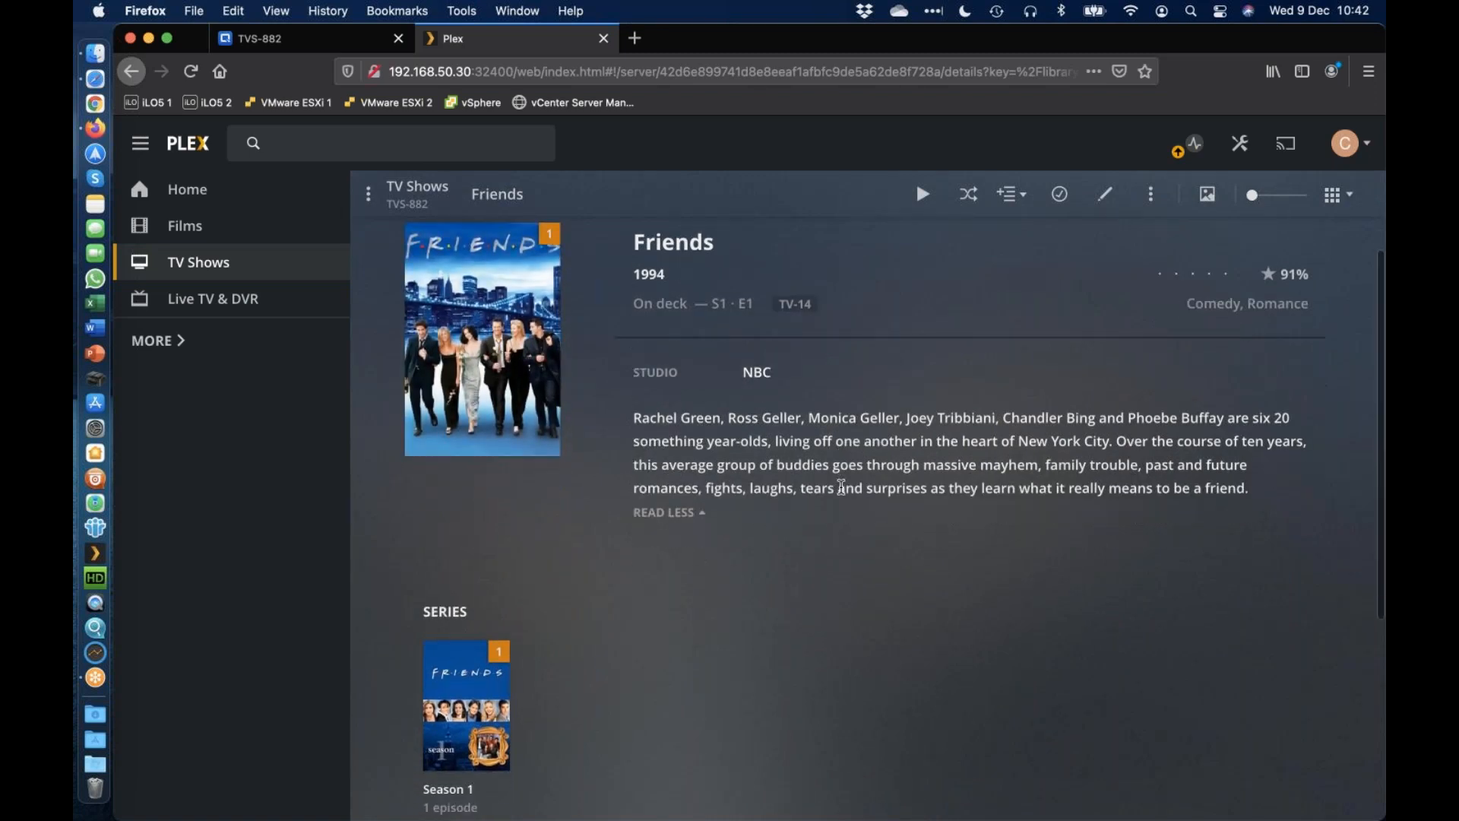
Open Season 1 of Friends and examine the details and summary of its first episode
{"action": "left_click", "coordinate": [439, 743]}
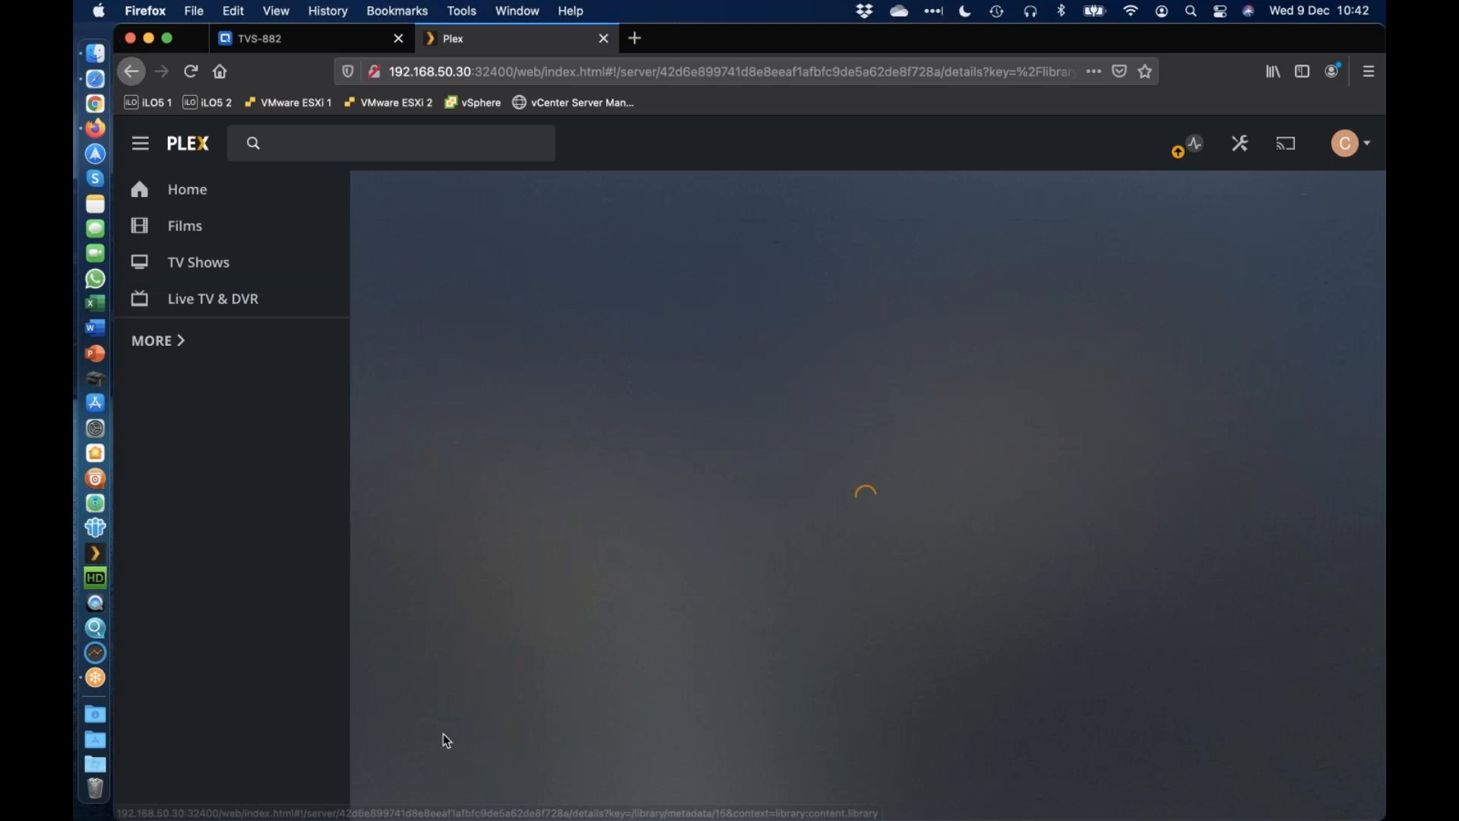
{"action": "scroll", "coordinate": [783, 589], "scroll_direction": "down", "scroll_amount": 1}
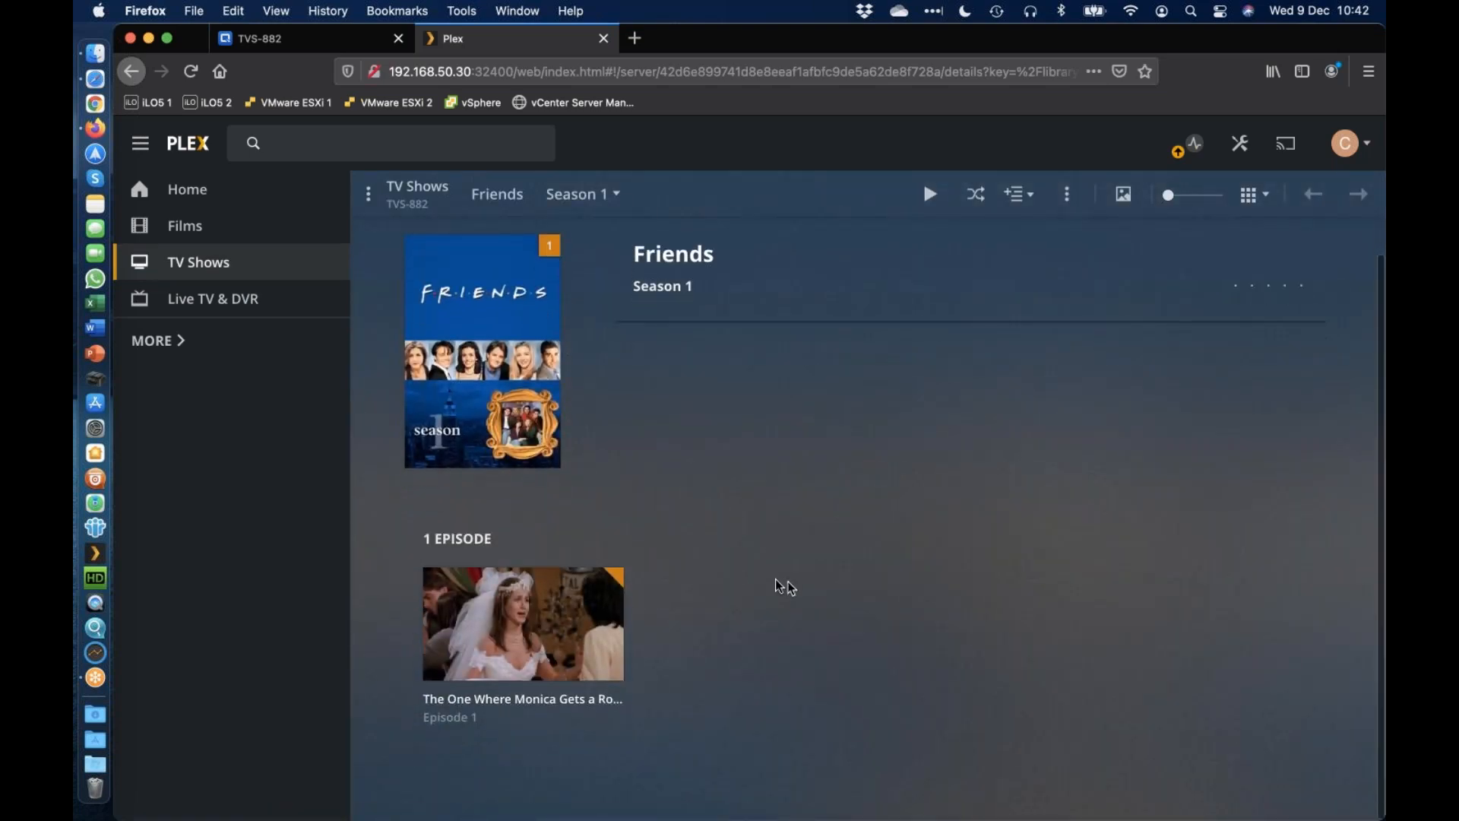
{"action": "left_click", "coordinate": [563, 703]}
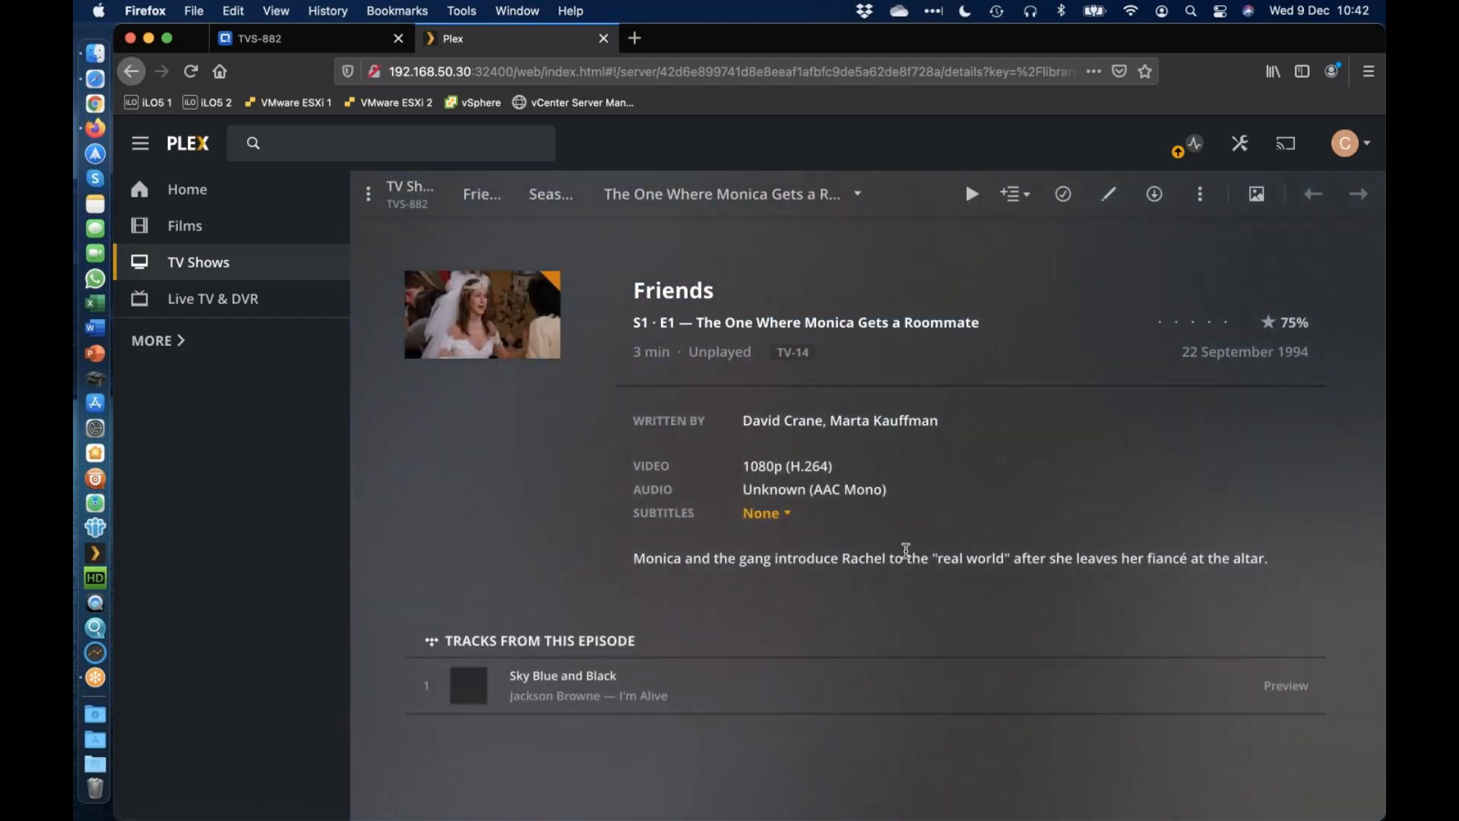
{"action": "left_click_drag", "start_coordinate": [635, 558], "coordinate": [1234, 581]}
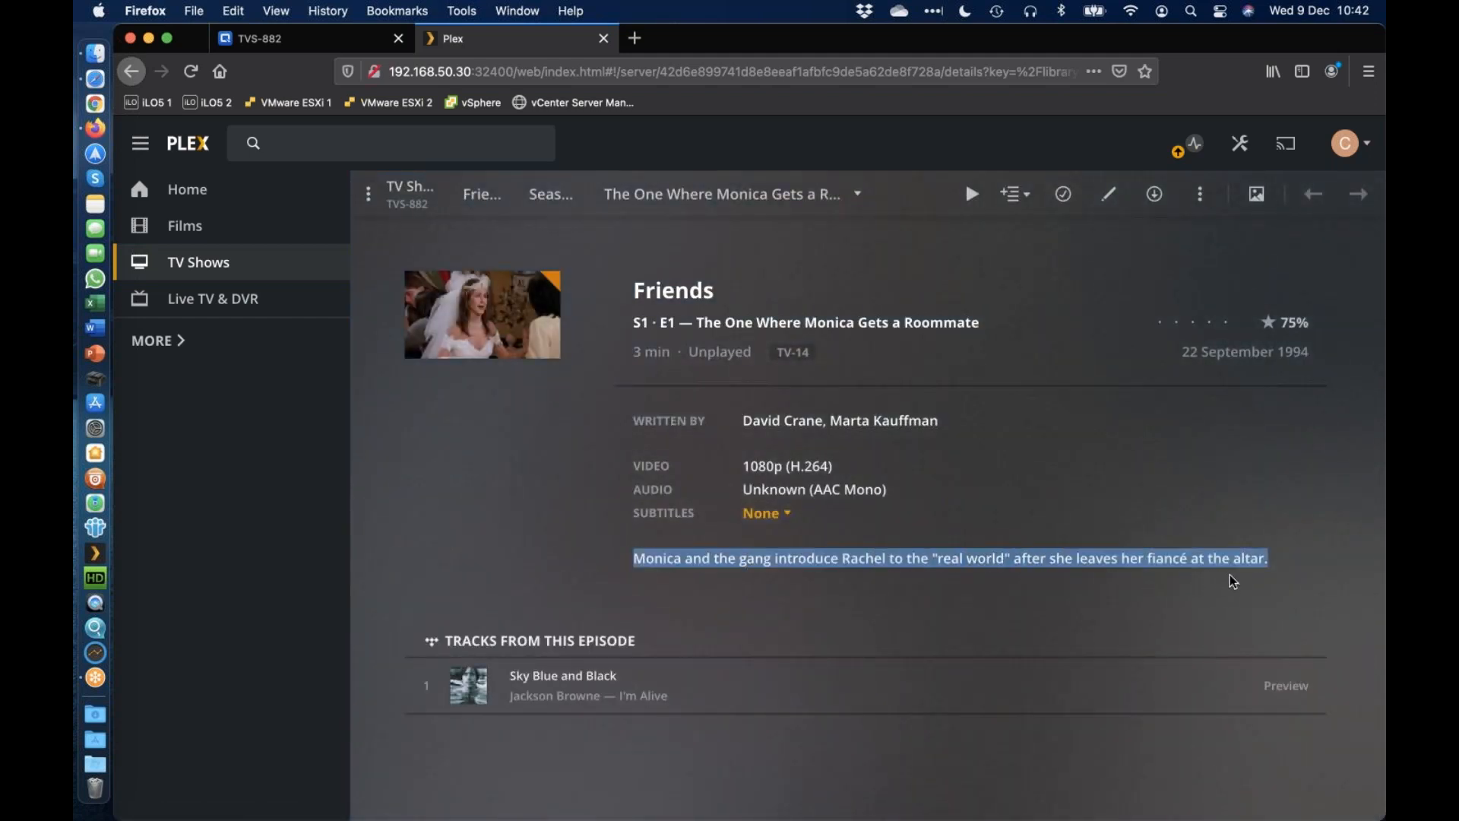
{"action": "left_click", "coordinate": [1142, 589]}
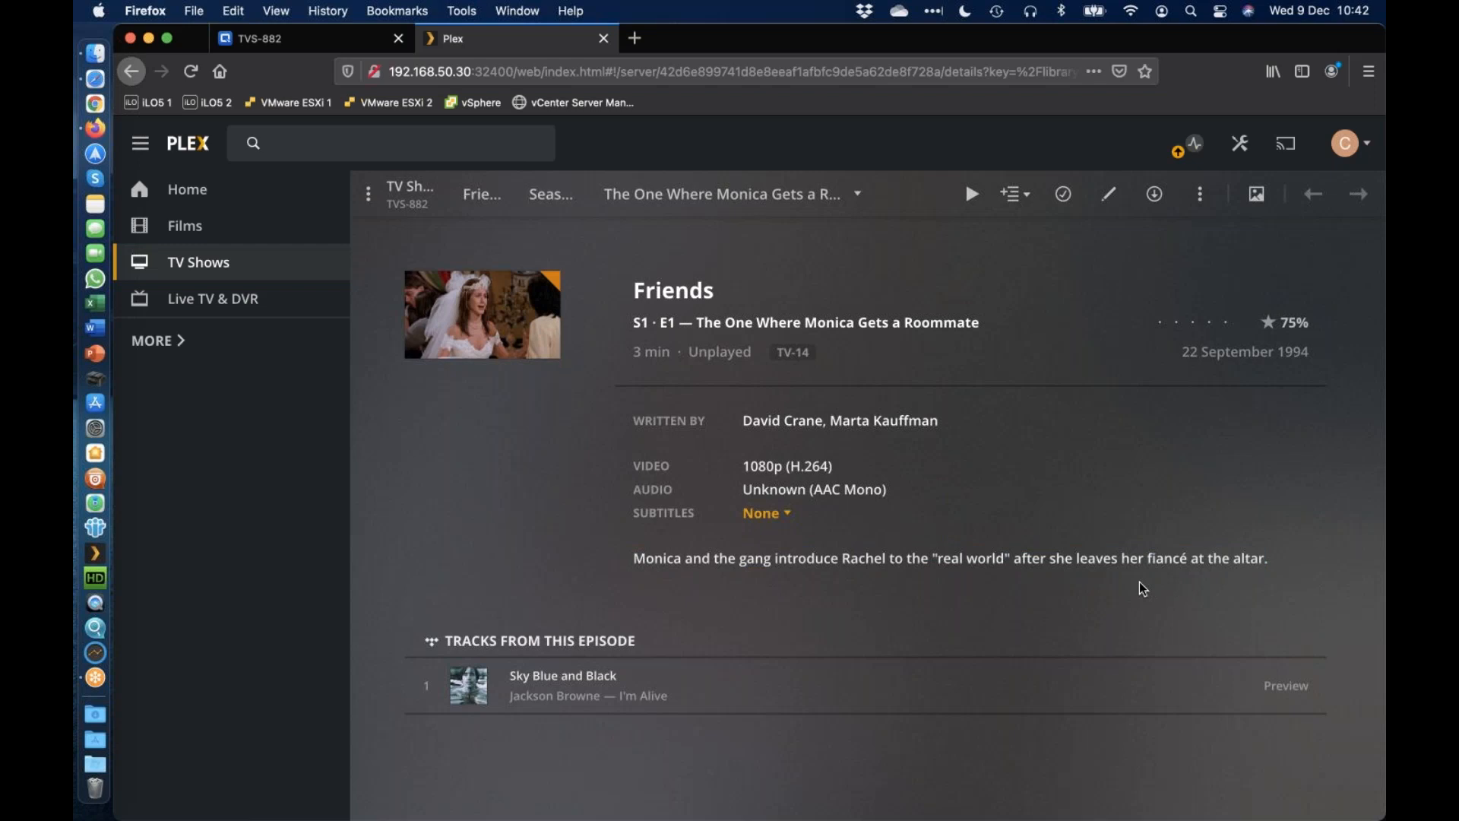
Play the first Friends episode with the sound muted to check the video, and stop playback
{"action": "mouse_move", "coordinate": [531, 339]}
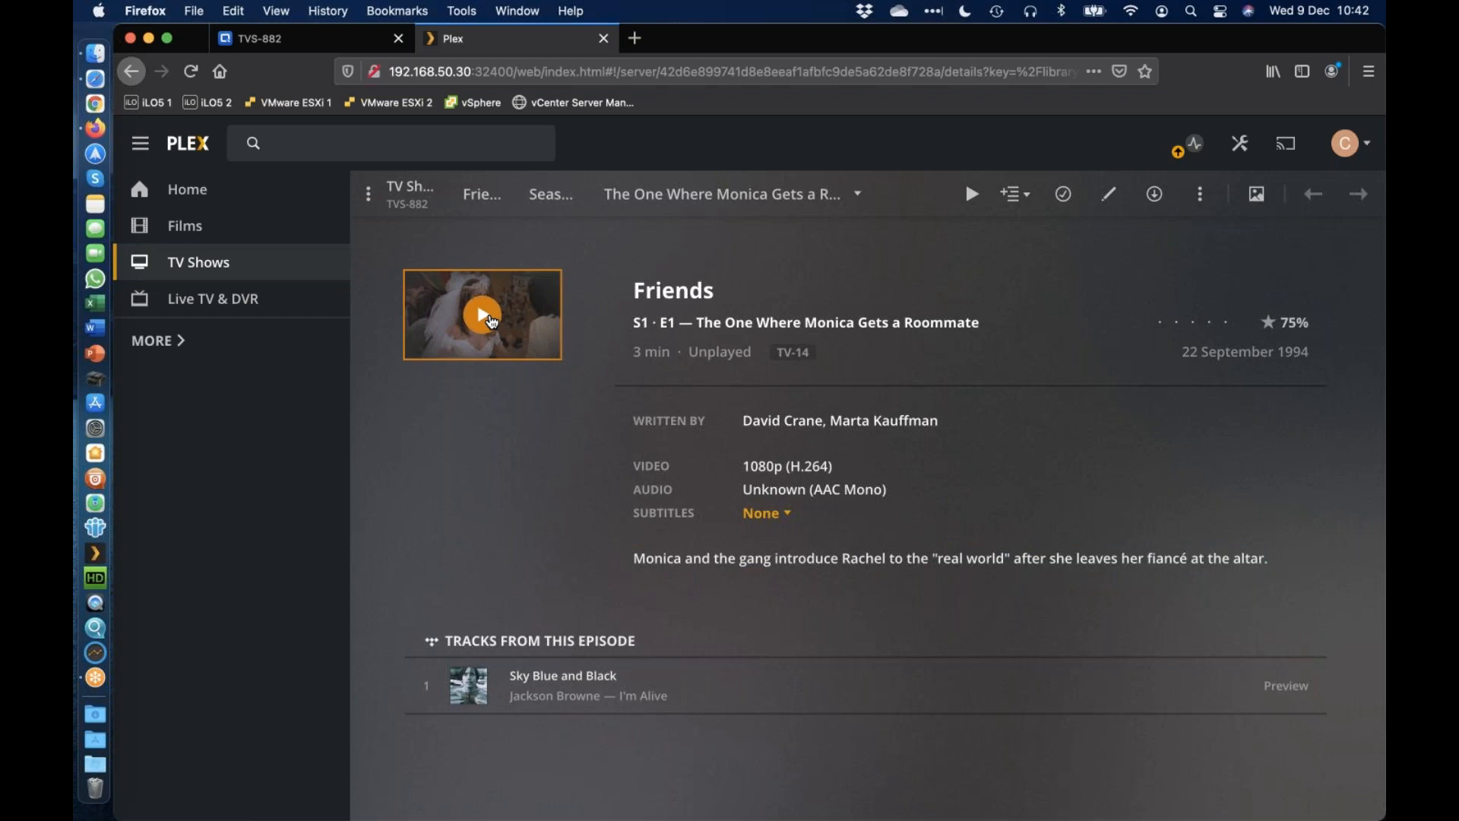
{"action": "left_click", "coordinate": [491, 322]}
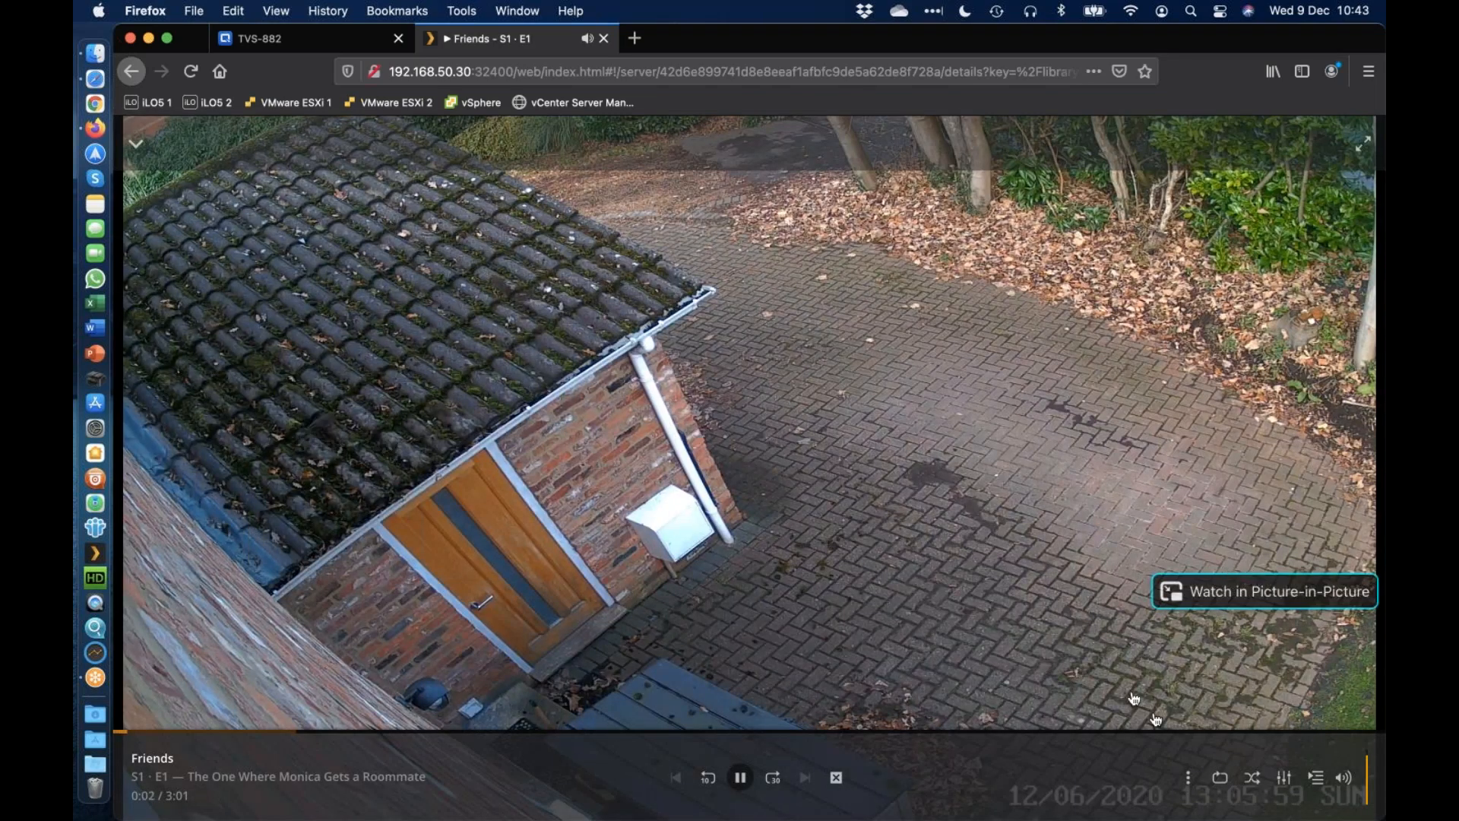
{"action": "left_click", "coordinate": [1343, 776]}
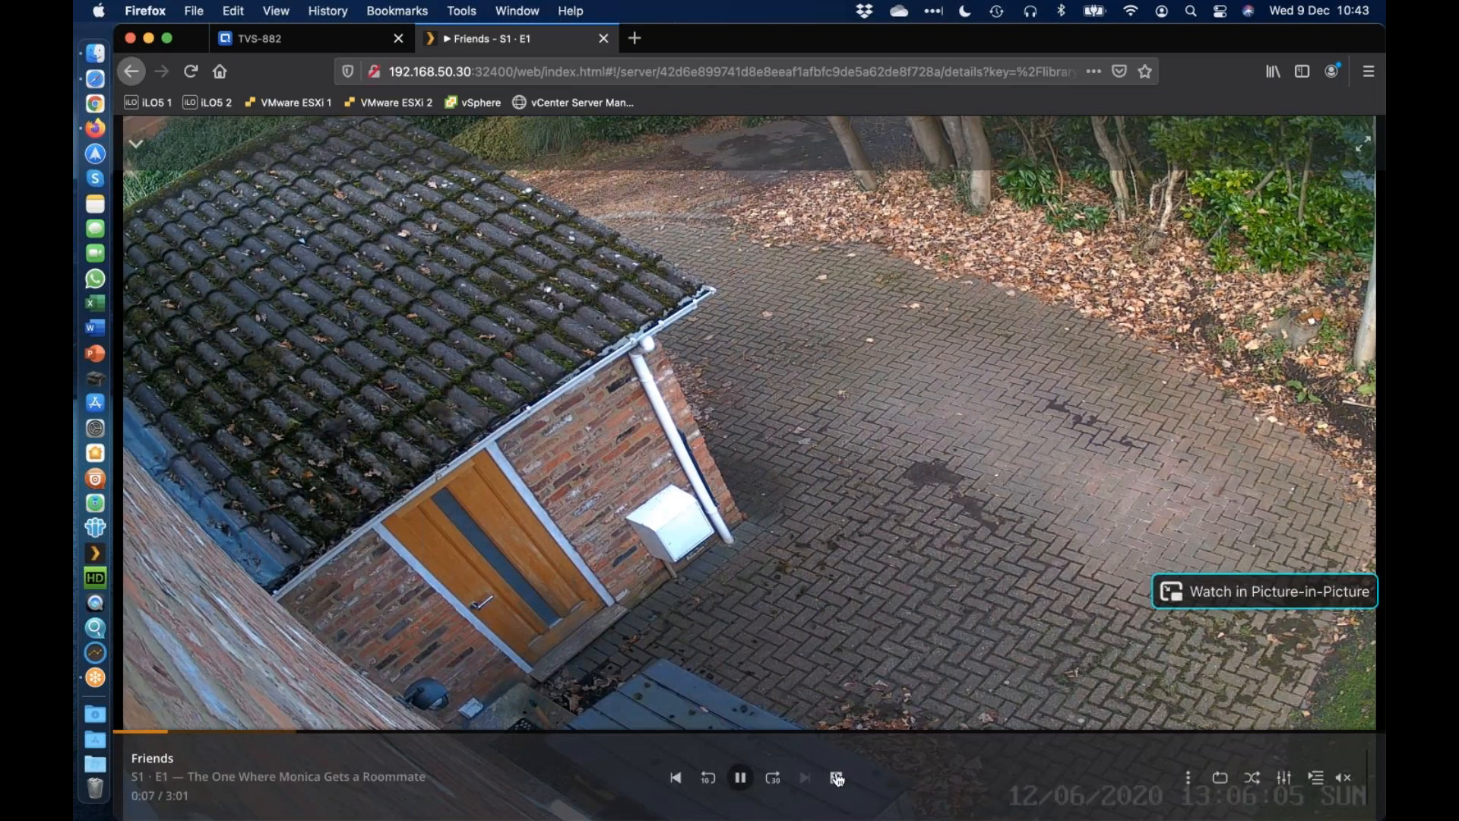
{"action": "left_click", "coordinate": [837, 778]}
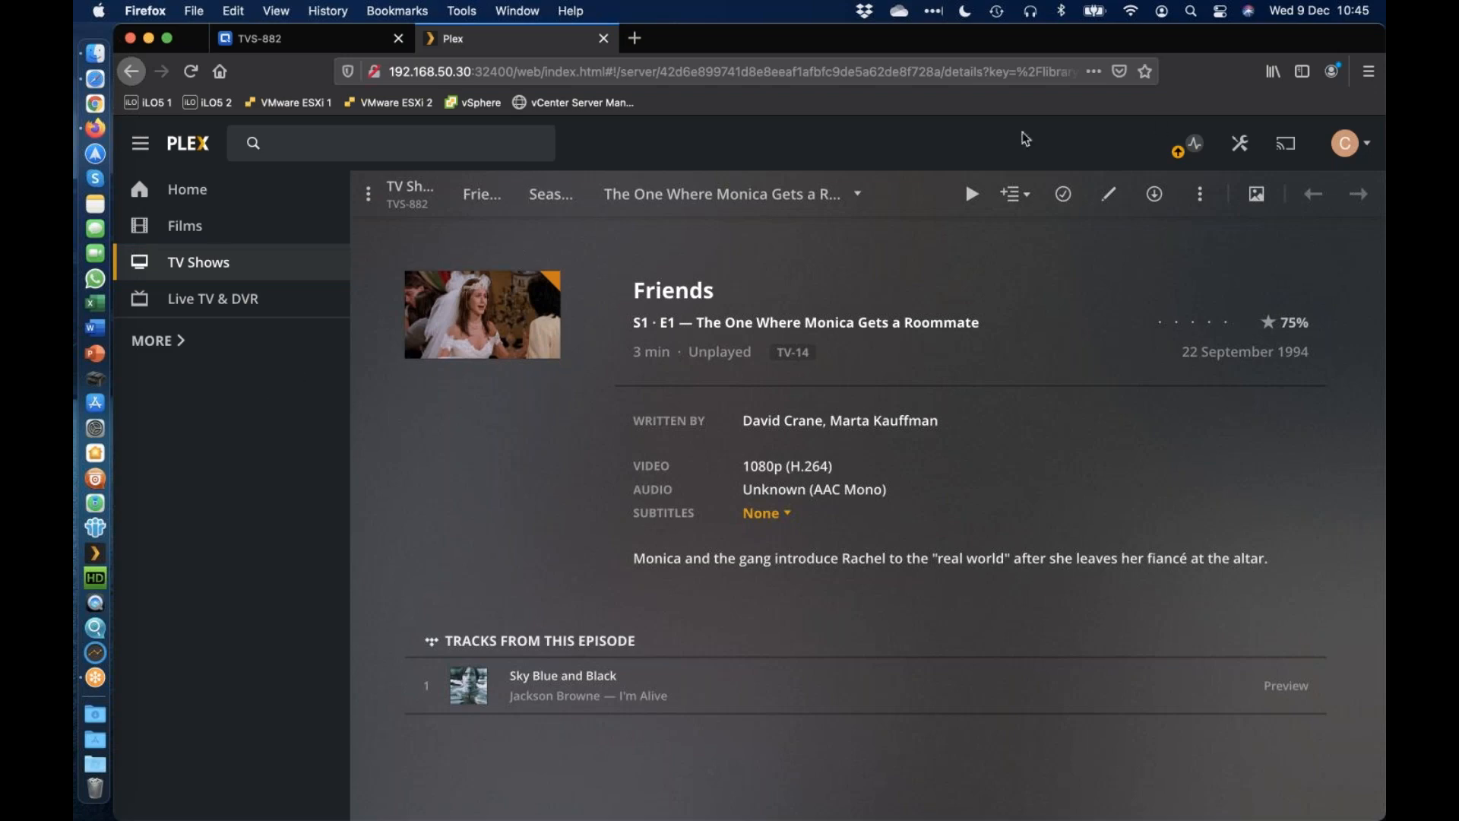
Open the server's library management, review the library types available for a new library, select Other videos, and leave without adding it
{"action": "left_click", "coordinate": [1243, 144]}
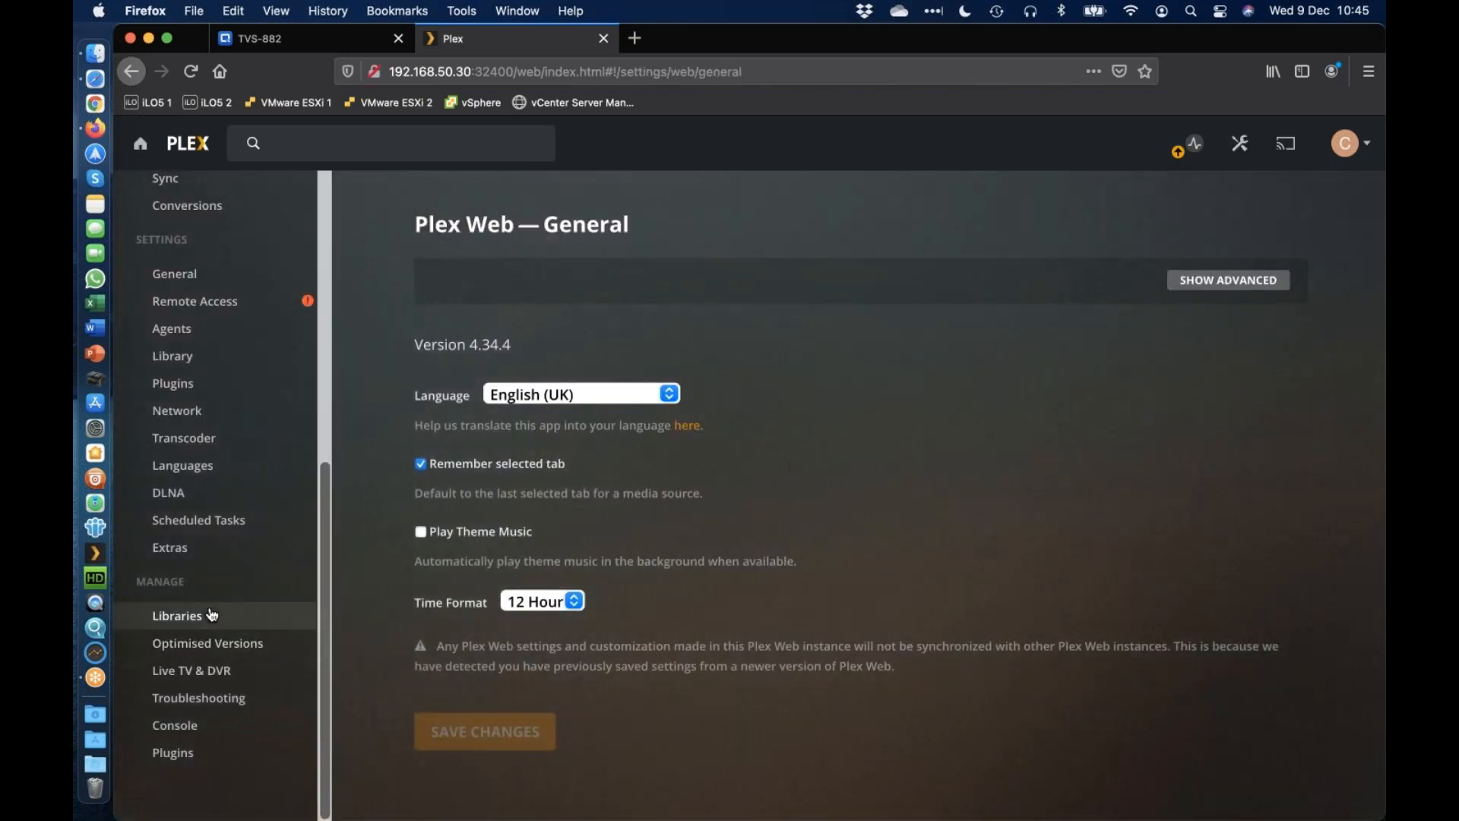
{"action": "left_click", "coordinate": [211, 614]}
{"action": "left_click", "coordinate": [1094, 283]}
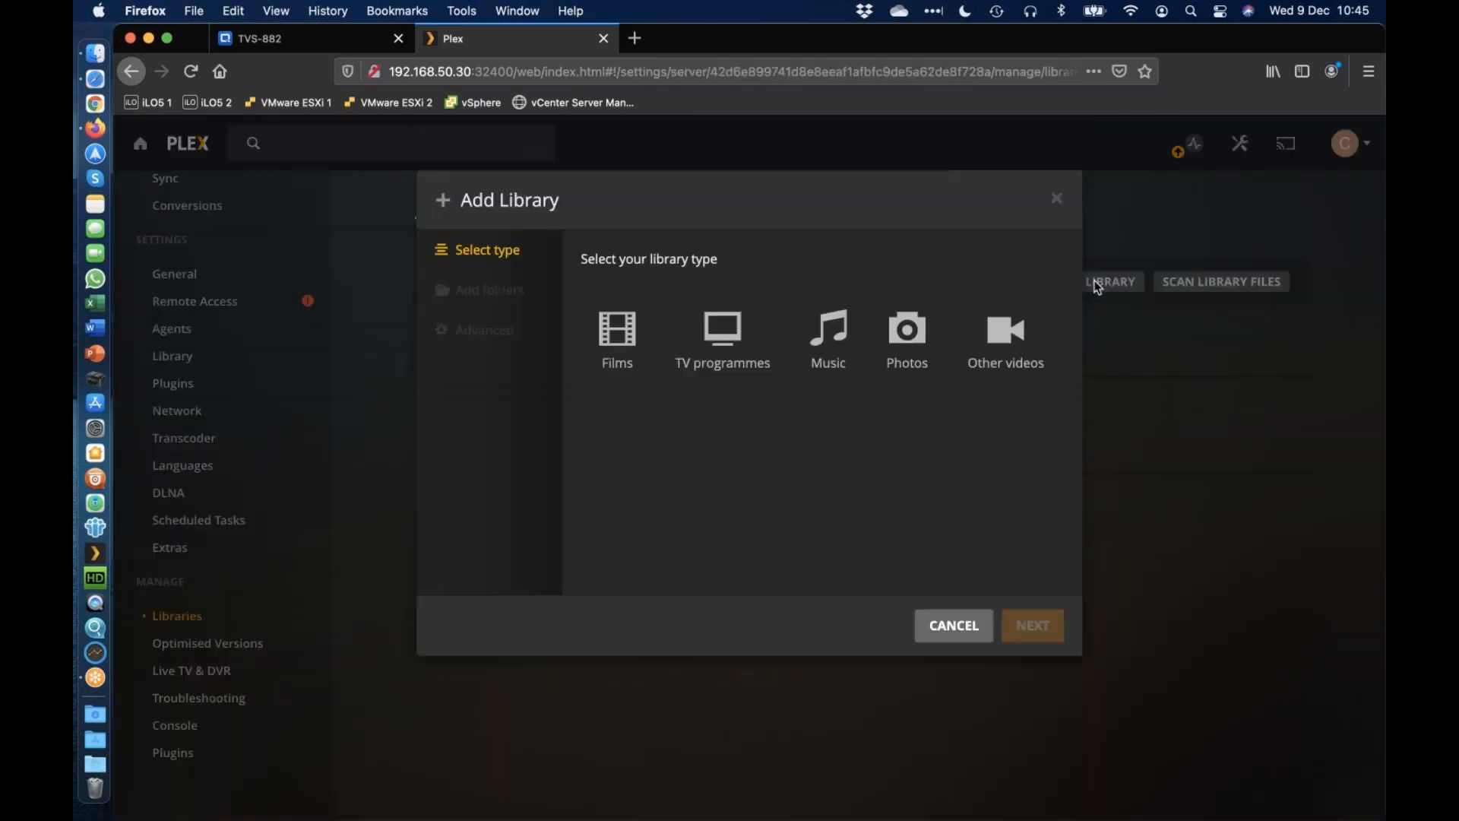
{"action": "left_click", "coordinate": [1022, 352]}
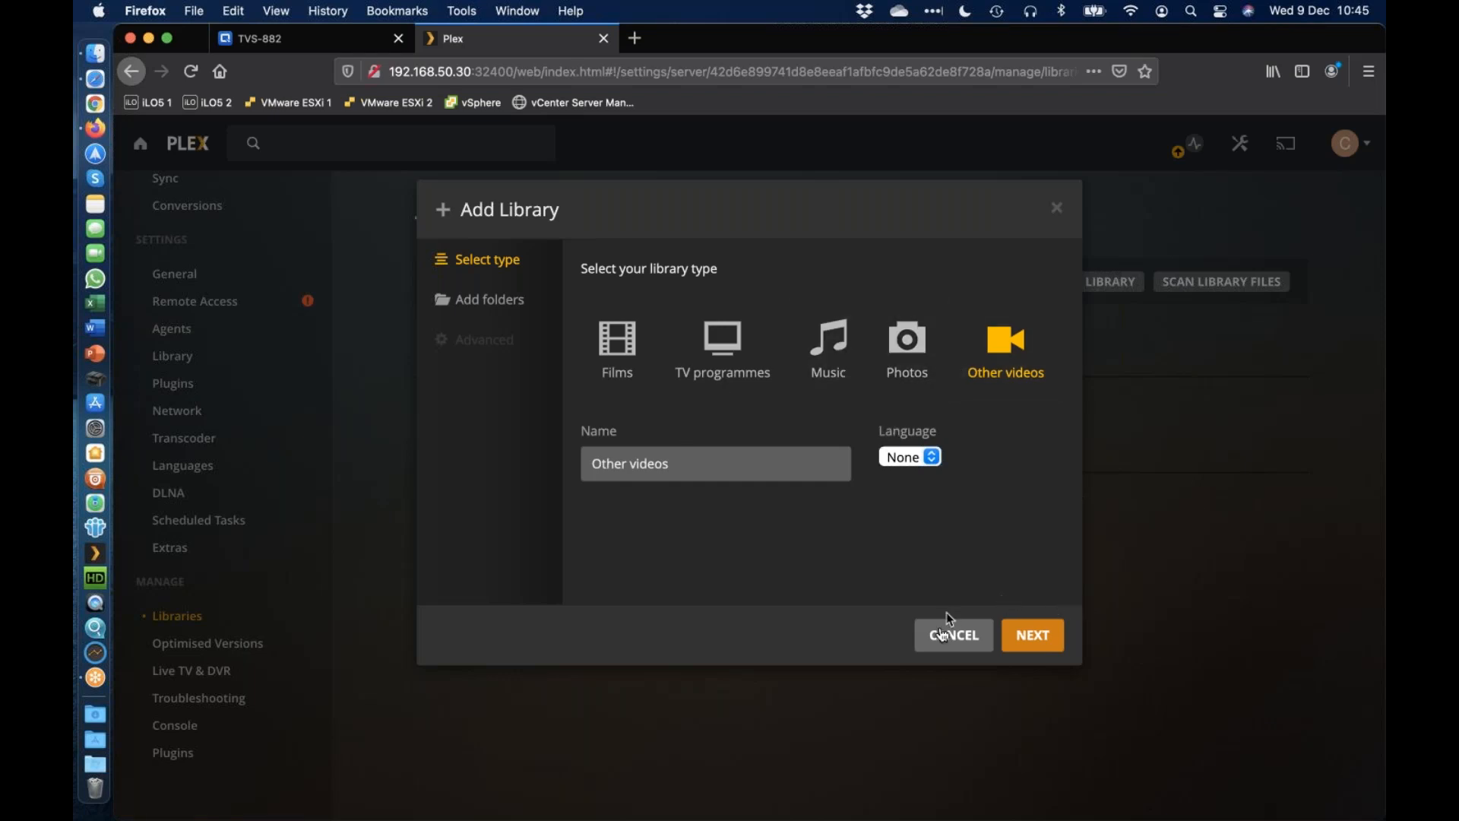
{"action": "left_click", "coordinate": [942, 639]}
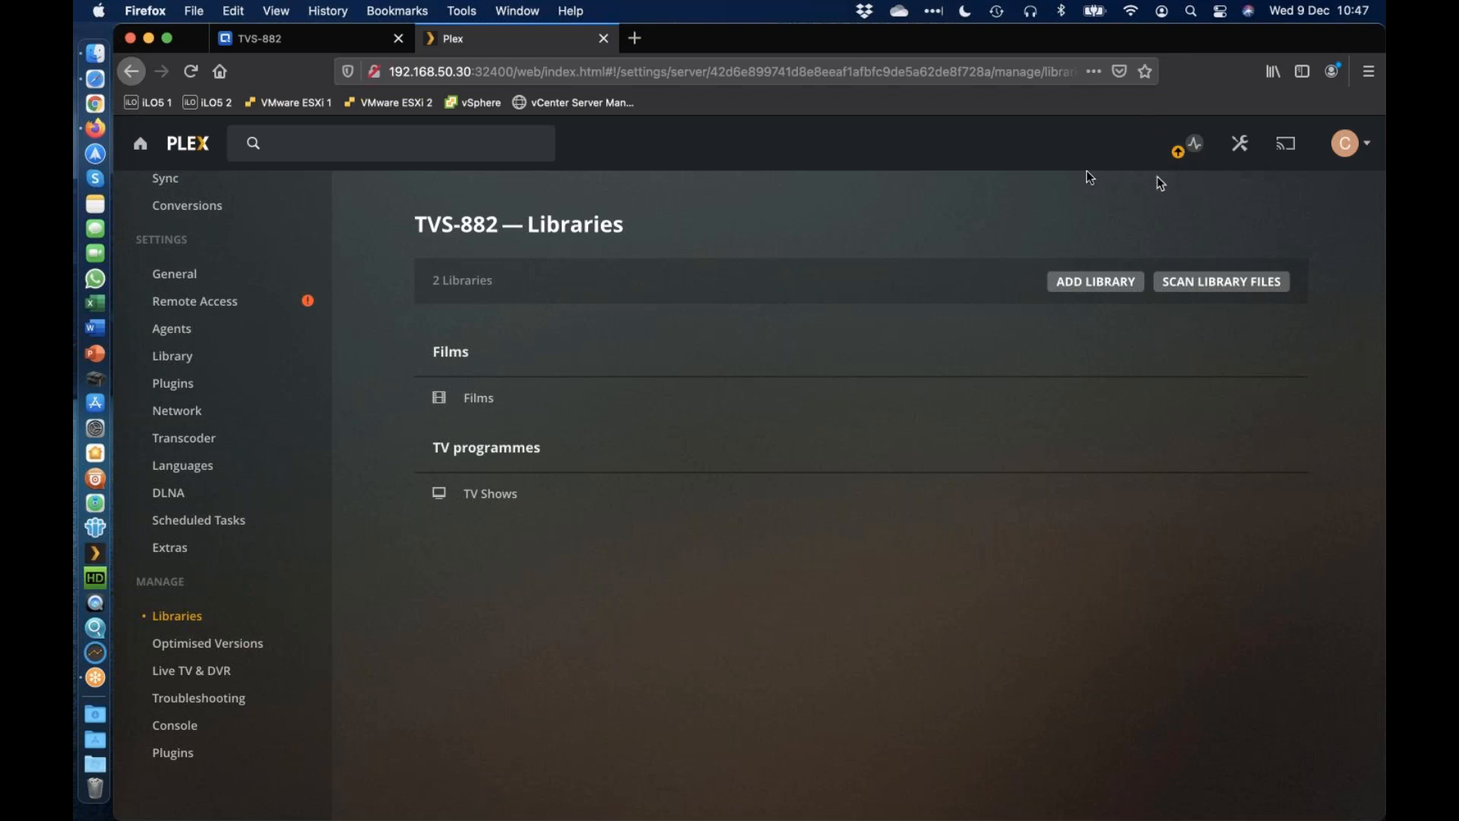
Open the Live TV & DVR guide from the home page and browse its channels as far as the HD channels around 102
{"action": "left_click", "coordinate": [140, 144]}
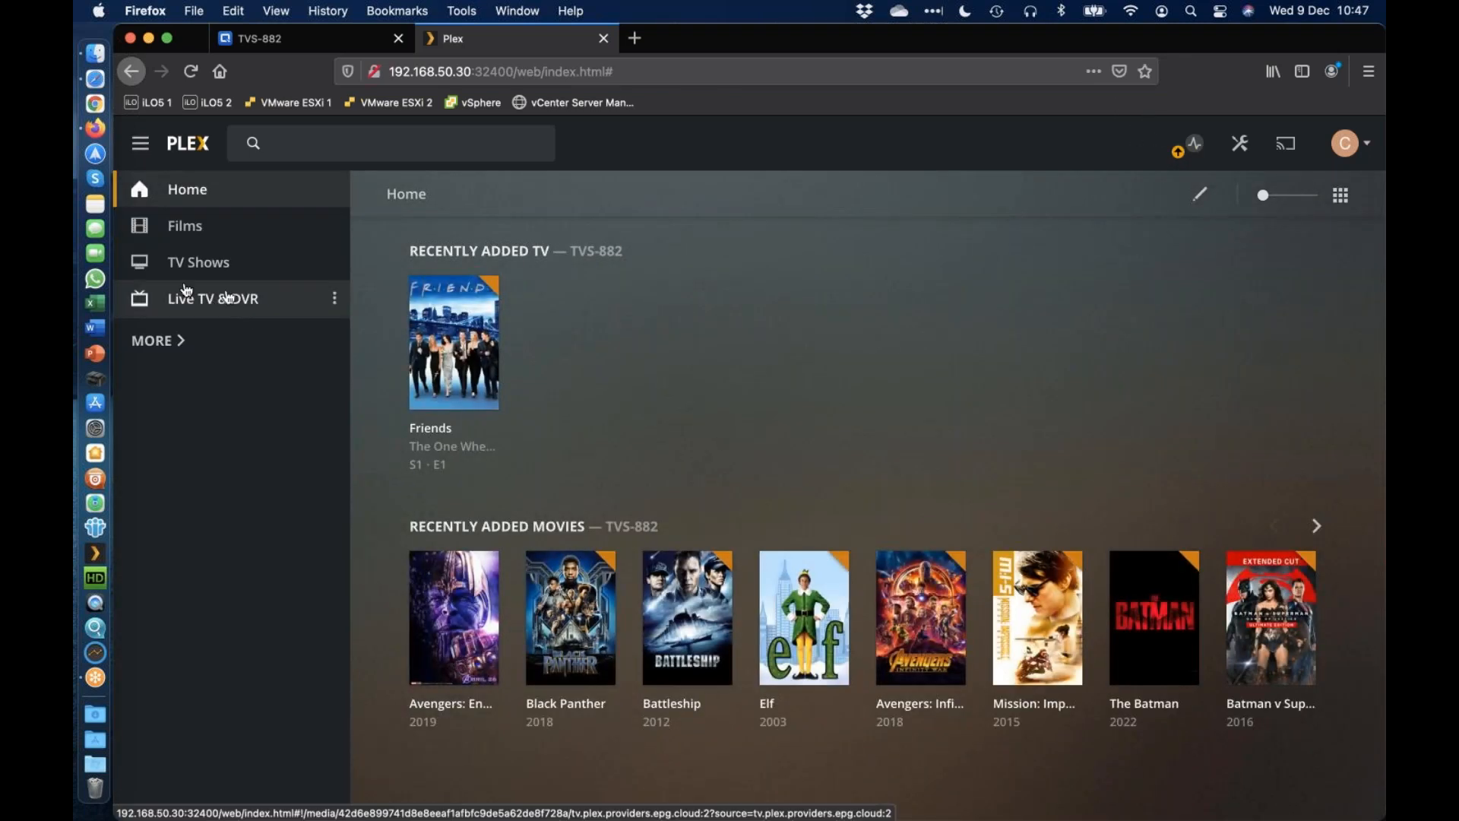
{"action": "left_click", "coordinate": [202, 312]}
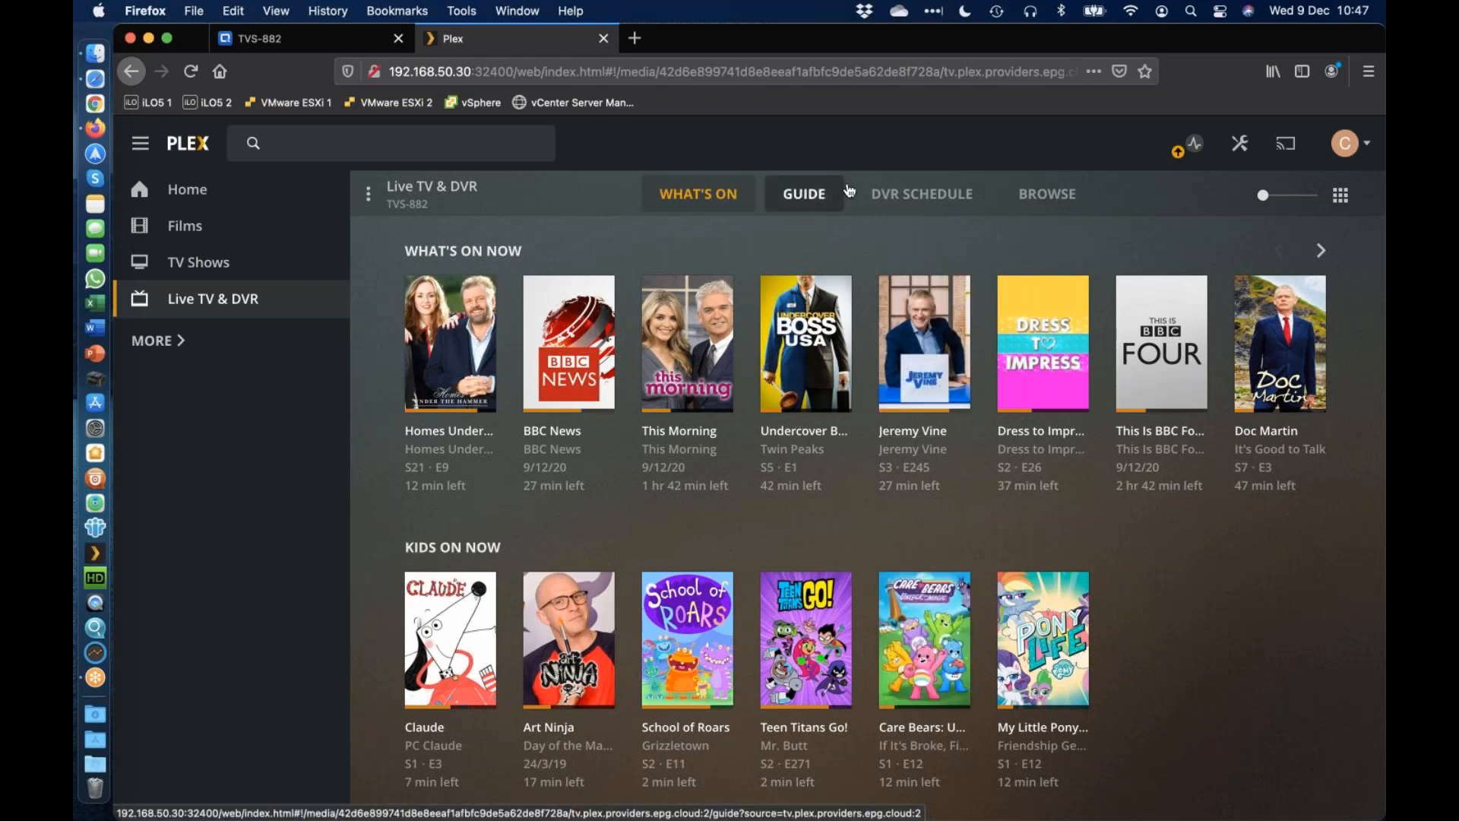
{"action": "left_click", "coordinate": [815, 197]}
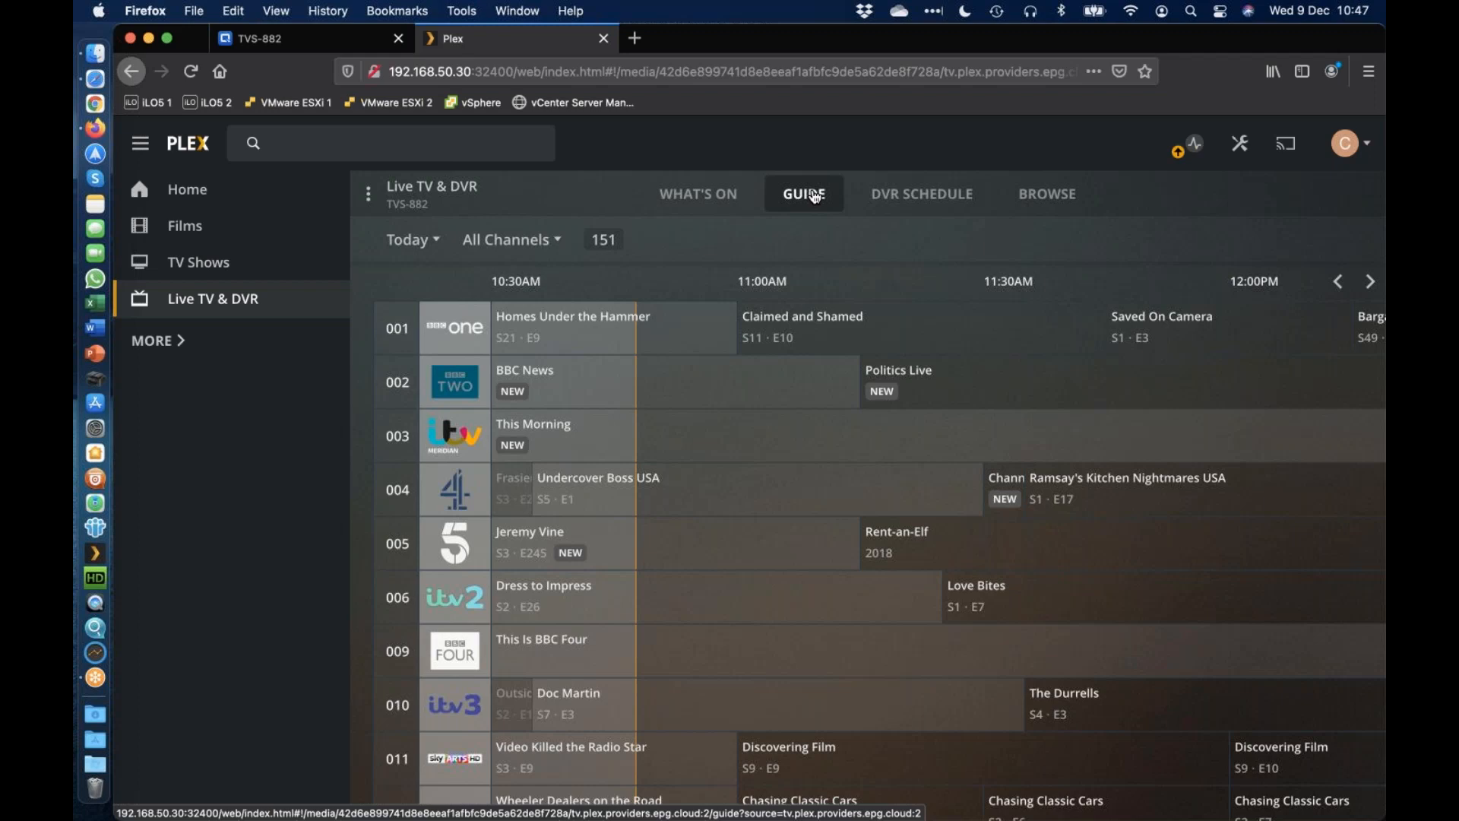
{"action": "mouse_move", "coordinate": [516, 400]}
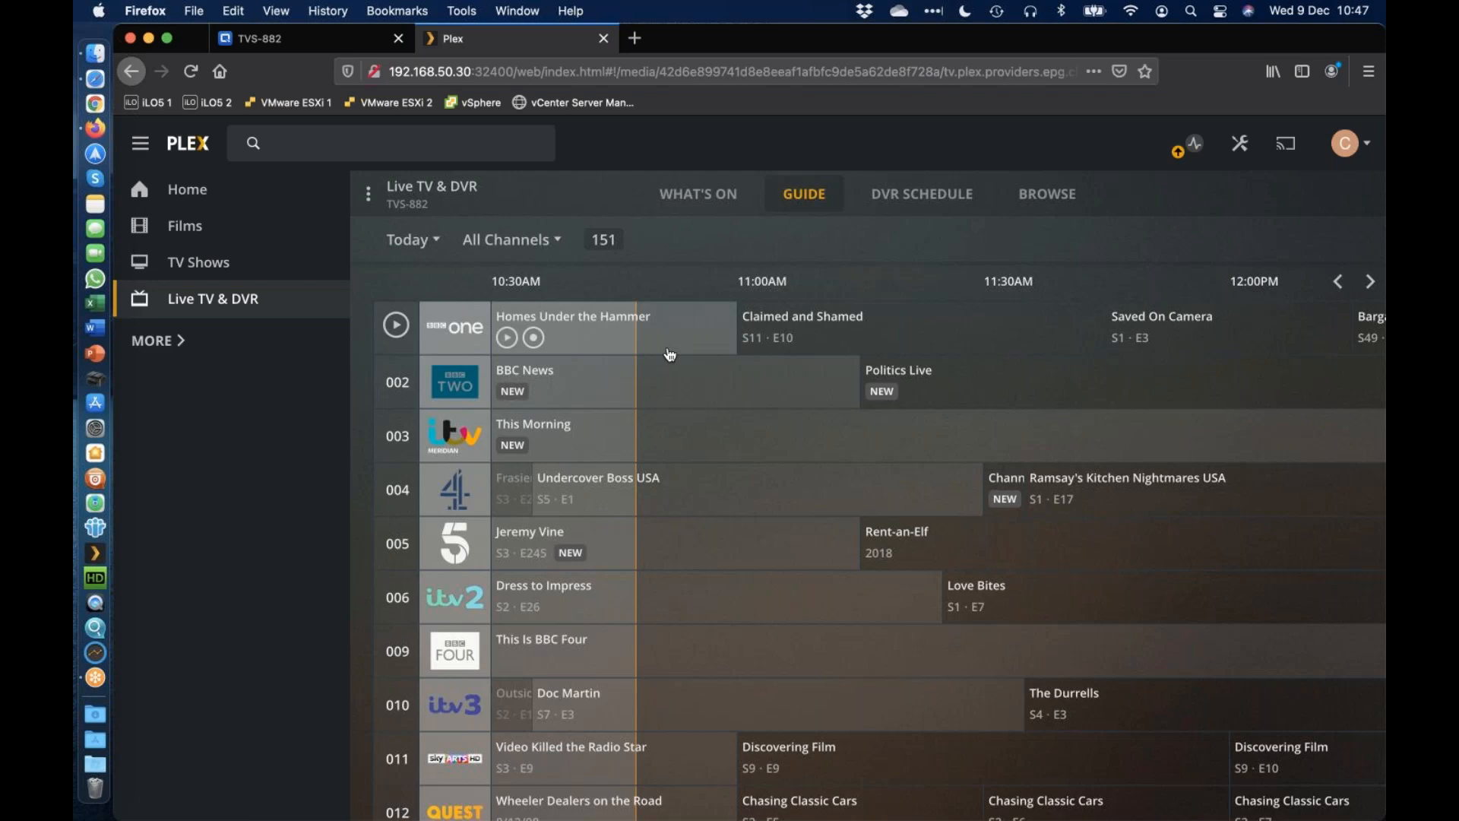
{"action": "scroll", "coordinate": [669, 355], "scroll_direction": "down", "scroll_amount": 15}
{"action": "scroll", "coordinate": [669, 355], "scroll_direction": "down", "scroll_amount": 15}
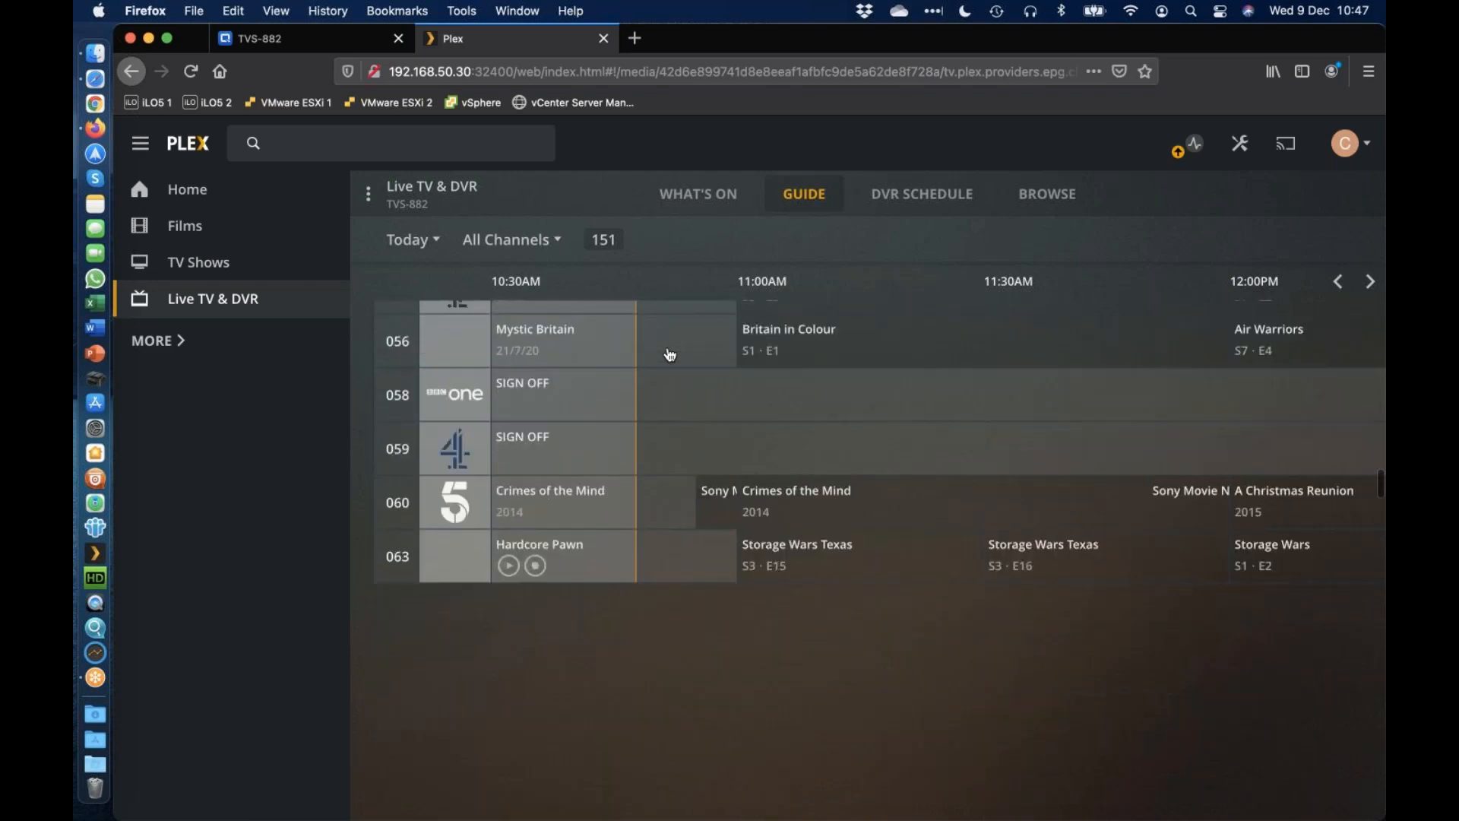
{"action": "scroll", "coordinate": [669, 355], "scroll_direction": "down", "scroll_amount": 10}
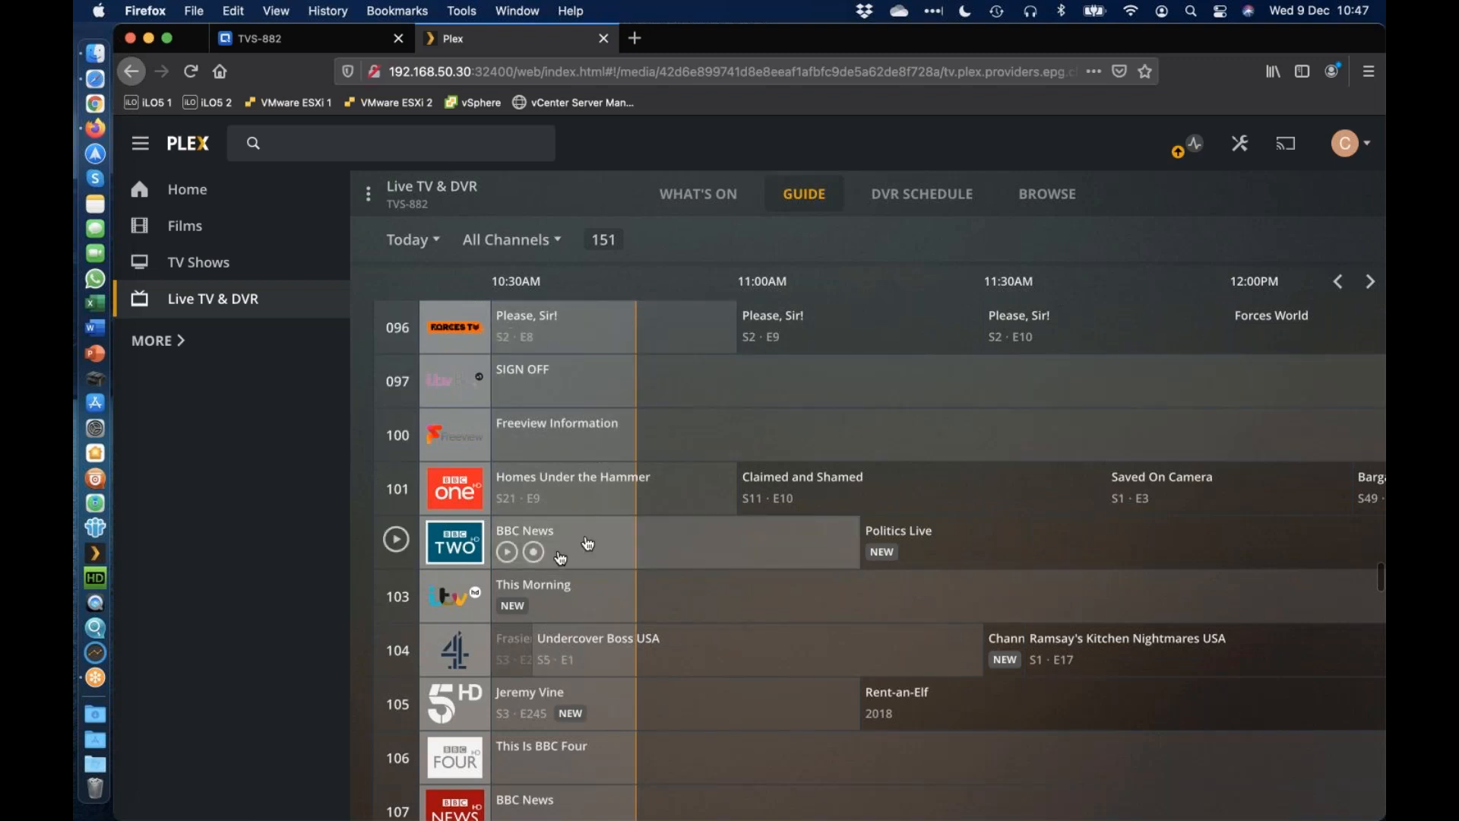
Play the live BBC News broadcast on channel 102, BBC Two HD, and pause and resume it
{"action": "left_click", "coordinate": [507, 553]}
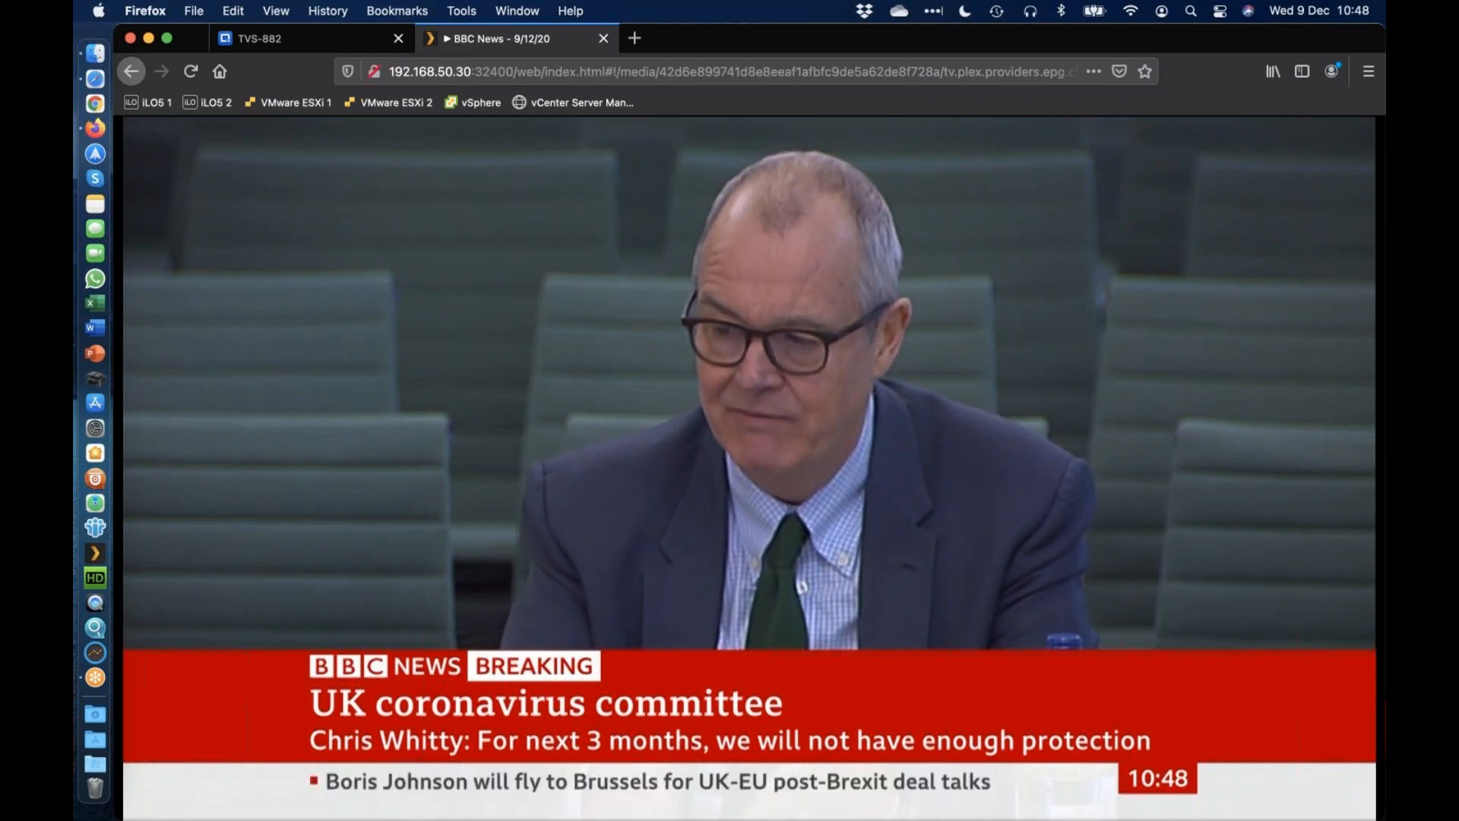
{"action": "mouse_move", "coordinate": [743, 472]}
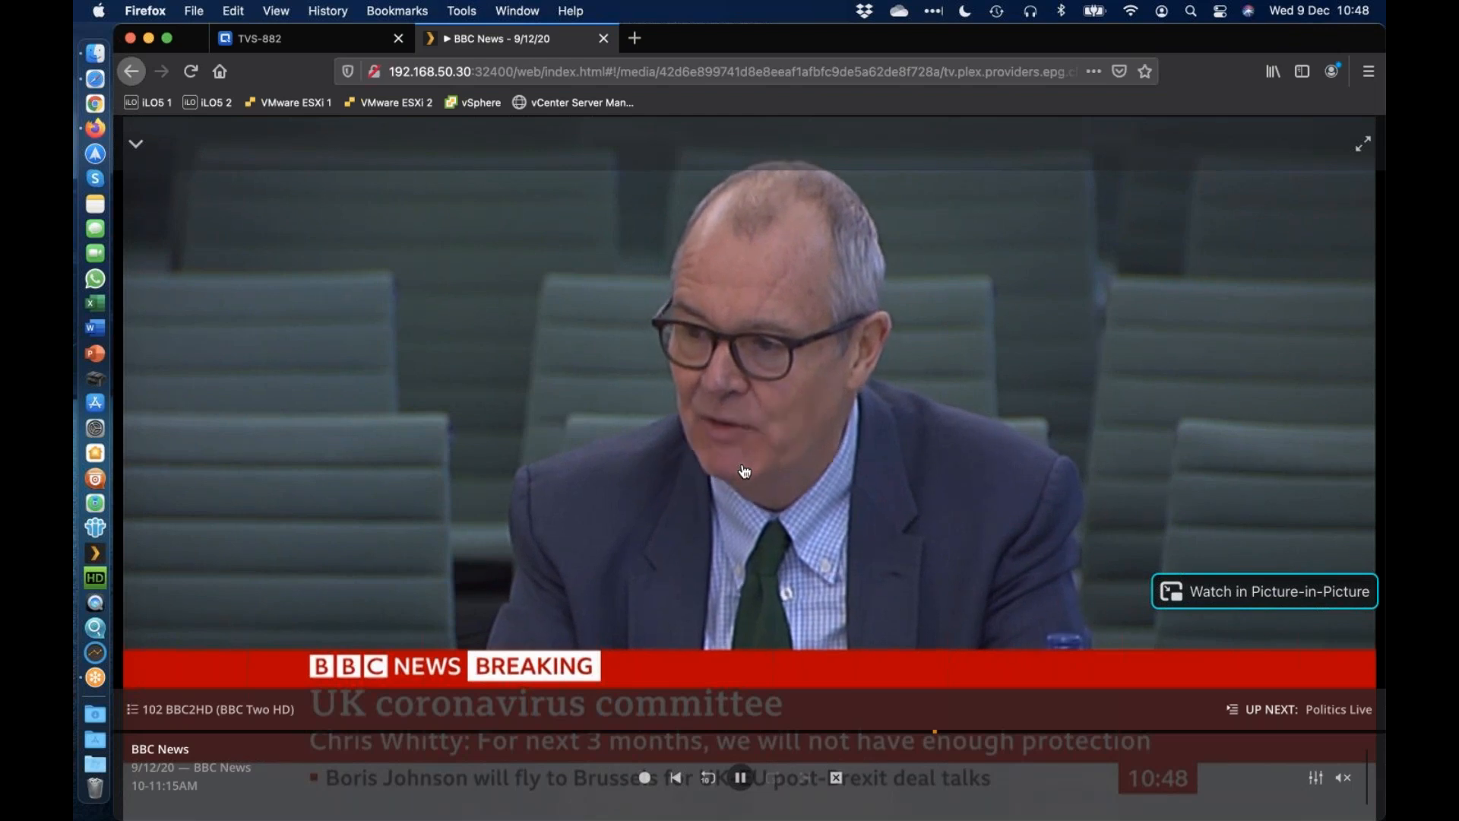
{"action": "mouse_move", "coordinate": [743, 779]}
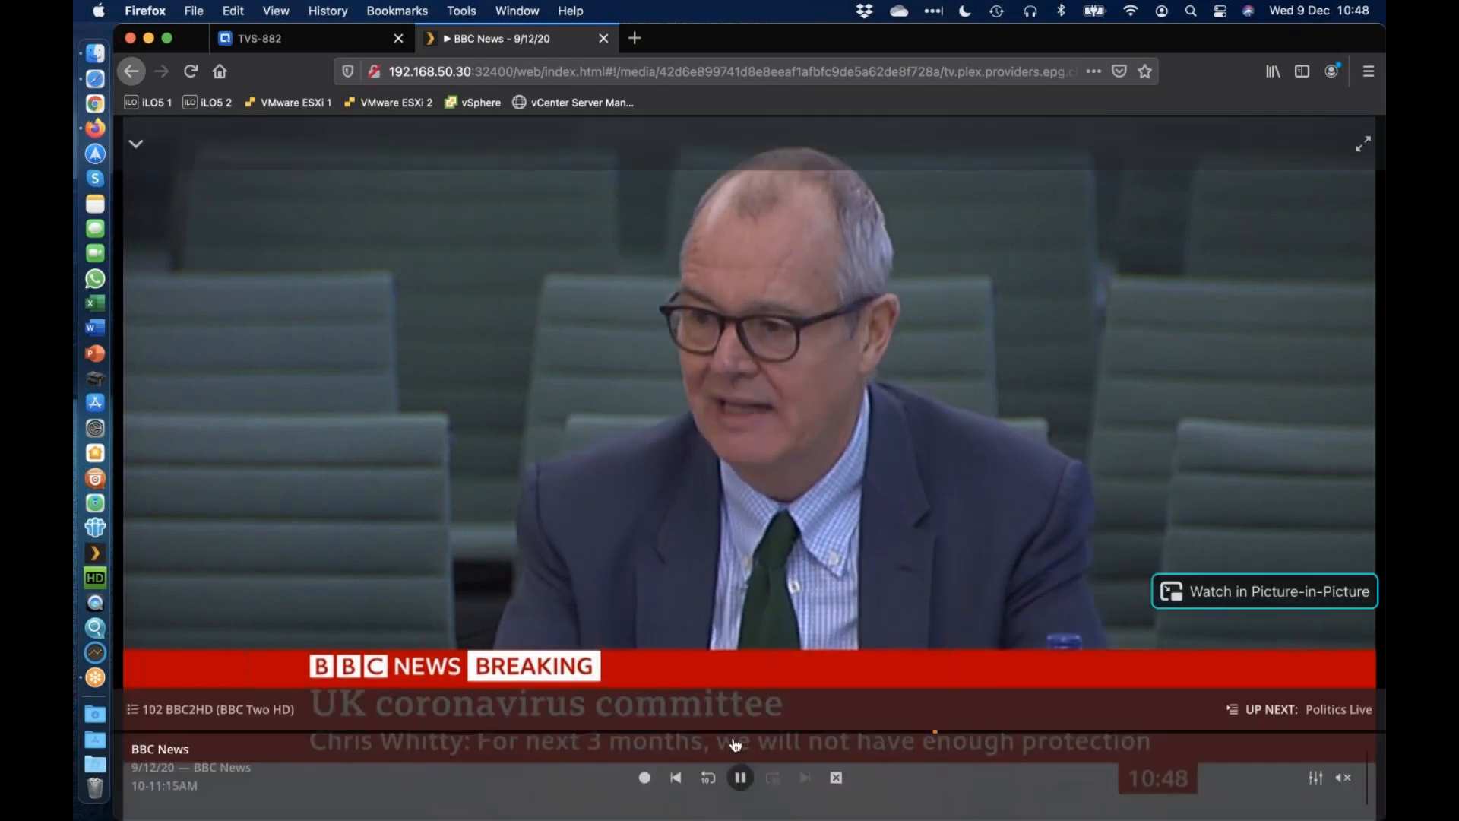
{"action": "left_click", "coordinate": [741, 777]}
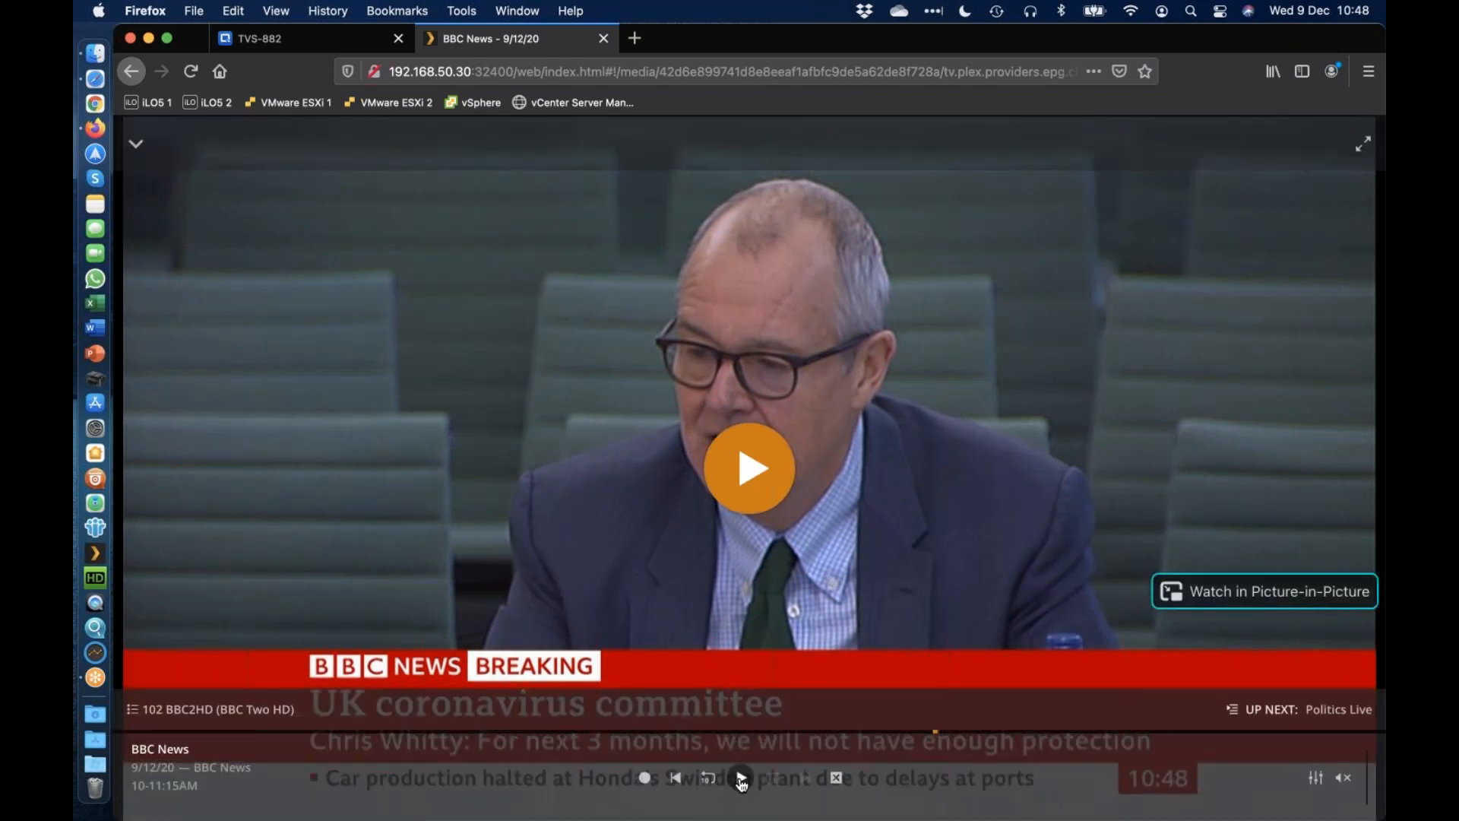
{"action": "left_click", "coordinate": [741, 779]}
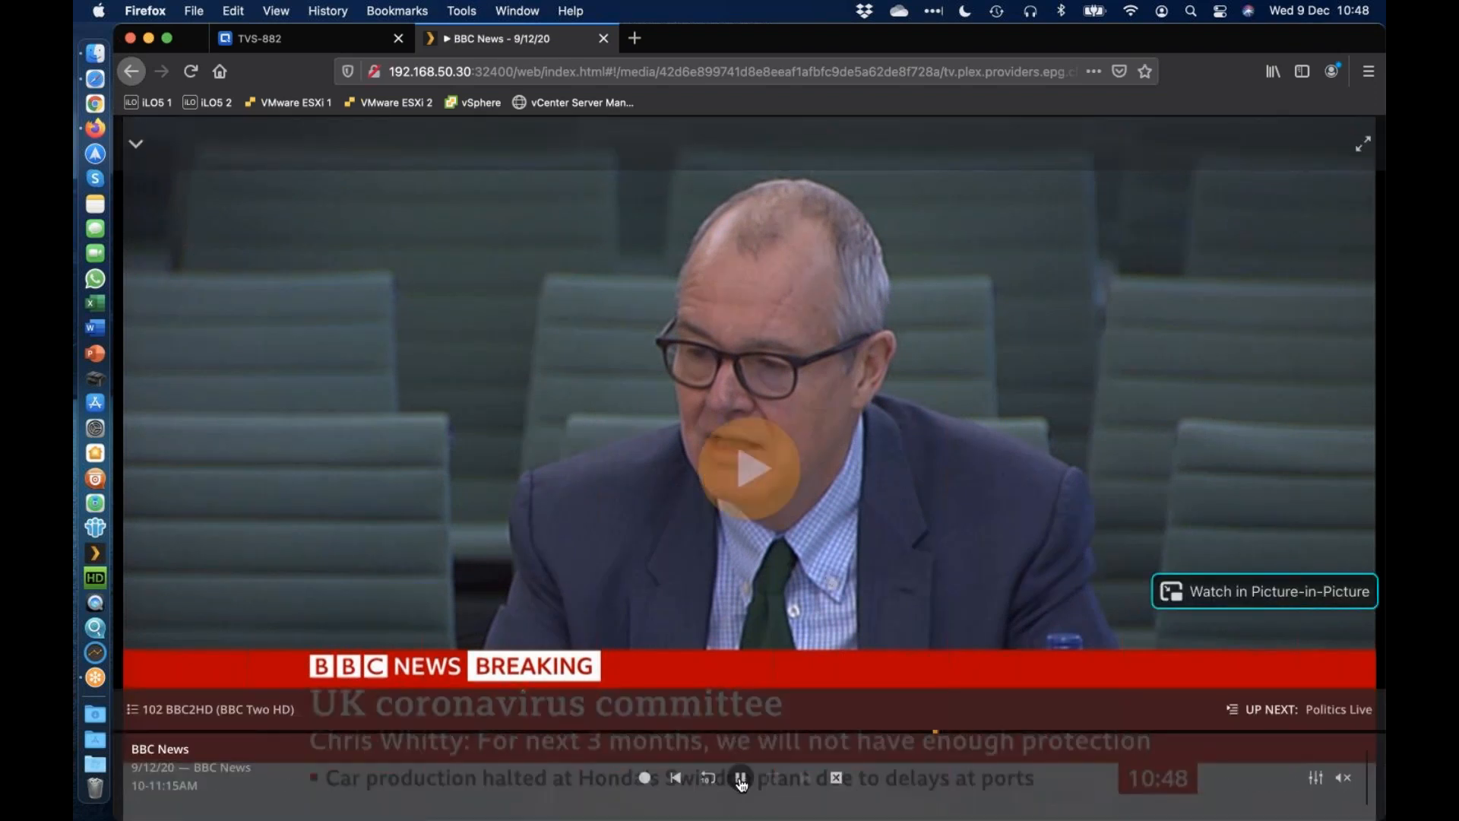
Open the recording options for the live BBC News broadcast, keeping This Episode and the TV Shows library as the destination
{"action": "left_click", "coordinate": [645, 778]}
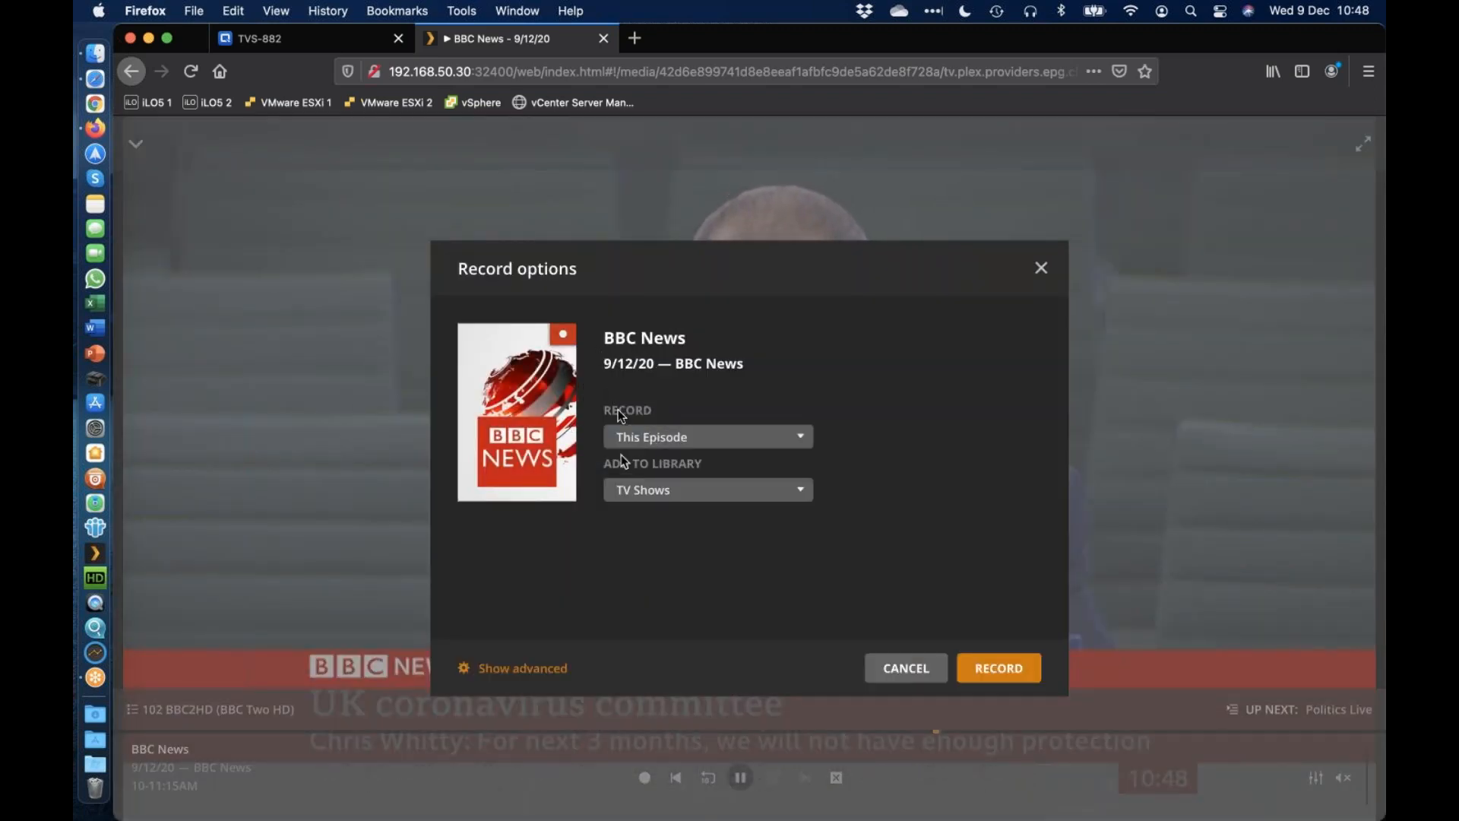
{"action": "left_click", "coordinate": [659, 496]}
{"action": "left_click", "coordinate": [743, 530]}
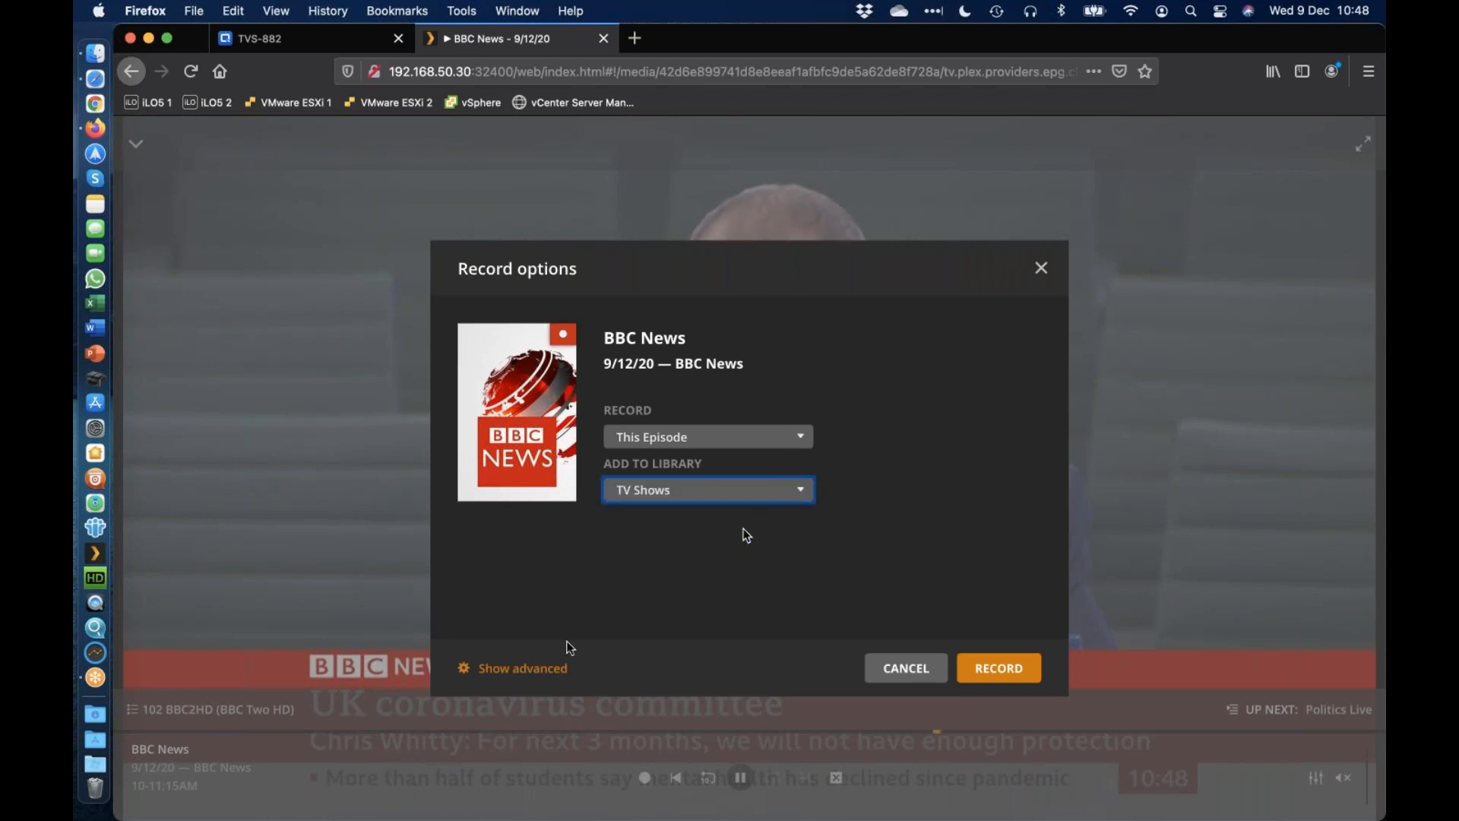
Review the advanced recording settings, leave commercial detection Disabled, and start recording the BBC News episode
{"action": "left_click", "coordinate": [522, 669]}
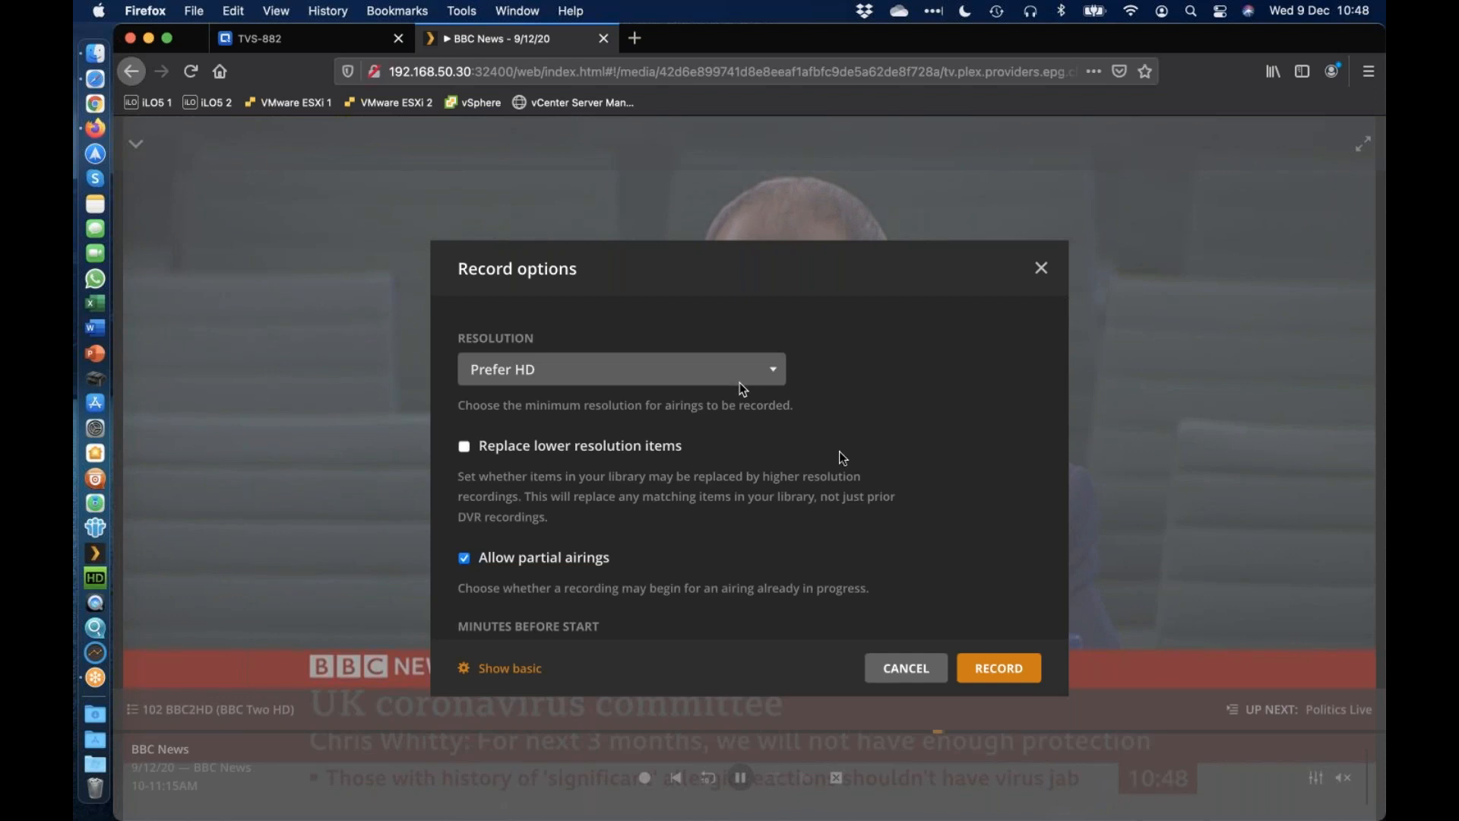
{"action": "scroll", "coordinate": [842, 458], "scroll_direction": "down", "scroll_amount": 1}
{"action": "scroll", "coordinate": [842, 456], "scroll_direction": "down", "scroll_amount": 1}
{"action": "scroll", "coordinate": [840, 452], "scroll_direction": "down", "scroll_amount": 7}
{"action": "scroll", "coordinate": [840, 452], "scroll_direction": "down", "scroll_amount": 1}
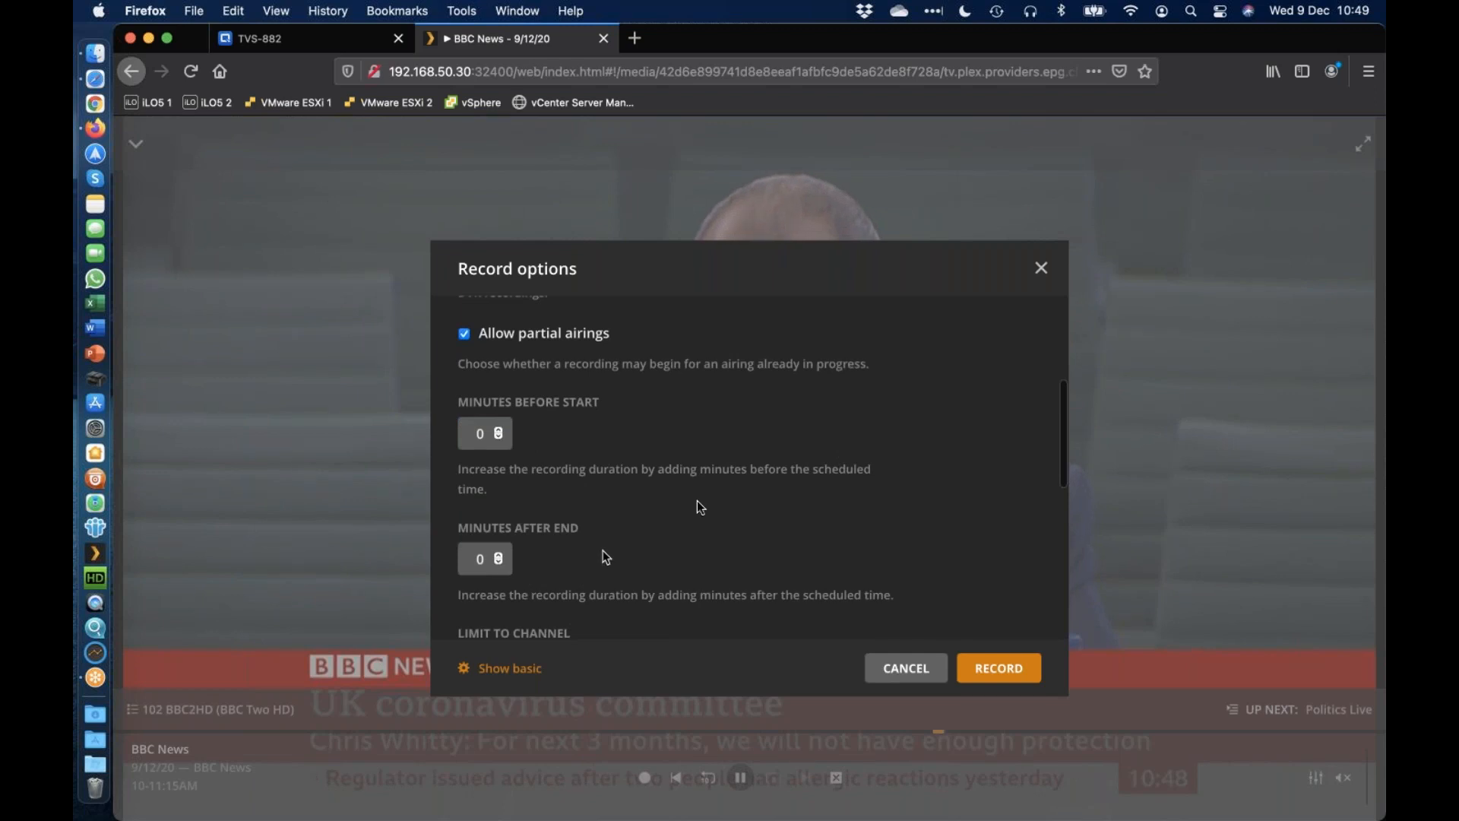
{"action": "scroll", "coordinate": [694, 501], "scroll_direction": "down", "scroll_amount": 12}
{"action": "scroll", "coordinate": [681, 531], "scroll_direction": "down", "scroll_amount": 4}
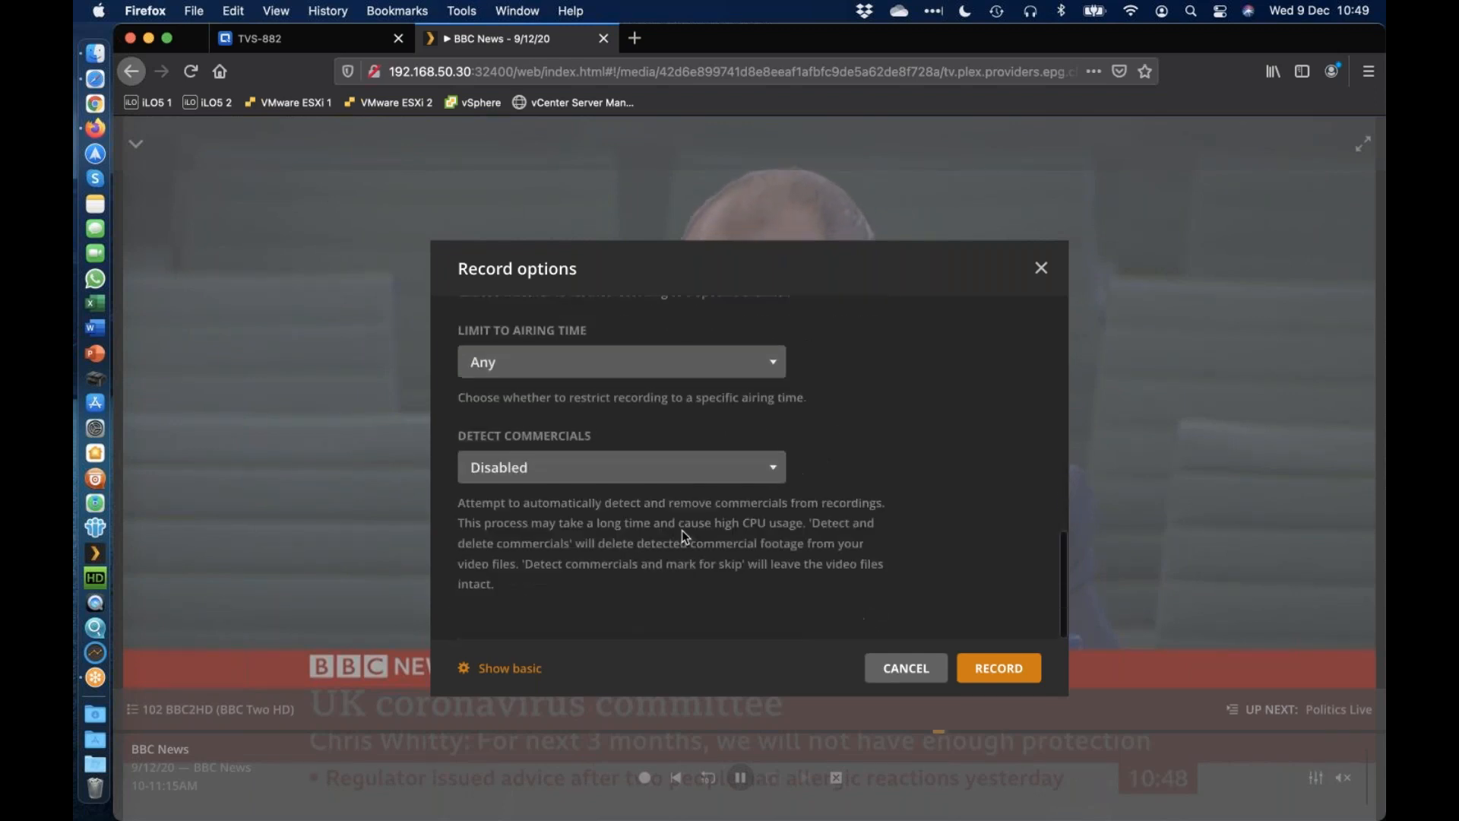
{"action": "left_click", "coordinate": [774, 472]}
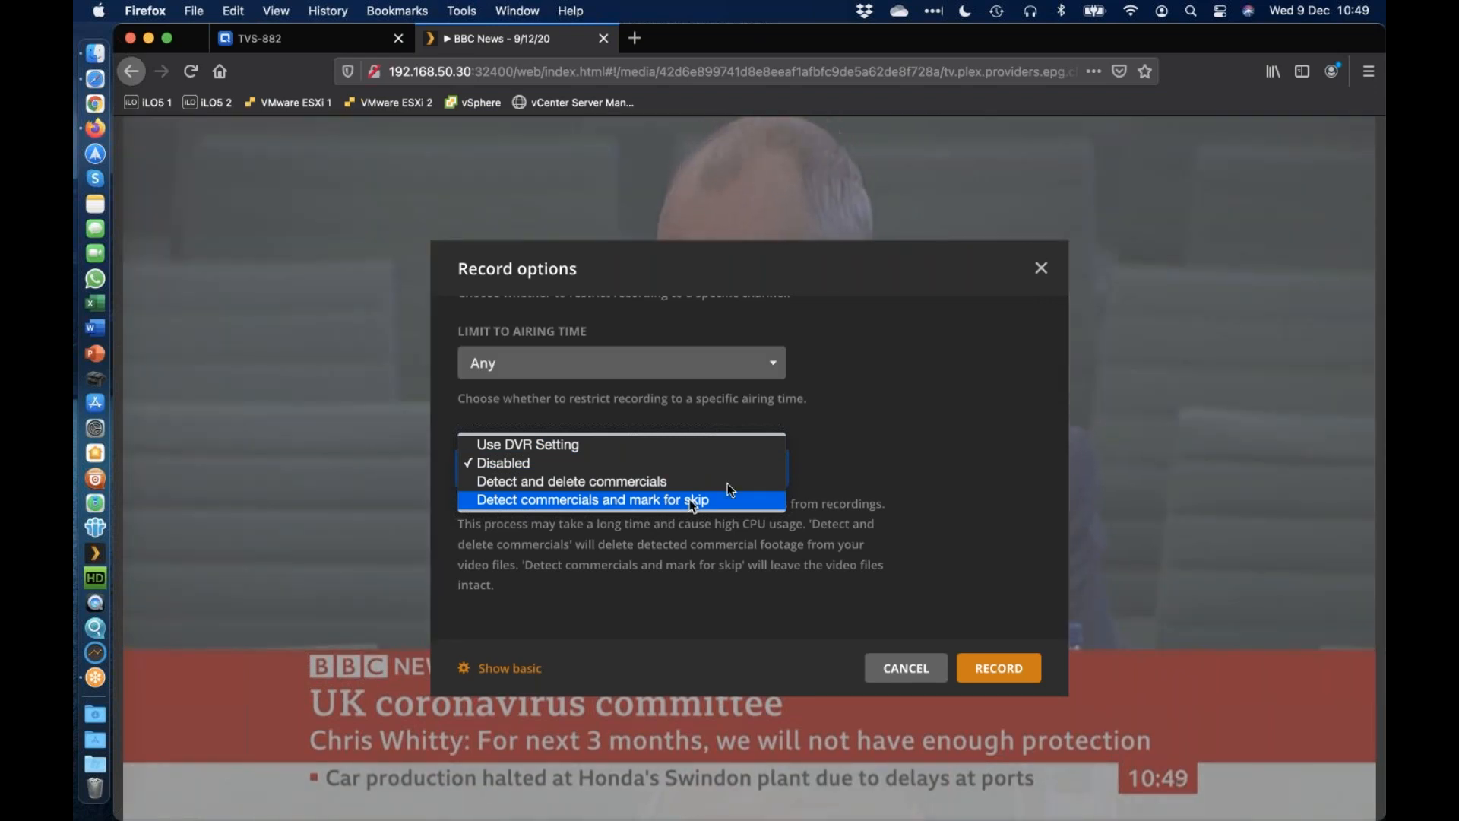
{"action": "left_click", "coordinate": [1019, 391]}
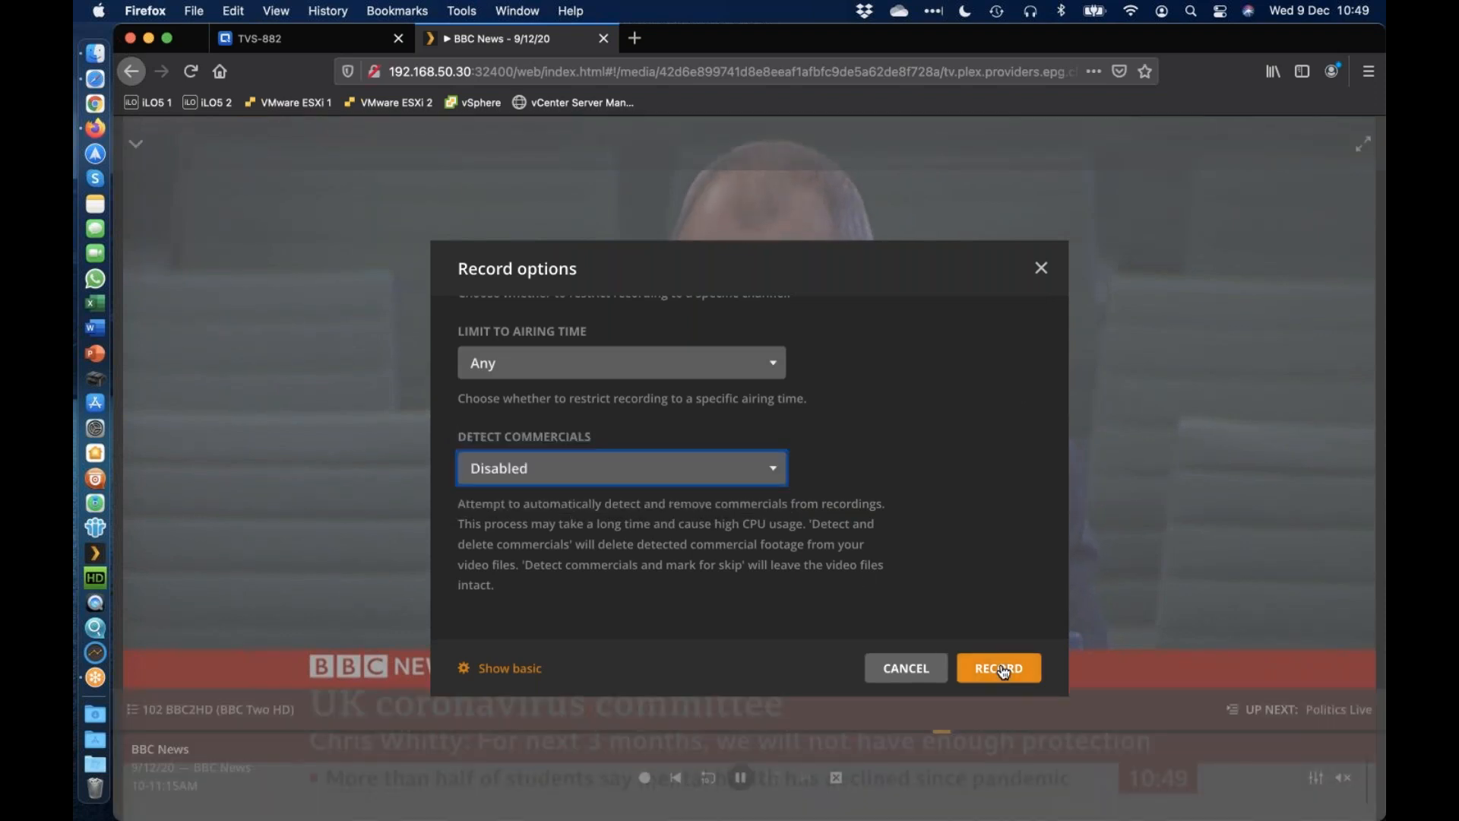
{"action": "left_click", "coordinate": [1003, 671]}
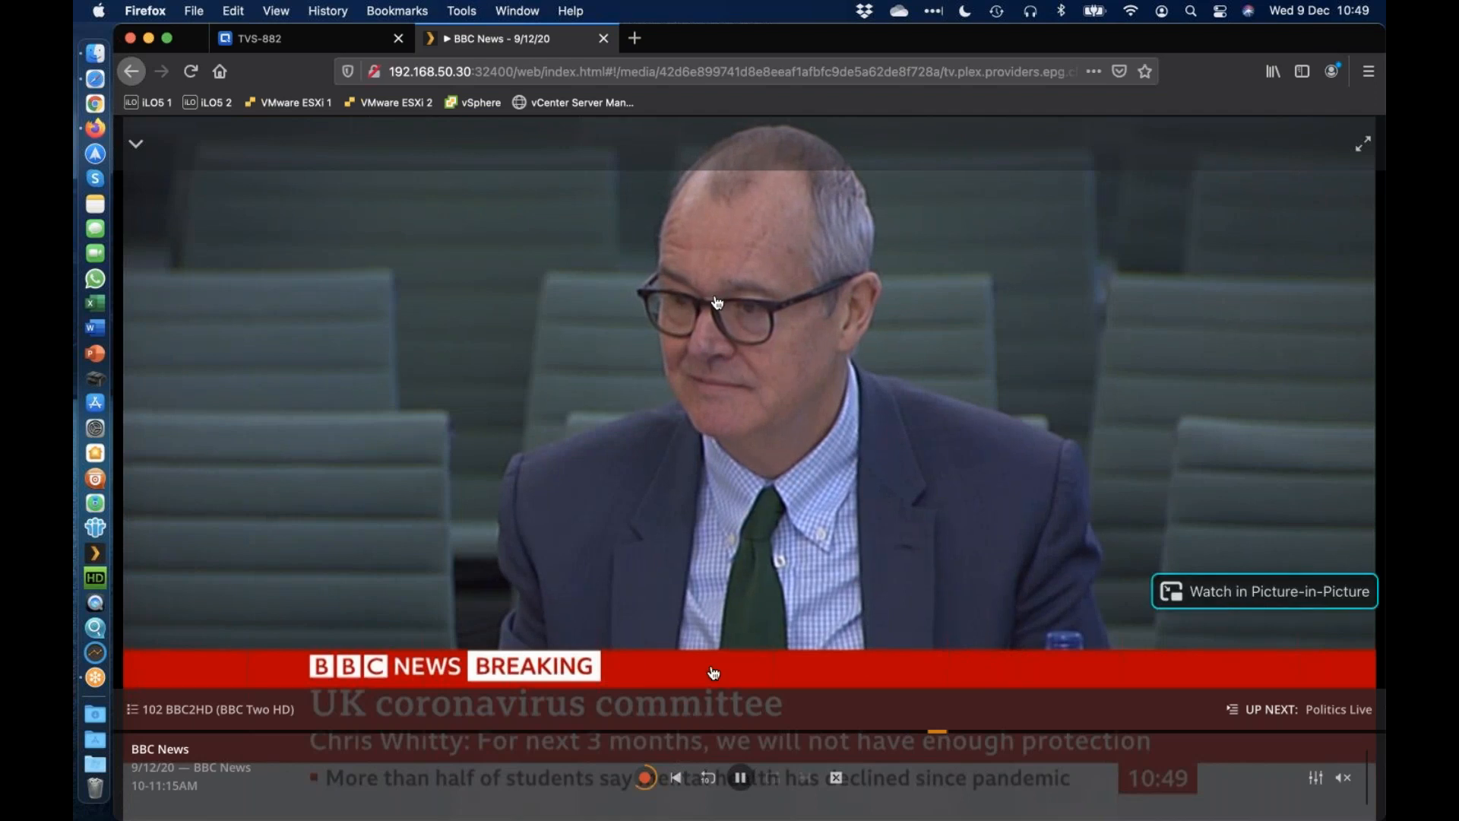
Skip the live BBC News broadcast back twice, pause it, and stop playback
{"action": "left_click", "coordinate": [709, 778]}
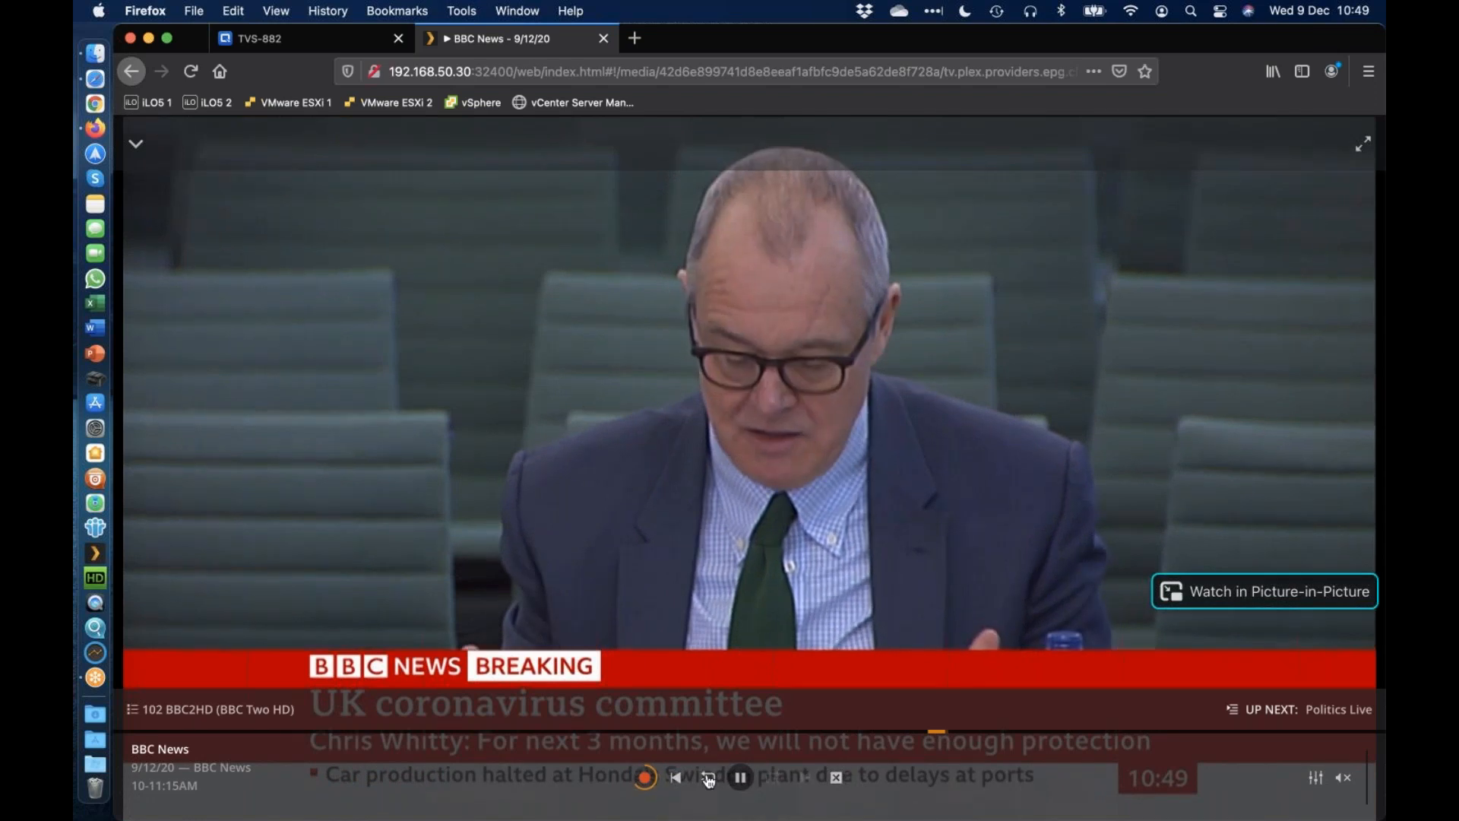
{"action": "left_click", "coordinate": [709, 781]}
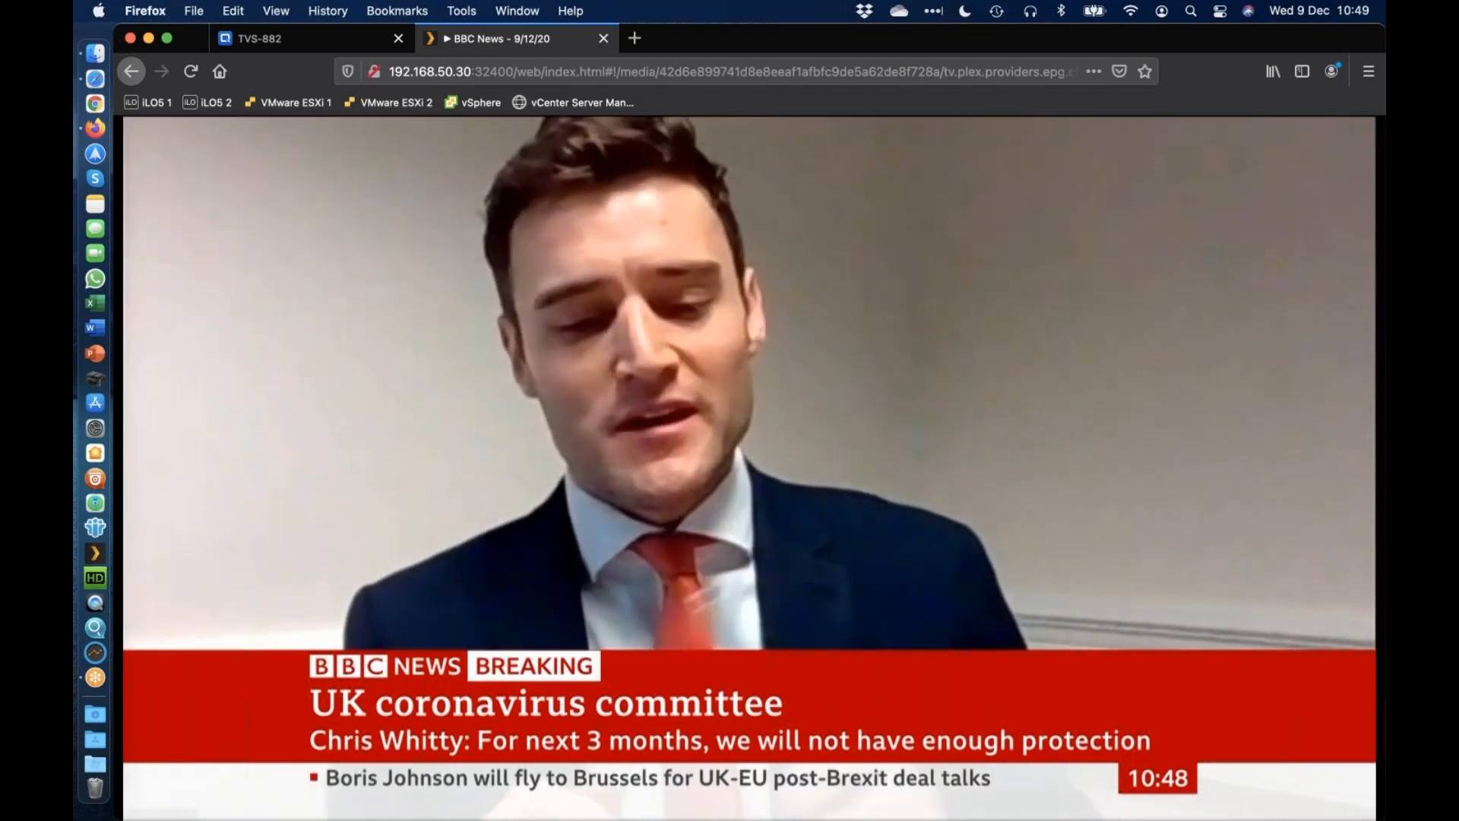
{"action": "left_click", "coordinate": [742, 777]}
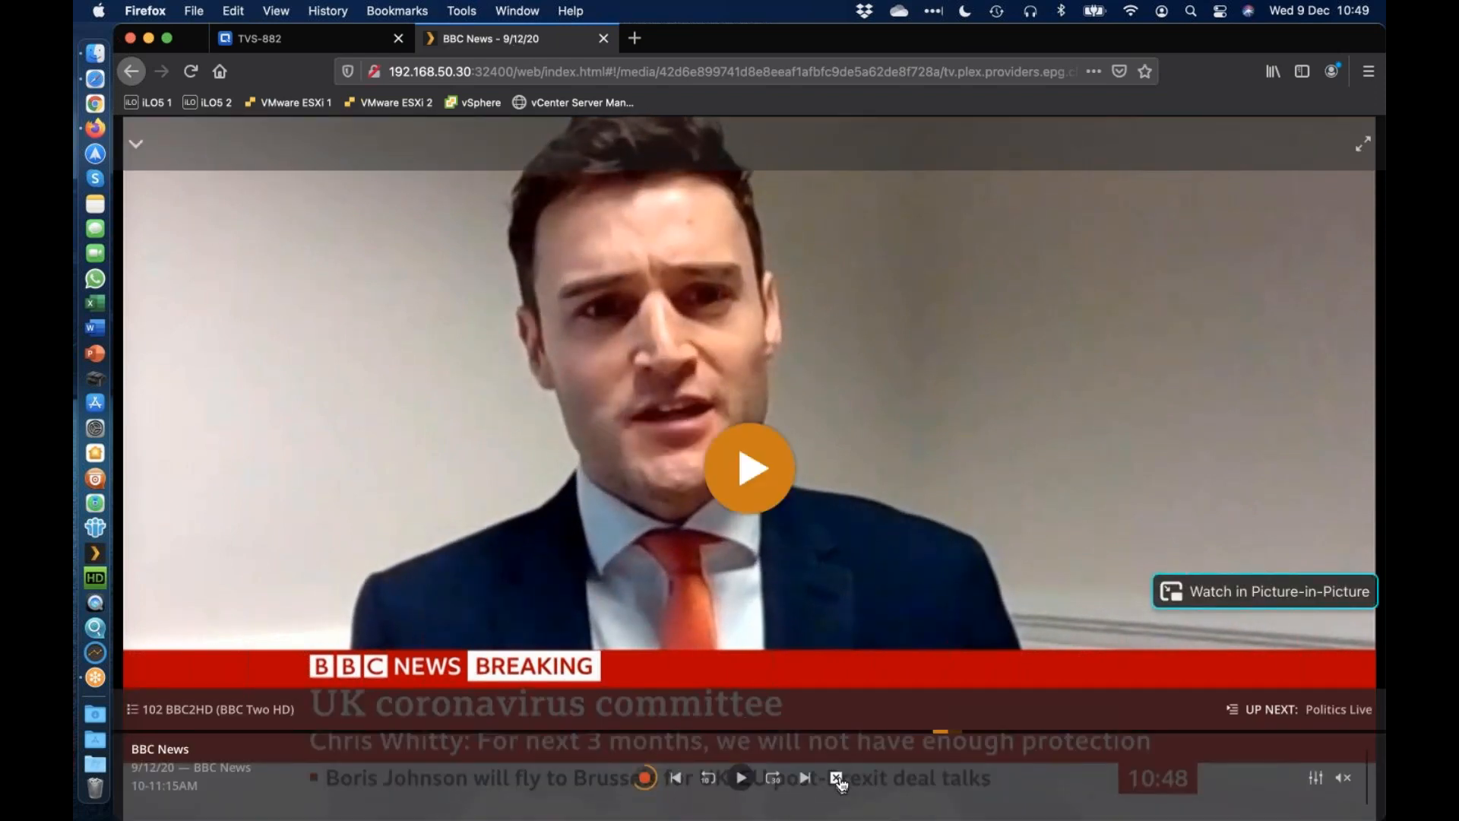
{"action": "left_click", "coordinate": [838, 777]}
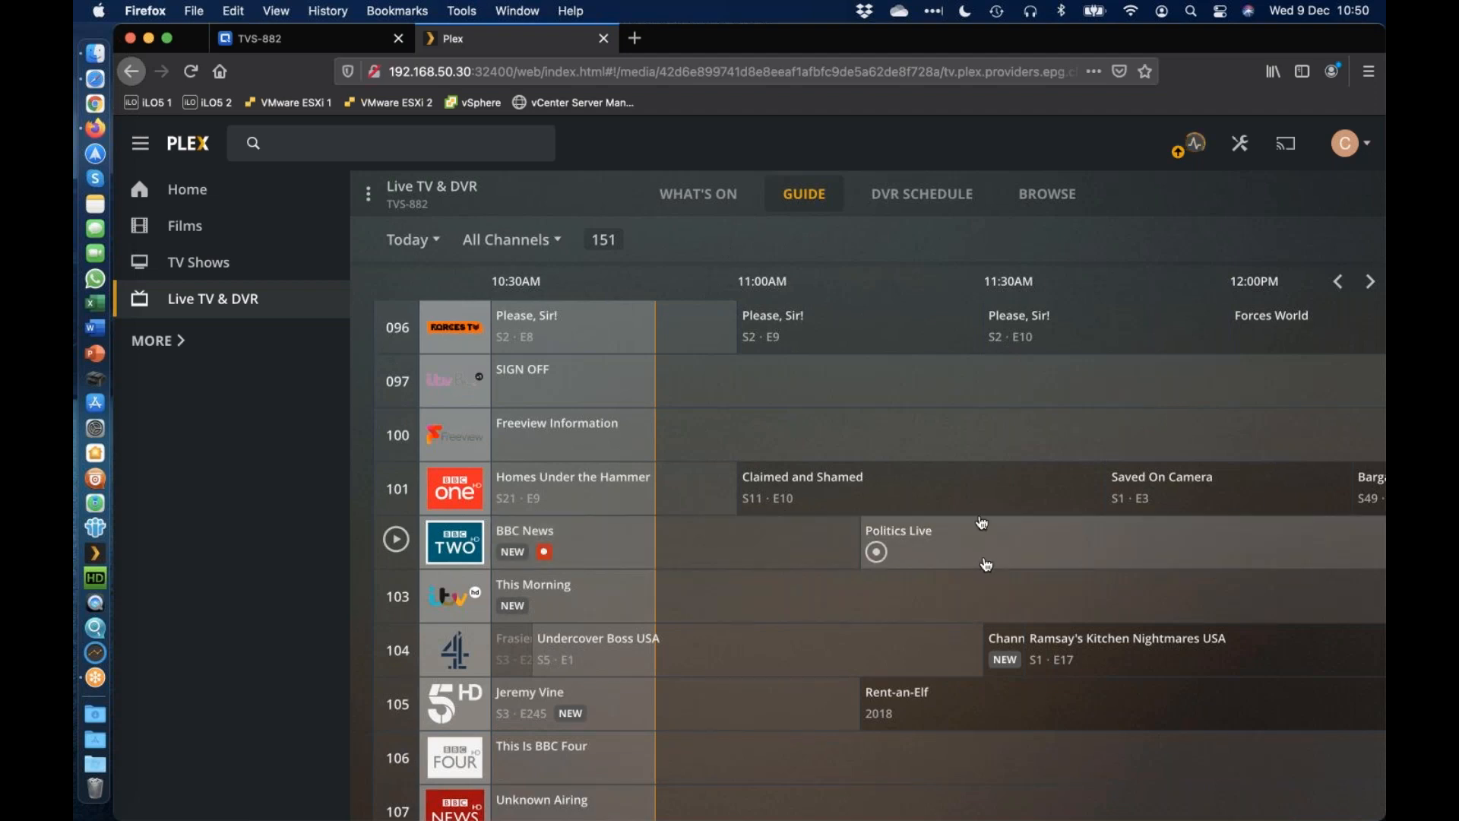
Check the DVR schedule for the BBC News recording, and return to the guide and the TV Shows library
{"action": "left_click", "coordinate": [933, 202]}
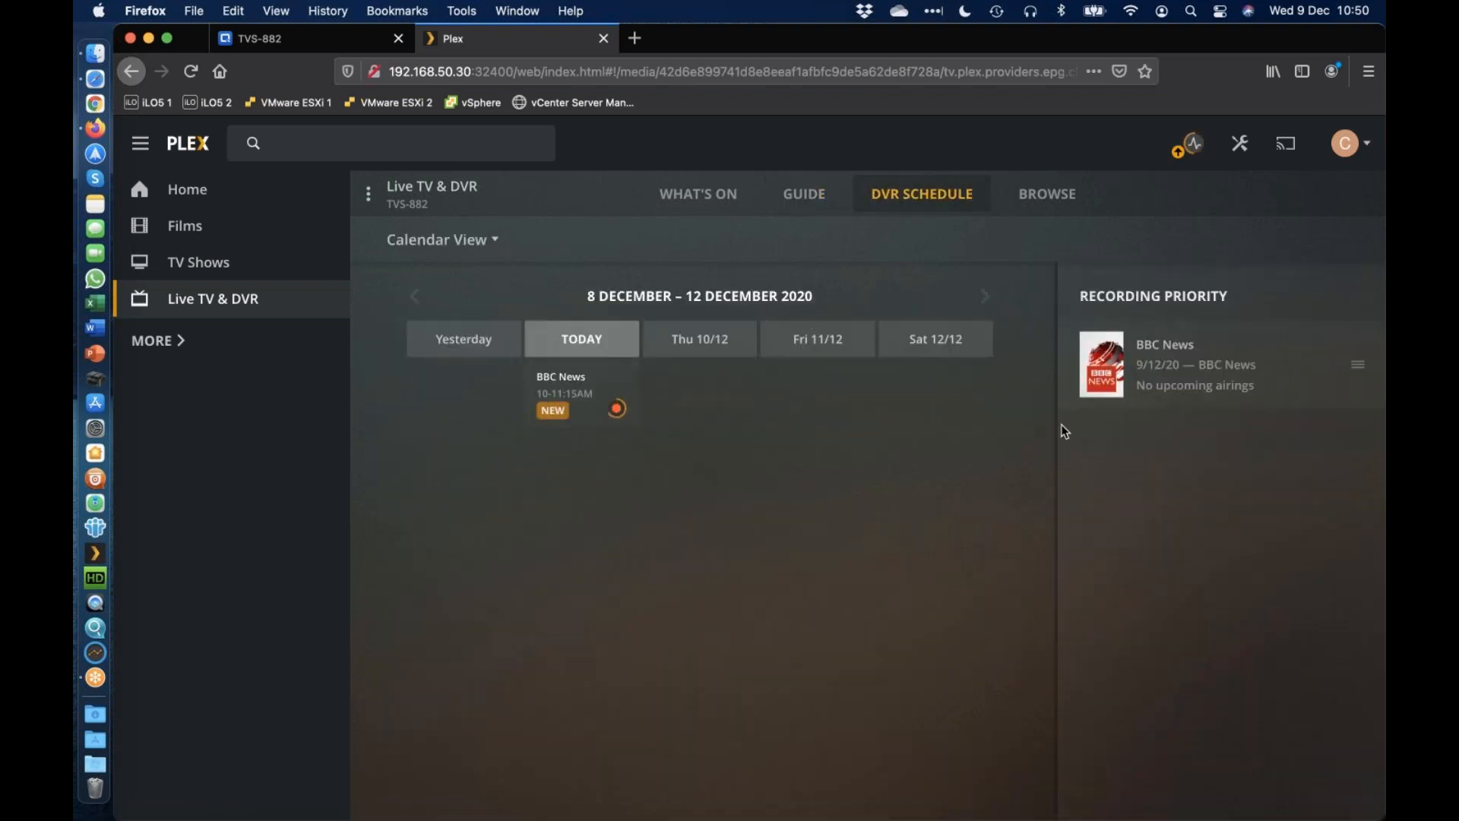
{"action": "left_click", "coordinate": [800, 196]}
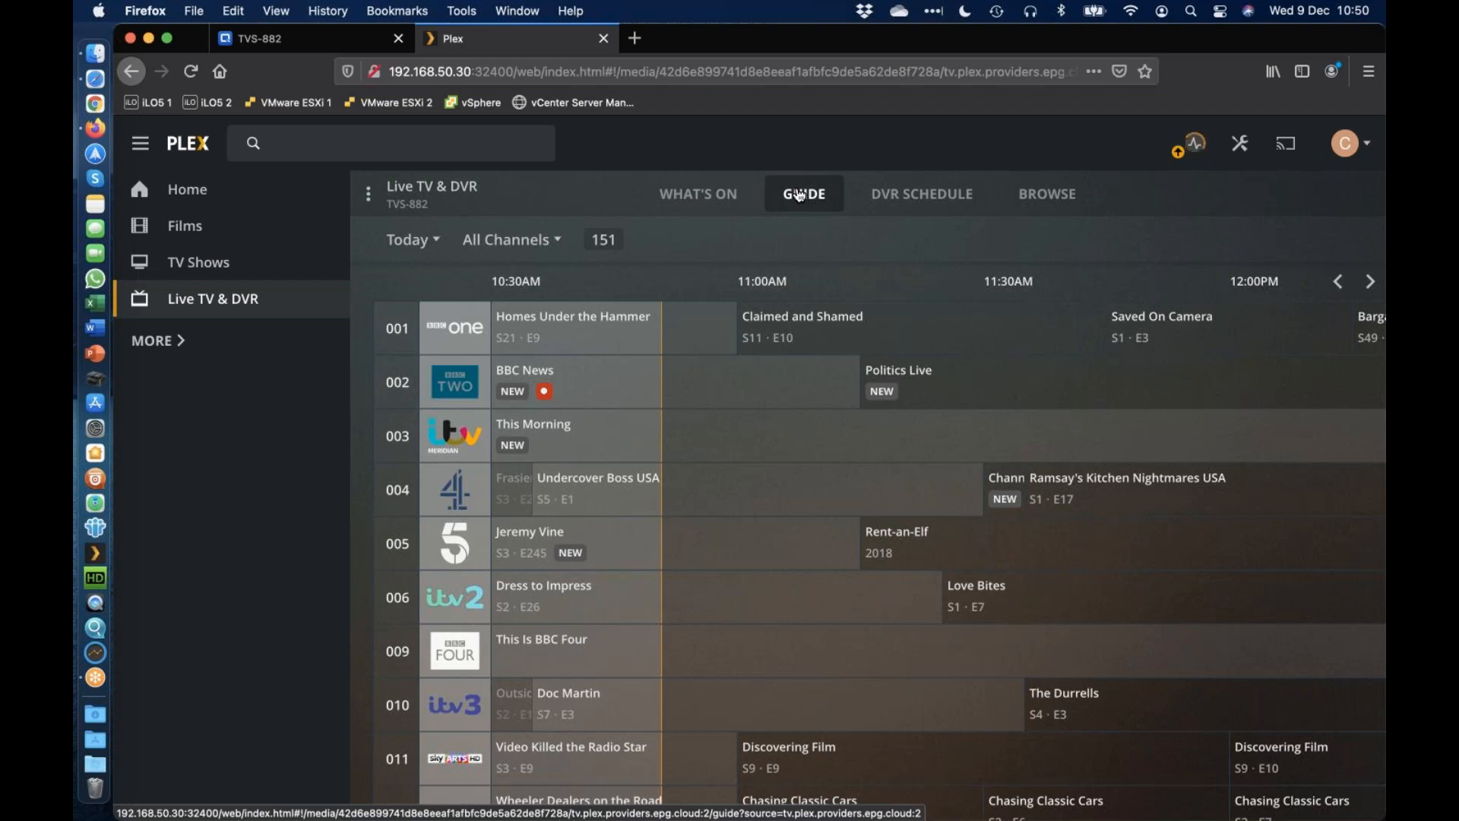
{"action": "left_click", "coordinate": [207, 267]}
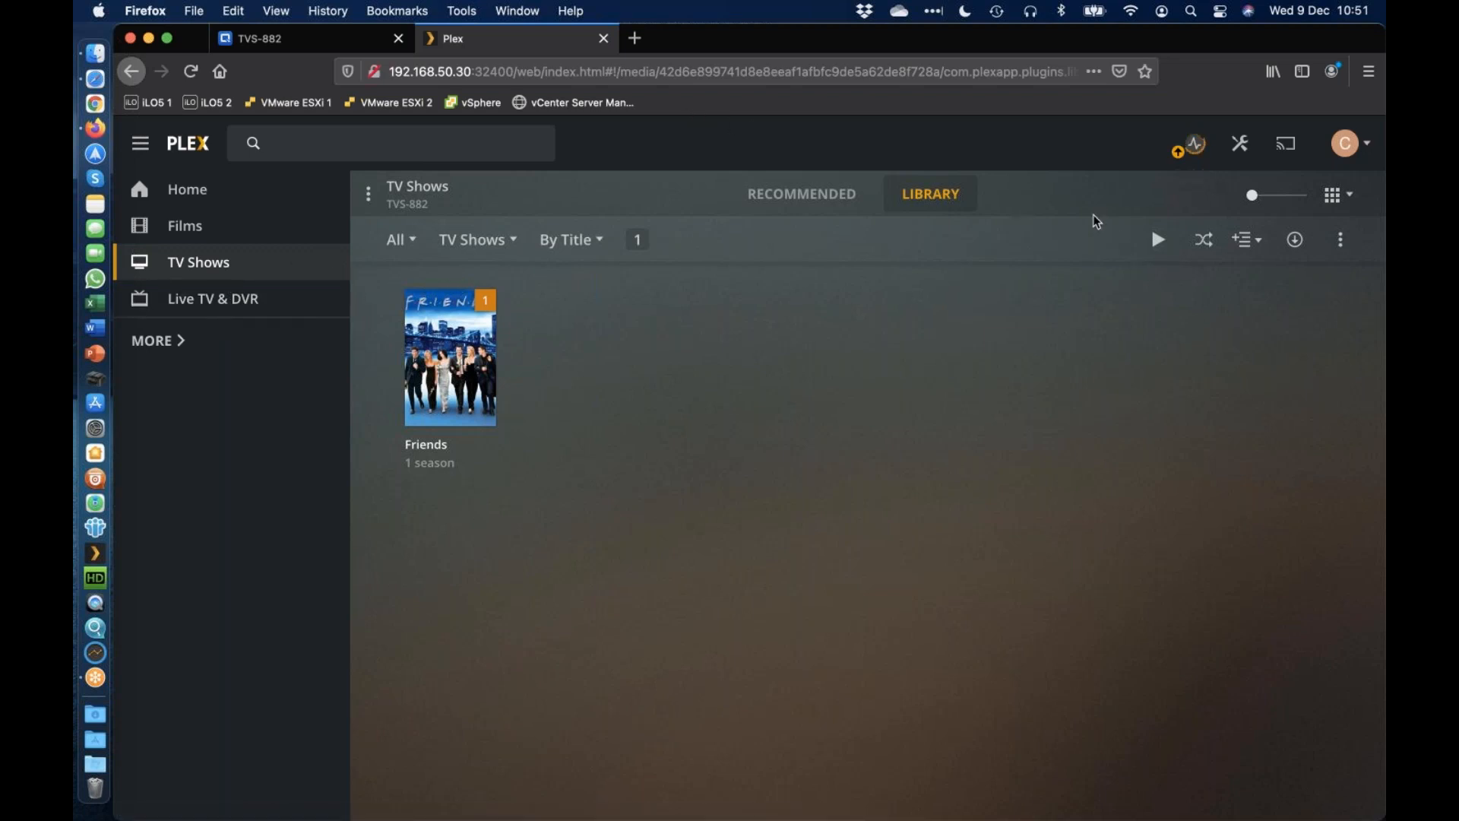
Check the available server update, and open the account's downloads page on plex.tv in a new browser tab
{"action": "left_click", "coordinate": [1178, 157]}
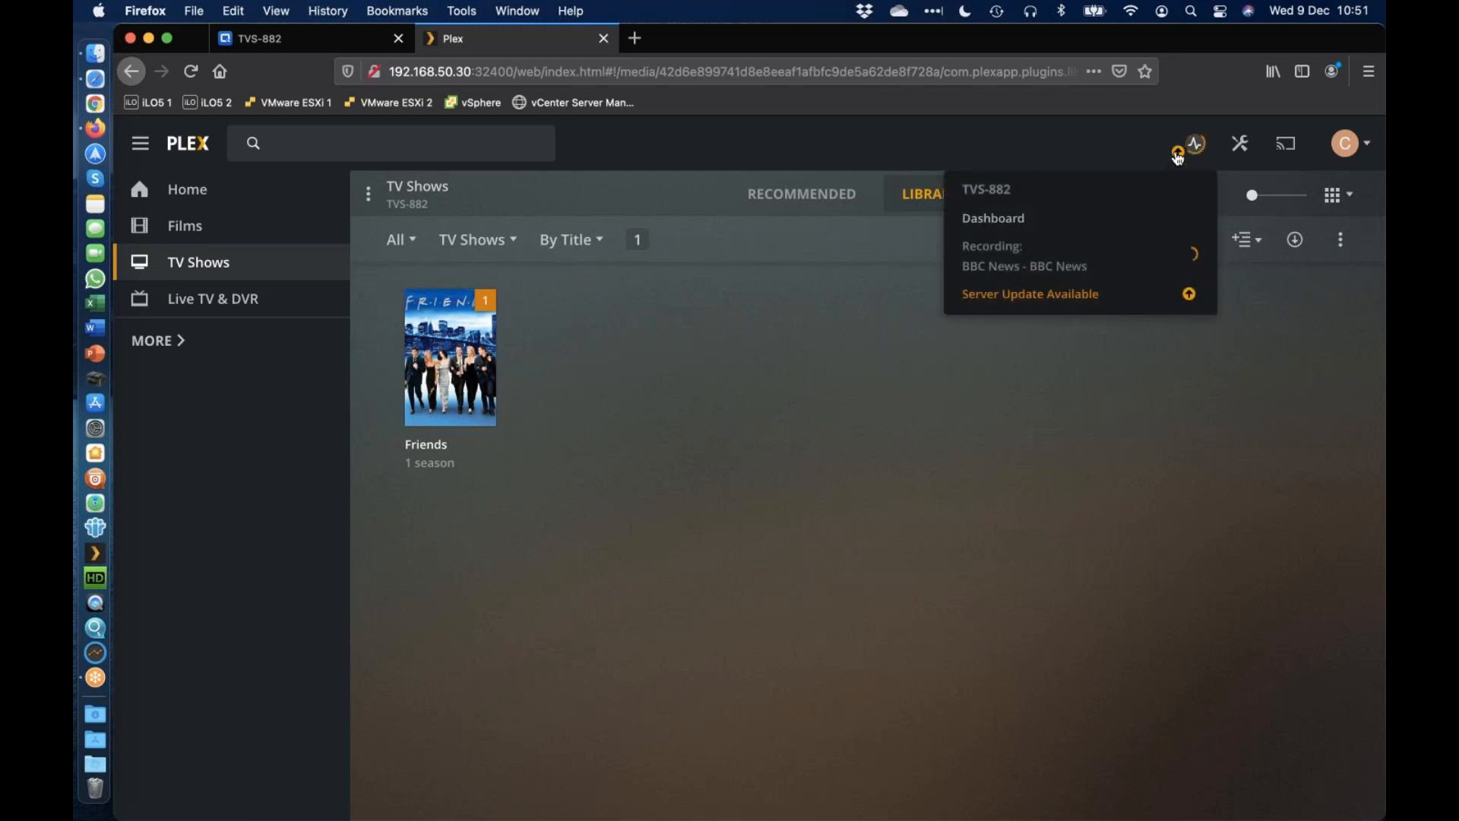
{"action": "left_click", "coordinate": [1073, 301]}
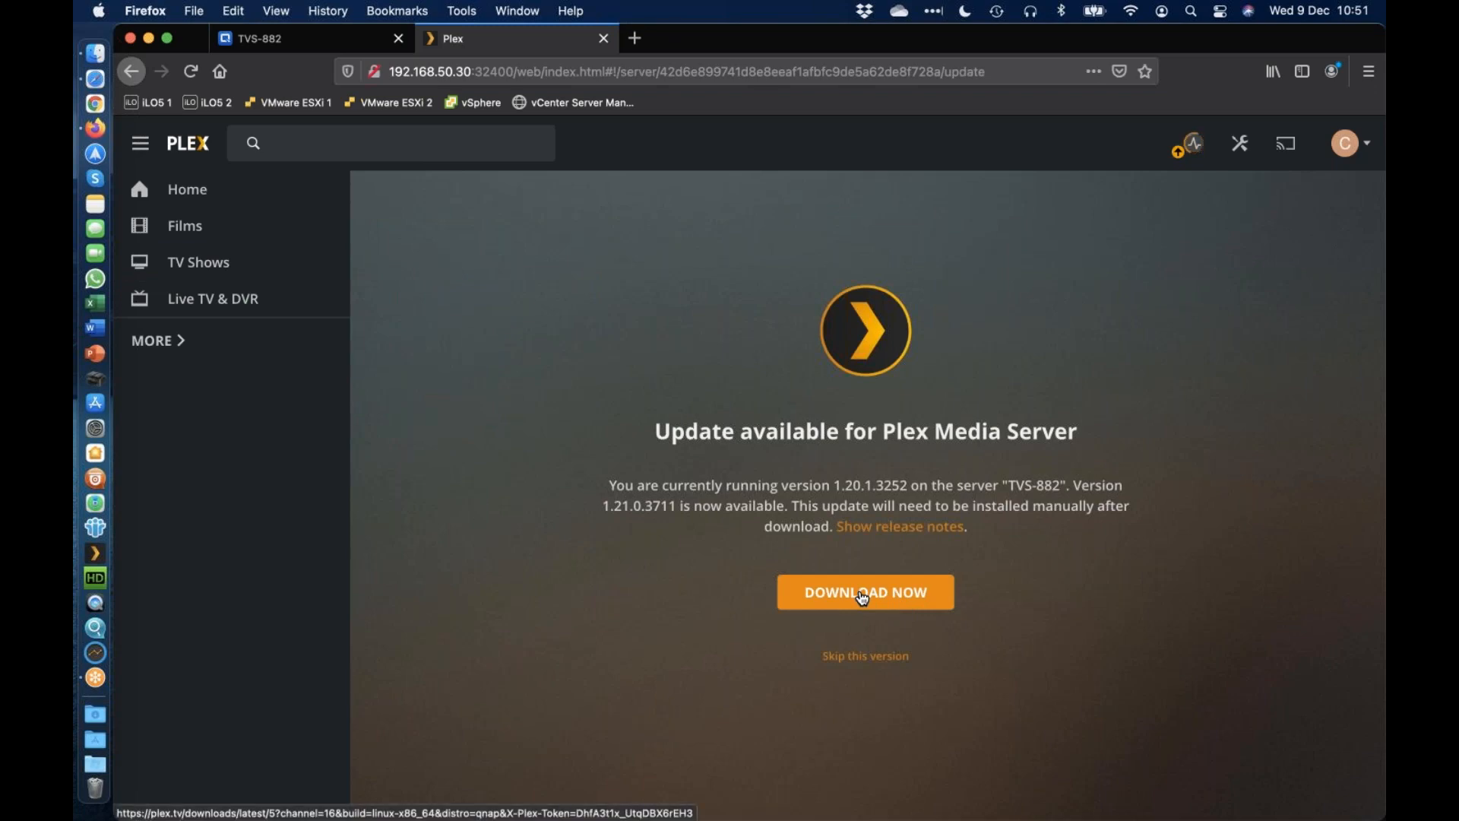
{"action": "left_click", "coordinate": [636, 34]}
{"action": "type", "text": "plex"}
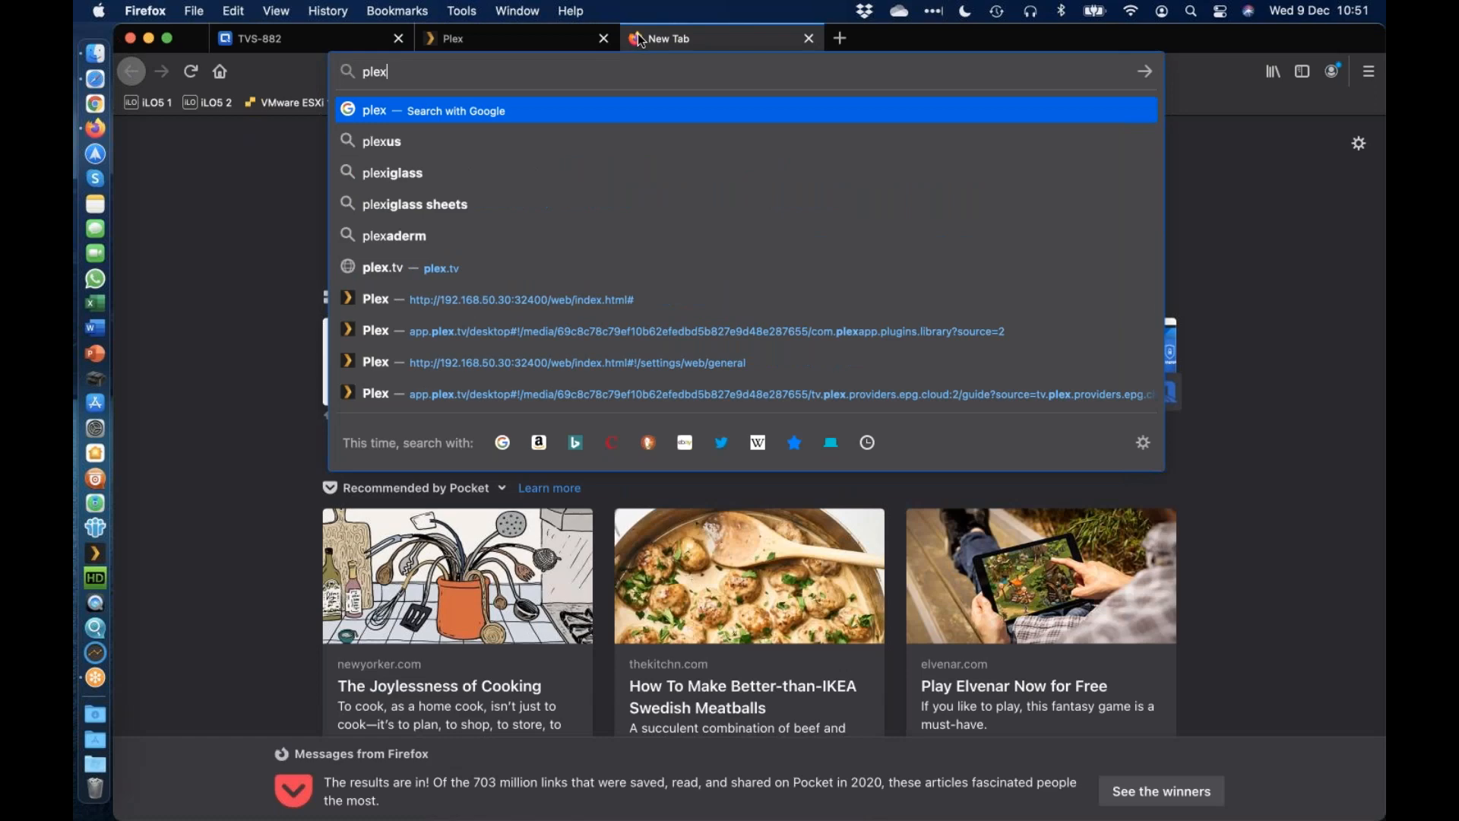
{"action": "type", "text": ".tv"}
{"action": "key", "text": "Return"}
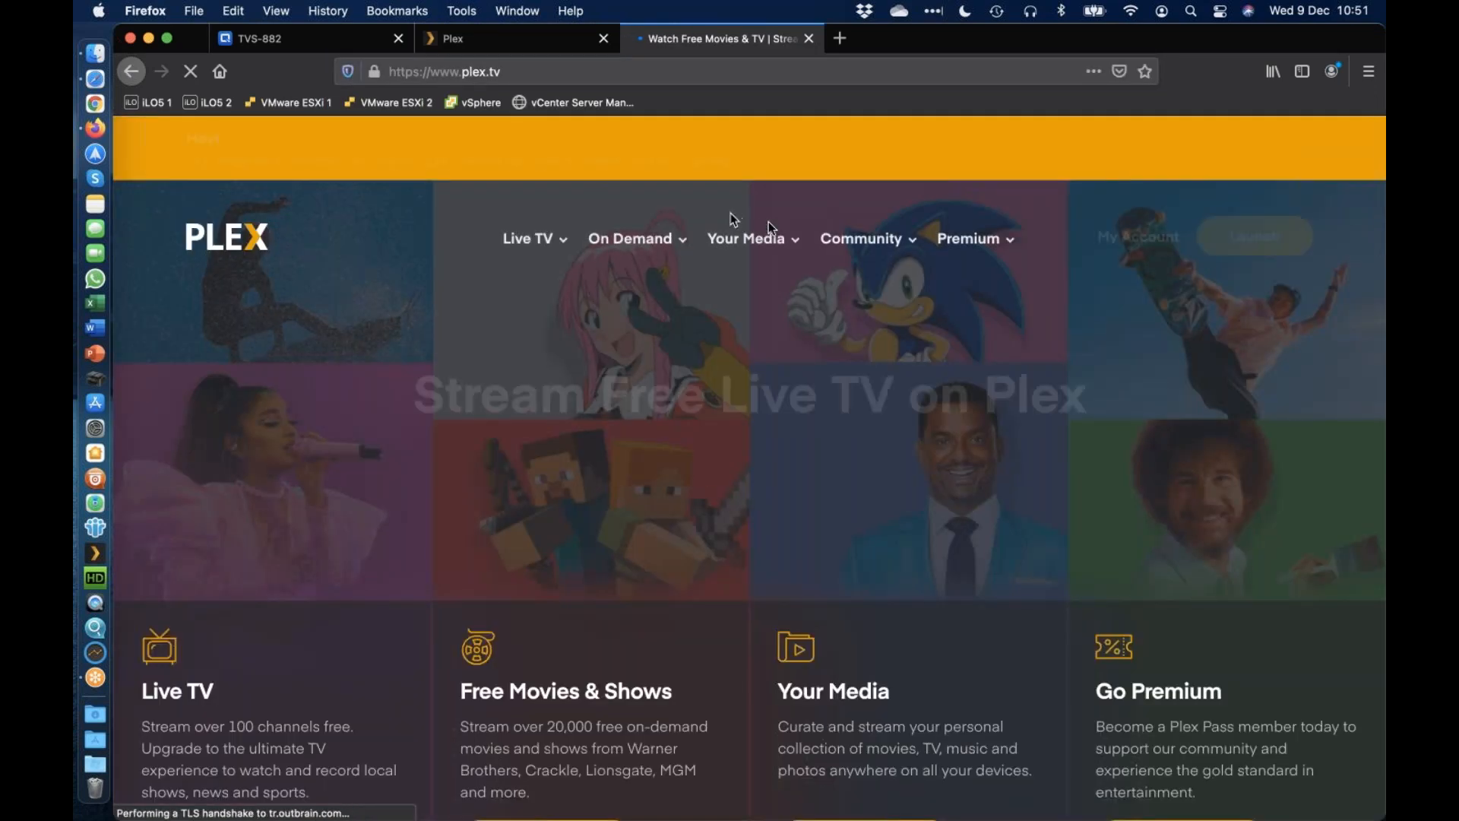
{"action": "left_click", "coordinate": [1151, 242]}
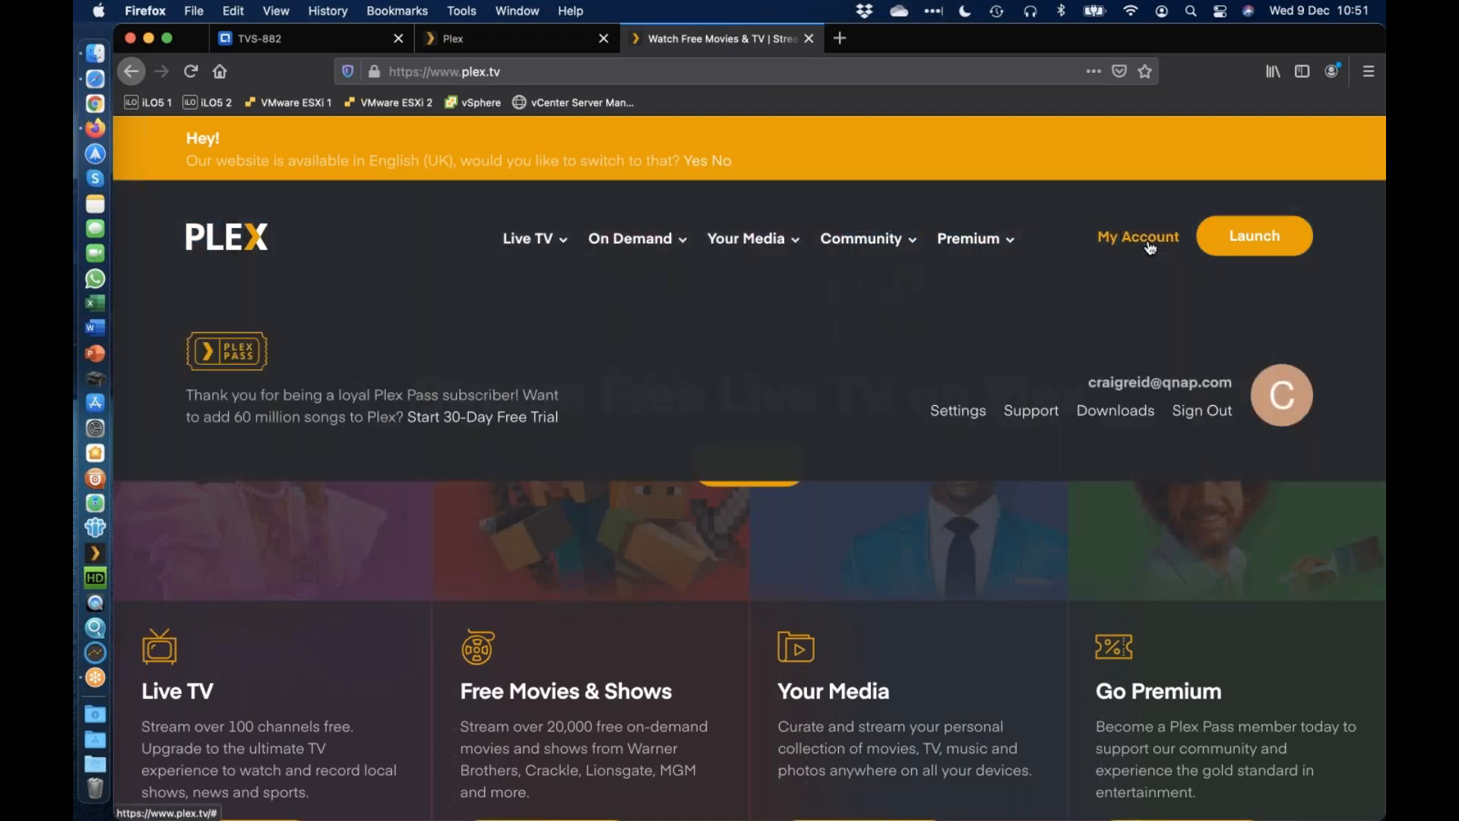
{"action": "left_click", "coordinate": [1118, 414]}
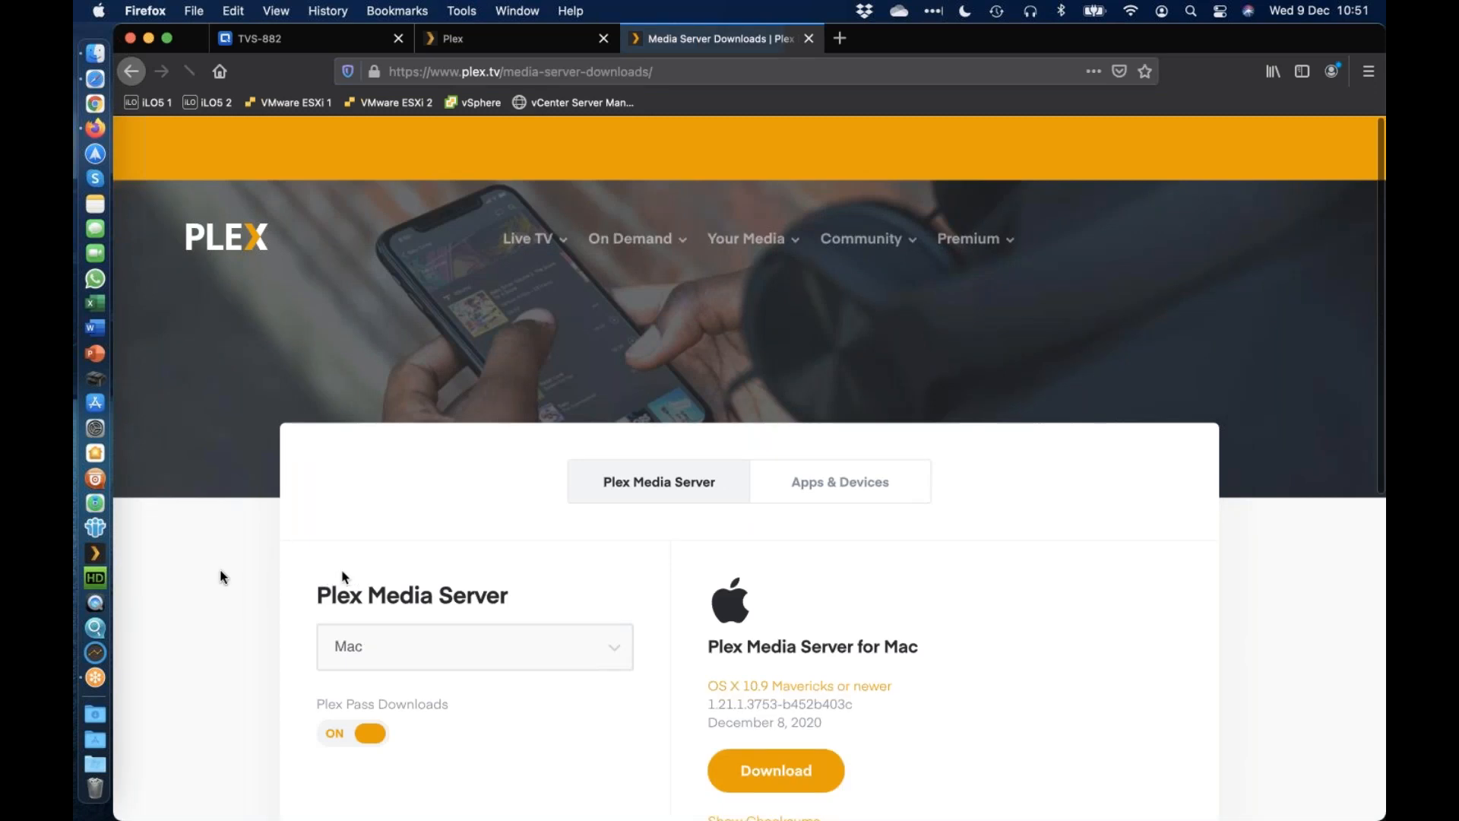
Choose QNAP as the Plex Media Server download platform and highlight the version number of the offered package
{"action": "scroll", "coordinate": [498, 466], "scroll_direction": "down", "scroll_amount": 5}
{"action": "left_click", "coordinate": [594, 463]}
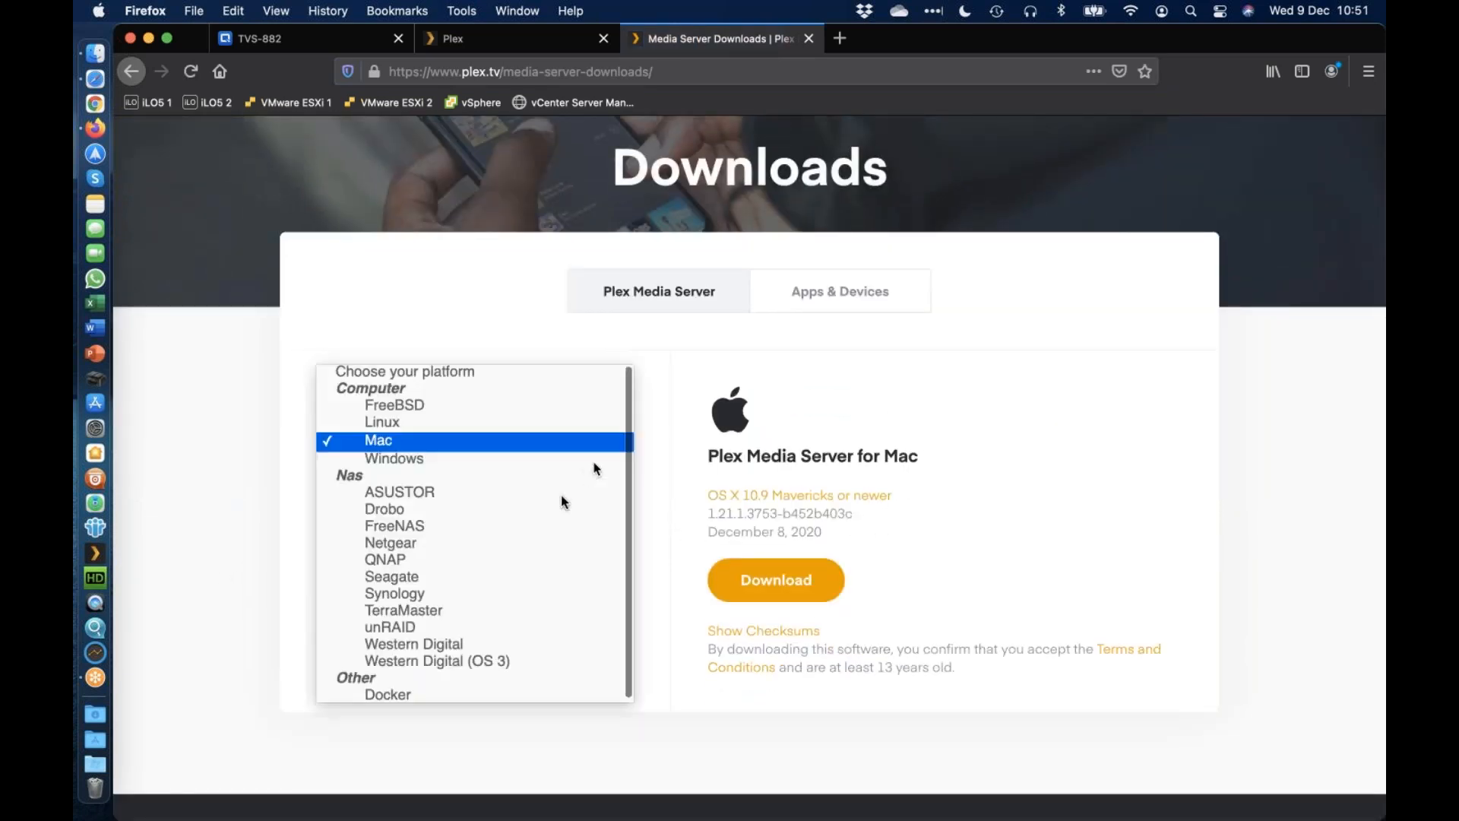
{"action": "left_click", "coordinate": [515, 559]}
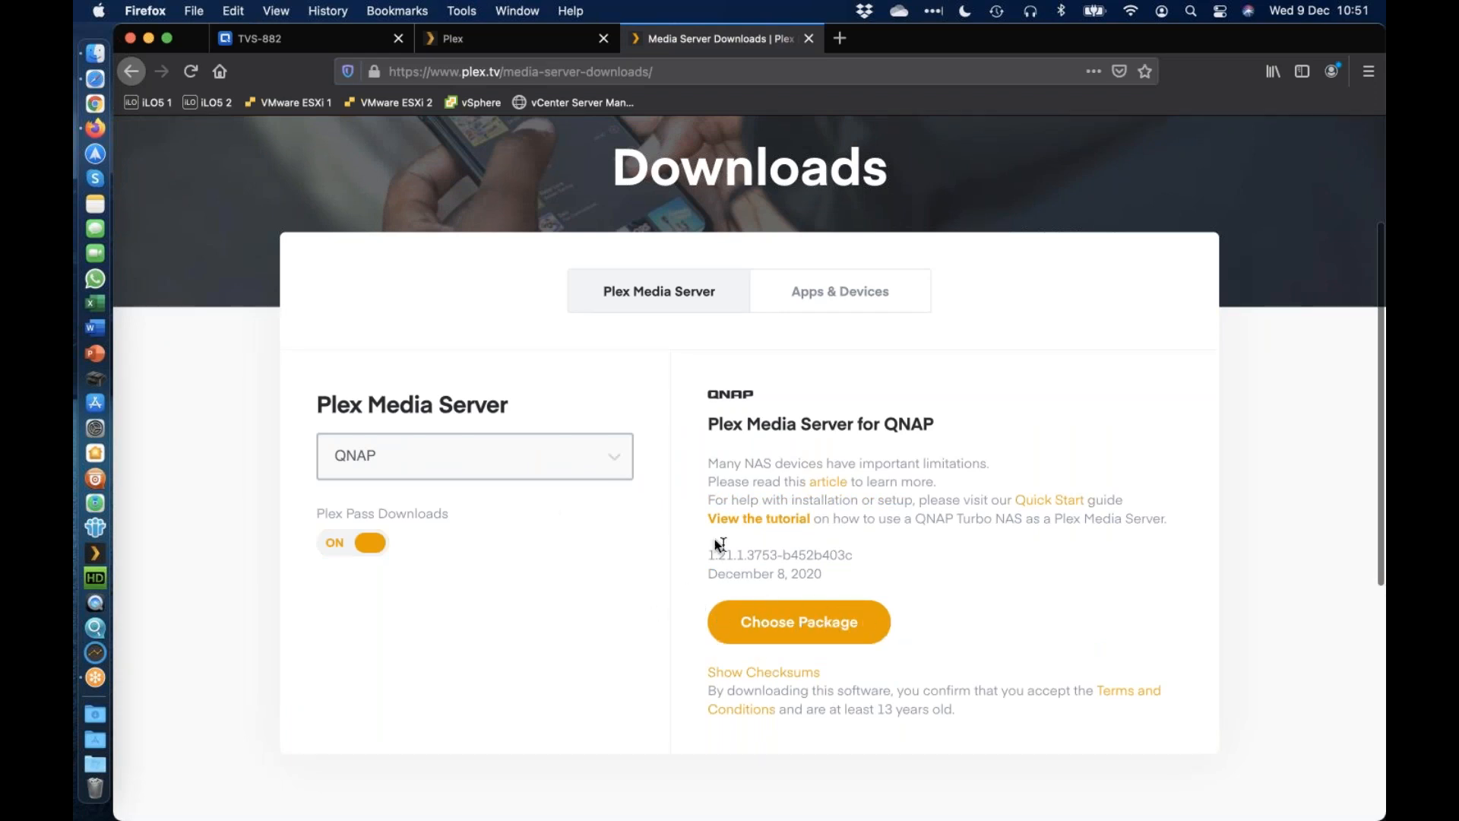
{"action": "left_click_drag", "start_coordinate": [709, 555], "coordinate": [856, 555]}
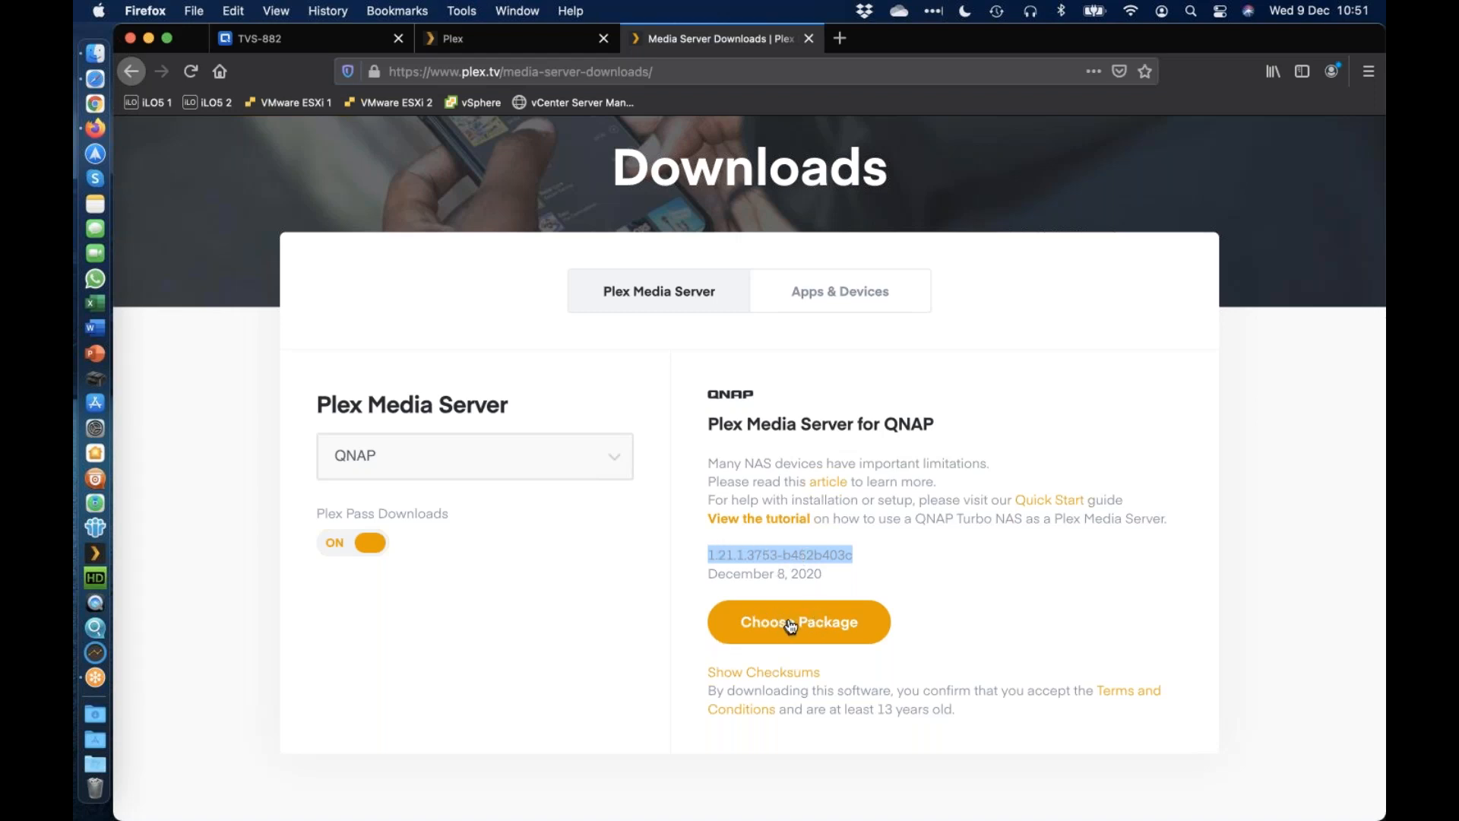
Switch to the NAS desktop and review App Center's manual installation dialog, closing it without installing a package
{"action": "left_click", "coordinate": [308, 39]}
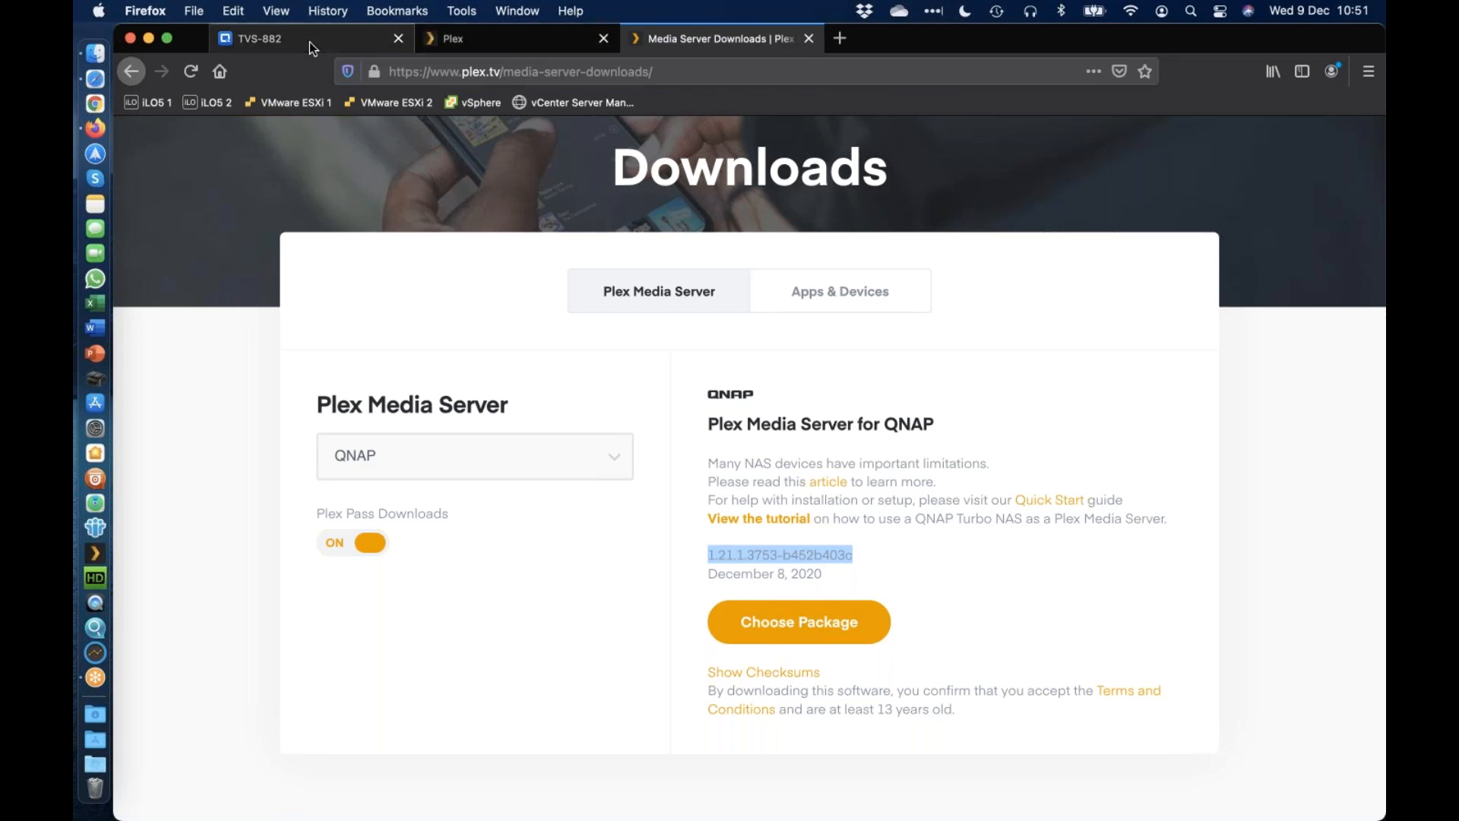
{"action": "left_click", "coordinate": [1199, 225]}
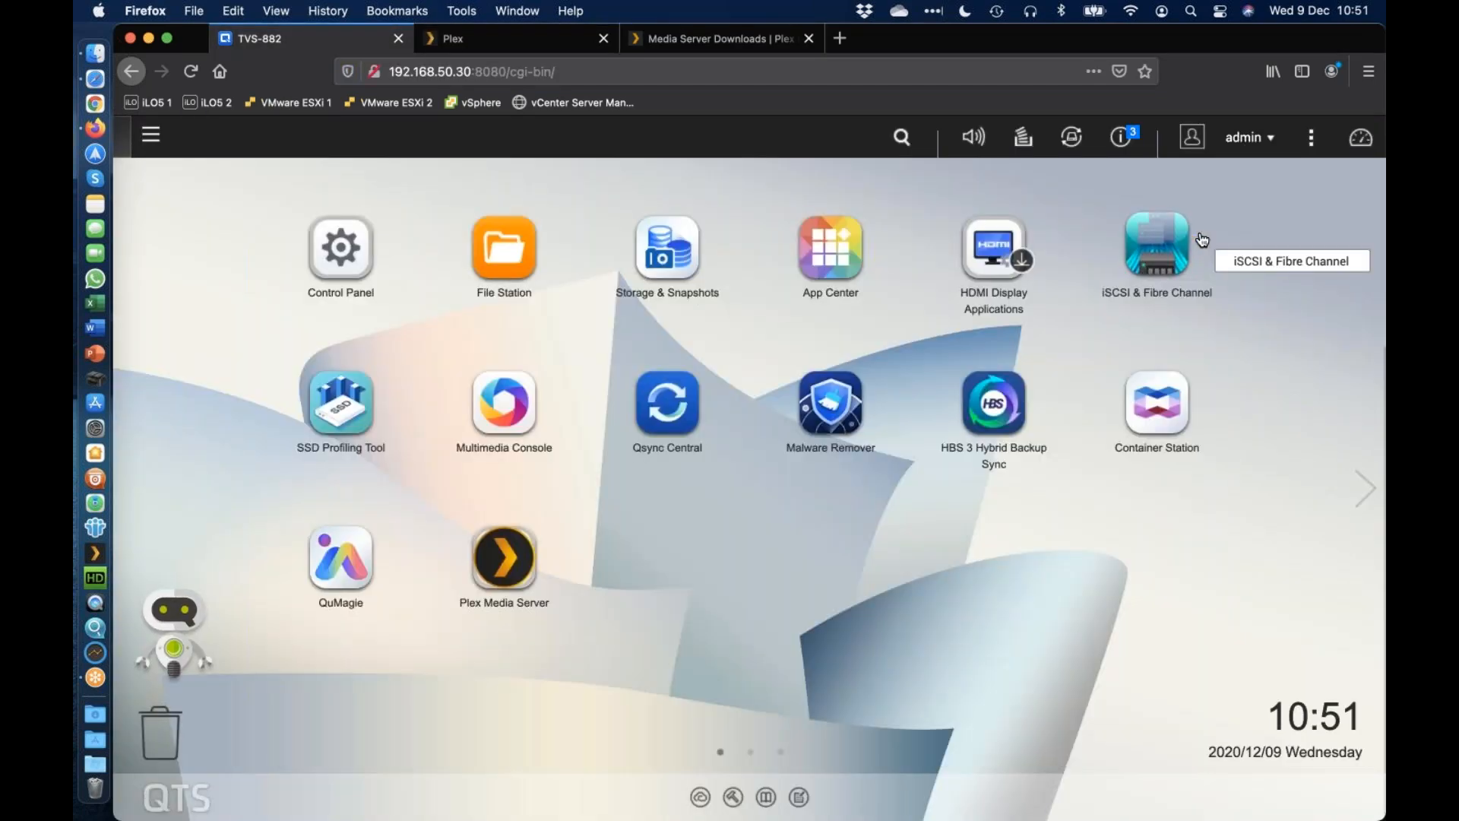
{"action": "left_click", "coordinate": [829, 263]}
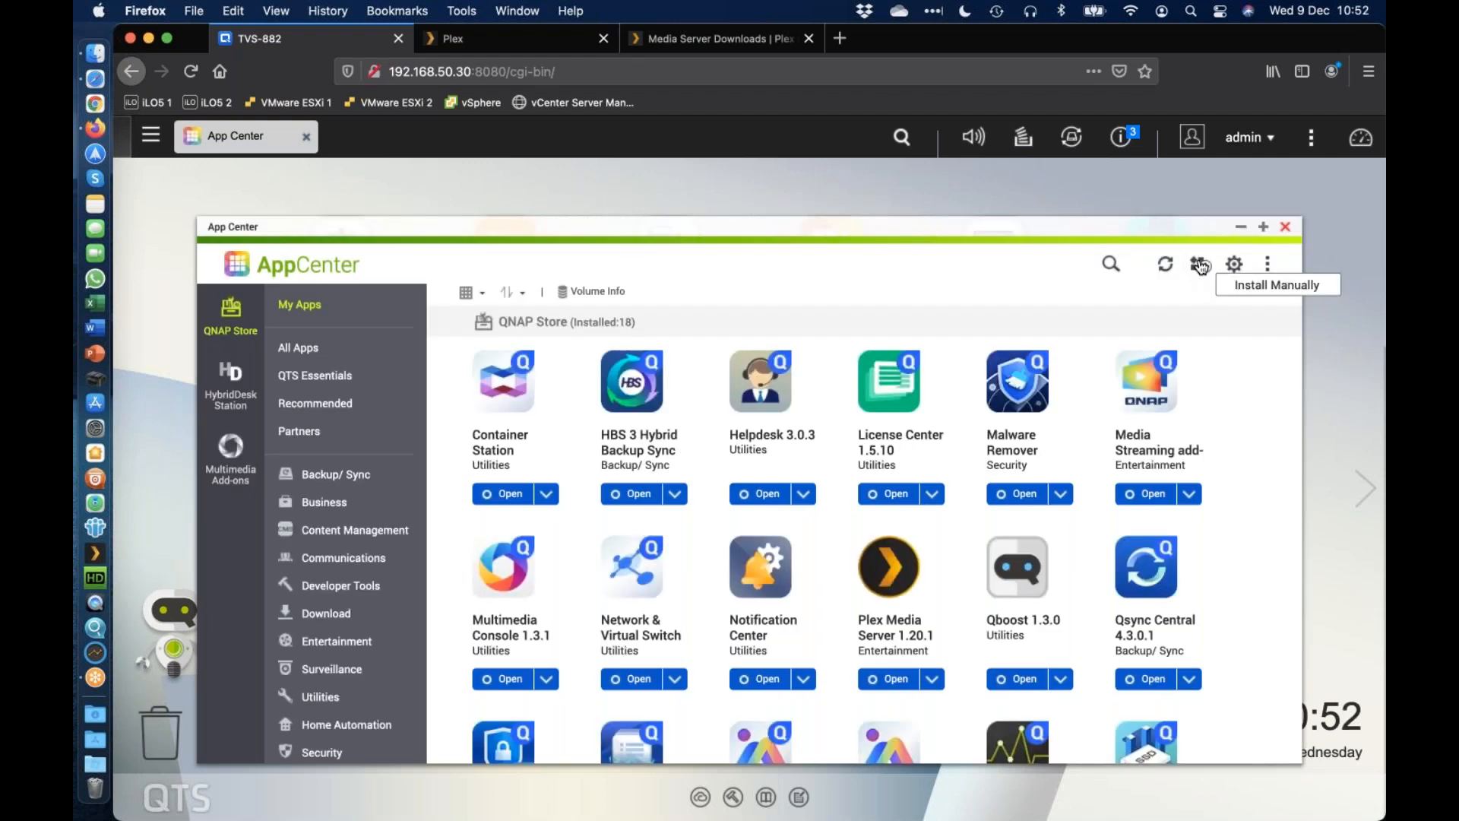
{"action": "left_click", "coordinate": [1201, 266]}
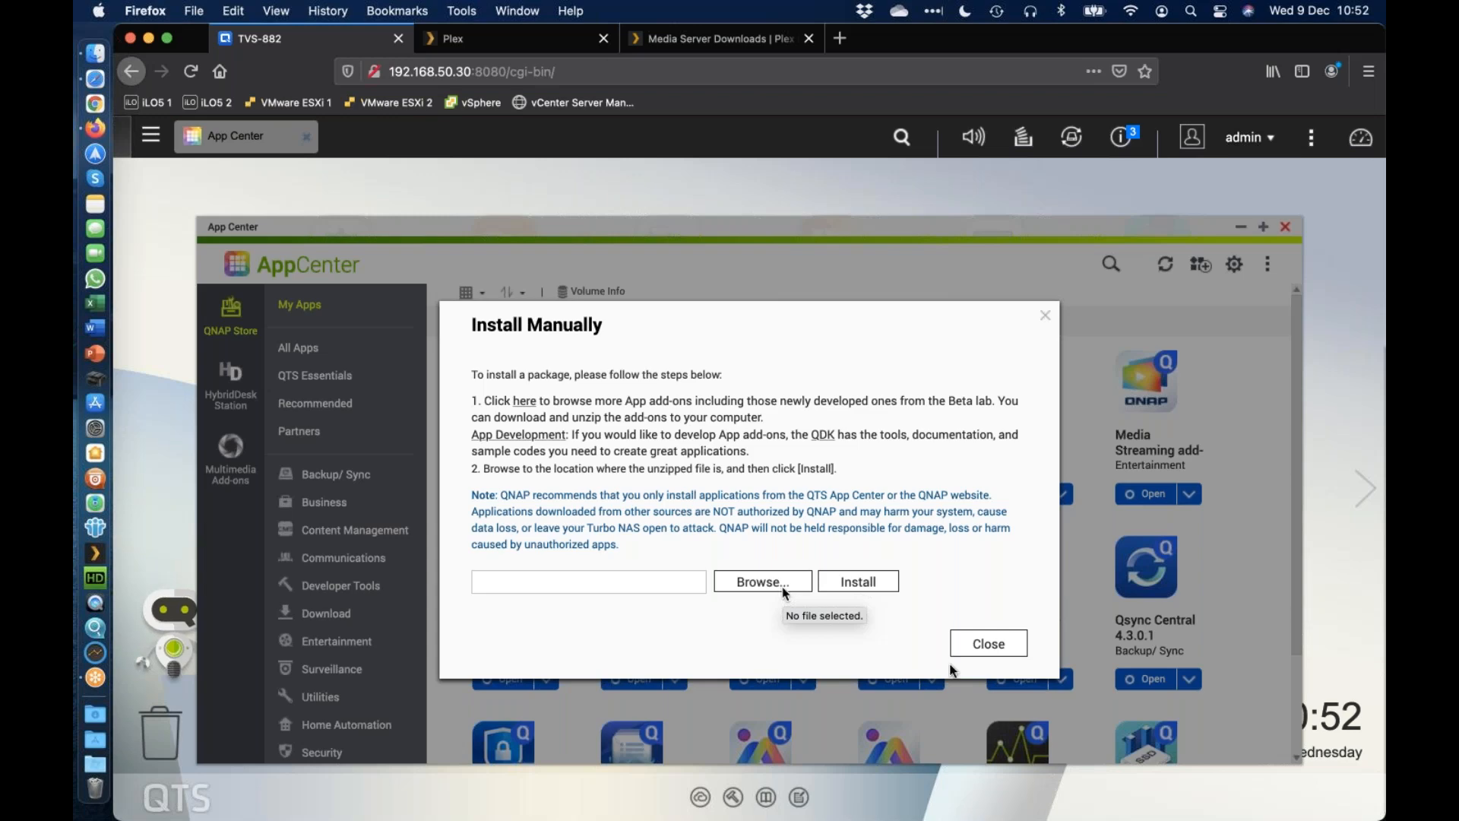
{"action": "left_click", "coordinate": [1010, 644]}
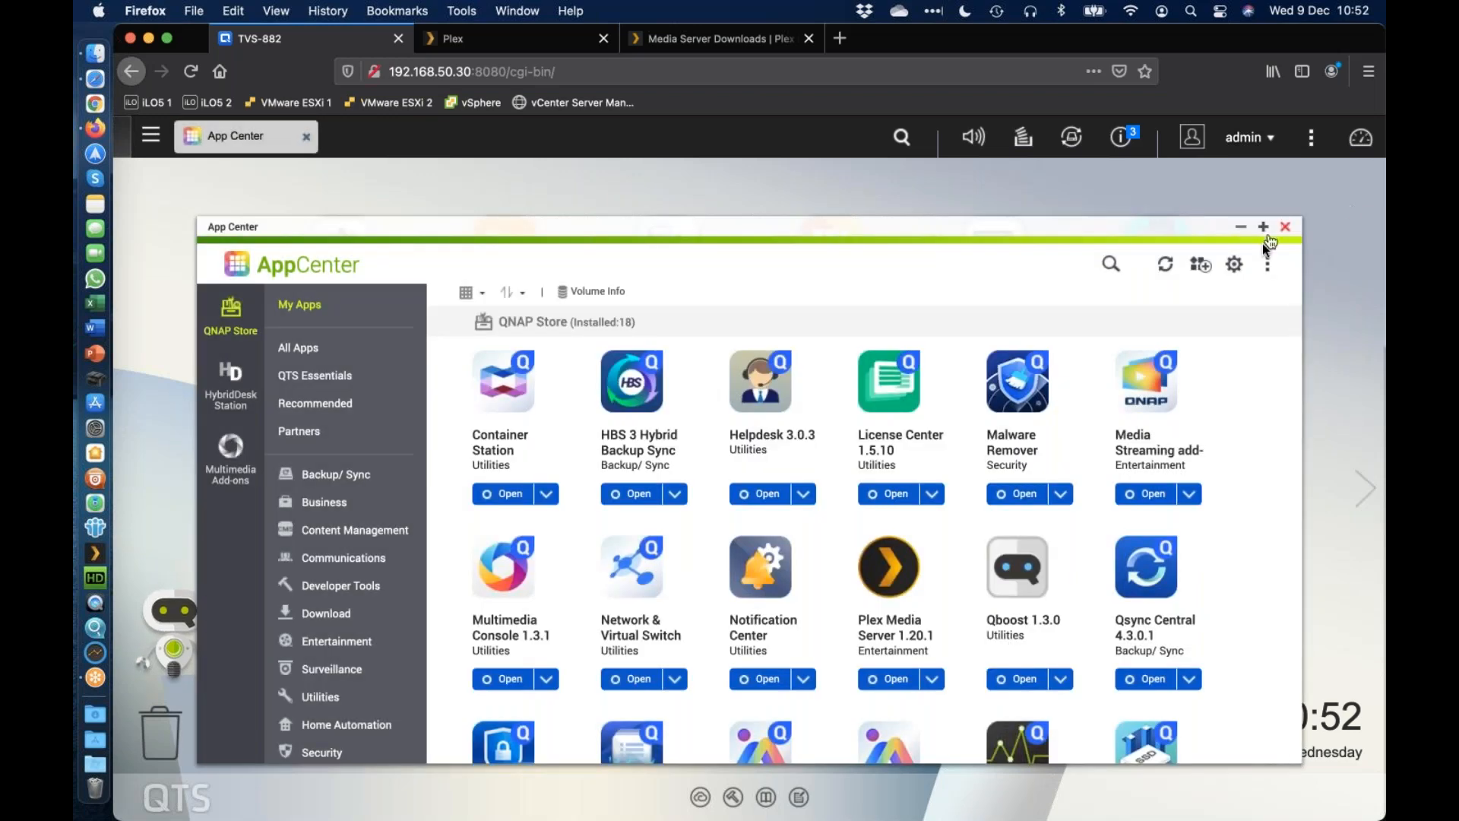
{"action": "left_click", "coordinate": [1285, 227]}
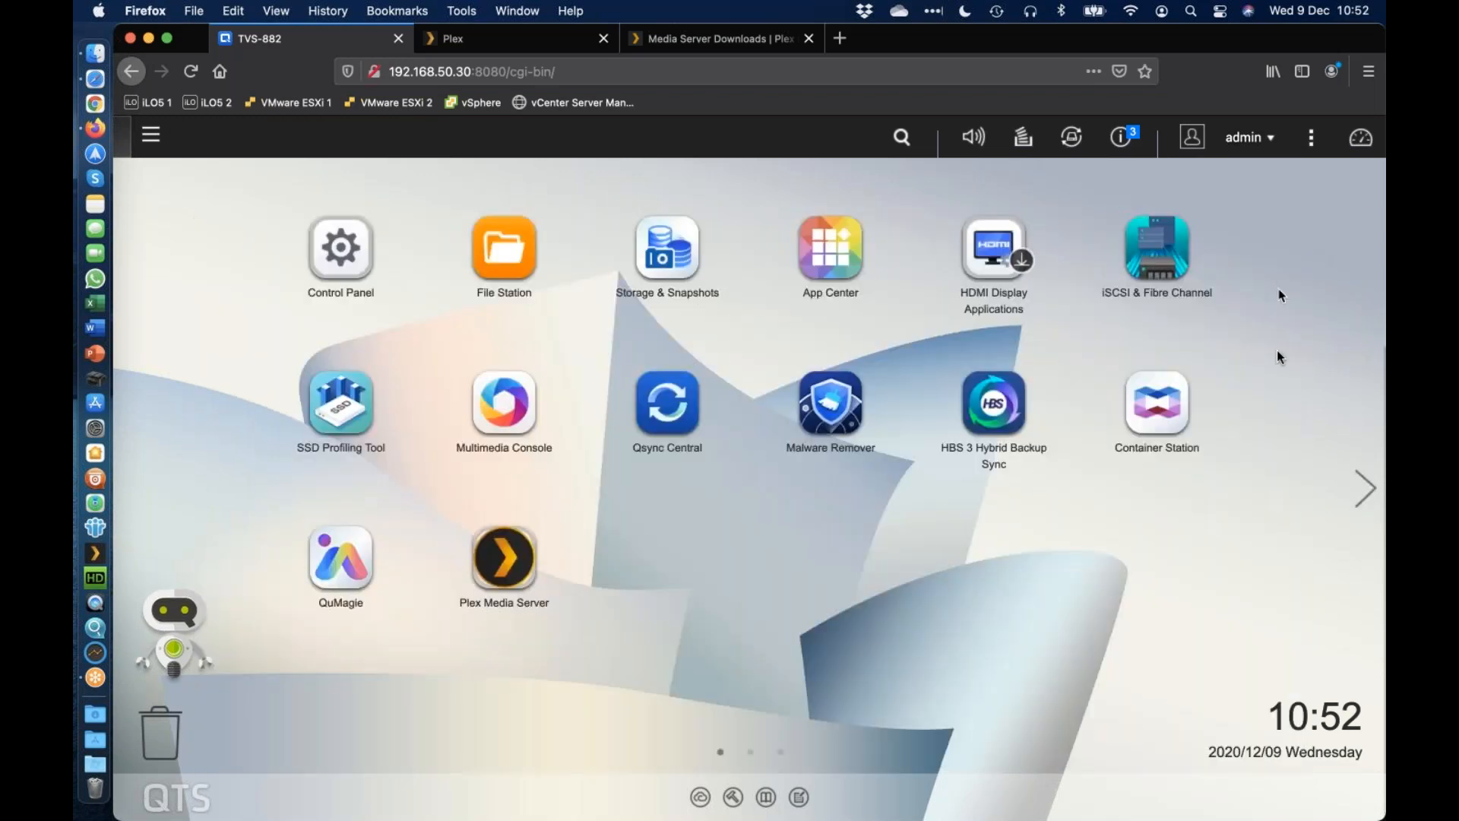
Close the Plex downloads page and return to the Plex home page
{"action": "left_click", "coordinate": [550, 38]}
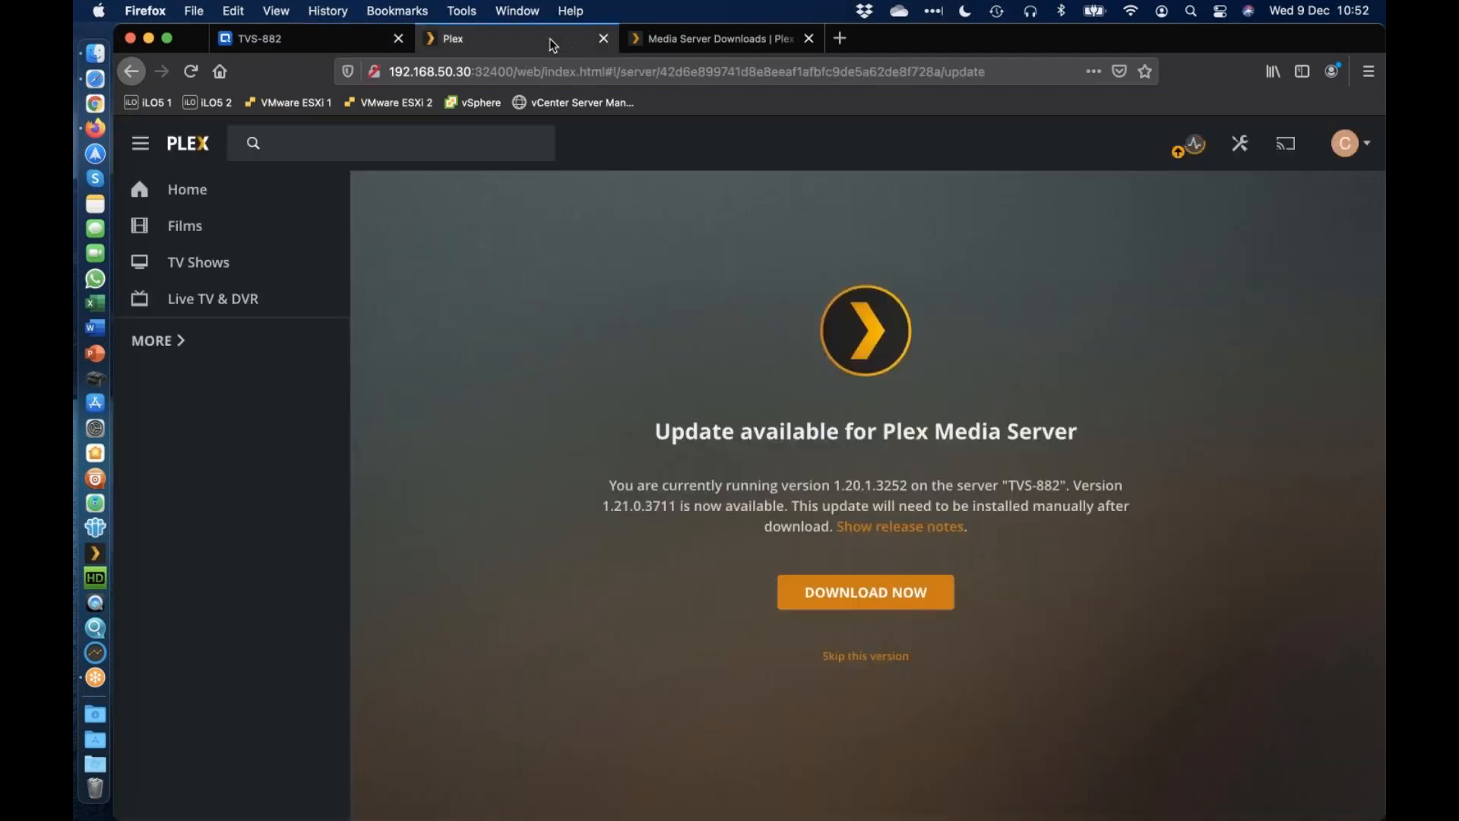
{"action": "left_click", "coordinate": [810, 39]}
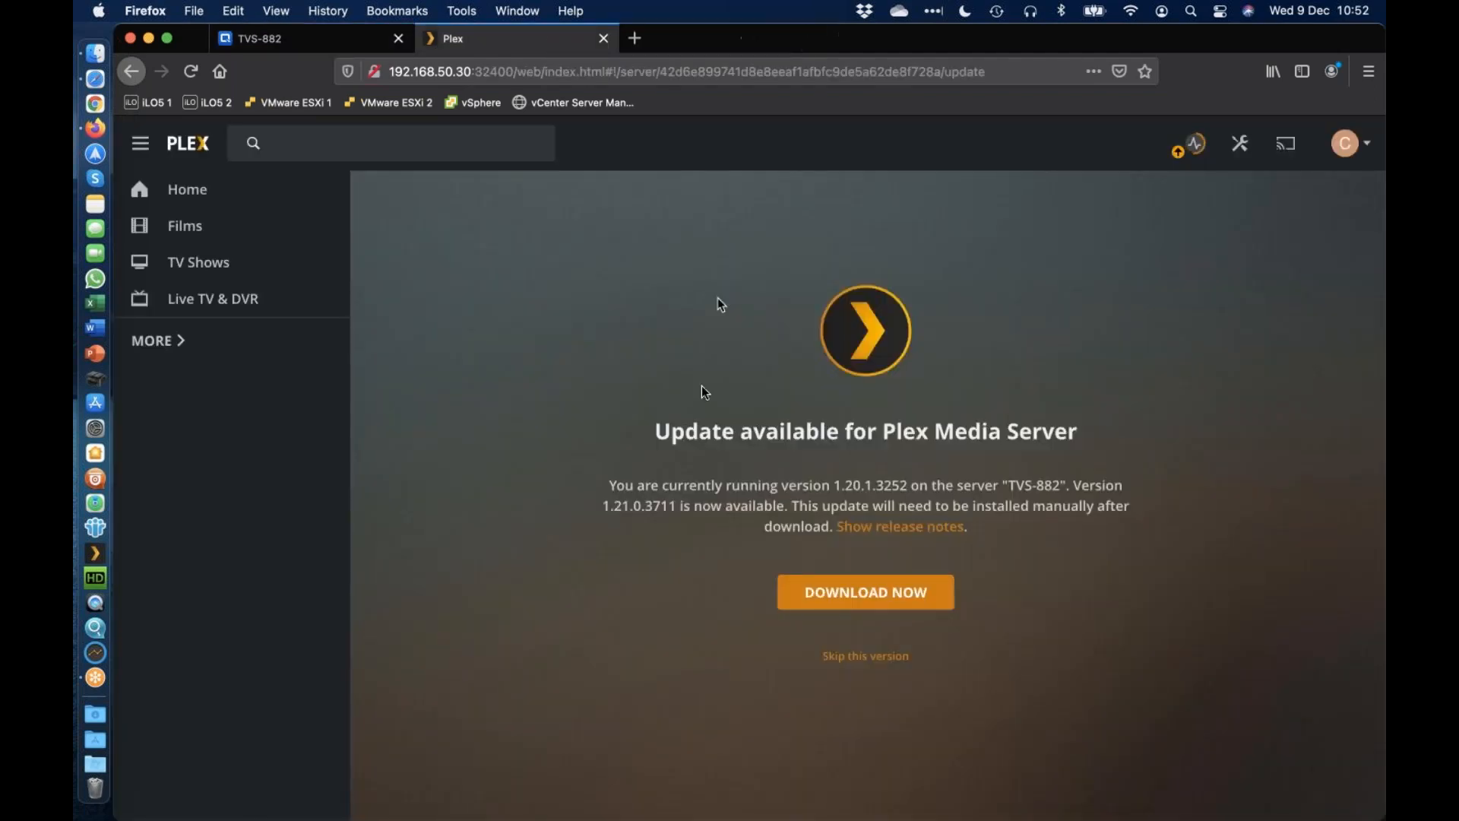
{"action": "left_click", "coordinate": [286, 202]}
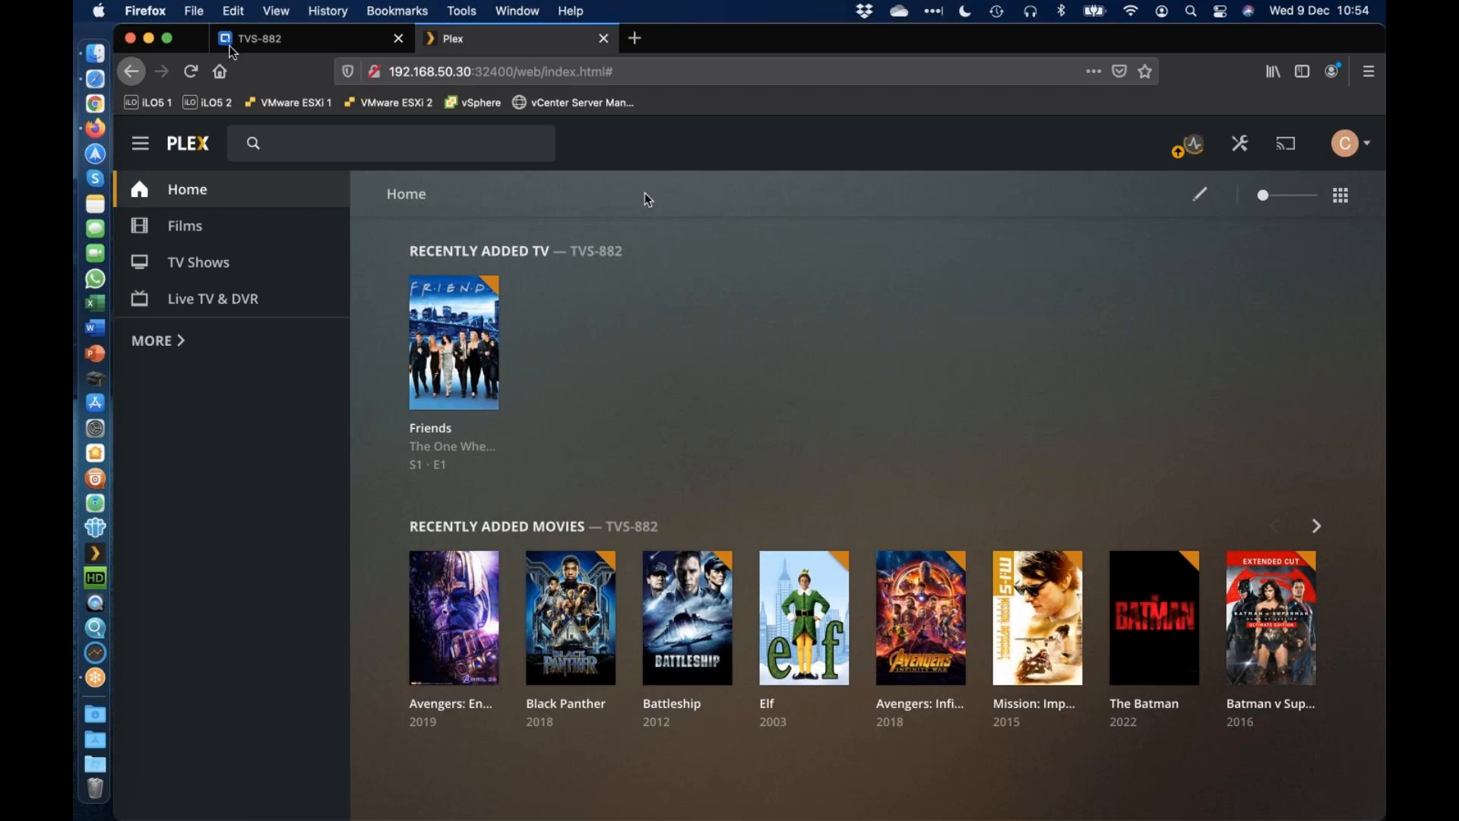
Review the QuMagie content sources in the NAS's Multimedia Console, leaving the Photos folder selected, and close the console
{"action": "left_click", "coordinate": [297, 40]}
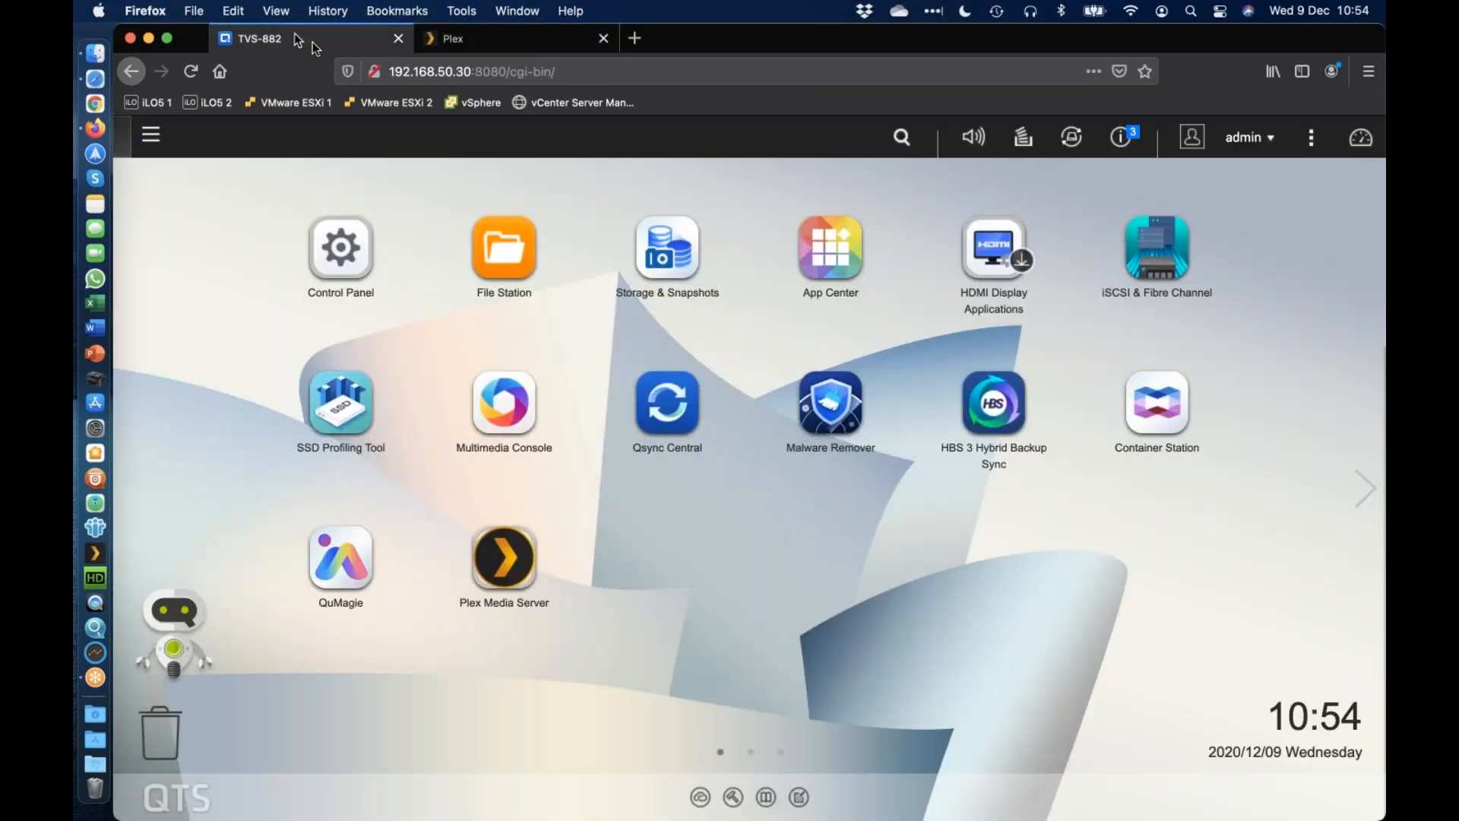
{"action": "left_click", "coordinate": [521, 400]}
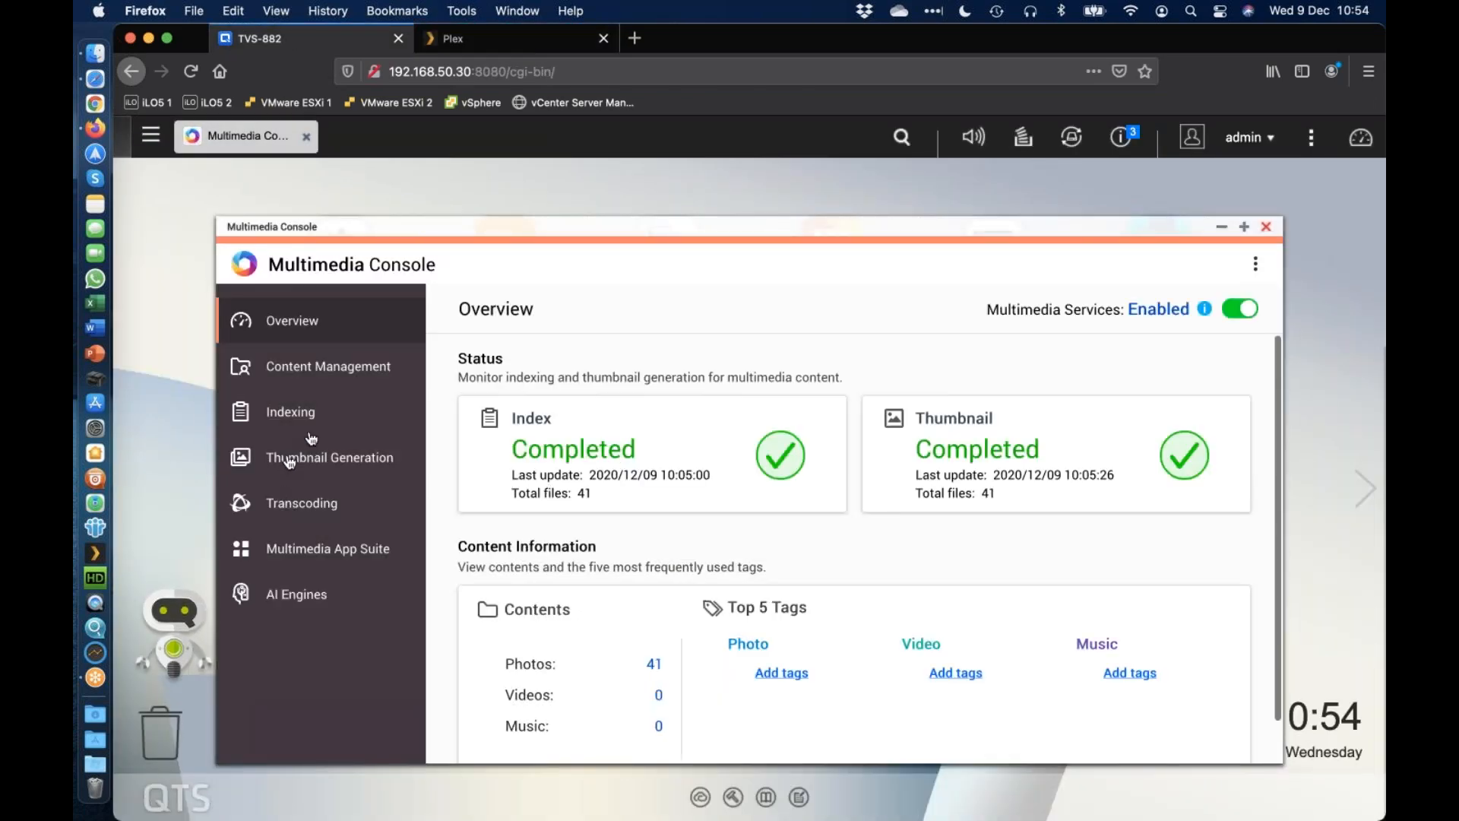
{"action": "left_click", "coordinate": [362, 372]}
{"action": "left_click", "coordinate": [612, 636]}
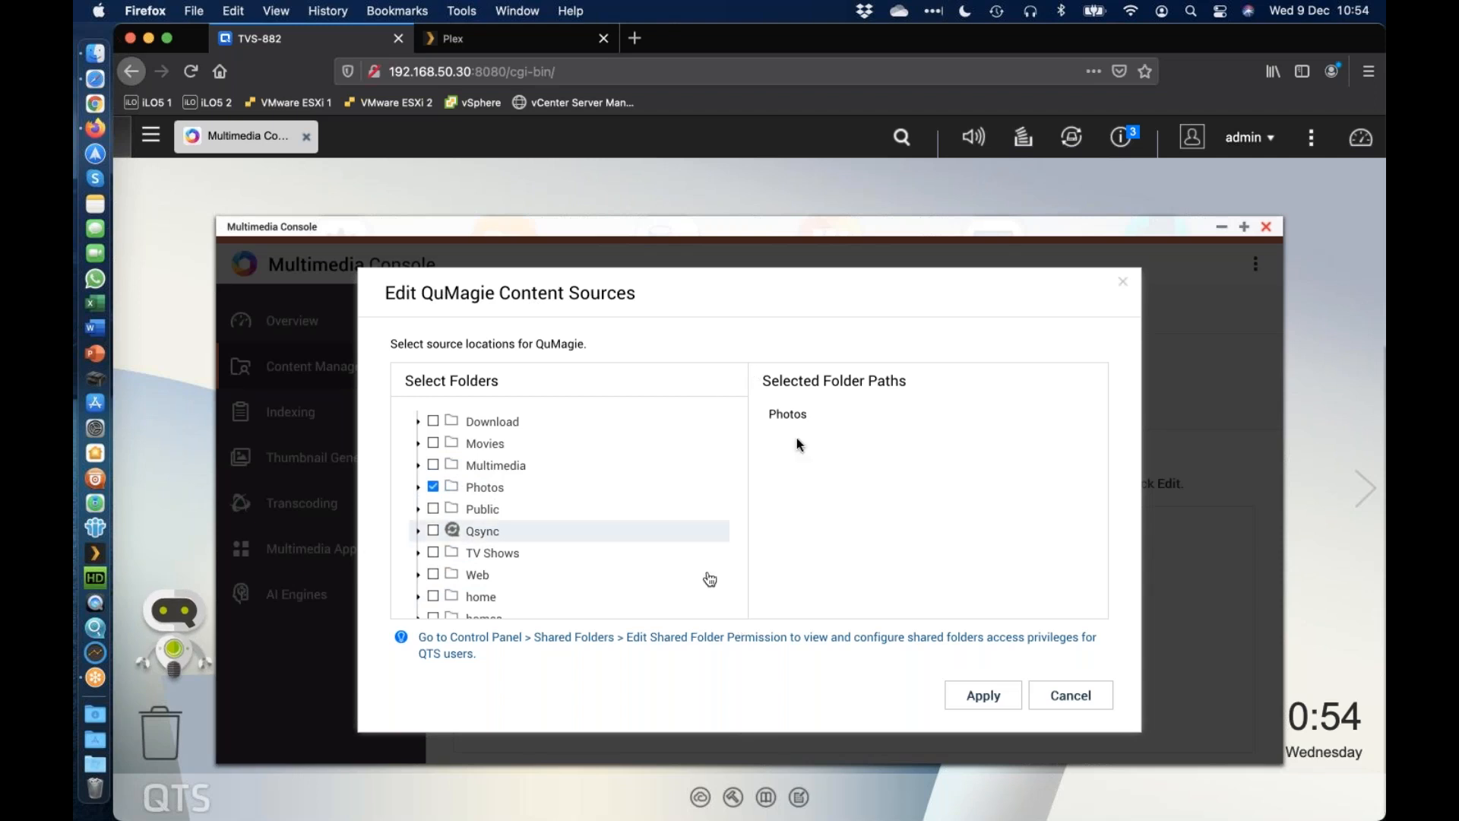
{"action": "left_click", "coordinate": [1072, 694]}
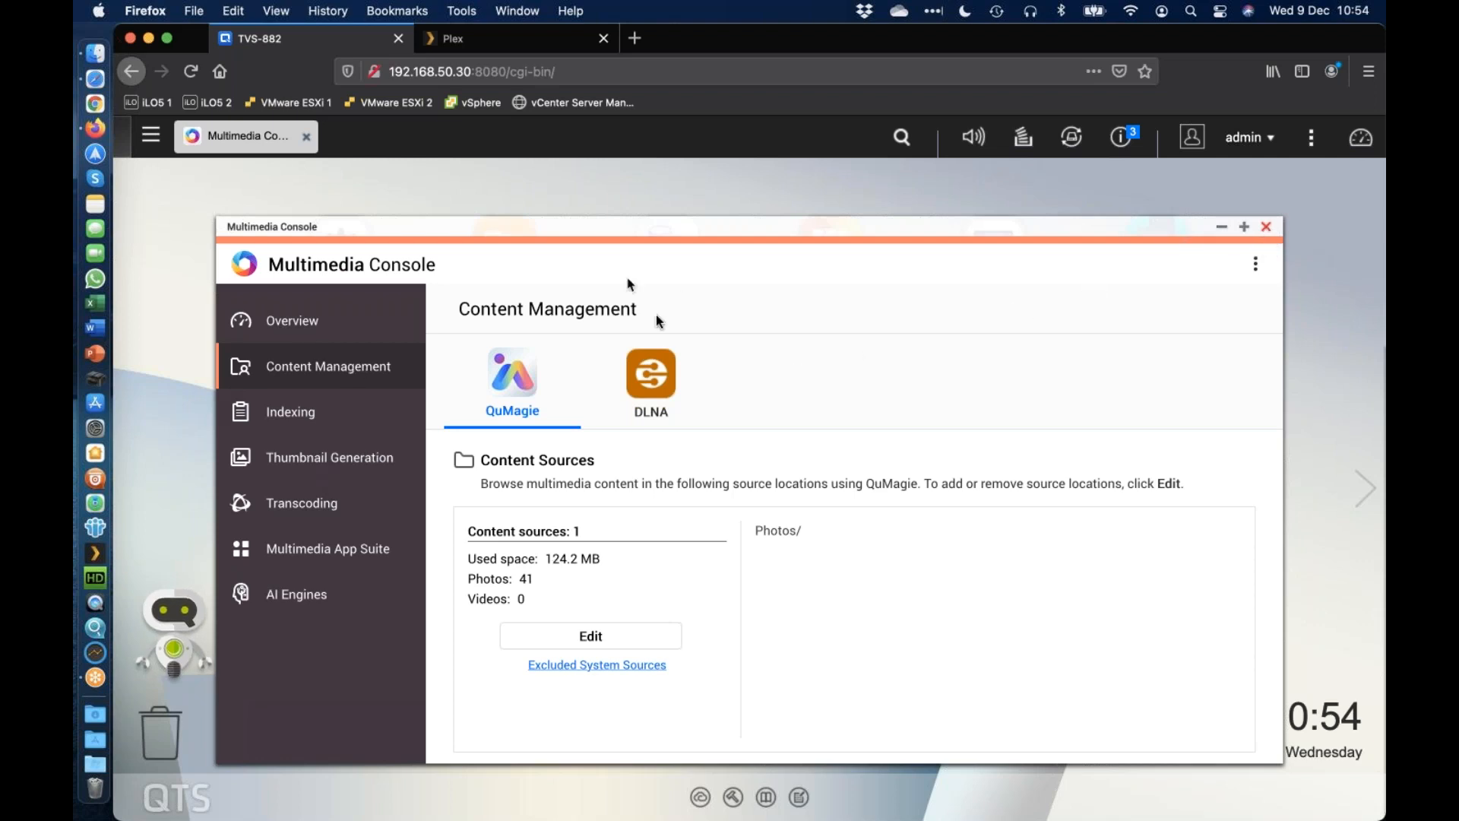
{"action": "left_click", "coordinate": [1265, 228]}
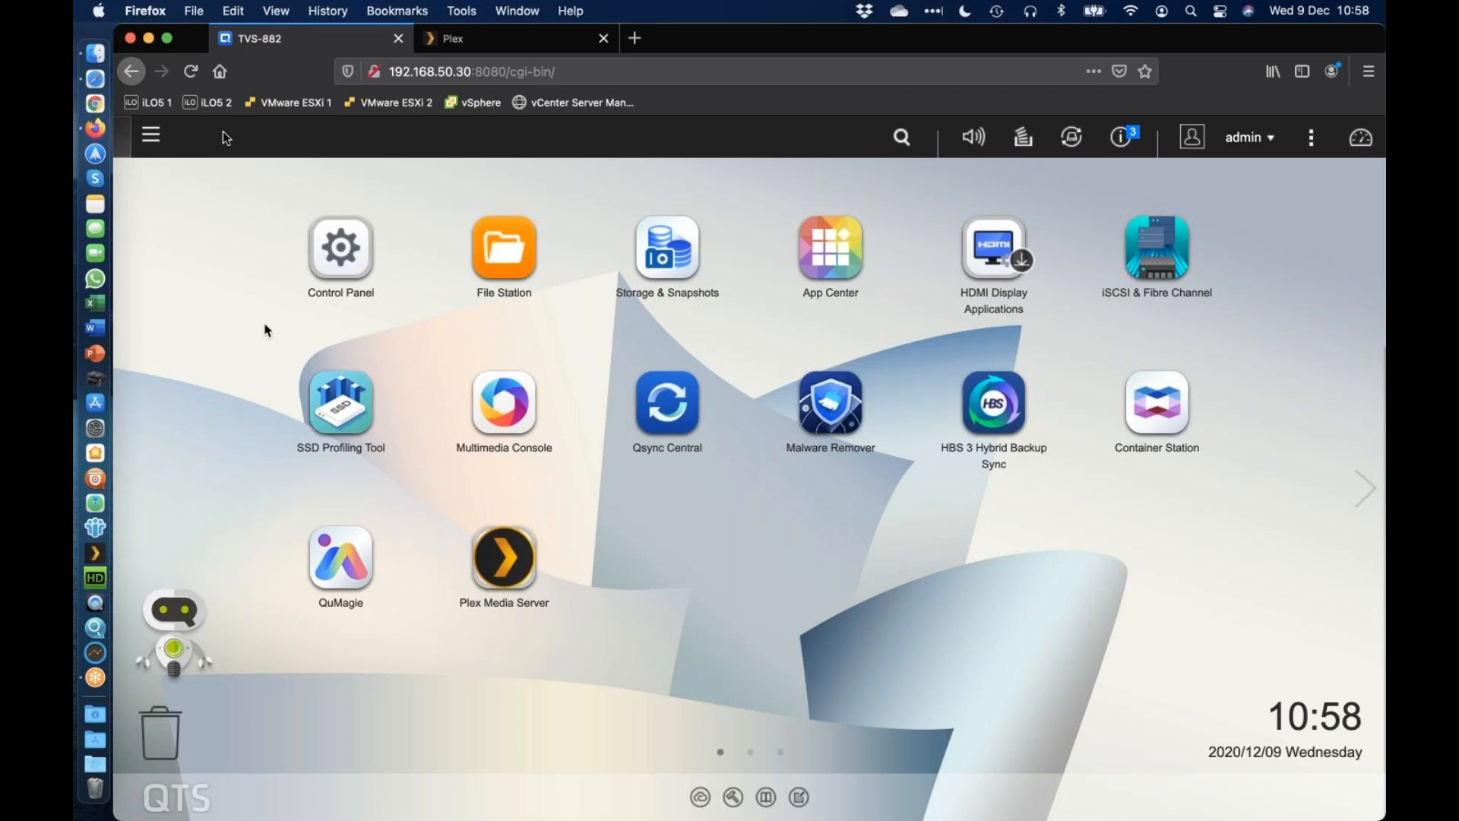
Return to Plex and examine the server's Live TV & DVR and DLNA settings
{"action": "left_click", "coordinate": [505, 43]}
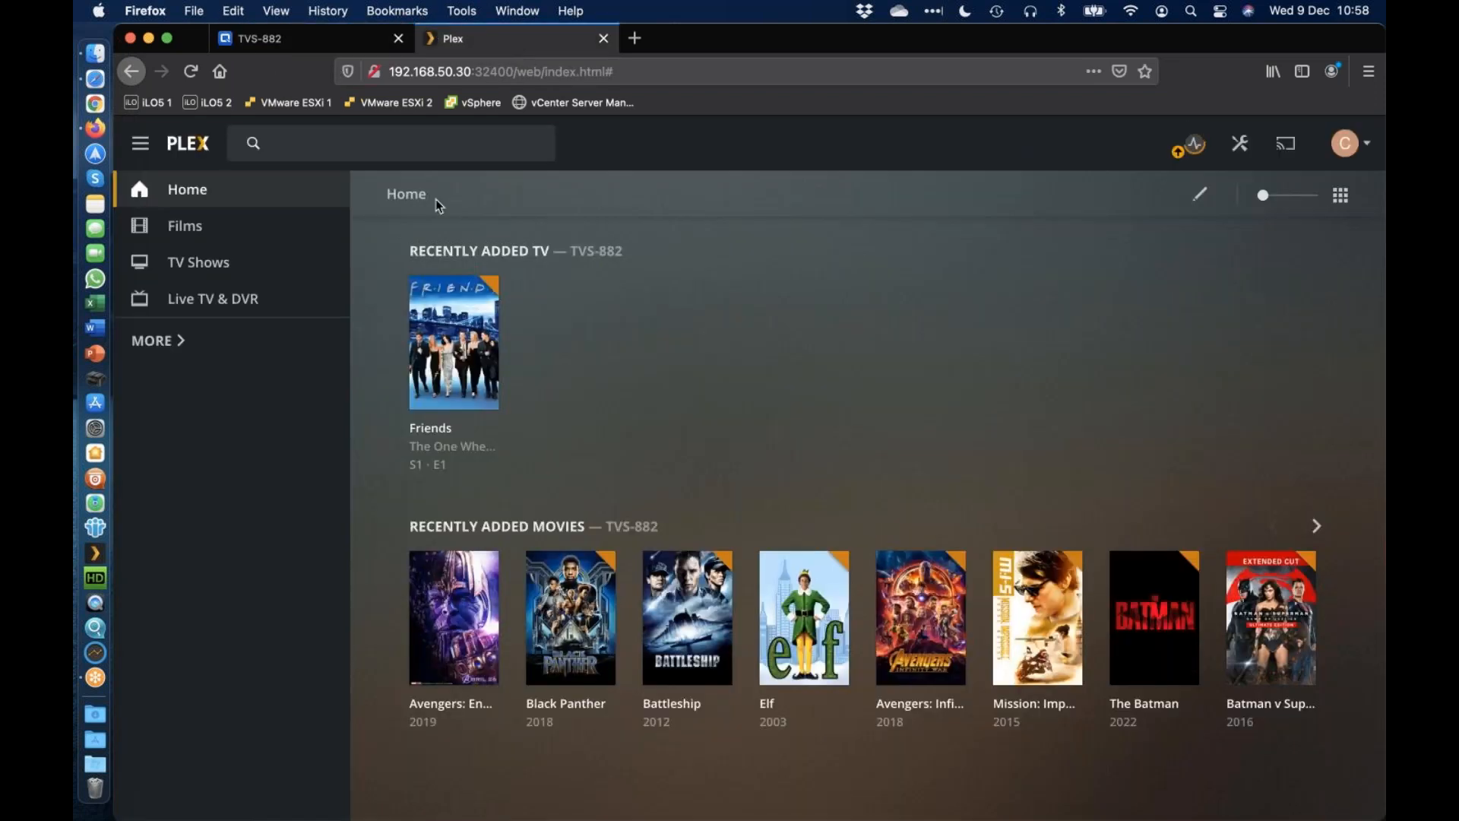
{"action": "left_click", "coordinate": [1240, 137]}
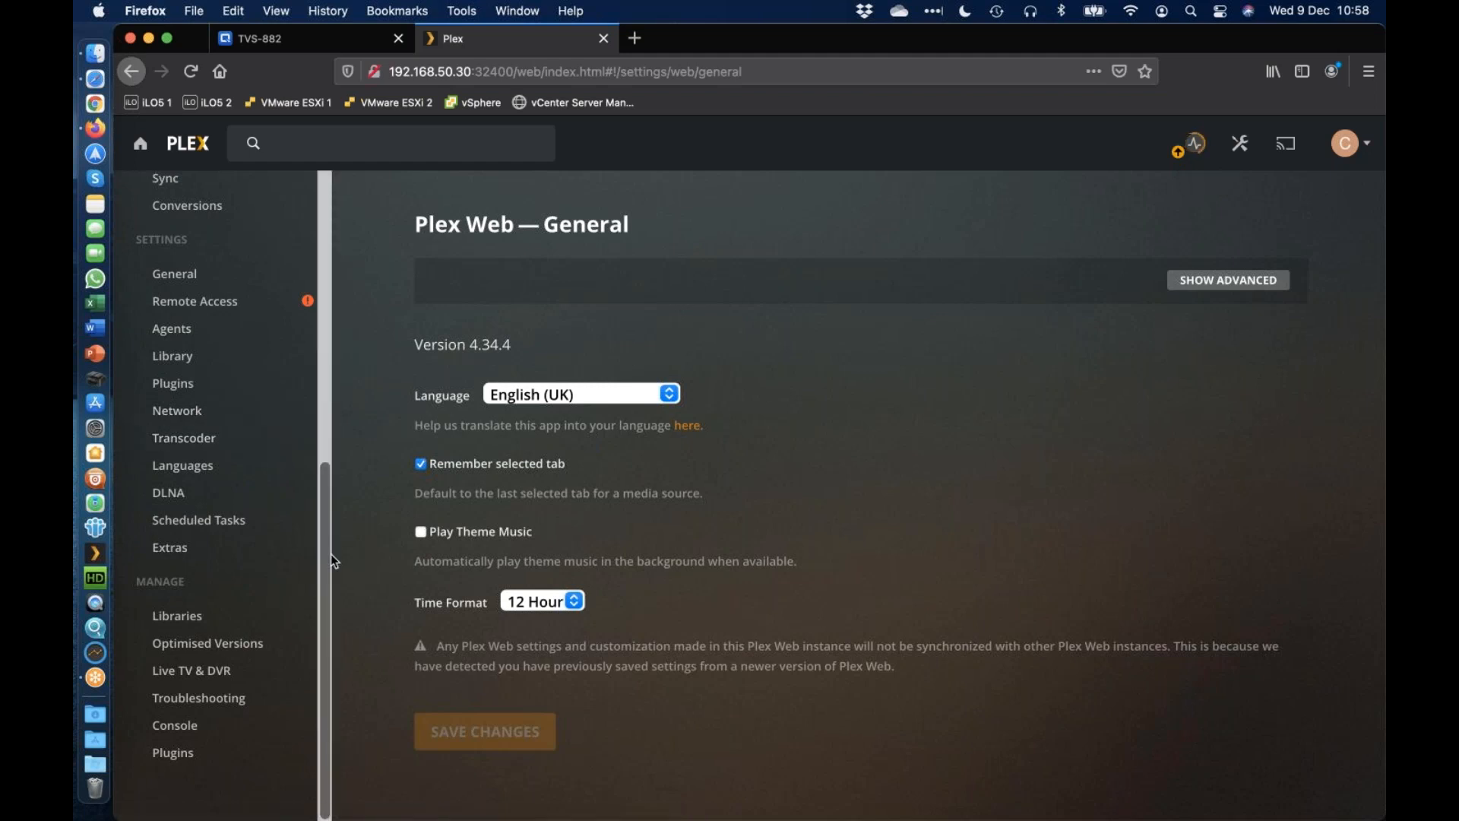
{"action": "left_click", "coordinate": [219, 681]}
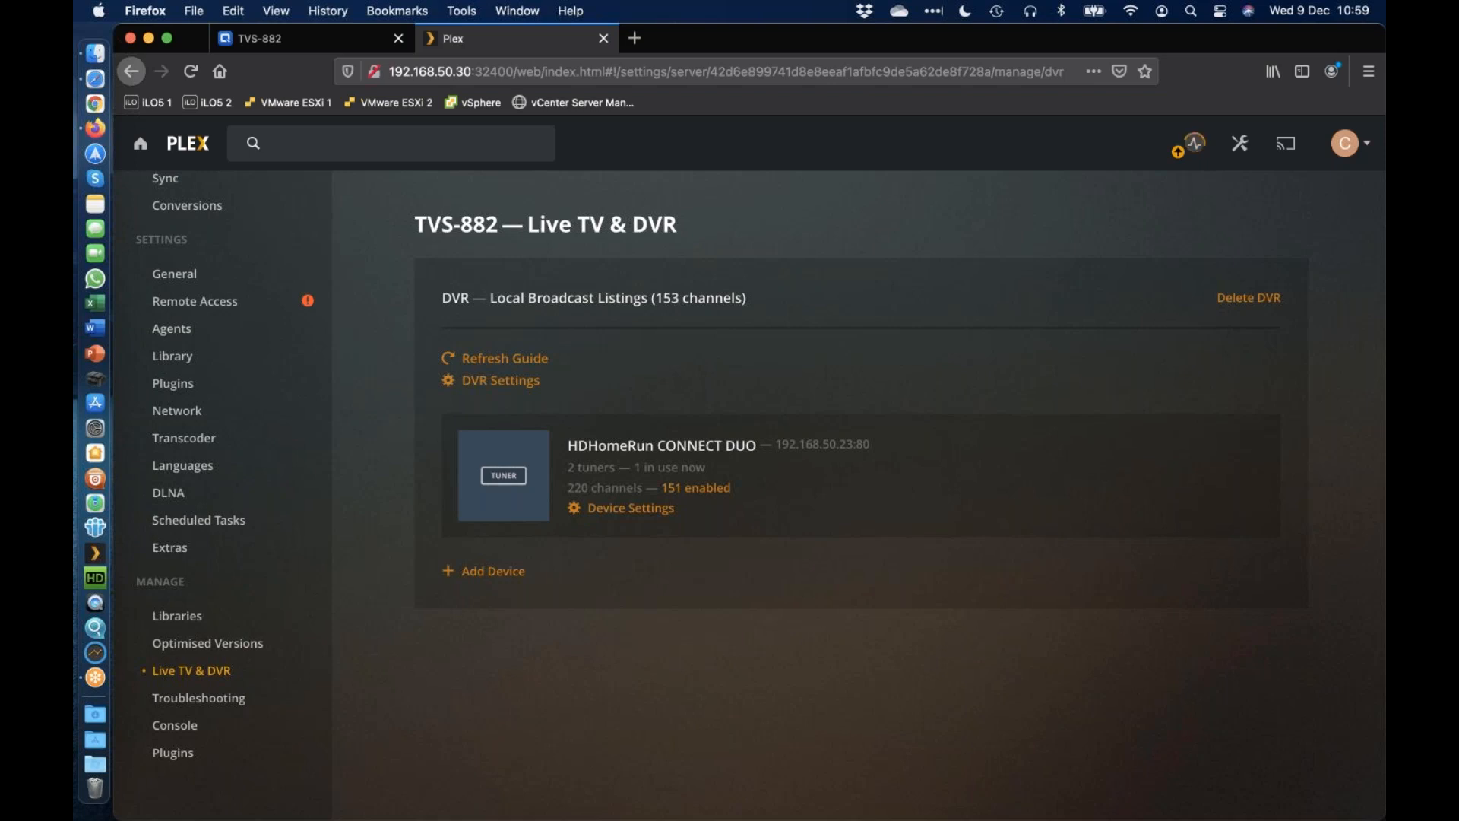
{"action": "left_click", "coordinate": [205, 495]}
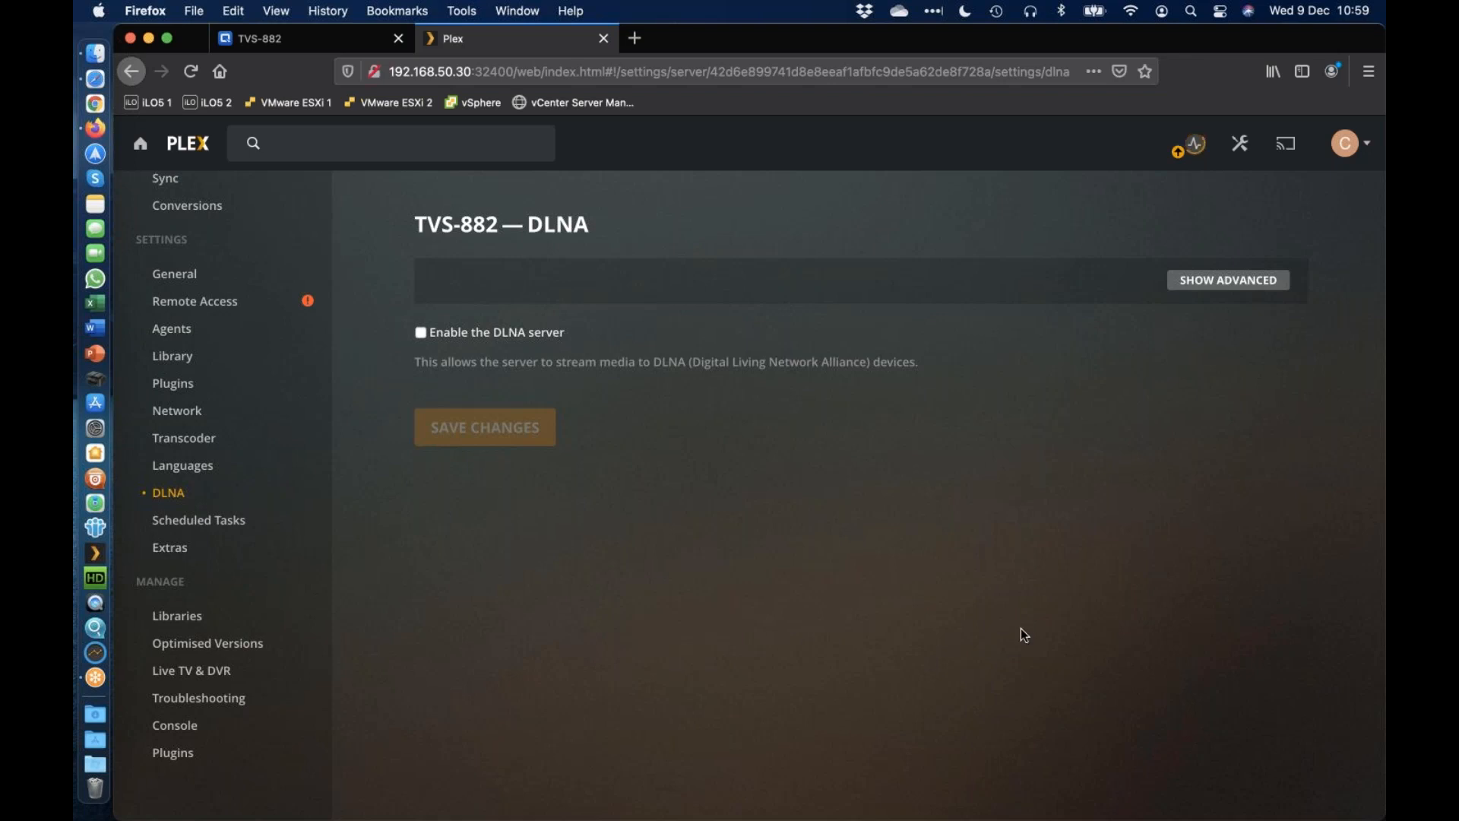
Review the Transcoder's simultaneous transcode limits and quality options, keeping Unlimited and Automatic
{"action": "left_click", "coordinate": [214, 448]}
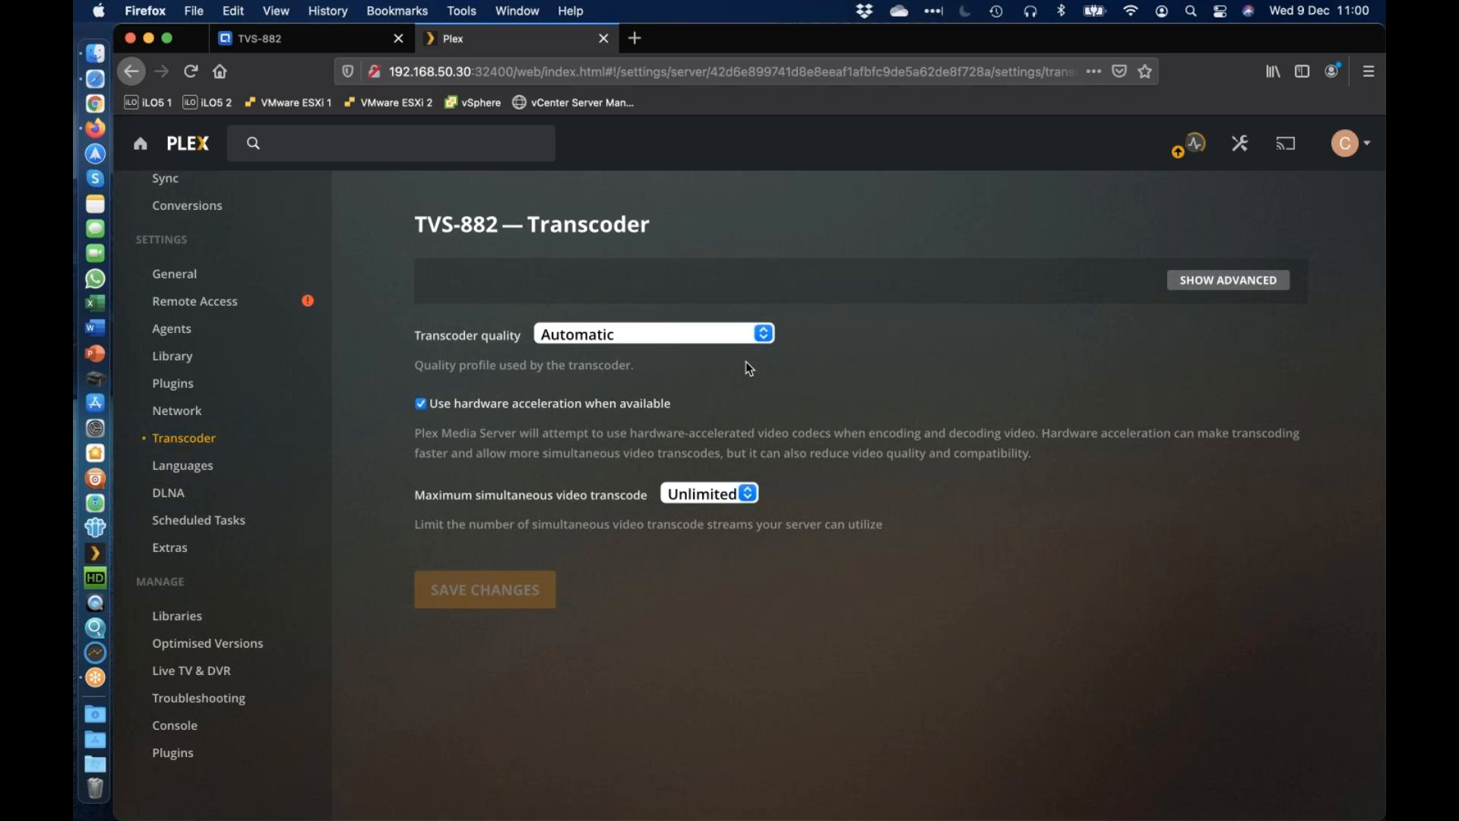
{"action": "left_click", "coordinate": [745, 495]}
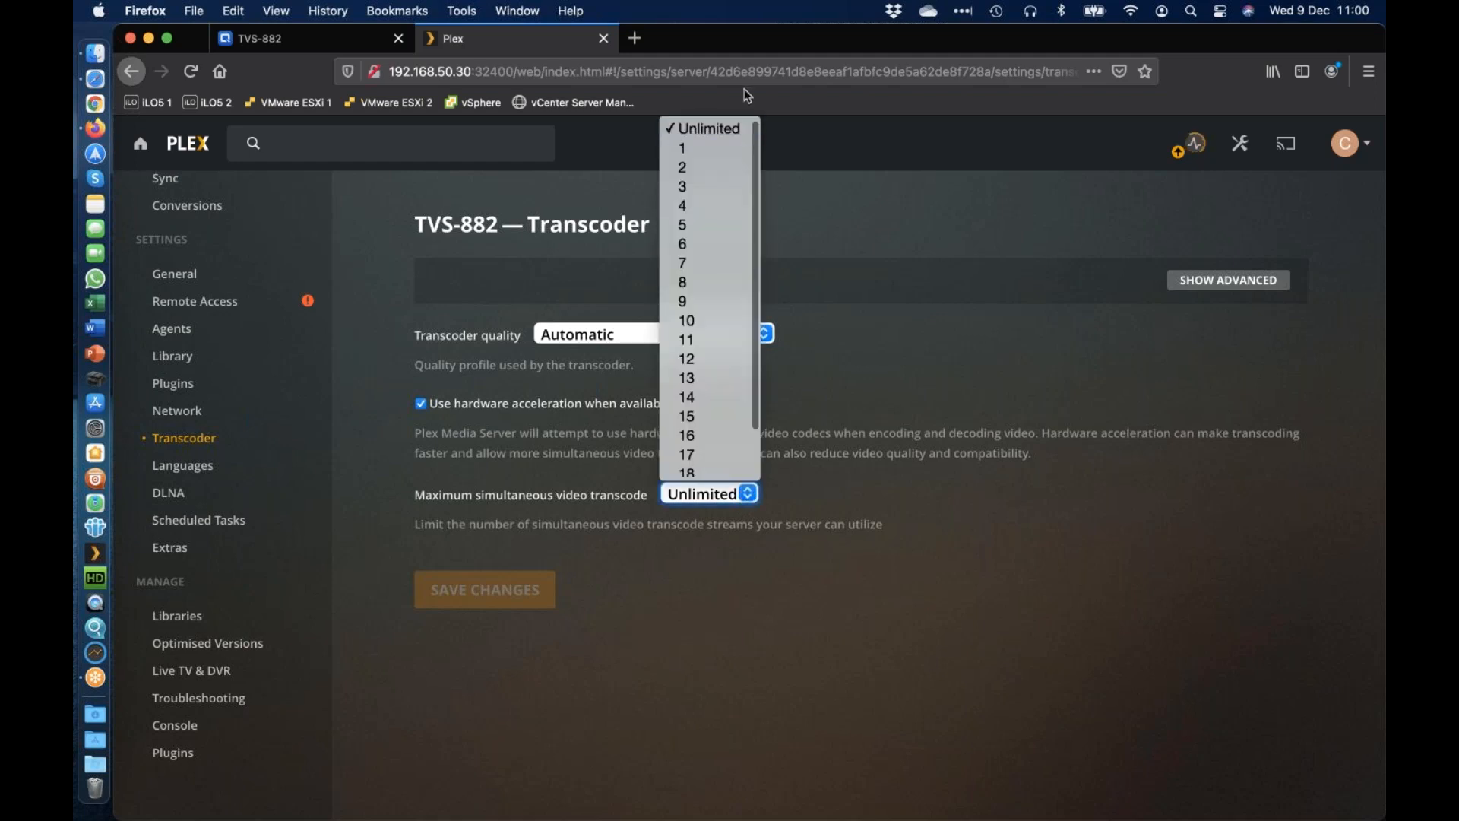
{"action": "left_click", "coordinate": [980, 431]}
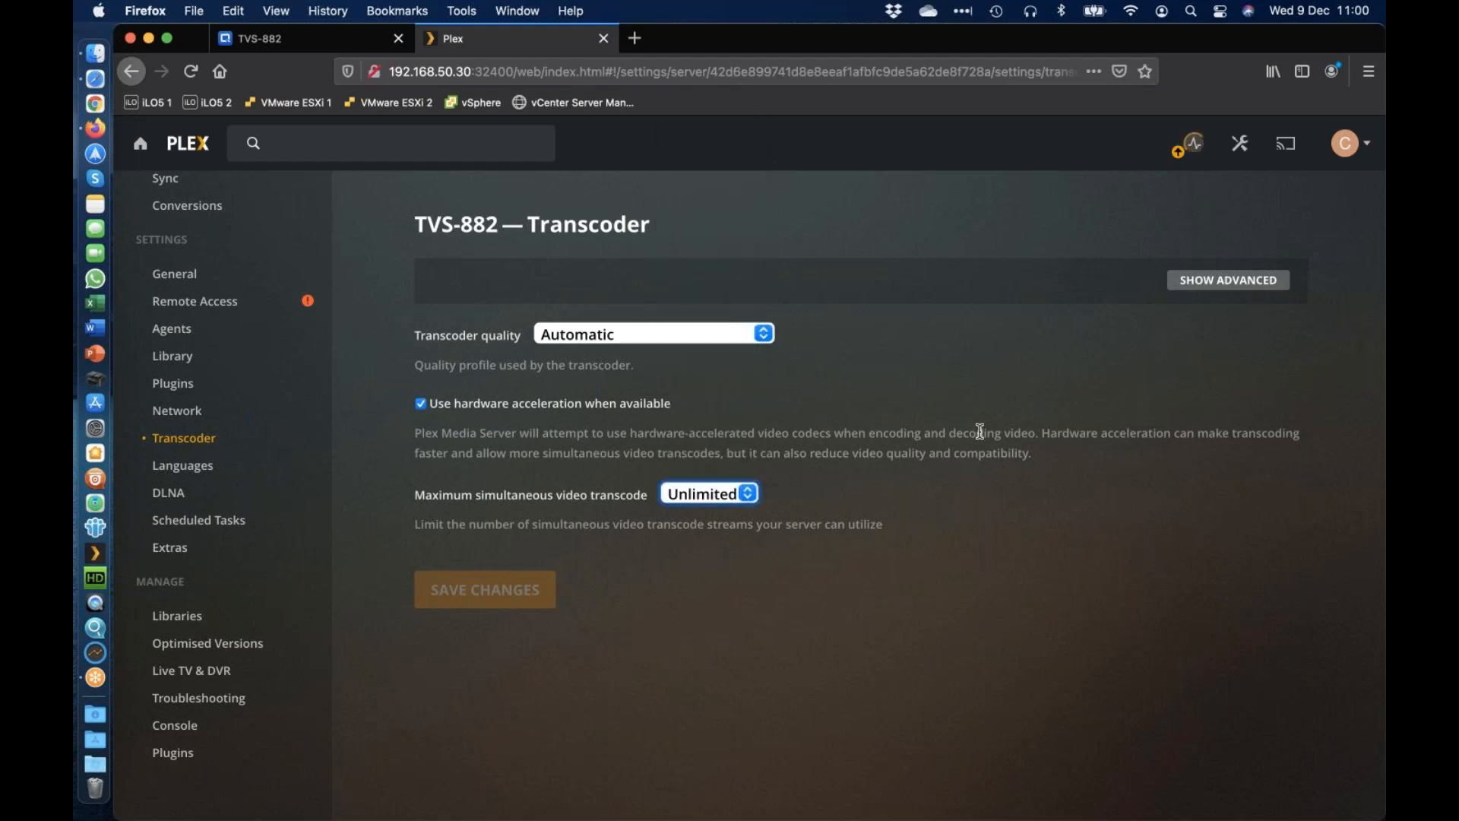
{"action": "left_click", "coordinate": [719, 336]}
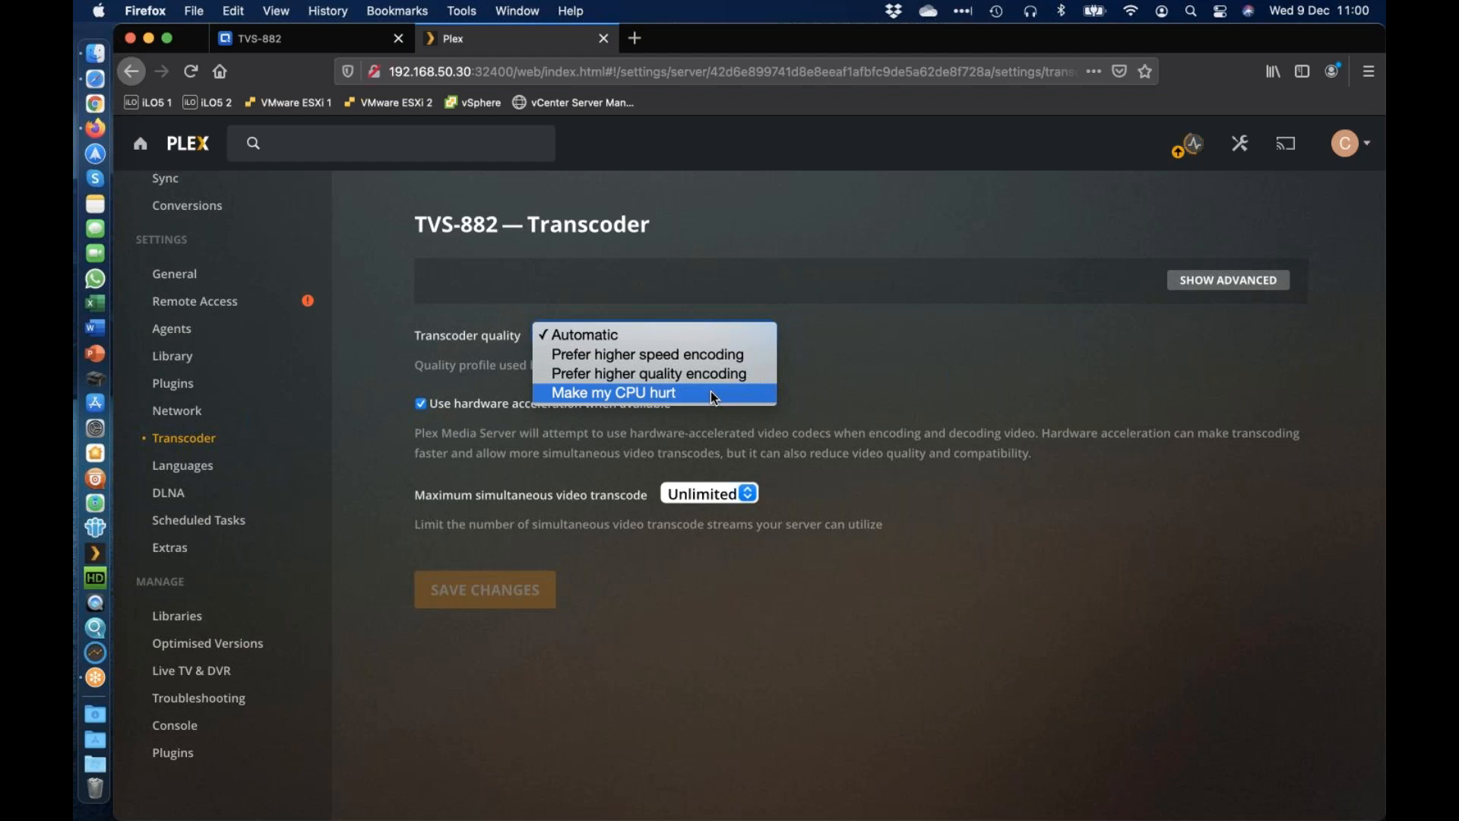
{"action": "left_click", "coordinate": [921, 355]}
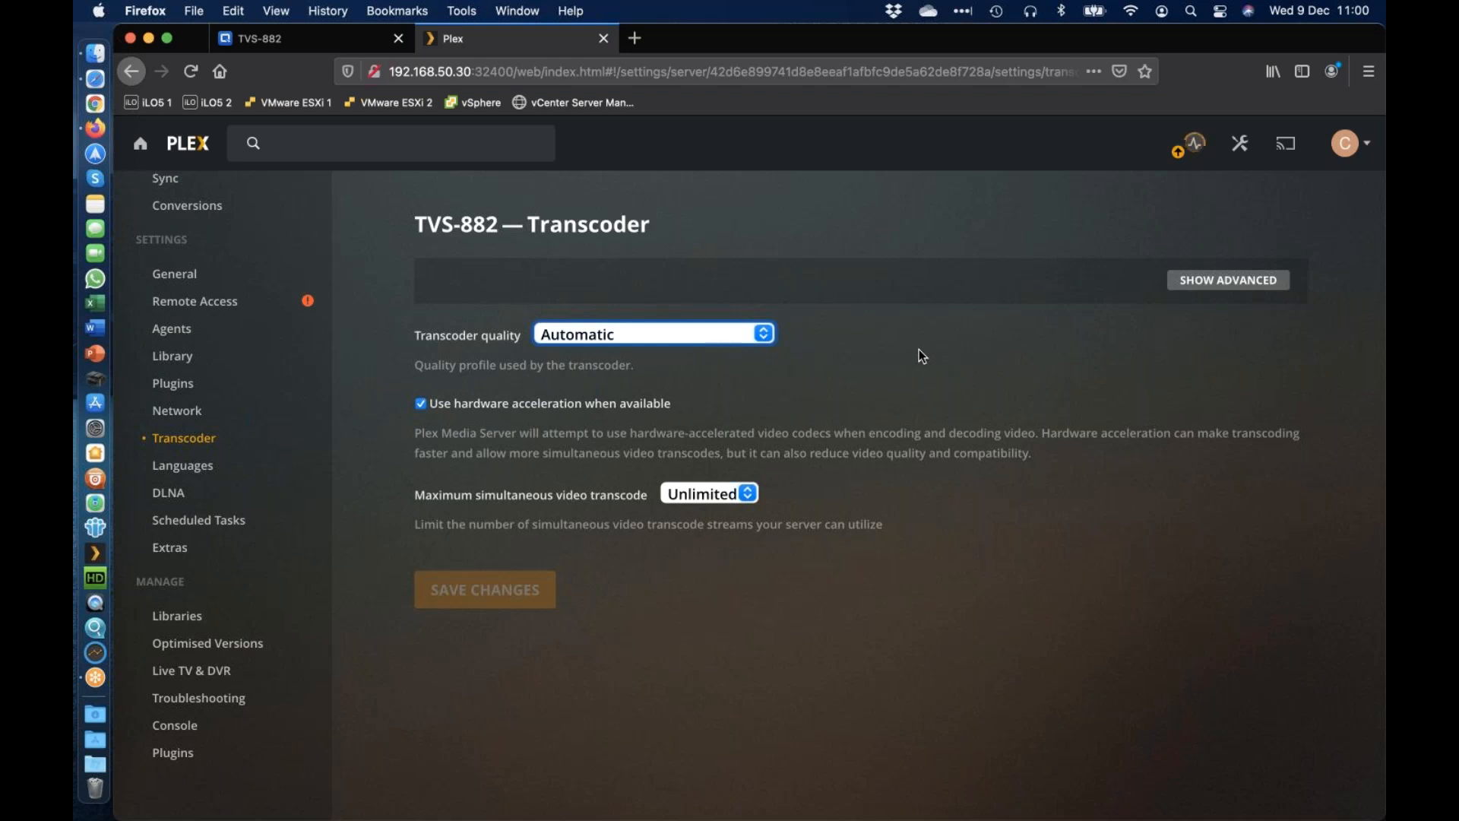
{"action": "left_click", "coordinate": [615, 335]}
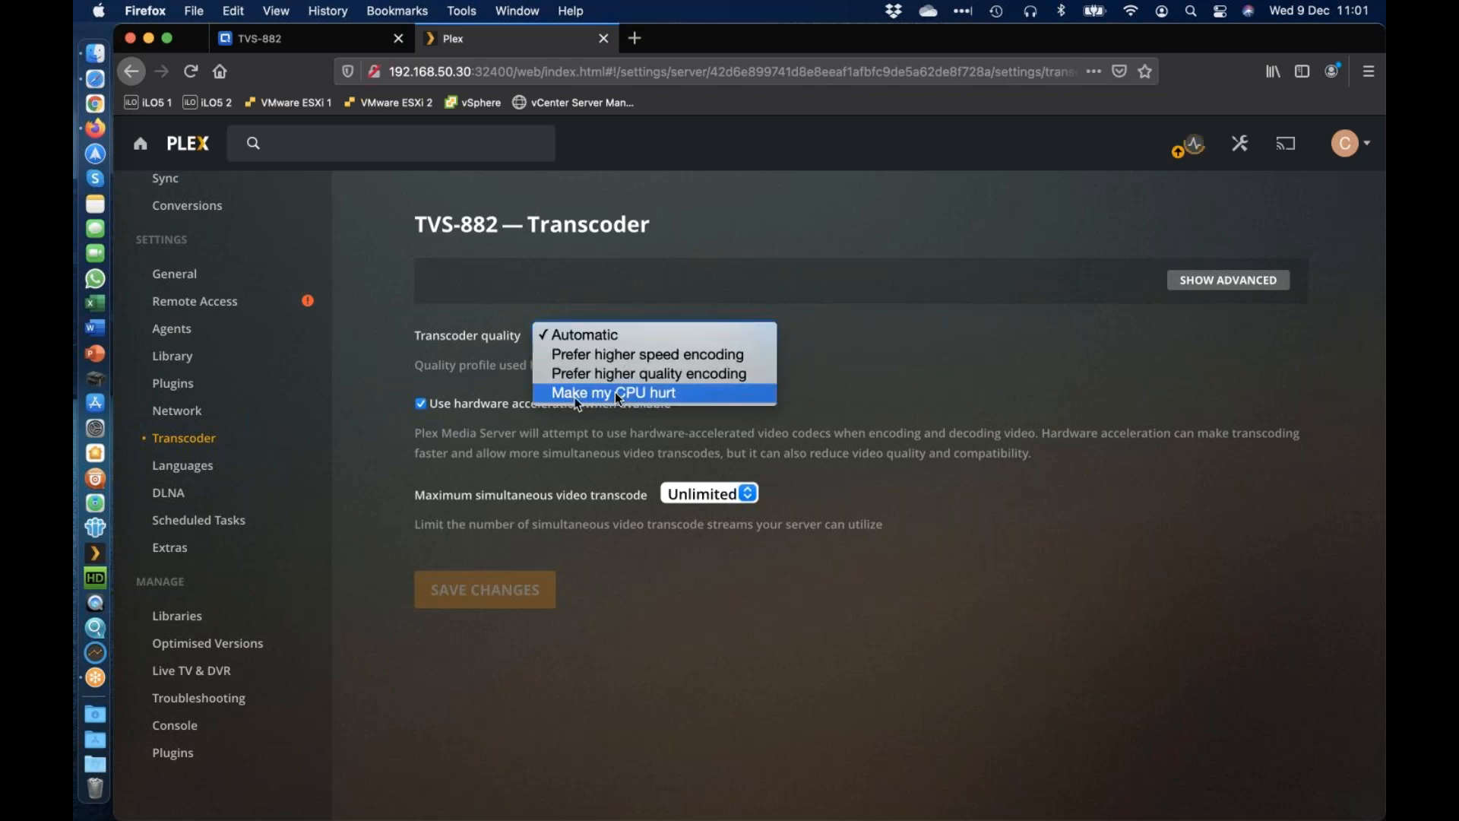
{"action": "left_click", "coordinate": [964, 361]}
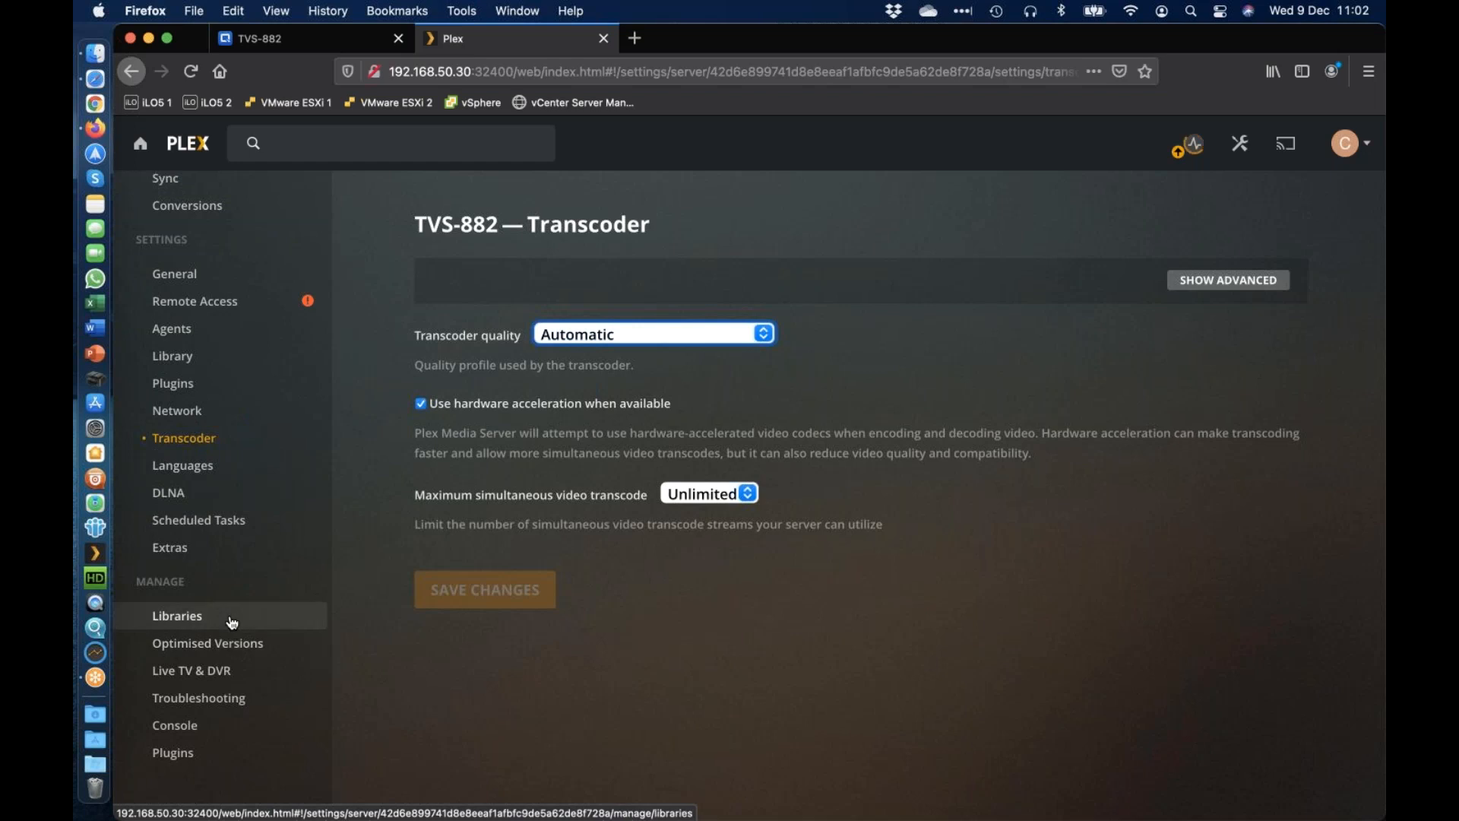
Start adding an Other videos library in the server's Libraries settings and browse the media folders under CACHEDEV1_DATA
{"action": "left_click", "coordinate": [232, 623]}
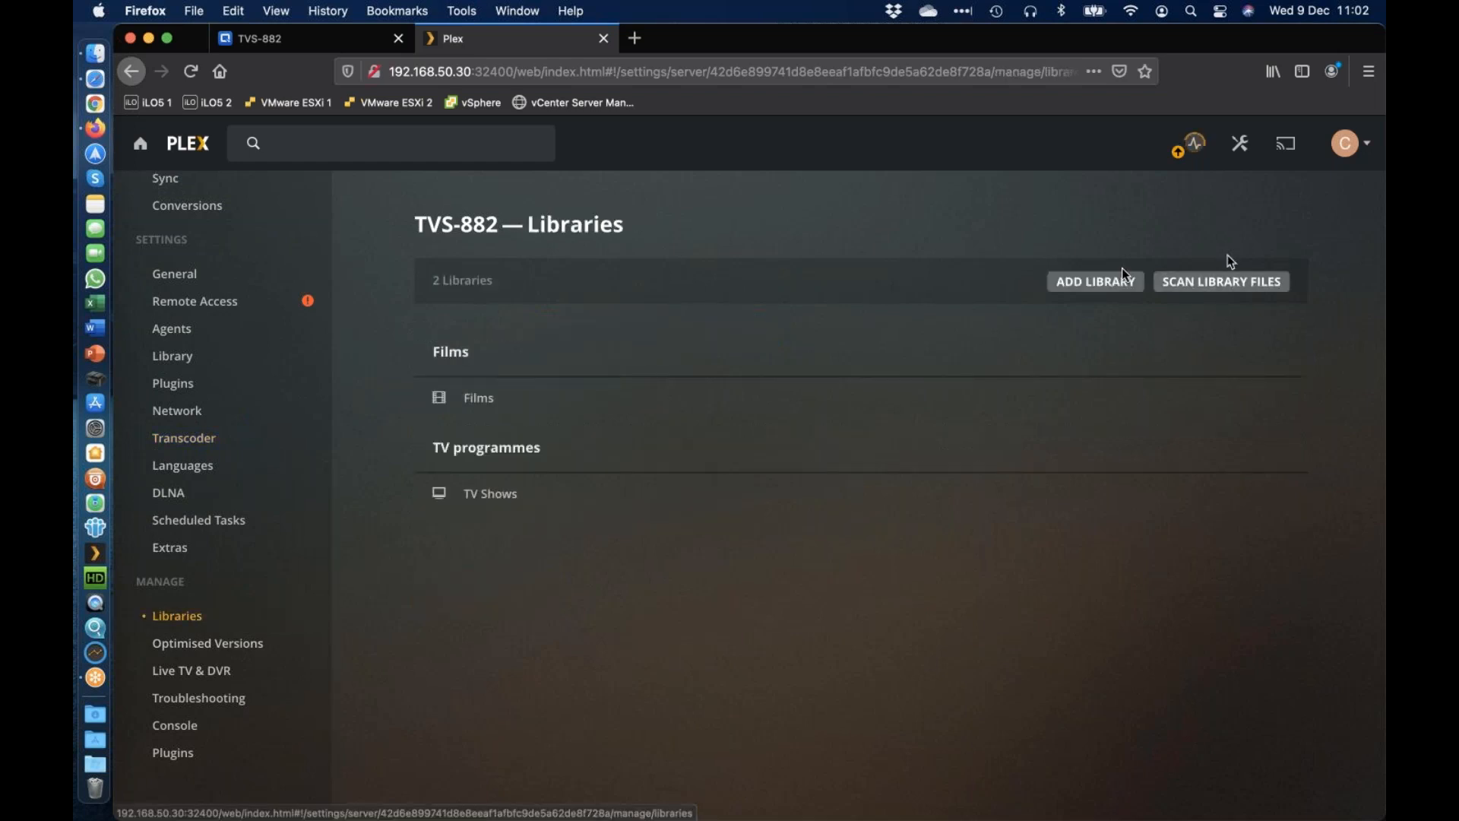
{"action": "left_click", "coordinate": [1112, 287]}
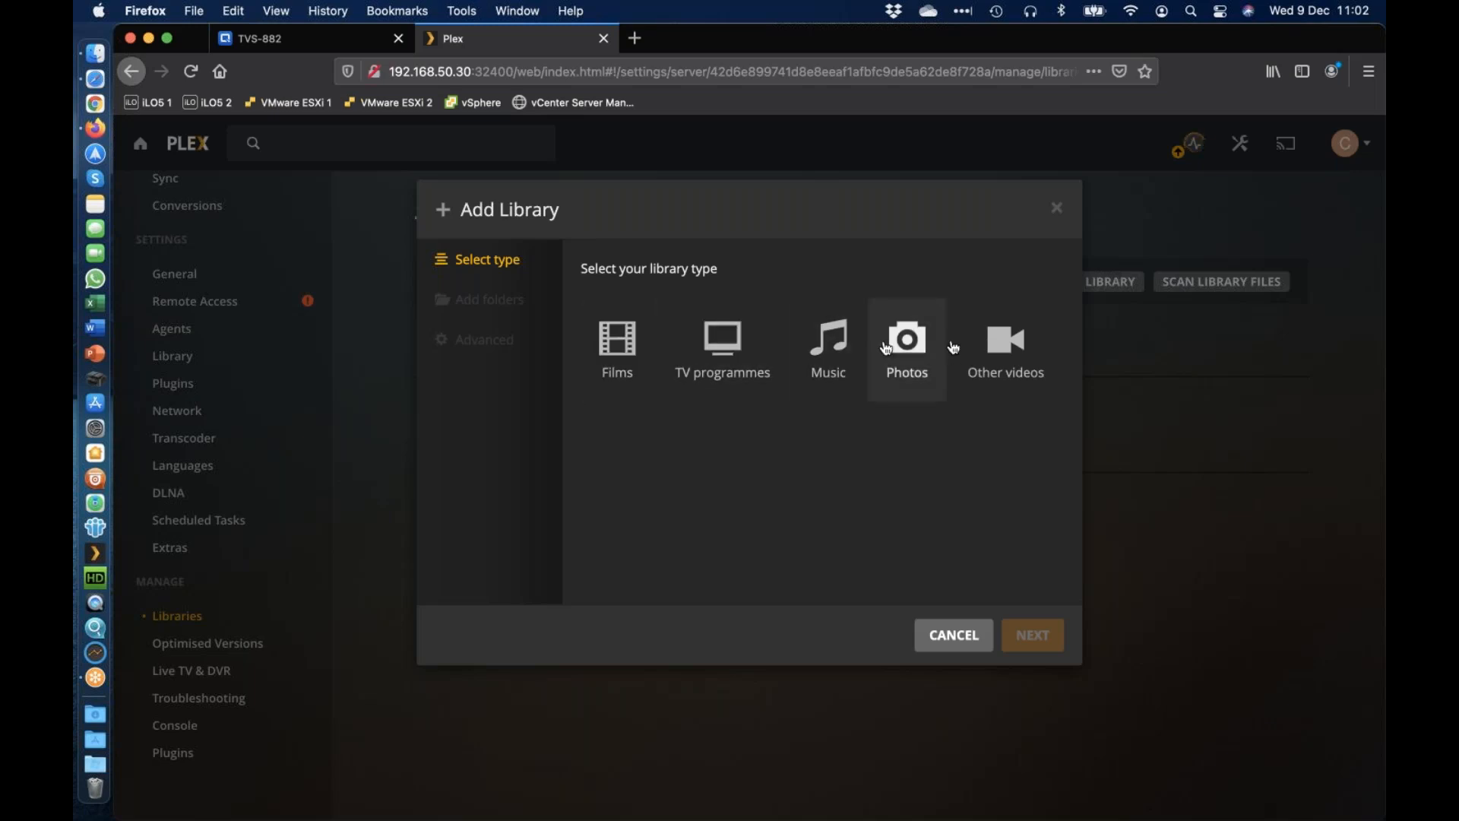
{"action": "left_click", "coordinate": [979, 346]}
{"action": "left_click", "coordinate": [478, 306]}
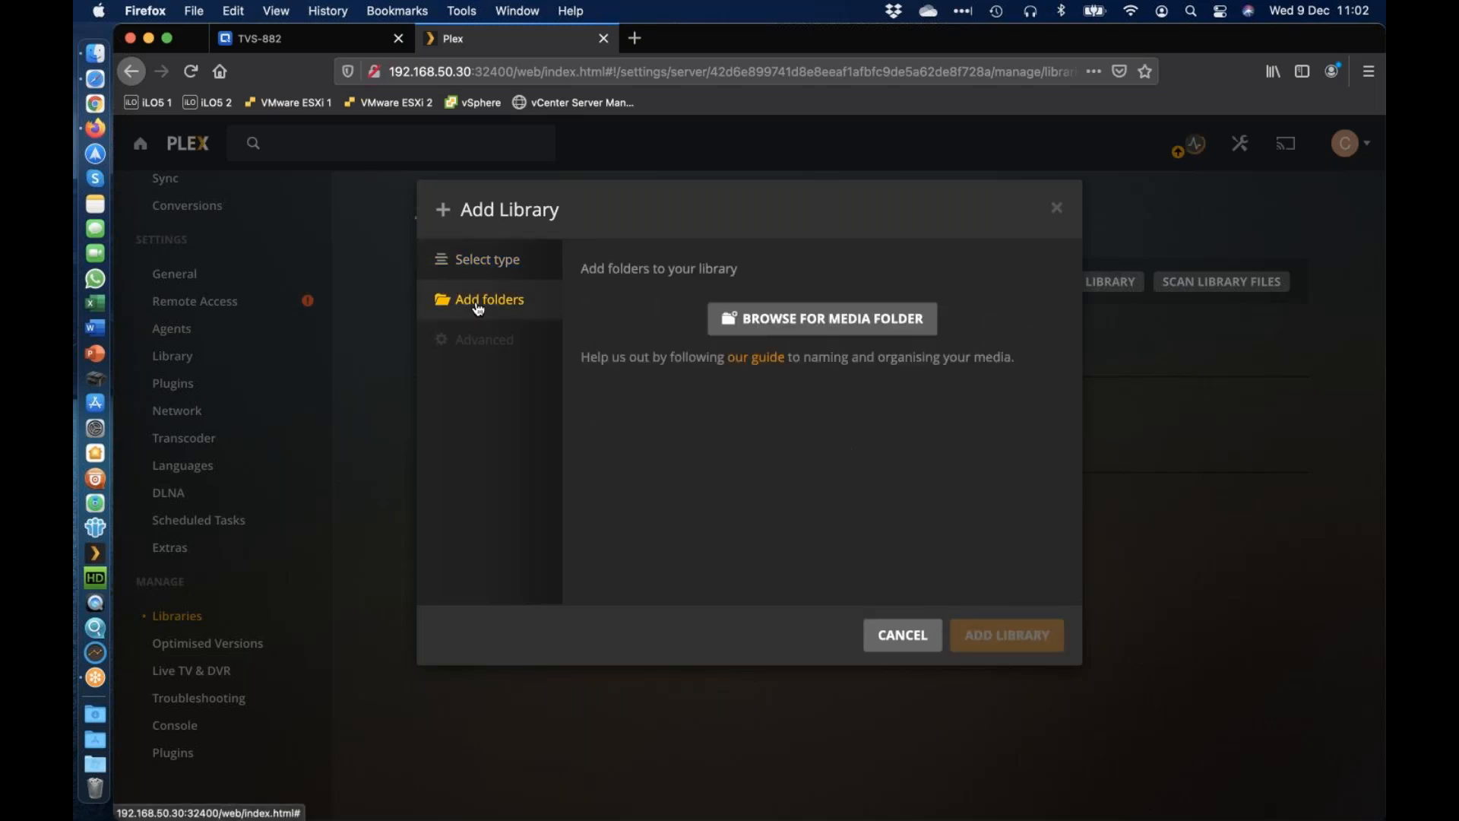
{"action": "left_click", "coordinate": [814, 319]}
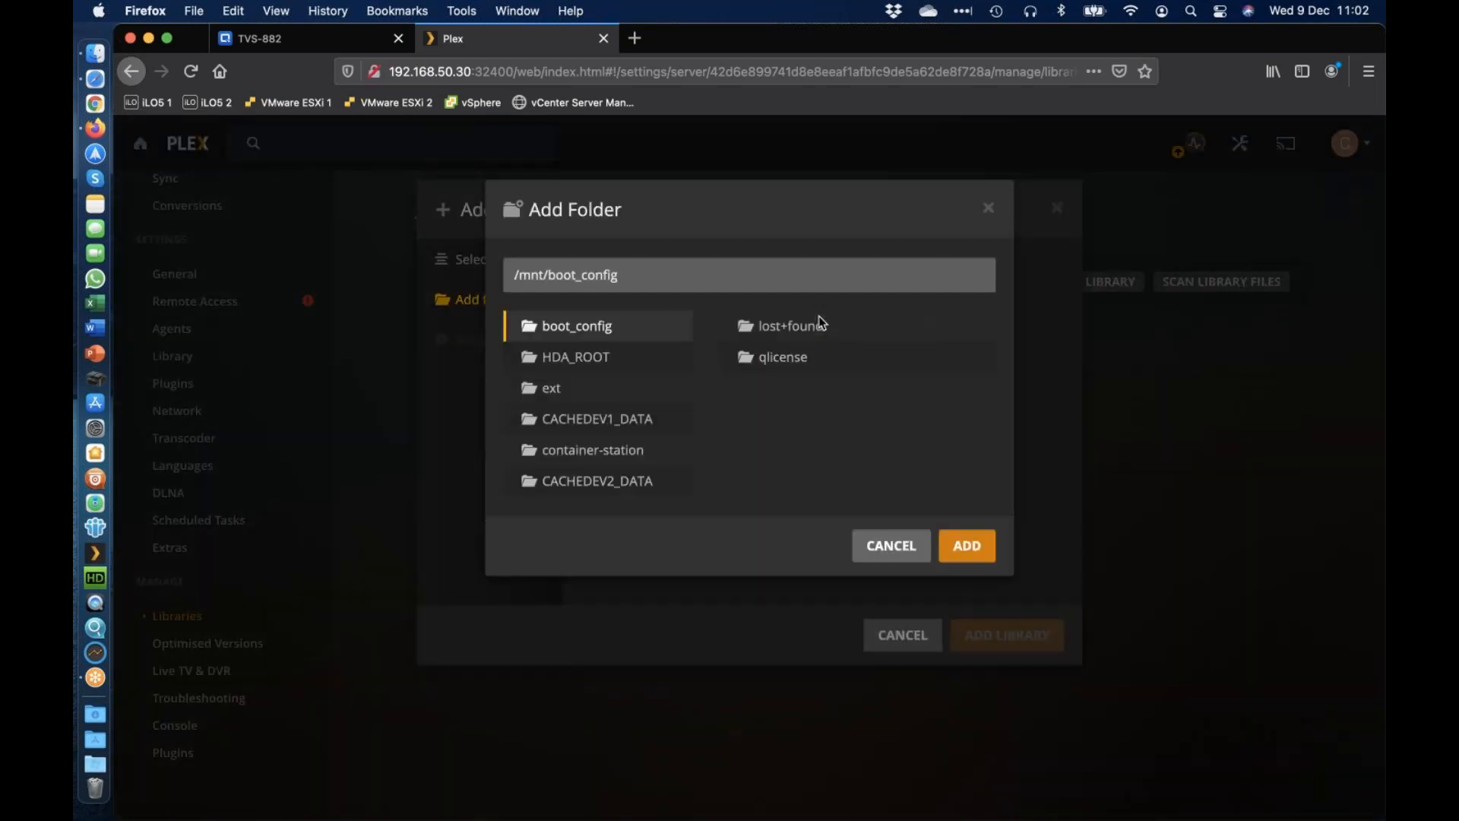
{"action": "left_click", "coordinate": [620, 430]}
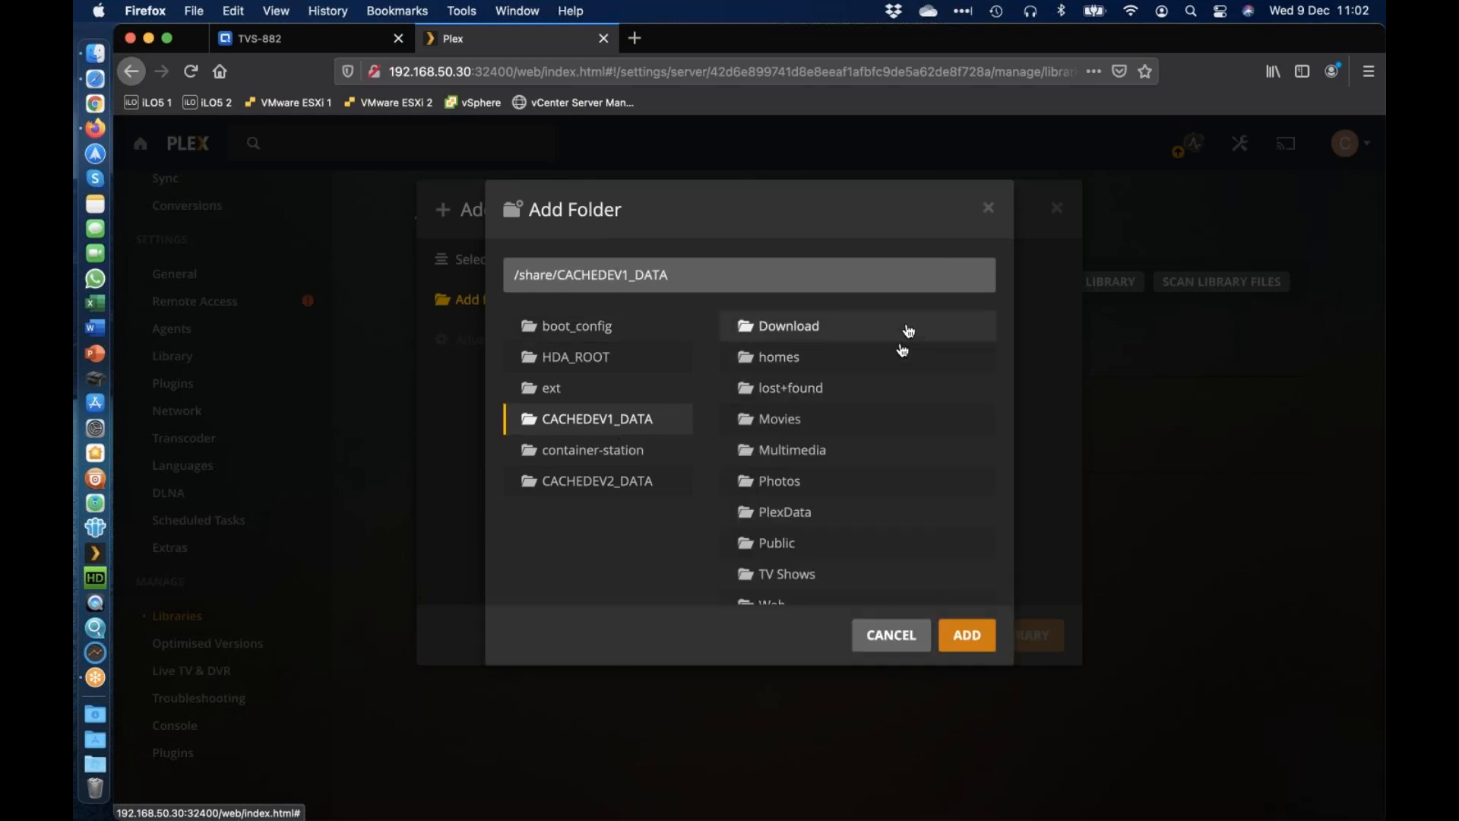
{"action": "scroll", "coordinate": [916, 351], "scroll_direction": "down", "scroll_amount": 2}
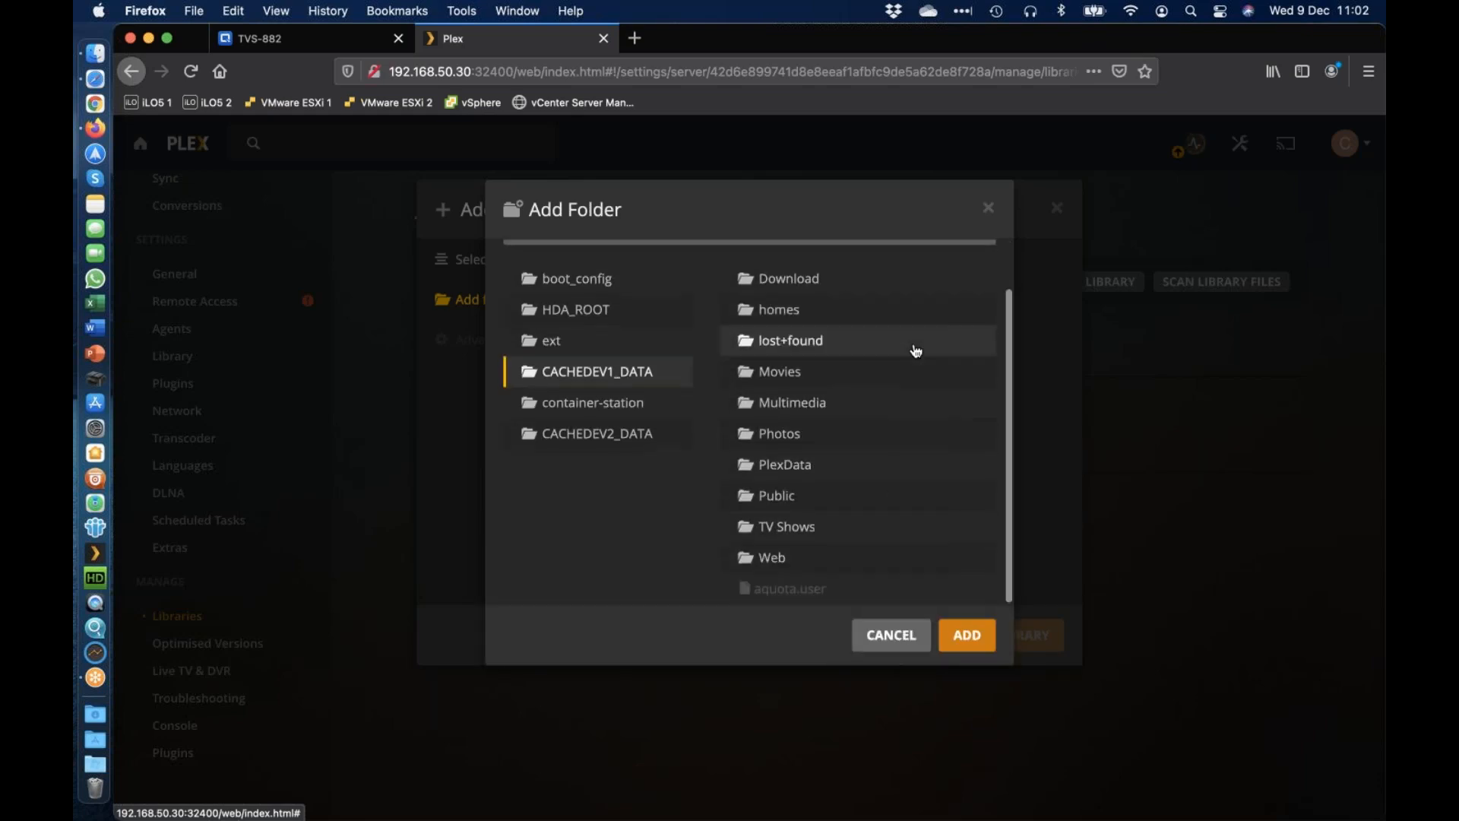
{"action": "scroll", "coordinate": [863, 555], "scroll_direction": "up", "scroll_amount": 2}
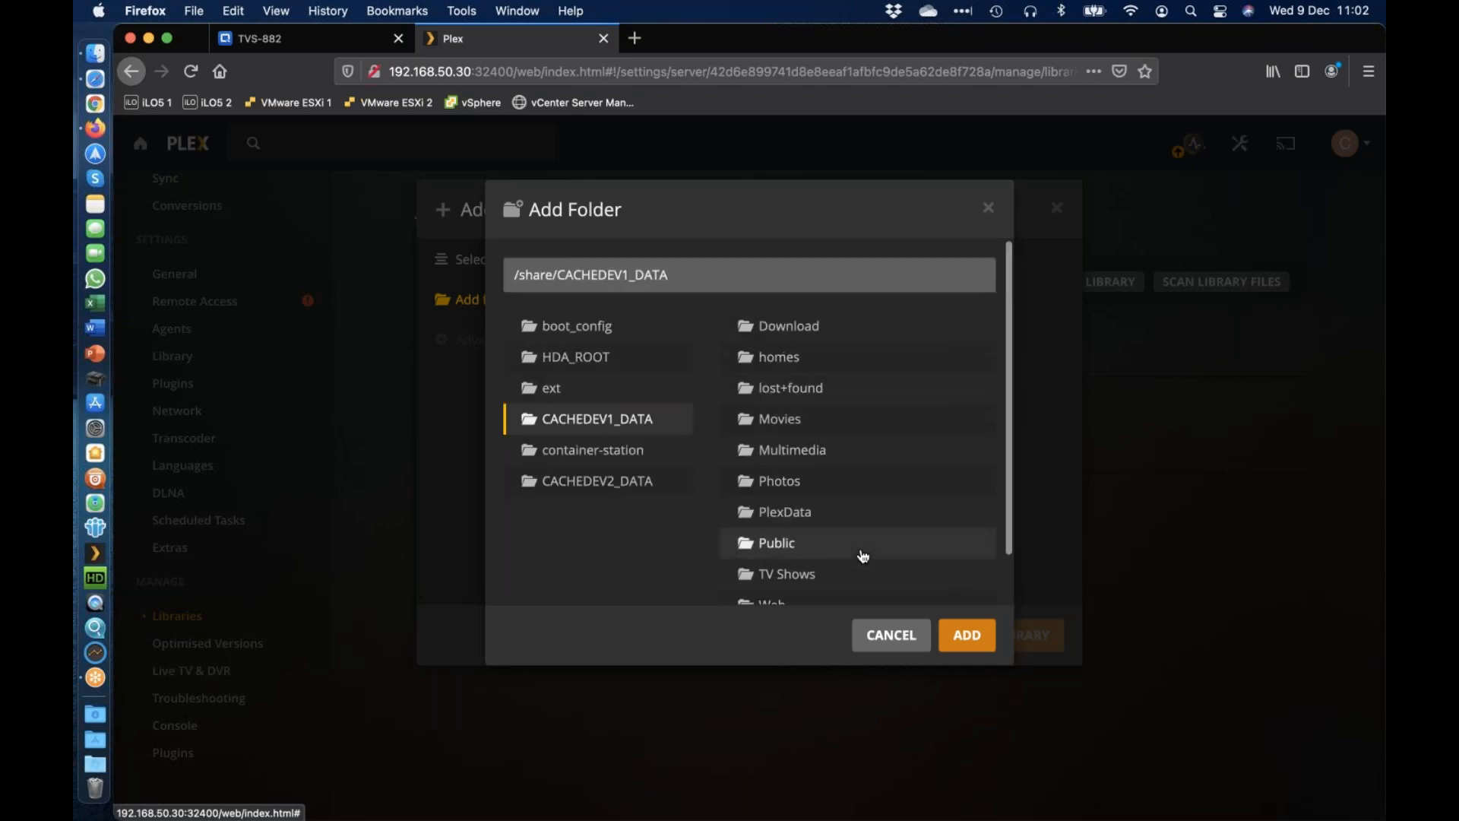
Compare the folders with the DataVol1 shared folders in the NAS's File Station, and cancel adding the library in Plex
{"action": "left_click", "coordinate": [281, 40]}
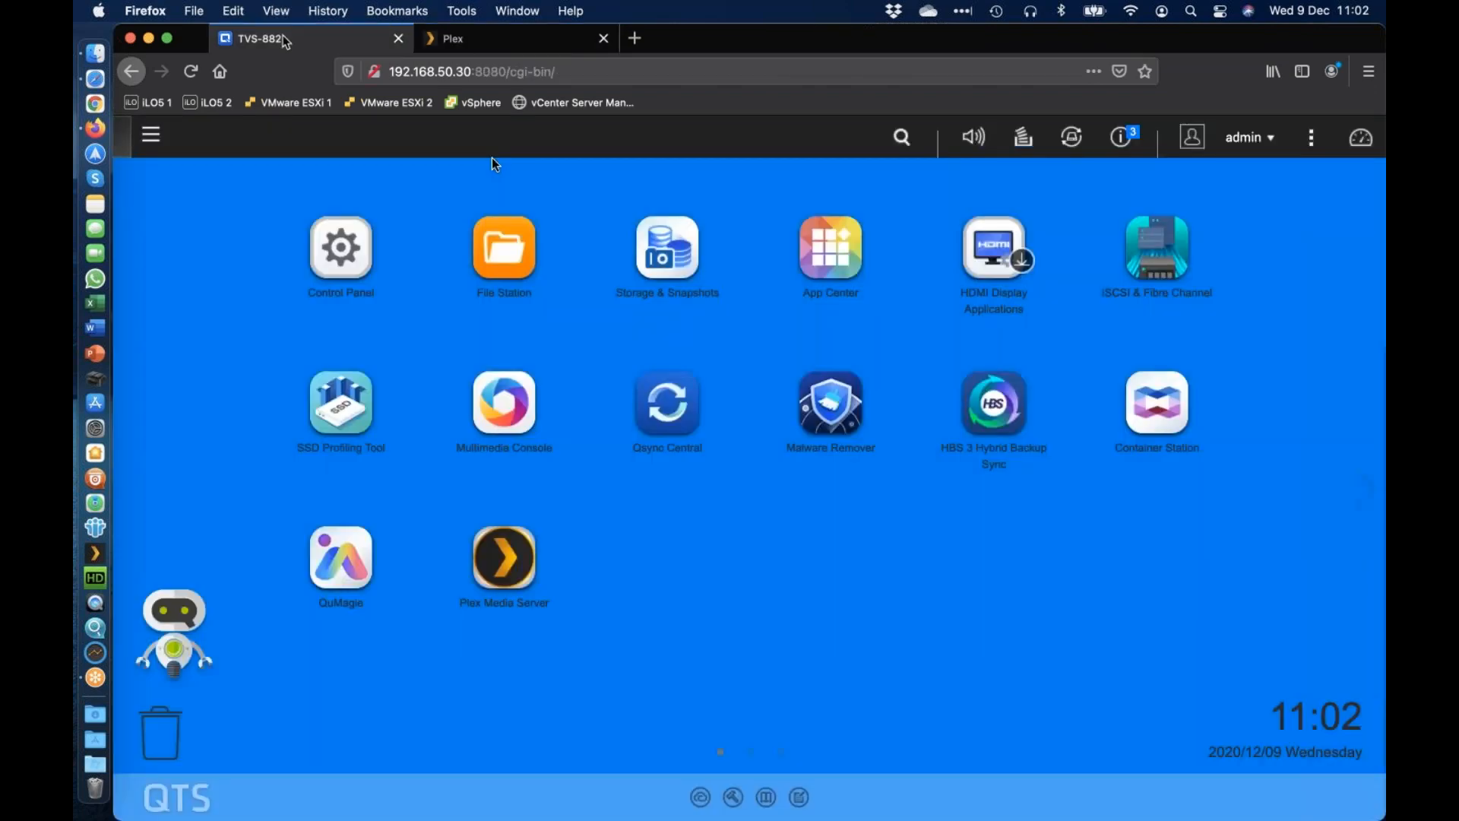
{"action": "left_click", "coordinate": [504, 247]}
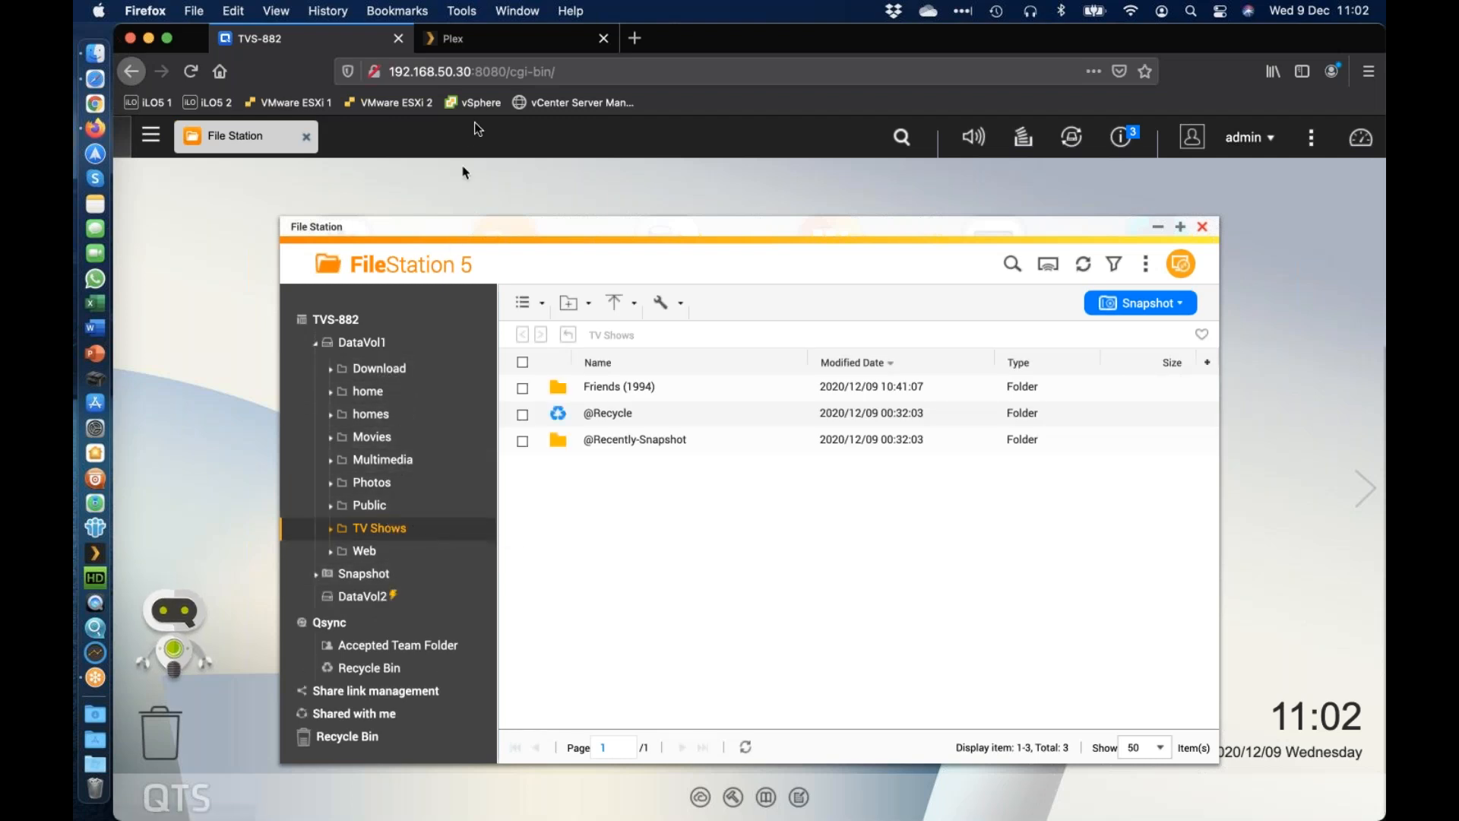
{"action": "left_click", "coordinate": [509, 39]}
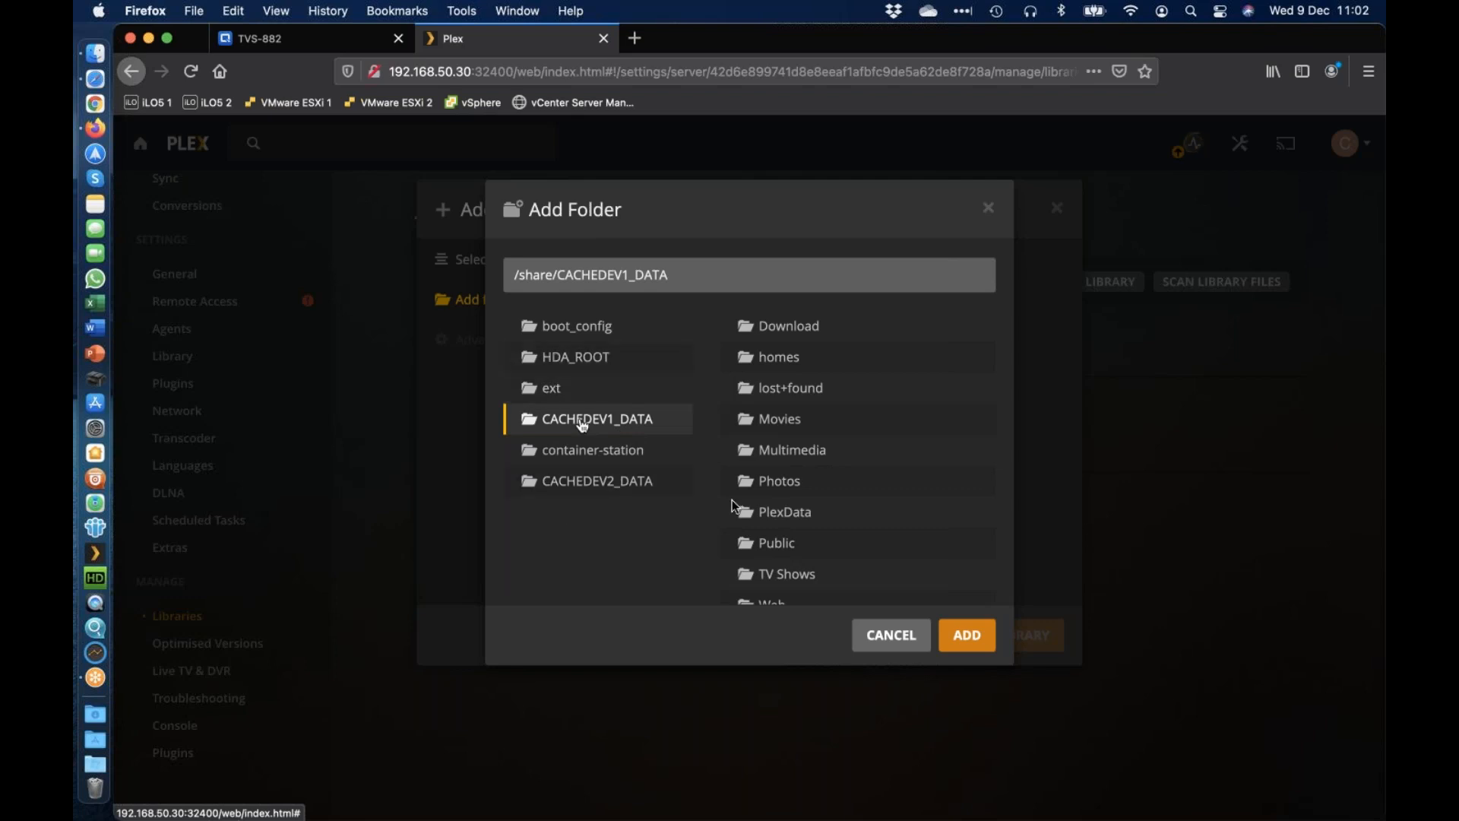
{"action": "left_click", "coordinate": [887, 642]}
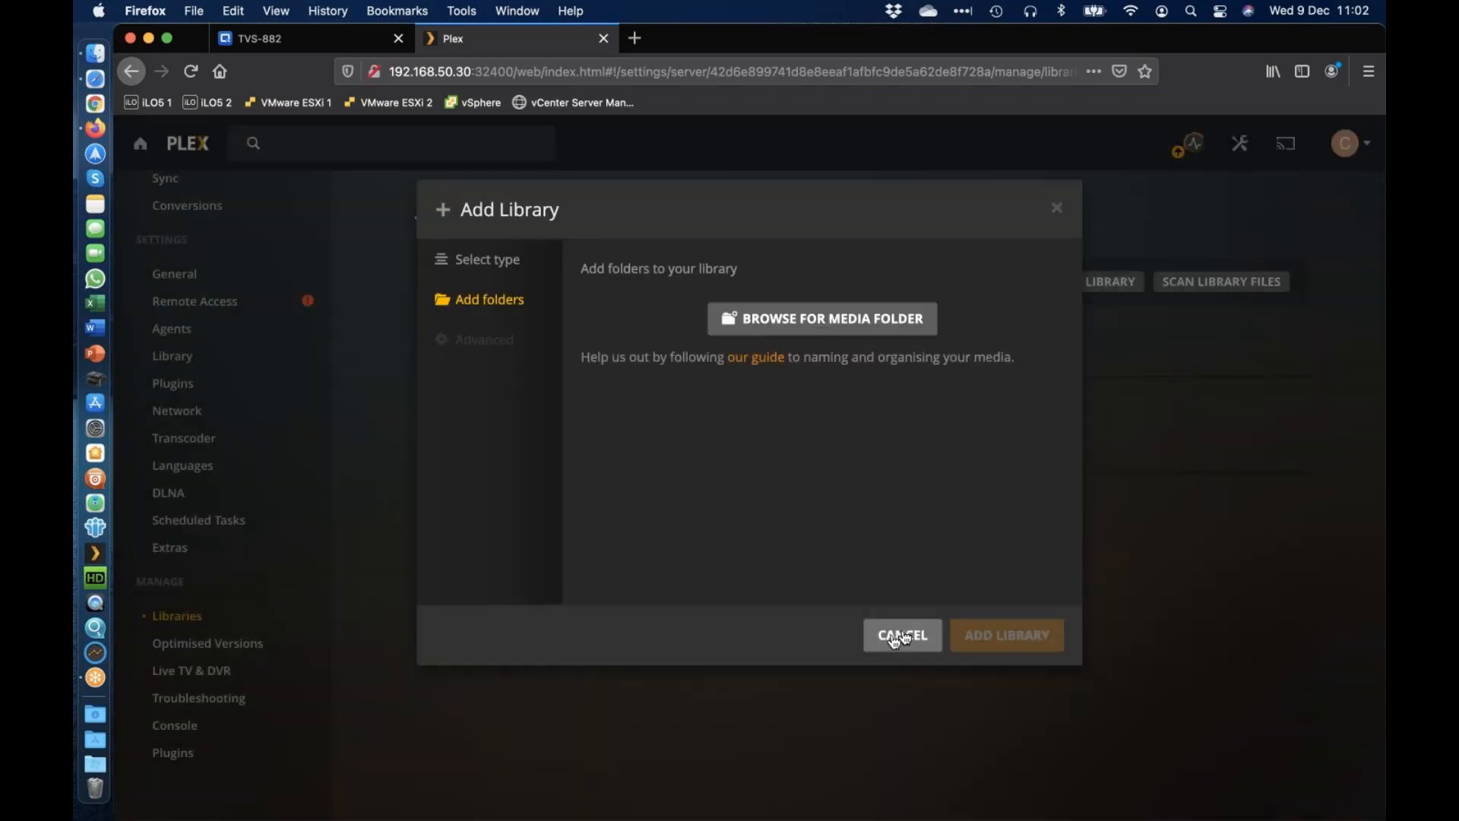
{"action": "left_click", "coordinate": [901, 639]}
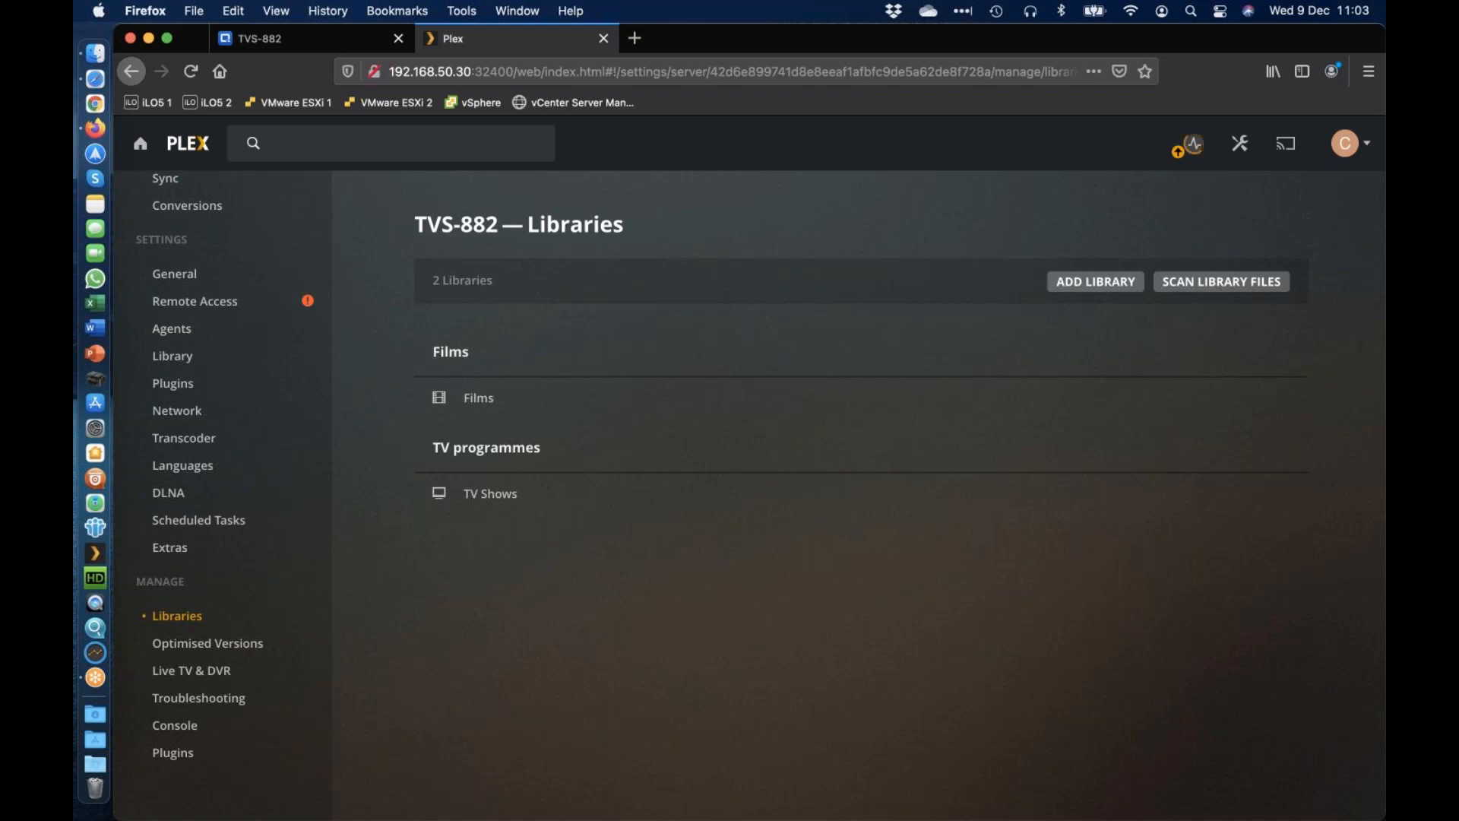
Search the web for tvs-ec1080+ in a new browser tab and open QNAP's product page for that model
{"action": "left_click", "coordinate": [635, 39]}
{"action": "type", "text": "tv"}
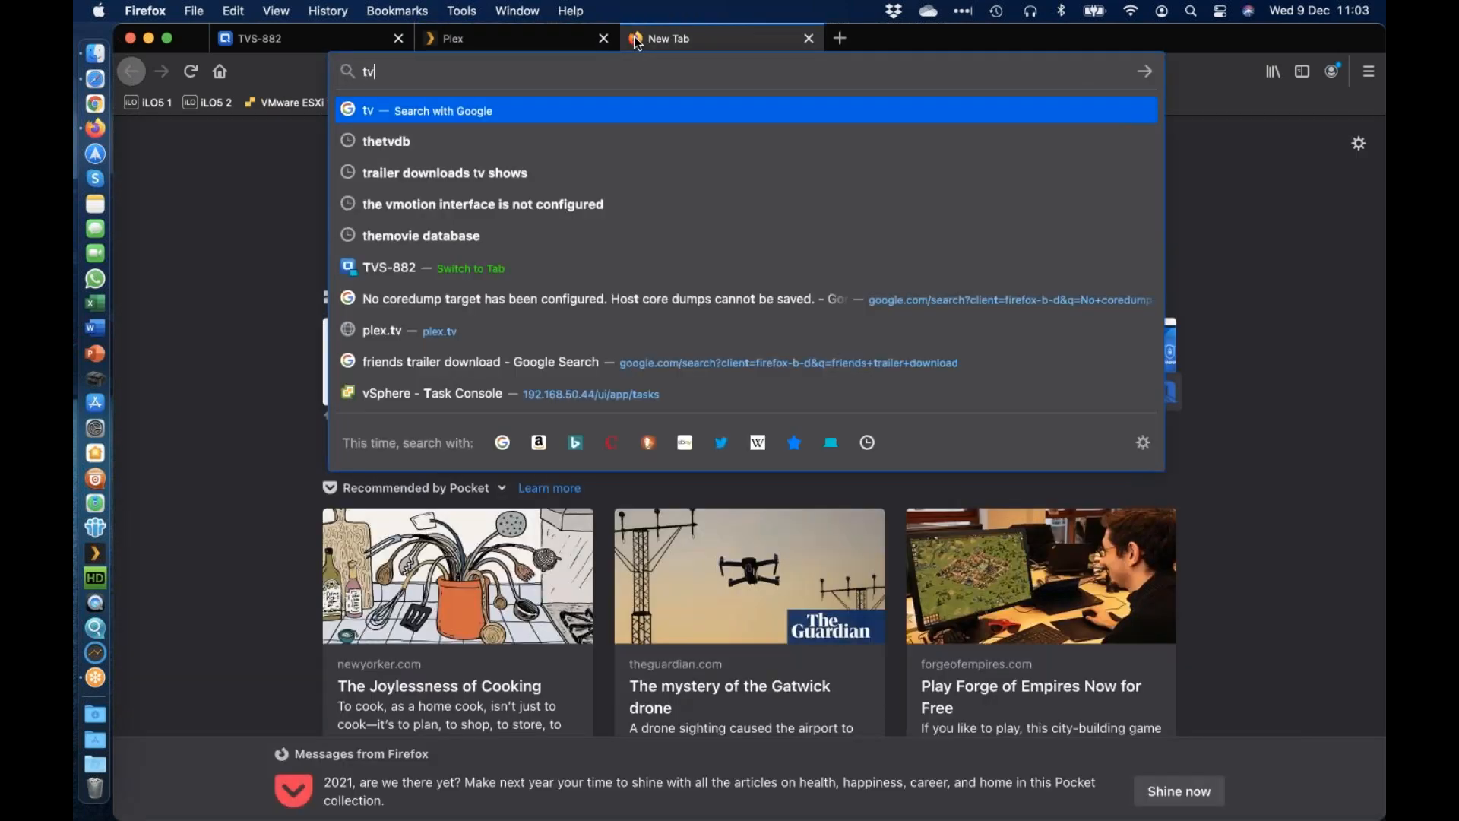
{"action": "type", "text": "s-ec10"}
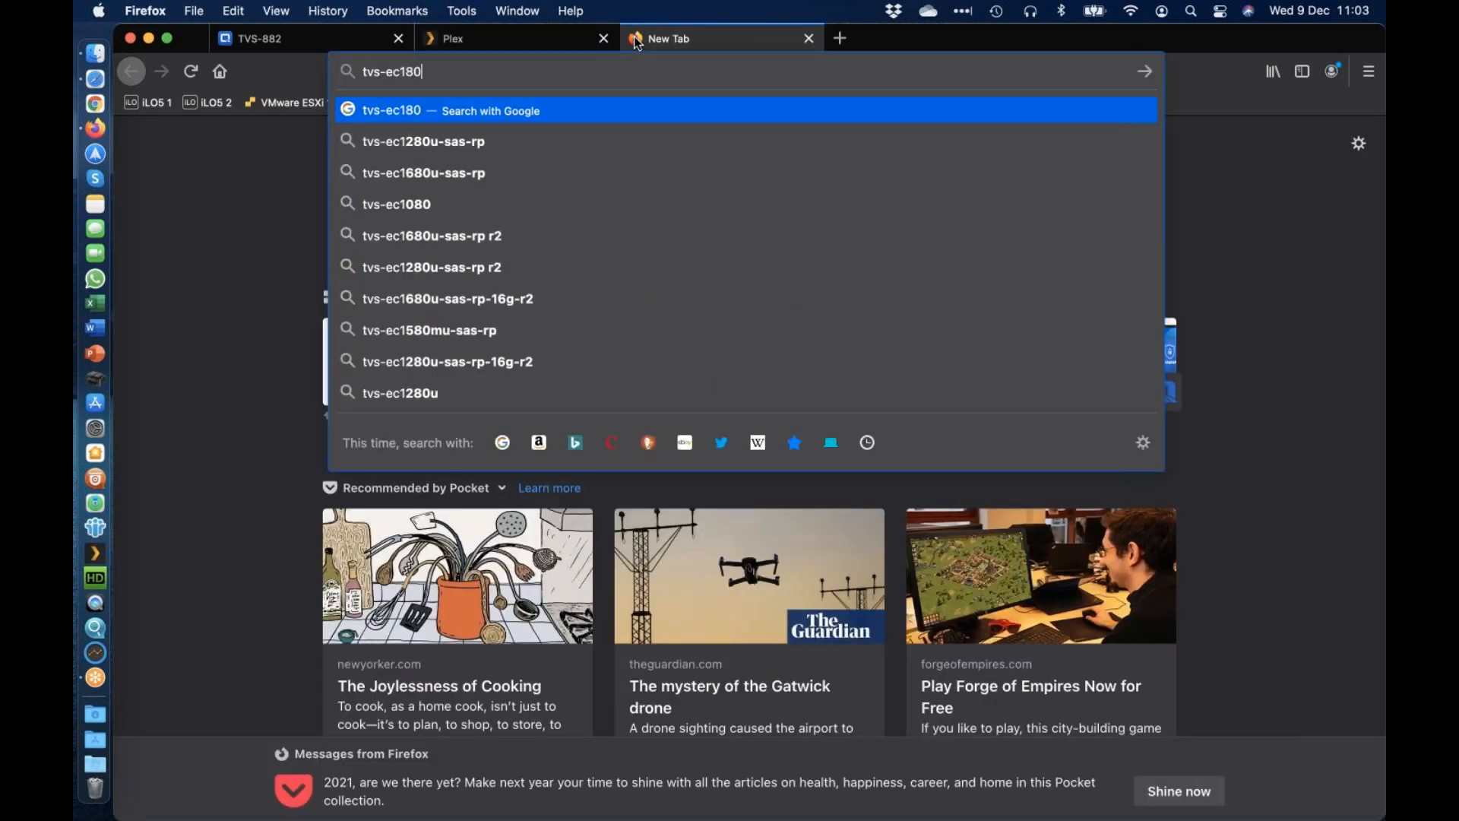
{"action": "type", "text": "80+"}
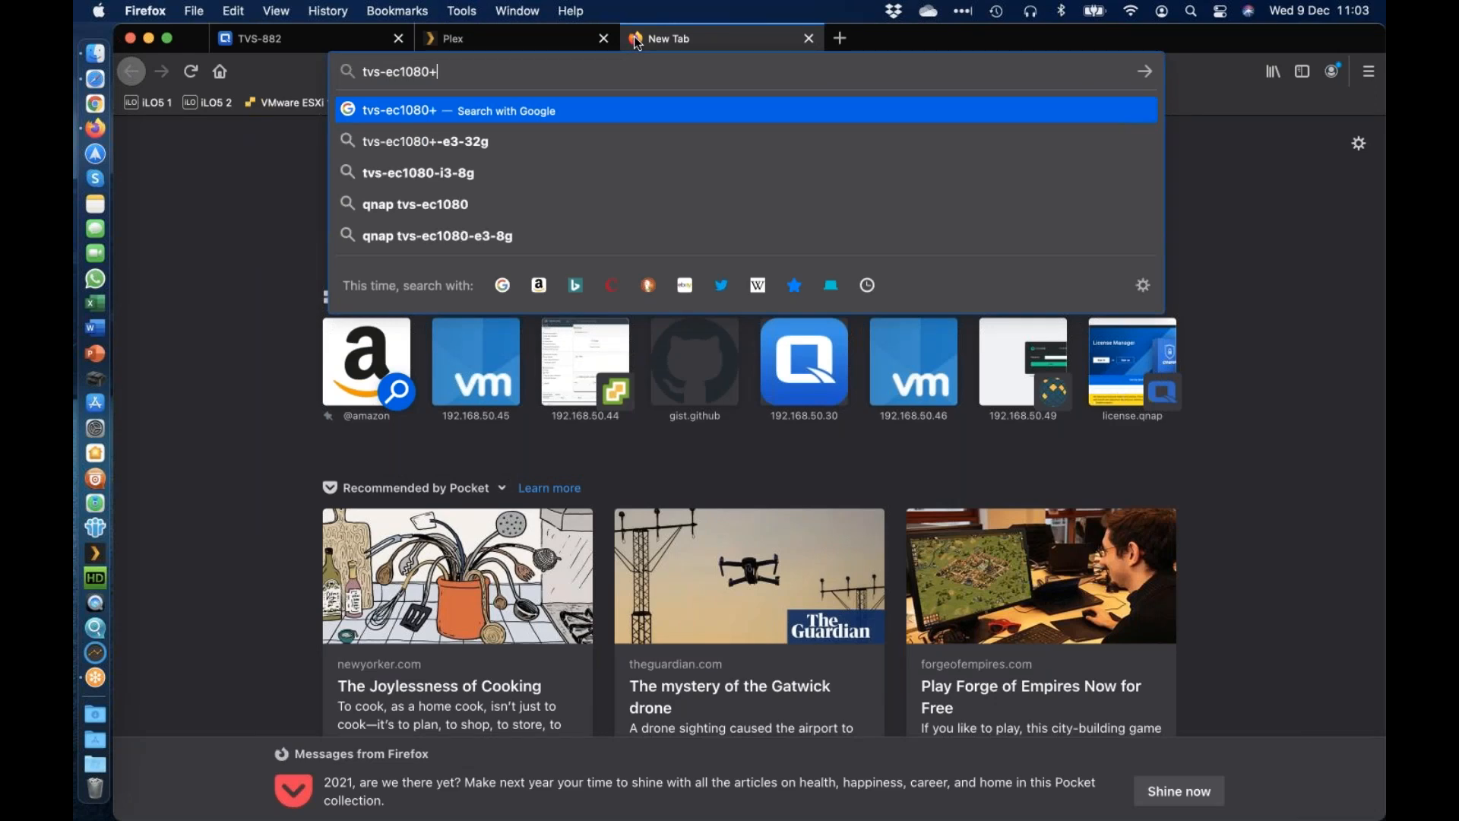
{"action": "key", "text": "Return"}
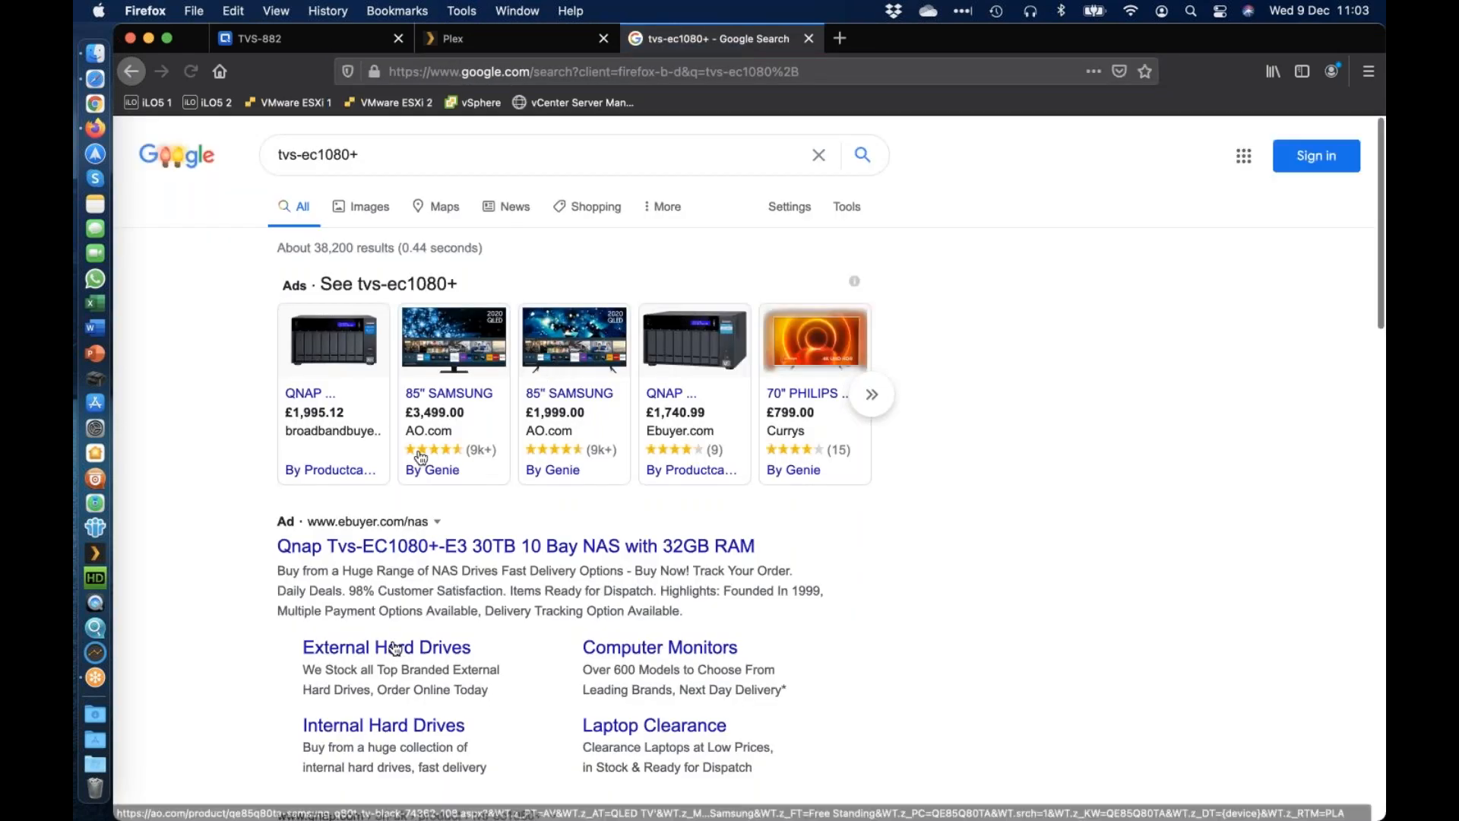
{"action": "scroll", "coordinate": [408, 574], "scroll_direction": "down", "scroll_amount": 5}
{"action": "left_click", "coordinate": [408, 573]}
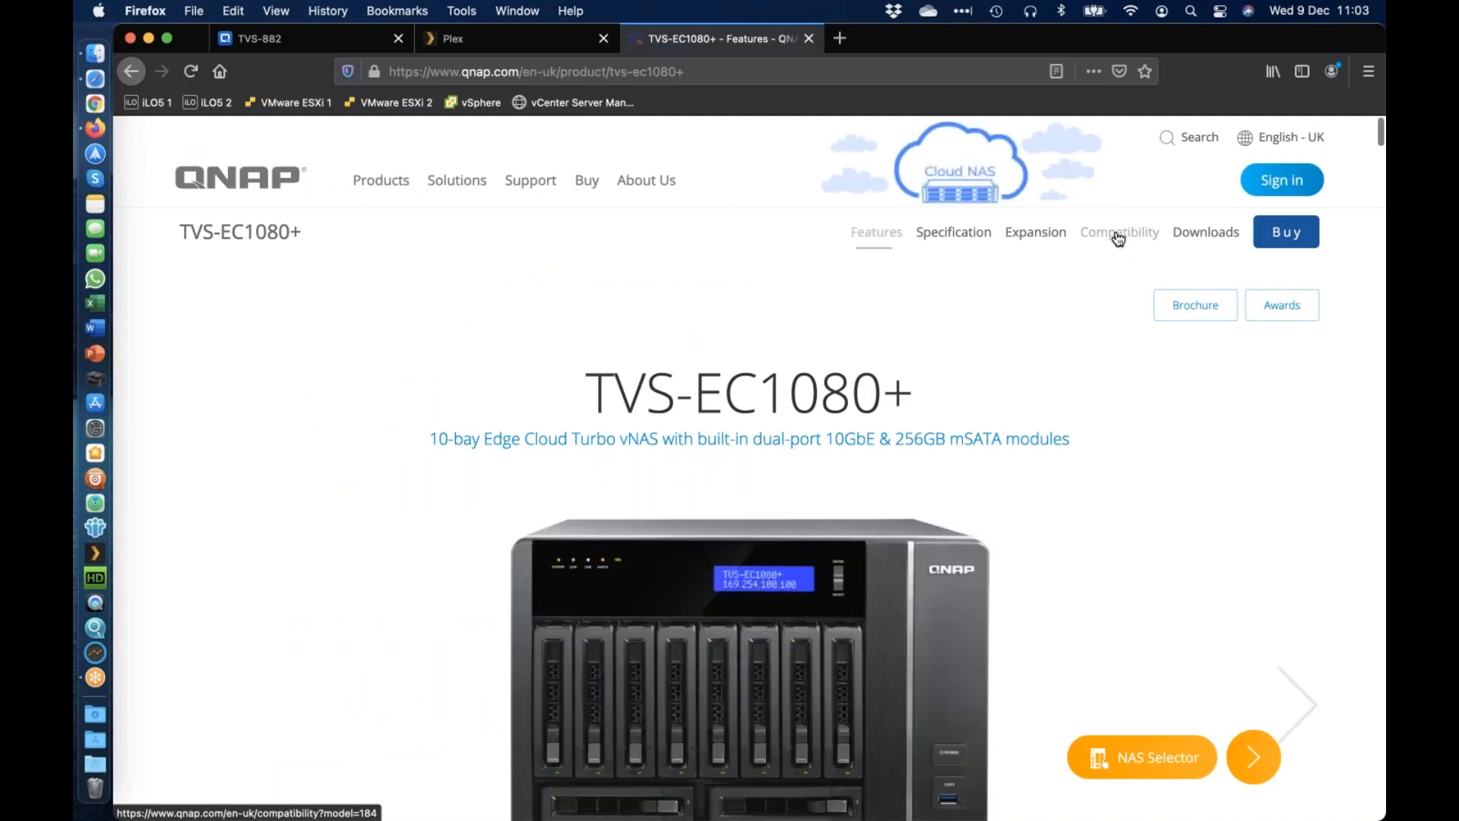
Open the TVS-EC1080+ compatibility list and review the device categories, keeping HDD or SSD selected
{"action": "left_click", "coordinate": [1118, 238]}
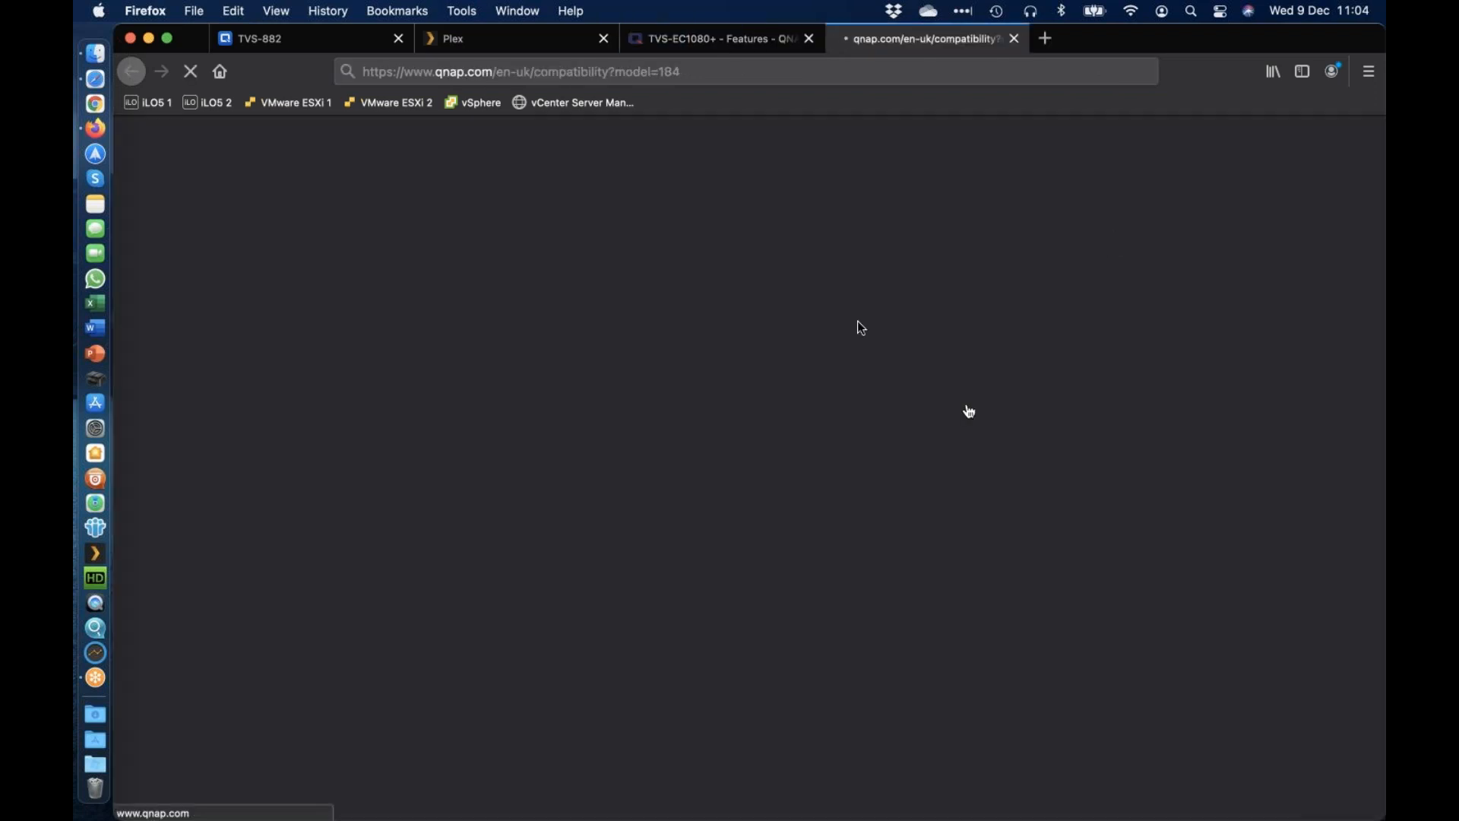
{"action": "scroll", "coordinate": [635, 445], "scroll_direction": "down", "scroll_amount": 4}
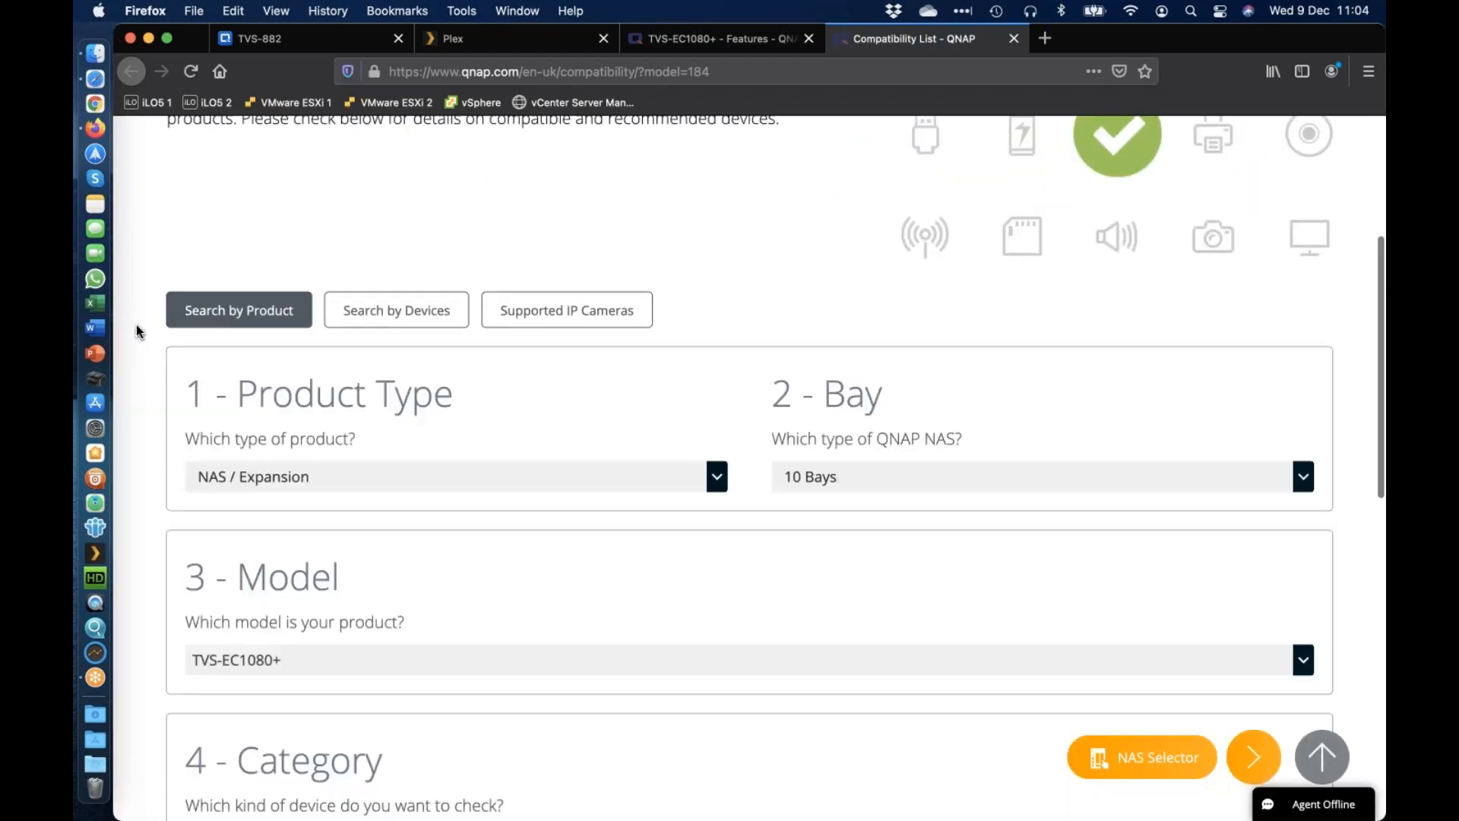
{"action": "scroll", "coordinate": [138, 332], "scroll_direction": "down", "scroll_amount": 3}
{"action": "scroll", "coordinate": [139, 332], "scroll_direction": "down", "scroll_amount": 3}
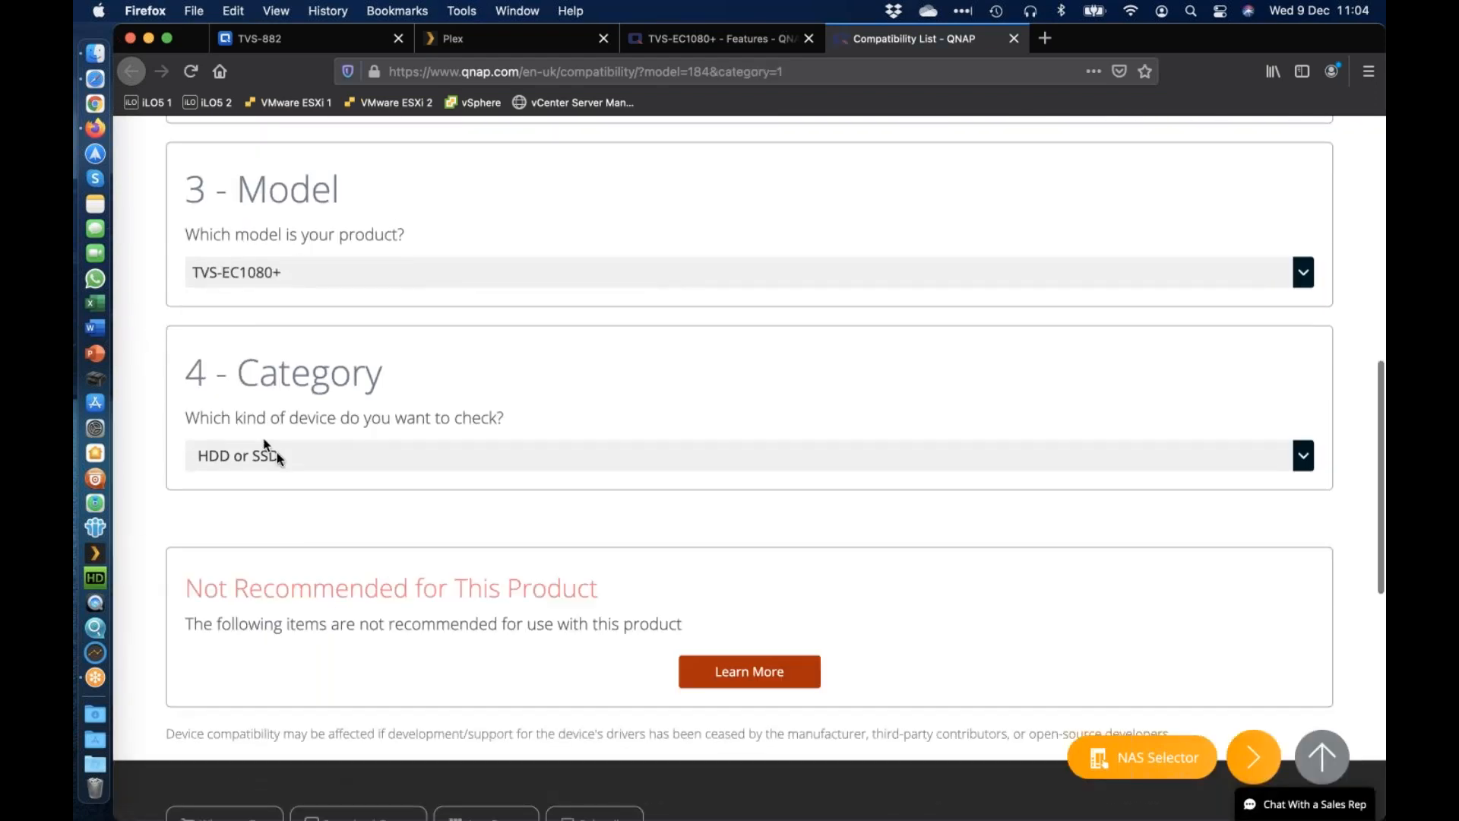
{"action": "left_click", "coordinate": [276, 453]}
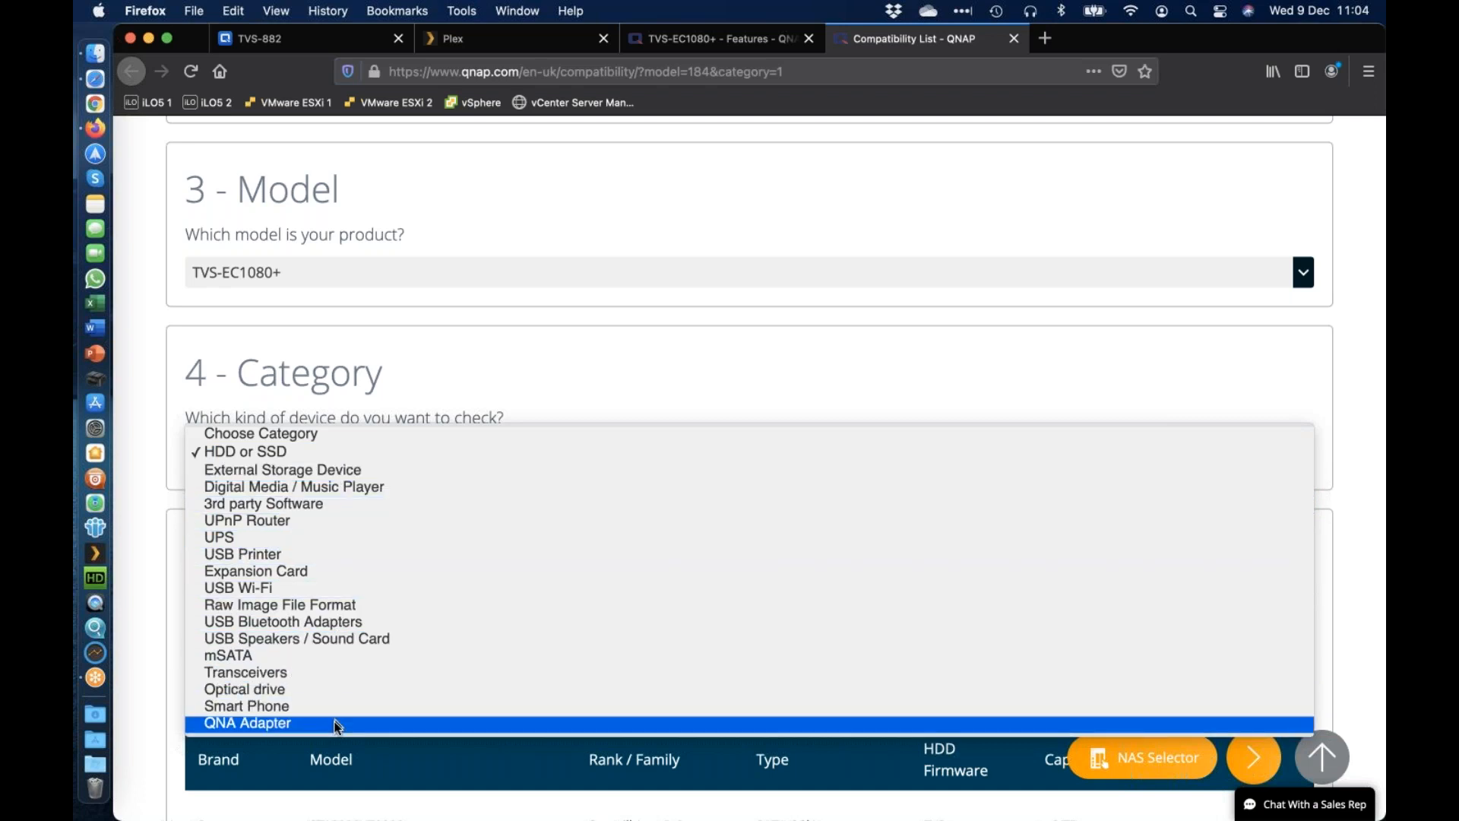
{"action": "left_click", "coordinate": [351, 453]}
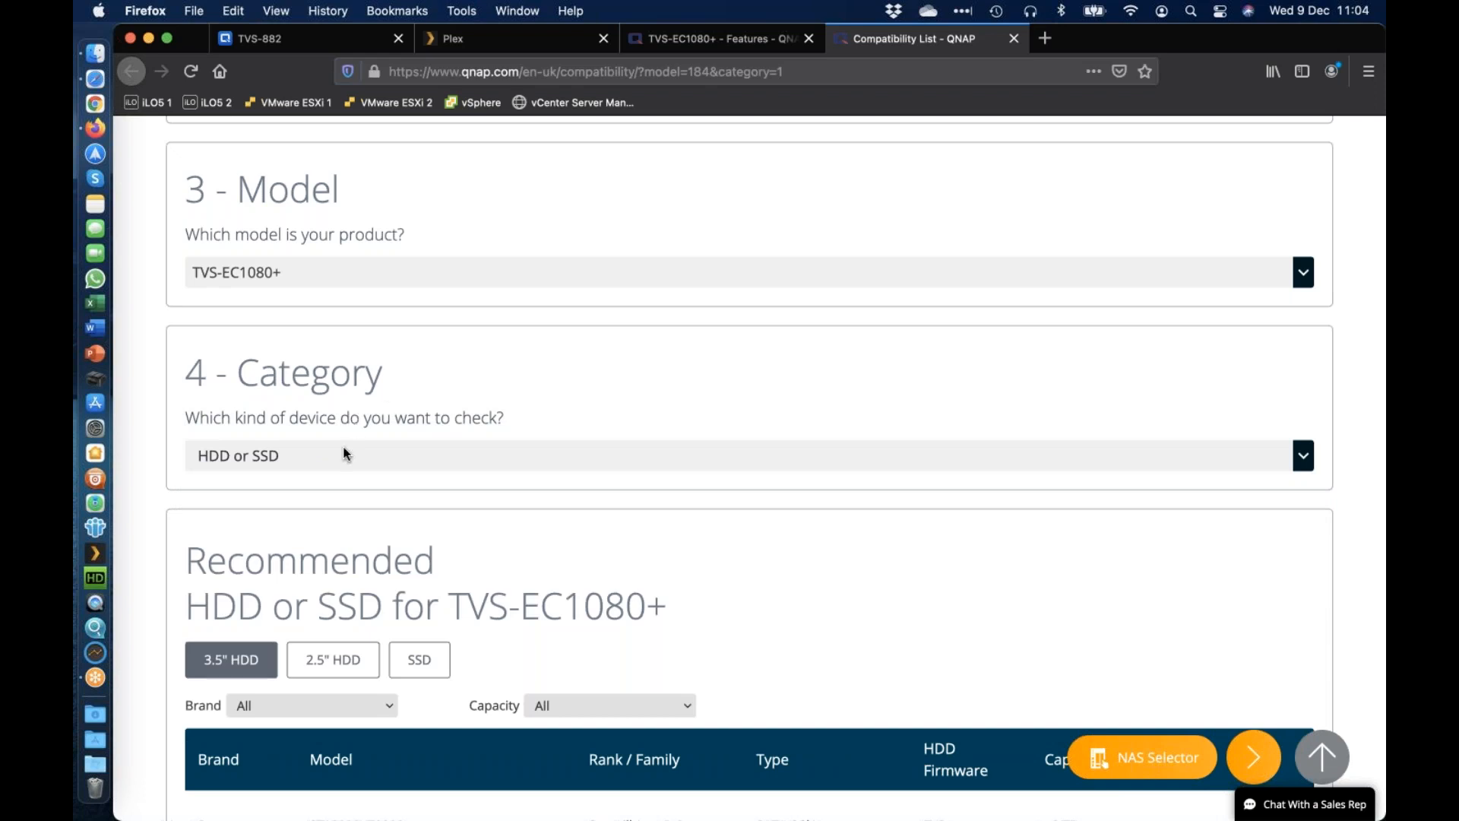
{"action": "left_click", "coordinate": [341, 454]}
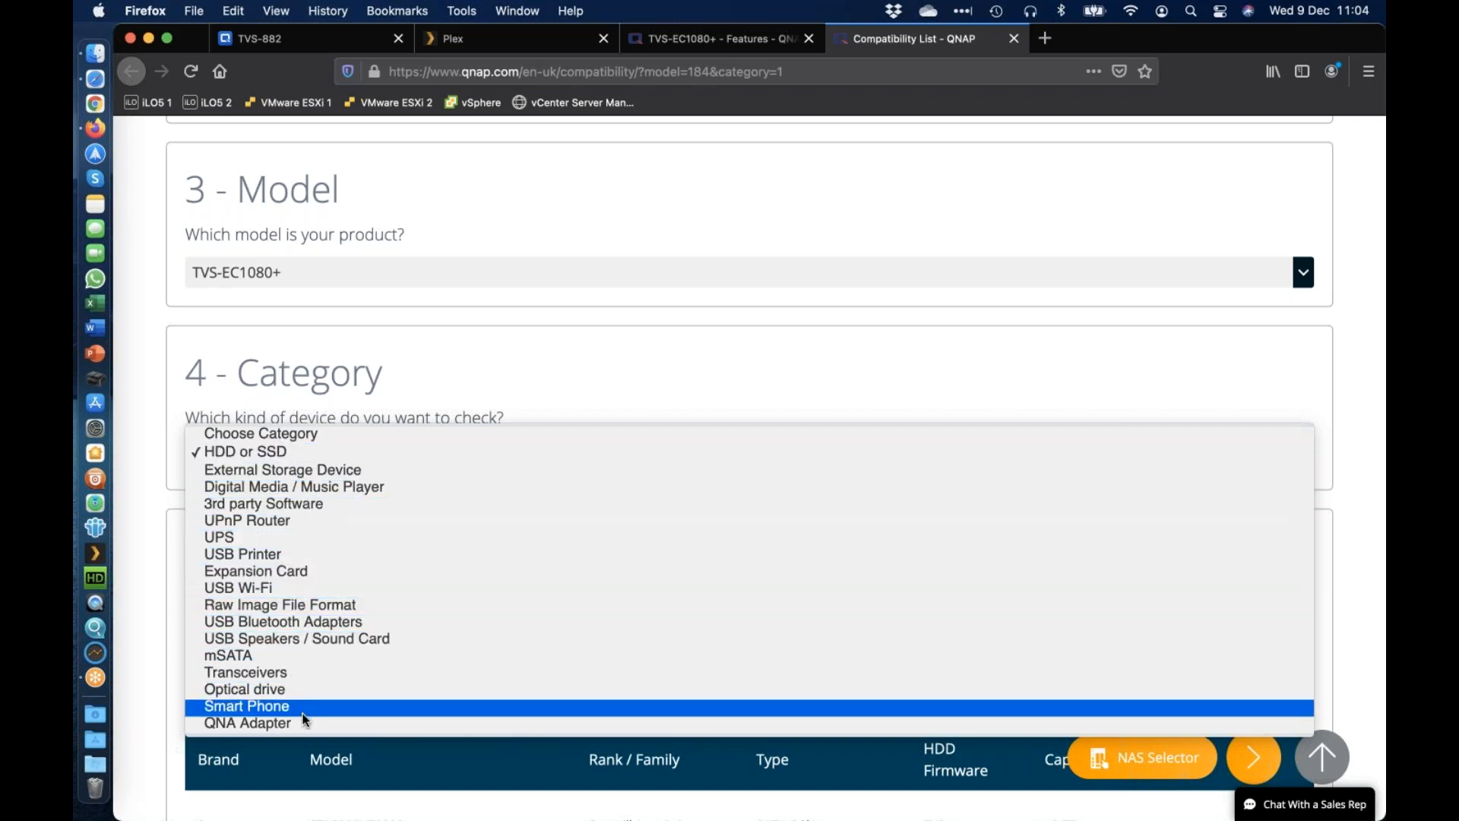
{"action": "left_click", "coordinate": [589, 213]}
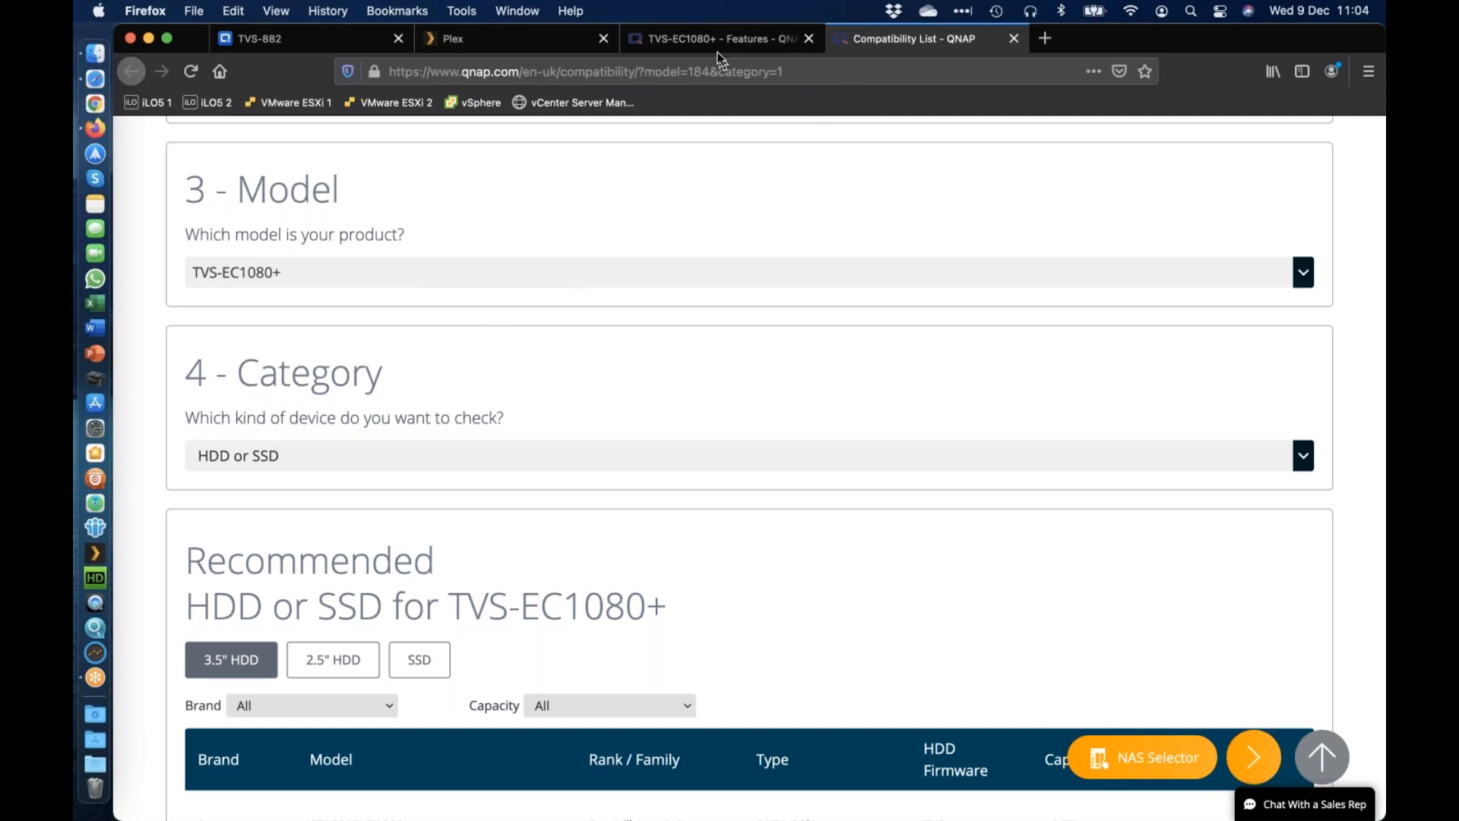
Return to Plex, browse to /share/CACHEDEV1_DATA/Download as the folder for a new Films library, and cancel adding it
{"action": "left_click", "coordinate": [500, 39]}
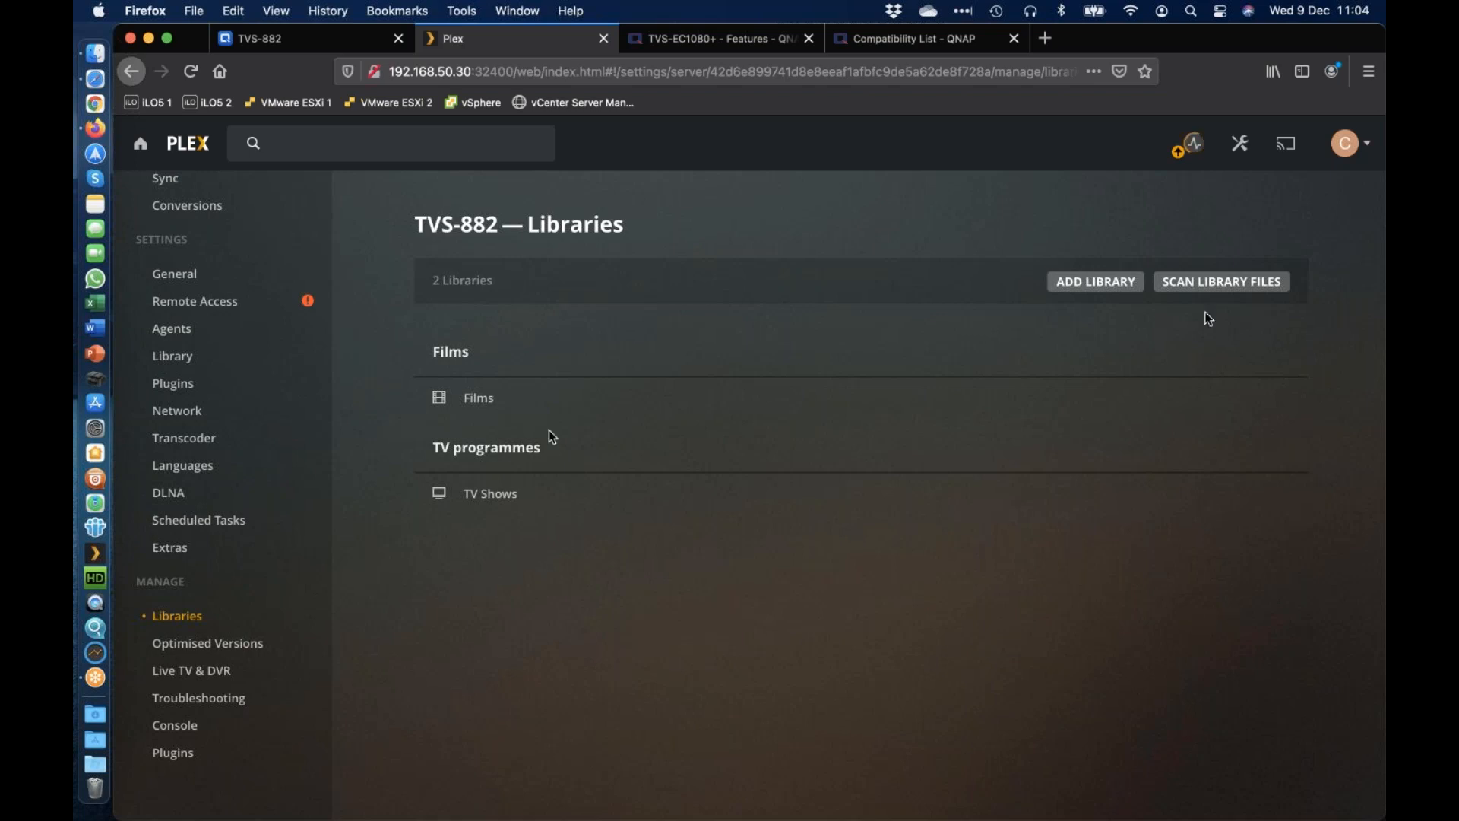
{"action": "left_click", "coordinate": [1108, 285]}
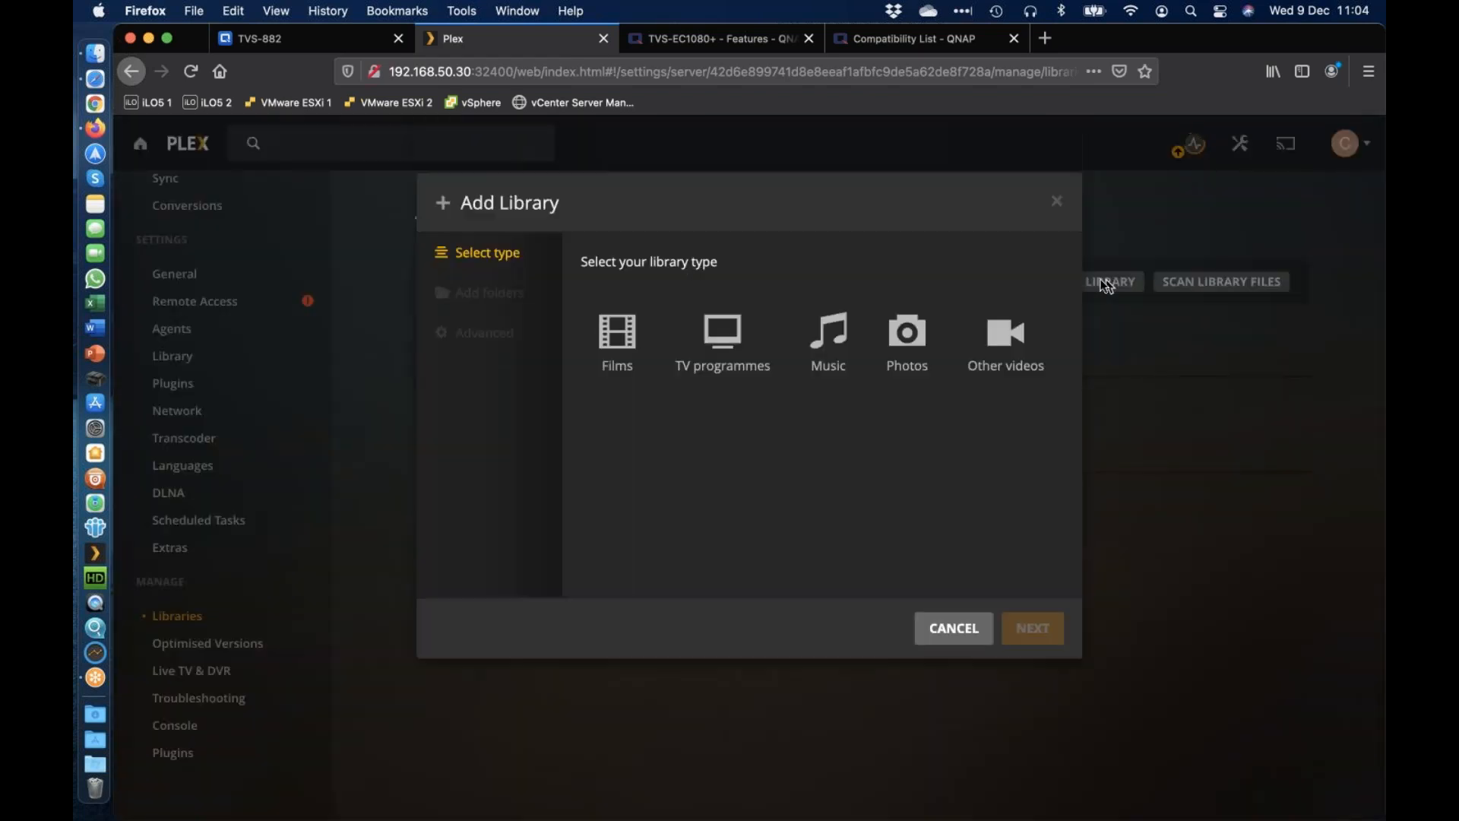
{"action": "left_click", "coordinate": [610, 363]}
{"action": "left_click", "coordinate": [494, 301]}
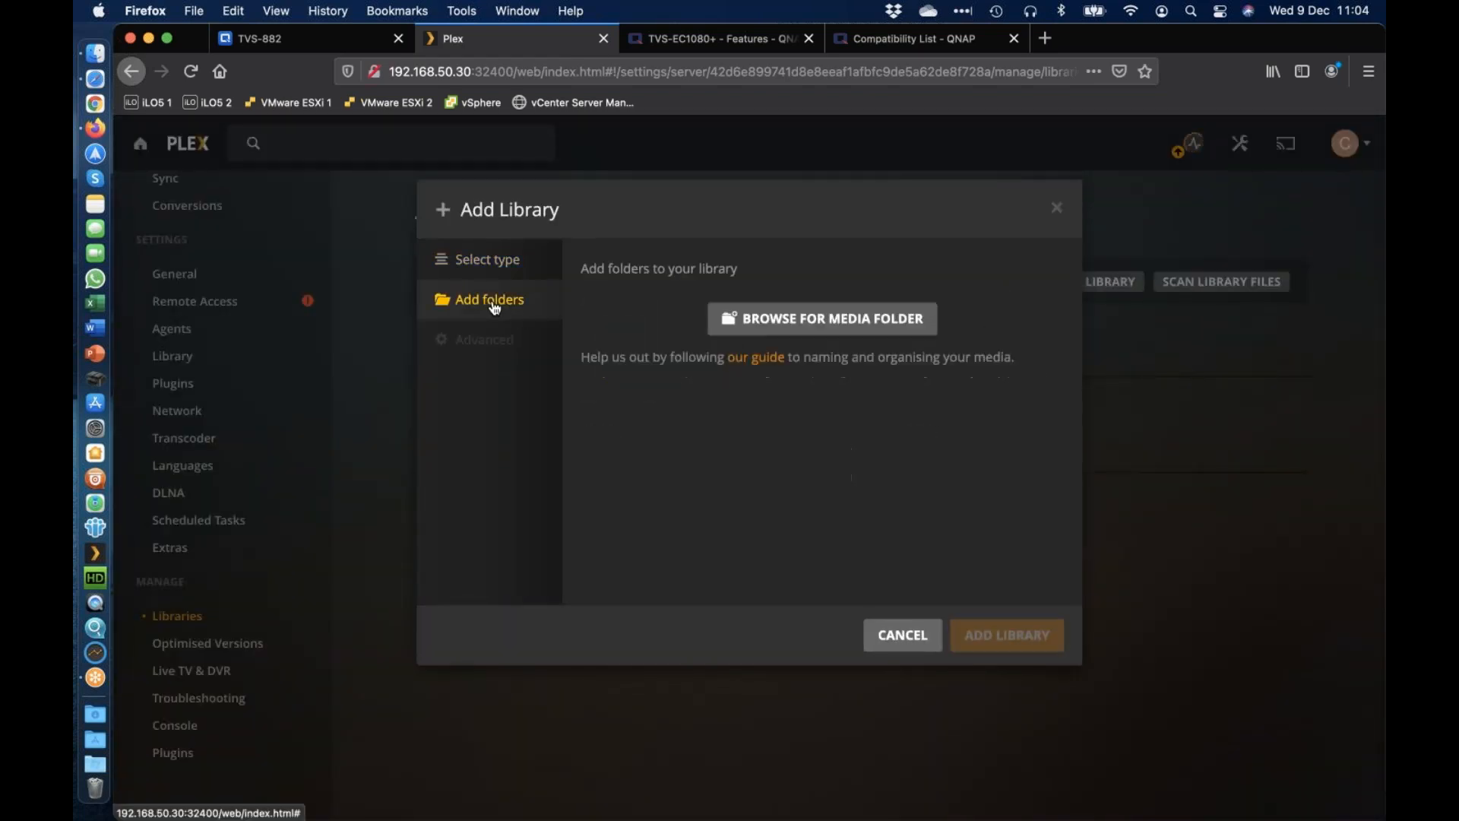
{"action": "left_click", "coordinate": [792, 323]}
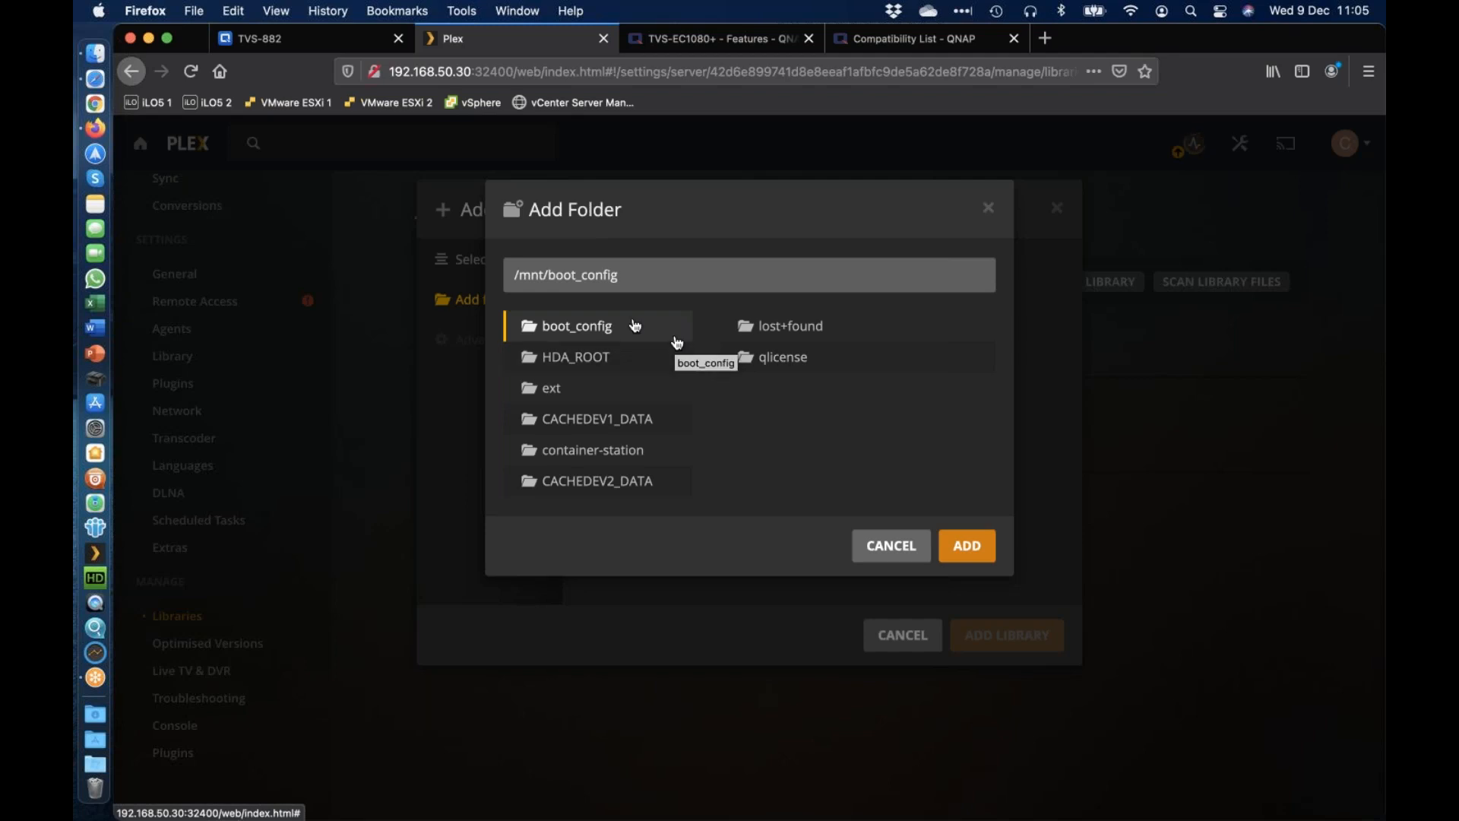
{"action": "left_click", "coordinate": [609, 414]}
{"action": "left_click", "coordinate": [817, 340]}
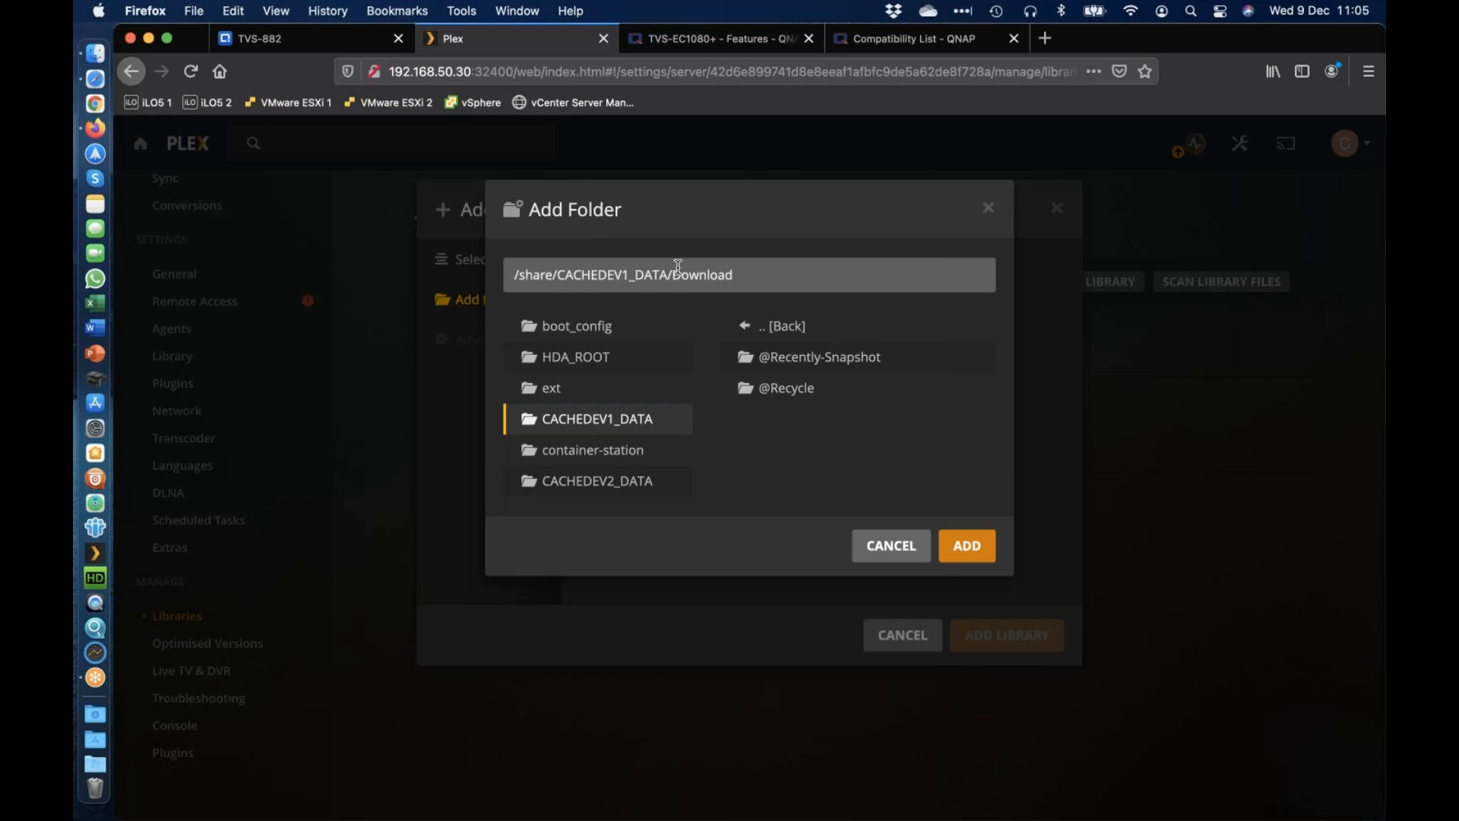
{"action": "left_click", "coordinate": [902, 548]}
{"action": "left_click", "coordinate": [902, 637]}
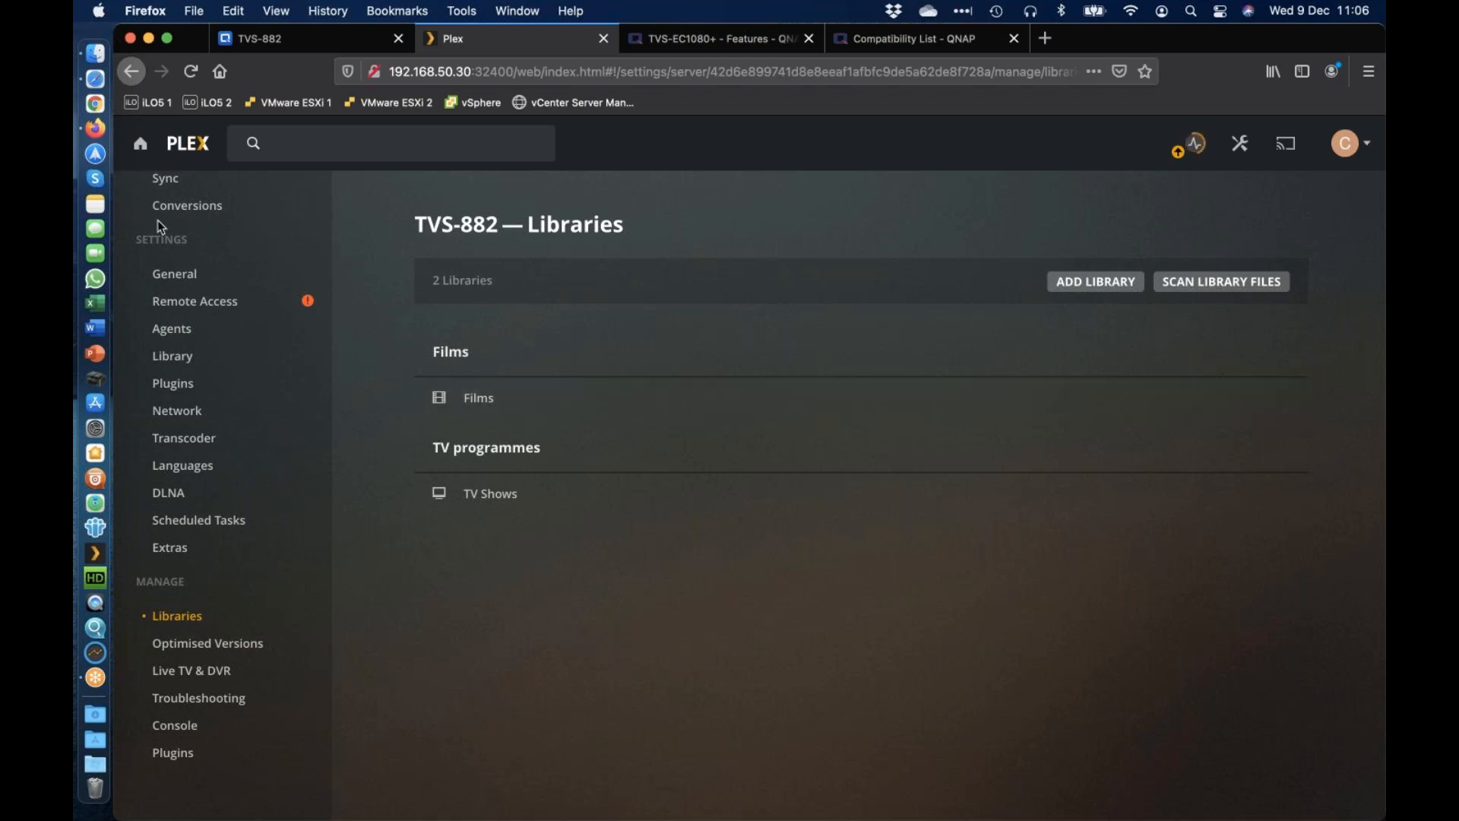
Scan the Films library files from the Plex home page and review the library's other options
{"action": "left_click", "coordinate": [142, 146]}
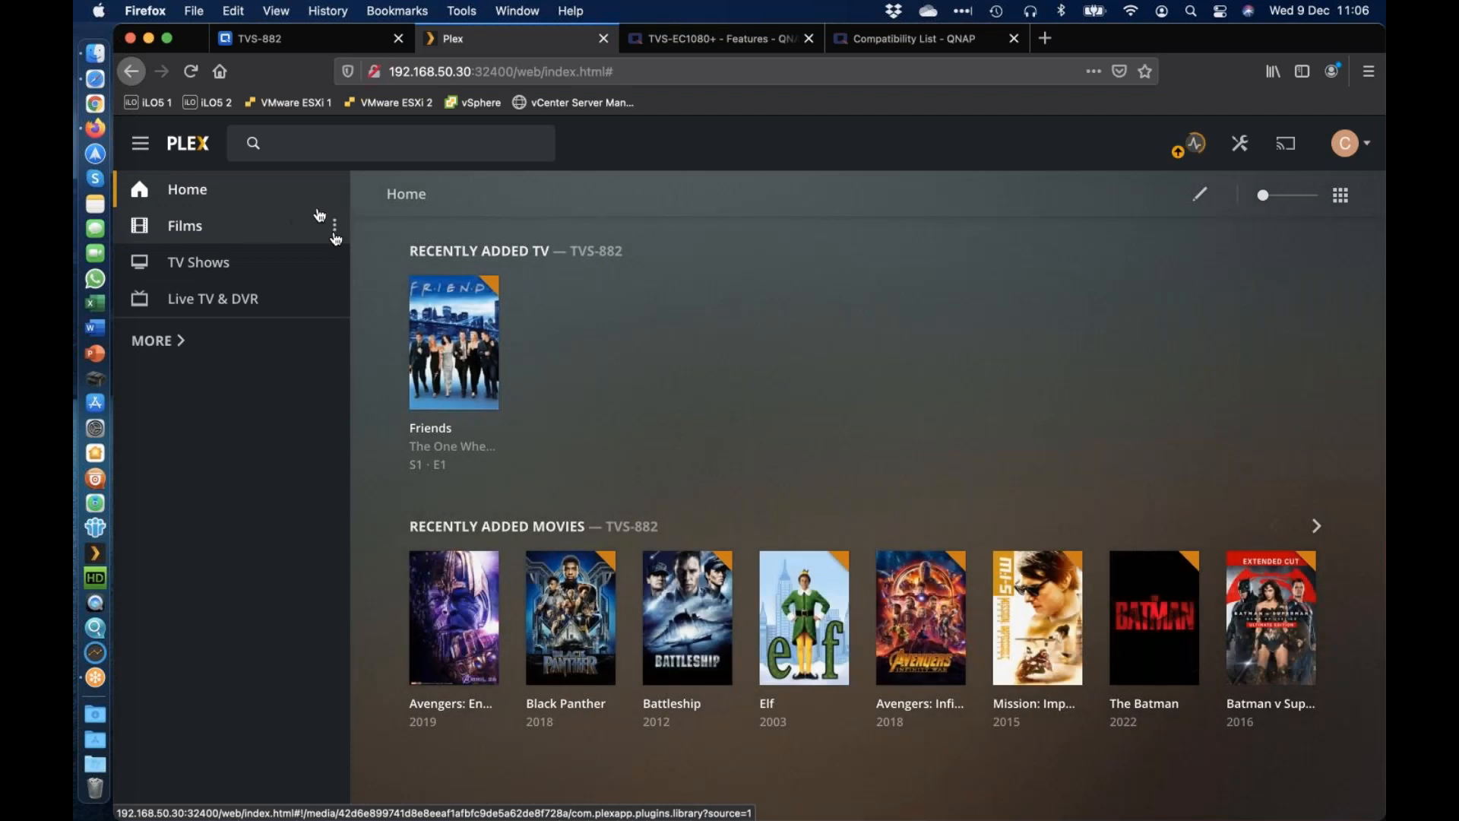
{"action": "left_click", "coordinate": [334, 232]}
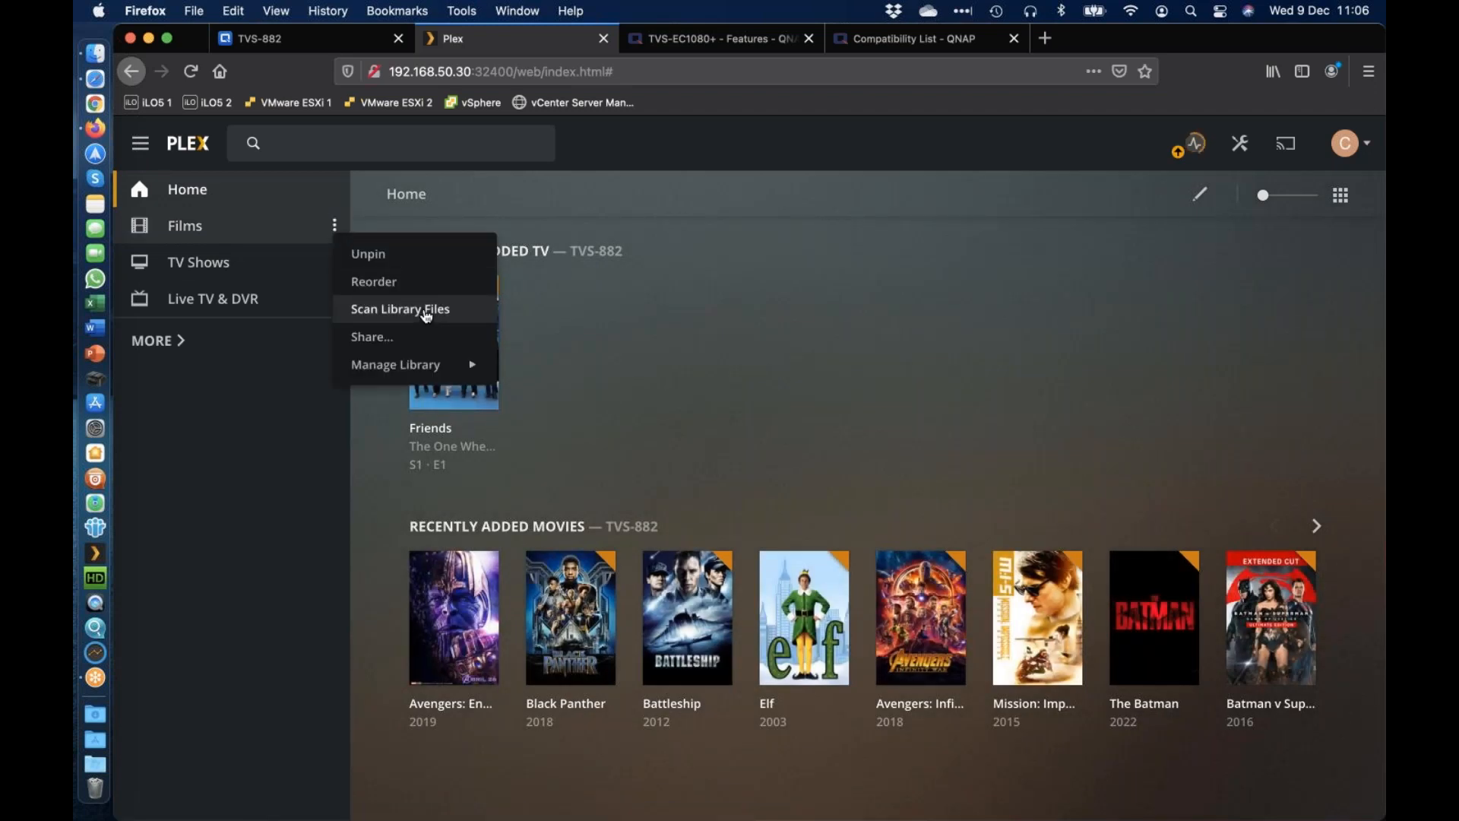
{"action": "left_click", "coordinate": [426, 316]}
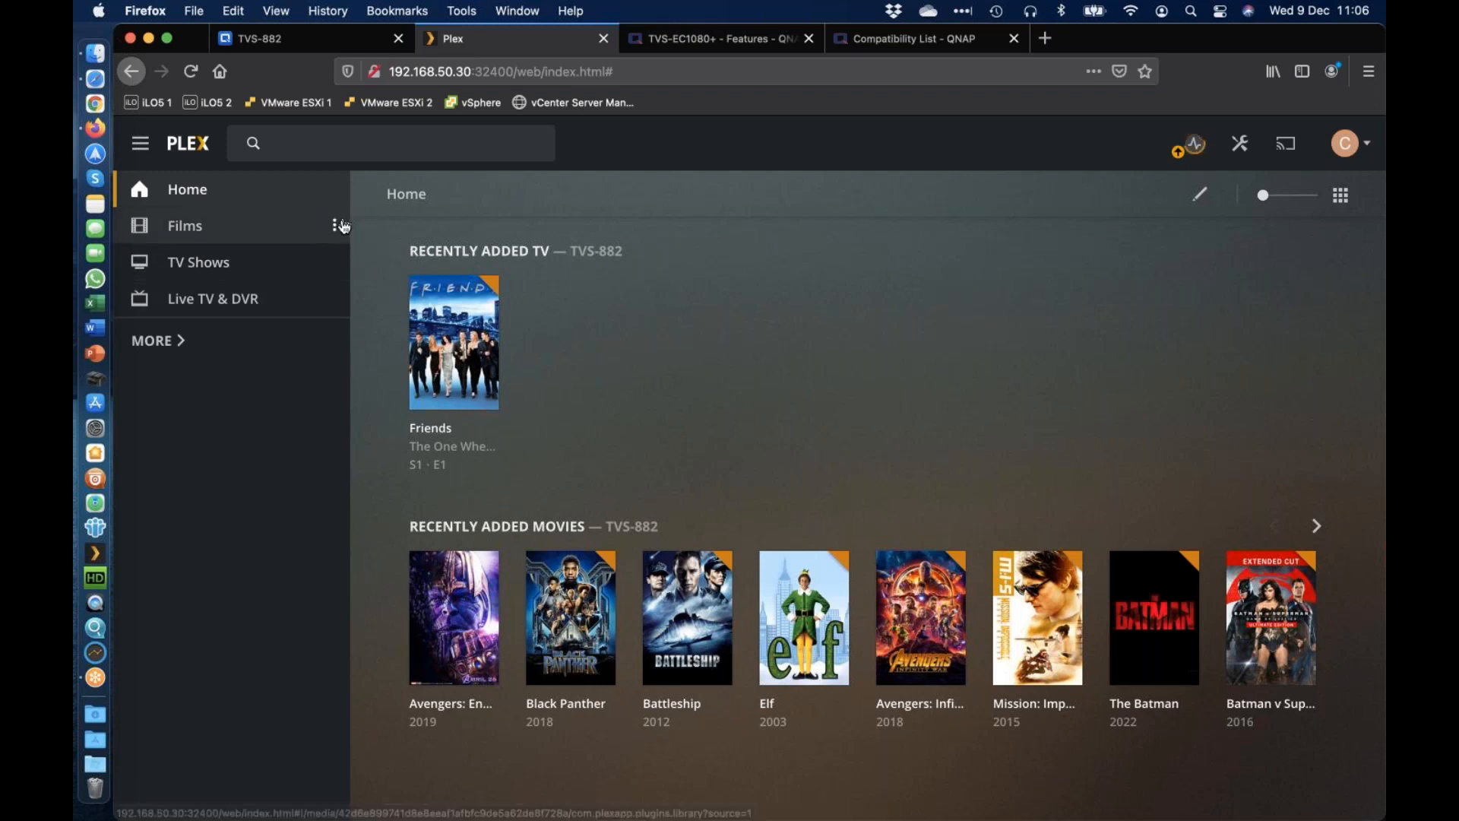
{"action": "left_click", "coordinate": [336, 227]}
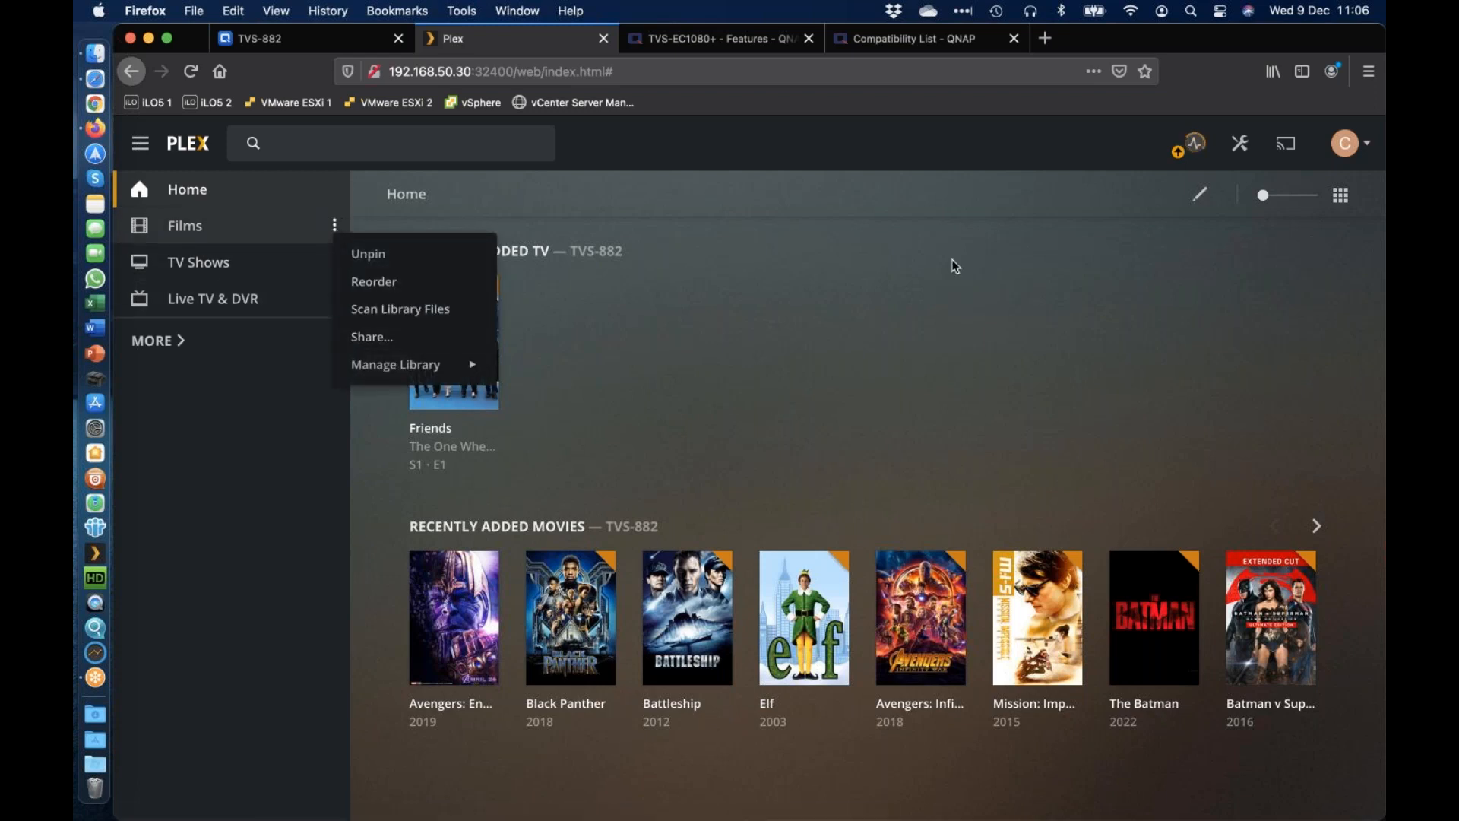
{"action": "left_click", "coordinate": [1290, 338]}
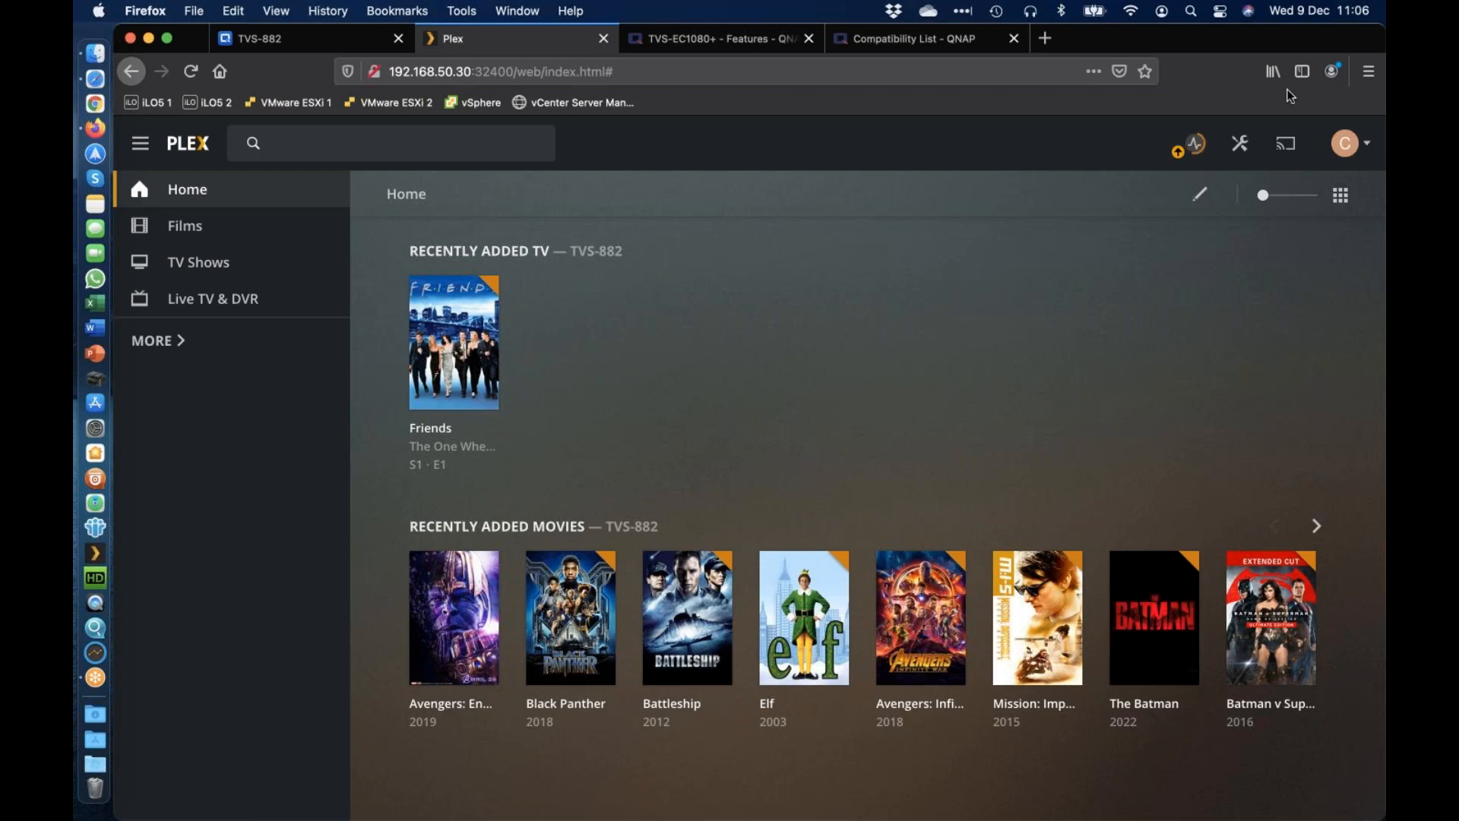
Open the NAS's shared folder settings, review the user and group permissions on the Movies folder, and close Control Panel
{"action": "left_click", "coordinate": [326, 44]}
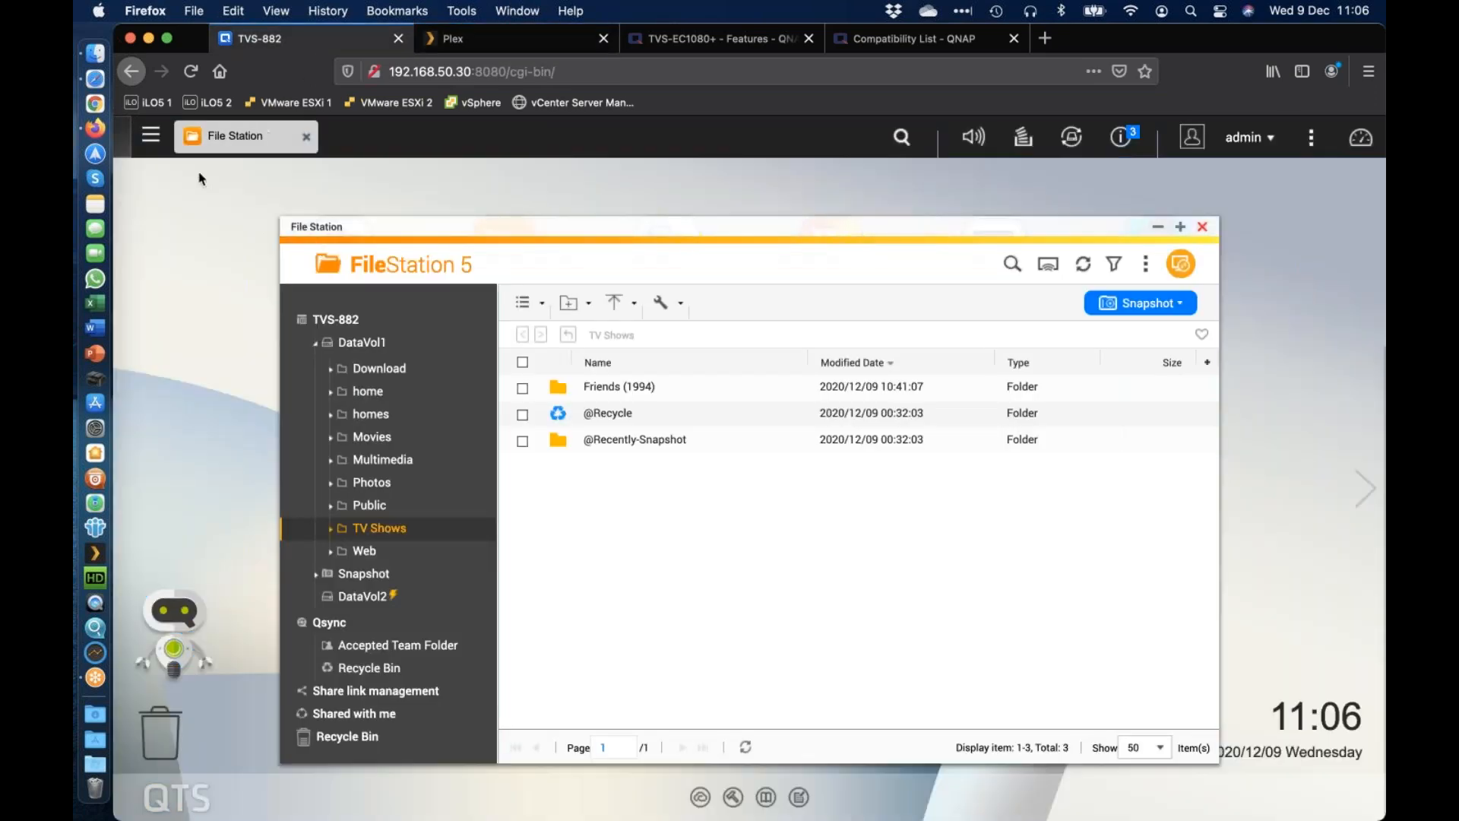
{"action": "left_click", "coordinate": [151, 136]}
{"action": "left_click", "coordinate": [232, 267]}
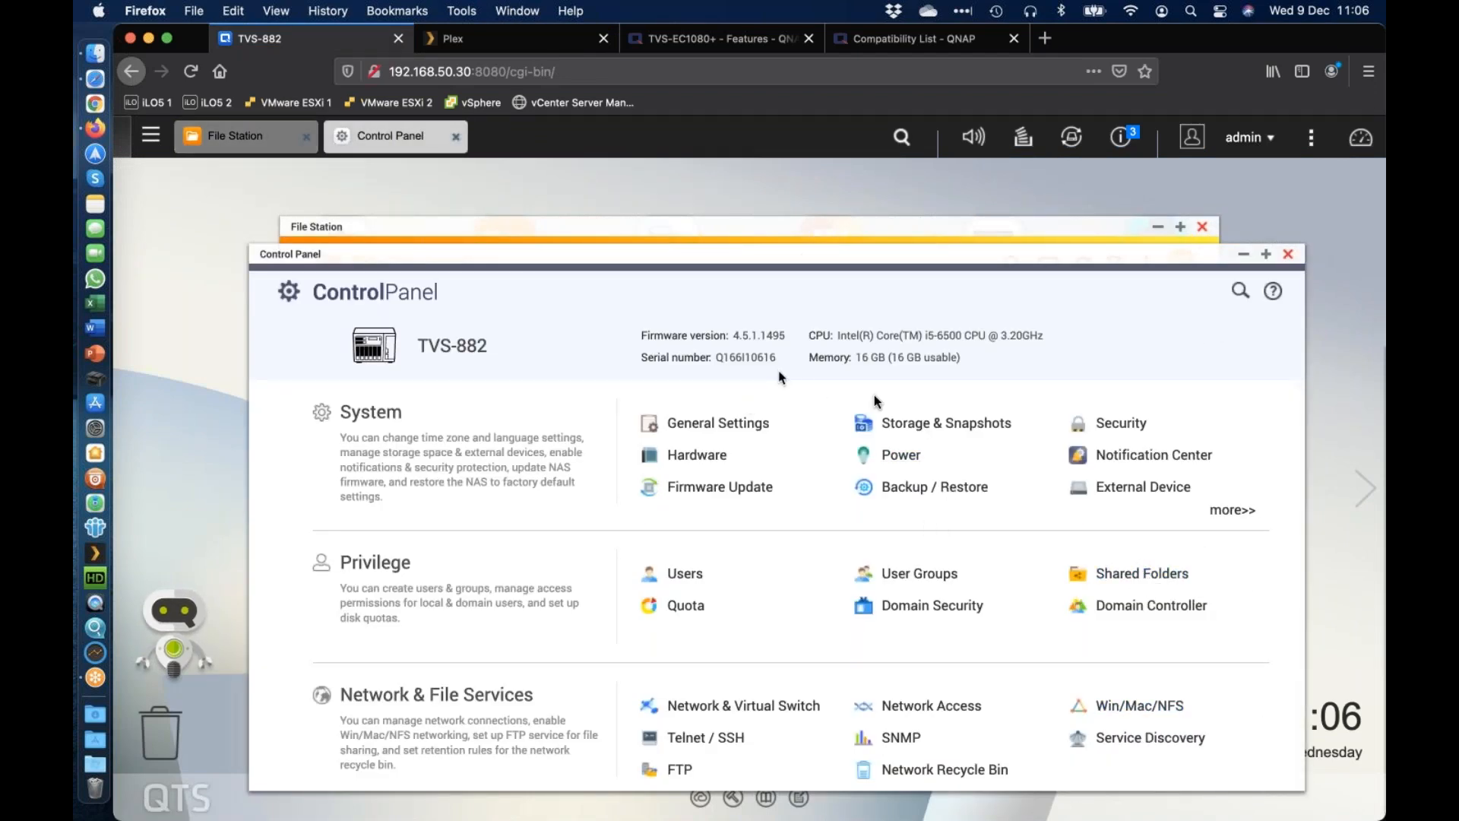
{"action": "left_click", "coordinate": [1123, 574]}
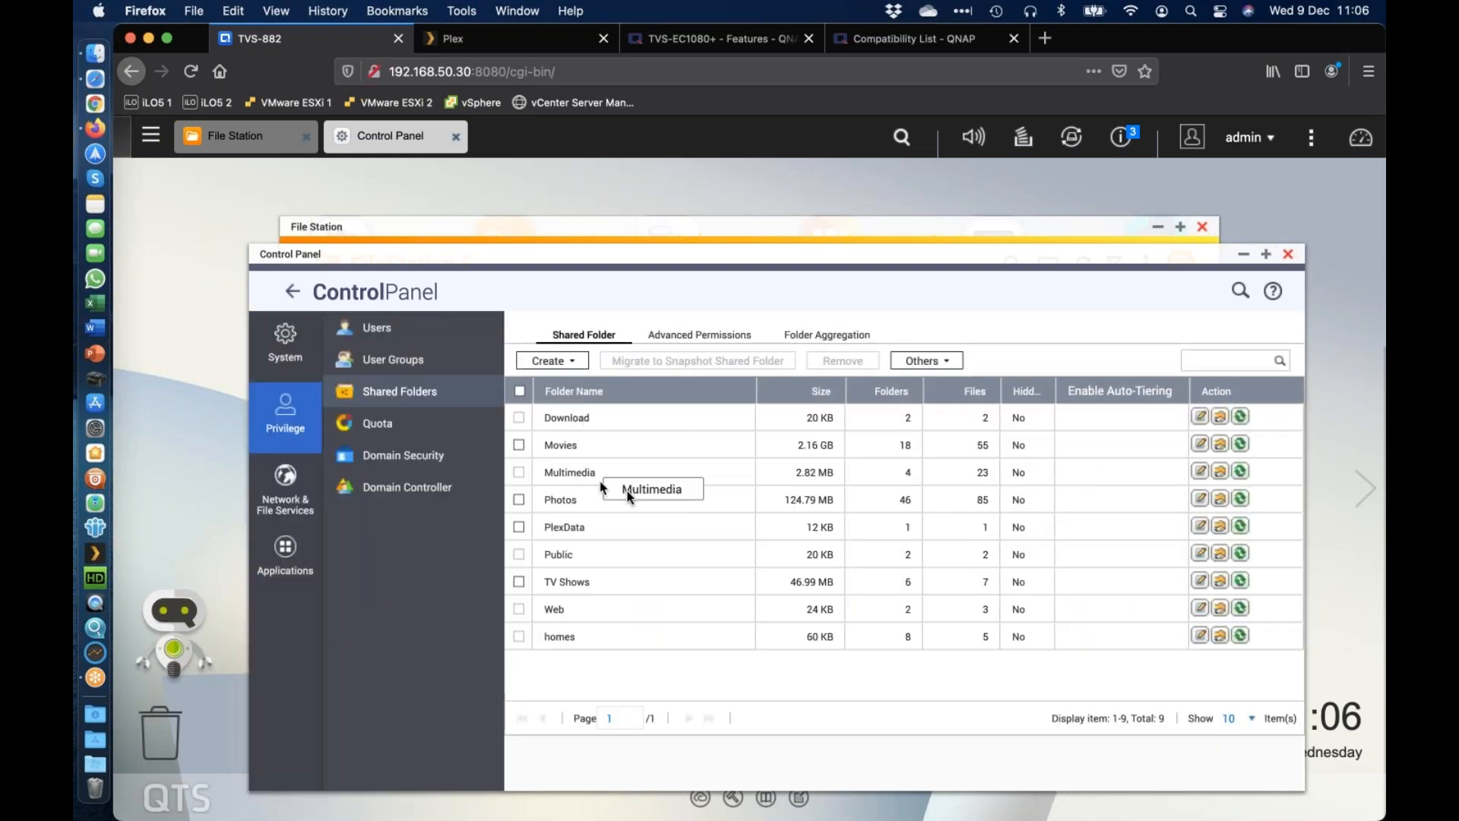
{"action": "left_click", "coordinate": [1220, 445]}
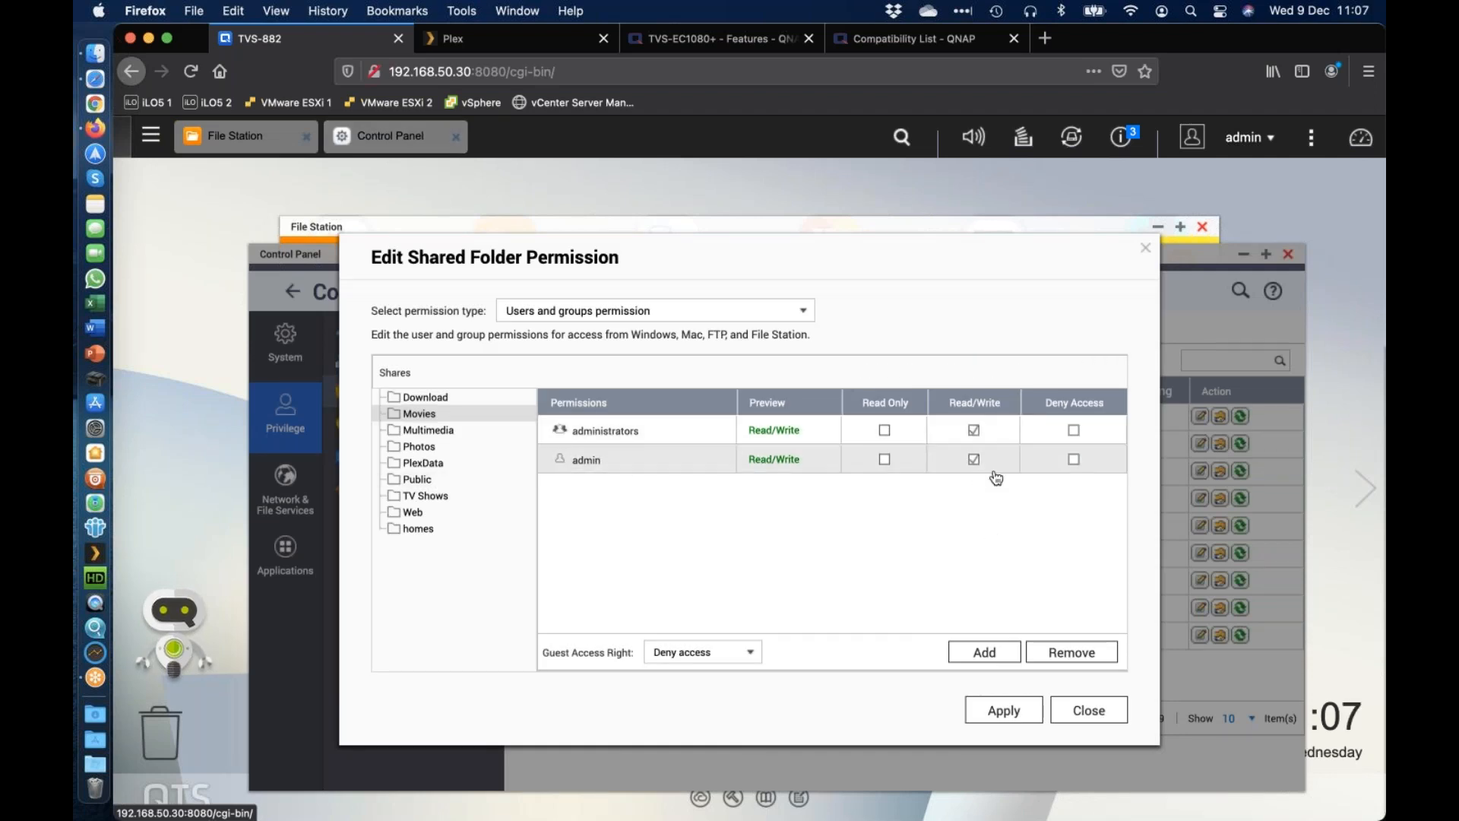
{"action": "left_click", "coordinate": [1095, 716]}
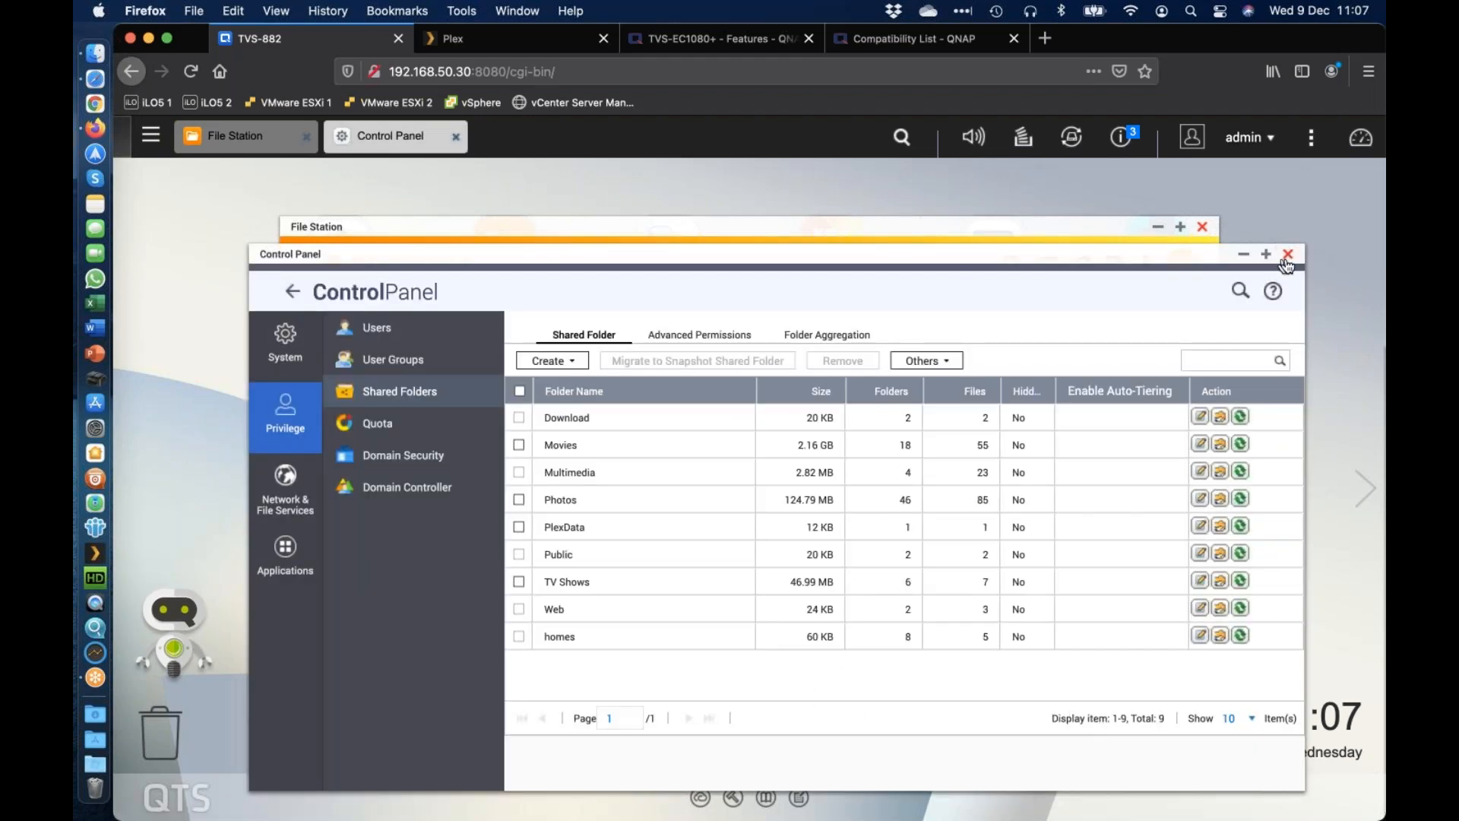
{"action": "left_click", "coordinate": [1288, 255]}
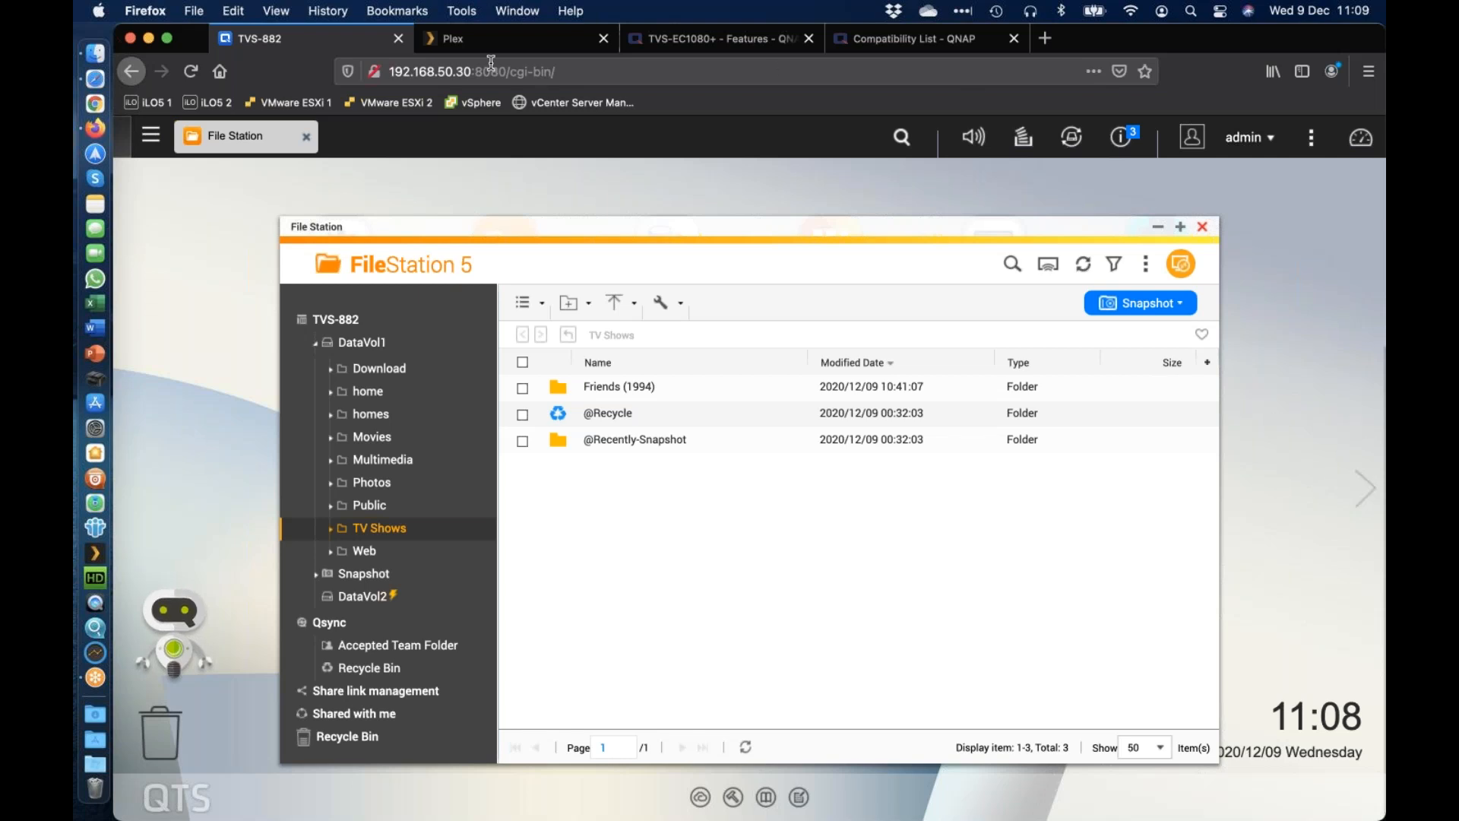
Return to Plex and start playing Black Panther from the recently added movies
{"action": "left_click", "coordinate": [505, 35]}
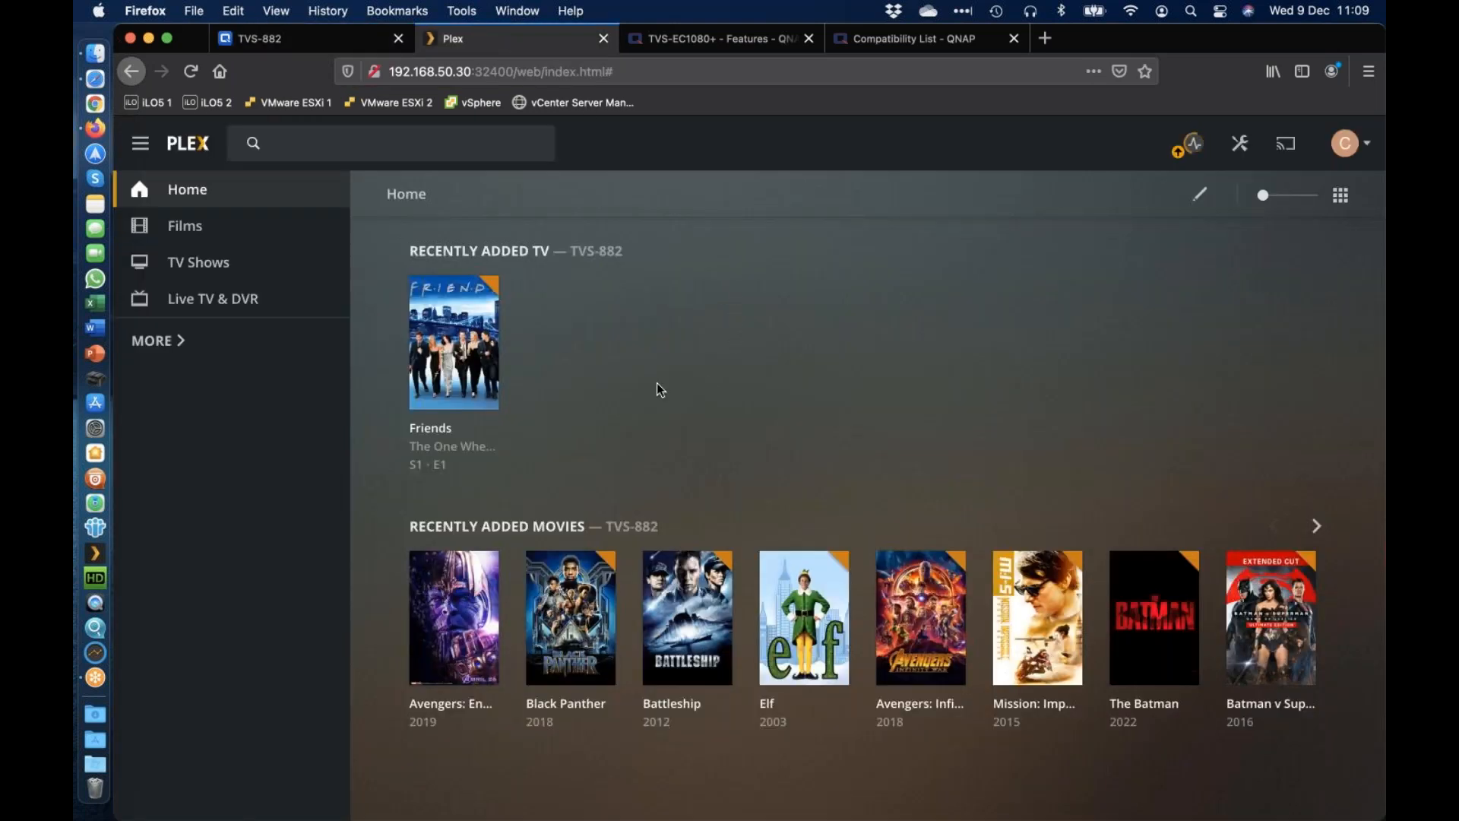
{"action": "mouse_move", "coordinate": [575, 629]}
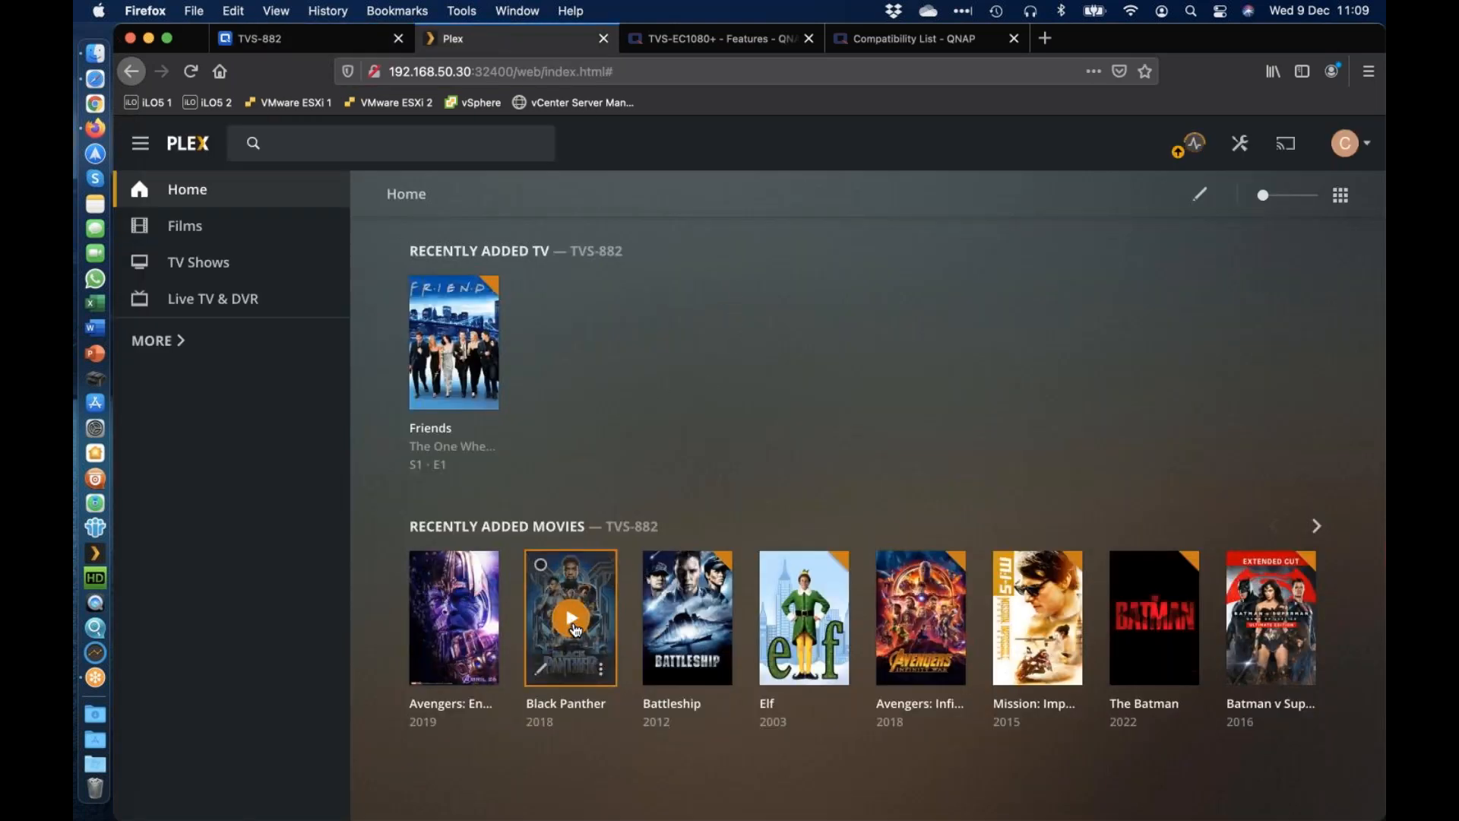
{"action": "left_click", "coordinate": [575, 630]}
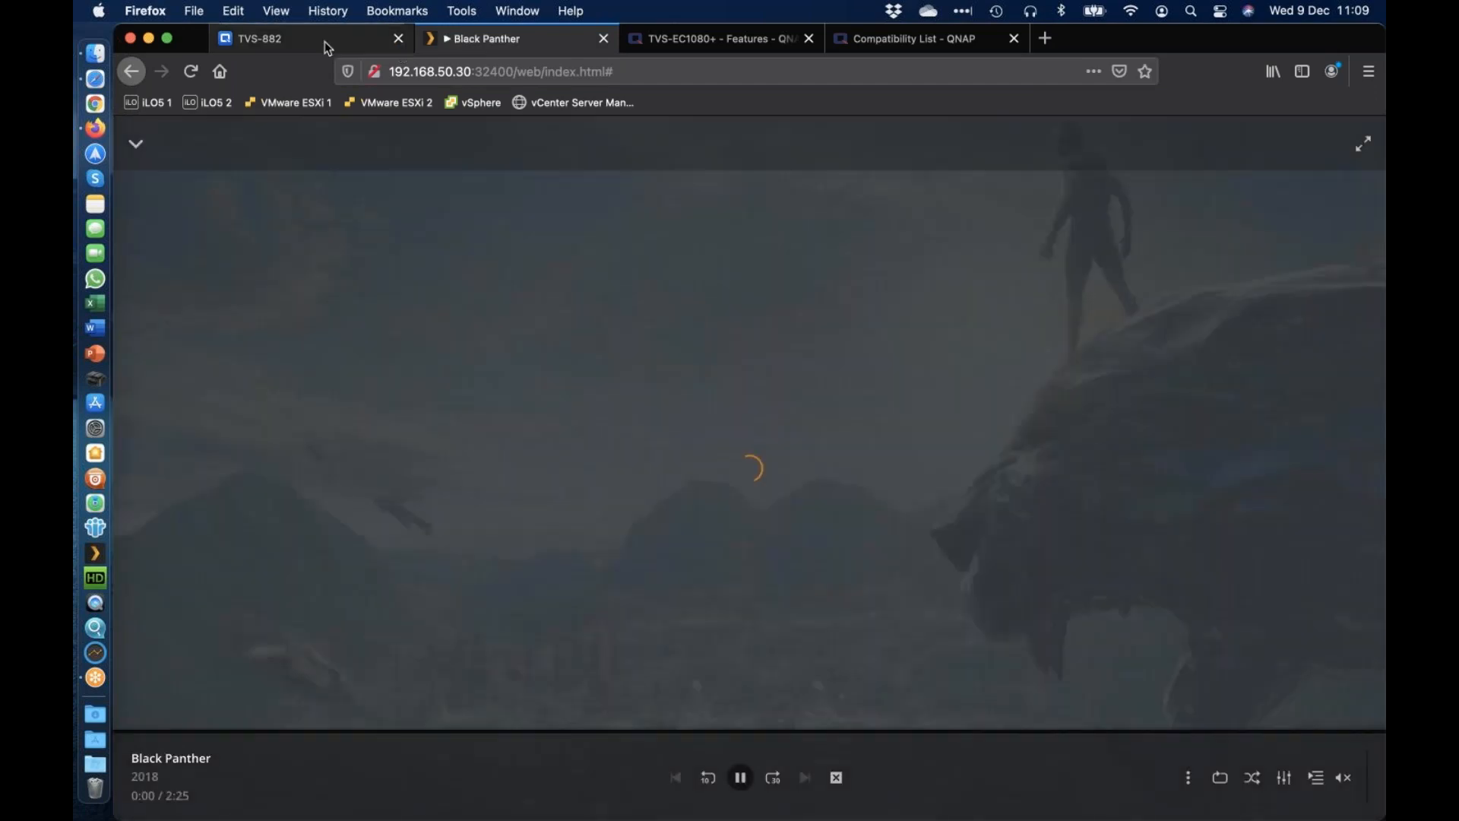
Close File Station, launch Plex Media Server from the NAS desktop, and open its 192.168.50.30:32400/web/index.html address in a new browser tab
{"action": "left_click", "coordinate": [325, 41]}
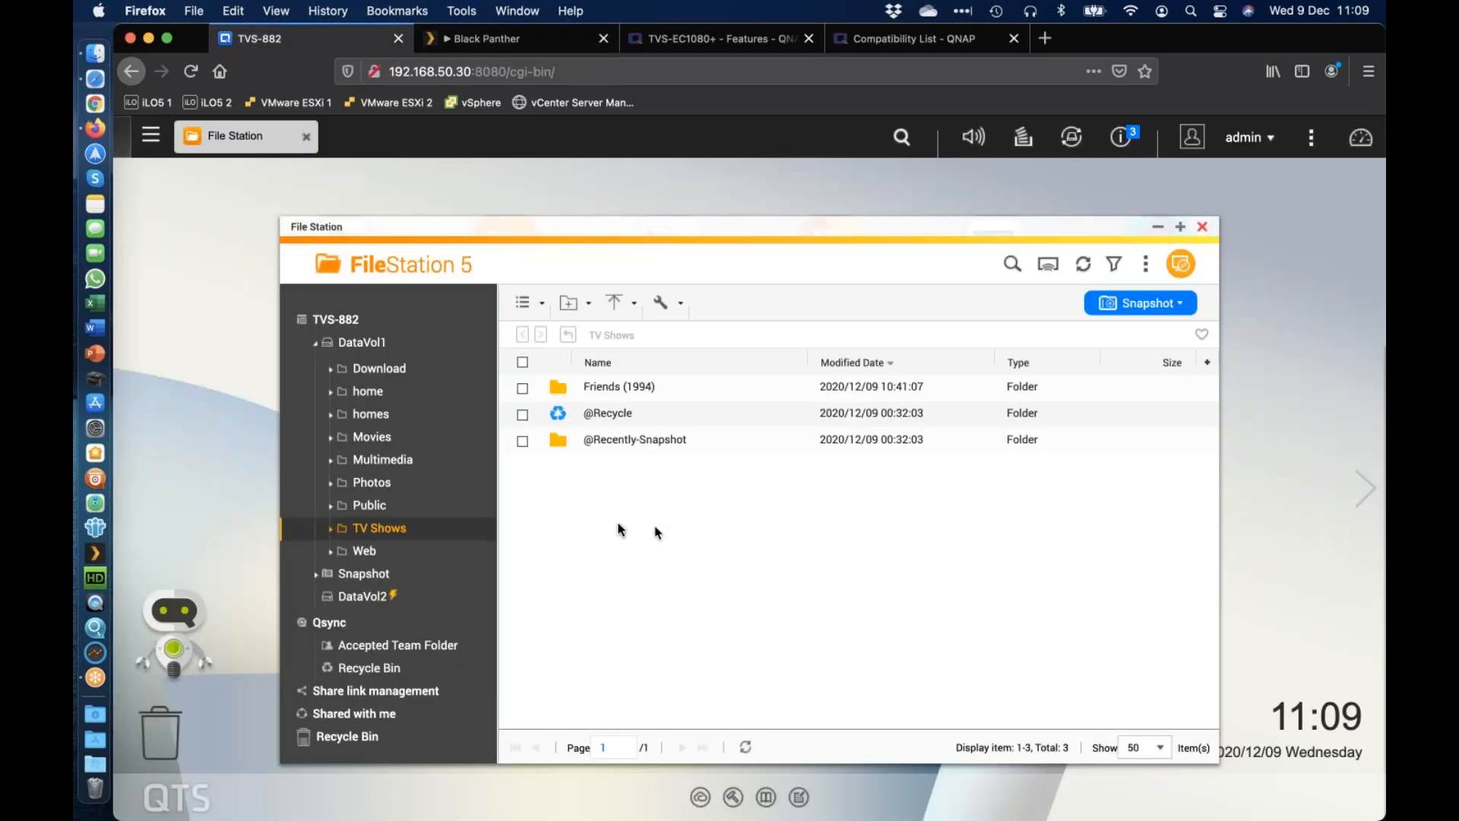
{"action": "left_click", "coordinate": [1203, 227]}
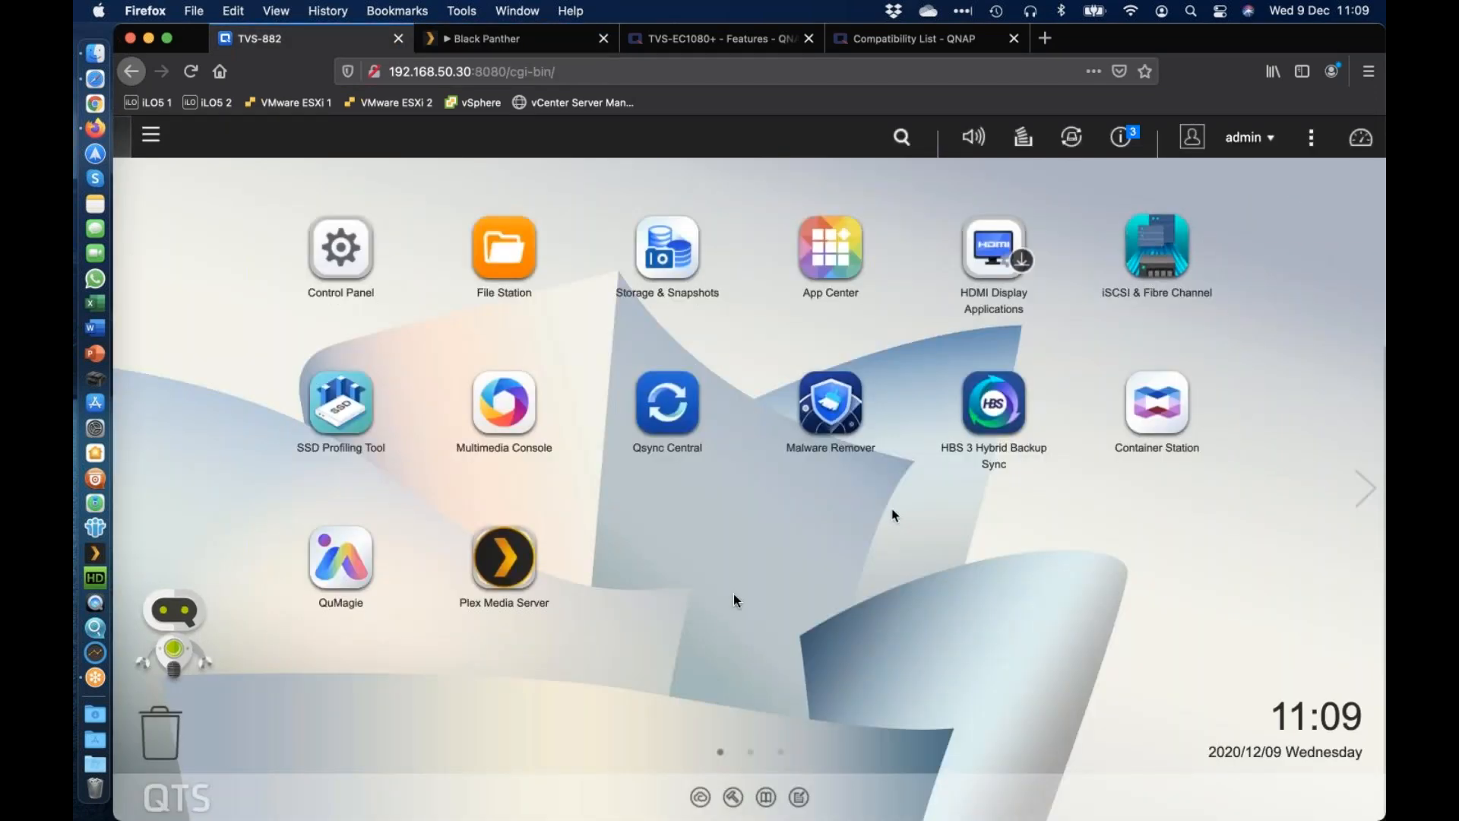
{"action": "left_click", "coordinate": [506, 585]}
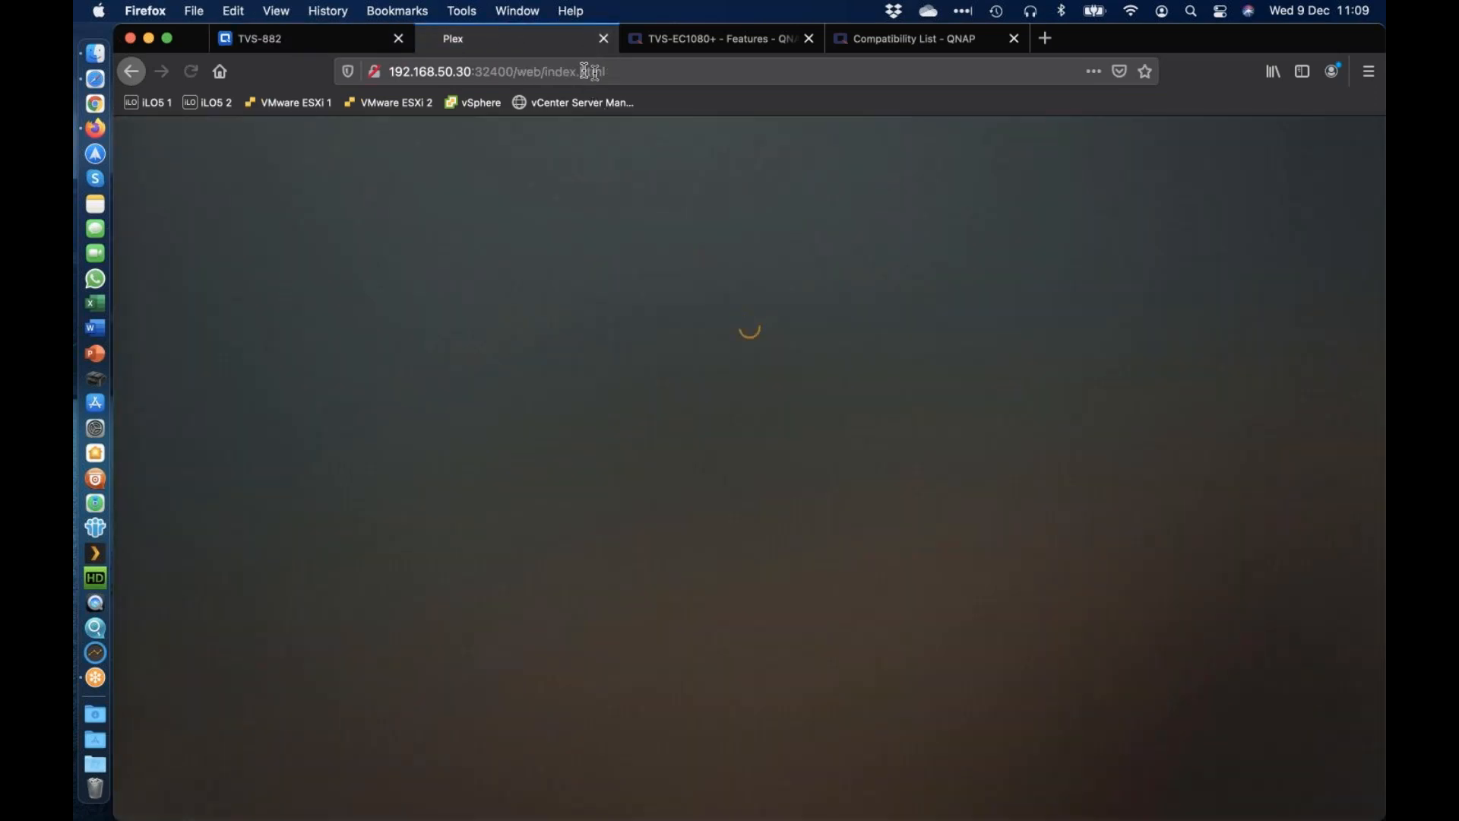
{"action": "left_click", "coordinate": [595, 72]}
{"action": "key", "text": "super+c"}
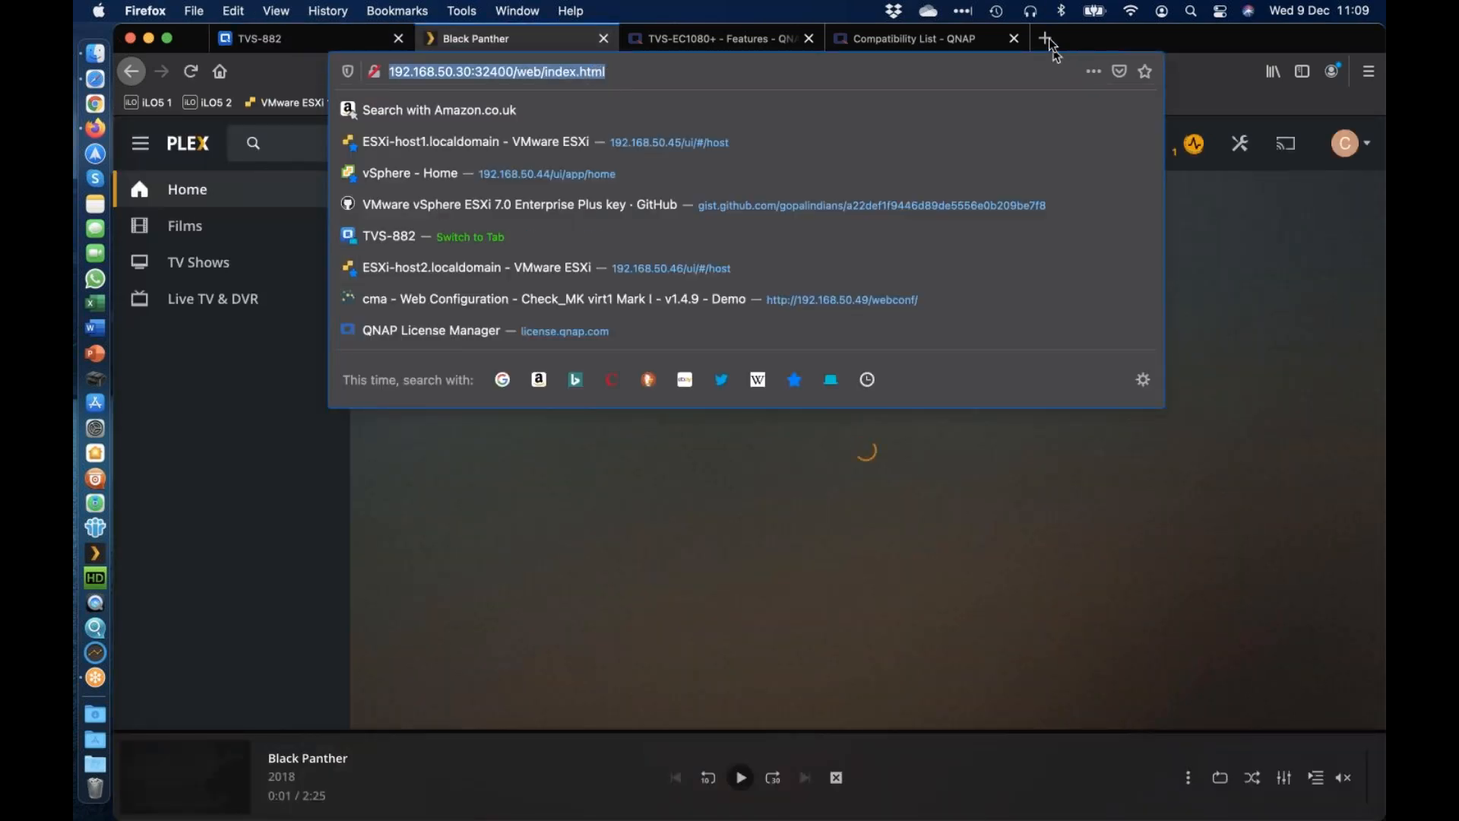
{"action": "left_click", "coordinate": [1046, 38]}
{"action": "key", "text": "super+v"}
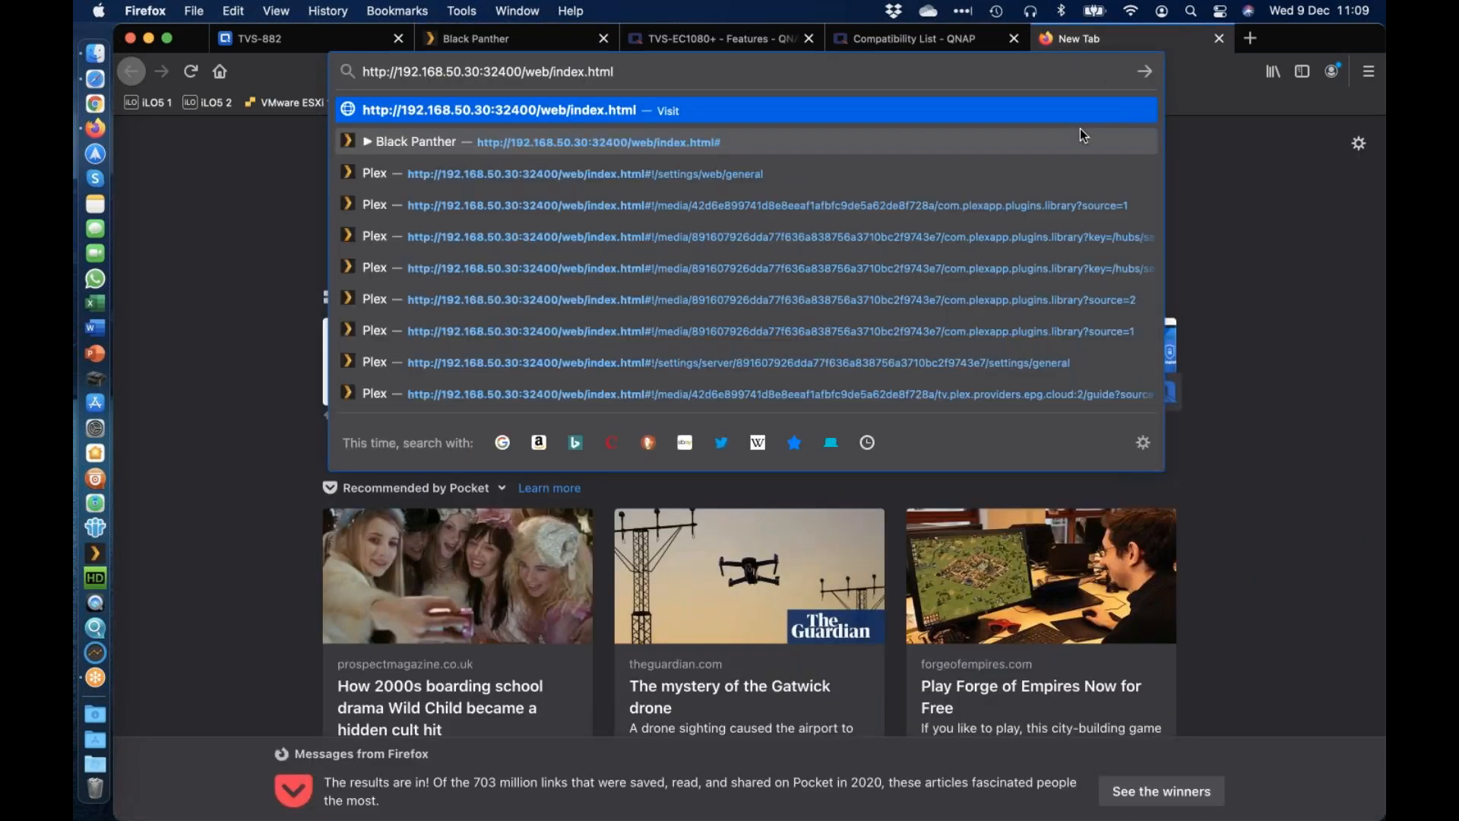
{"action": "key", "text": "Return"}
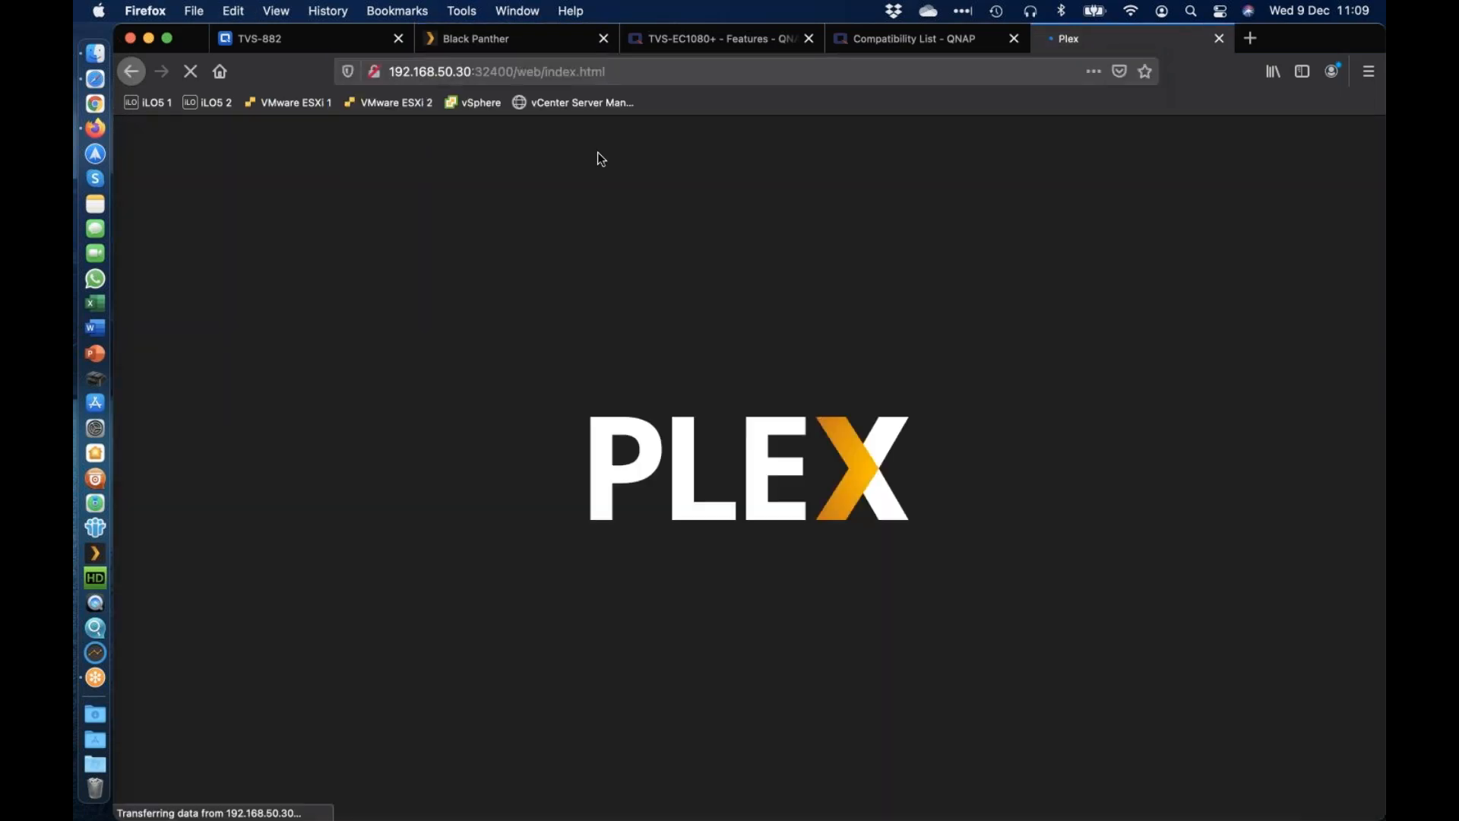
Return to the first Plex tab, expand the Black Panther player, and resume playback
{"action": "left_click", "coordinate": [472, 45]}
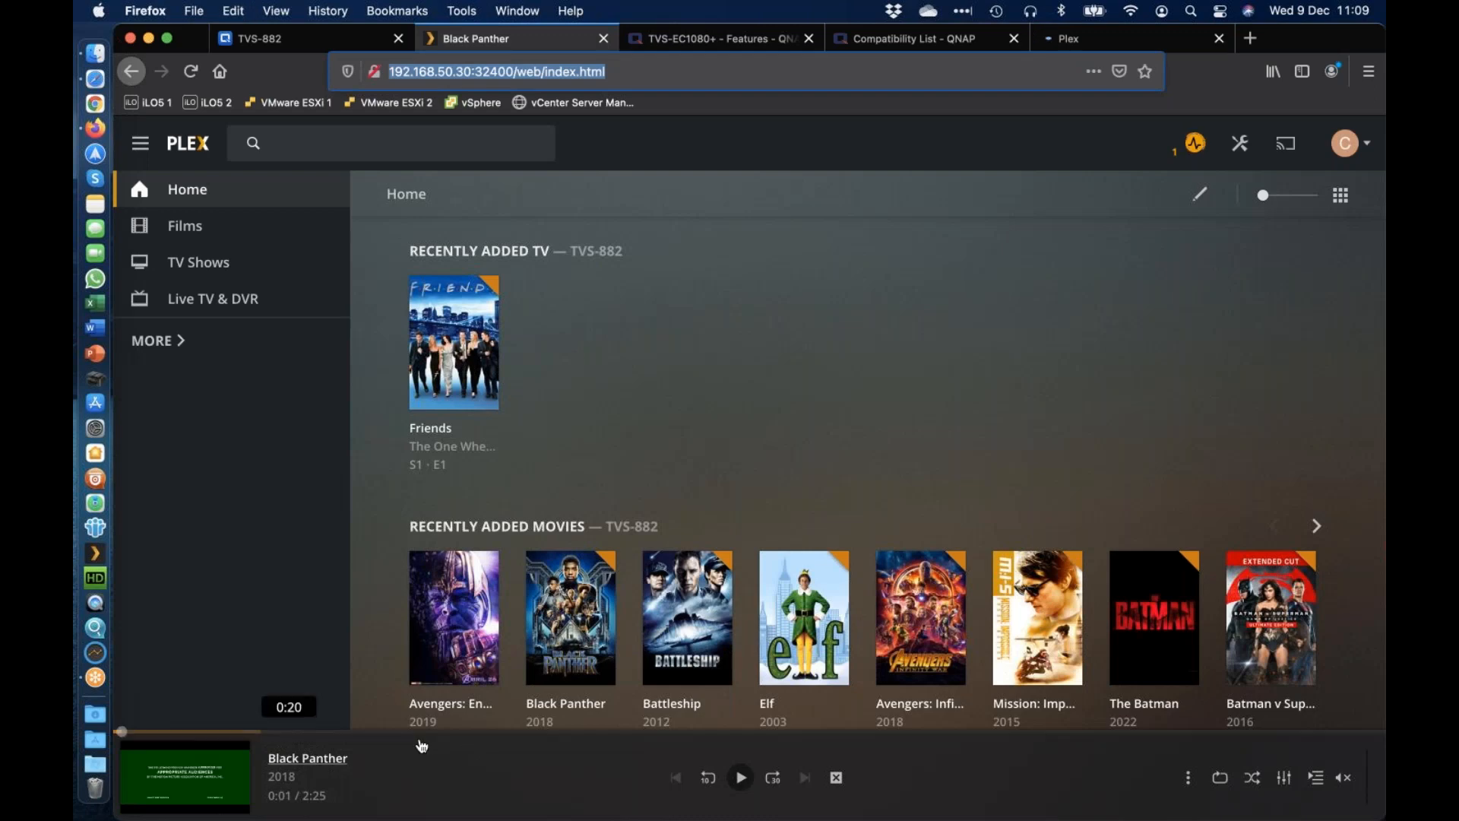
{"action": "mouse_move", "coordinate": [199, 776]}
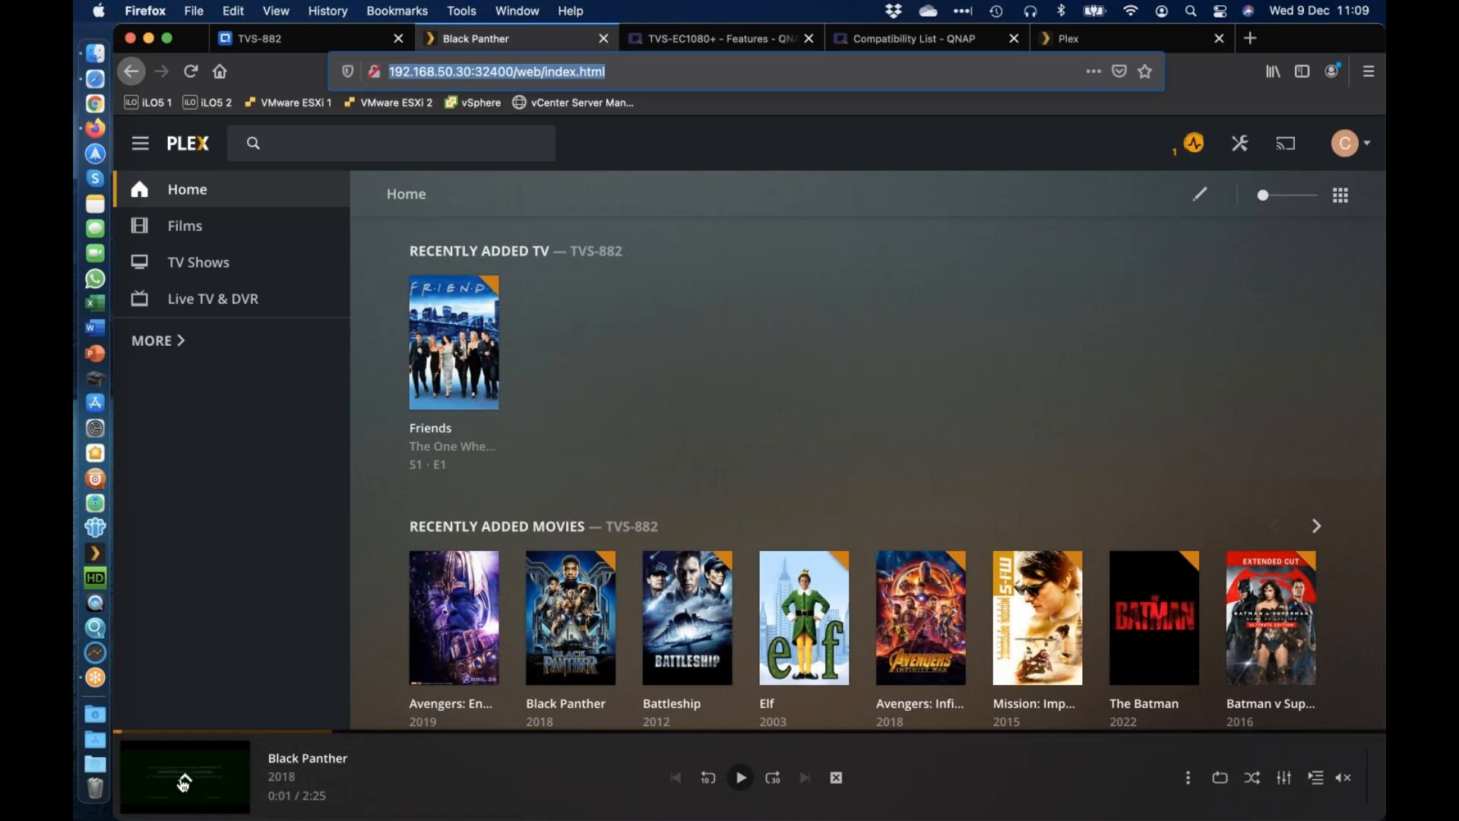
{"action": "left_click", "coordinate": [185, 781]}
{"action": "left_click", "coordinate": [744, 495]}
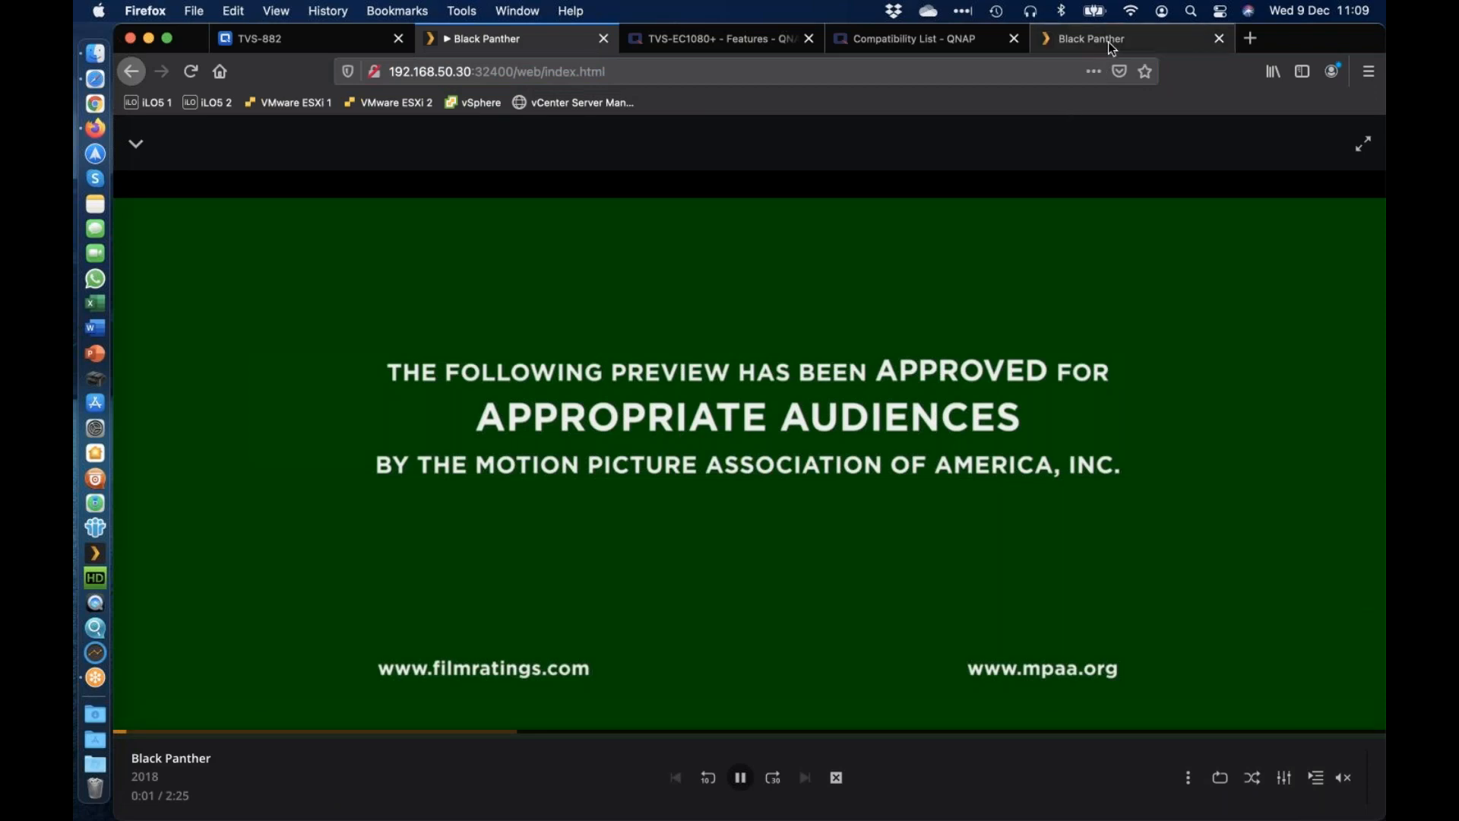
Open the TVS-882 server dashboard in the second Plex tab and expand the stream details of the items playing now
{"action": "left_click", "coordinate": [1108, 43]}
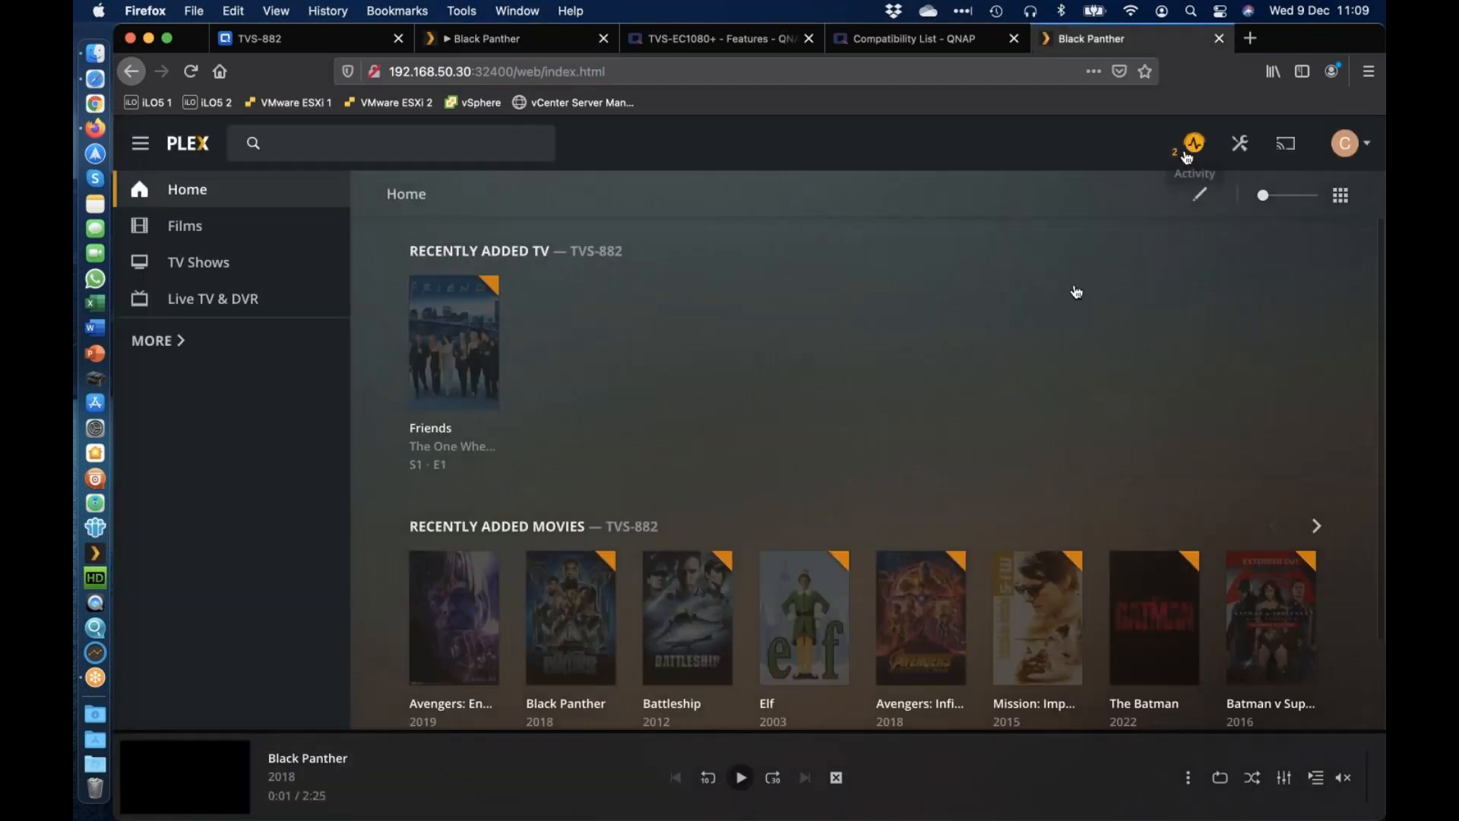
{"action": "left_click", "coordinate": [1187, 156]}
{"action": "left_click", "coordinate": [1033, 233]}
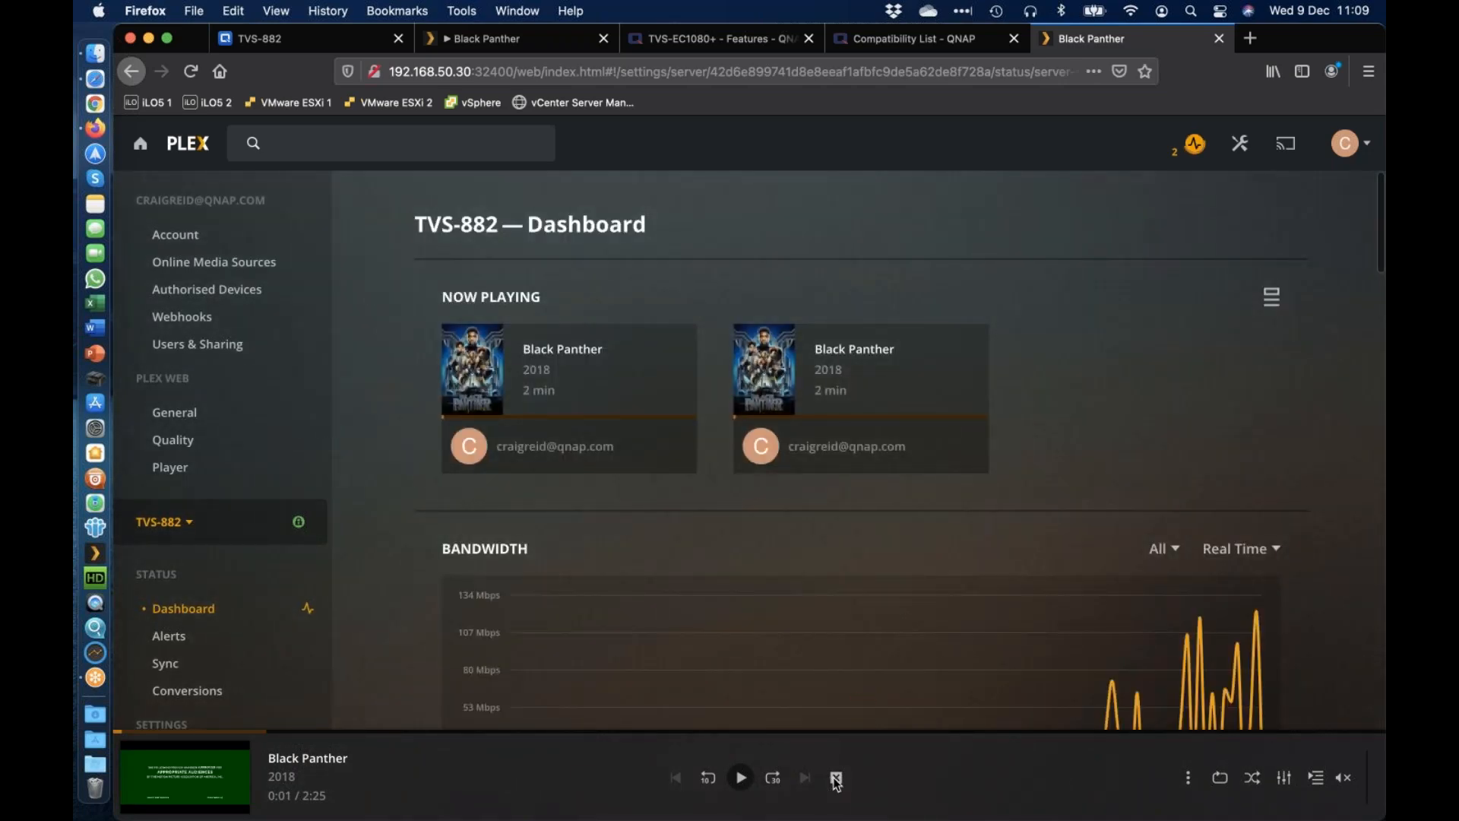
{"action": "left_click", "coordinate": [468, 36]}
{"action": "left_click", "coordinate": [1161, 35]}
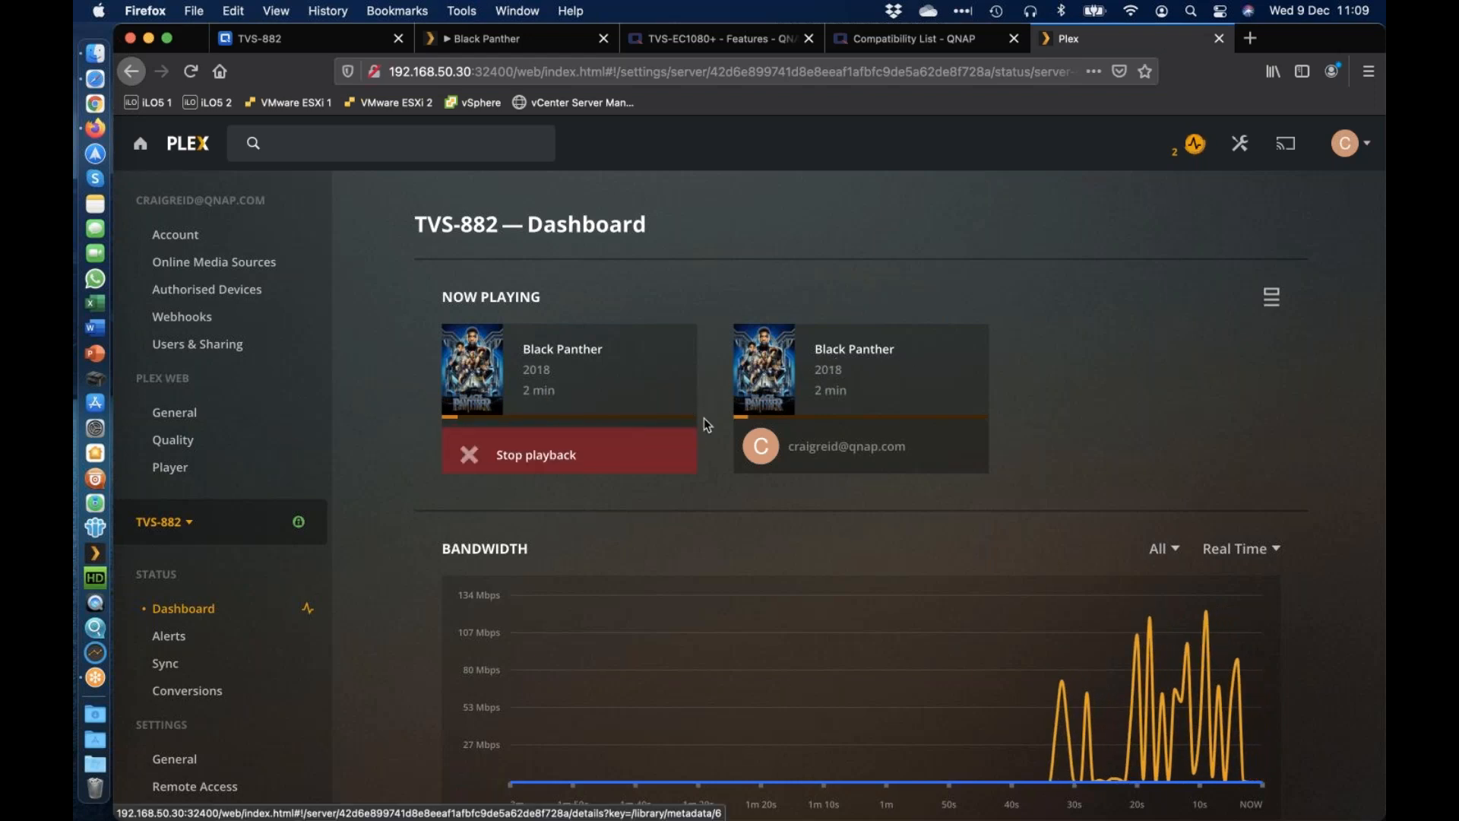
{"action": "left_click", "coordinate": [623, 389]}
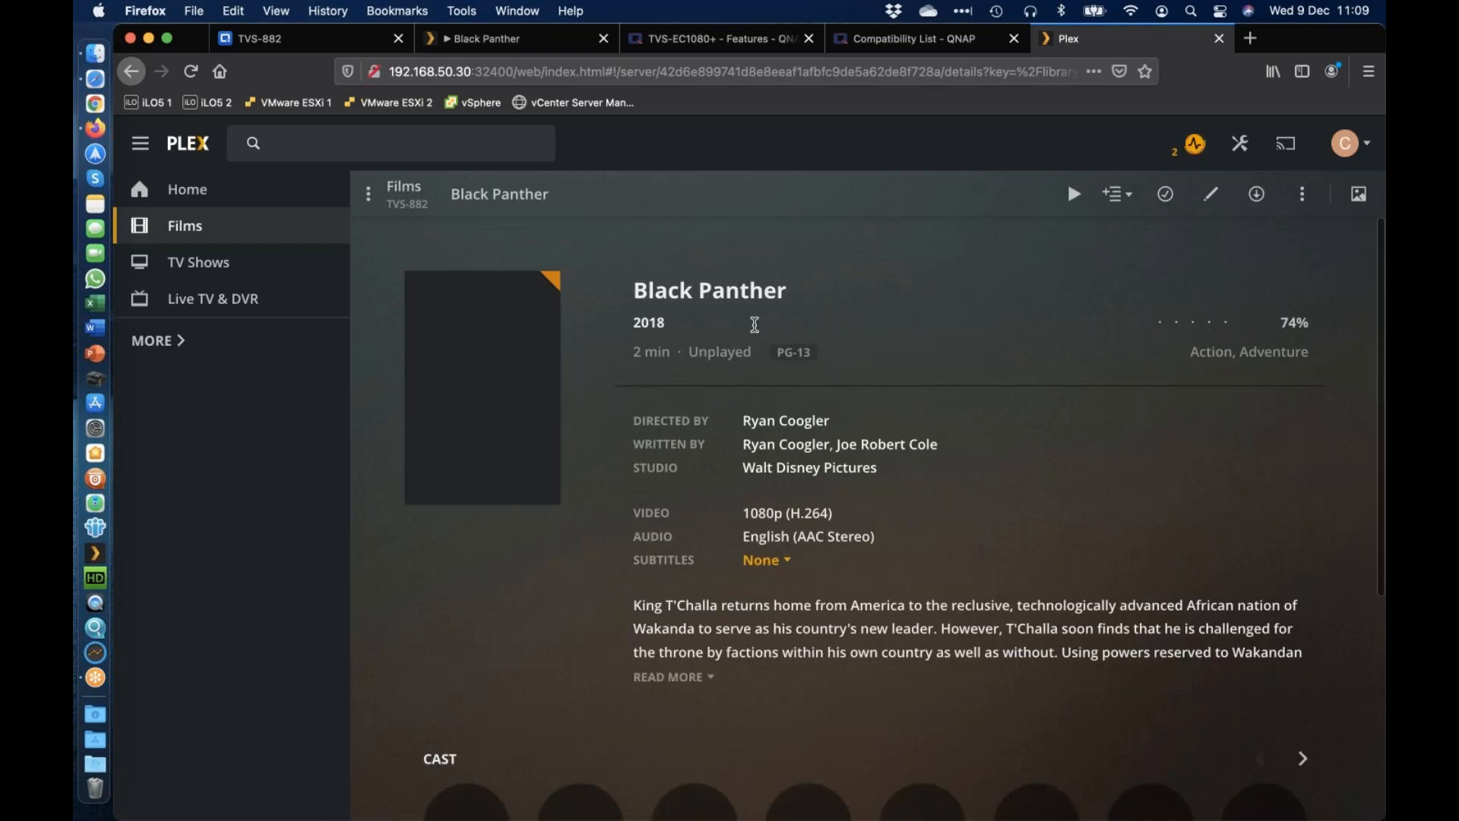
{"action": "key", "text": "super+bracketleft"}
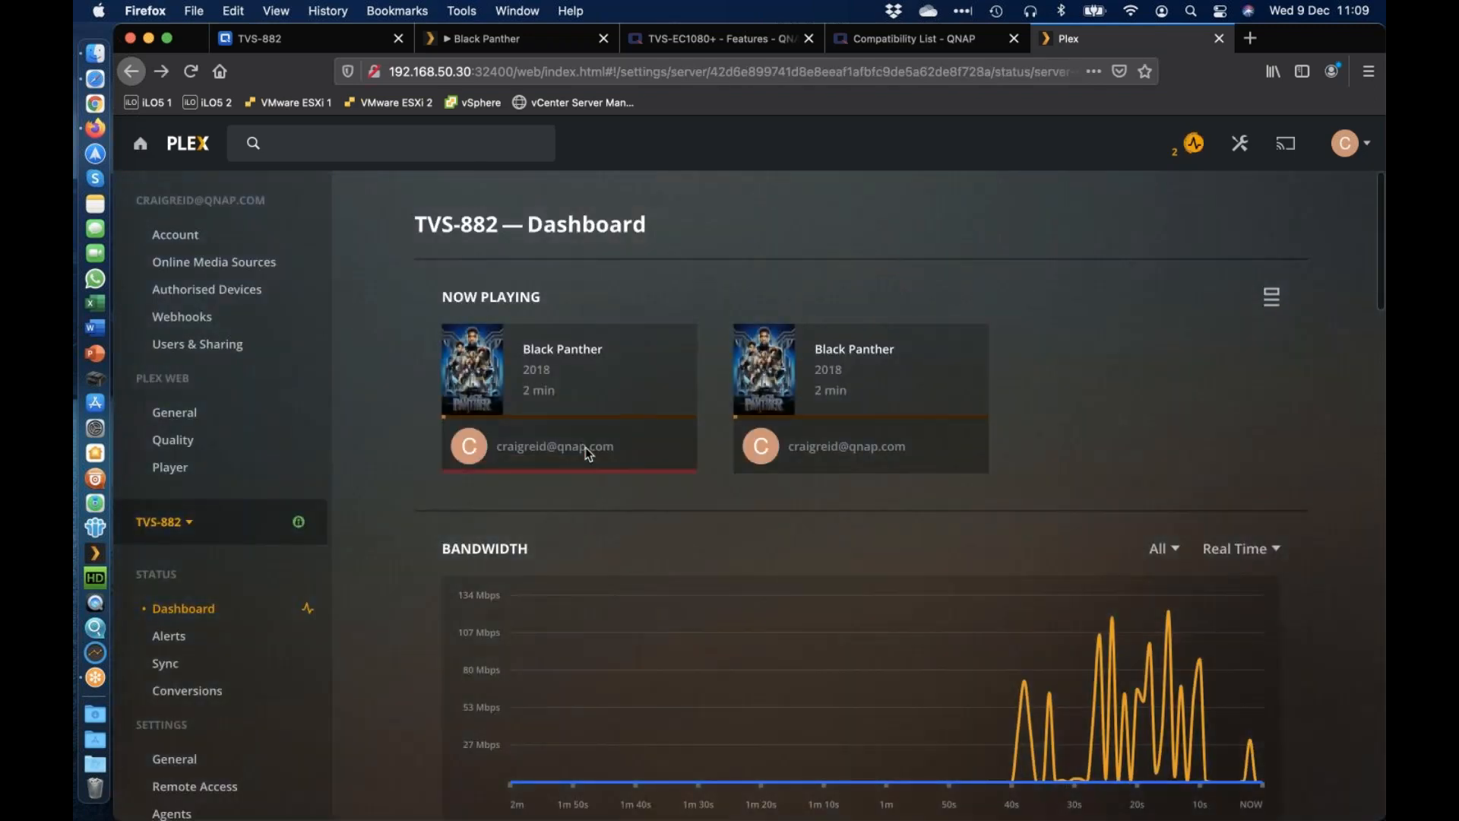
{"action": "left_click", "coordinate": [1274, 296]}
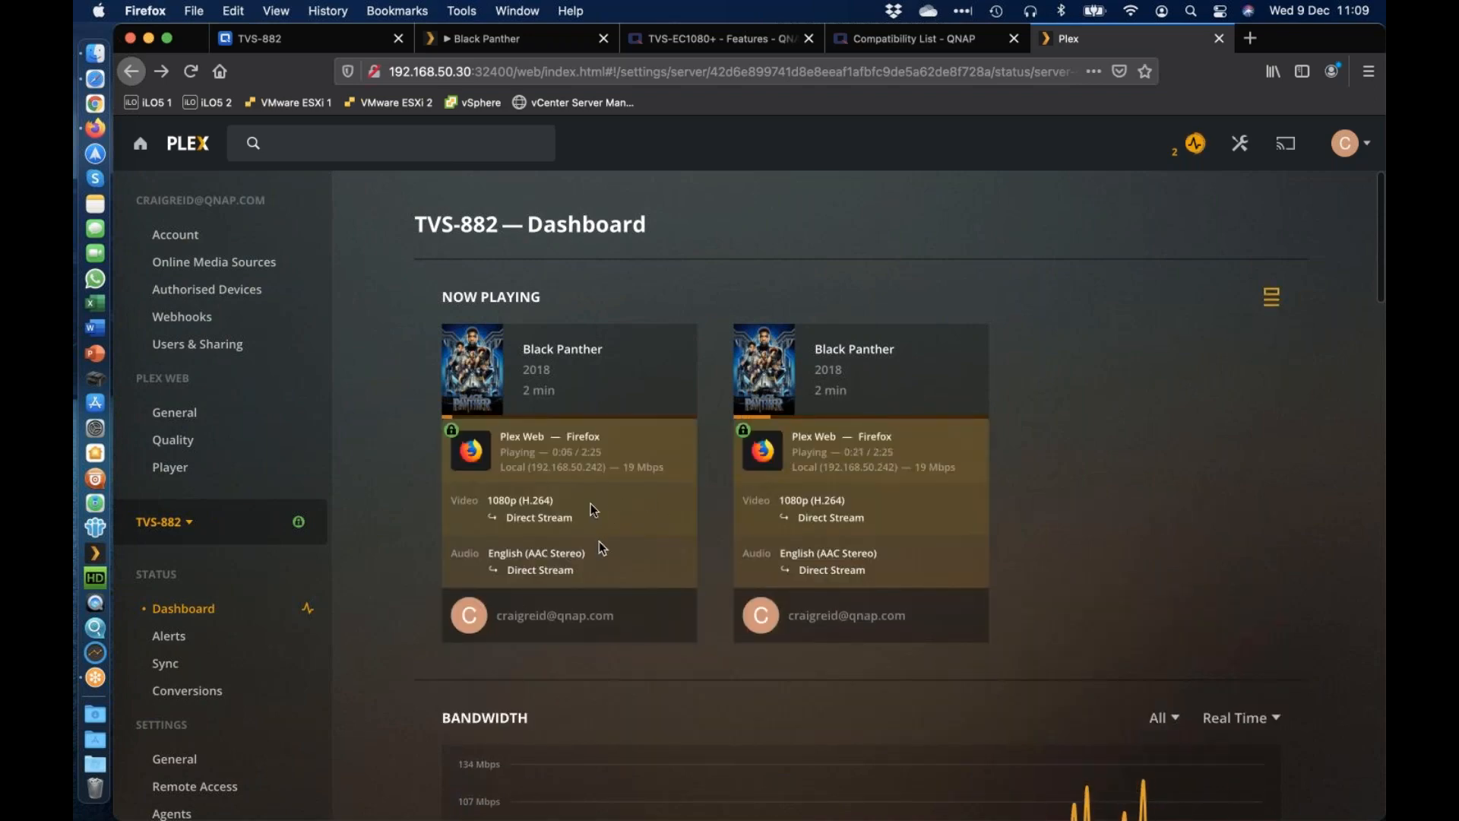
Set the Black Panther playback quality in the first Plex tab to Convert to 480p, 1.5 Mbps
{"action": "left_click", "coordinate": [506, 39]}
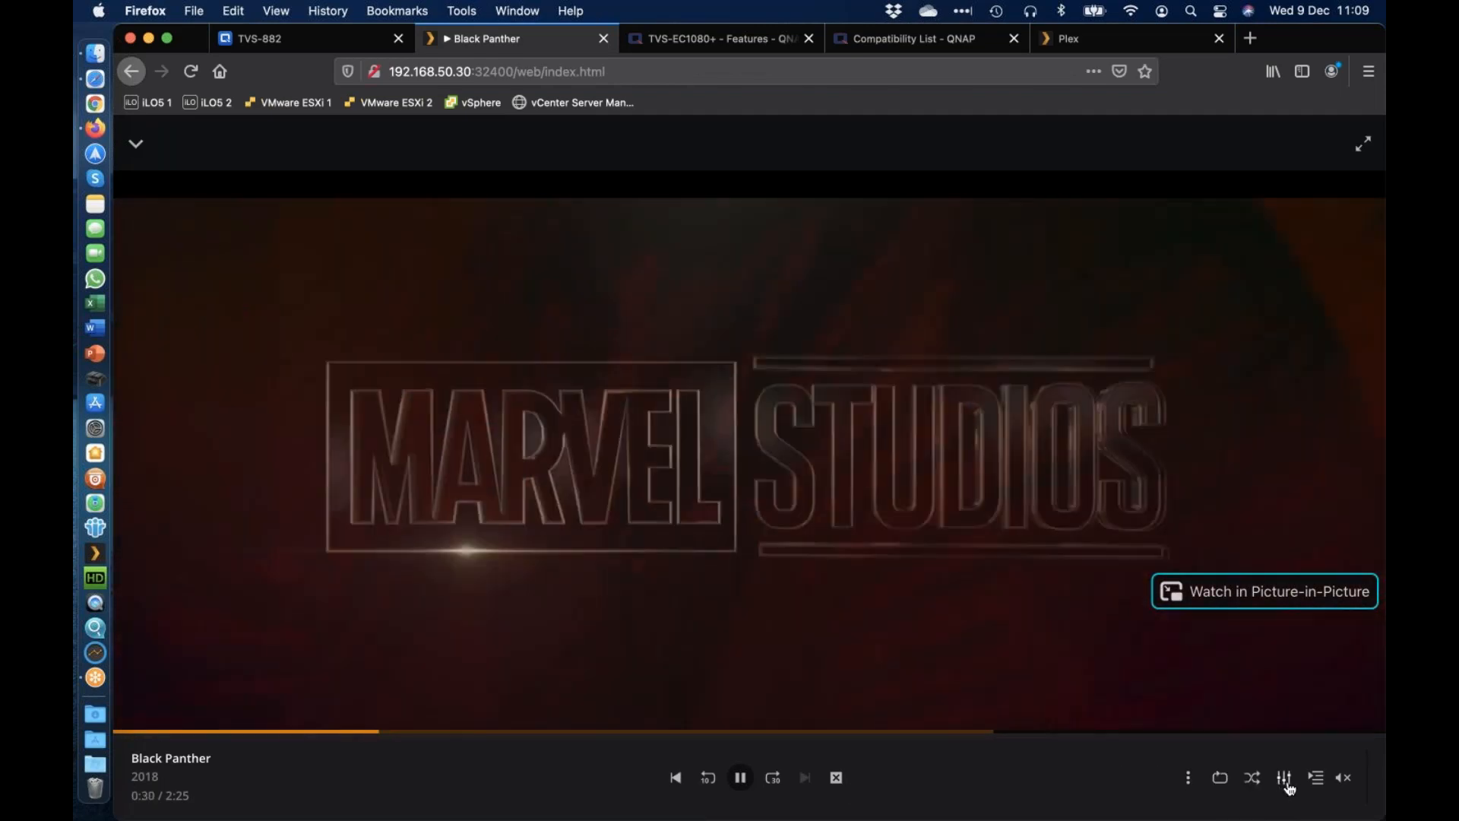
{"action": "left_click", "coordinate": [1288, 783]}
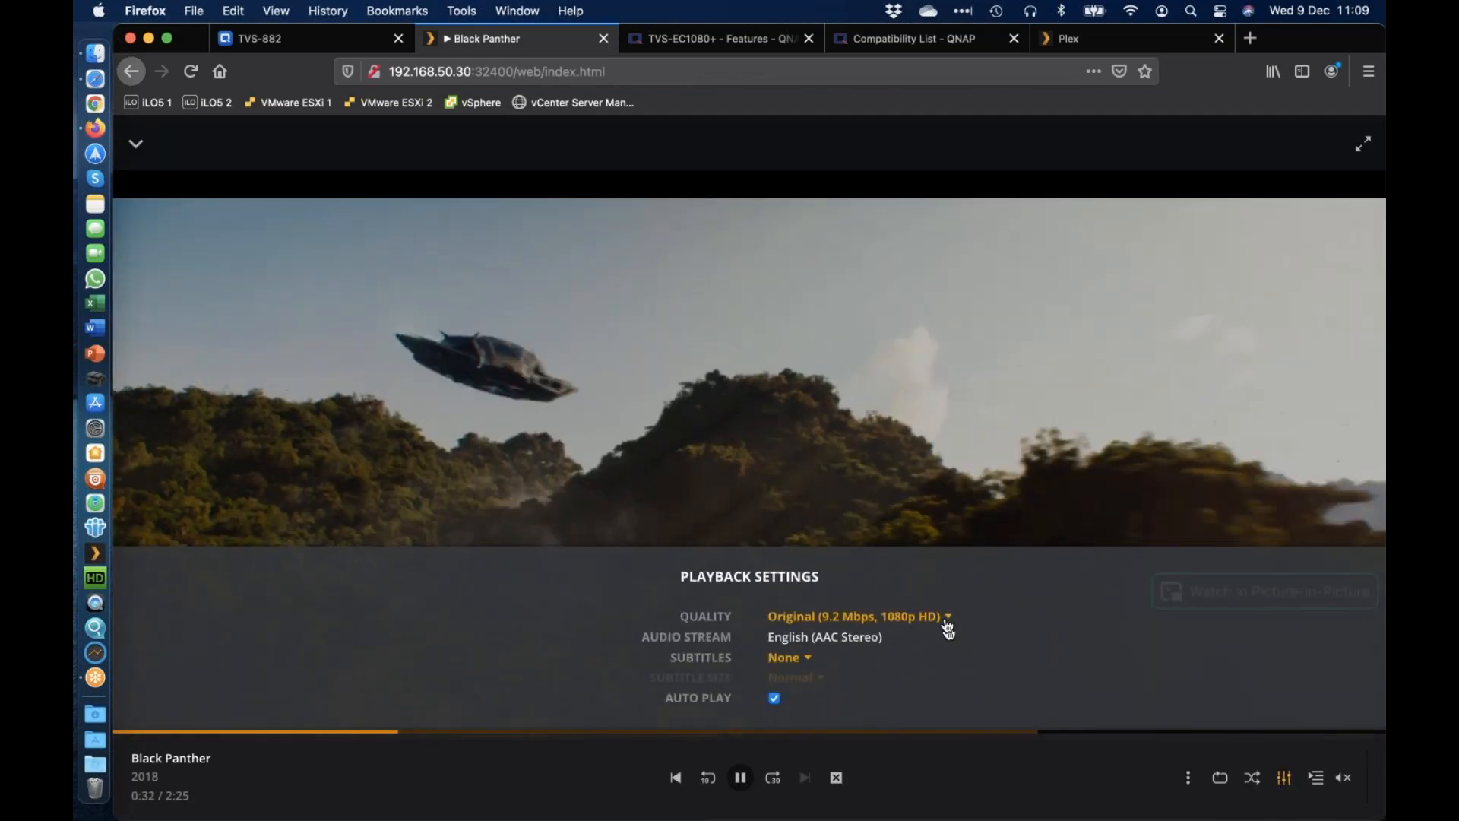
{"action": "left_click", "coordinate": [946, 619]}
{"action": "left_click", "coordinate": [909, 593]}
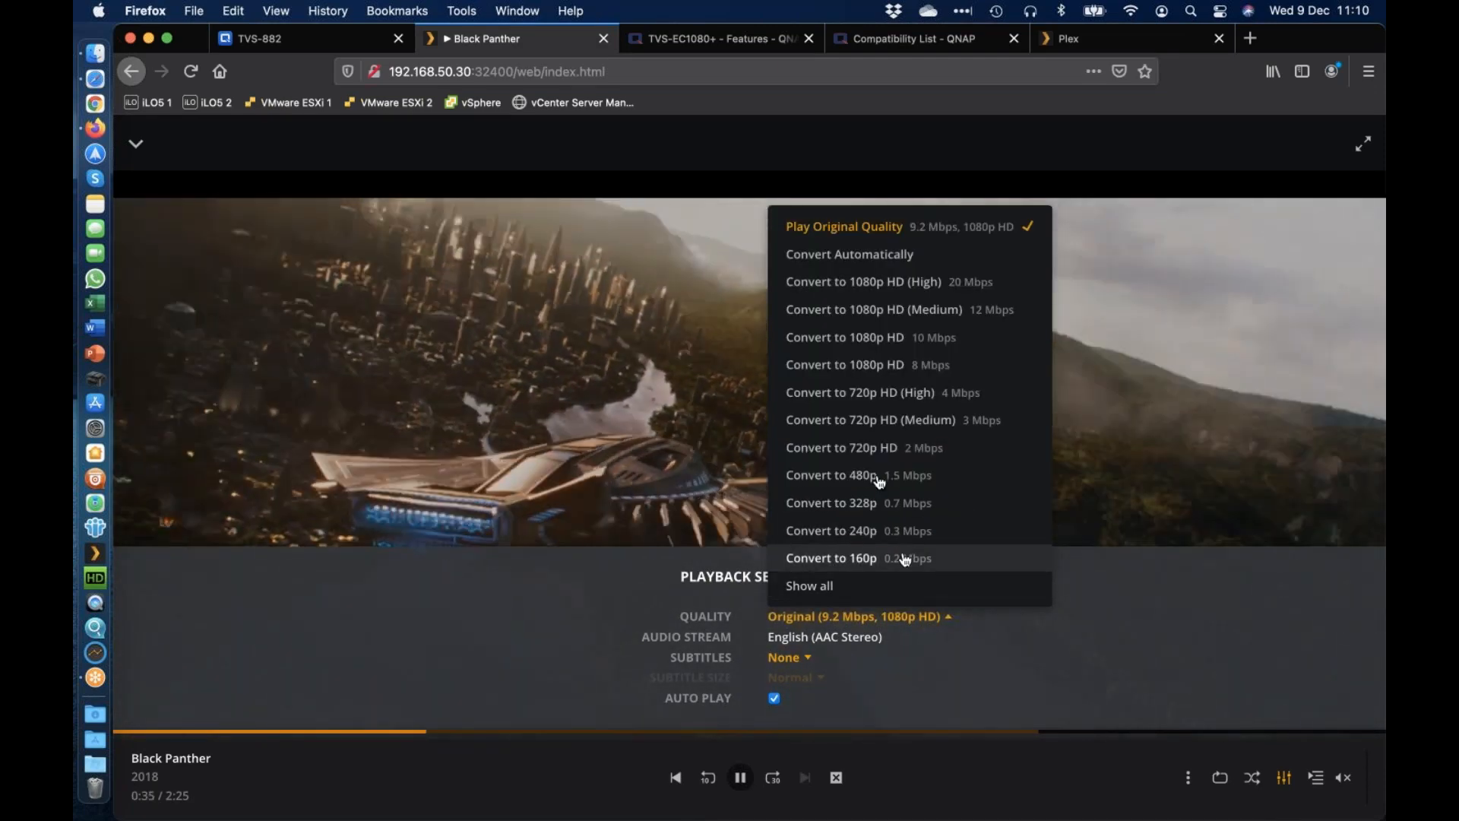
{"action": "left_click", "coordinate": [877, 477]}
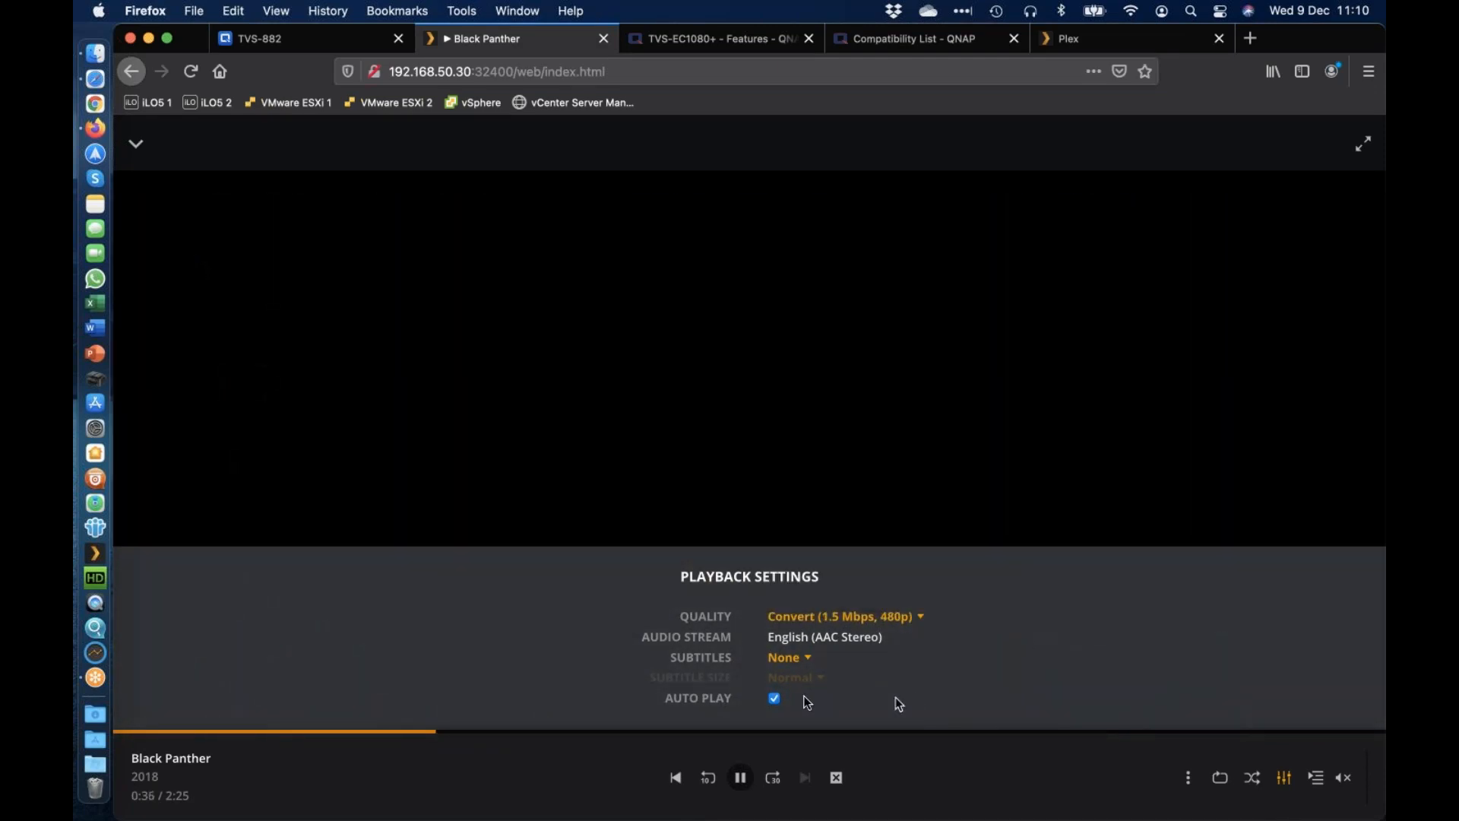
Compare the two Black Panther streams on the Plex dashboard and check the NAS's CPU and RAM usage in its resource monitor
{"action": "left_click", "coordinate": [1106, 40]}
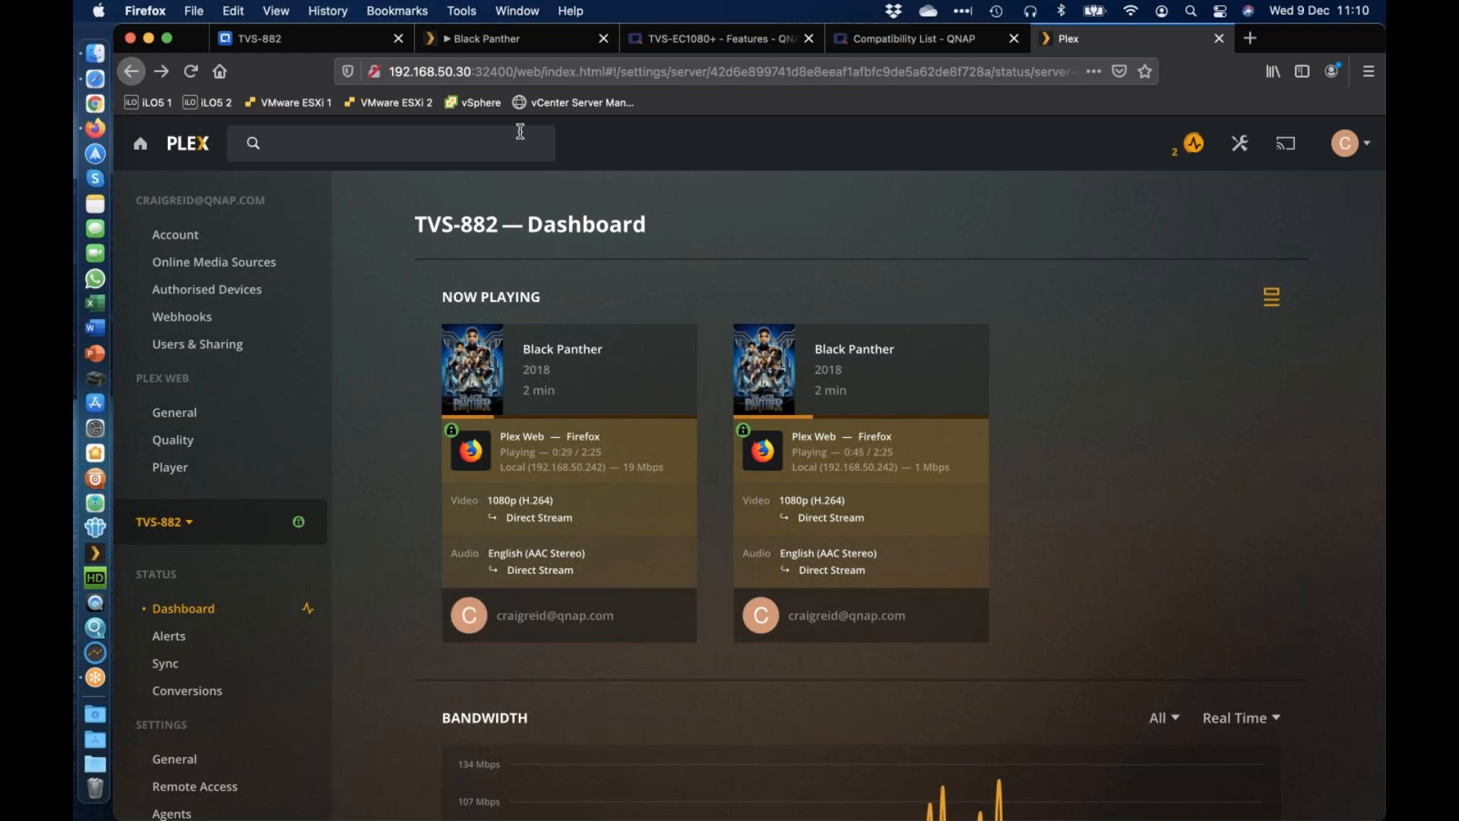
{"action": "left_click", "coordinate": [521, 39]}
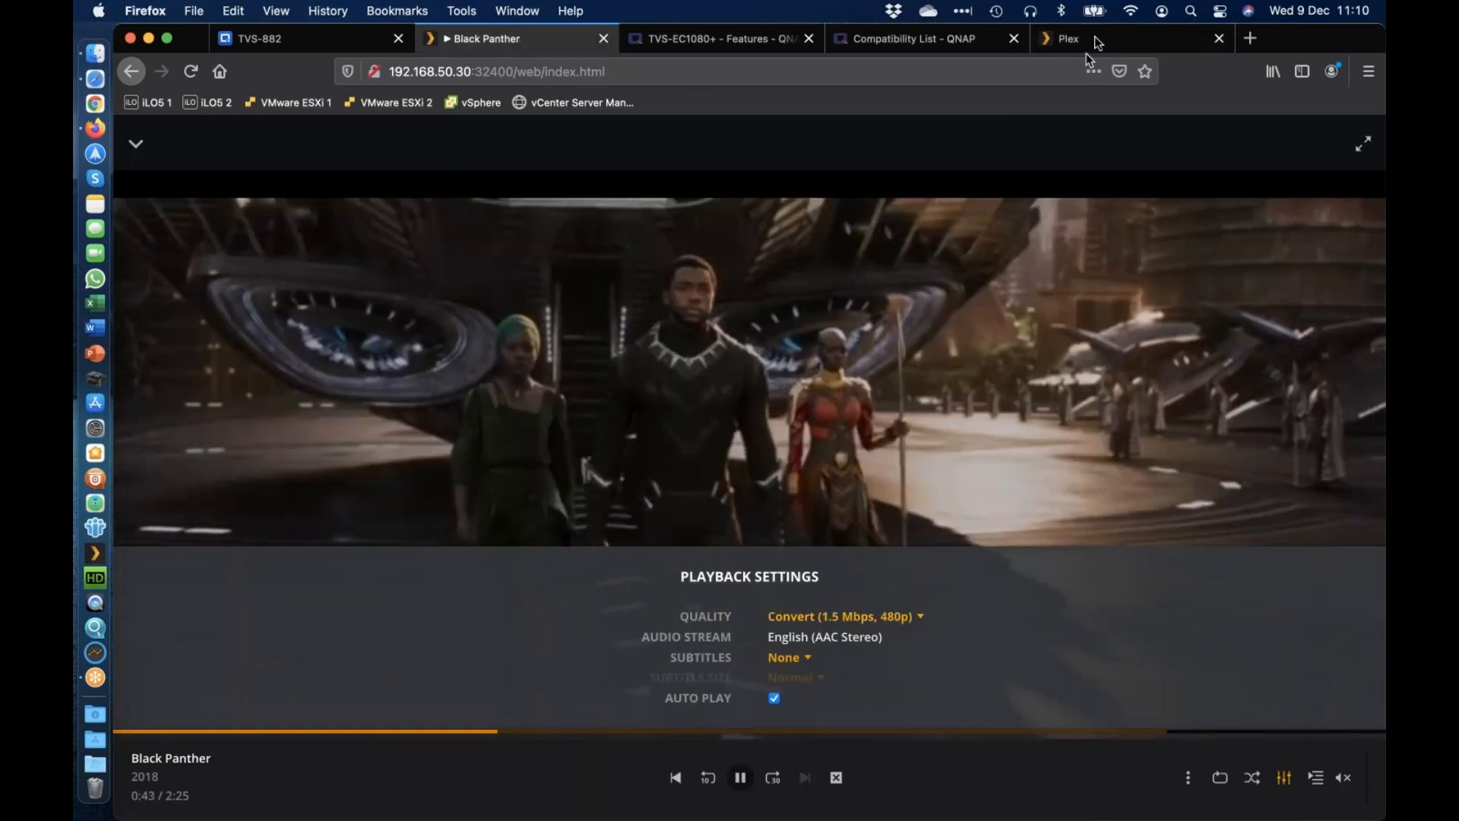
{"action": "left_click", "coordinate": [1094, 42]}
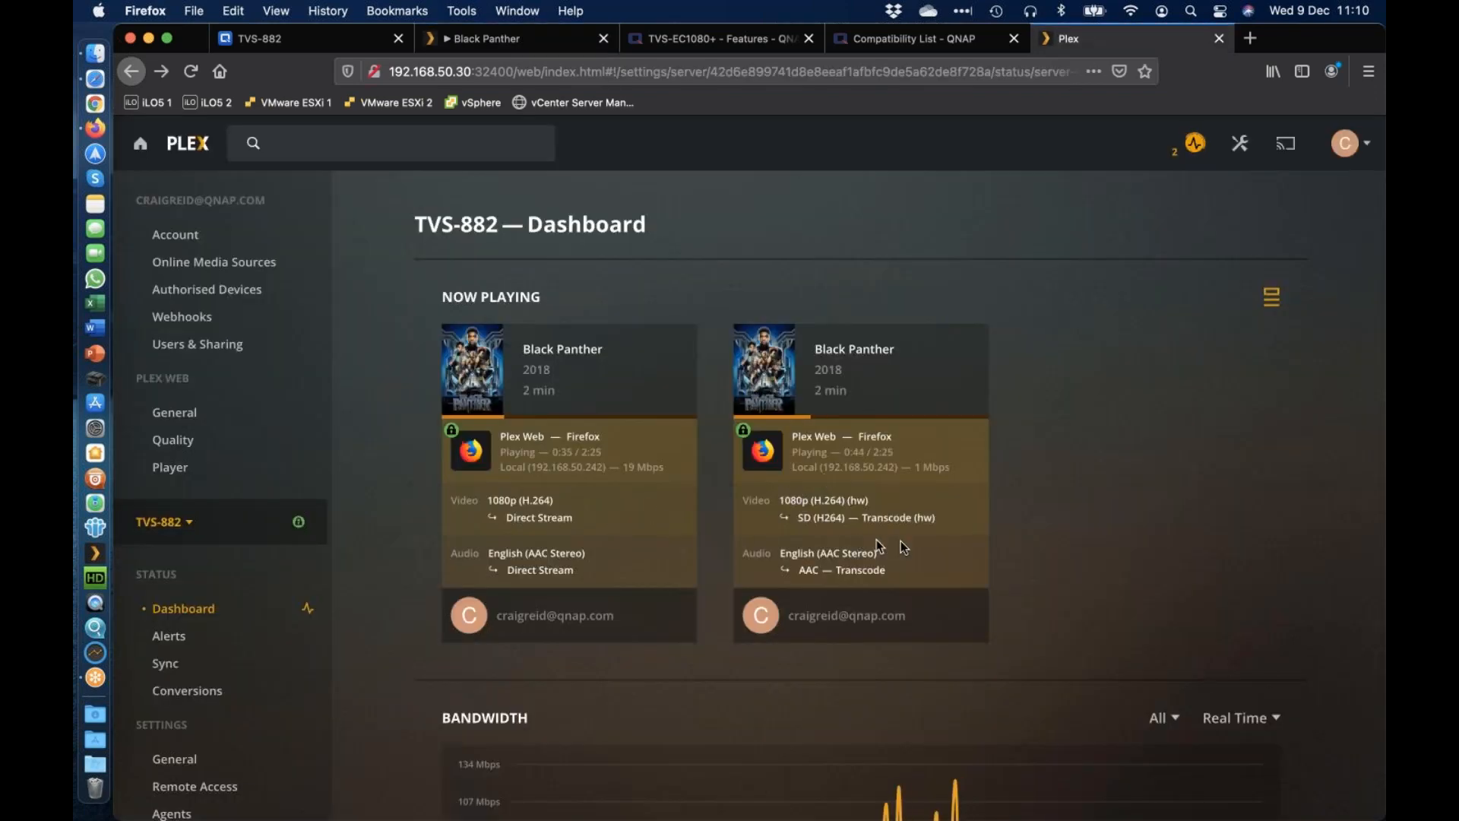
{"action": "mouse_move", "coordinate": [866, 594]}
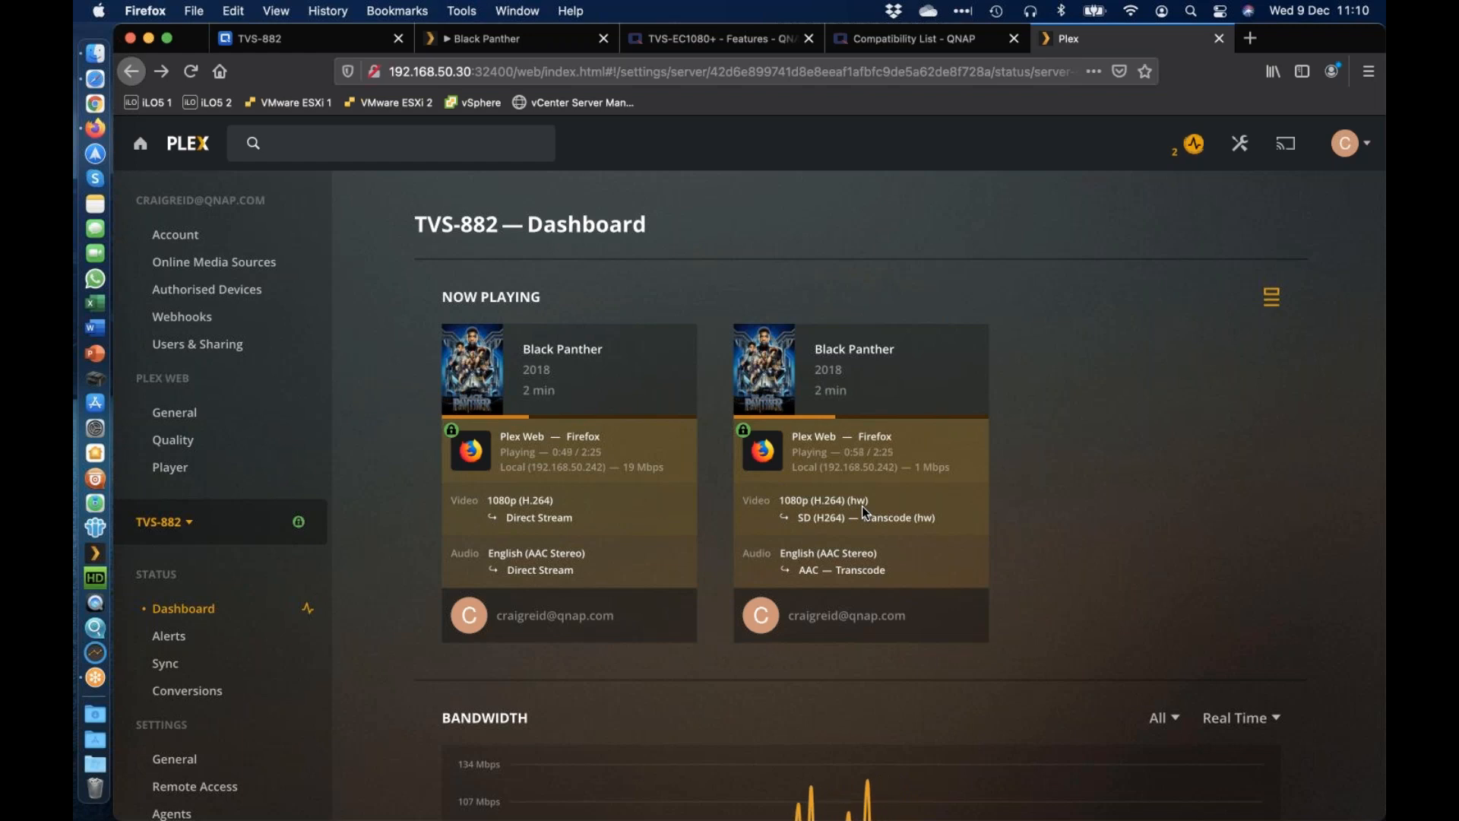
{"action": "left_click", "coordinate": [312, 44]}
{"action": "left_click", "coordinate": [1358, 134]}
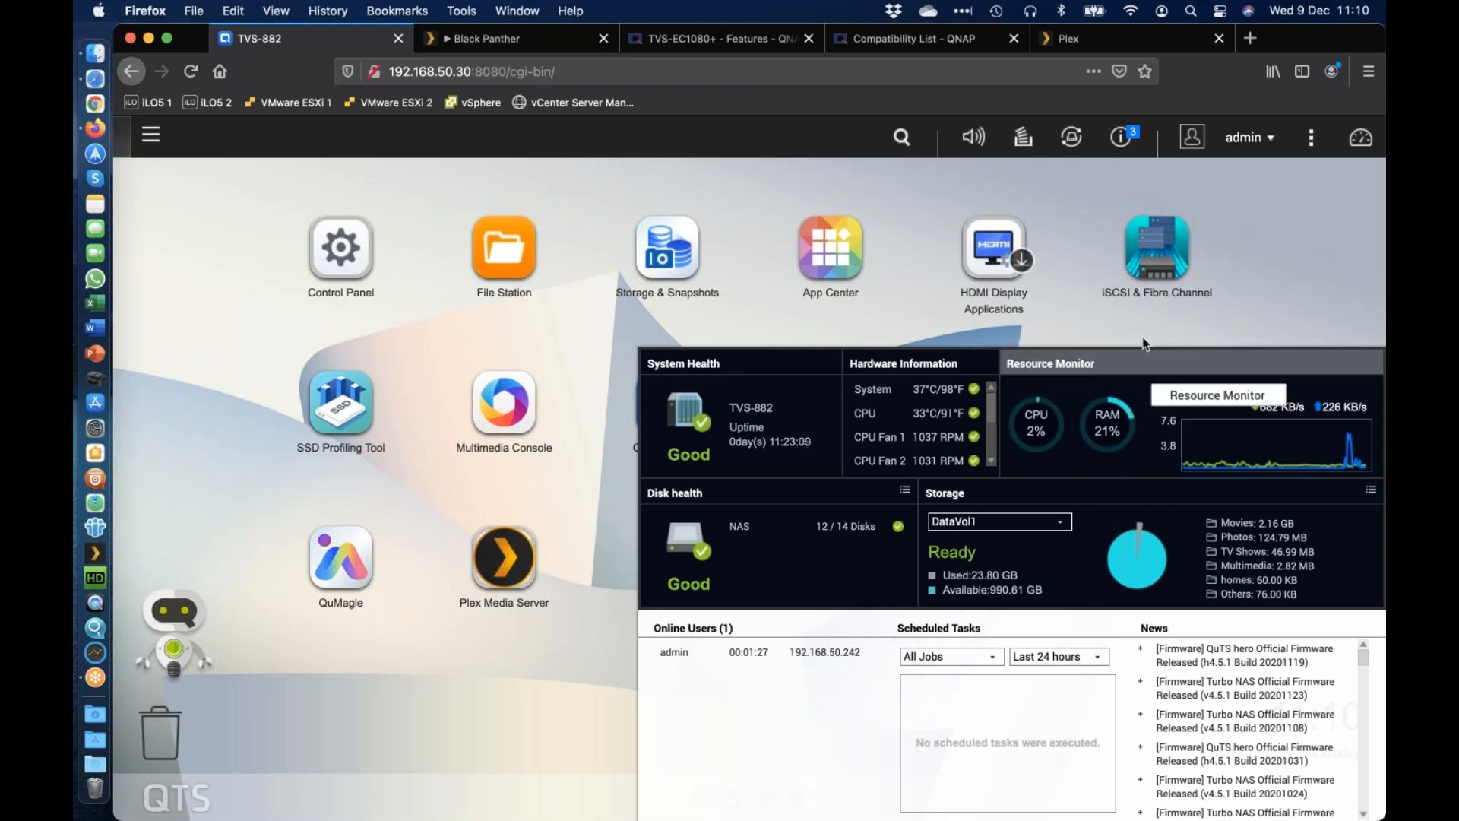
Close the Plex dashboard tab and stop the Black Panther playback in the remaining Plex tab
{"action": "left_click", "coordinate": [1123, 38]}
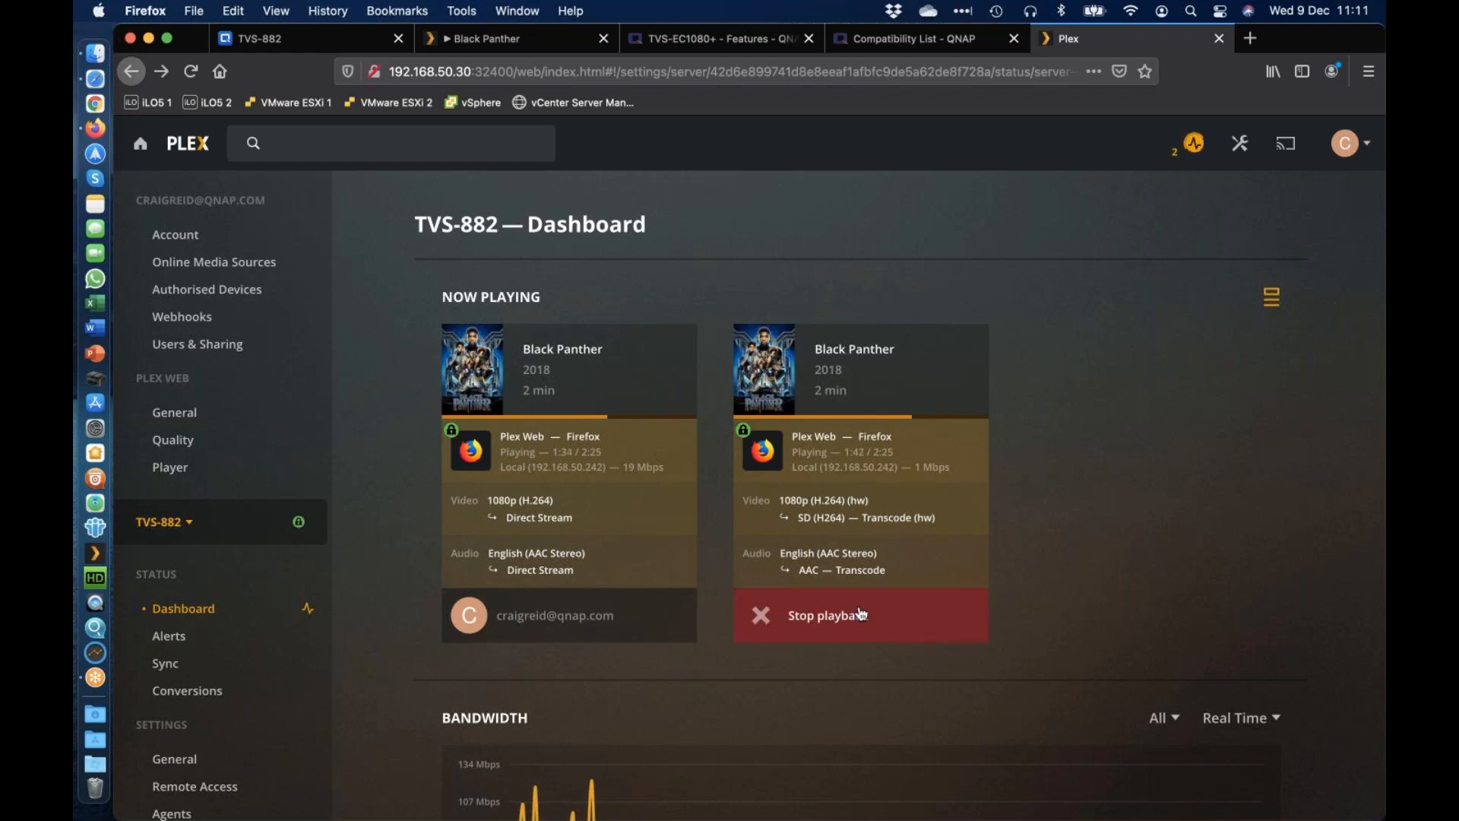
{"action": "left_click", "coordinate": [1219, 38]}
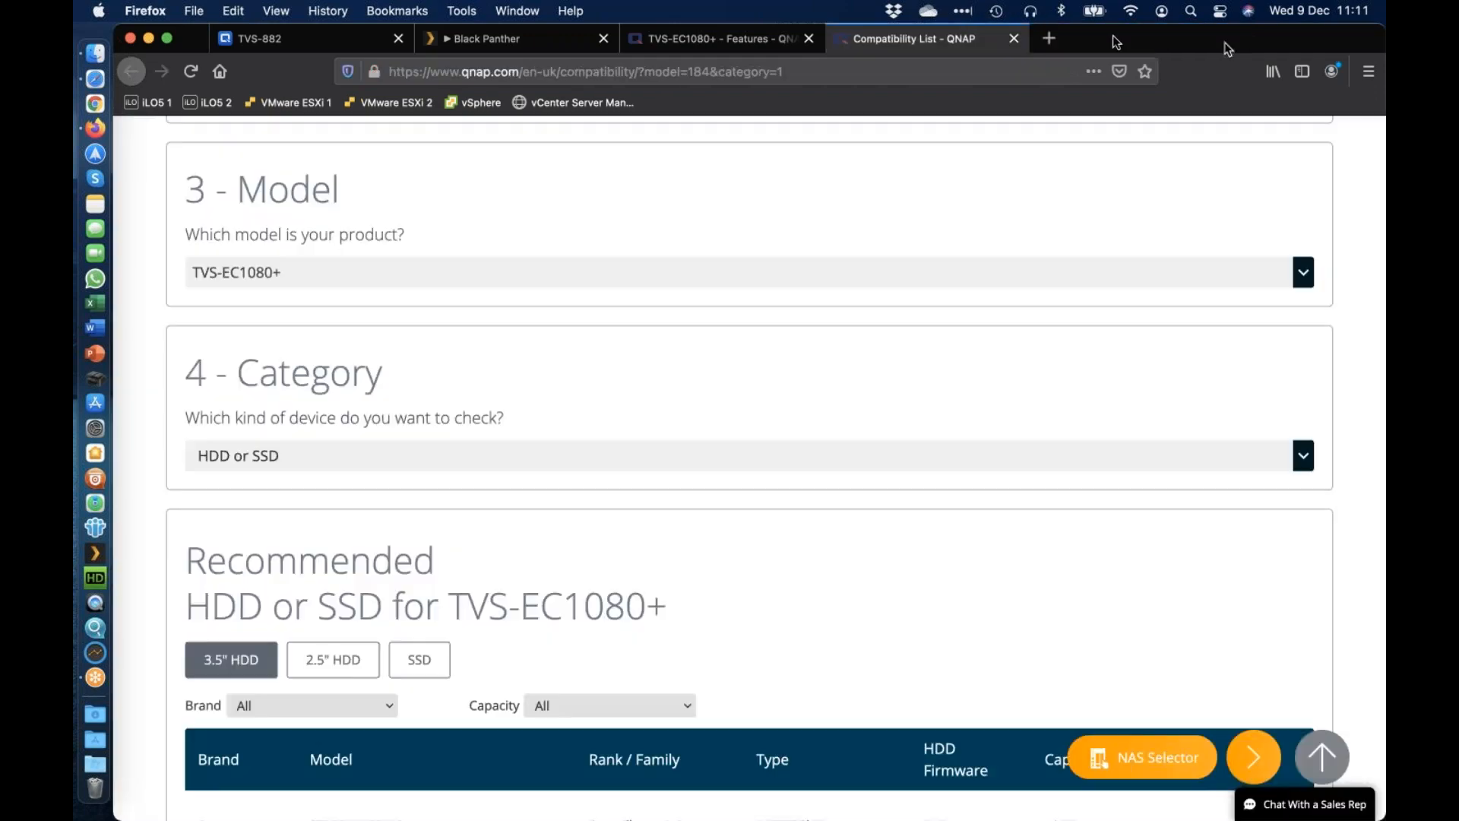
{"action": "left_click", "coordinate": [526, 38]}
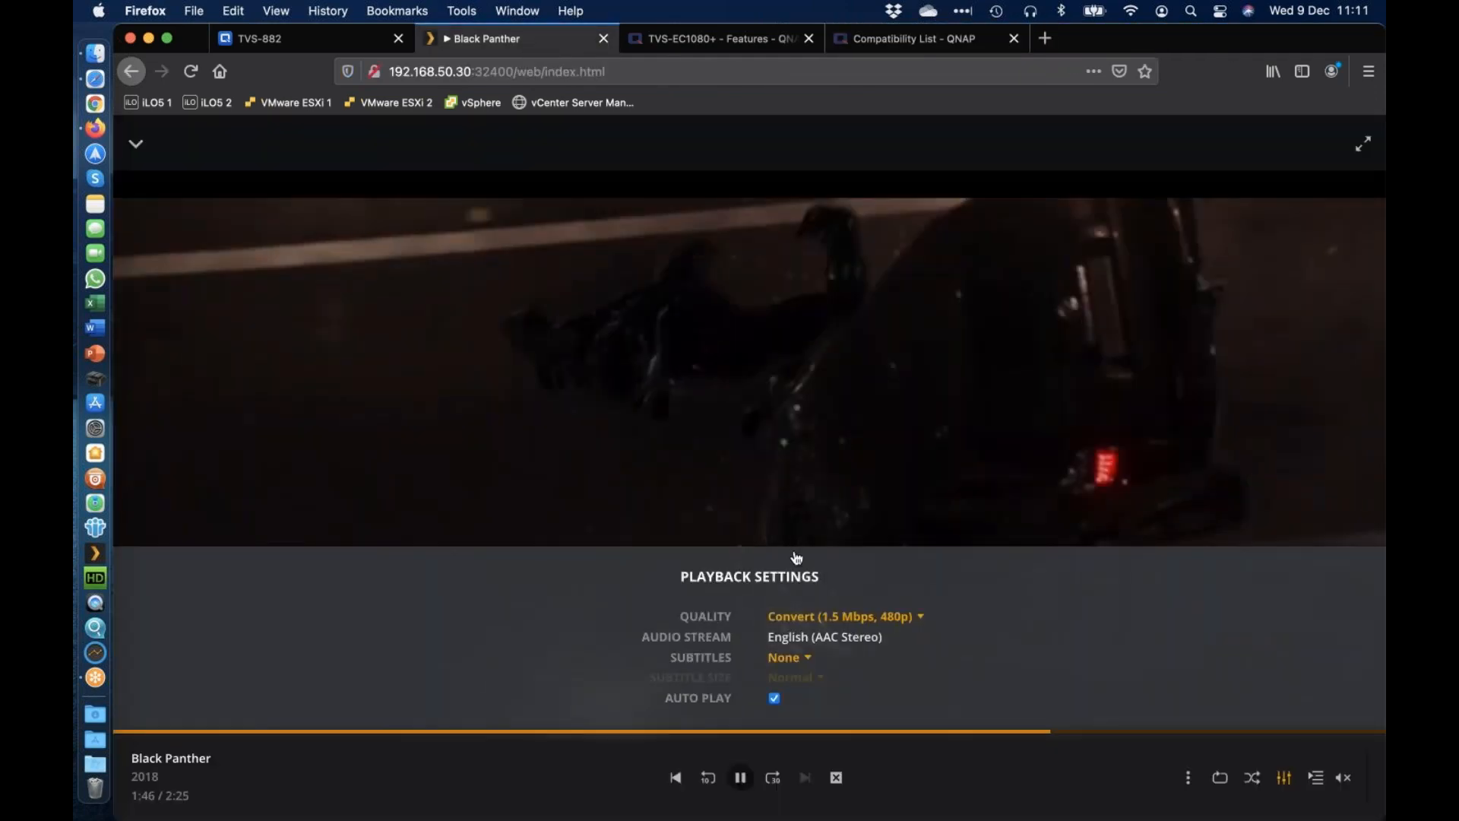
{"action": "left_click", "coordinate": [833, 775]}
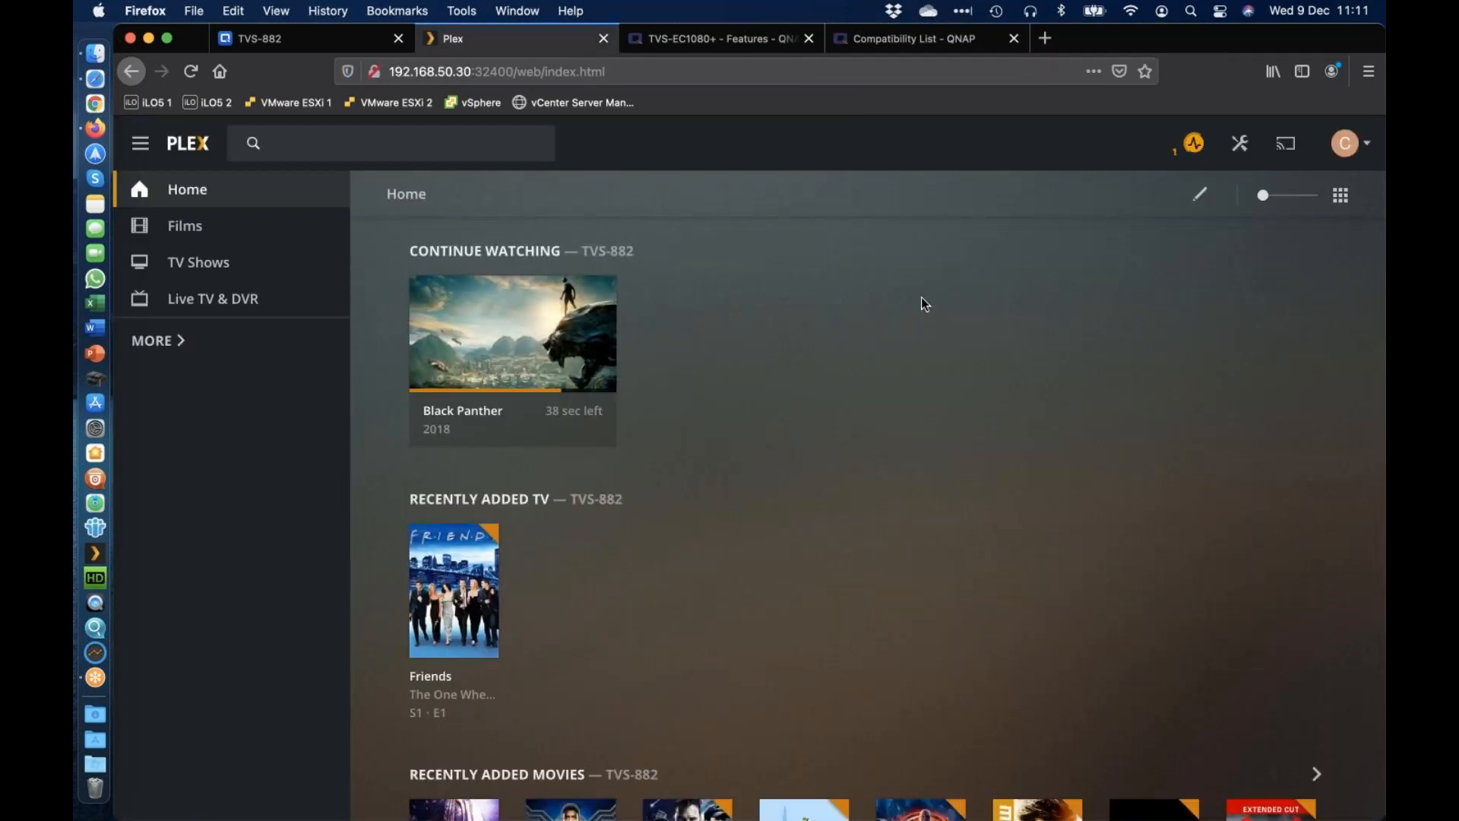